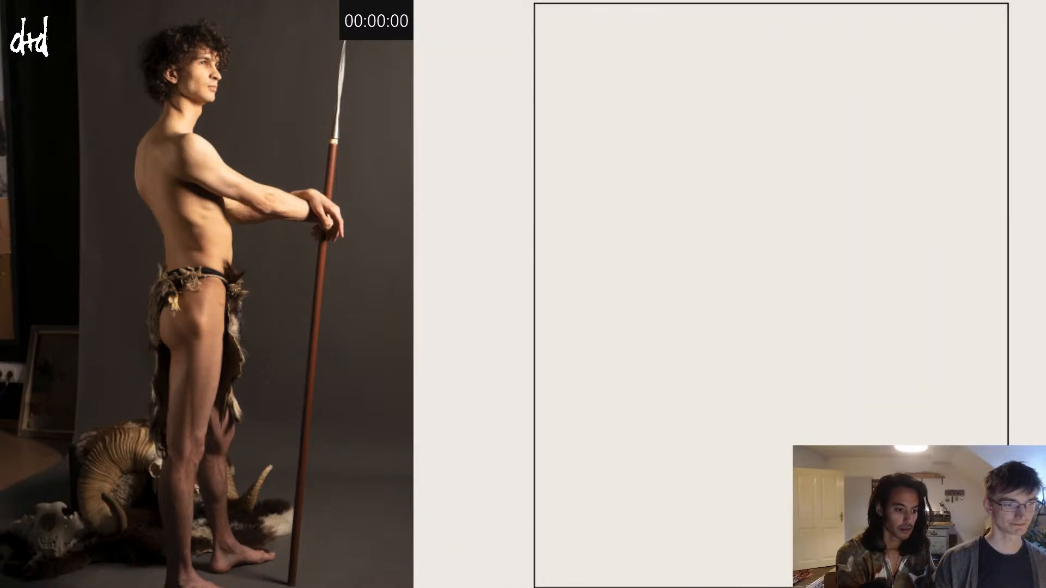
Step: Browse the neighbouring reference photos and return to the side-view pose with the upright spear
scroll(743, 294, right, 1)
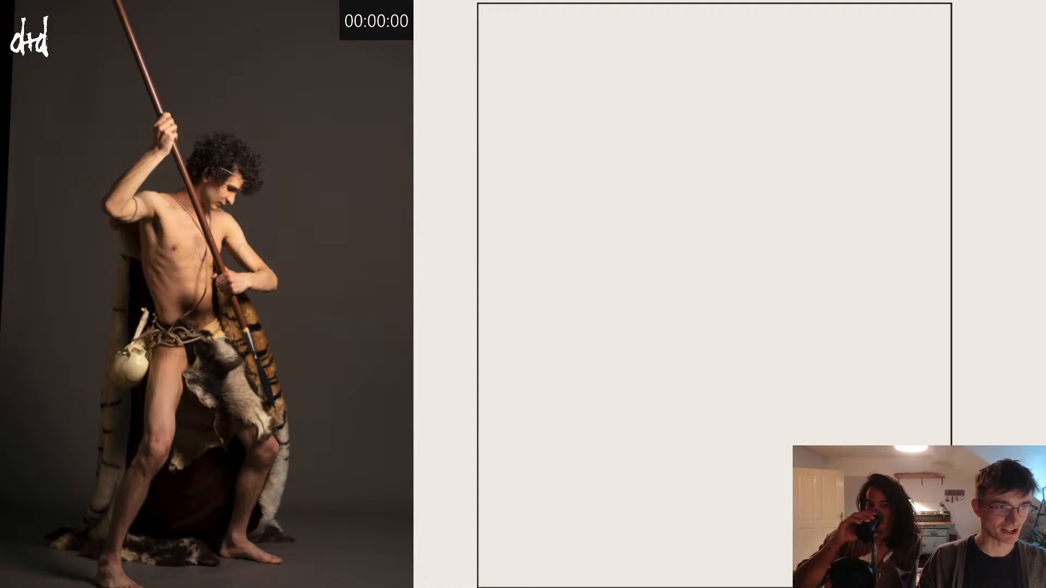
click(184, 356)
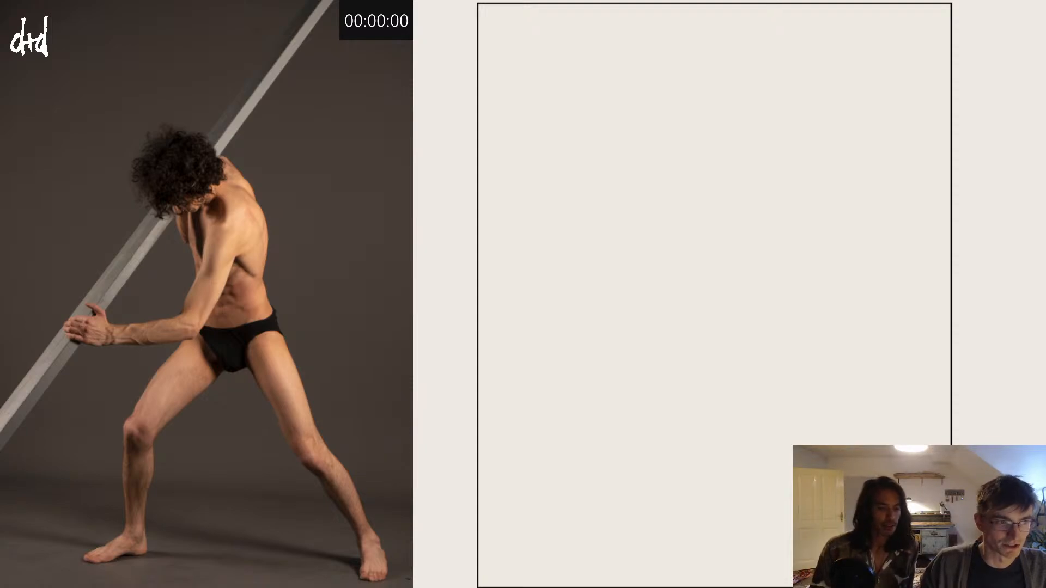
key(Right)
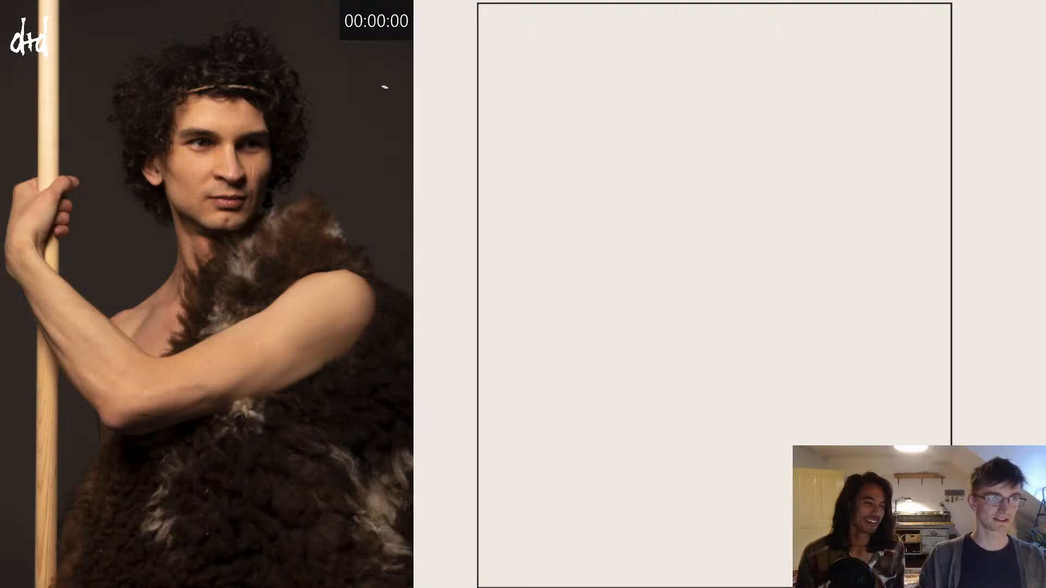
key(Left)
key(Left)
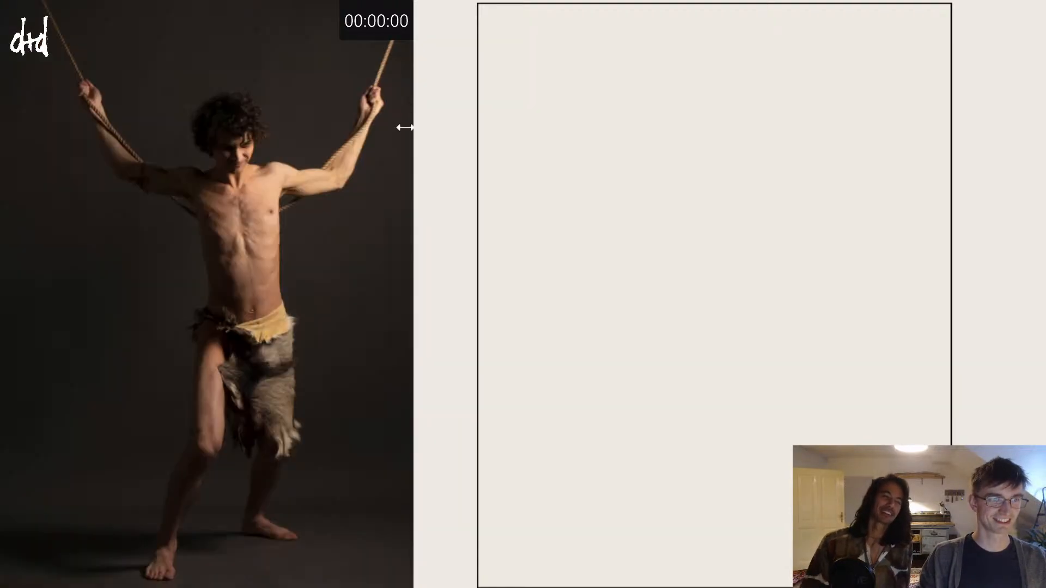
key(Left)
key(Left)
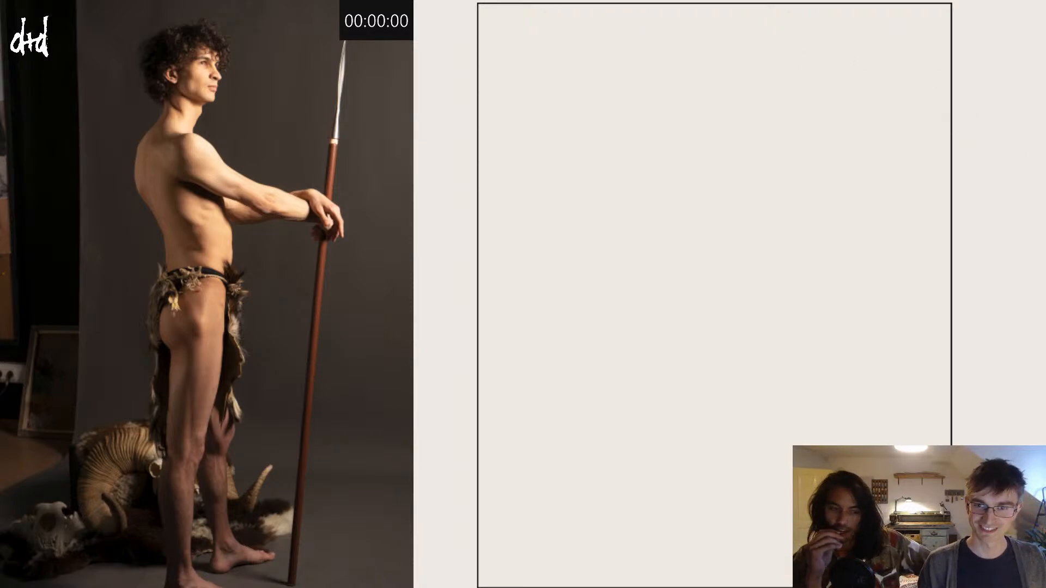
mouse_move(611, 129)
mouse_down()
mouse_move(724, 98)
mouse_move(647, 244)
mouse_up()
key(ctrl+z)
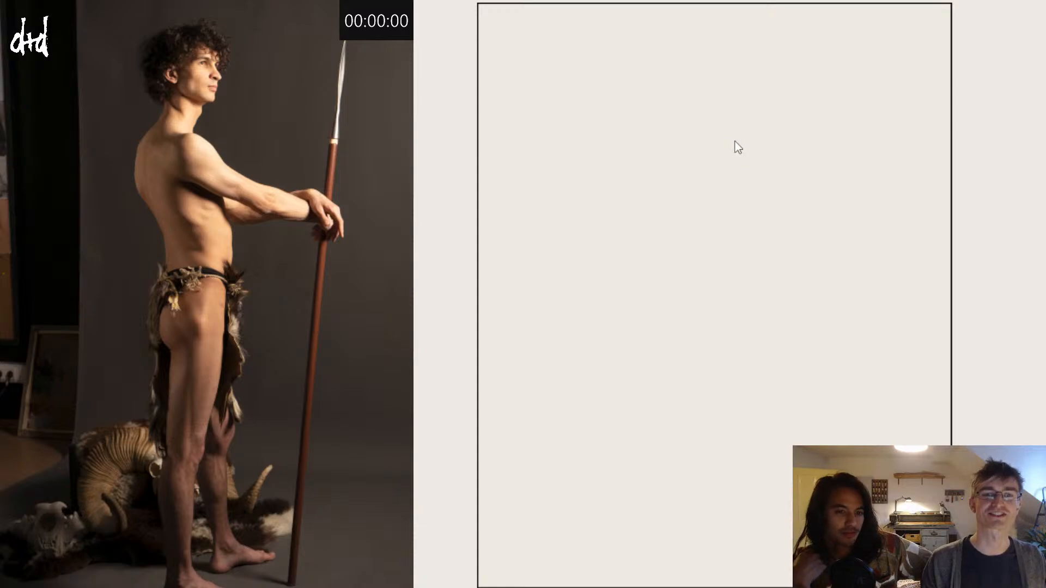
drag(621, 109, 632, 294)
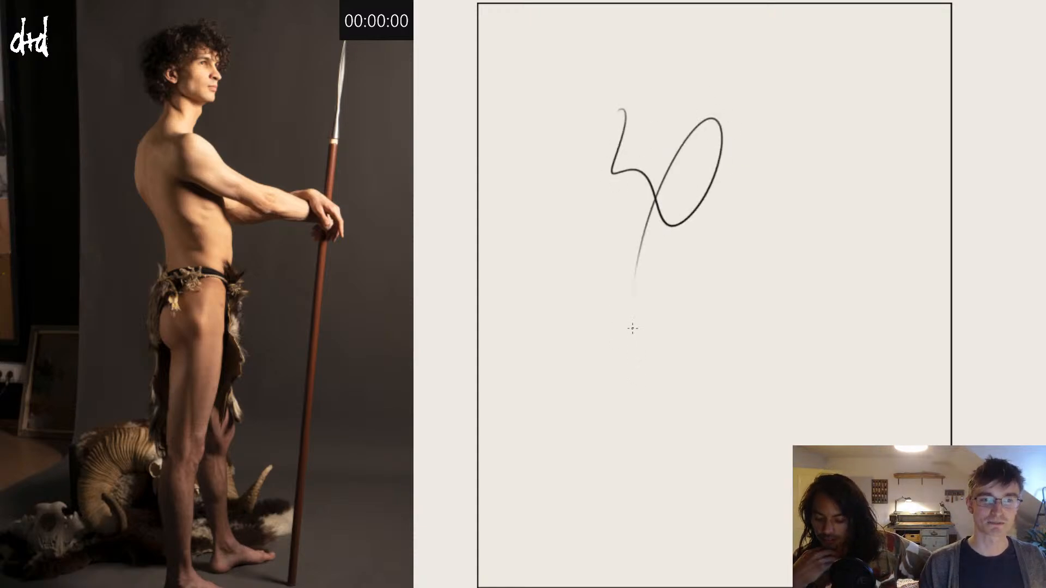
key(ctrl+z)
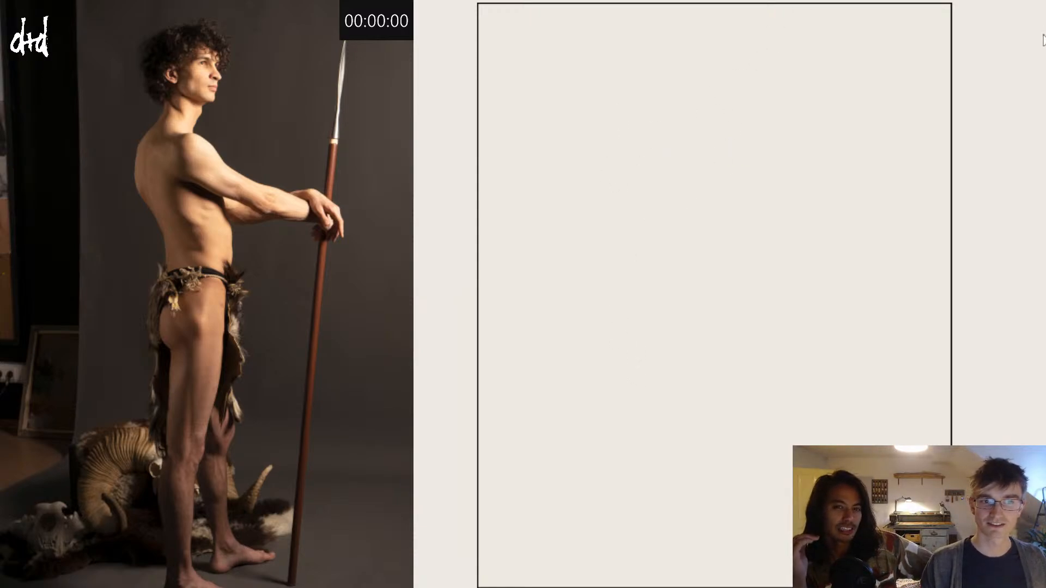
mouse_move(621, 109)
mouse_down()
mouse_move(659, 242)
mouse_move(729, 128)
mouse_move(610, 375)
mouse_up()
key(ctrl+z)
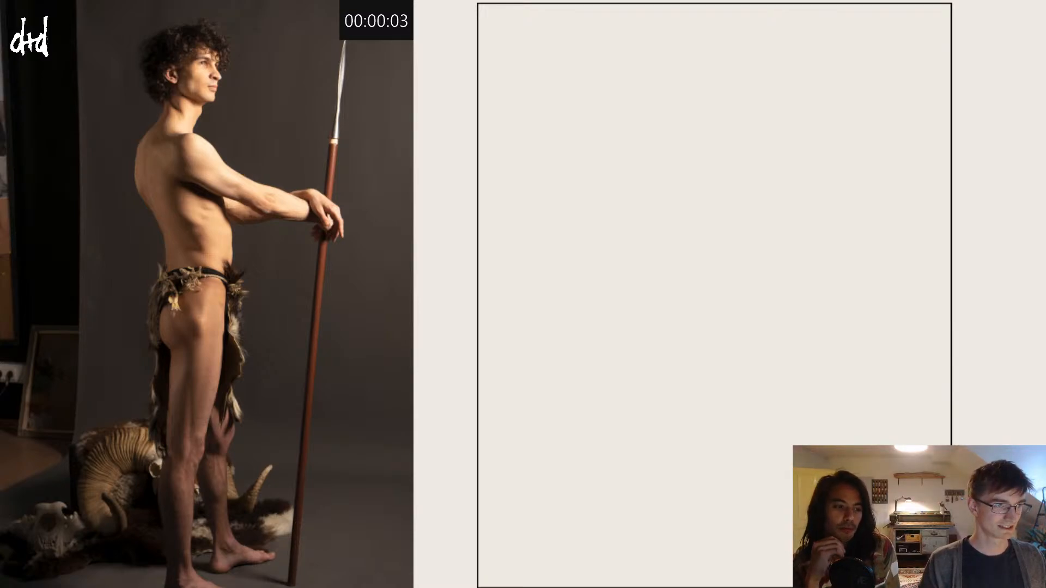
Step: Start the three-minute countdown and sketch the torso with a tilted ribcage oval, a back curve and a pelvis oval
text(00)
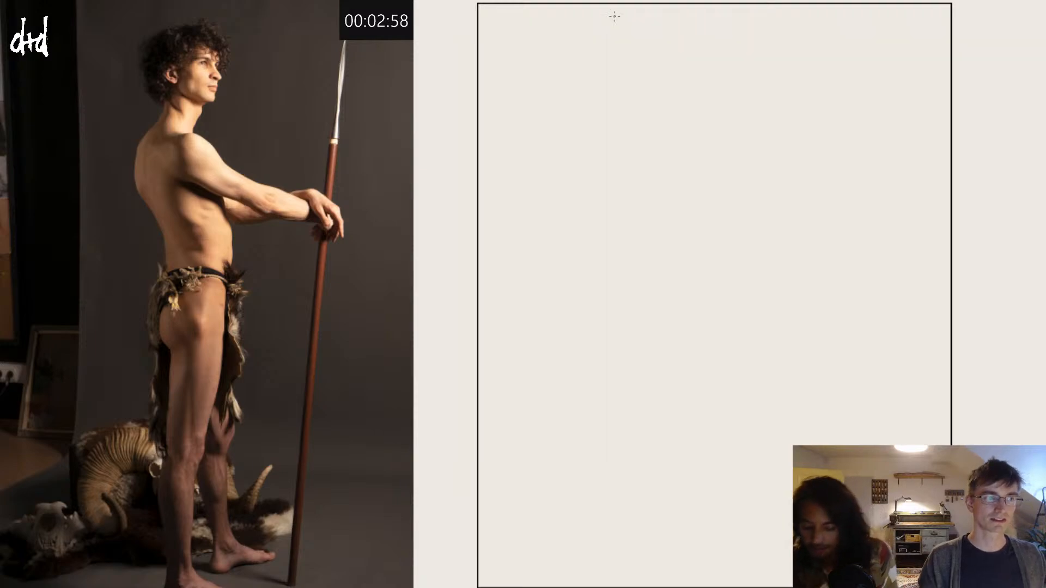
mouse_move(670, 147)
mouse_down()
mouse_move(656, 142)
mouse_move(645, 218)
mouse_up()
key(ctrl+z)
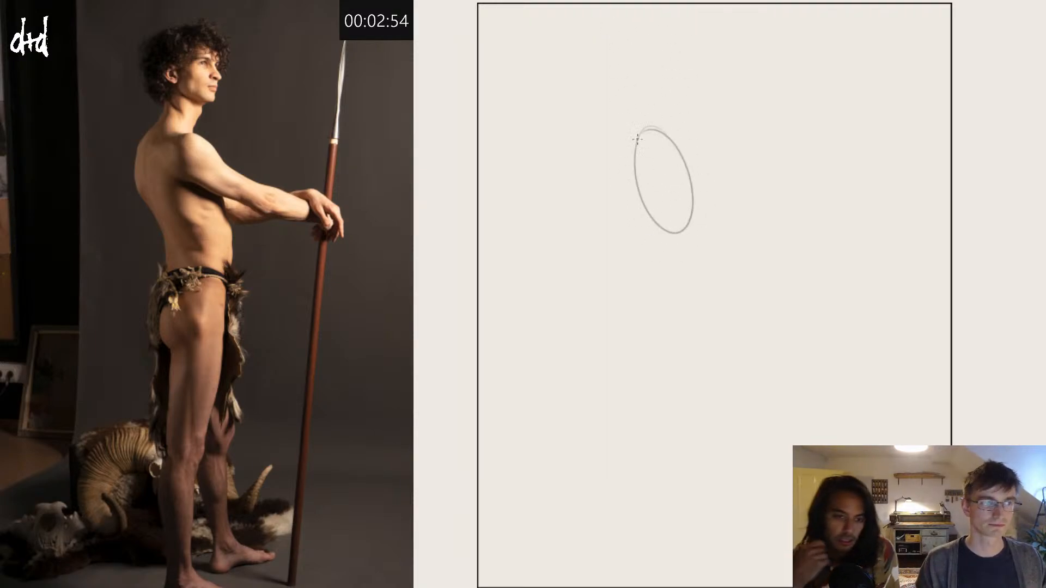
drag(639, 124, 681, 238)
key(ctrl+z)
mouse_move(640, 118)
mouse_down()
mouse_move(657, 240)
mouse_move(675, 252)
mouse_up()
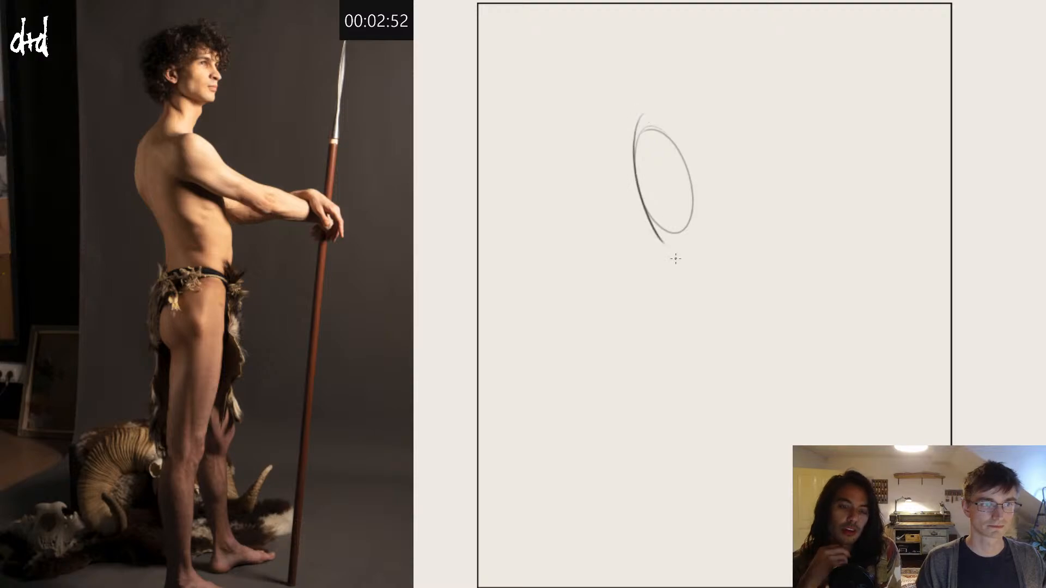
key(ctrl+z)
mouse_move(638, 113)
mouse_down()
mouse_move(681, 238)
mouse_move(680, 292)
mouse_move(705, 279)
mouse_move(691, 258)
mouse_move(694, 237)
mouse_move(650, 313)
mouse_up()
Step: Sketch the near leg's front contour from hip to knee and its back contour along thigh and calf
drag(701, 245, 678, 444)
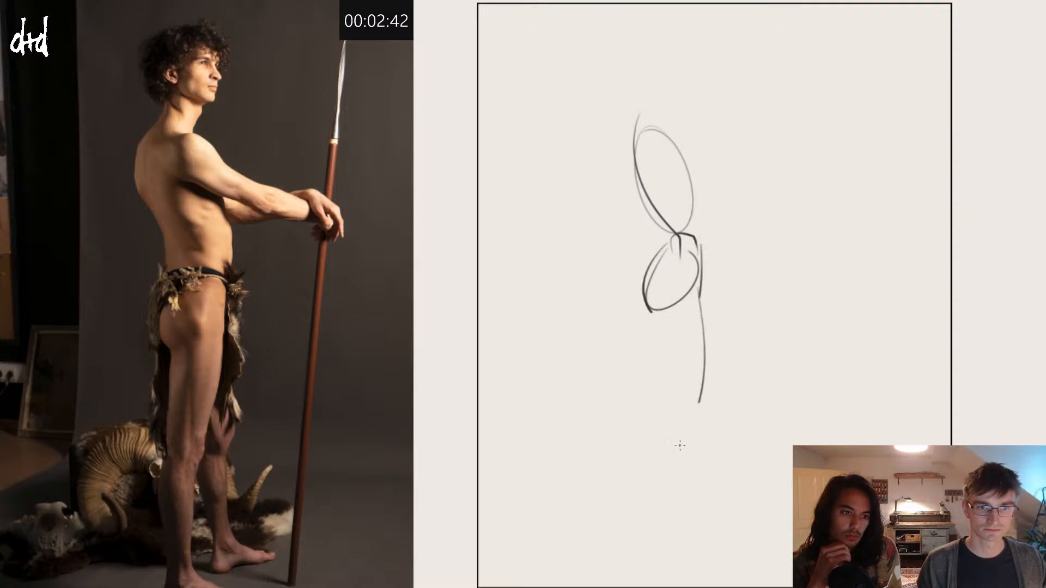
mouse_move(654, 319)
mouse_down()
mouse_move(654, 525)
mouse_move(673, 564)
mouse_up()
mouse_move(693, 408)
mouse_down()
mouse_move(674, 451)
mouse_move(682, 565)
mouse_up()
key(ctrl+z)
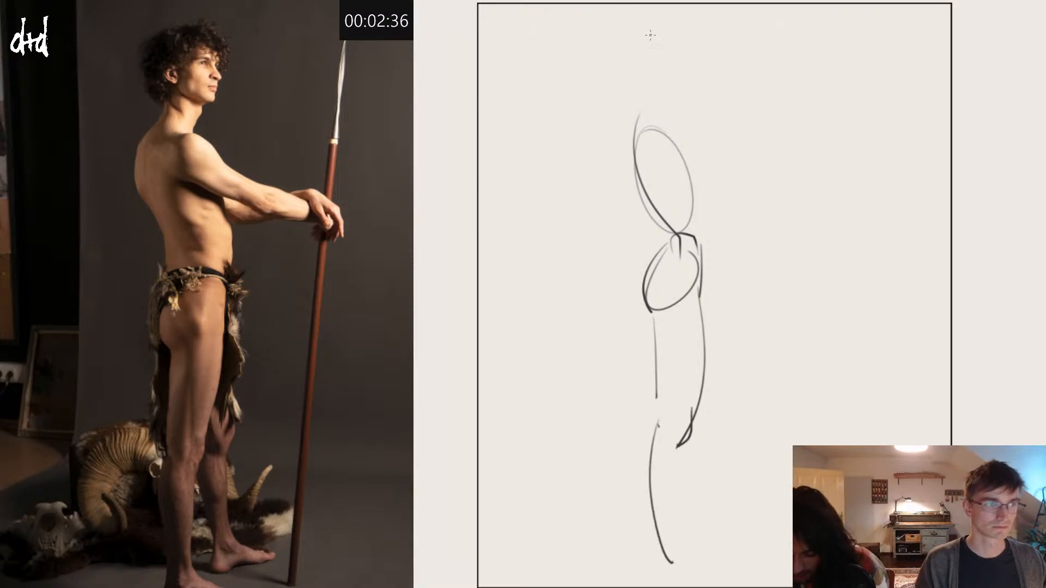
Step: Draw the rounded near shoulder as a curve over the upper part of the ribcage oval
drag(654, 112, 672, 171)
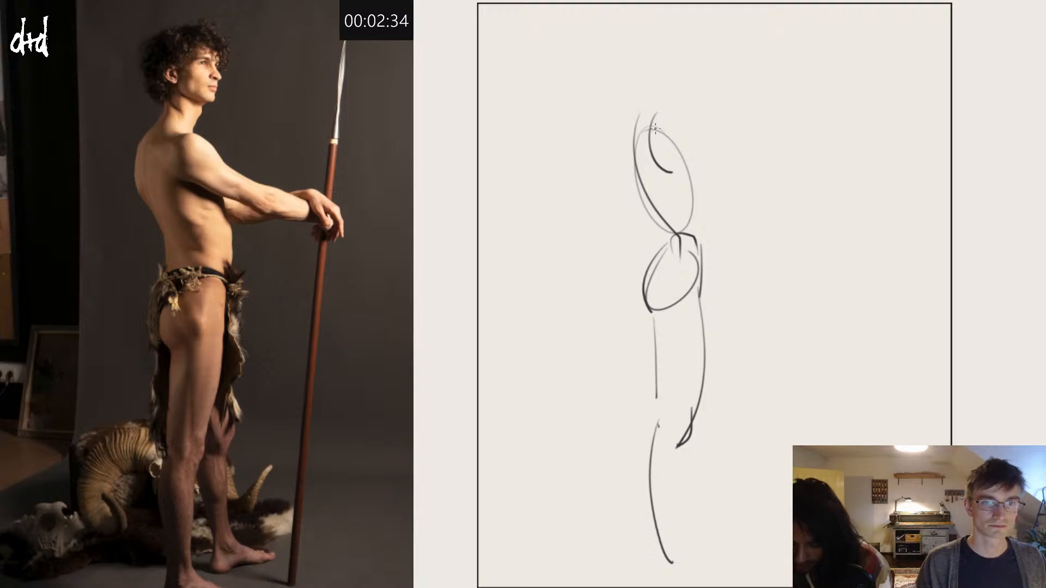
mouse_move(655, 116)
mouse_down()
mouse_move(691, 133)
mouse_move(739, 160)
mouse_up()
key(ctrl+z)
key(ctrl+z)
Step: Draw the underside of the outstretched upper arm and the upper edge of the forearm sloping down to the wrist
key(ctrl+z)
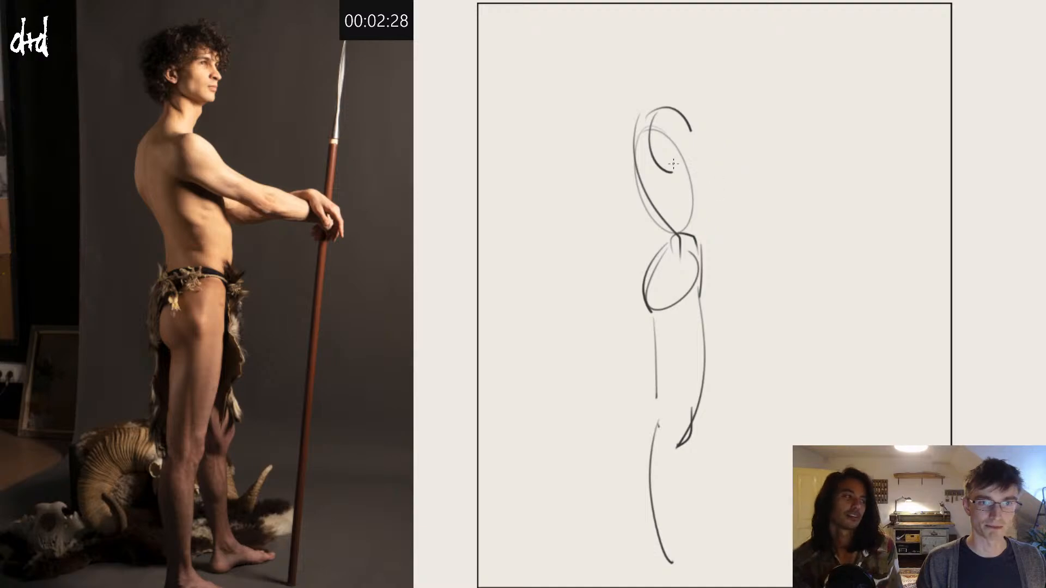
mouse_move(672, 162)
mouse_down()
mouse_move(748, 176)
mouse_move(737, 156)
mouse_move(685, 162)
mouse_move(749, 174)
mouse_move(739, 161)
mouse_move(686, 169)
mouse_move(744, 190)
mouse_up()
key(ctrl+z)
key(ctrl+z)
key(ctrl+z)
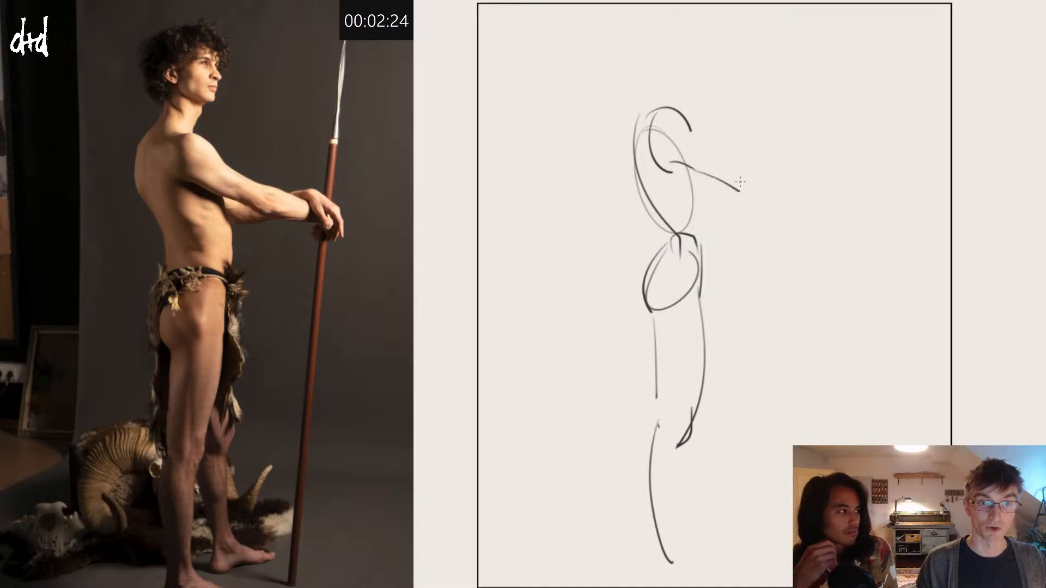
key(ctrl+z)
drag(697, 133, 755, 188)
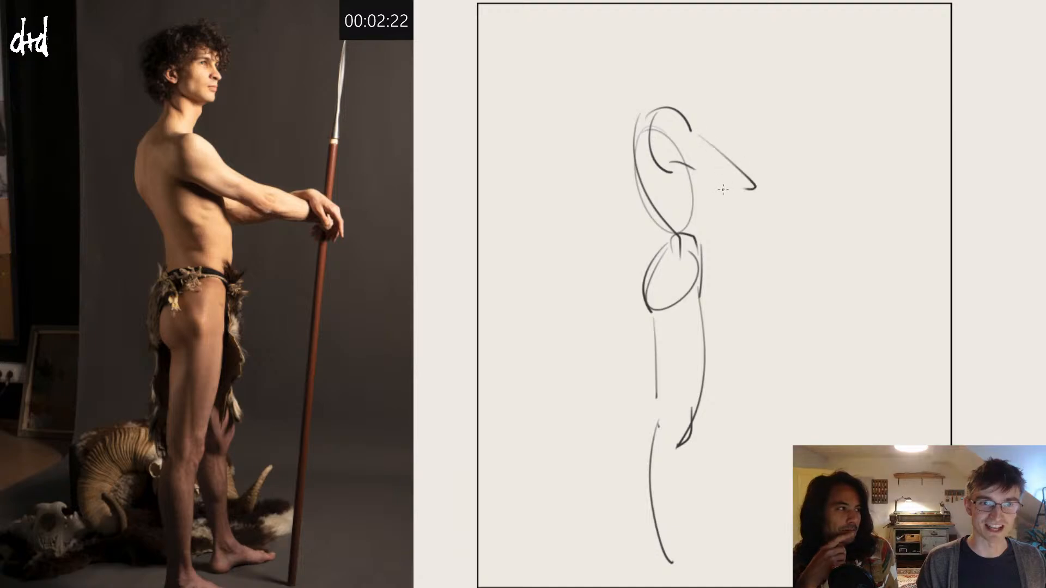
key(ctrl+z)
drag(694, 168, 818, 210)
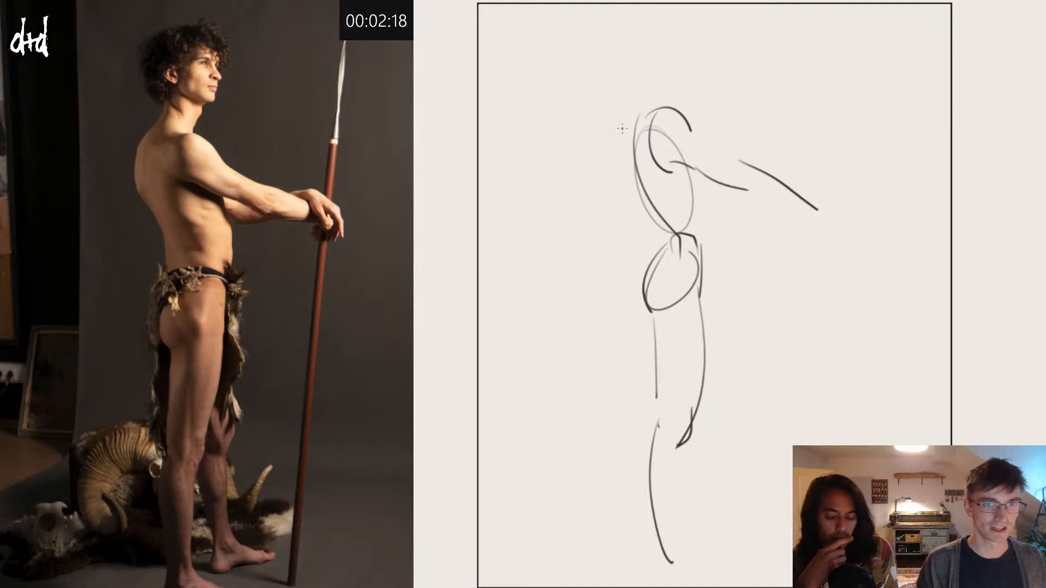
Step: Draw the curved upper-back contour just behind the ribcage oval
mouse_move(622, 116)
mouse_down()
mouse_move(622, 153)
mouse_move(639, 179)
mouse_up()
key(ctrl+z)
drag(619, 125, 632, 178)
key(ctrl+z)
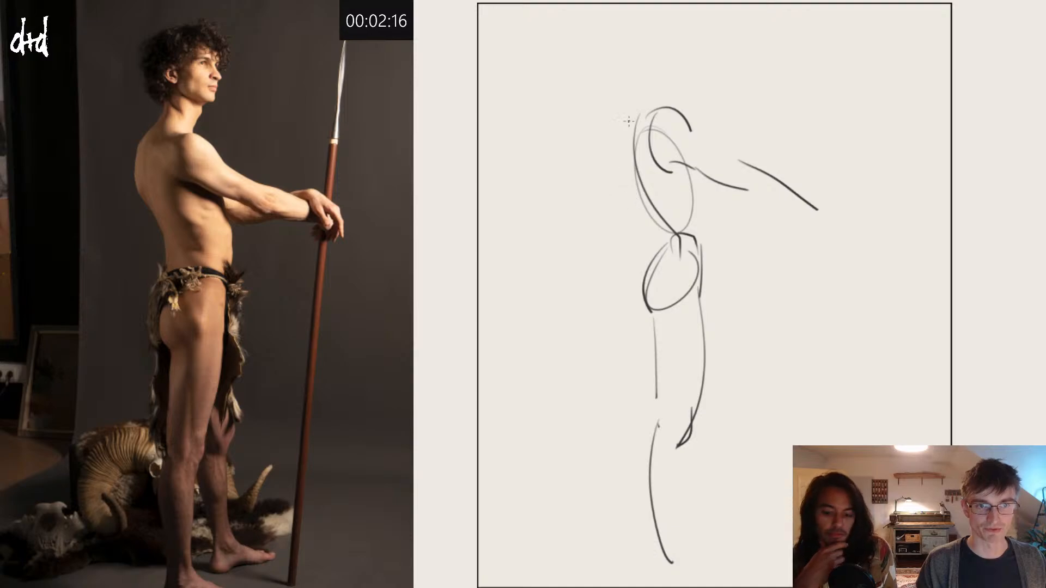
drag(627, 123, 634, 179)
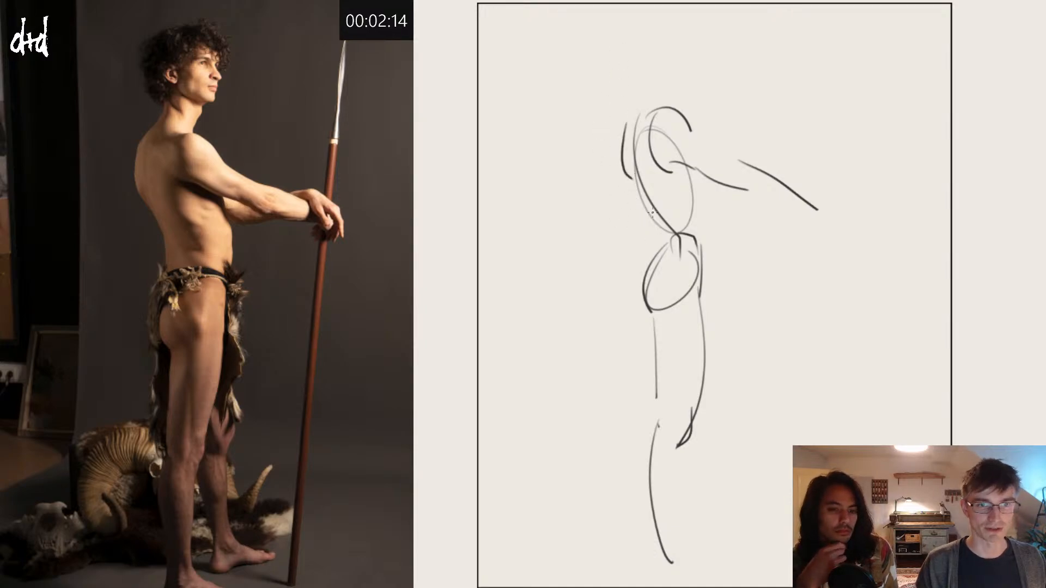
Step: Draw the front of the torso from the armpit down over the belly to the hip
drag(653, 212, 658, 251)
key(ctrl+z)
drag(646, 203, 650, 246)
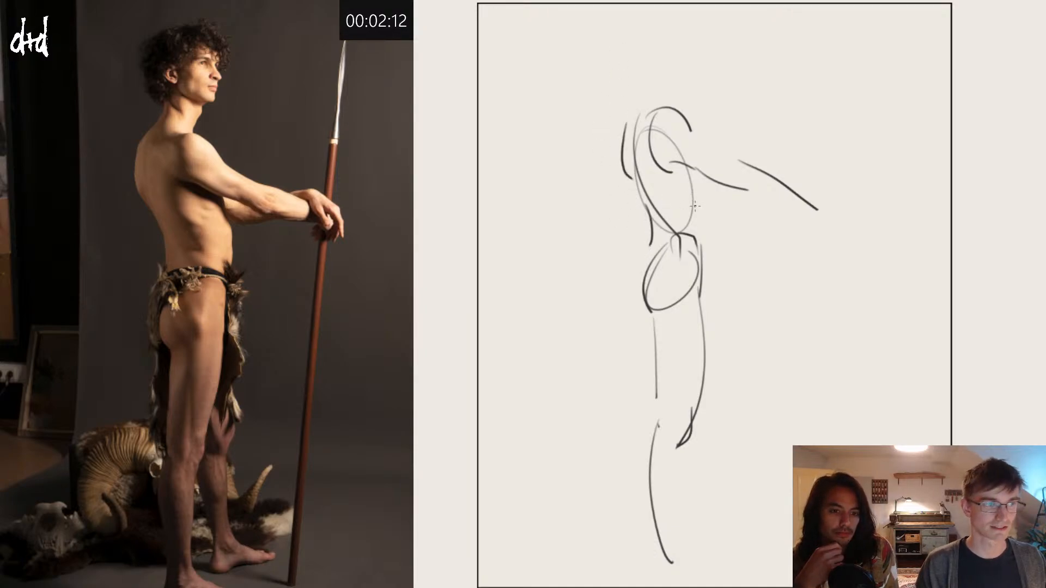
key(ctrl+z)
mouse_move(689, 166)
mouse_down()
mouse_move(709, 234)
mouse_move(703, 281)
mouse_up()
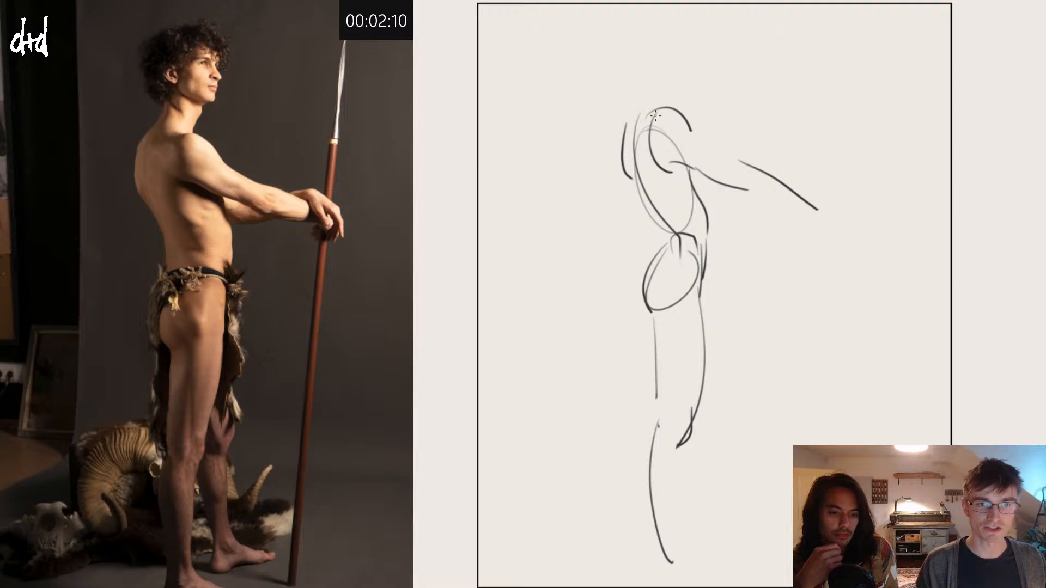
Step: Draw the slope from the upper back to the neck and an egg-shaped head with a short throat line
mouse_move(625, 126)
mouse_down()
mouse_move(660, 70)
mouse_move(680, 107)
mouse_up()
mouse_move(667, 68)
mouse_down()
mouse_move(653, 50)
mouse_move(663, 20)
mouse_move(695, 30)
mouse_up()
key(ctrl+z)
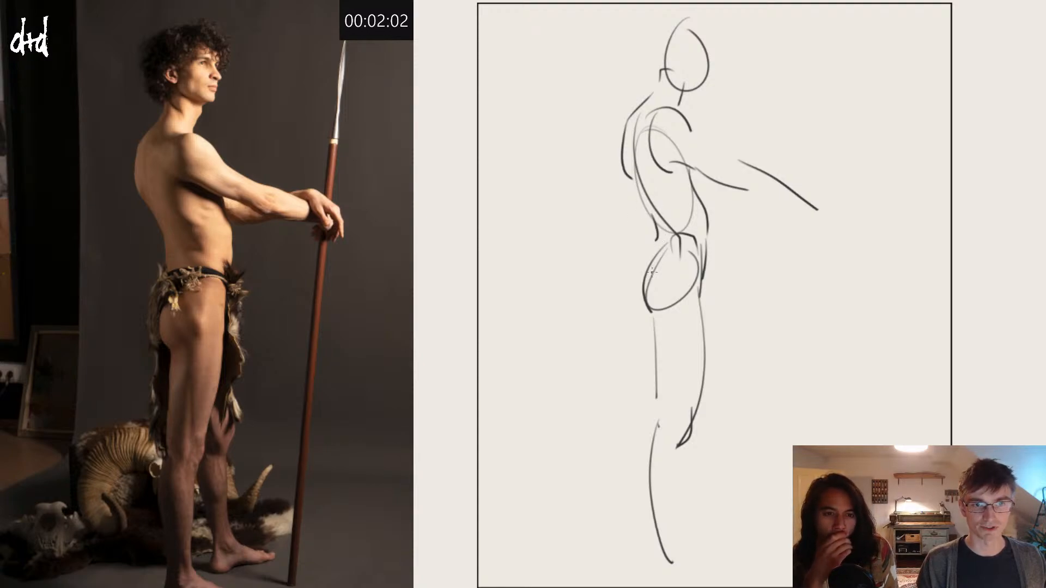
Step: Draw the waist curve and the loincloth's hanging front edge, and add the arm's underside with the hand at the wrist
mouse_move(655, 238)
mouse_down()
mouse_move(704, 252)
mouse_move(730, 402)
mouse_move(625, 341)
mouse_move(638, 397)
mouse_up()
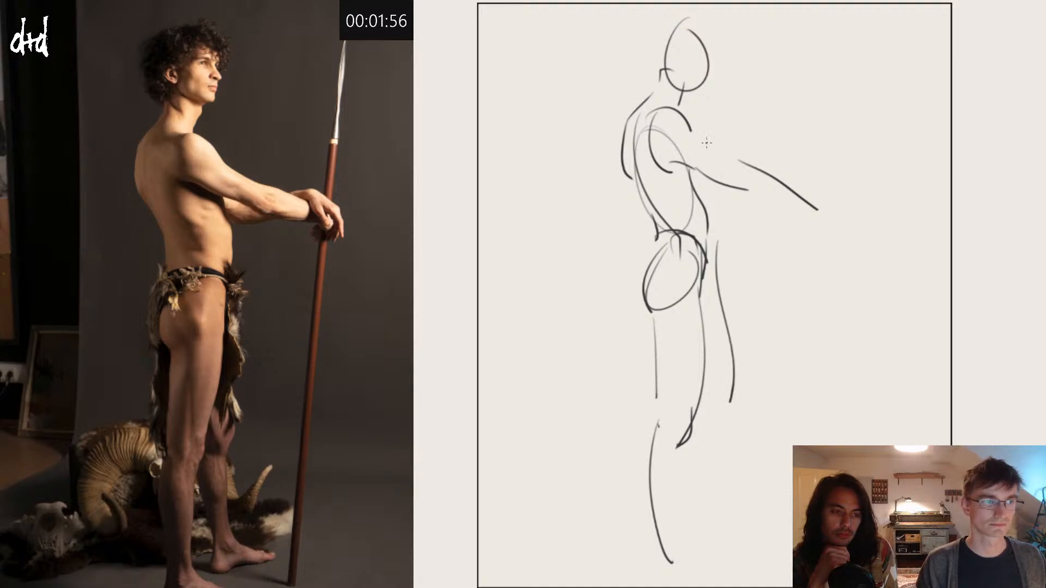
mouse_move(701, 198)
mouse_down()
mouse_move(757, 189)
mouse_move(717, 198)
mouse_up()
key(ctrl+z)
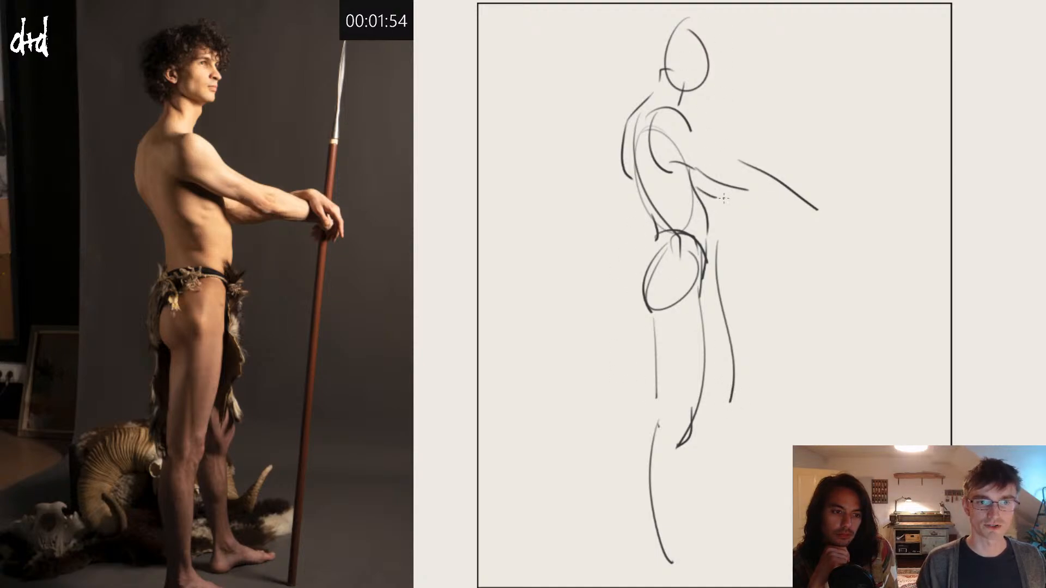
mouse_move(782, 178)
mouse_down()
mouse_move(812, 188)
mouse_move(829, 224)
mouse_up()
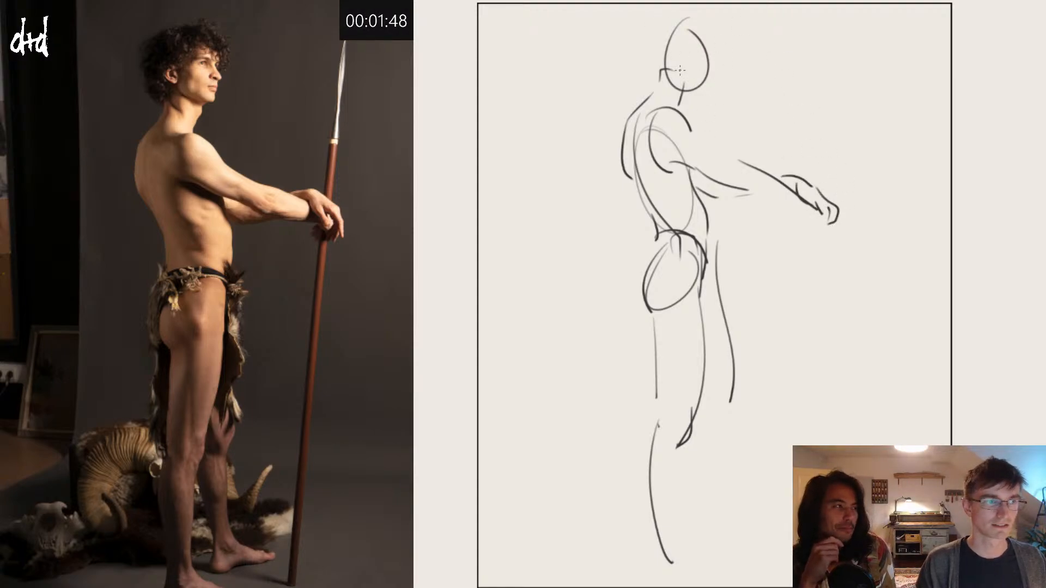
Step: Strengthen the jawline, add the ear and outline the wavy hair around the head
drag(678, 84, 704, 85)
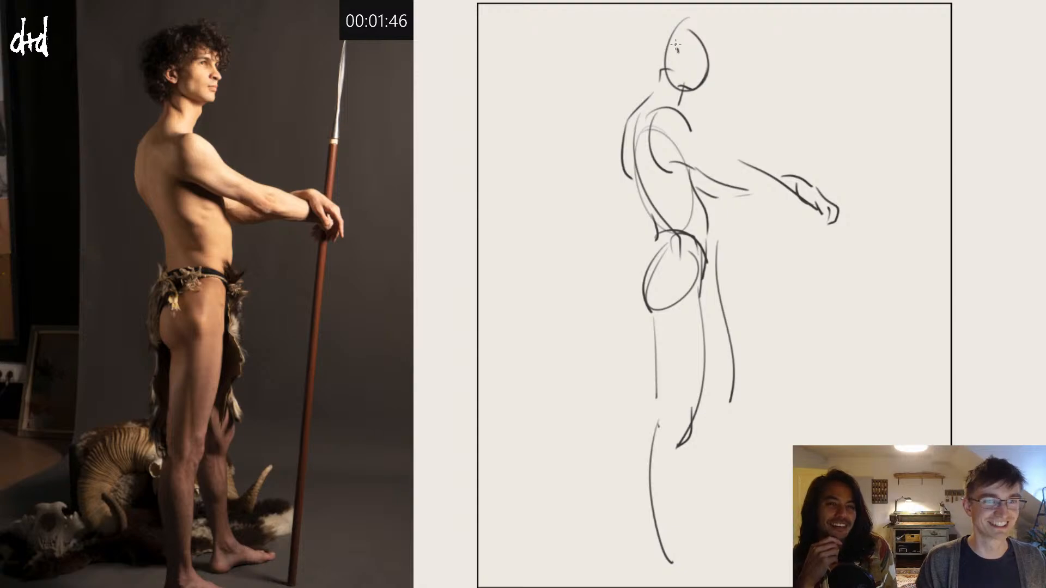
drag(676, 45, 675, 59)
key(ctrl+z)
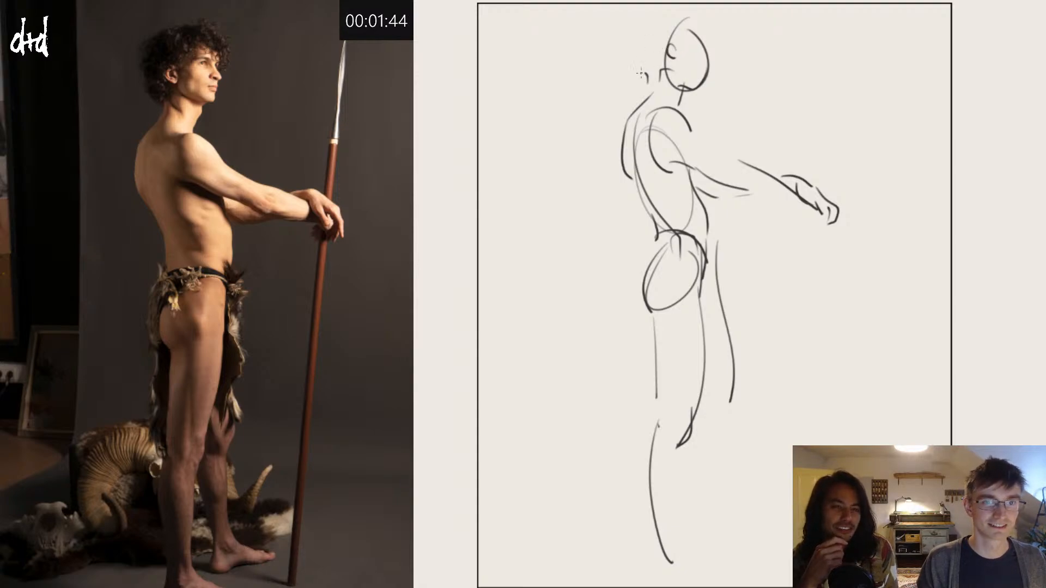
mouse_move(660, 69)
mouse_down()
mouse_move(637, 37)
mouse_move(714, 25)
mouse_move(727, 42)
mouse_move(715, 47)
mouse_up()
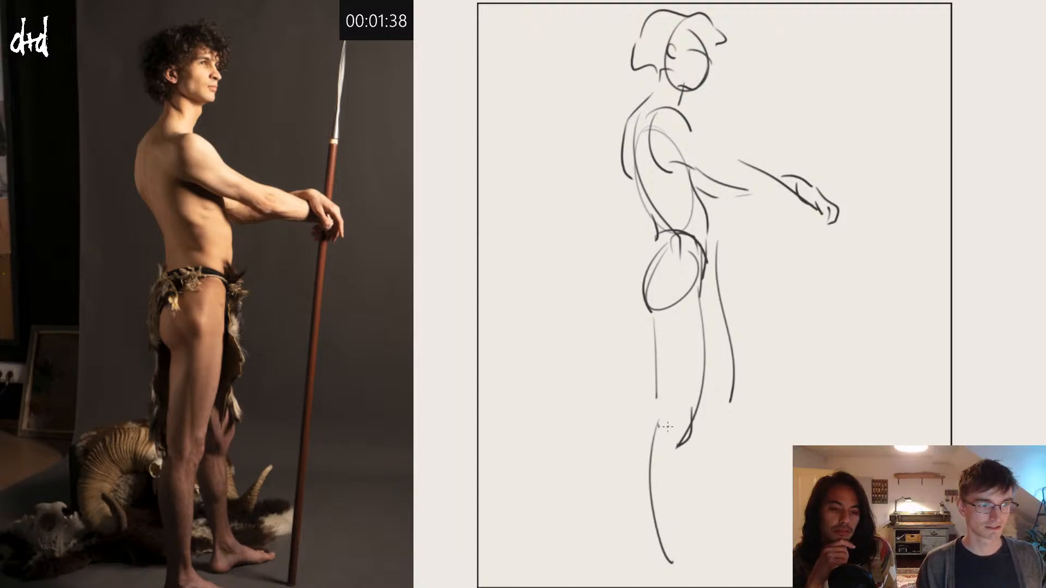
Step: Draw the shin of the near leg down to the ankle and its foot flat on the ground
drag(680, 436, 684, 568)
key(ctrl+z)
mouse_move(694, 425)
mouse_down()
mouse_move(677, 568)
mouse_move(740, 569)
mouse_move(648, 567)
mouse_up()
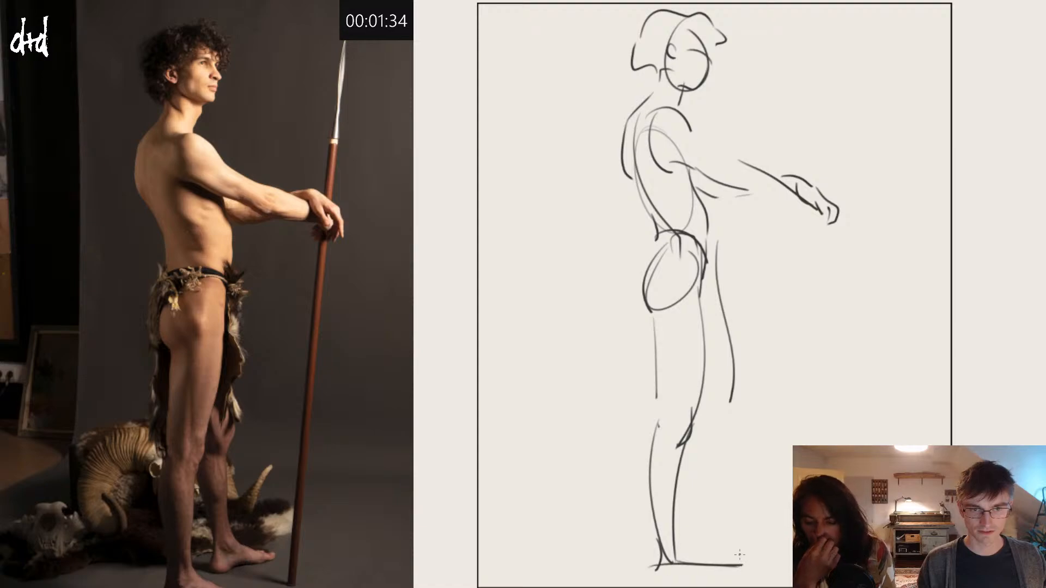
Step: Draw a second line inside the loincloth's front edge and close the front flap at knee height
mouse_move(705, 266)
mouse_down()
mouse_move(718, 289)
mouse_move(724, 423)
mouse_up()
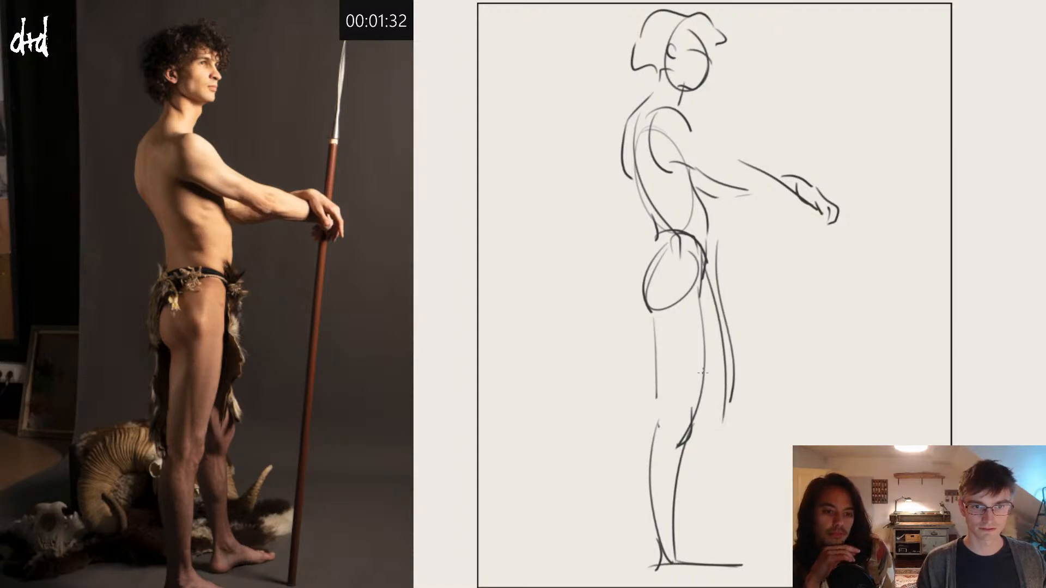
drag(699, 370, 707, 415)
key(ctrl+z)
drag(733, 367, 728, 434)
Step: Draw the far lower leg below the front flap and its forward-pointing foot
drag(702, 395, 721, 533)
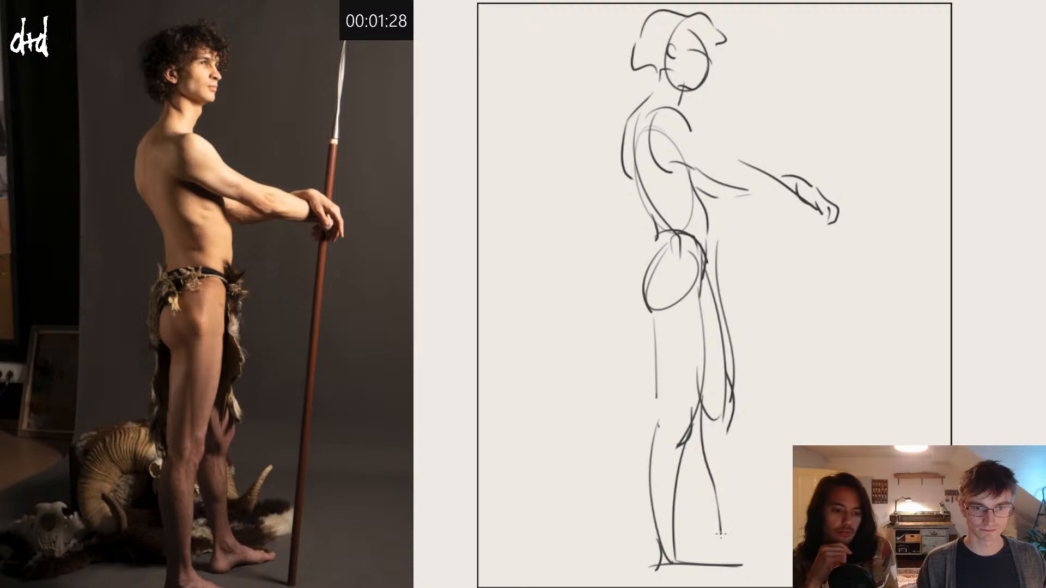
drag(734, 416, 732, 551)
key(ctrl+z)
mouse_move(719, 517)
mouse_down()
mouse_move(718, 542)
mouse_move(733, 543)
mouse_move(776, 520)
mouse_up()
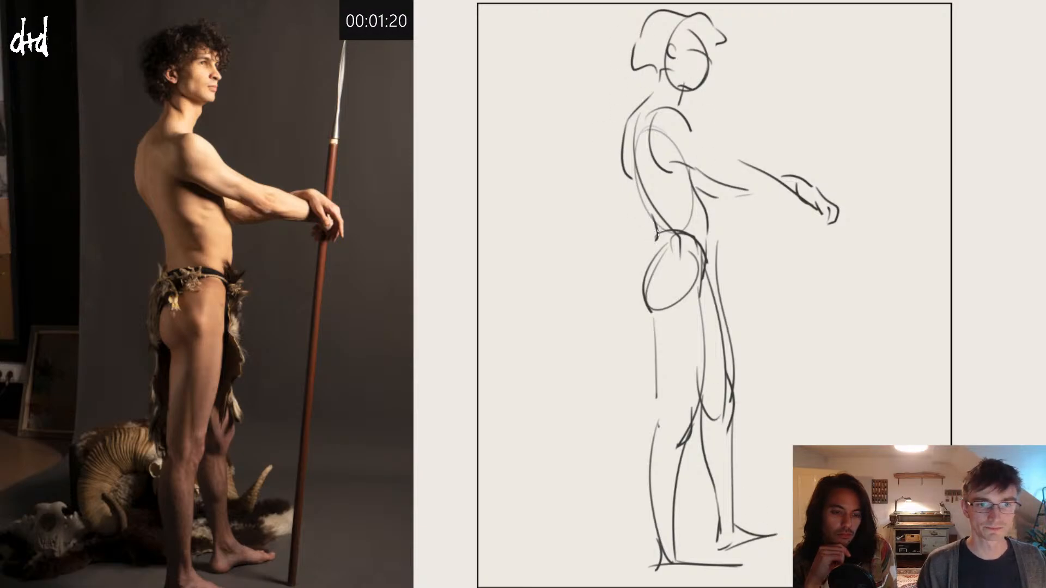
Step: Draw the loincloth's rear contour curving from the waist around the buttock and hanging straight to the knee
drag(657, 232, 652, 342)
drag(634, 286, 644, 435)
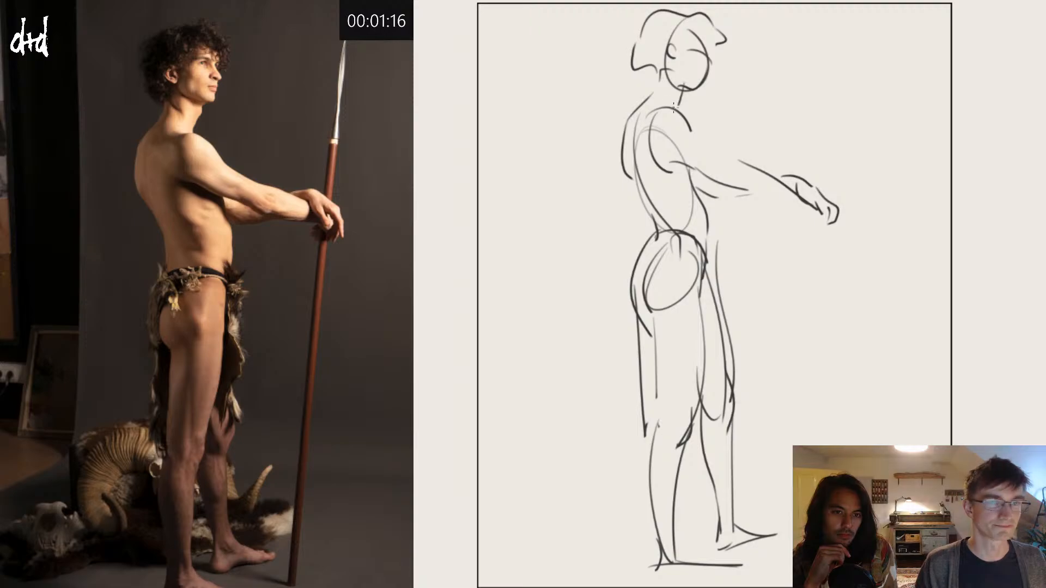
Step: Add the back-of-neck line, the profile nose and the eye to the head, and darken the jawline down to the chin
drag(660, 98, 671, 106)
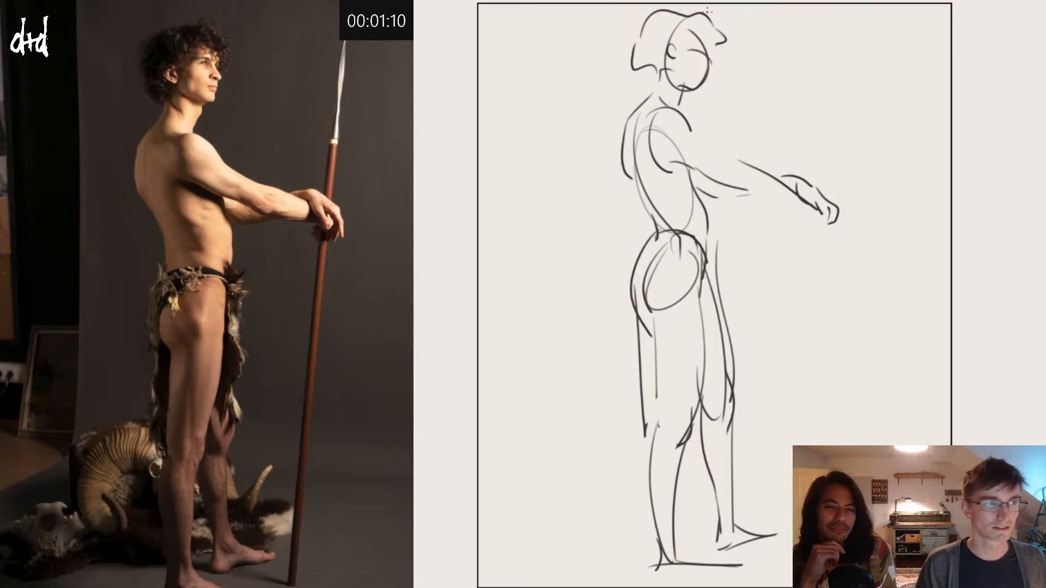
drag(705, 66, 710, 65)
key(ctrl+z)
key(ctrl+z)
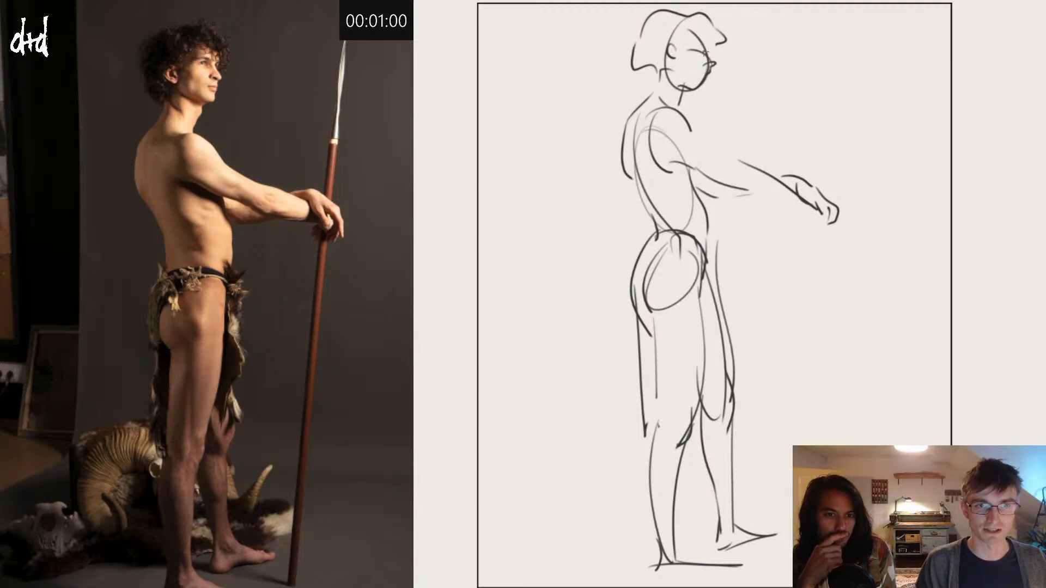
drag(689, 49, 703, 54)
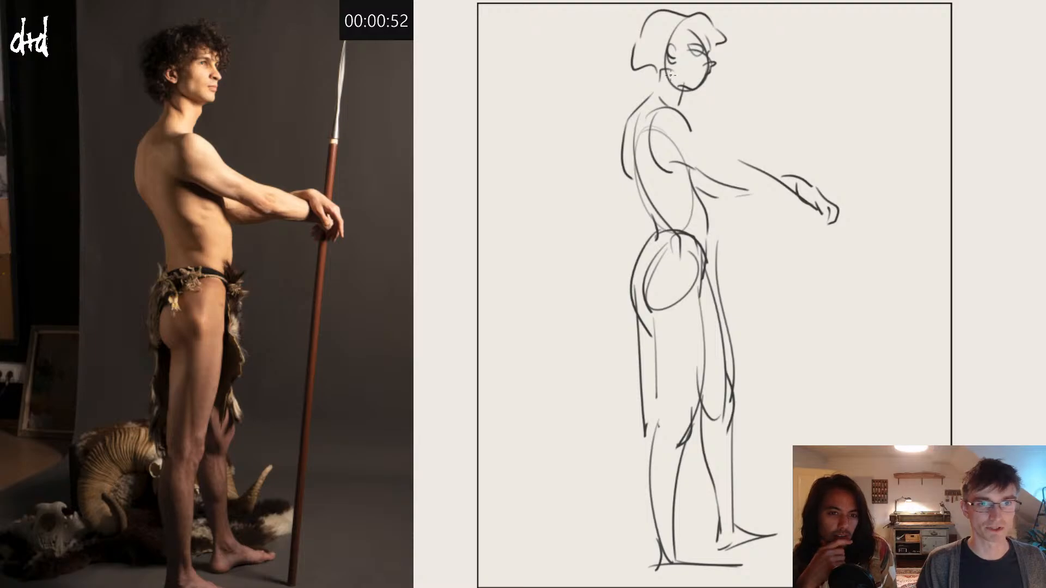
drag(665, 68, 683, 89)
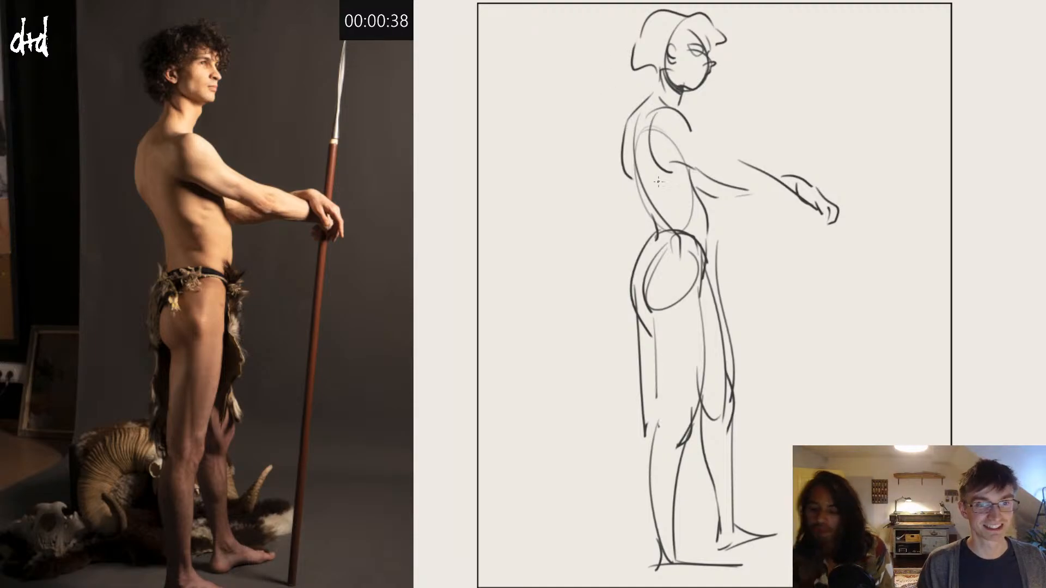
Step: Draw the back contour from the shoulder blade into the waist and reinforce the line down the hip and buttock
mouse_move(632, 168)
mouse_down()
mouse_move(661, 219)
mouse_move(648, 210)
mouse_up()
key(ctrl+z)
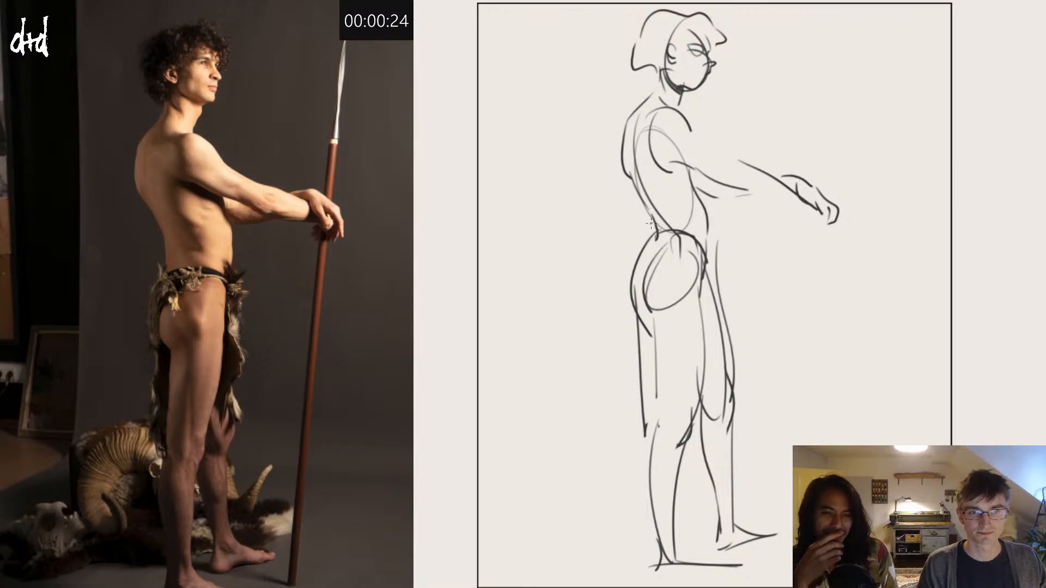
drag(658, 237, 657, 317)
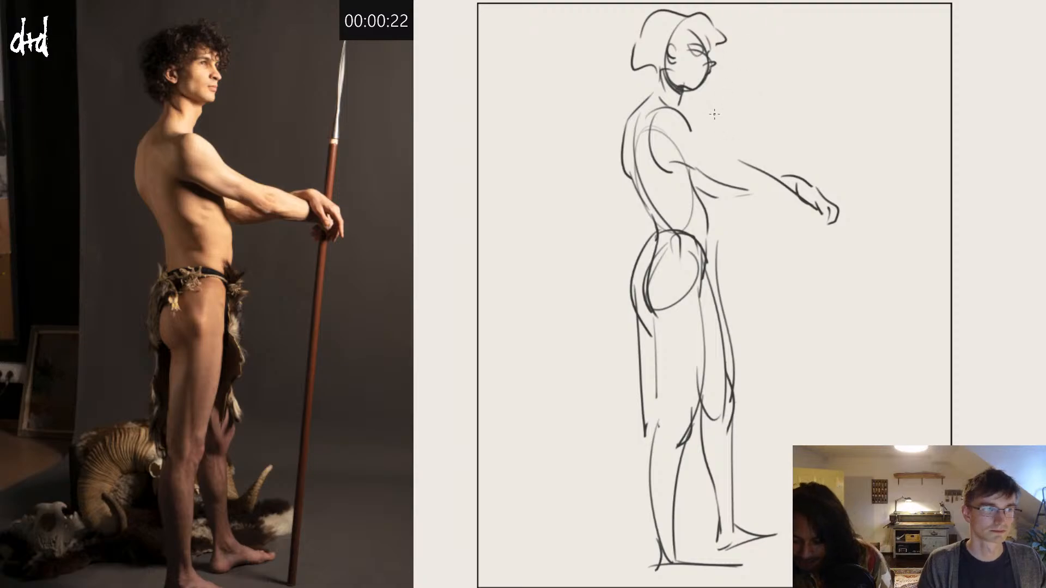
Step: Draw the near arm's upper contour from shoulder to forearm, then its underside and the lower hand's fingers
drag(690, 131, 739, 159)
key(ctrl+z)
drag(691, 131, 740, 165)
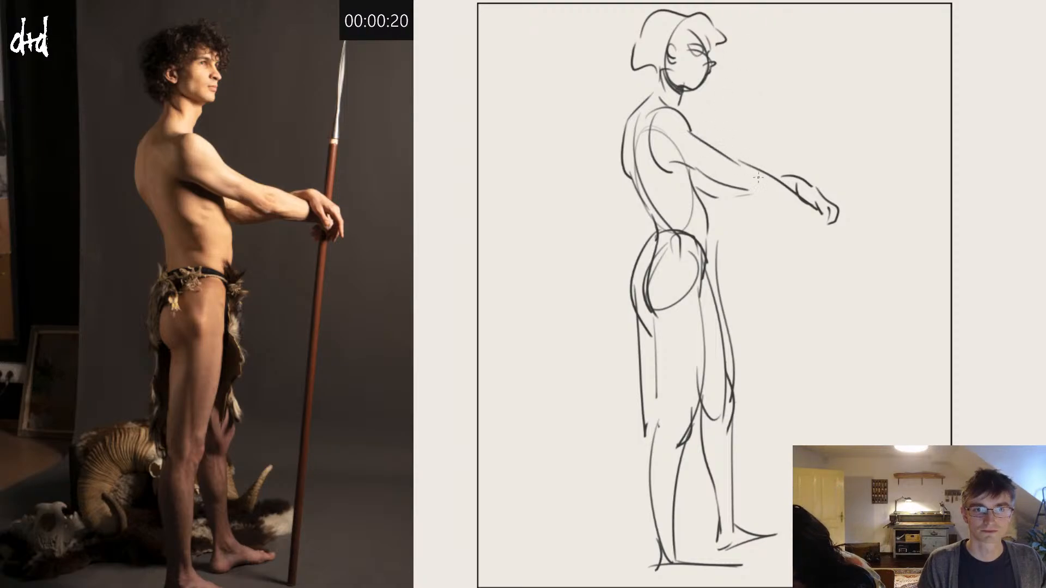
key(ctrl+z)
mouse_move(690, 130)
mouse_down()
mouse_move(753, 172)
mouse_move(755, 197)
mouse_move(817, 216)
mouse_move(826, 242)
mouse_move(812, 240)
mouse_up()
key(ctrl+z)
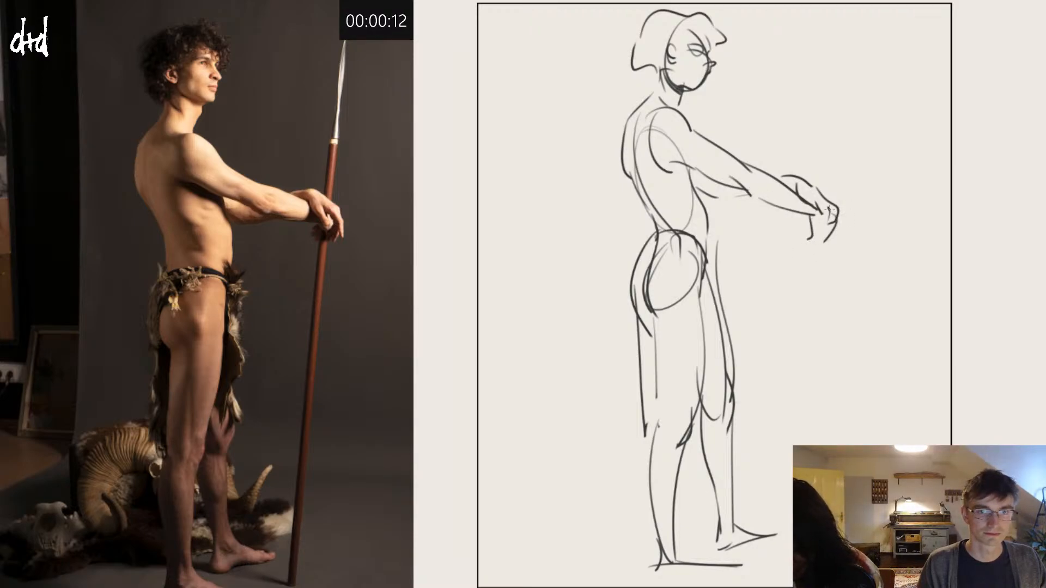
Step: Draw the spear as two near-parallel lines through the hands, with a binding and an angled blade above
drag(827, 159, 801, 445)
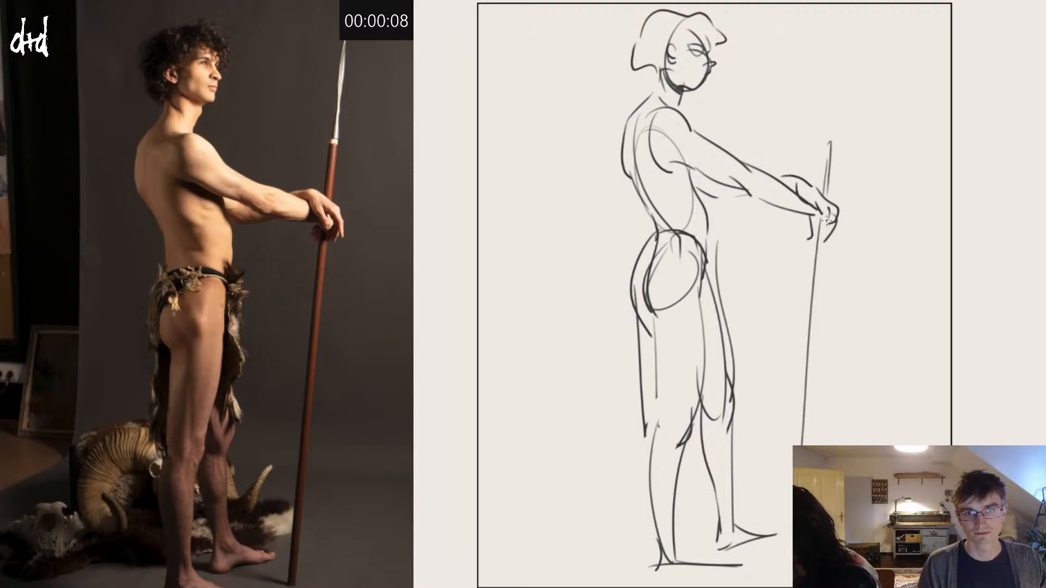
drag(826, 220, 809, 445)
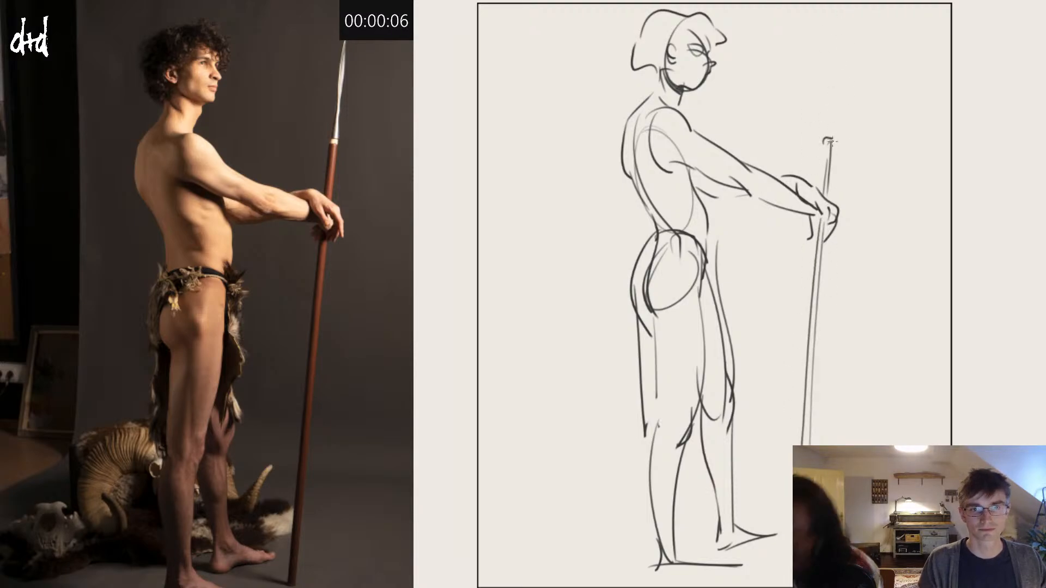
mouse_move(829, 131)
mouse_down()
mouse_move(824, 76)
mouse_move(828, 91)
mouse_move(844, 38)
mouse_up()
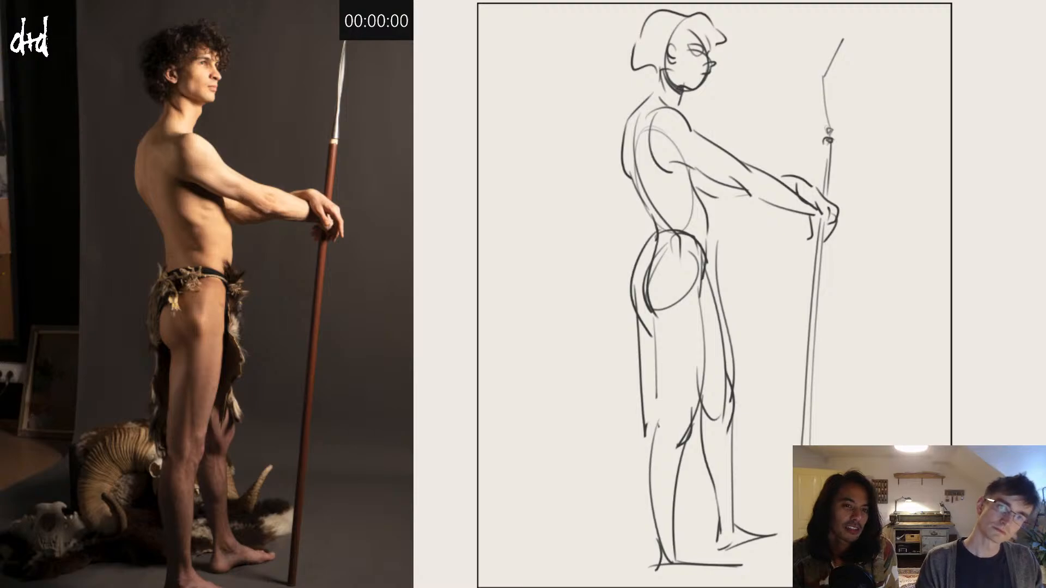
Step: Clear the finished sketch and draw a curved, sloping shoulder line for the wide-stance pose with the diagonal spear
key(Delete)
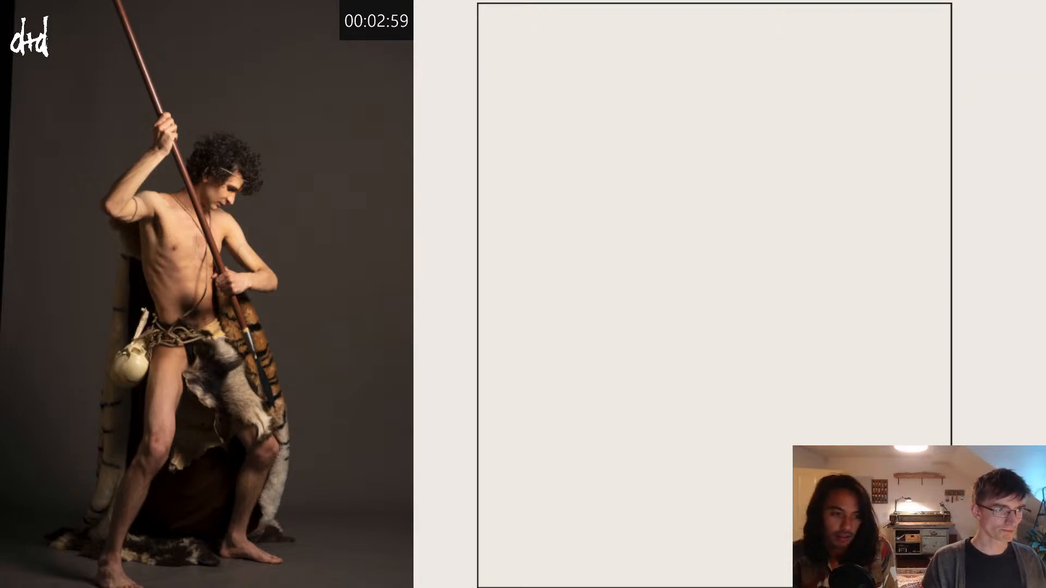
drag(619, 186, 700, 197)
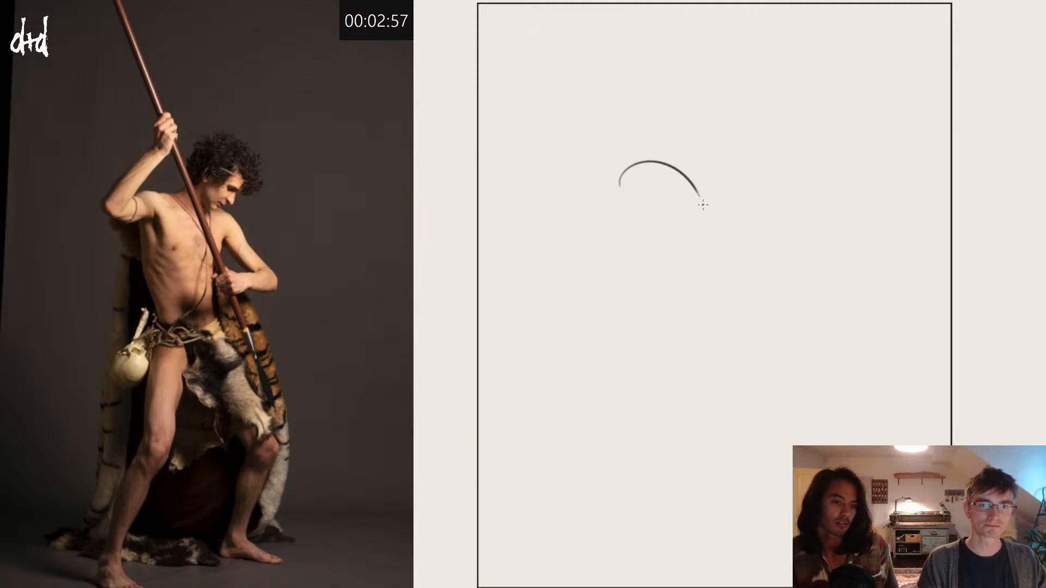
key(ctrl+z)
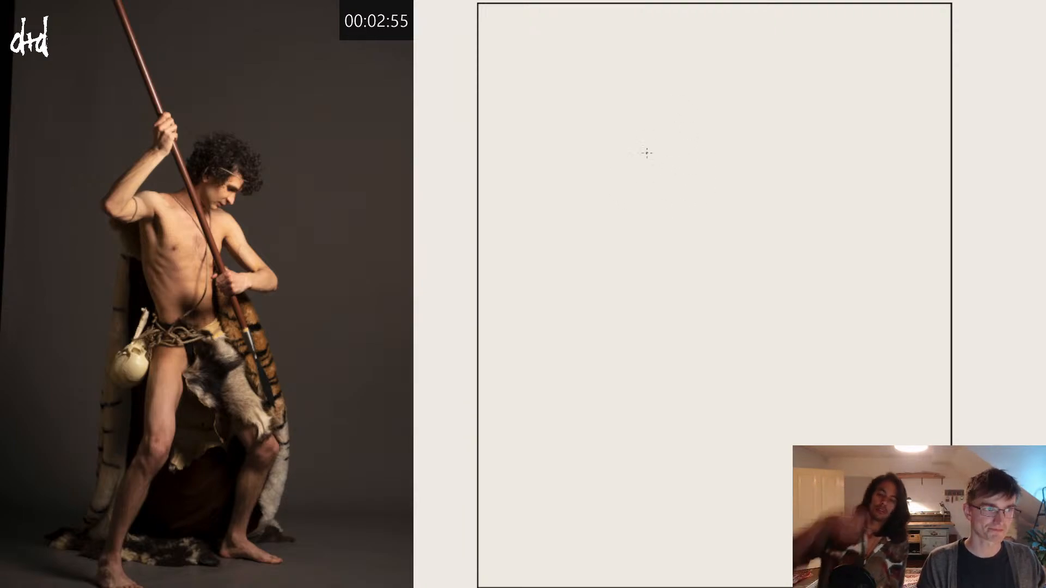
drag(631, 148, 722, 187)
drag(643, 130, 714, 175)
key(ctrl+z)
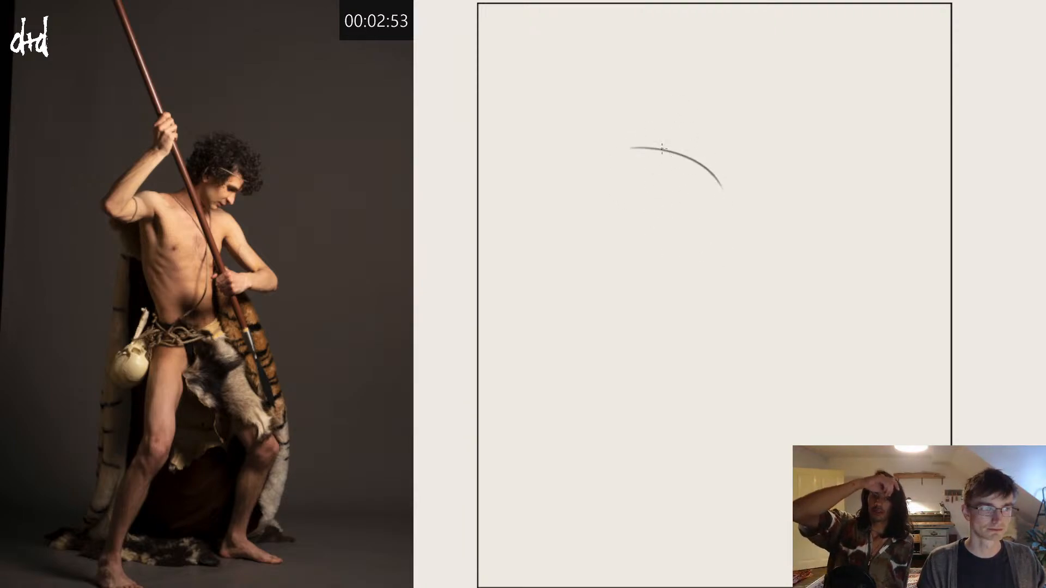
Step: Draw the ribcage sides and centre line below the shoulder line, then taper the waist and pelvis to the crotch
drag(662, 119, 695, 261)
drag(716, 163, 714, 252)
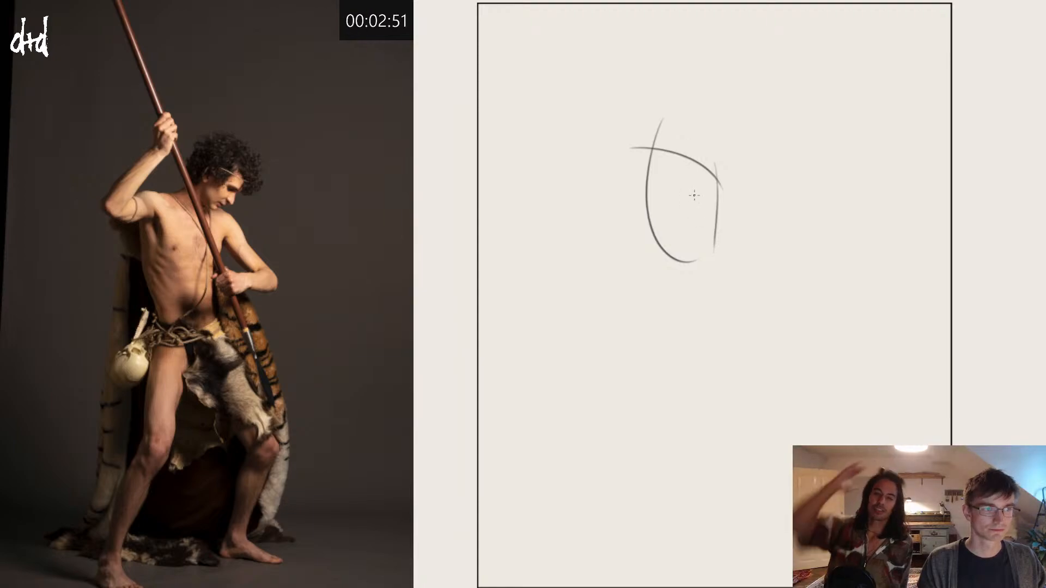
drag(684, 126, 690, 272)
drag(688, 235, 703, 307)
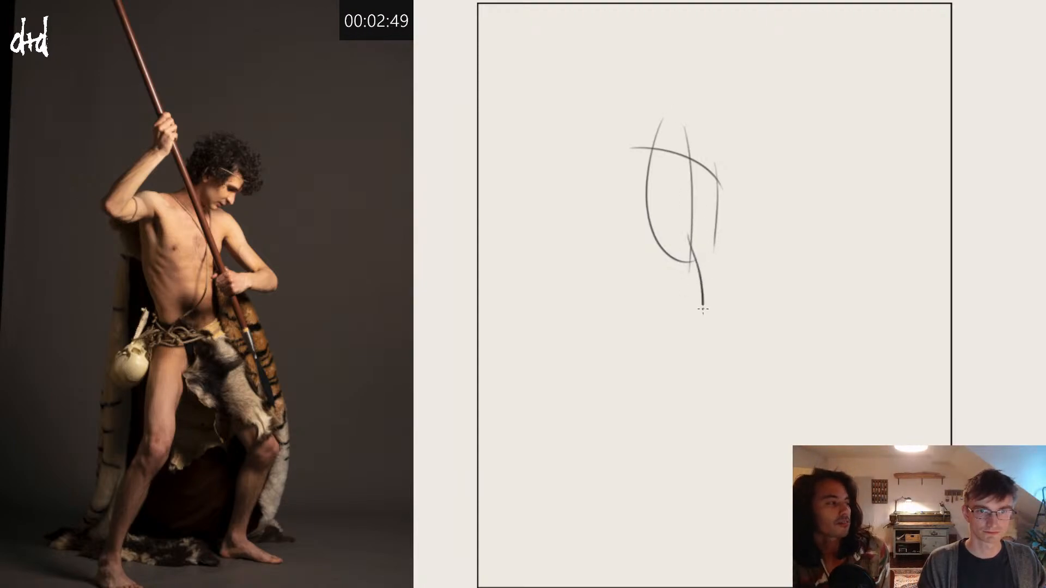
mouse_move(650, 217)
mouse_down()
mouse_move(665, 286)
mouse_move(695, 312)
mouse_up()
drag(718, 246, 704, 315)
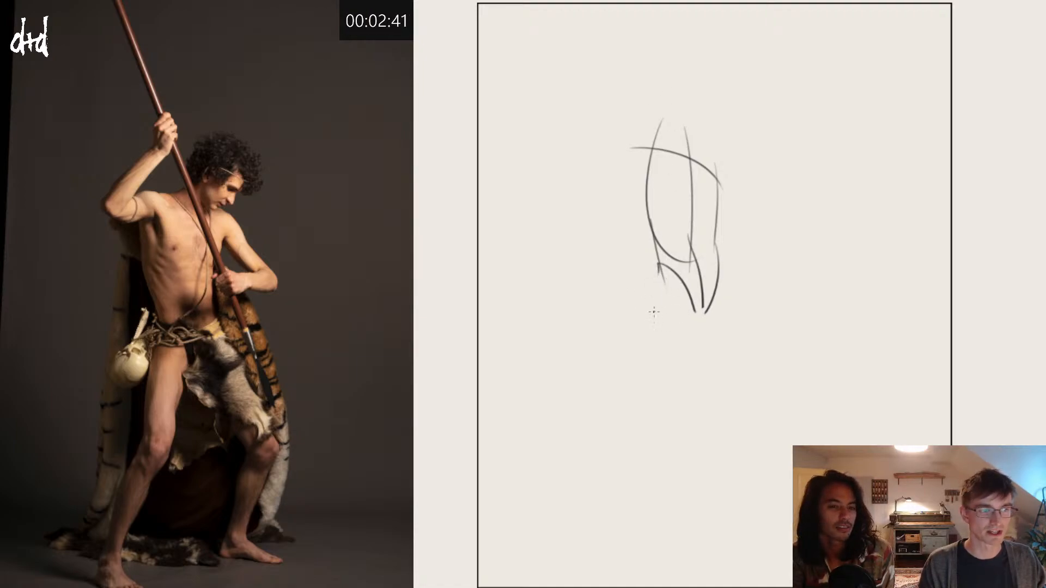
Step: Draw the leg beneath the raised-arm side, with a rounded thigh top, a knee curve and the shin slanting to the ankle
drag(658, 270, 634, 404)
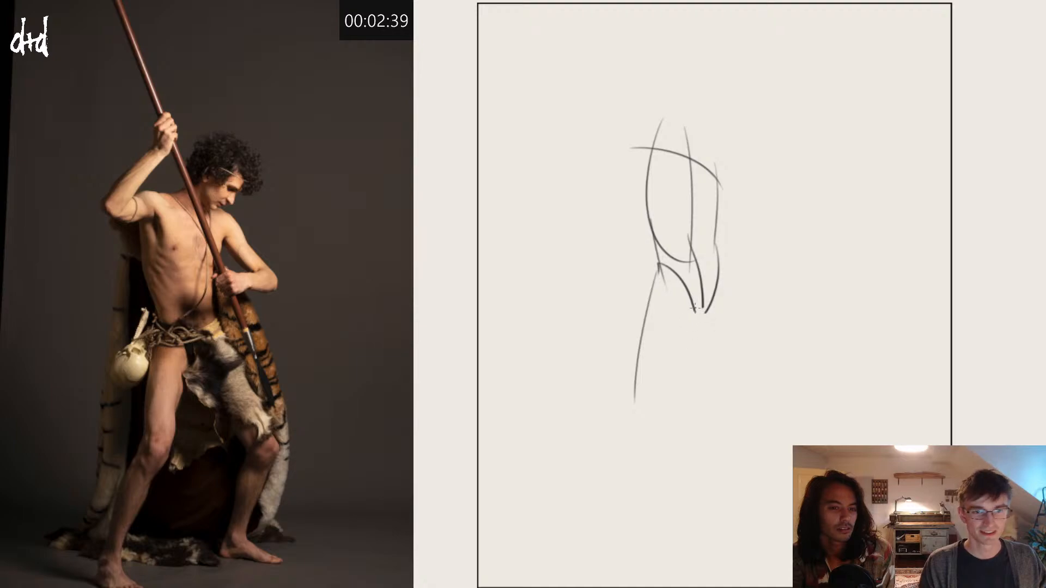
drag(696, 297, 666, 417)
drag(650, 318, 687, 327)
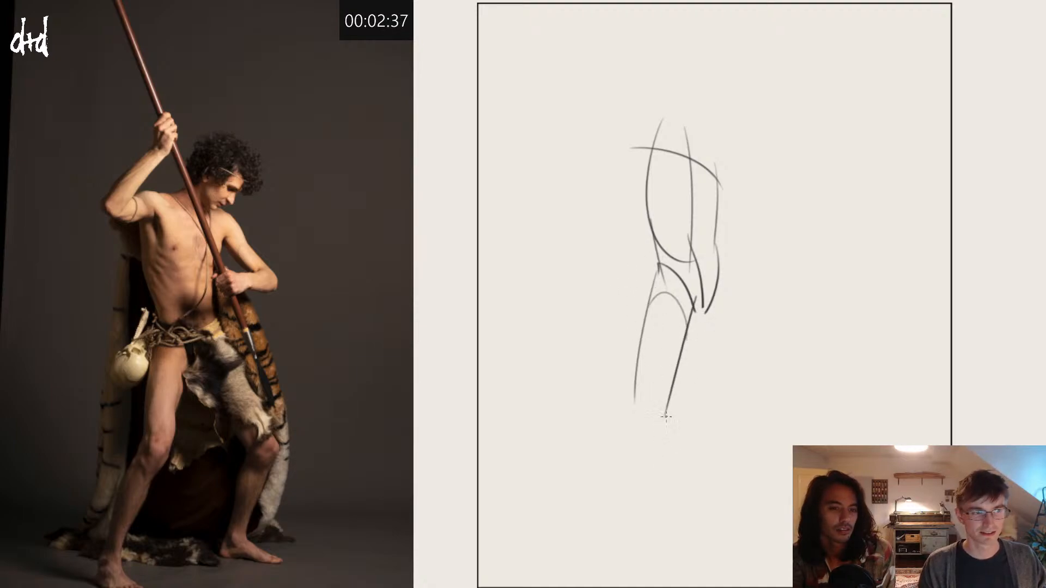
mouse_move(665, 417)
mouse_down()
mouse_move(638, 420)
mouse_move(586, 545)
mouse_up()
drag(635, 391, 573, 538)
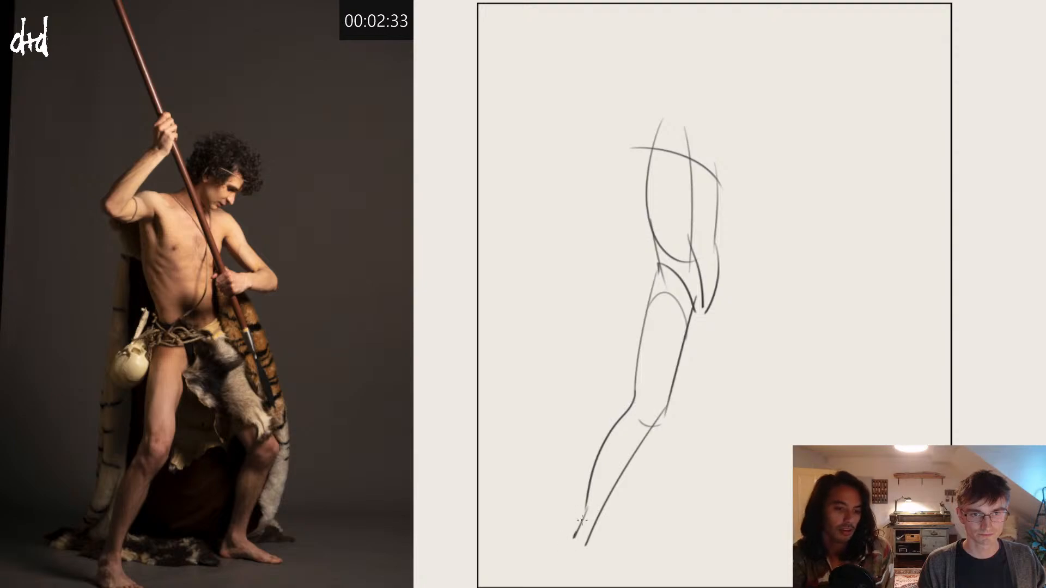
Step: Draw the opposite leg bent outward at the knee with its shin and flat foot, and add the first leg's foot
mouse_move(719, 265)
mouse_down()
mouse_move(741, 293)
mouse_move(786, 399)
mouse_up()
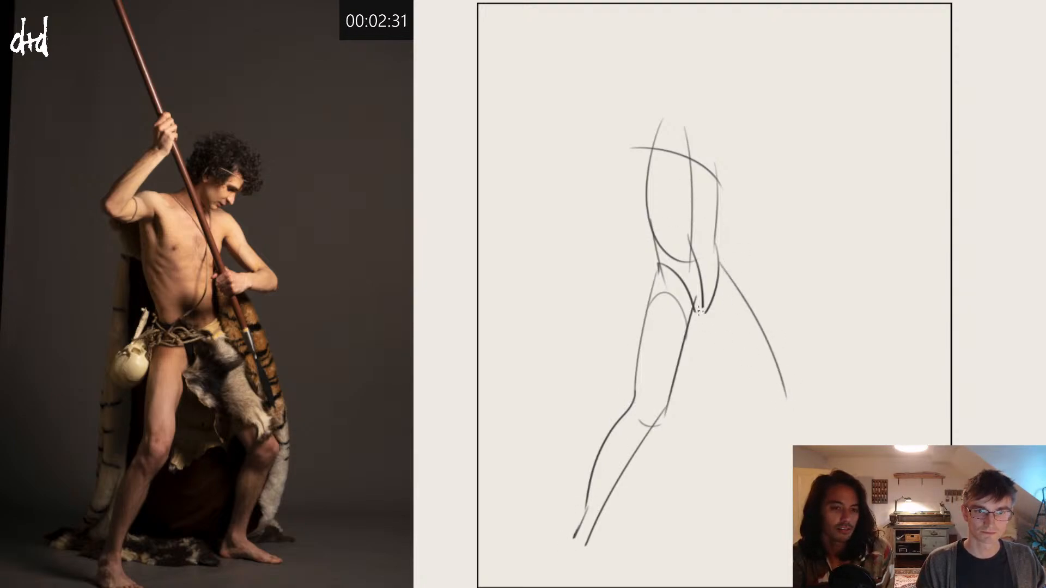
mouse_move(699, 316)
mouse_down()
mouse_move(755, 388)
mouse_move(793, 407)
mouse_move(790, 398)
mouse_move(739, 492)
mouse_move(770, 511)
mouse_up()
key(ctrl+z)
key(ctrl+z)
drag(745, 375, 728, 466)
key(ctrl+z)
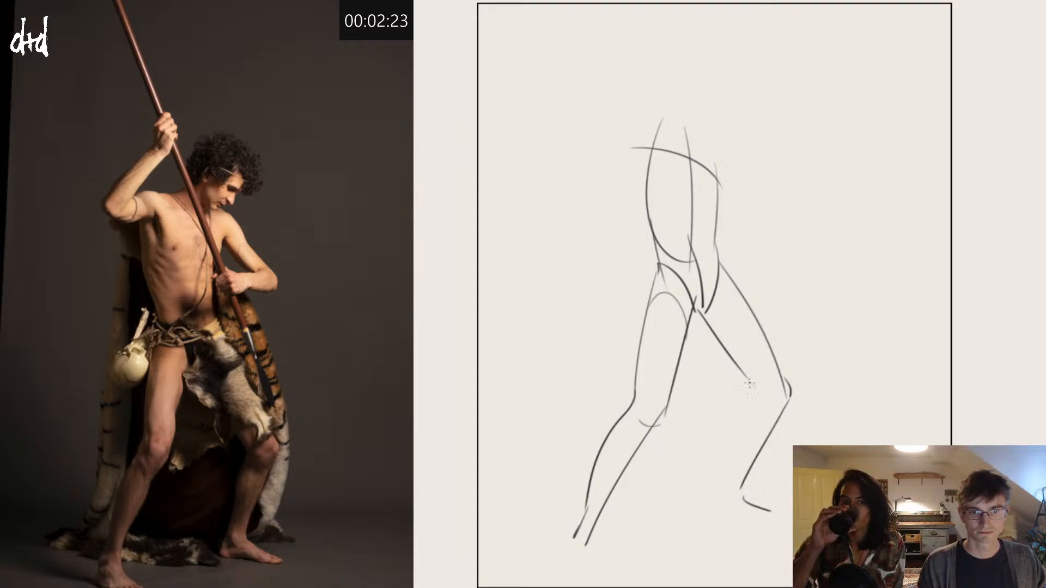
mouse_move(751, 374)
mouse_down()
mouse_move(717, 477)
mouse_move(779, 512)
mouse_up()
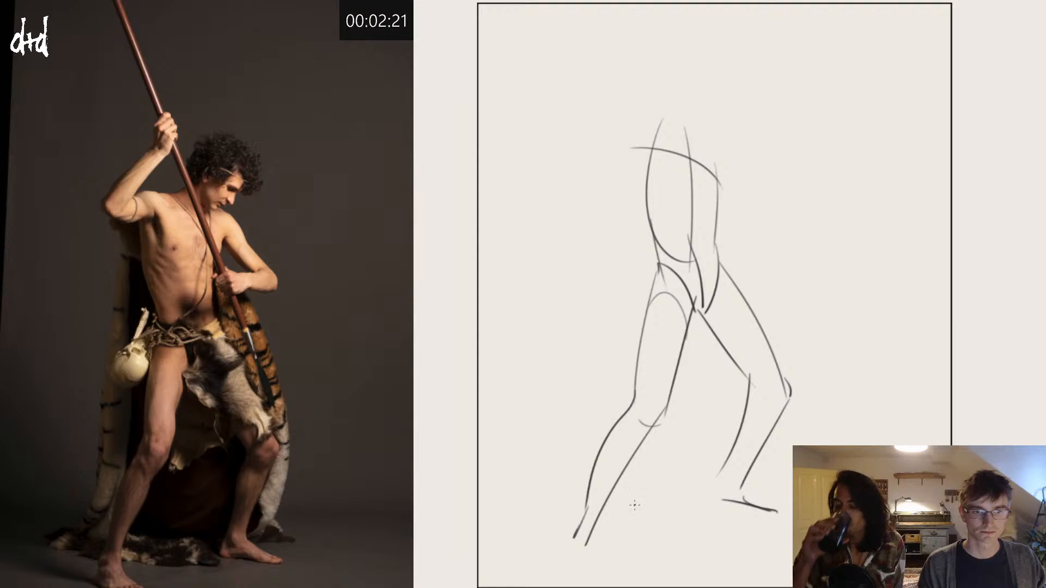
mouse_move(591, 531)
mouse_down()
mouse_move(614, 553)
mouse_move(583, 556)
mouse_move(625, 564)
mouse_move(585, 561)
mouse_up()
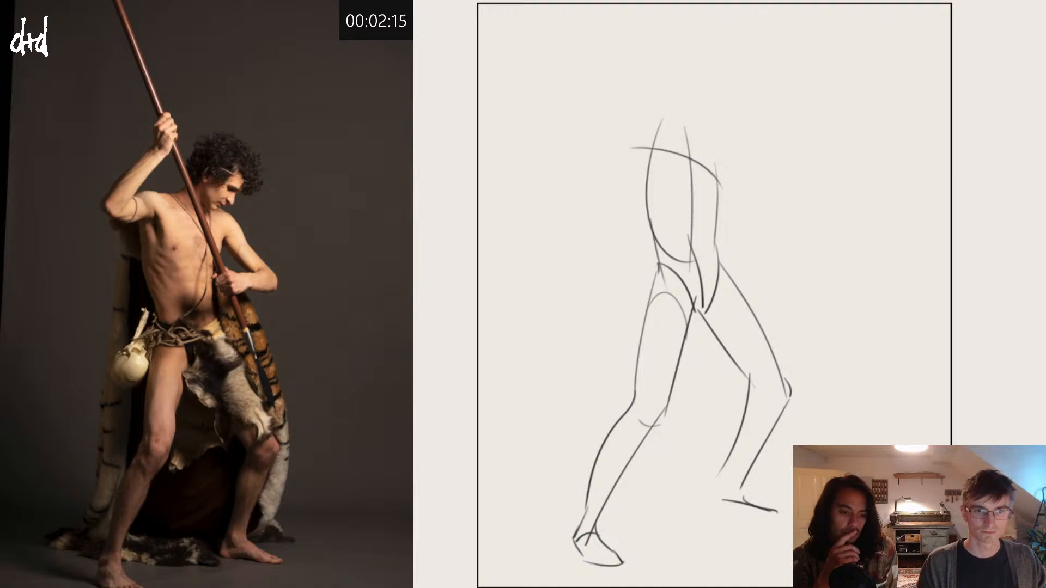
Step: Draw the raised arm with a rounded shoulder, upper arm out to the elbow, forearm angled upward and a simple hand
mouse_move(671, 157)
mouse_down()
mouse_move(663, 137)
mouse_move(644, 135)
mouse_move(655, 141)
mouse_move(650, 172)
mouse_up()
mouse_move(661, 134)
mouse_down()
mouse_move(588, 114)
mouse_move(594, 145)
mouse_move(656, 173)
mouse_up()
drag(588, 139, 658, 46)
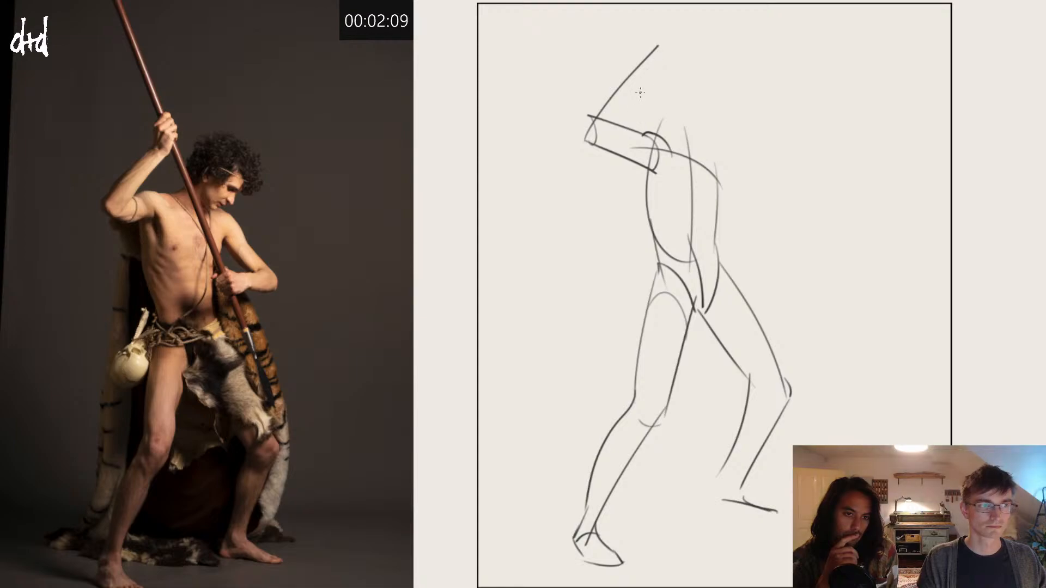
mouse_move(619, 125)
mouse_down()
mouse_move(652, 61)
mouse_move(648, 24)
mouse_move(641, 57)
mouse_up()
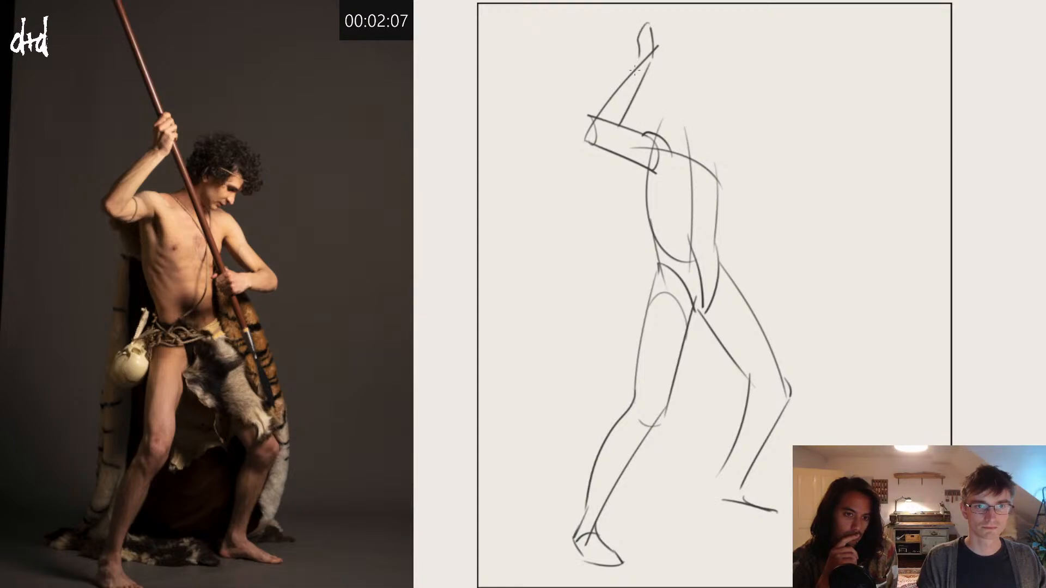
Step: Draw the neck and collar line and an oval head tilted downward over the lower shoulder
mouse_move(662, 145)
mouse_down()
mouse_move(682, 139)
mouse_move(711, 155)
mouse_move(732, 145)
mouse_move(722, 85)
mouse_move(726, 94)
mouse_move(702, 116)
mouse_move(692, 107)
mouse_up()
key(ctrl+z)
key(ctrl+z)
key(ctrl+z)
key(ctrl+z)
key(ctrl+z)
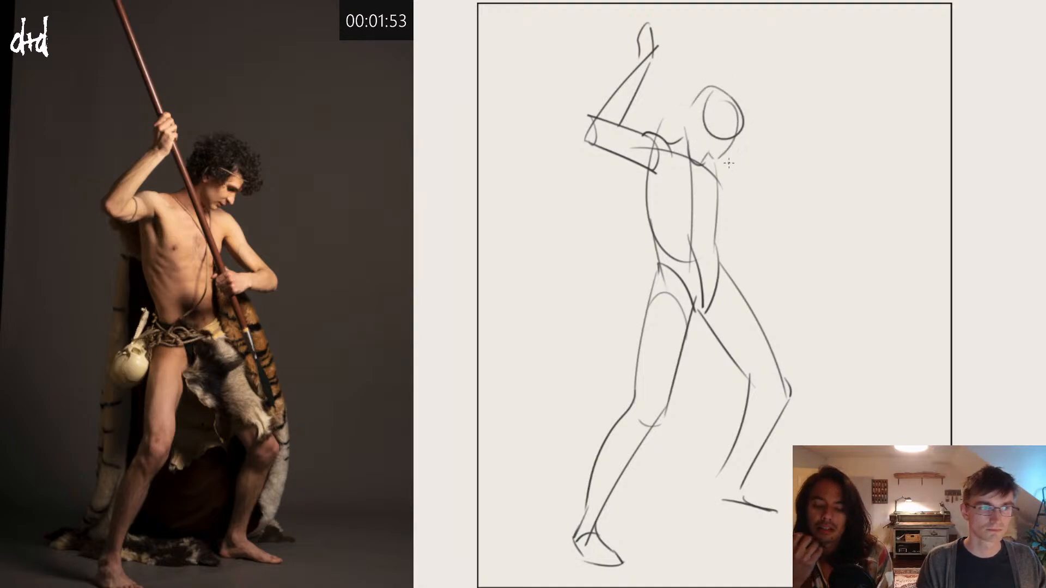
Step: Draw the lower arm's shoulder and upper arm down to the bent elbow, with the forearm folding back toward the waist
drag(710, 156, 769, 228)
mouse_move(720, 199)
mouse_down()
mouse_move(773, 244)
mouse_move(767, 253)
mouse_up()
key(ctrl+z)
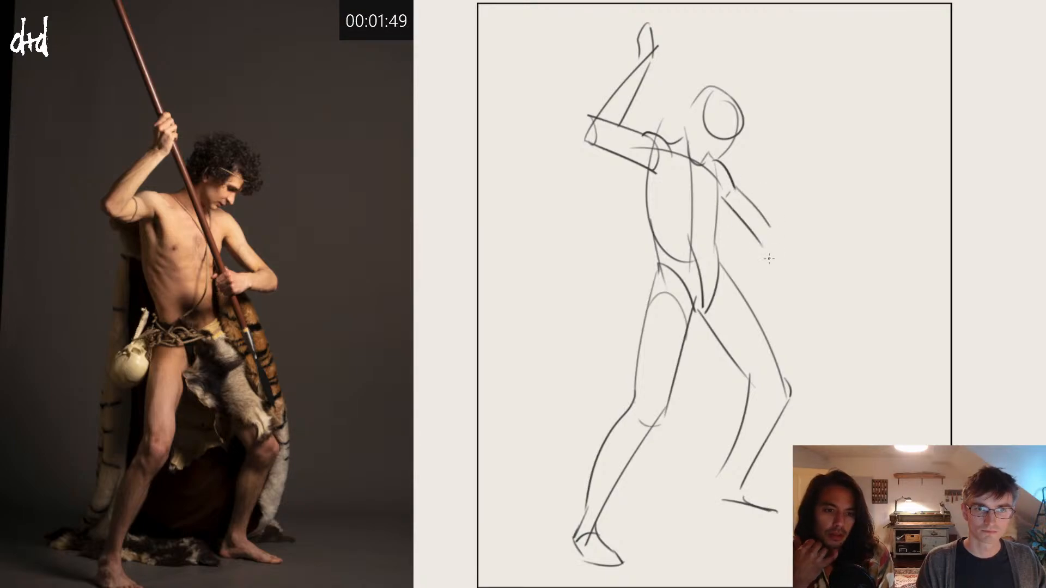
key(ctrl+z)
mouse_move(721, 203)
mouse_down()
mouse_move(766, 249)
mouse_move(737, 252)
mouse_move(776, 252)
mouse_up()
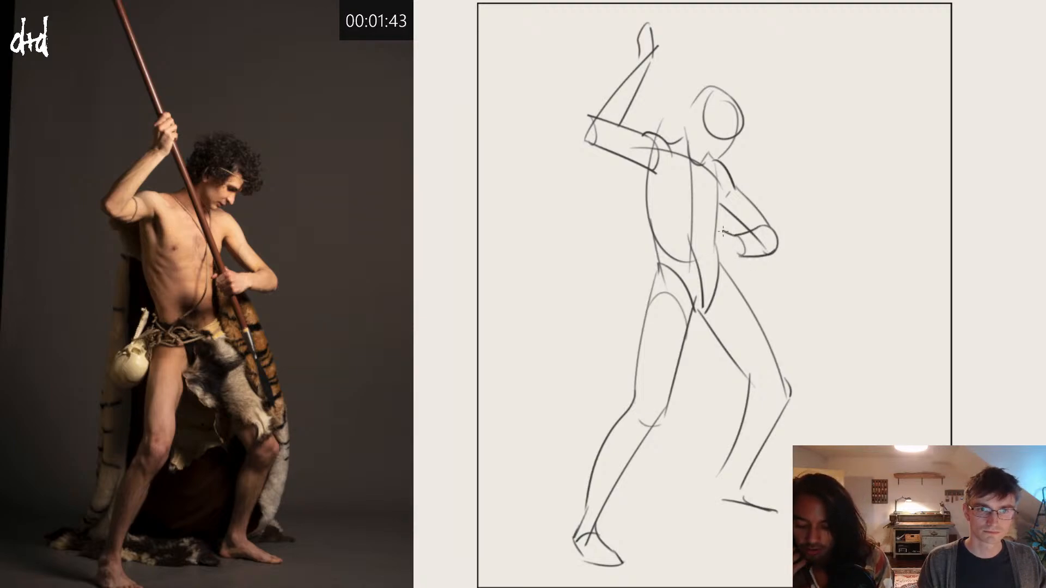
Step: Draw the waist-level fist and the diagonal spear shaft through both hands, and close the raised hand's fingers
mouse_move(720, 229)
mouse_down()
mouse_move(727, 259)
mouse_move(740, 255)
mouse_up()
mouse_move(708, 236)
mouse_down()
mouse_move(723, 264)
mouse_move(706, 241)
mouse_move(717, 232)
mouse_up()
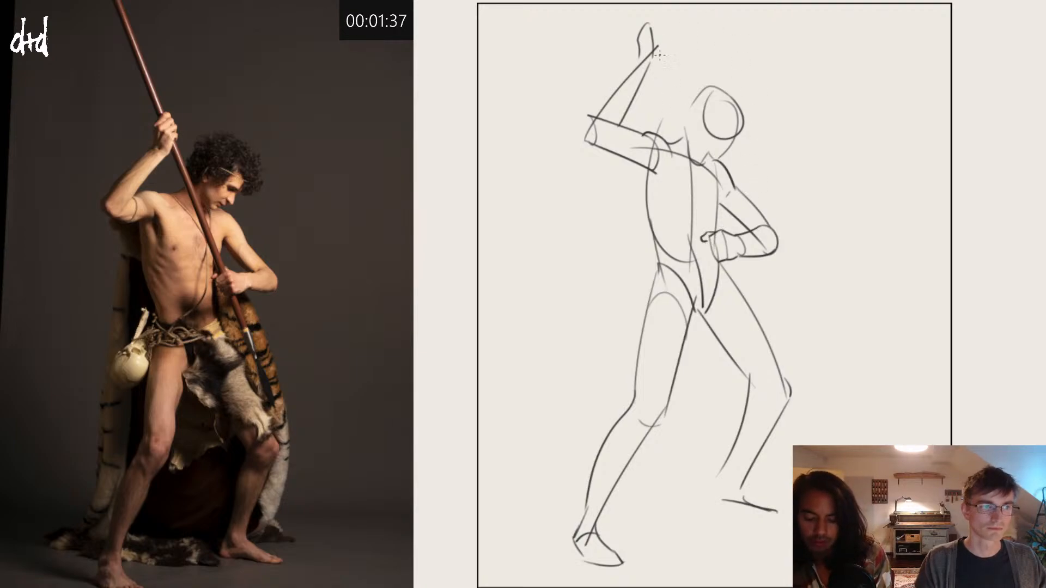
drag(642, 23, 792, 445)
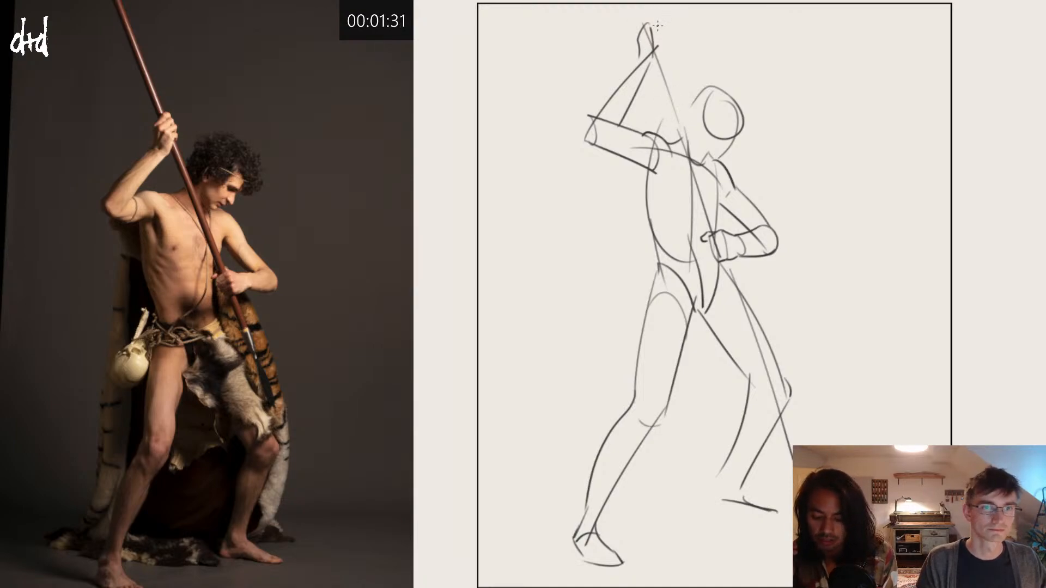
mouse_move(646, 23)
mouse_down()
mouse_move(664, 25)
mouse_move(653, 53)
mouse_move(664, 41)
mouse_up()
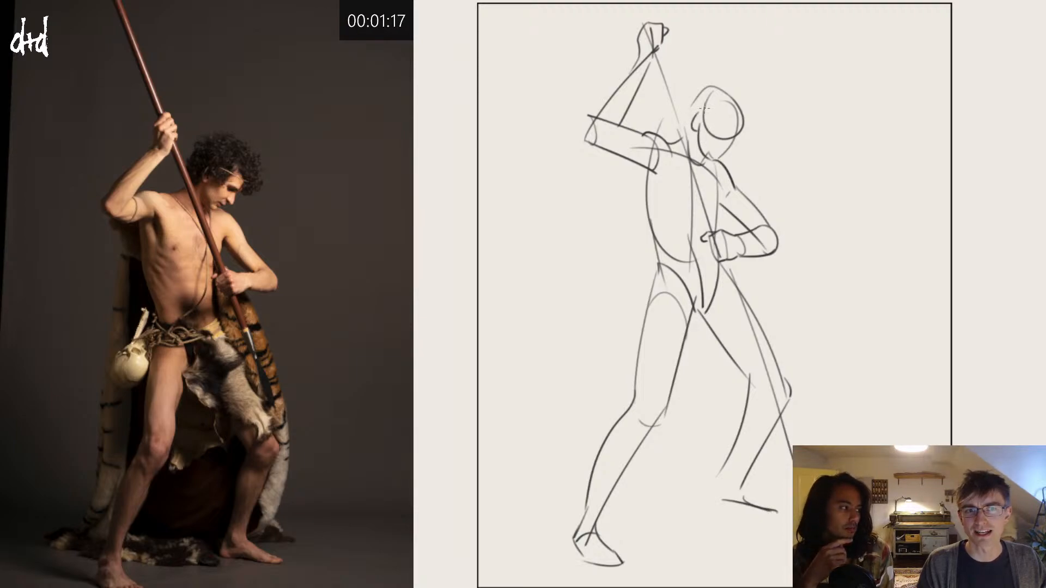
Step: Add the ear, downcast facial features, darkened neck line and curly hair outline to the tilted head
key(ctrl+z)
mouse_move(701, 110)
mouse_down()
mouse_move(698, 126)
mouse_move(706, 115)
mouse_up()
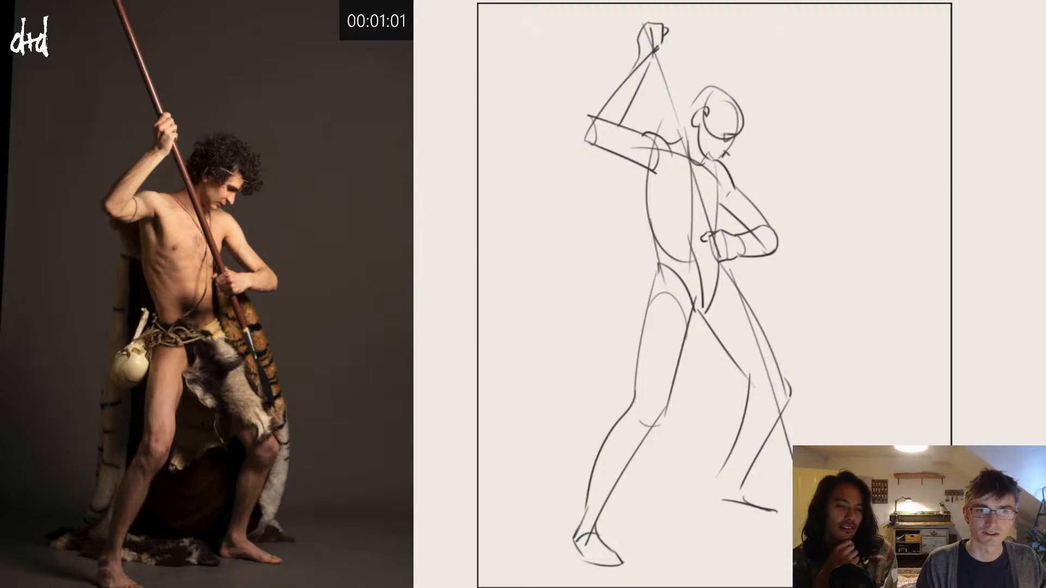
mouse_move(740, 133)
mouse_down()
mouse_move(763, 129)
mouse_move(759, 113)
mouse_move(714, 70)
mouse_move(688, 75)
mouse_move(683, 125)
mouse_move(702, 165)
mouse_up()
key(ctrl+z)
drag(699, 124, 703, 165)
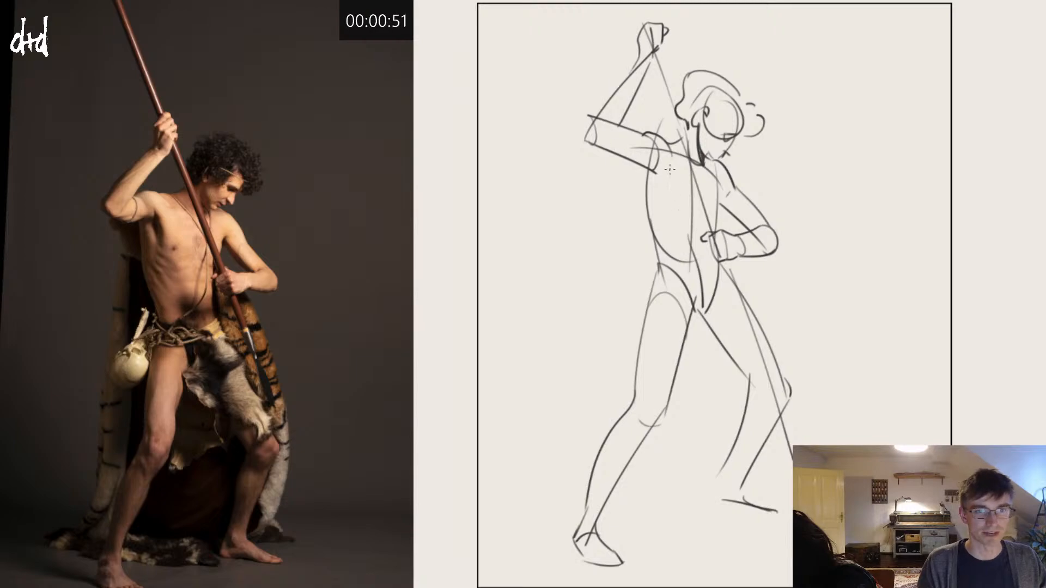
Step: Mark the chest muscle under the raised arm and add short rib lines down the side of the torso
drag(653, 143, 672, 215)
key(ctrl+z)
mouse_move(654, 143)
mouse_down()
mouse_move(684, 211)
mouse_move(675, 200)
mouse_move(720, 208)
mouse_move(729, 192)
mouse_move(714, 220)
mouse_up()
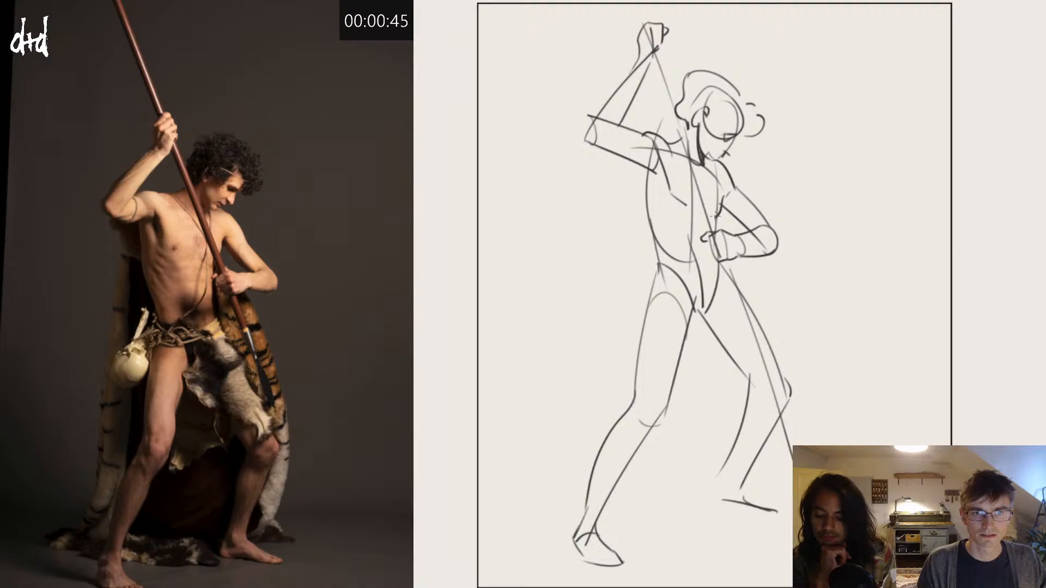
drag(658, 188, 679, 234)
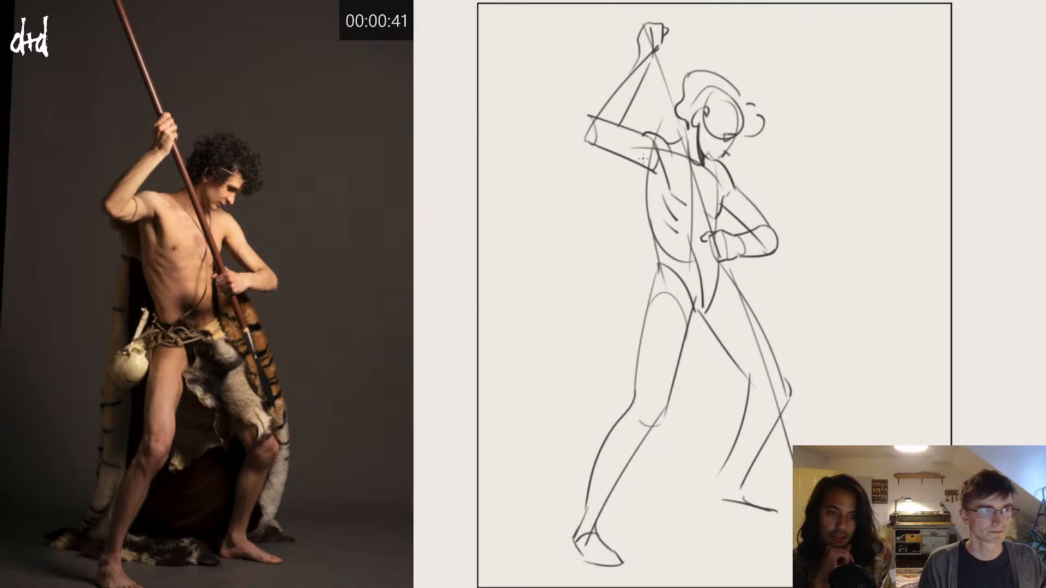
Step: Draw the long cape edge falling from behind the raised arm and its trailing hem along the ground between the feet
drag(621, 148, 625, 290)
key(ctrl+z)
mouse_move(631, 151)
mouse_down()
mouse_move(570, 463)
mouse_move(539, 505)
mouse_move(513, 508)
mouse_move(539, 524)
mouse_up()
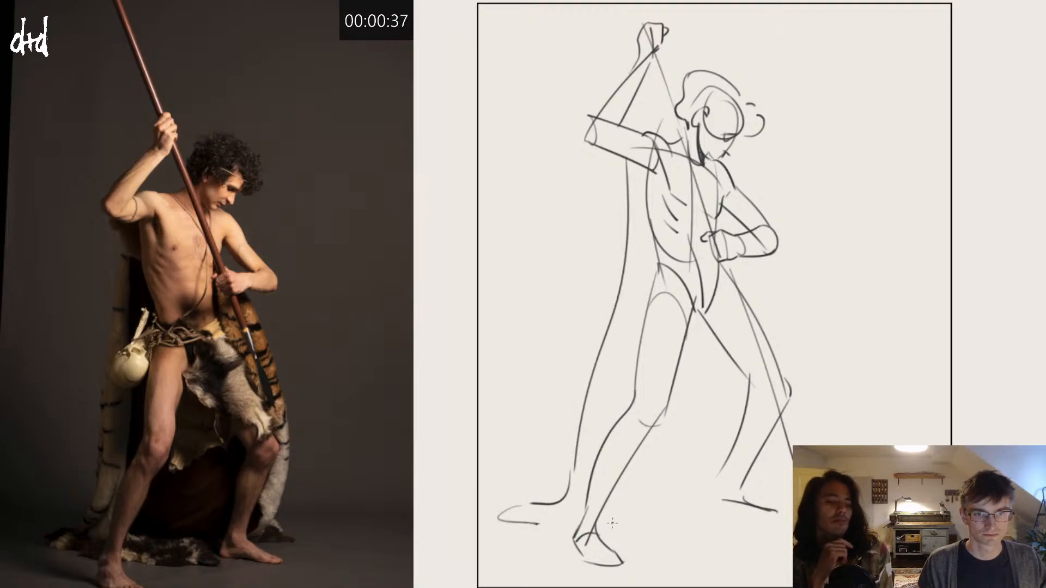
drag(606, 518, 710, 490)
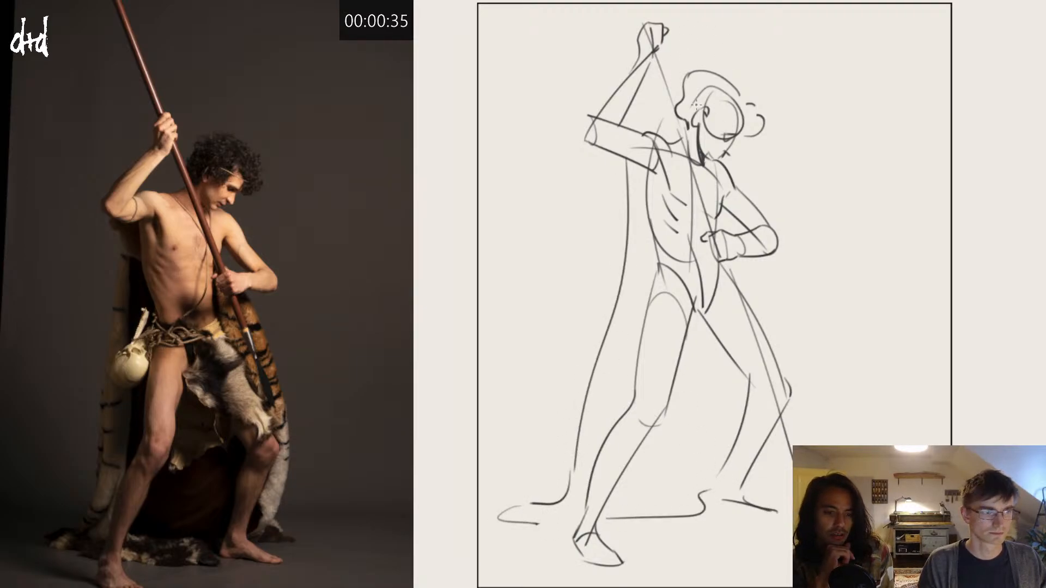
Step: Draw the belt with the round skull hanging at the hip, and the fur drape over the bent back leg
mouse_move(655, 253)
mouse_down()
mouse_move(697, 266)
mouse_move(655, 263)
mouse_up()
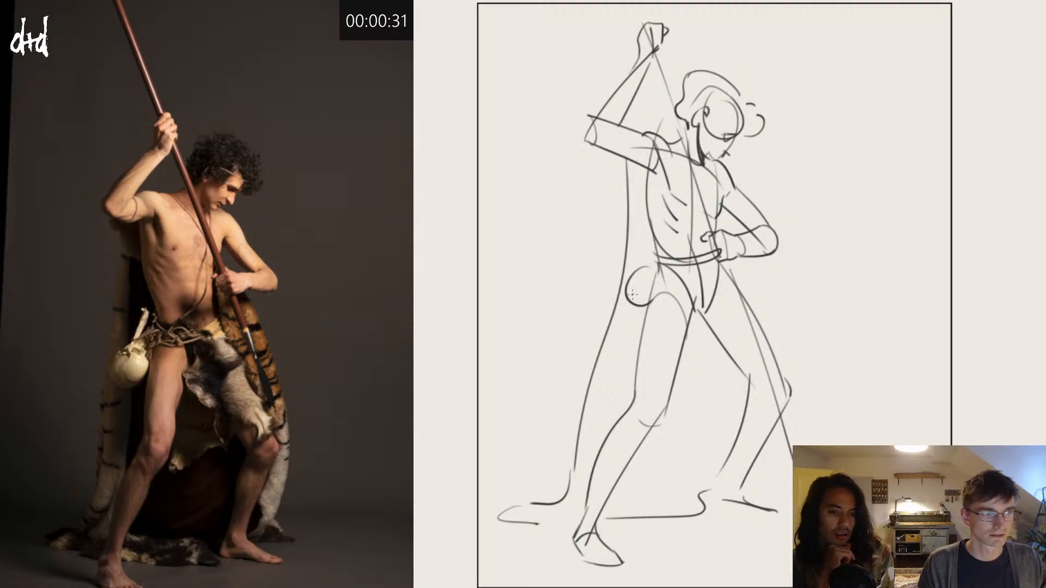
mouse_move(656, 275)
mouse_down()
mouse_move(661, 296)
mouse_move(647, 260)
mouse_move(658, 266)
mouse_move(658, 290)
mouse_up()
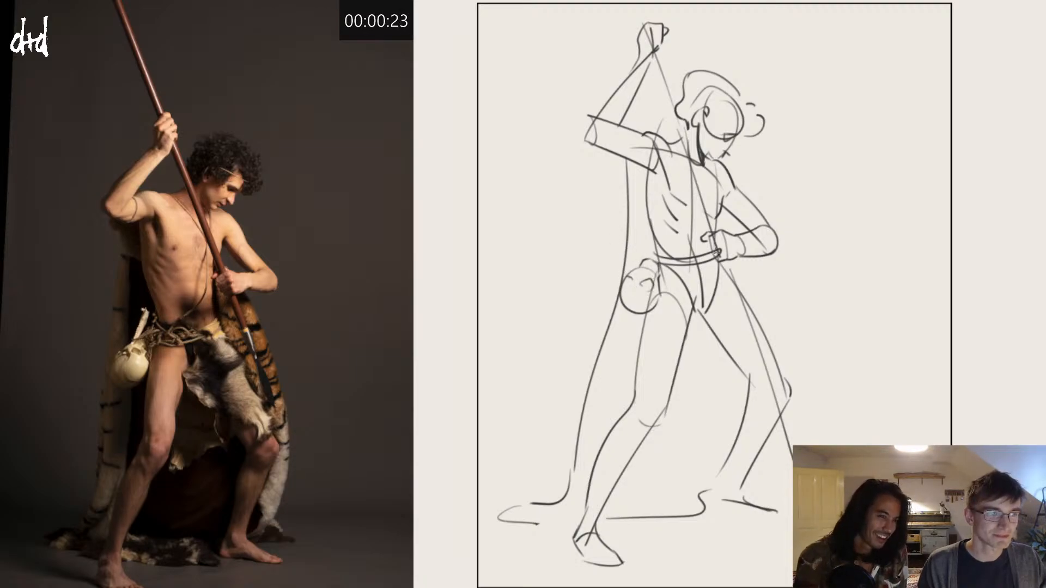
drag(698, 259, 693, 323)
key(ctrl+z)
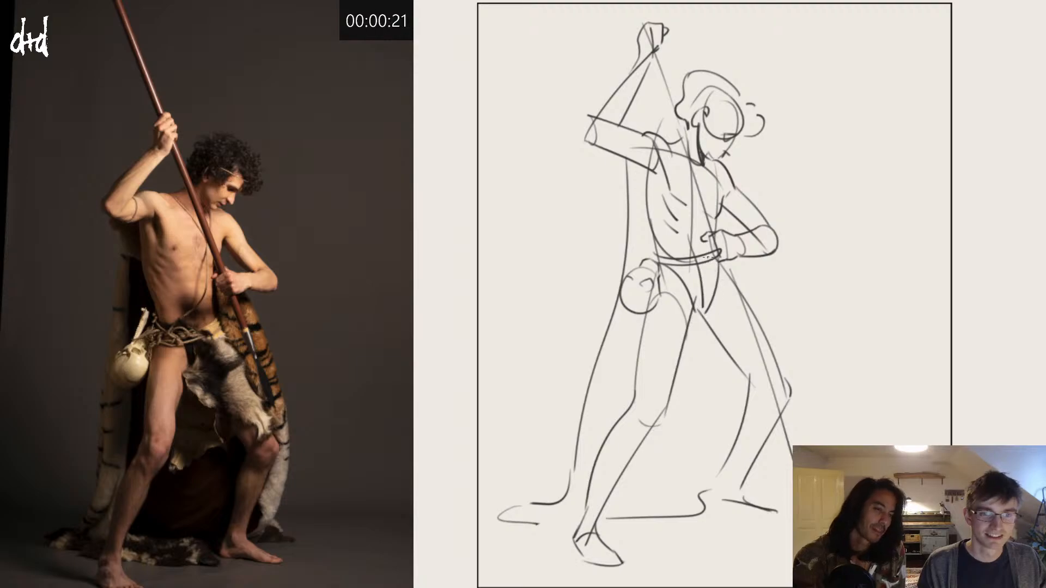
mouse_move(707, 258)
mouse_down()
mouse_move(702, 315)
mouse_move(797, 380)
mouse_move(790, 471)
mouse_move(757, 490)
mouse_up()
key(ctrl+z)
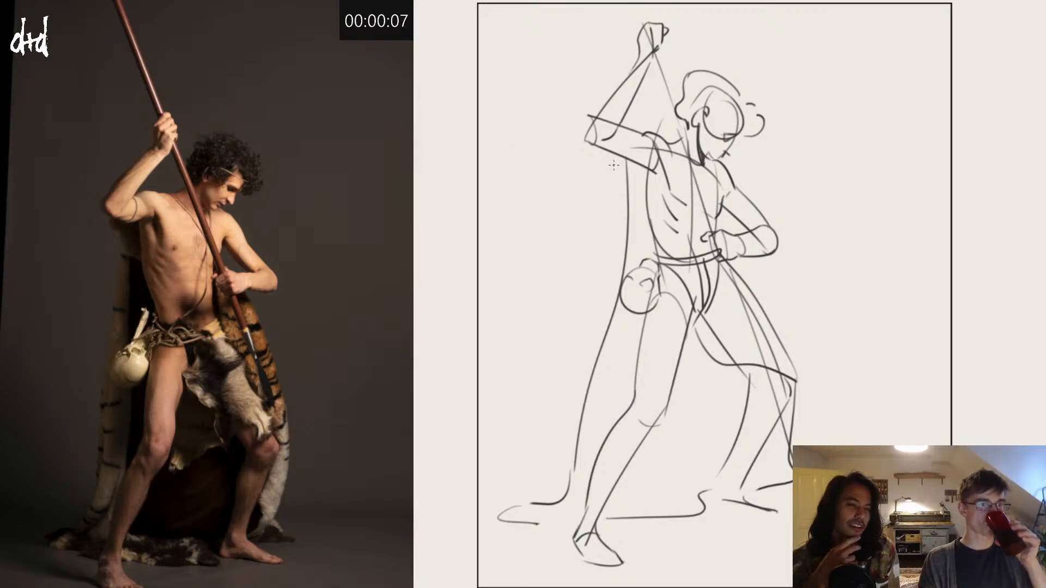
Step: Add a headband line around the hair and refine the forward leg's ankle and kneecap contours
drag(727, 108, 702, 127)
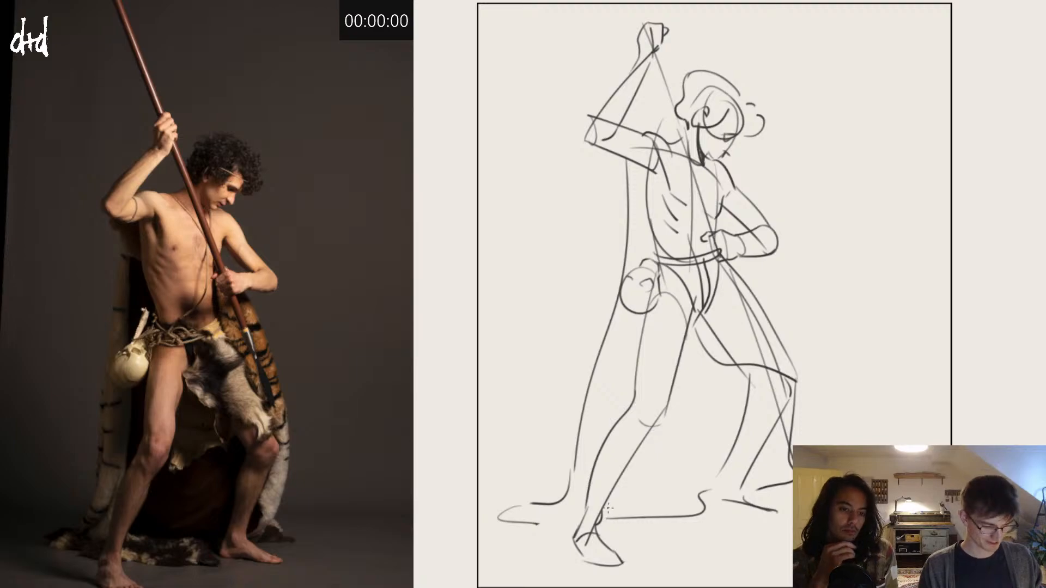
mouse_move(601, 506)
mouse_down()
mouse_move(597, 525)
mouse_move(578, 529)
mouse_up()
key(ctrl+z)
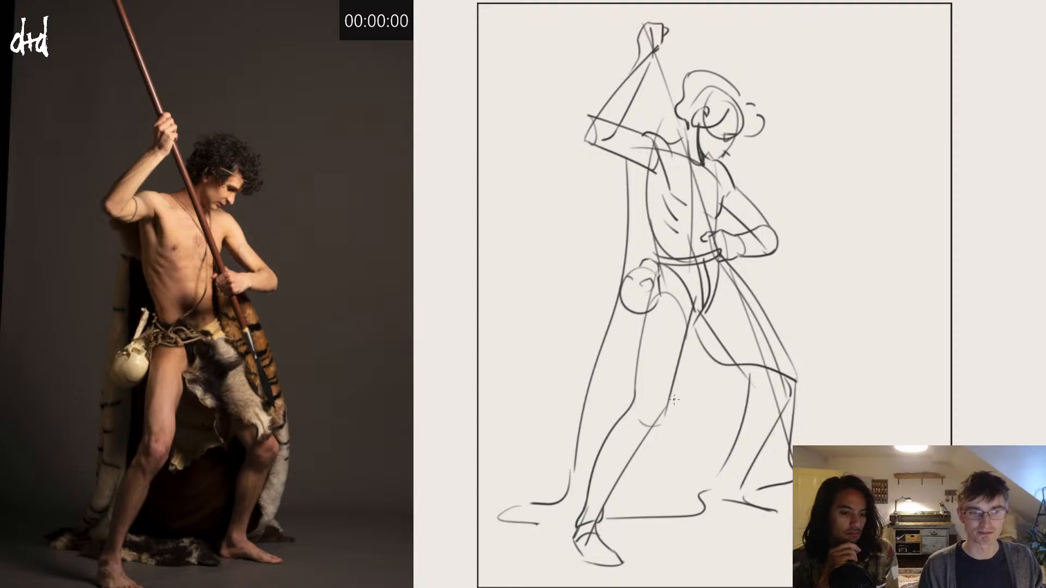
mouse_move(665, 393)
mouse_down()
mouse_move(631, 439)
mouse_move(665, 397)
mouse_move(657, 422)
mouse_move(621, 443)
mouse_move(638, 427)
mouse_move(651, 391)
mouse_up()
key(ctrl+z)
key(ctrl+z)
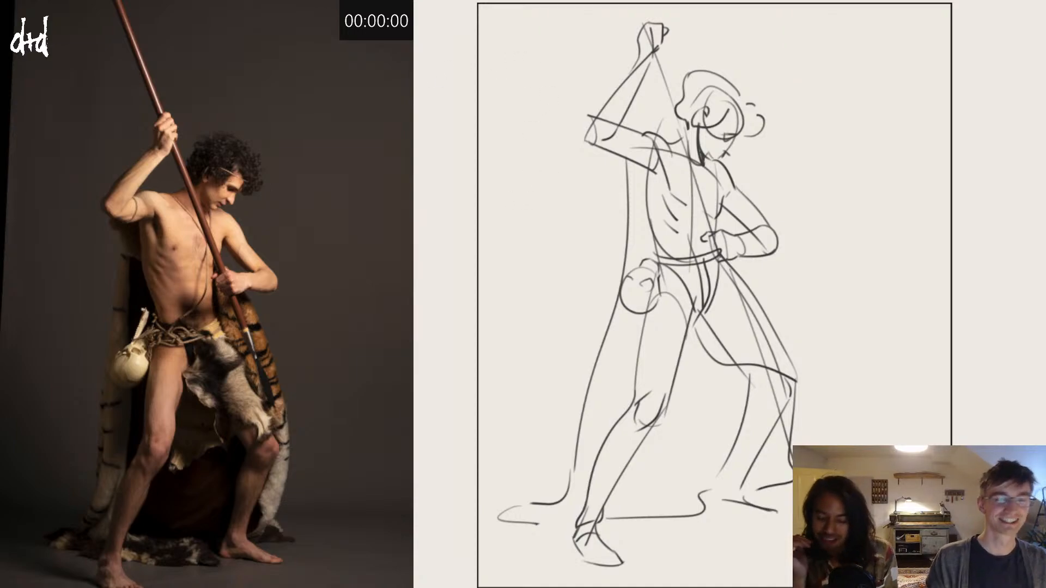
Step: Clear the canvas, bring up the reference of the model held by two ropes, and start a three-minute countdown
key(Delete)
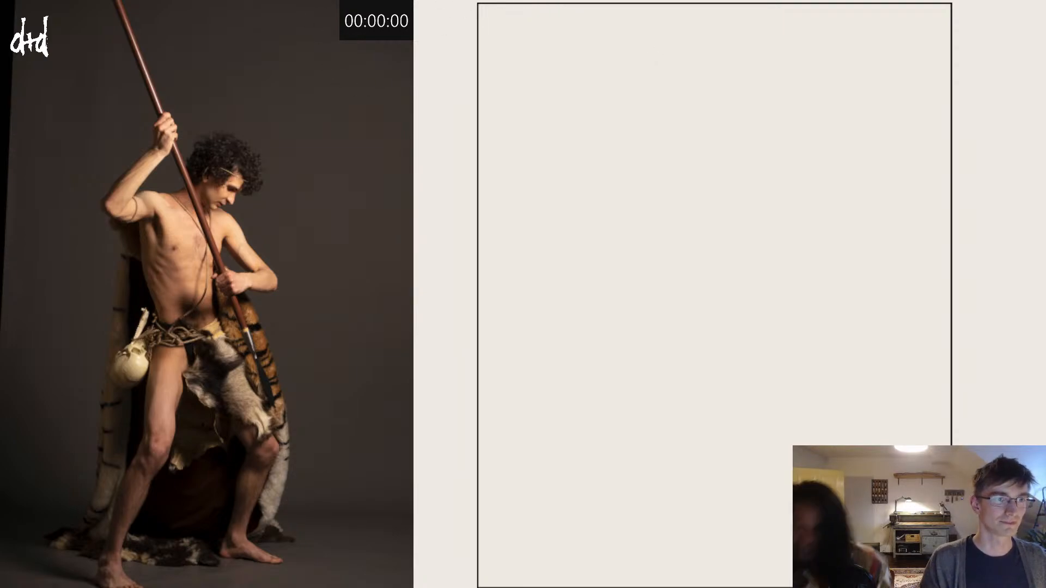
key(Delete)
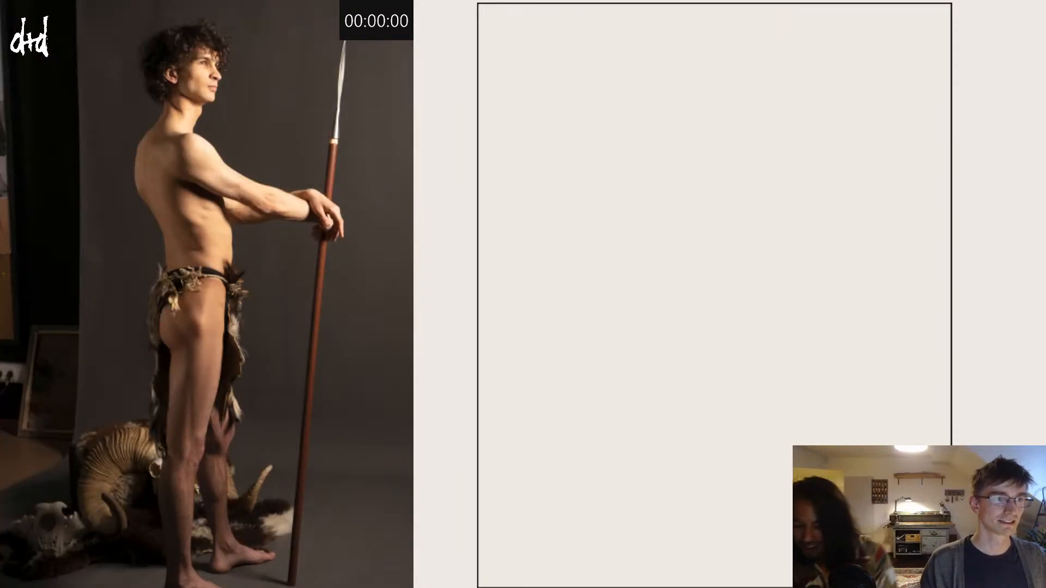
key(Delete)
key(Delete)
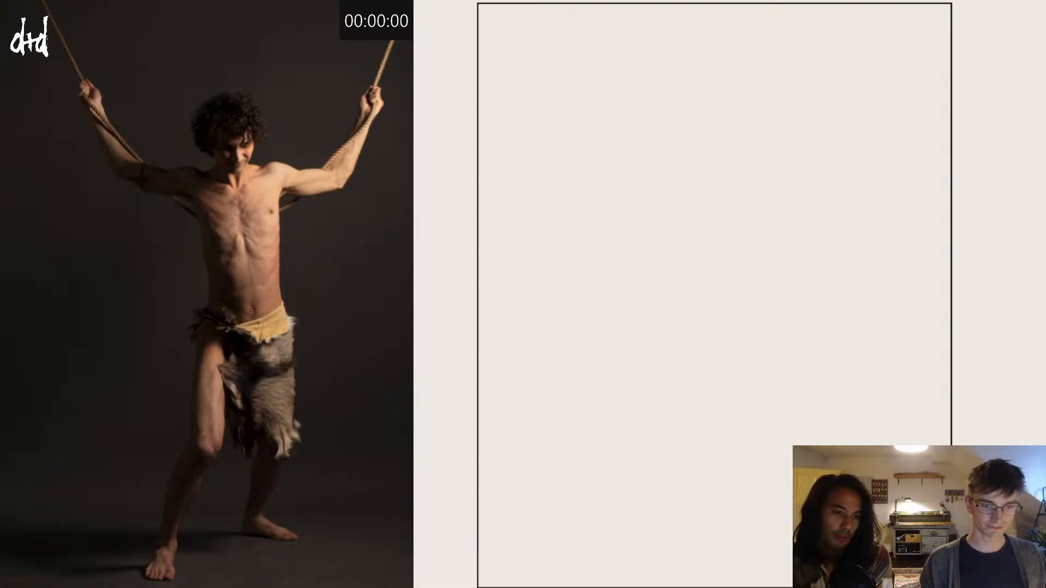
text(300)
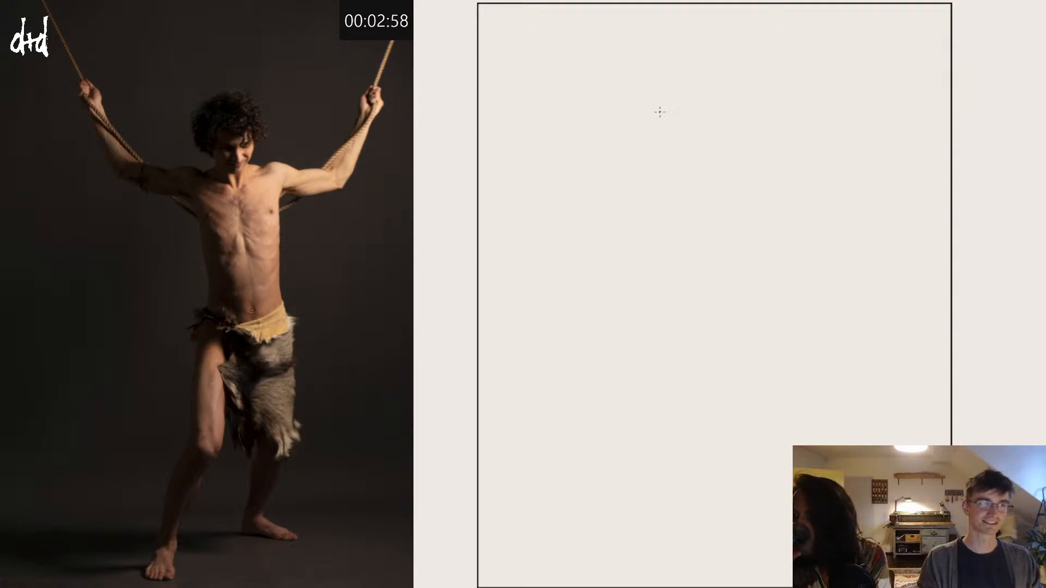
Step: Block in the tapering torso with a curved shoulder line, two side lines and a rounded pelvis with groin lines
drag(636, 192, 718, 176)
drag(641, 157, 677, 265)
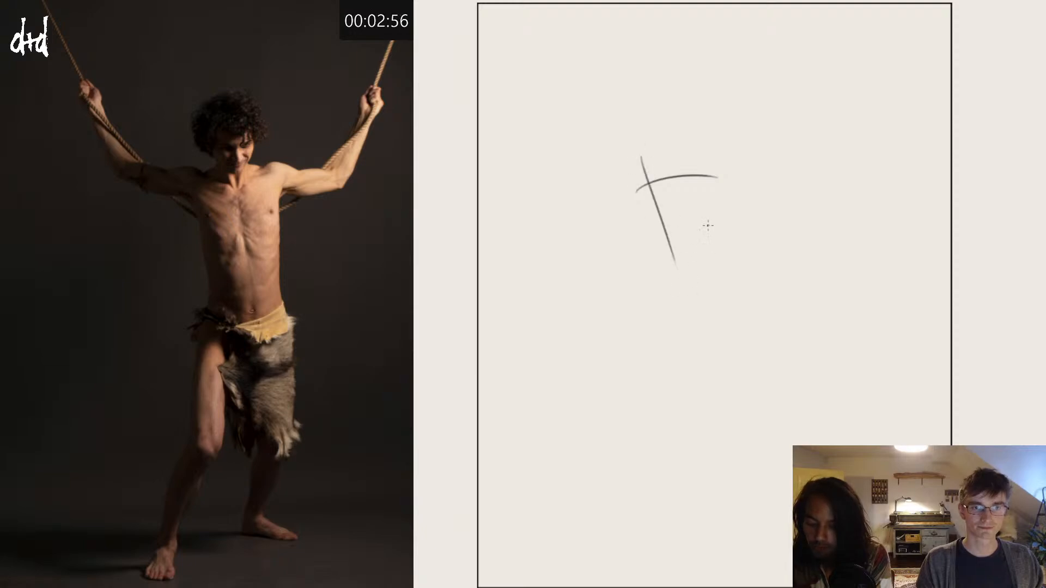
drag(715, 154, 719, 304)
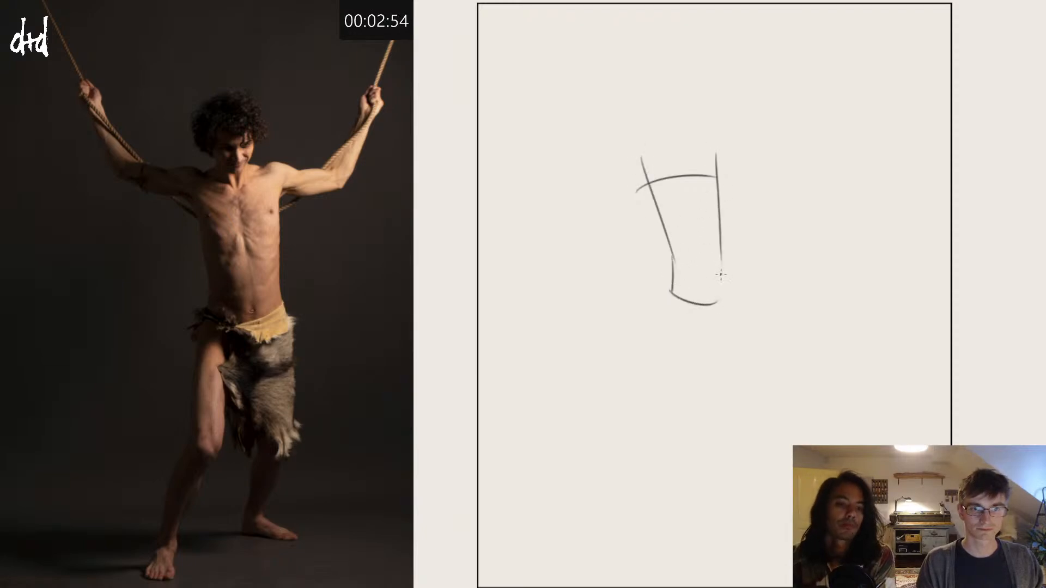
drag(723, 254, 721, 304)
drag(669, 252, 688, 294)
drag(717, 251, 705, 303)
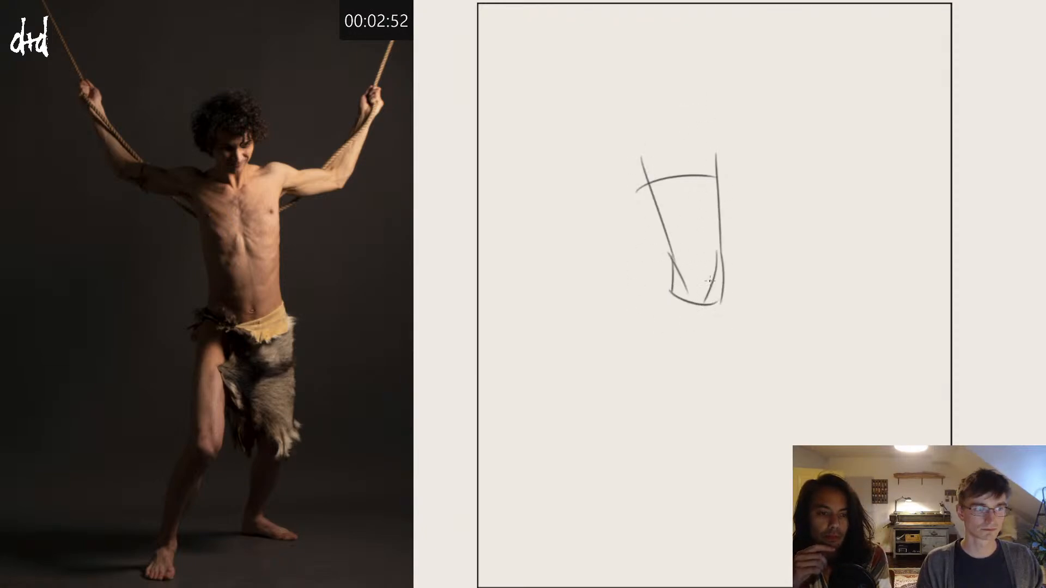
Step: Draw the forward leg from the hip through the bent knee to the ankle and foreshortened foot
mouse_move(675, 259)
mouse_down()
mouse_move(663, 300)
mouse_move(699, 311)
mouse_move(679, 400)
mouse_up()
mouse_move(665, 299)
mouse_down()
mouse_move(658, 385)
mouse_move(671, 399)
mouse_move(615, 482)
mouse_move(612, 507)
mouse_up()
mouse_move(681, 401)
mouse_down()
mouse_move(612, 508)
mouse_move(604, 502)
mouse_move(620, 530)
mouse_move(599, 526)
mouse_up()
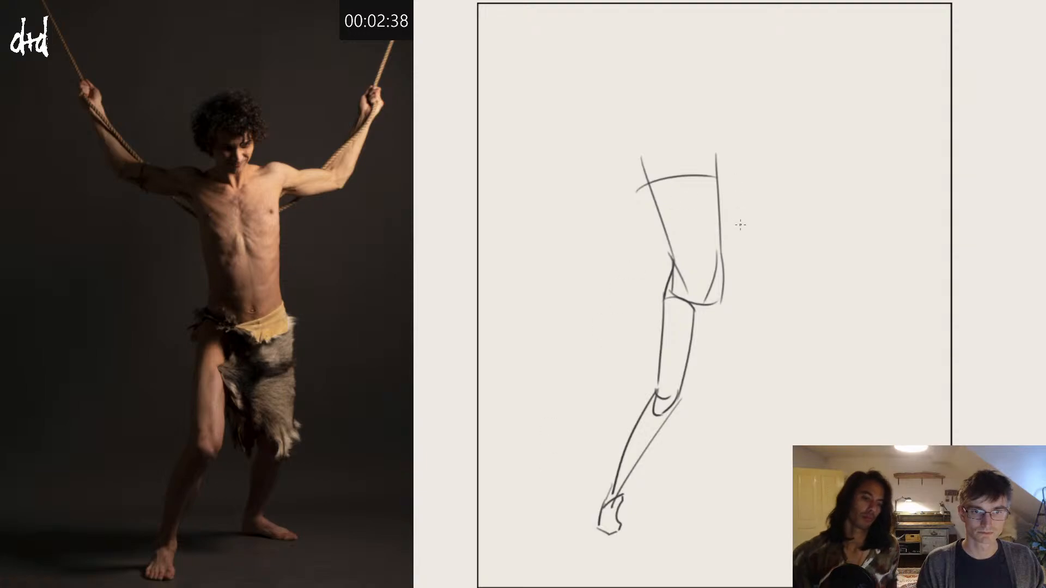
Step: Draw the back leg's thigh, knee curve and lower leg, ending in a foot pointing outward
drag(720, 274, 740, 413)
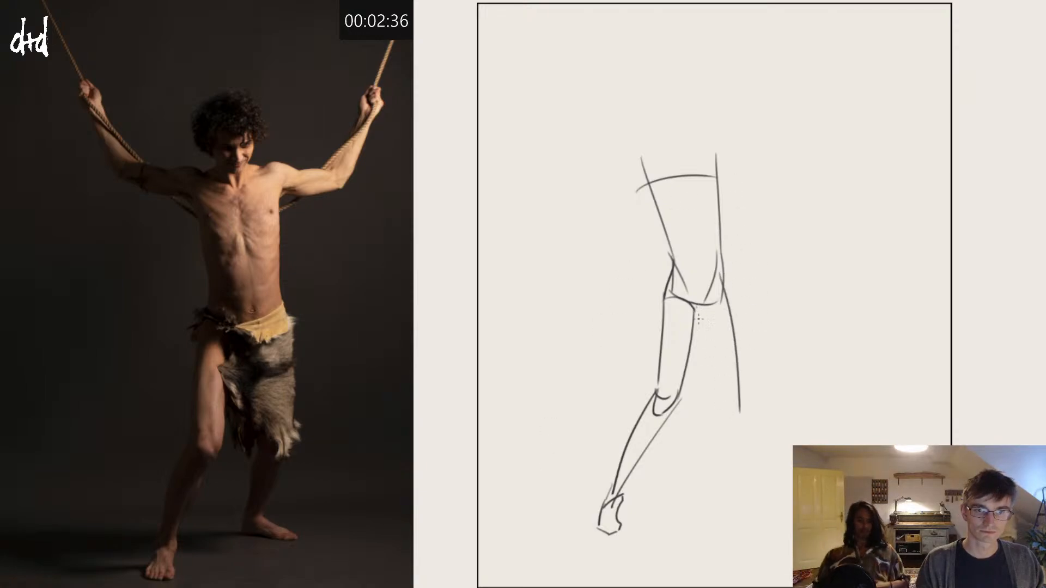
mouse_move(697, 309)
mouse_down()
mouse_move(711, 380)
mouse_move(739, 388)
mouse_move(706, 483)
mouse_up()
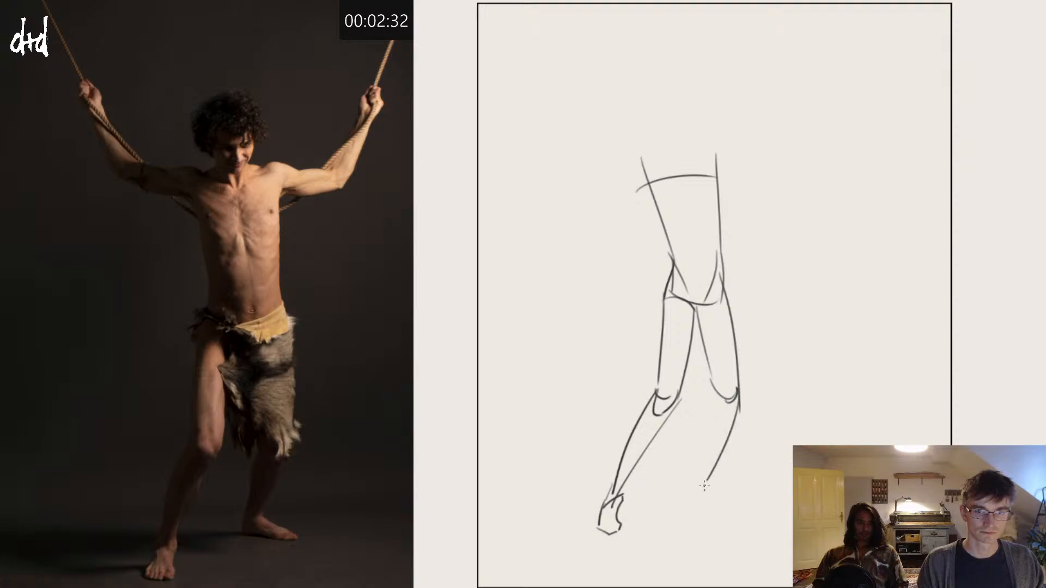
mouse_move(710, 384)
mouse_down()
mouse_move(695, 488)
mouse_move(740, 502)
mouse_move(696, 491)
mouse_move(747, 506)
mouse_up()
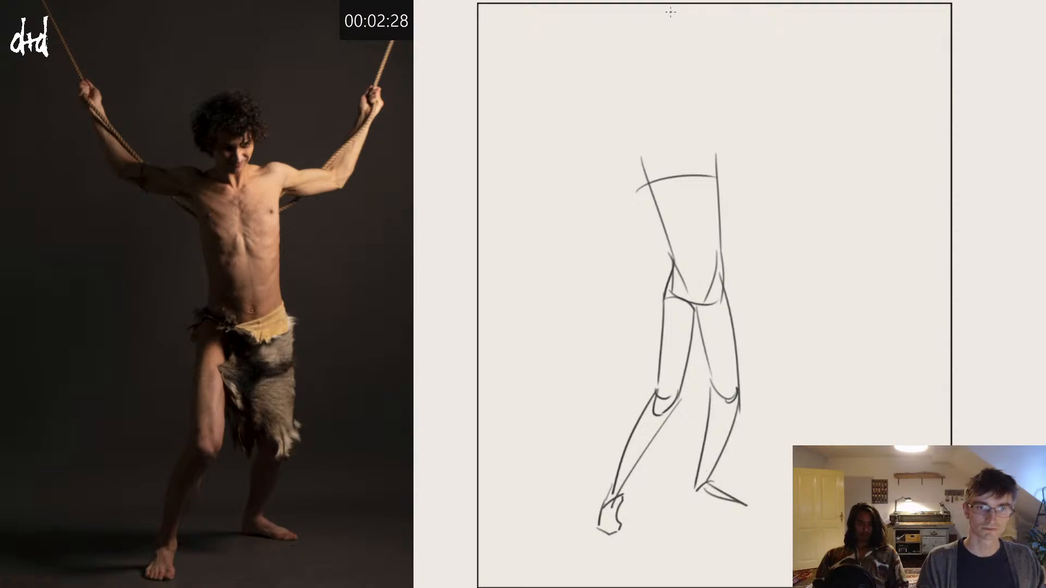
Step: Add a curved cross line under the chest and a faint centre line from the neck to the pelvis
drag(725, 220, 650, 229)
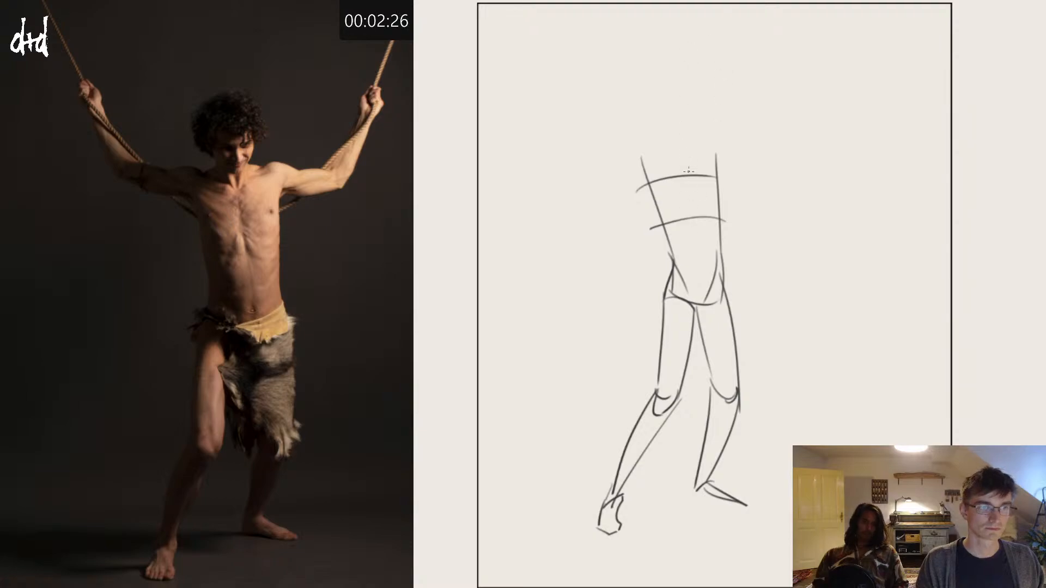
drag(670, 133, 707, 311)
key(ctrl+z)
mouse_move(677, 143)
mouse_down()
mouse_move(694, 315)
mouse_move(695, 301)
mouse_up()
key(ctrl+z)
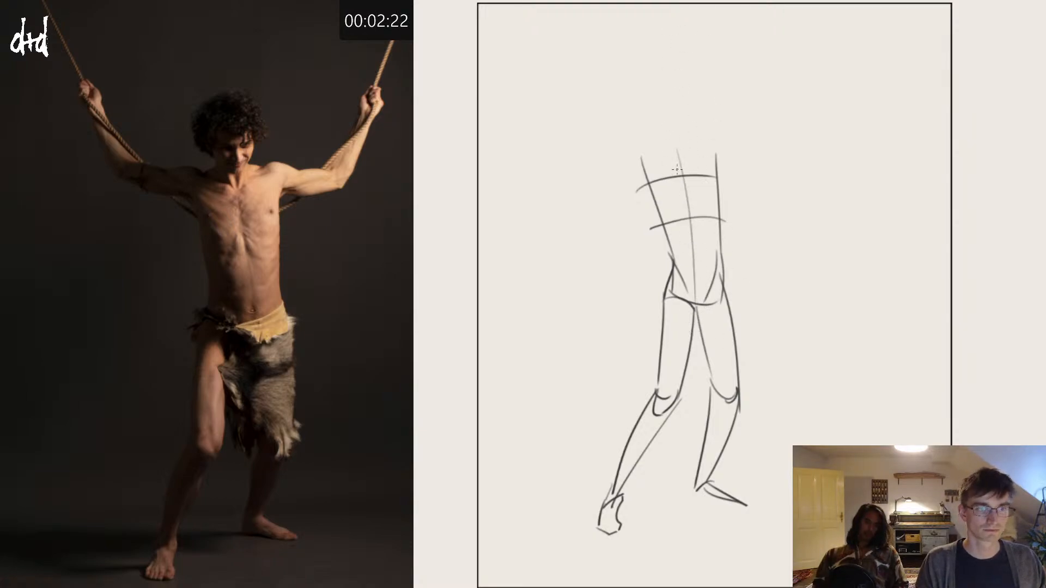
Step: Draw the shoulder slope, the short neck with its collar notch, and an oval head above it
mouse_move(645, 184)
mouse_down()
mouse_move(666, 171)
mouse_move(691, 176)
mouse_move(668, 182)
mouse_move(692, 175)
mouse_up()
key(ctrl+z)
key(ctrl+z)
mouse_move(666, 113)
mouse_down()
mouse_move(662, 126)
mouse_move(667, 111)
mouse_move(684, 151)
mouse_up()
Step: Redraw the head as a slightly lower, narrower oval overlapping the top of the neck
key(ctrl+z)
key(ctrl+z)
key(ctrl+z)
drag(676, 95, 681, 150)
drag(680, 98, 683, 151)
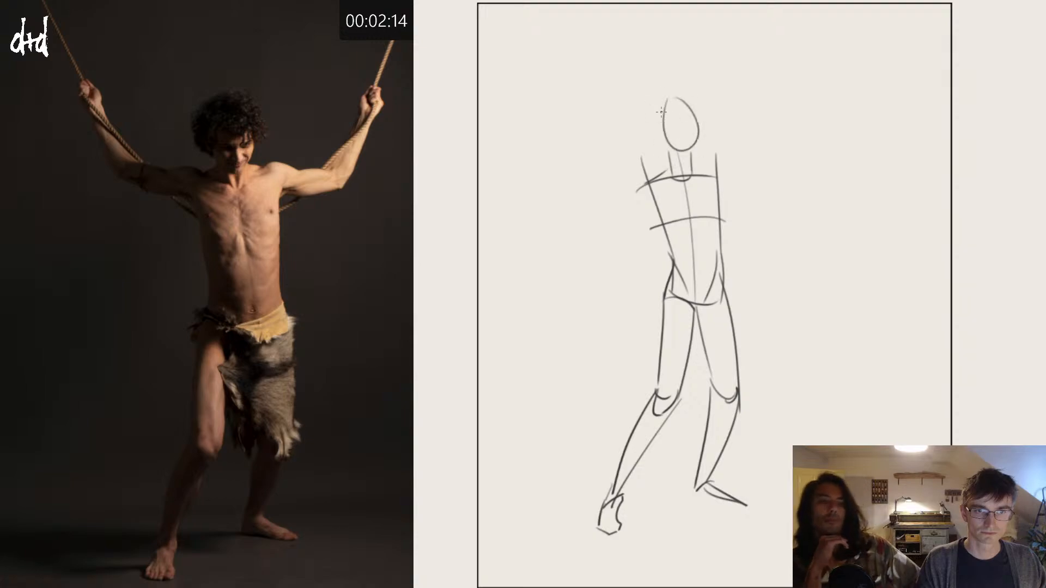
key(ctrl+z)
key(ctrl+z)
mouse_move(673, 87)
mouse_down()
mouse_move(690, 94)
mouse_move(679, 92)
mouse_move(702, 148)
mouse_move(670, 99)
mouse_up()
key(ctrl+z)
key(ctrl+z)
key(ctrl+z)
key(ctrl+z)
Step: Rework the jaw and chin lines where the lowered head meets the neck
key(ctrl+z)
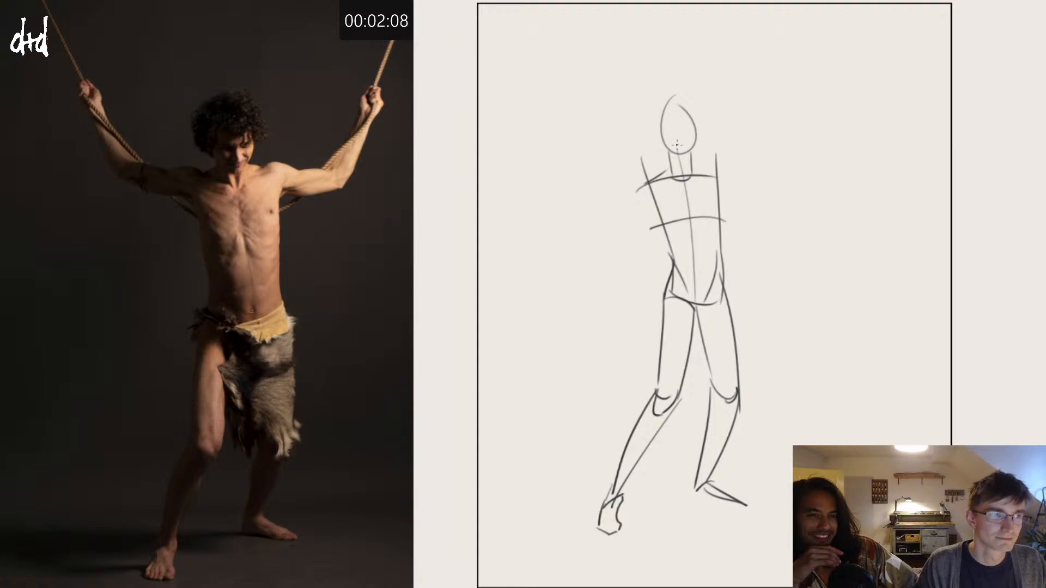
drag(666, 148, 676, 160)
key(ctrl+z)
key(ctrl+z)
key(ctrl+z)
key(ctrl+z)
key(ctrl+z)
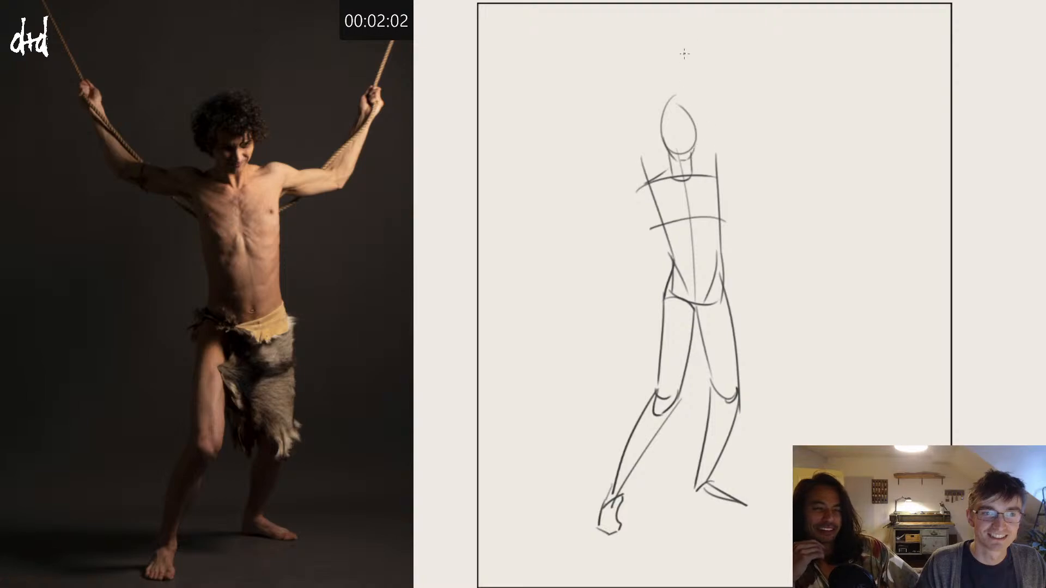
Step: Add the downcast eyes and brows to the face and outline the full hair around the head
mouse_move(652, 133)
mouse_down()
mouse_move(661, 139)
mouse_move(647, 128)
mouse_move(666, 86)
mouse_move(708, 115)
mouse_move(701, 139)
mouse_move(682, 131)
mouse_move(698, 124)
mouse_move(666, 135)
mouse_move(693, 133)
mouse_move(684, 151)
mouse_move(671, 130)
mouse_move(697, 128)
mouse_move(675, 139)
mouse_up()
key(ctrl+z)
key(ctrl+z)
key(ctrl+z)
key(ctrl+z)
key(ctrl+z)
key(ctrl+z)
key(ctrl+z)
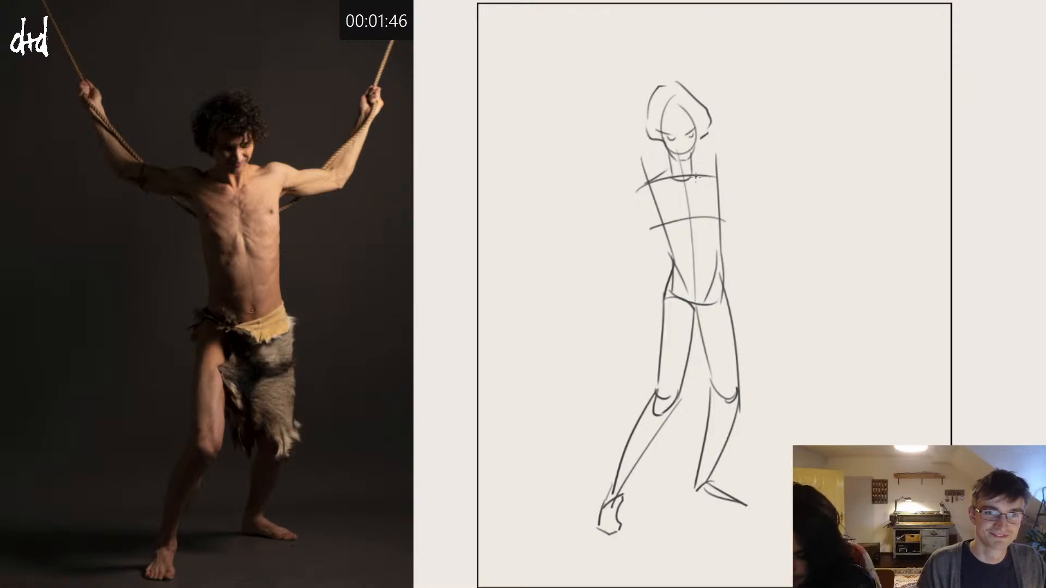
Step: Draw the collarbone and rounded shoulder above the back leg, with the upper arm extending horizontally to the elbow
mouse_move(688, 179)
mouse_down()
mouse_move(740, 165)
mouse_move(784, 185)
mouse_up()
key(ctrl+z)
mouse_move(727, 167)
mouse_down()
mouse_move(784, 167)
mouse_move(783, 184)
mouse_up()
key(ctrl+z)
mouse_move(717, 188)
mouse_down()
mouse_move(733, 186)
mouse_move(722, 187)
mouse_move(730, 171)
mouse_move(719, 197)
mouse_move(799, 175)
mouse_up()
key(ctrl+z)
key(ctrl+z)
key(ctrl+z)
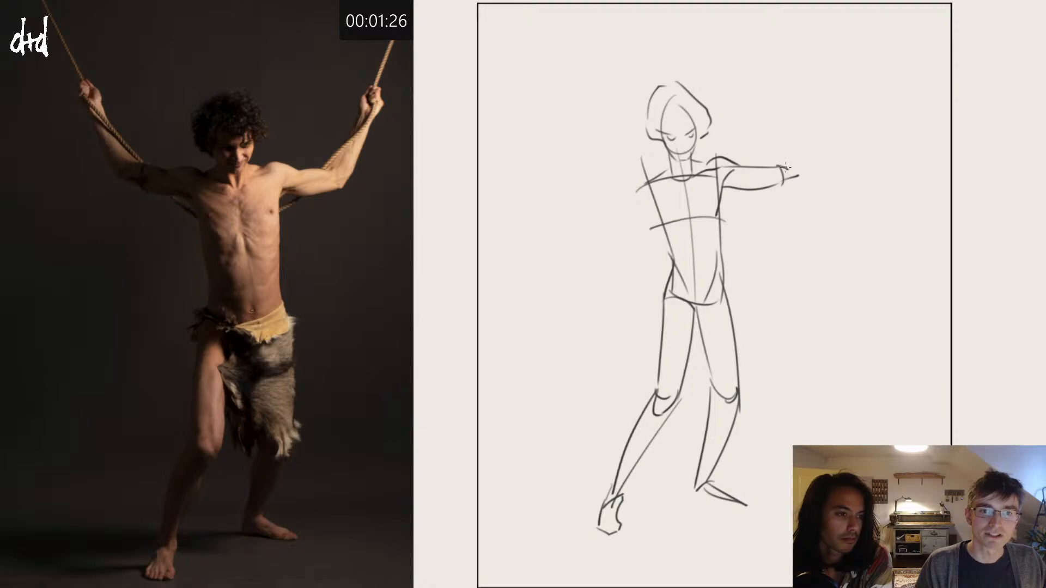
Step: Sketch both sides of the forearm rising from the outstretched elbow, and remove the overlong extension of its inner line
drag(775, 166, 790, 139)
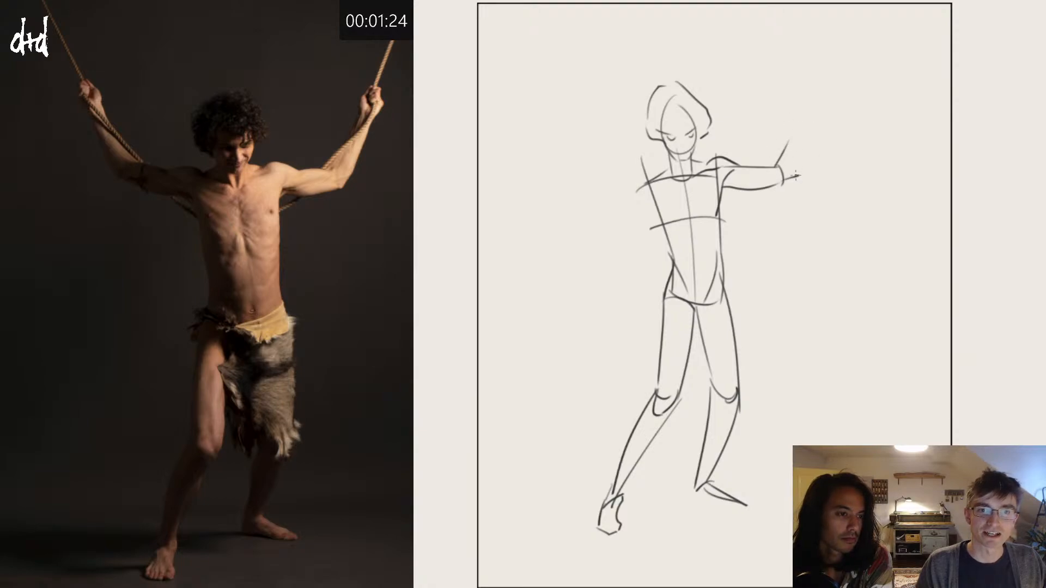
drag(798, 175, 811, 100)
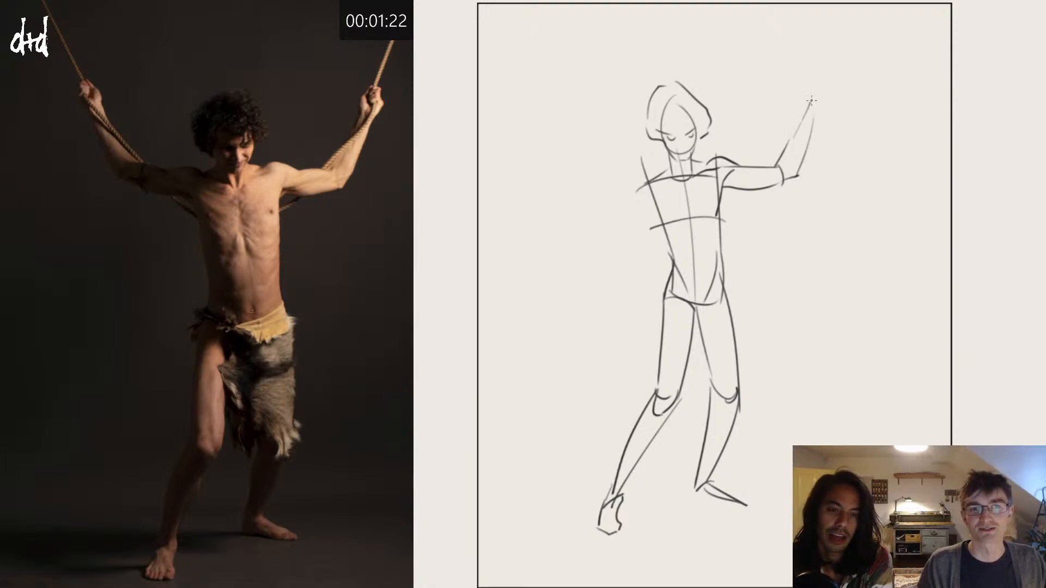
key(ctrl+z)
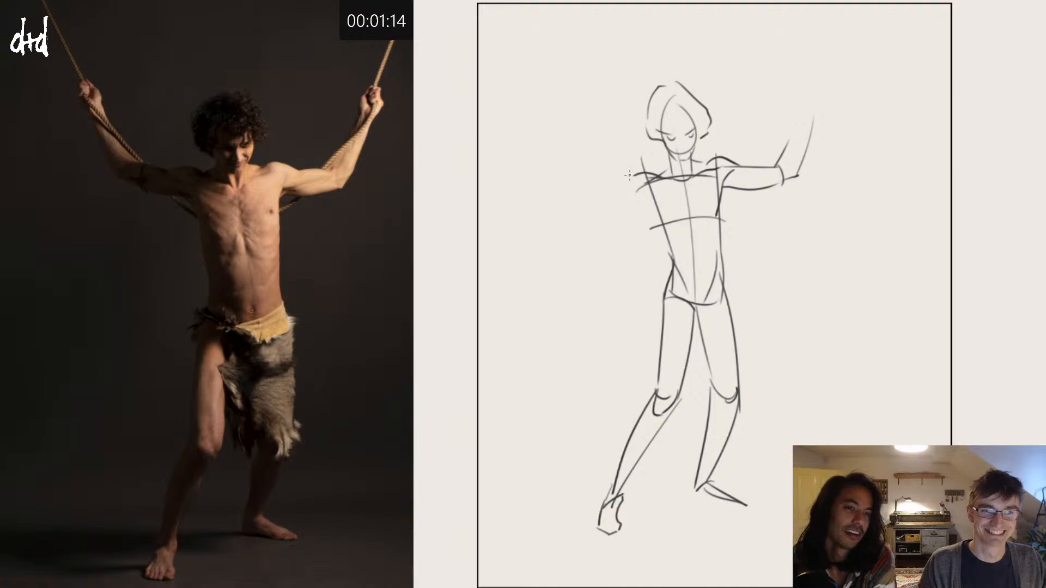
Step: Shape the opposite shoulder and armpit, mark the chest edge below it, and add the navel on the centre line
drag(622, 174, 658, 195)
key(ctrl+z)
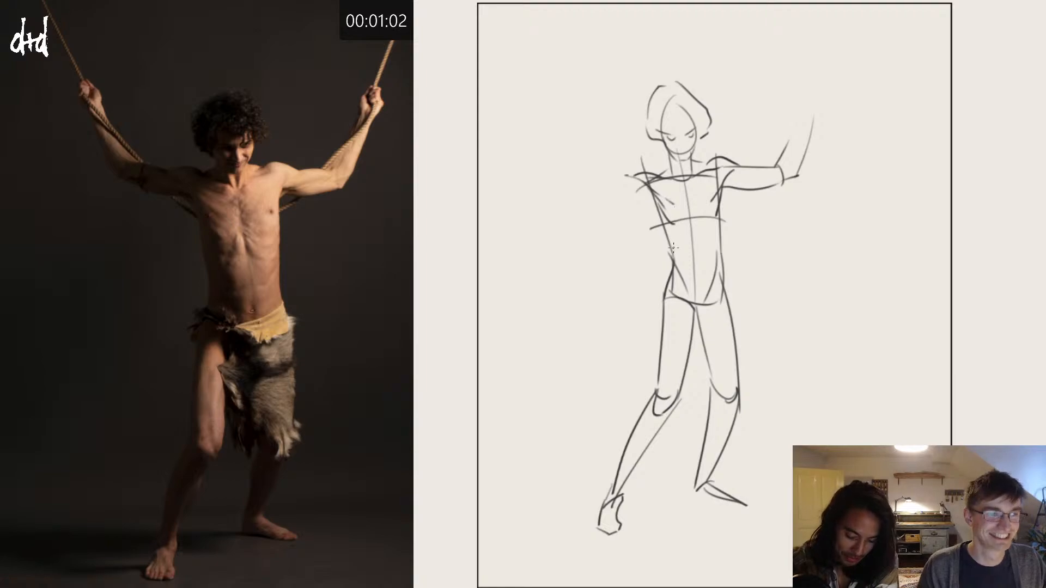
drag(697, 276, 697, 262)
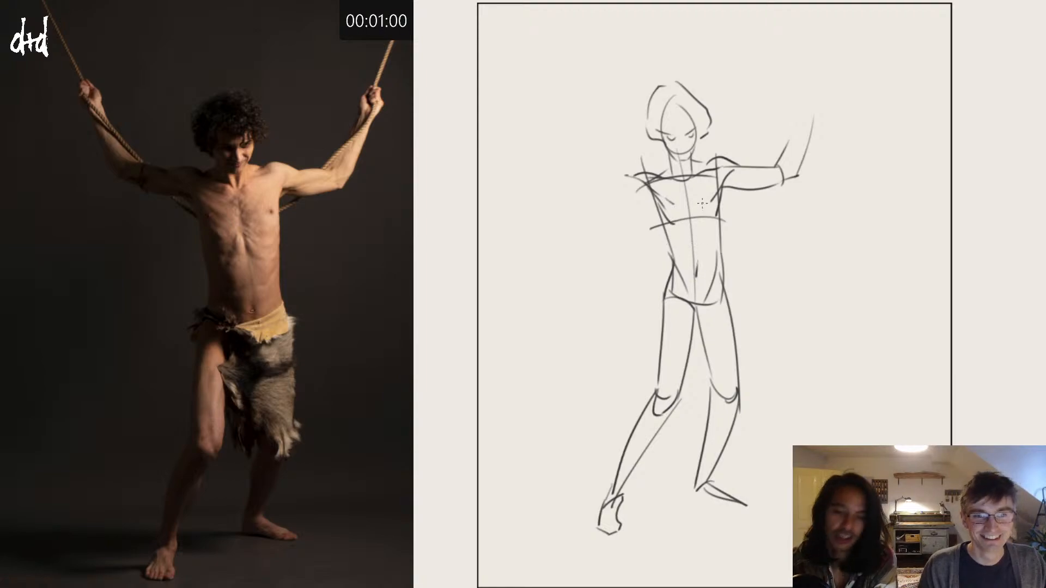
Step: Draw the upper edge of the unfinished arm, extending outward from the shoulder to the elbow
mouse_move(634, 179)
mouse_down()
mouse_move(578, 177)
mouse_move(582, 165)
mouse_up()
key(ctrl+z)
key(ctrl+z)
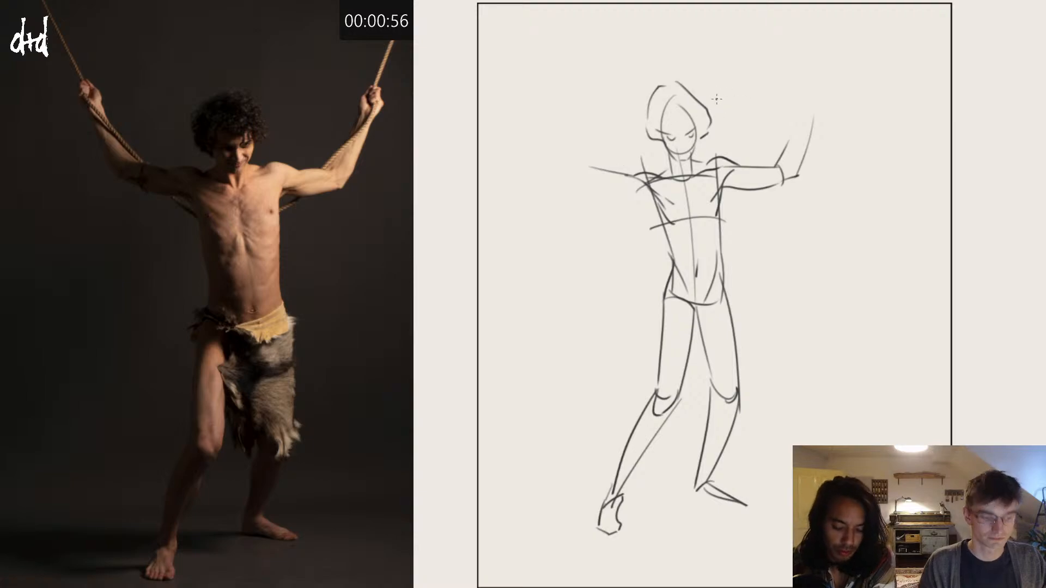
Step: Select the head and hair with the lasso, shift them slightly down towards the shoulders, and clear the selection
key(l)
mouse_move(640, 140)
mouse_down()
mouse_move(640, 96)
mouse_move(702, 70)
mouse_move(722, 154)
mouse_move(666, 159)
mouse_move(697, 167)
mouse_move(664, 162)
mouse_up()
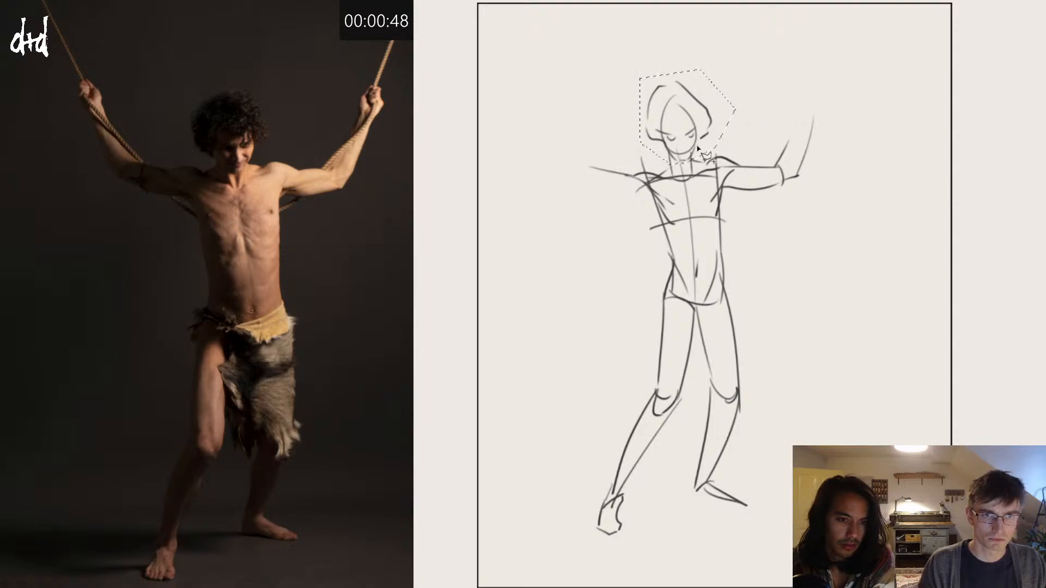
drag(703, 128, 702, 134)
key(ctrl+d)
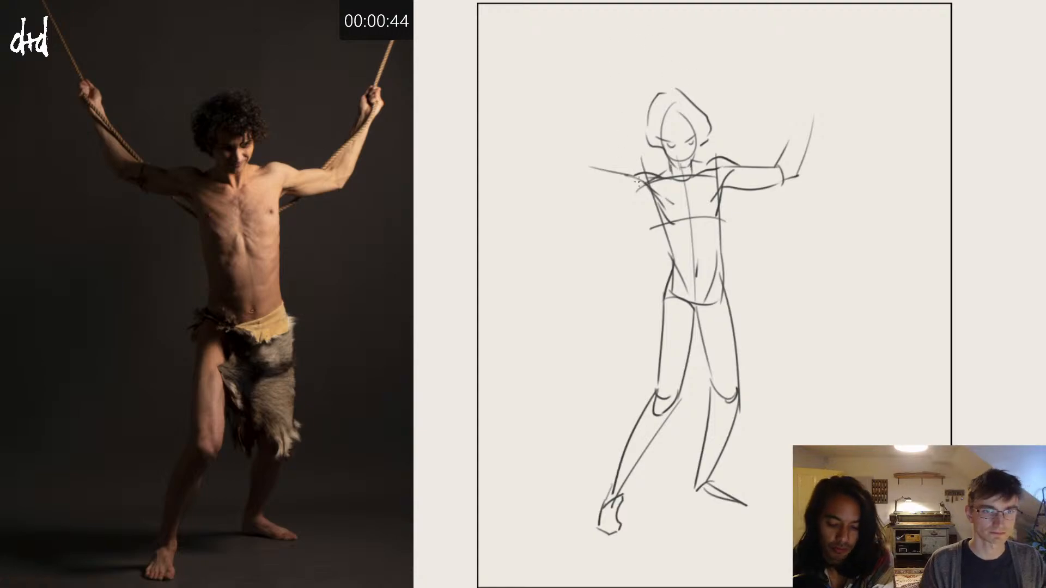
Step: Close the elbow and underside of the outstretched upper arm, and sketch its raised forearm with the gripping fist
mouse_move(600, 166)
mouse_down()
mouse_move(595, 201)
mouse_move(594, 192)
mouse_move(631, 190)
mouse_move(620, 194)
mouse_move(660, 209)
mouse_up()
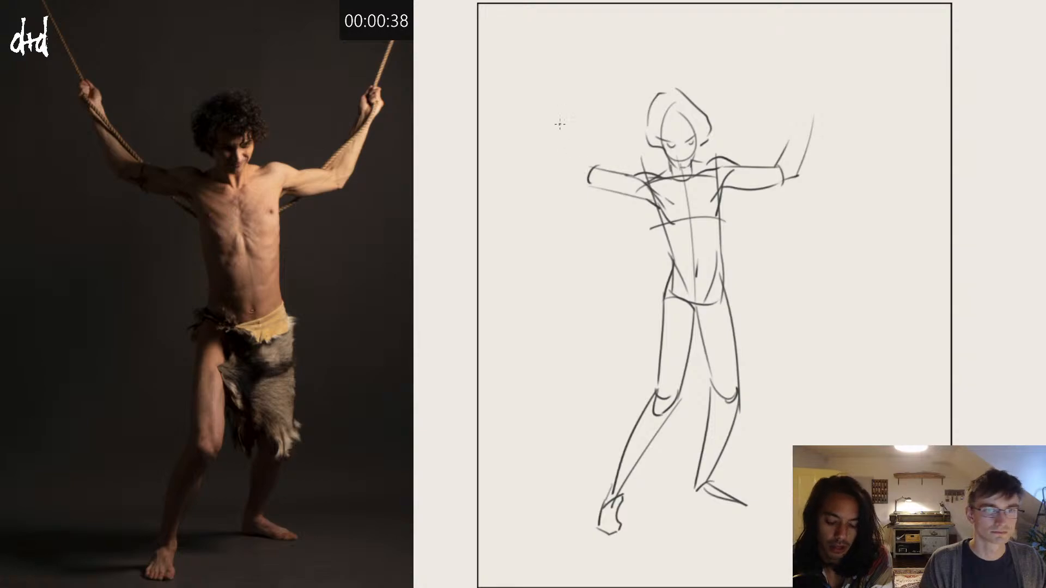
drag(554, 110, 591, 174)
drag(566, 116, 599, 165)
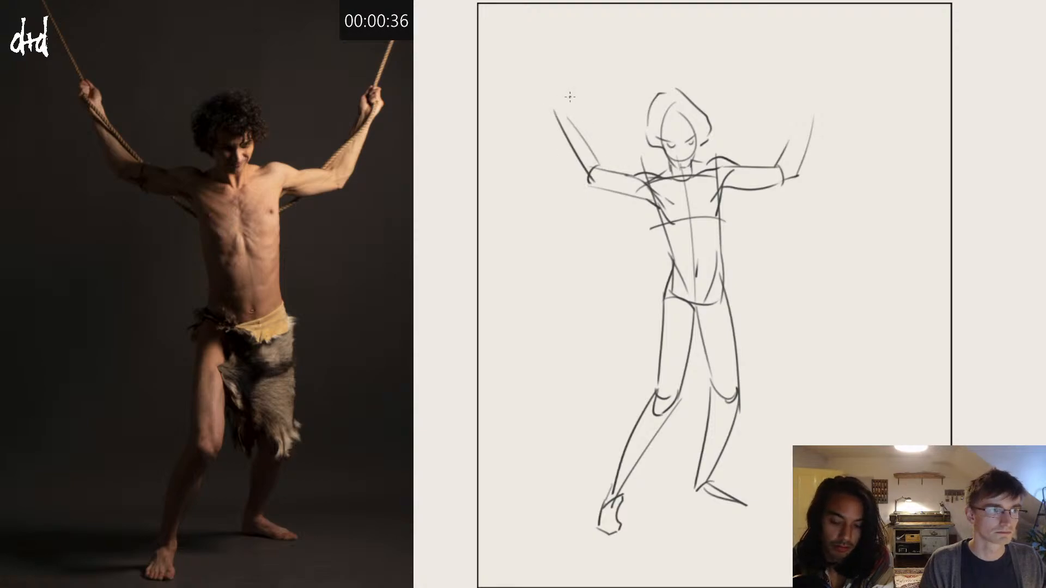
mouse_move(566, 116)
mouse_down()
mouse_move(539, 86)
mouse_move(535, 104)
mouse_move(549, 85)
mouse_move(538, 102)
mouse_move(548, 113)
mouse_move(568, 107)
mouse_move(557, 97)
mouse_up()
key(ctrl+z)
key(ctrl+z)
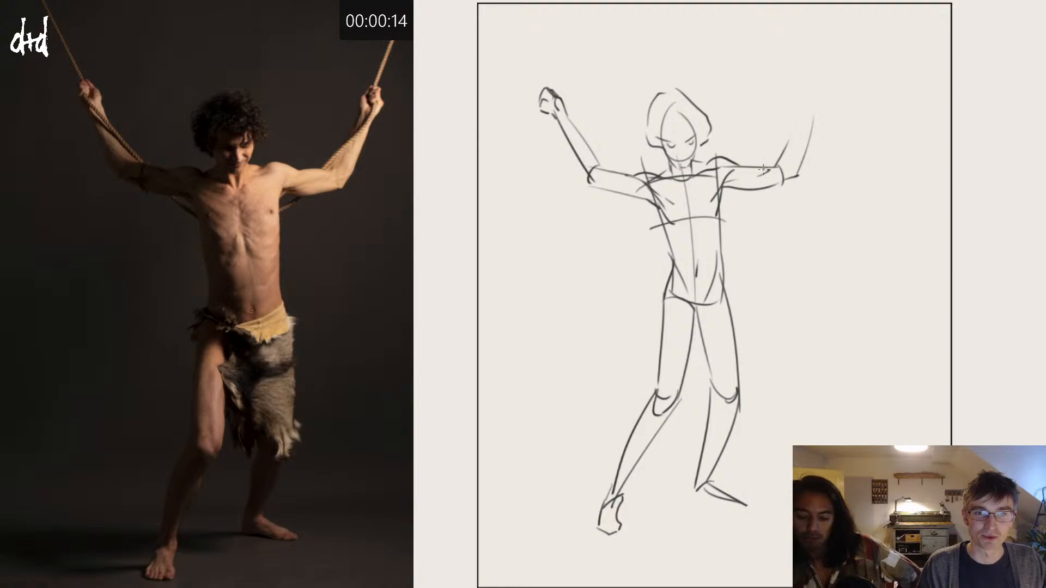
Step: Reshape the upper contour of the opposite upper arm and complete its raised forearm with a gripping fist
drag(735, 170, 785, 169)
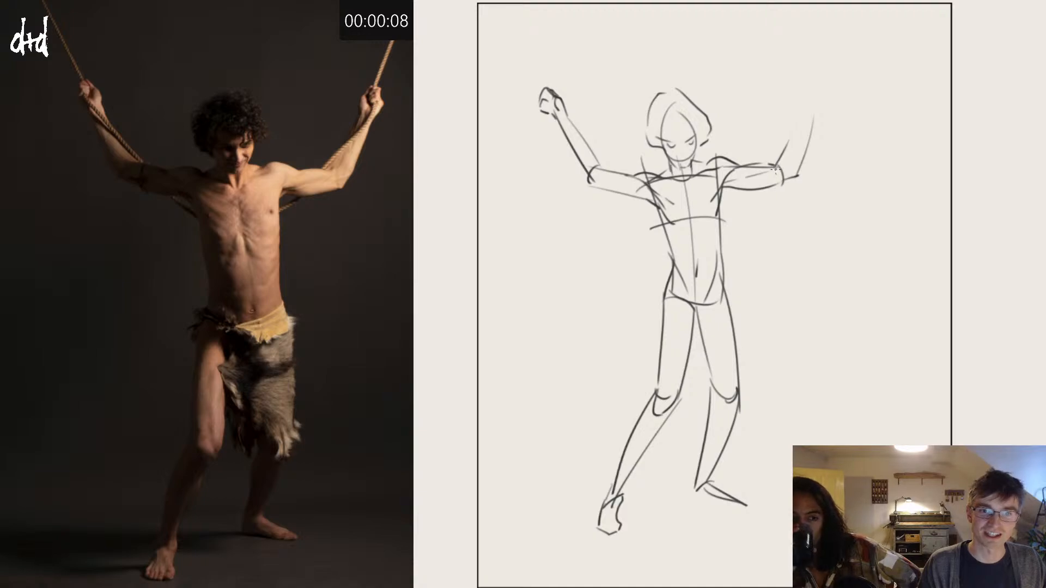
mouse_move(786, 154)
mouse_down()
mouse_move(810, 99)
mouse_move(806, 154)
mouse_move(803, 96)
mouse_move(816, 81)
mouse_move(822, 89)
mouse_move(803, 95)
mouse_move(825, 85)
mouse_move(814, 84)
mouse_move(817, 109)
mouse_up()
key(ctrl+z)
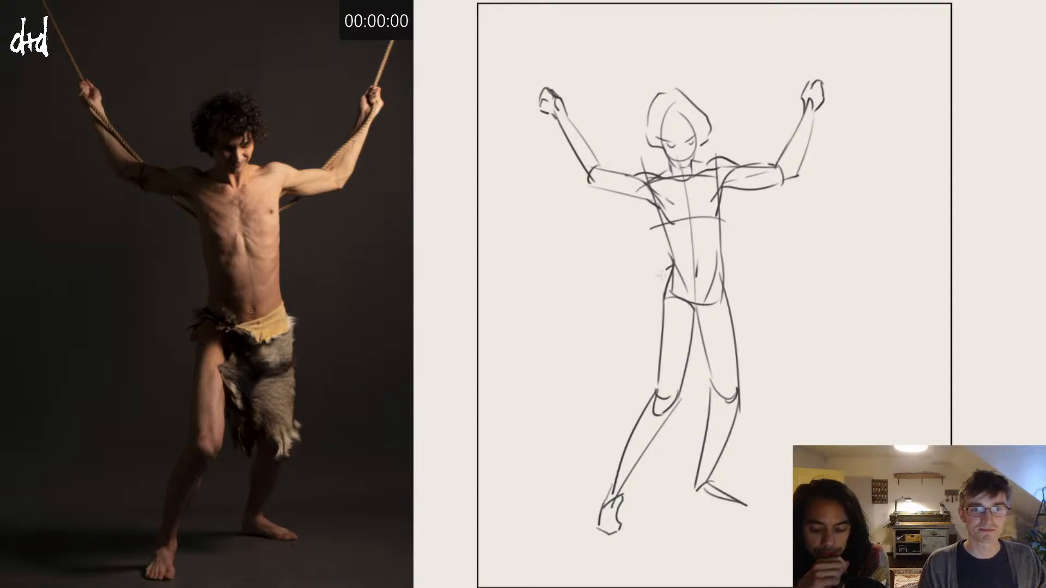
Step: Outline the fur loincloth from the hip diagonally across the thighs to the back knee, and add a smiling mouth
drag(668, 269, 648, 315)
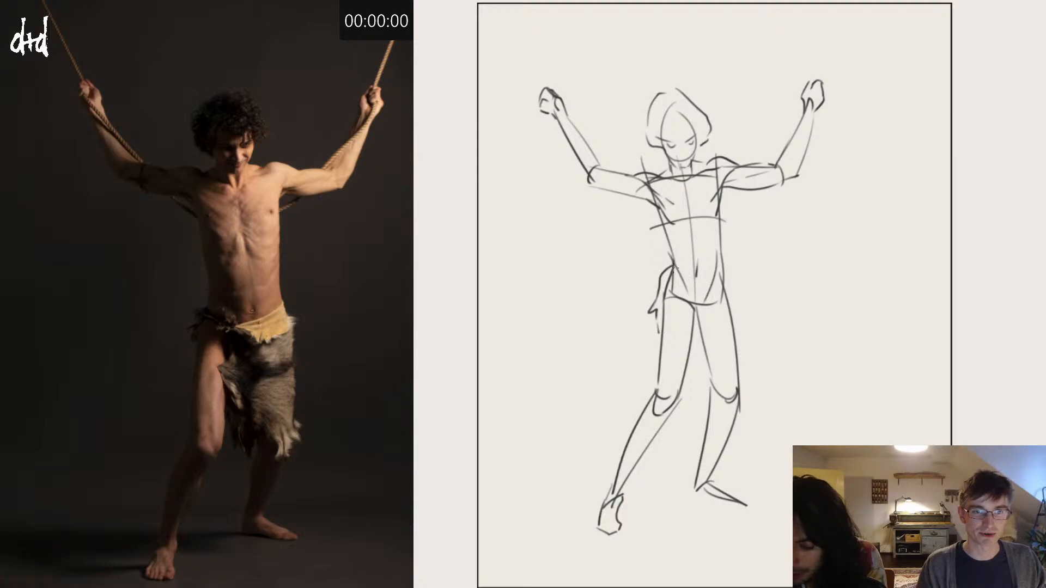
mouse_move(696, 280)
mouse_down()
mouse_move(729, 268)
mouse_move(745, 409)
mouse_move(666, 306)
mouse_up()
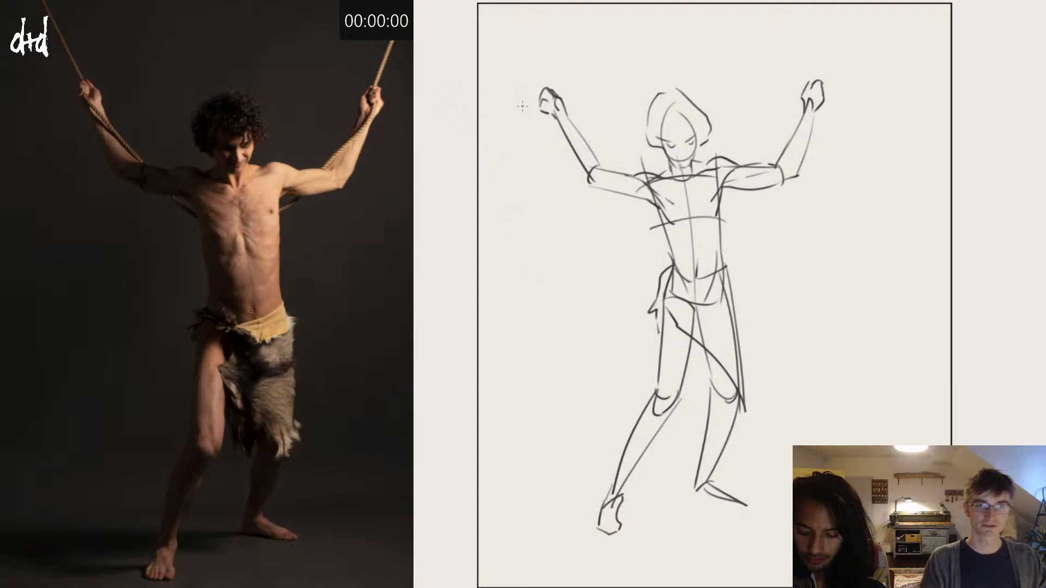
drag(679, 157, 688, 155)
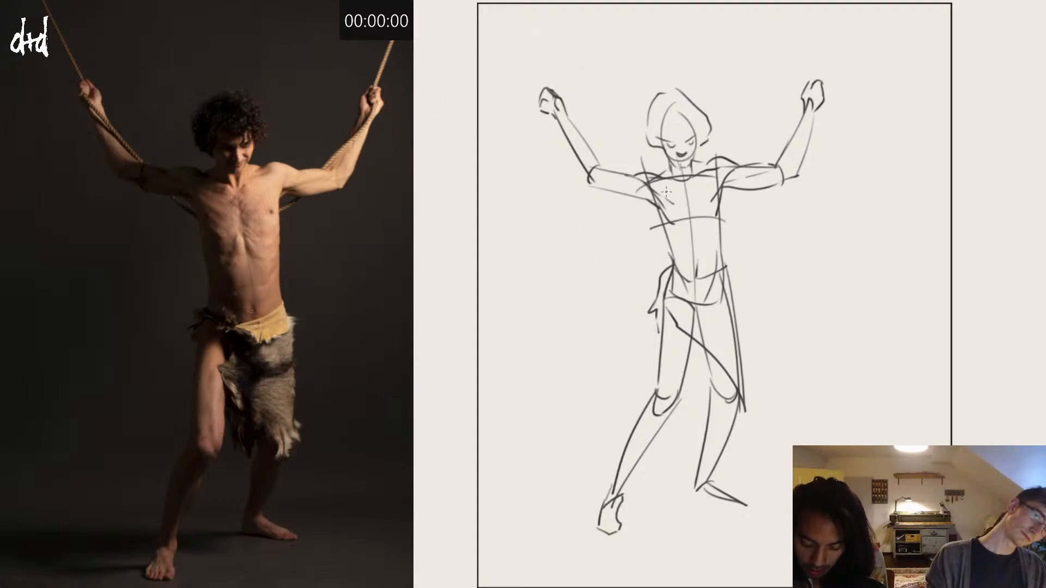
Step: Draw the ropes running from the upper corners of the frame through both fists and along the arms to the torso
mouse_move(496, 11)
mouse_down()
mouse_move(567, 116)
mouse_move(668, 229)
mouse_up()
drag(744, 203, 727, 223)
drag(850, 4, 814, 81)
drag(804, 108, 786, 149)
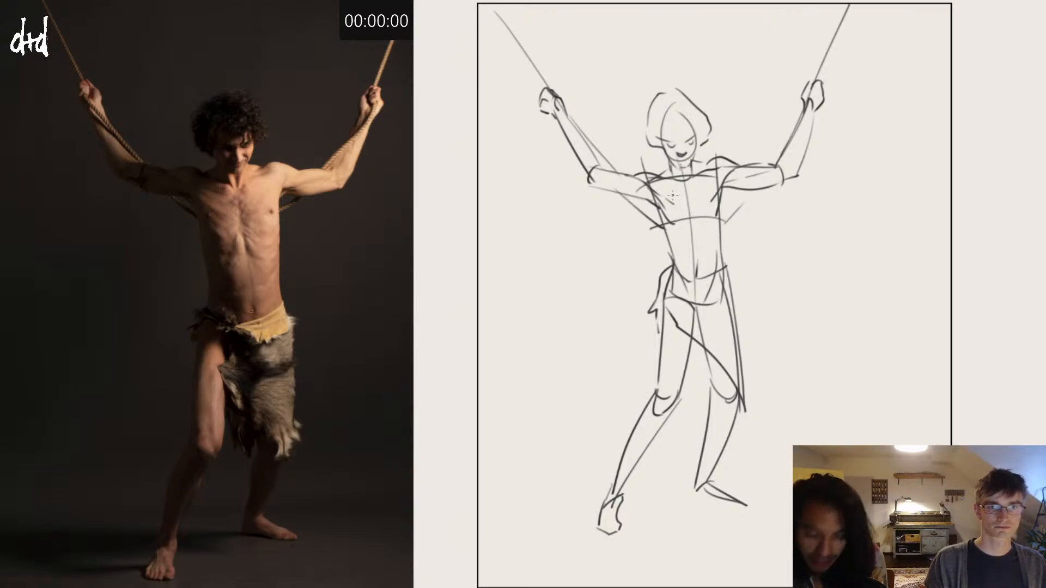
Step: Clear the canvas, switch to the reference of the lunging pose with the diagonal pole, and restart the three-minute timer
key(Delete)
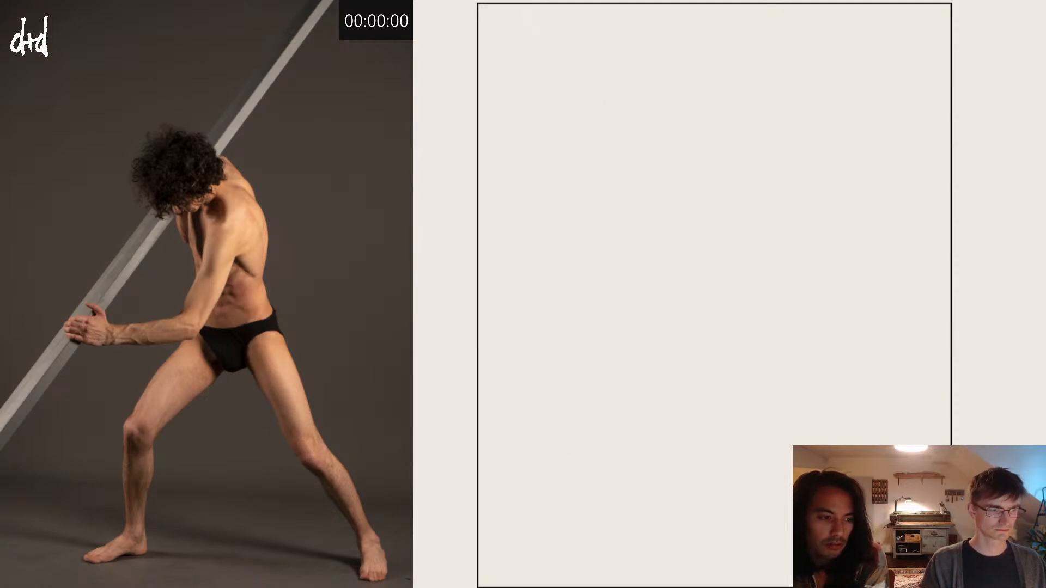
text(00)
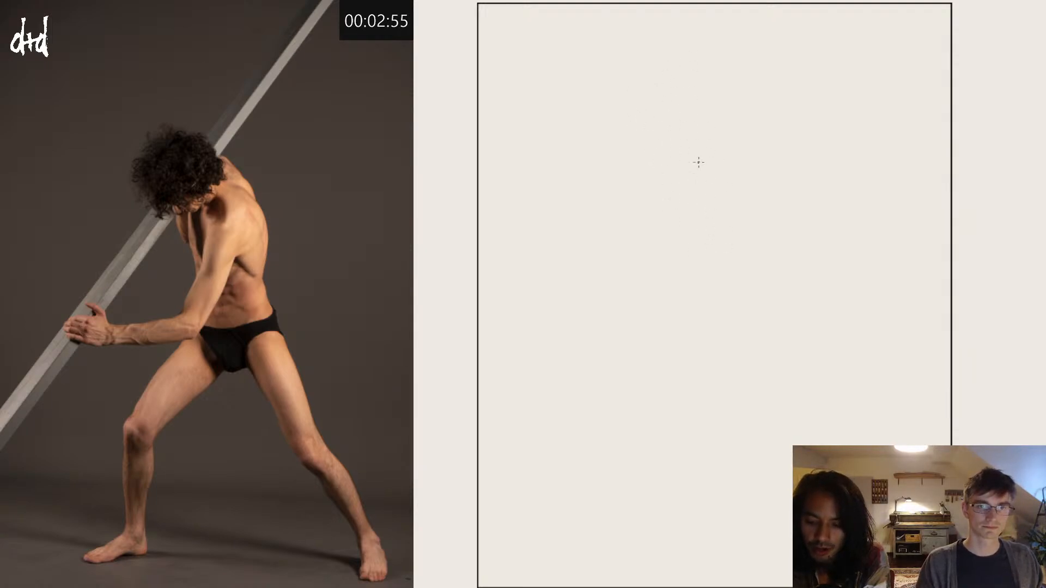
Step: Sketch a tilted oval for the rib cage, with both waist sides and a curved hip line below it
mouse_move(694, 159)
mouse_down()
mouse_move(761, 234)
mouse_move(699, 156)
mouse_up()
key(ctrl+z)
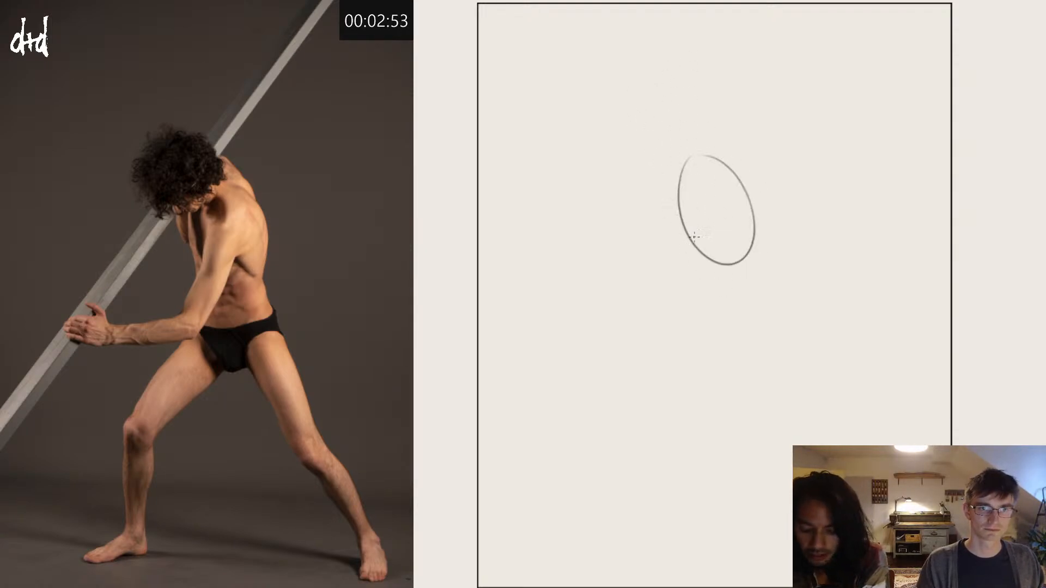
mouse_move(690, 218)
mouse_down()
mouse_move(702, 308)
mouse_move(765, 292)
mouse_up()
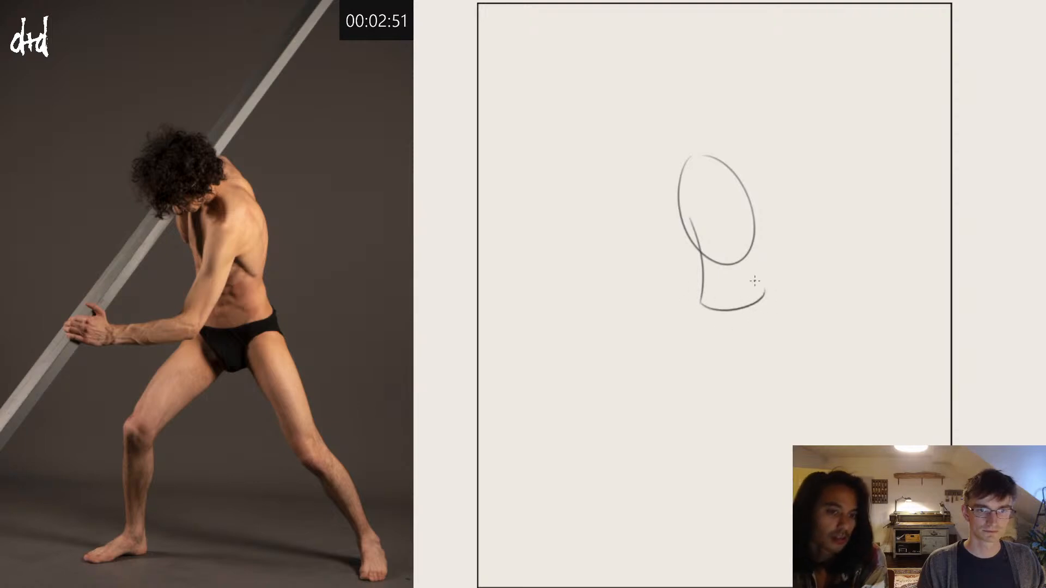
drag(757, 231, 755, 309)
Step: Draw the V-shaped pelvis below the waist, with both leg openings curving down to meet at the crotch
drag(696, 272, 737, 319)
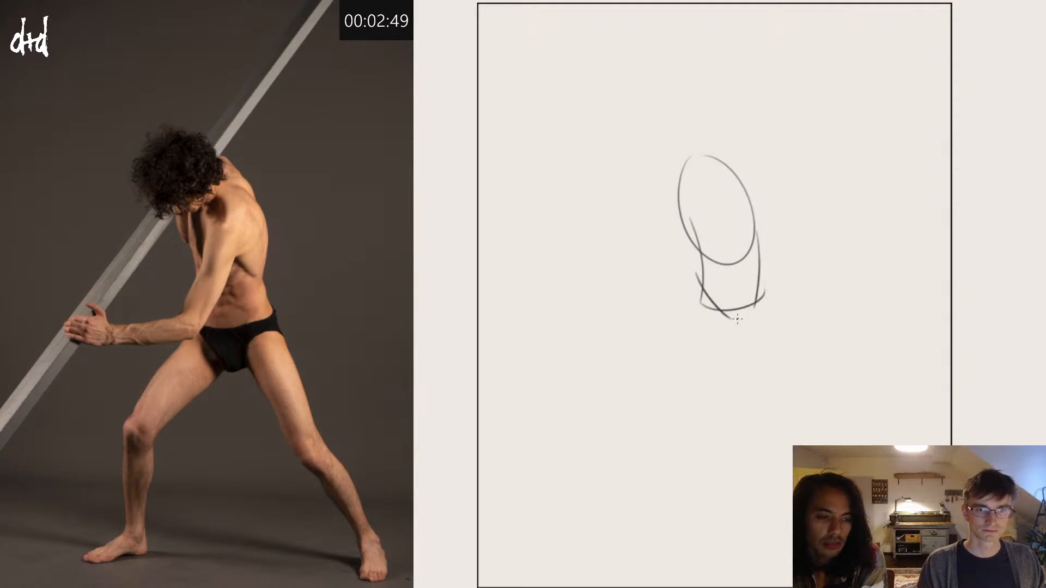
key(ctrl+z)
drag(699, 270, 728, 319)
key(ctrl+z)
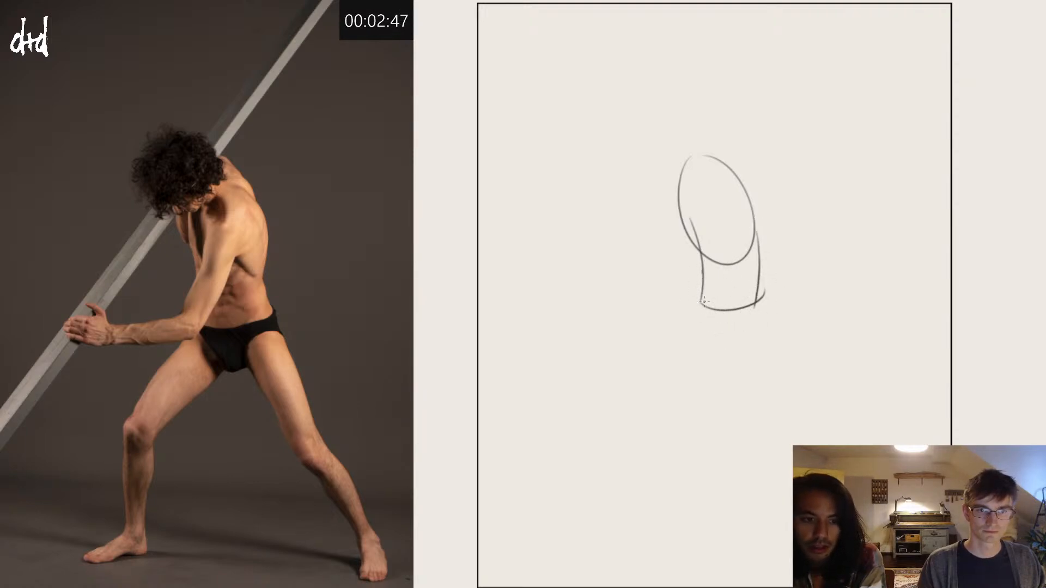
drag(701, 271, 724, 332)
drag(758, 271, 724, 330)
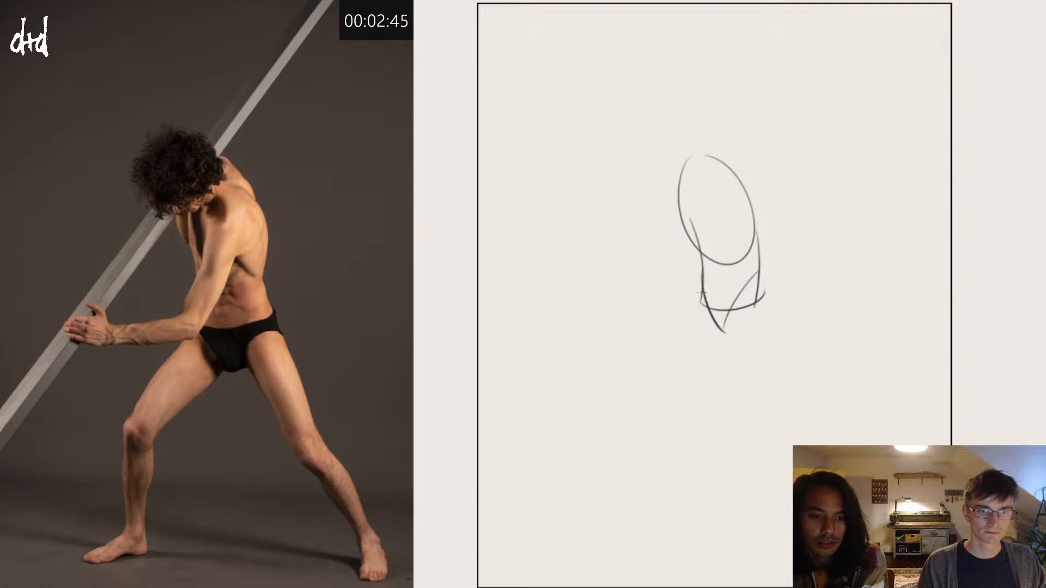
Step: Outline the bent leg's thigh down to the knee and both sides of the outstretched leg's thigh
drag(701, 290, 616, 382)
key(ctrl+z)
mouse_move(701, 287)
mouse_down()
mouse_move(624, 386)
mouse_move(649, 392)
mouse_move(726, 325)
mouse_move(794, 428)
mouse_up()
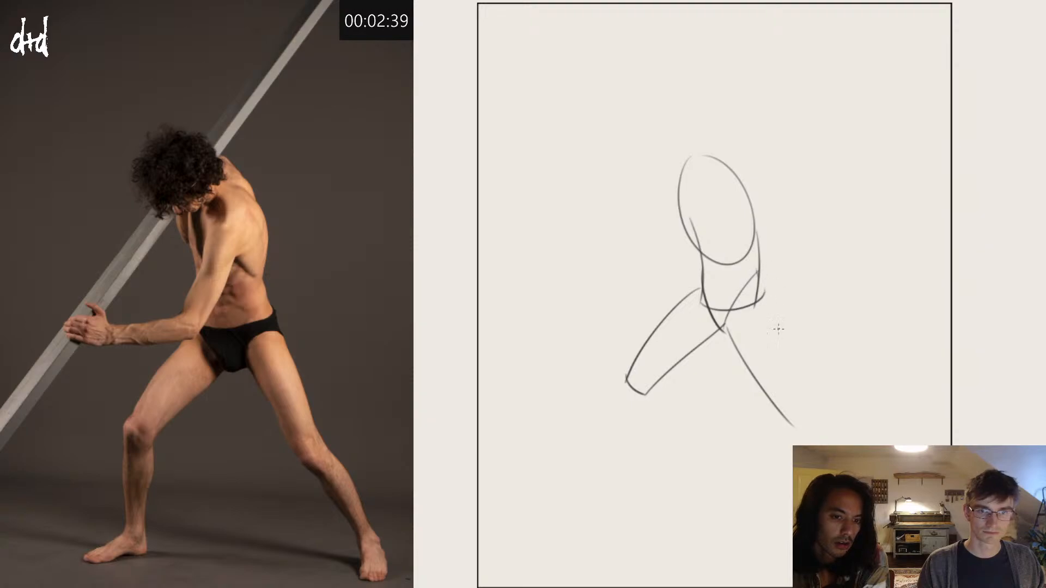
drag(761, 285, 802, 397)
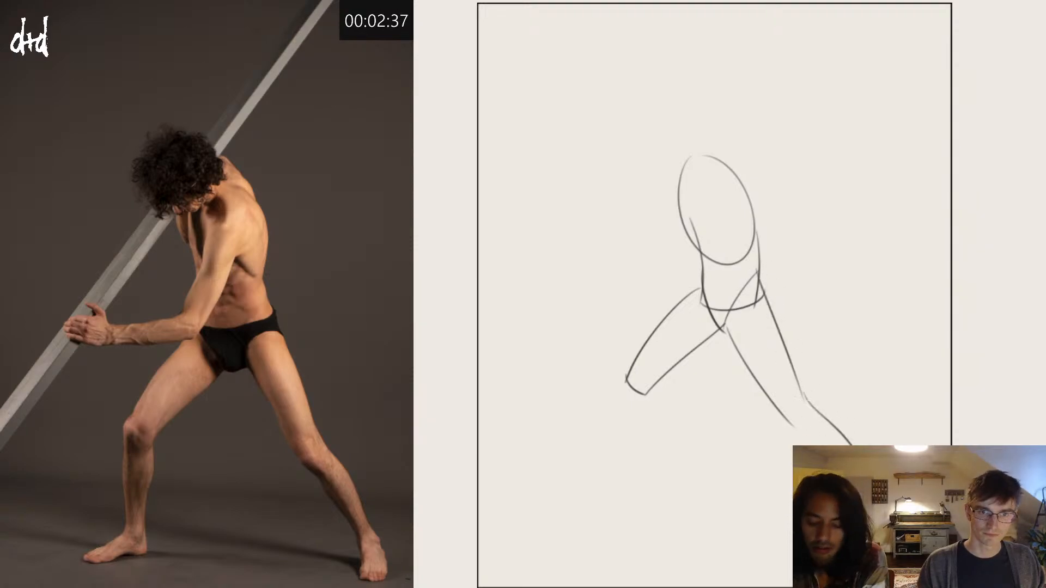
Step: Sketch the knee edges of the outstretched leg and start the outer contour of its lower leg
drag(794, 429, 820, 439)
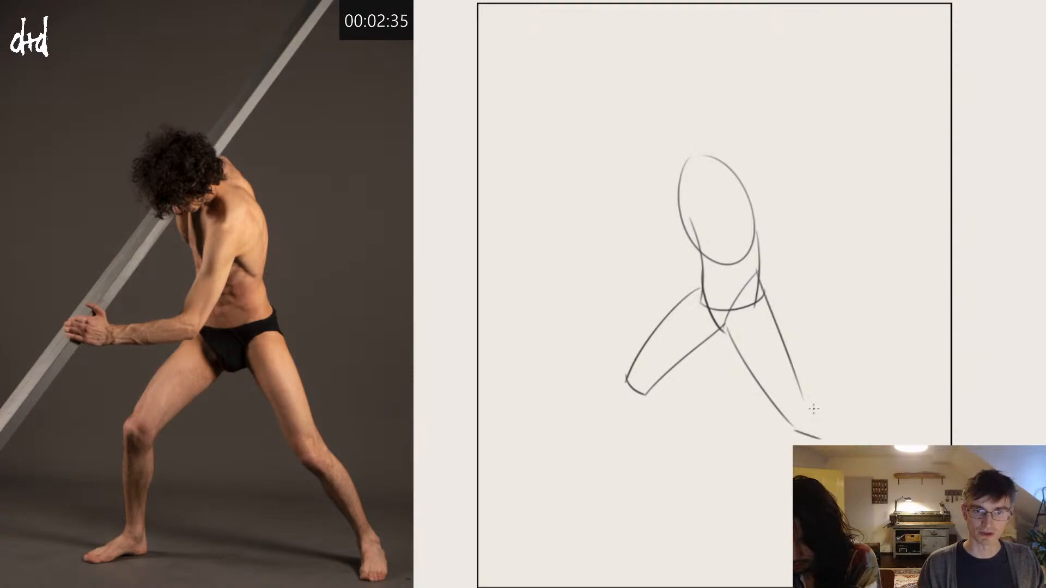
mouse_move(802, 398)
mouse_down()
mouse_move(844, 417)
mouse_move(859, 445)
mouse_up()
key(ctrl+z)
key(ctrl+z)
key(ctrl+z)
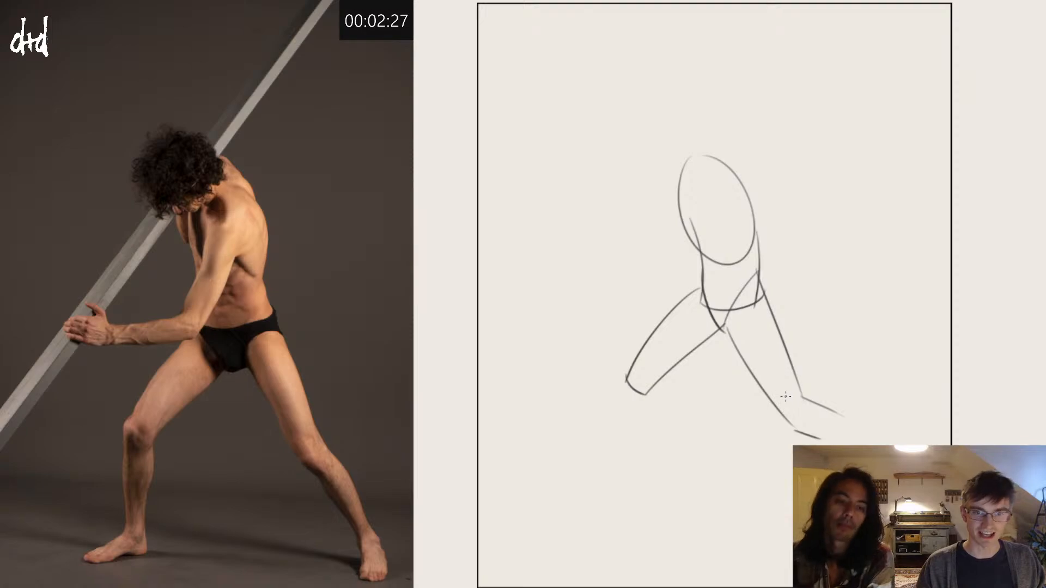
drag(849, 424, 863, 444)
key(ctrl+z)
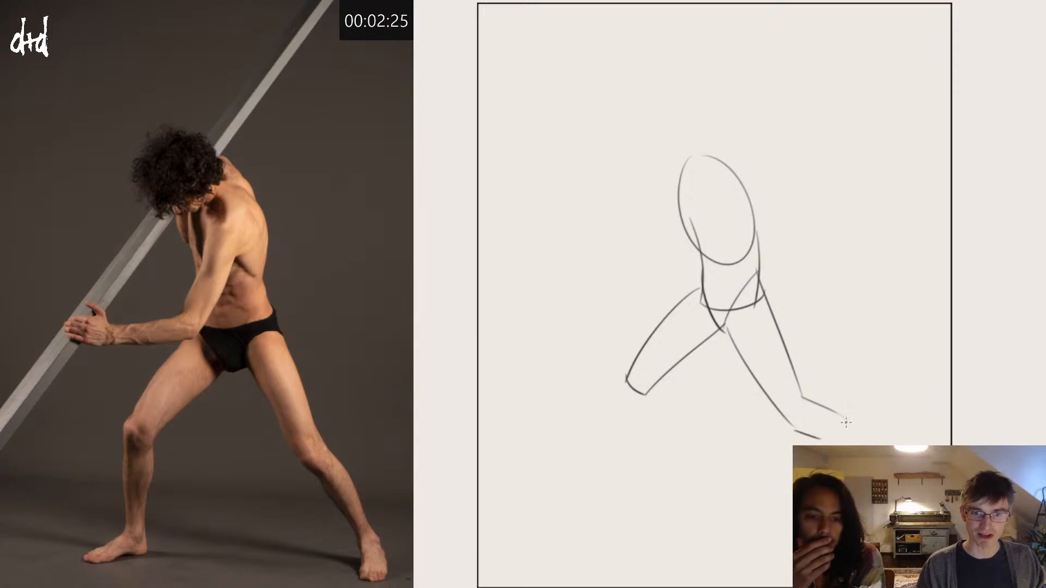
mouse_move(843, 414)
mouse_down()
mouse_move(866, 446)
mouse_move(830, 444)
mouse_up()
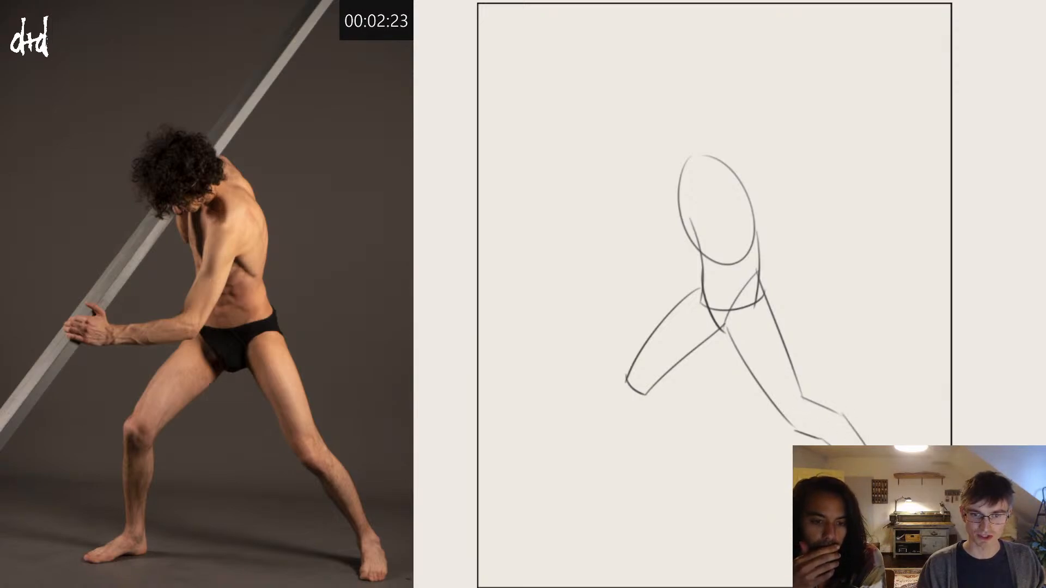
key(ctrl+z)
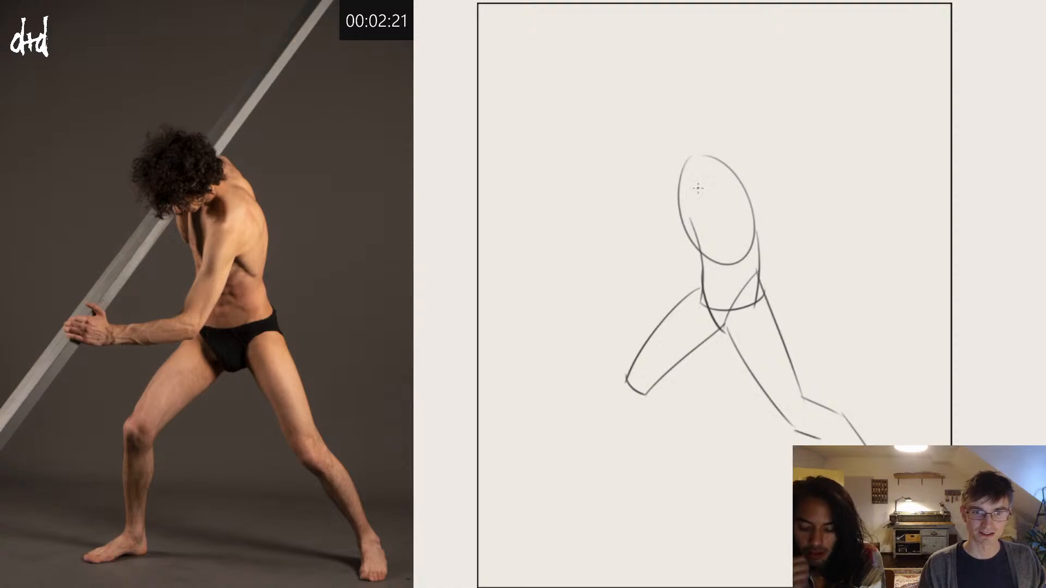
Step: Draw the bent leg's kneecap, both sides of its lower leg, and a slanted line for the foot
mouse_move(628, 376)
mouse_down()
mouse_move(616, 386)
mouse_move(641, 391)
mouse_move(616, 384)
mouse_move(621, 425)
mouse_up()
key(ctrl+z)
key(ctrl+z)
key(ctrl+z)
drag(612, 388, 622, 421)
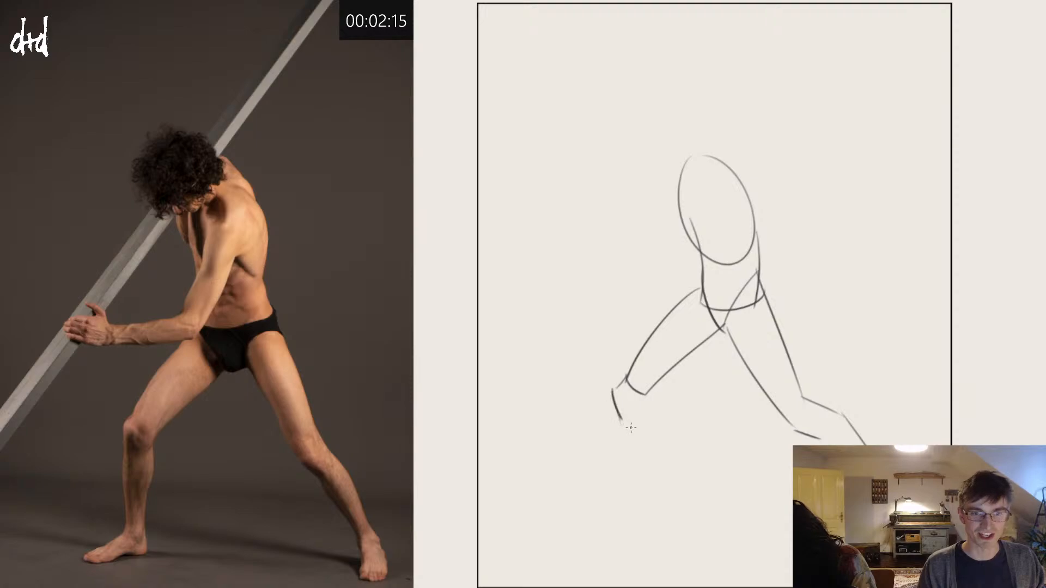
drag(648, 388, 636, 517)
key(ctrl+z)
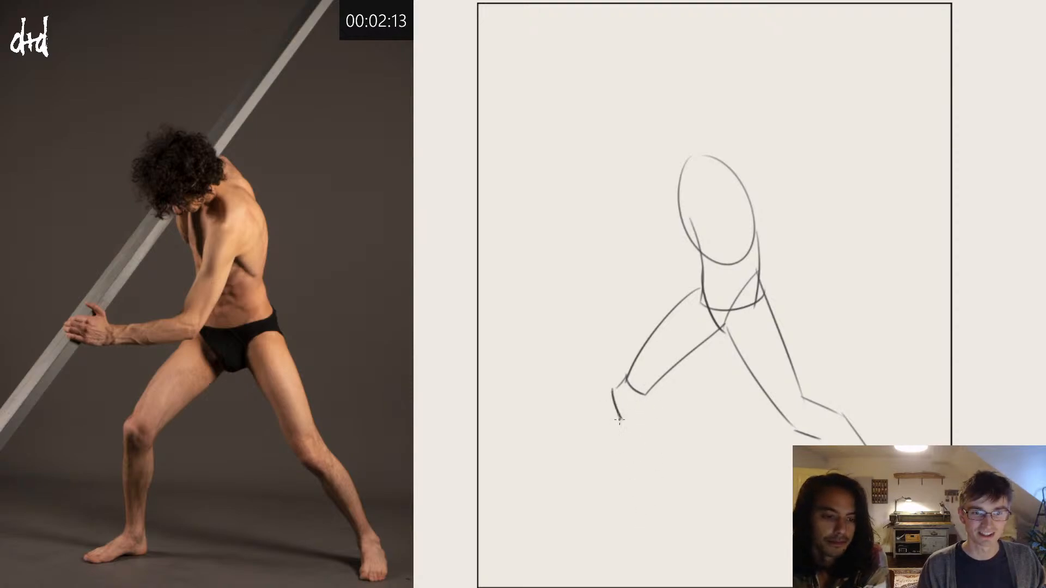
mouse_move(620, 421)
mouse_down()
mouse_move(633, 508)
mouse_move(581, 531)
mouse_up()
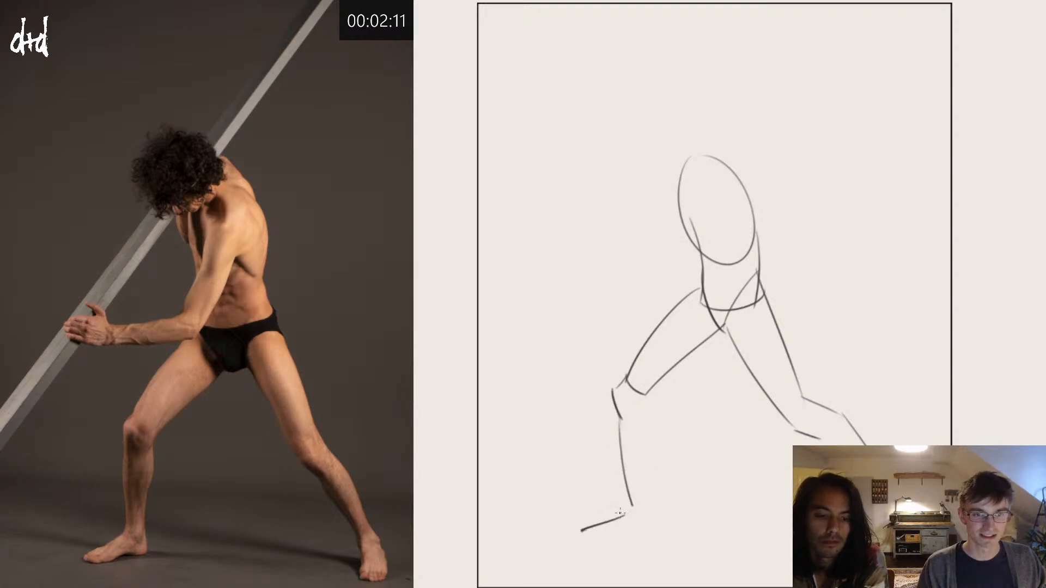
mouse_move(648, 386)
mouse_down()
mouse_move(647, 521)
mouse_move(649, 511)
mouse_move(576, 531)
mouse_up()
Step: Add a curved line across the rib cage to mark the lower edge of the chest
drag(684, 203, 750, 238)
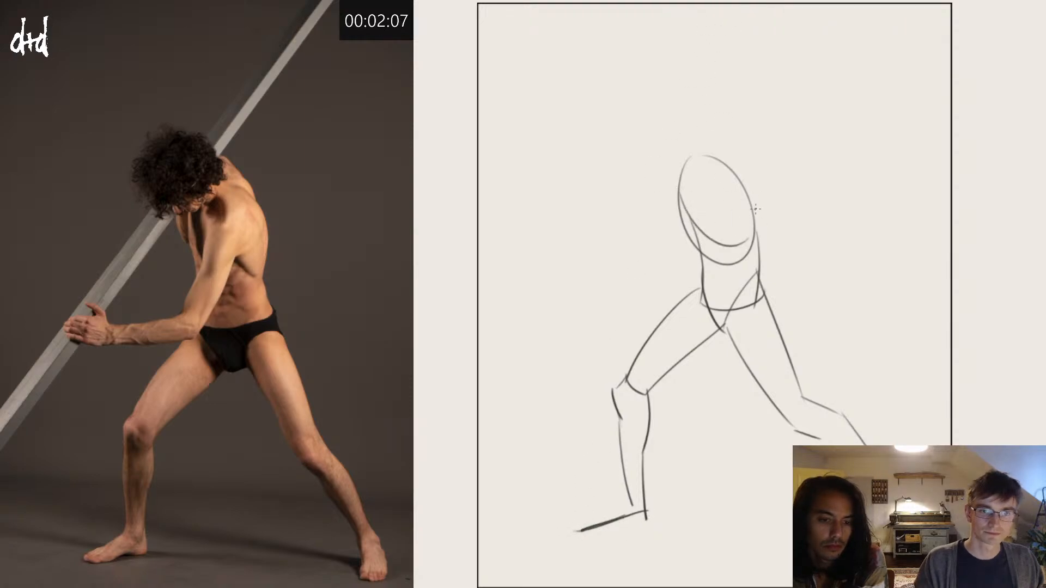
key(ctrl+z)
drag(682, 191, 737, 229)
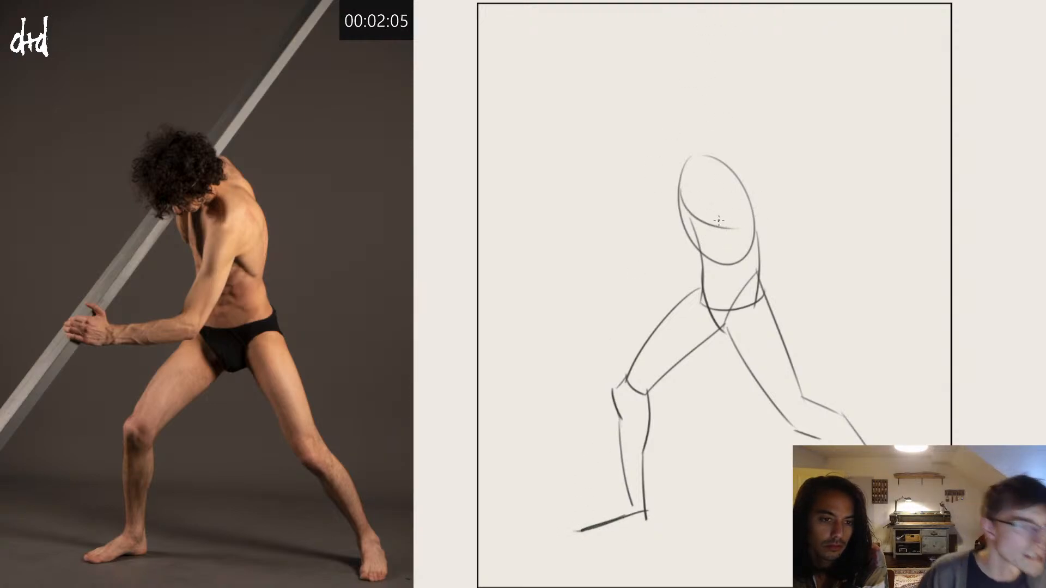
key(ctrl+z)
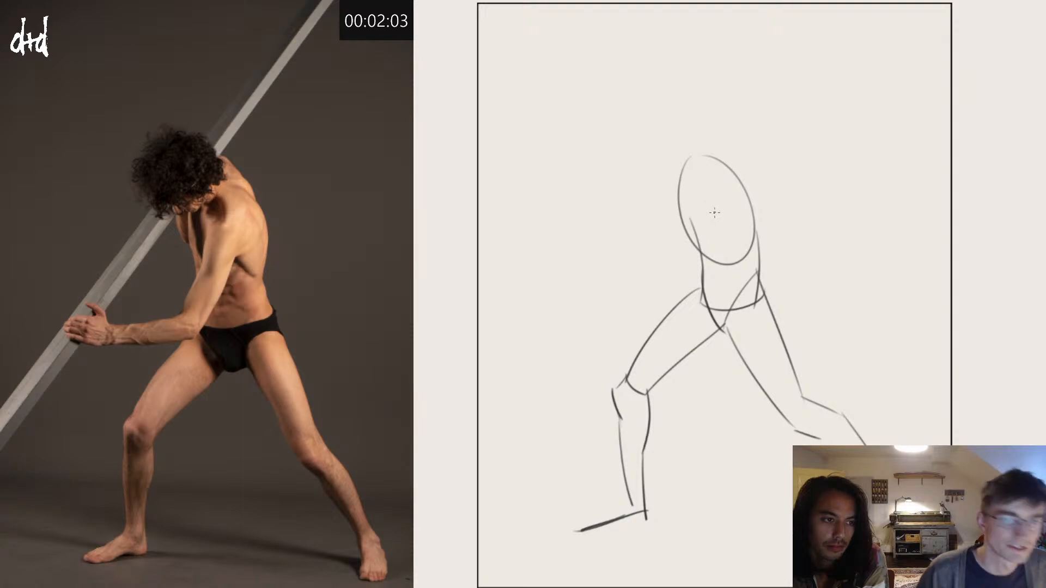
drag(675, 198, 738, 234)
key(ctrl+z)
drag(677, 206, 732, 239)
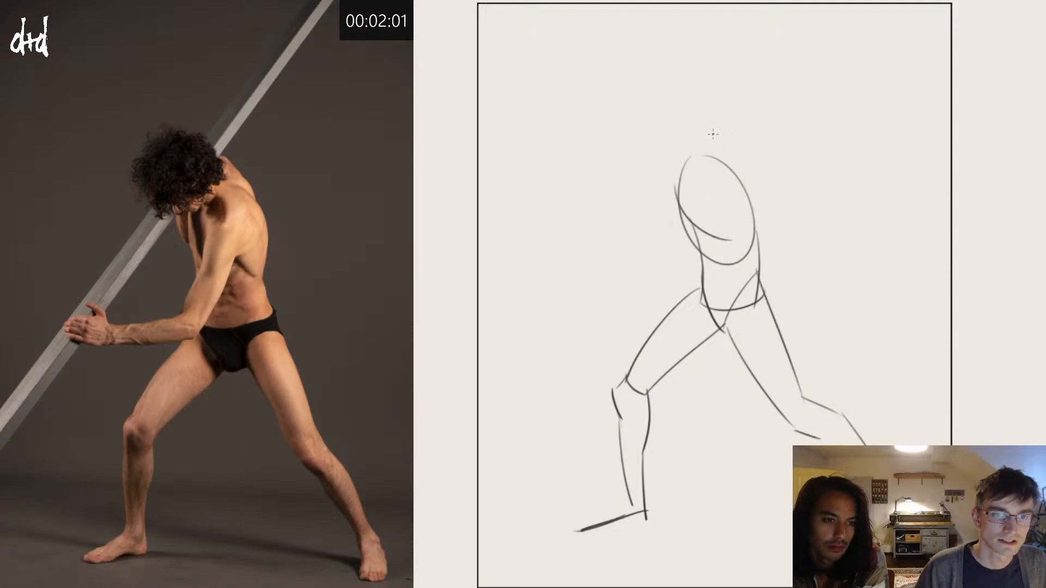
Step: Sketch a round head leaning forward above the torso, with a smaller curve for the neck base
mouse_move(689, 148)
mouse_down()
mouse_move(715, 188)
mouse_move(708, 158)
mouse_move(651, 158)
mouse_up()
key(ctrl+z)
key(ctrl+z)
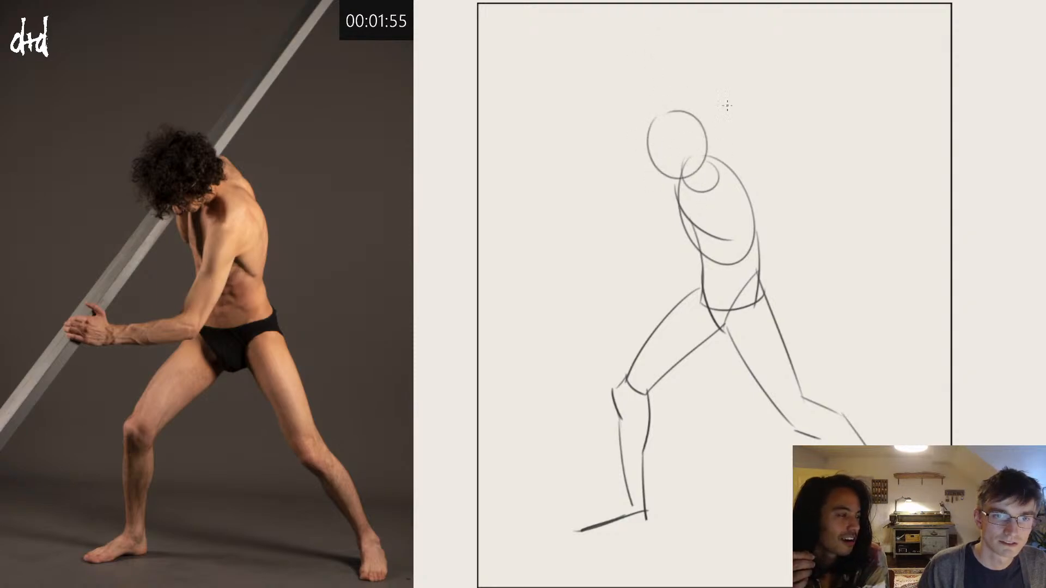
Step: Draw the near shoulder and upper arm down to the elbow, with the forearm extending horizontally to the open hand
mouse_move(707, 193)
mouse_down()
mouse_move(703, 231)
mouse_move(723, 192)
mouse_move(678, 275)
mouse_up()
key(ctrl+z)
key(ctrl+z)
mouse_move(710, 202)
mouse_down()
mouse_move(681, 278)
mouse_move(701, 291)
mouse_up()
mouse_move(740, 226)
mouse_down()
mouse_move(707, 290)
mouse_move(707, 263)
mouse_move(712, 294)
mouse_move(699, 307)
mouse_move(699, 296)
mouse_move(590, 280)
mouse_up()
mouse_move(688, 276)
mouse_down()
mouse_move(612, 274)
mouse_move(577, 258)
mouse_move(567, 268)
mouse_move(596, 290)
mouse_up()
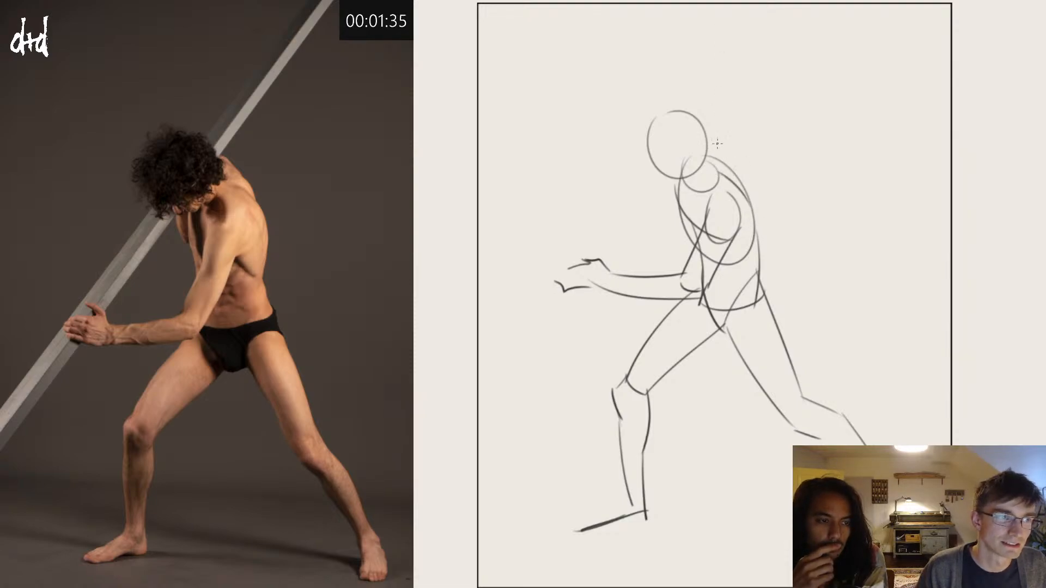
Step: Draw short curves linking the neck to the upper back and a light line slanting down towards the far arm
drag(709, 153, 739, 187)
drag(704, 141, 720, 153)
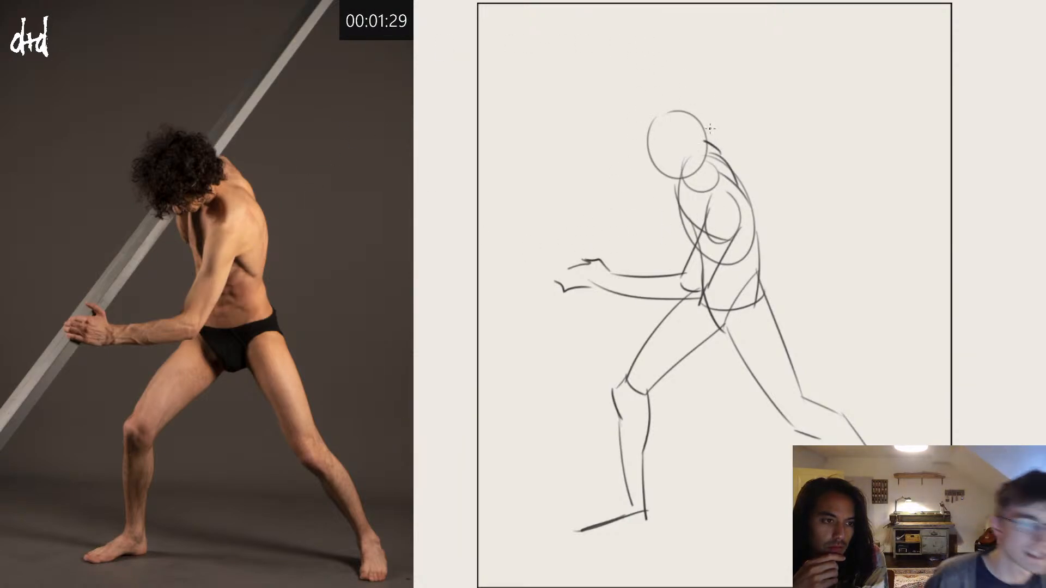
key(ctrl+z)
mouse_move(709, 148)
mouse_down()
mouse_move(690, 166)
mouse_move(681, 196)
mouse_move(690, 207)
mouse_move(719, 162)
mouse_move(671, 238)
mouse_up()
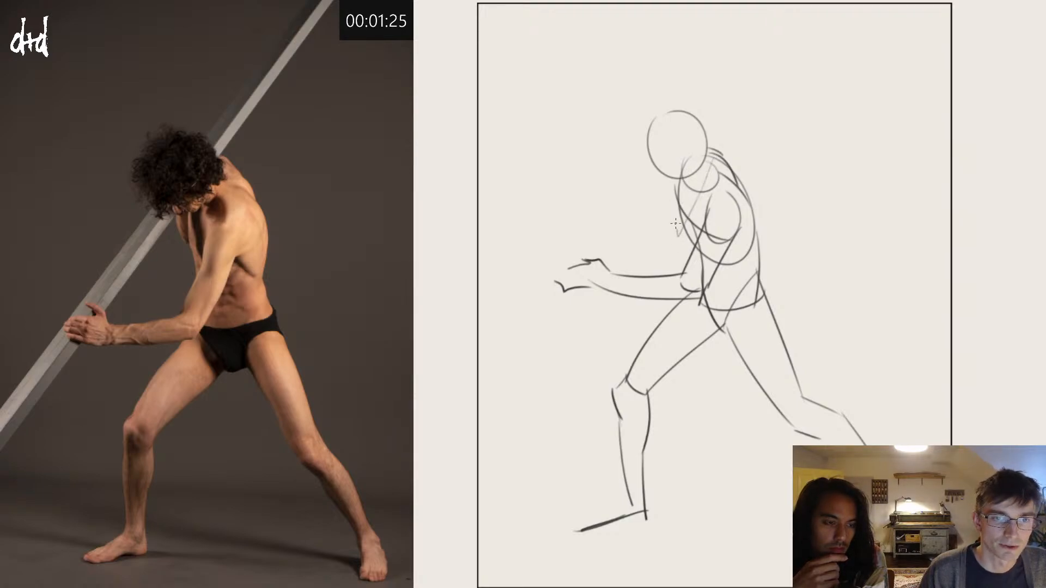
Step: Draw the far arm's slanted edge below the head and a long diagonal line for the pole, passing behind the head and beside the hand
drag(651, 167, 678, 236)
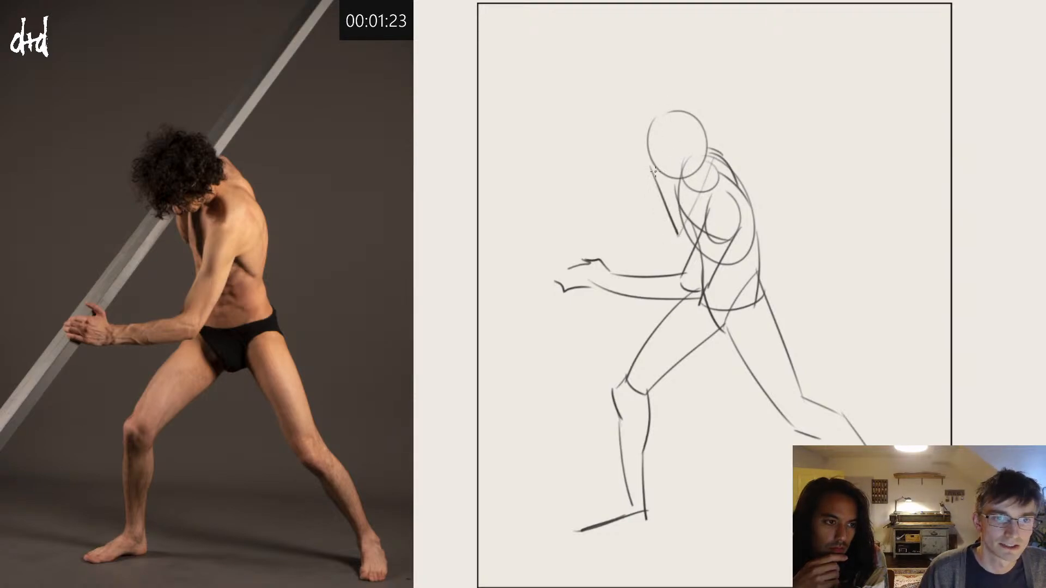
drag(642, 161, 650, 170)
drag(528, 326, 754, 4)
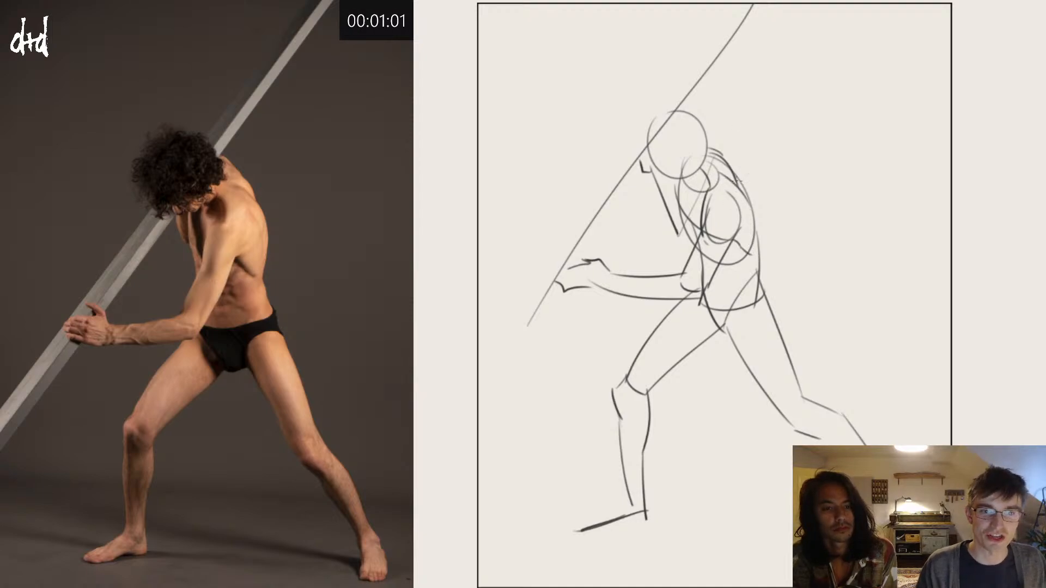
Step: Reinforce the back contour with darker curved strokes from the shoulder blade down to the waist
mouse_move(728, 175)
mouse_down()
mouse_move(759, 246)
mouse_move(760, 224)
mouse_move(755, 203)
mouse_move(752, 255)
mouse_move(760, 234)
mouse_up()
key(ctrl+z)
key(ctrl+z)
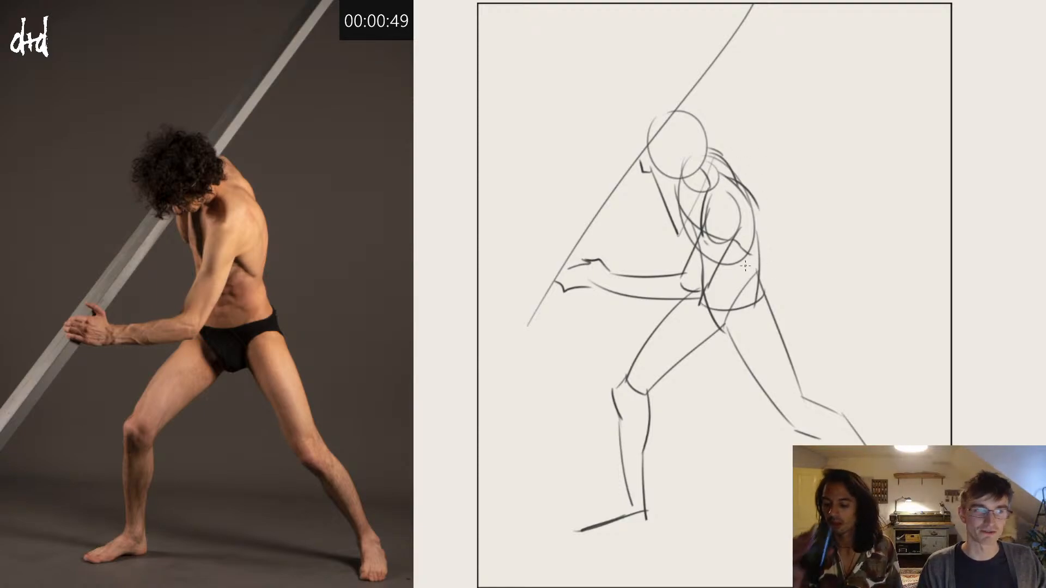
mouse_move(755, 205)
mouse_down()
mouse_move(763, 257)
mouse_move(761, 274)
mouse_move(761, 225)
mouse_move(755, 270)
mouse_up()
key(ctrl+z)
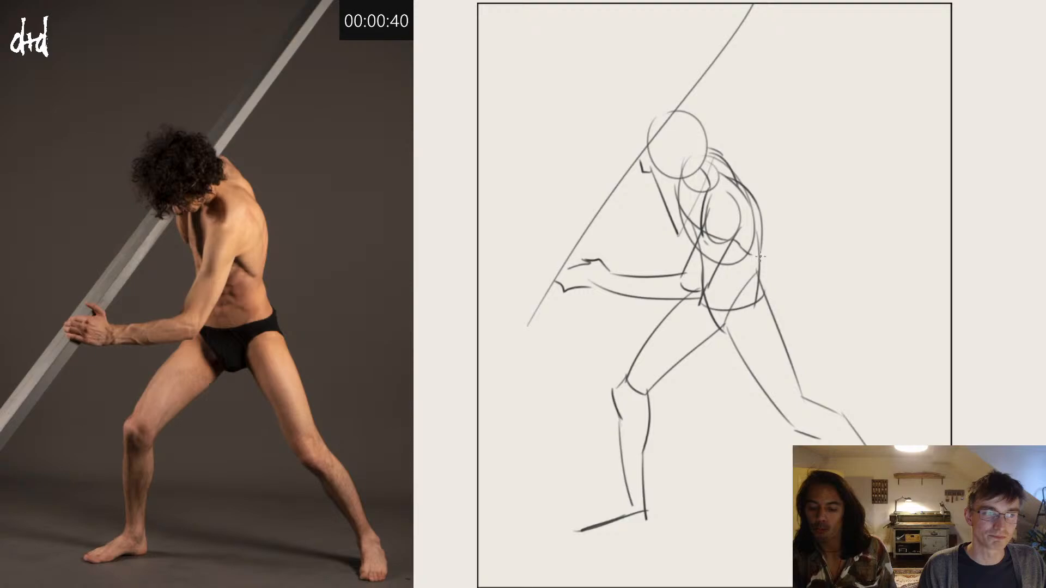
drag(763, 264, 770, 317)
key(ctrl+z)
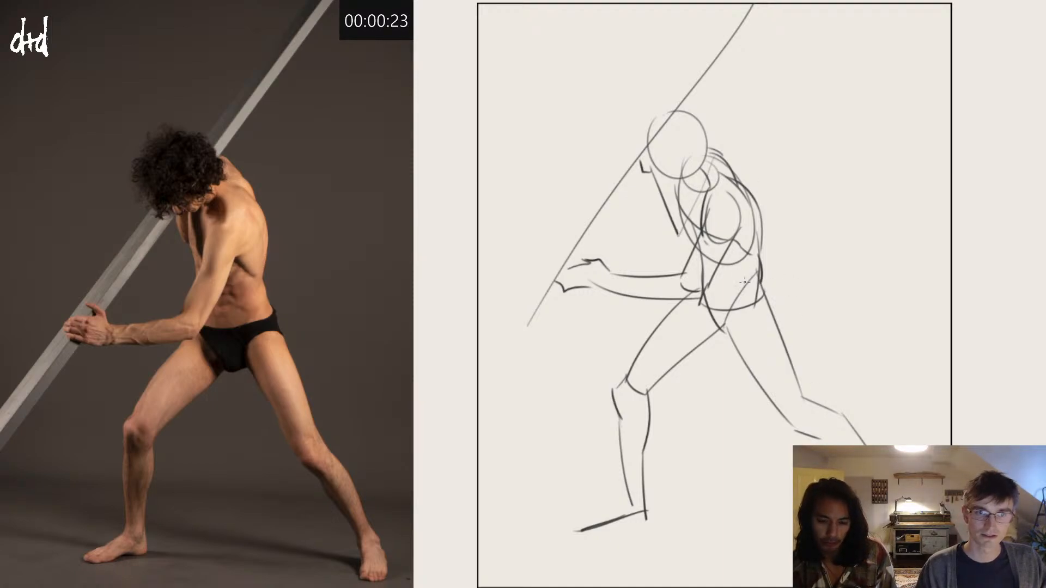
Step: Add kneecap strokes to the rear leg and shape the front foot with an instep line reaching the toes
mouse_move(795, 428)
mouse_down()
mouse_move(806, 420)
mouse_move(824, 441)
mouse_up()
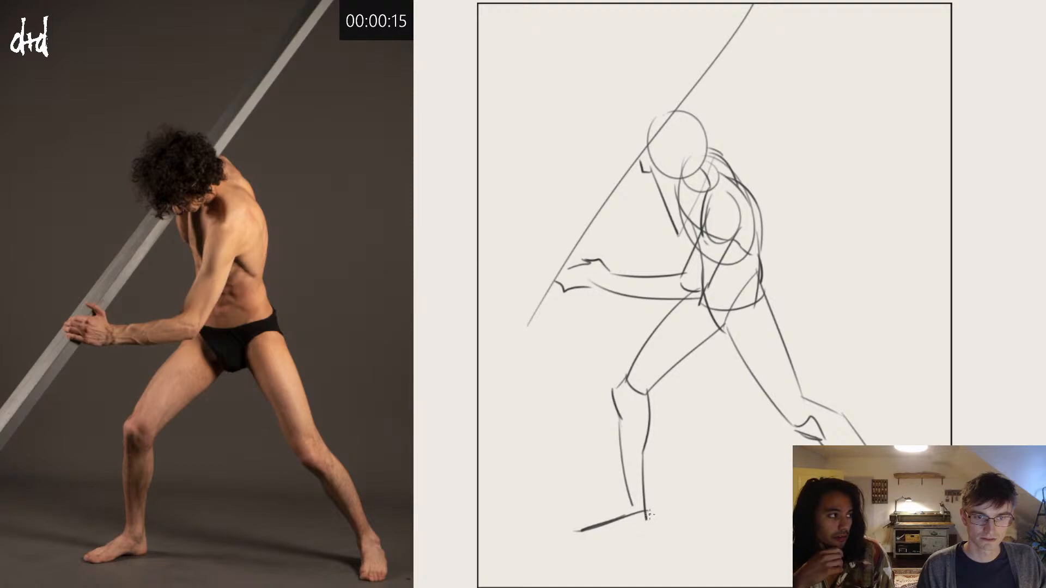
drag(649, 515, 576, 531)
key(ctrl+z)
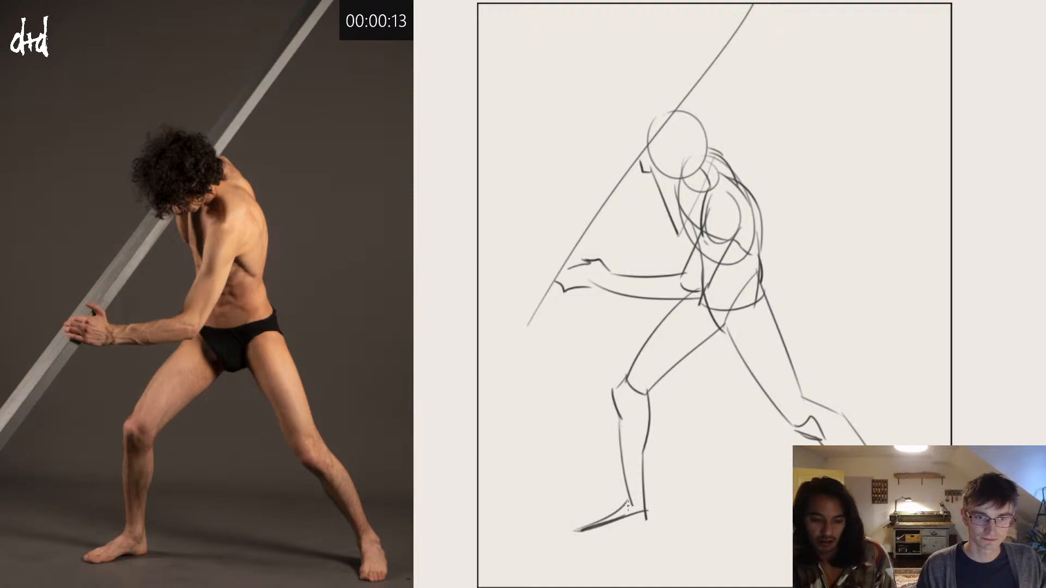
key(ctrl+z)
mouse_move(626, 497)
mouse_down()
mouse_move(578, 530)
mouse_move(627, 521)
mouse_move(550, 529)
mouse_up()
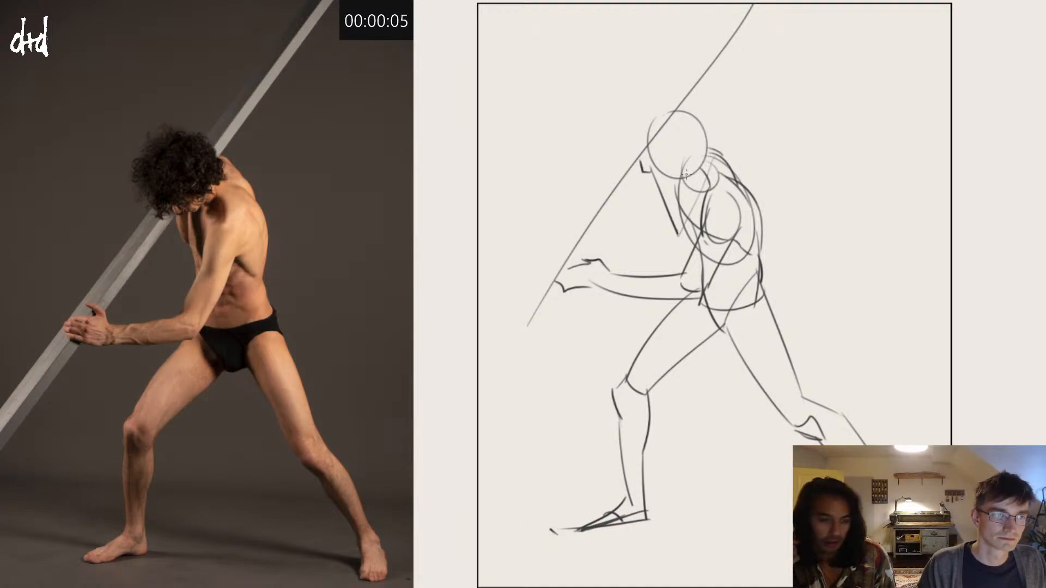
Step: Define the jaw along the head's lower edge and outline the bulky hair around the head circle
mouse_move(700, 175)
mouse_down()
mouse_move(676, 182)
mouse_move(661, 166)
mouse_up()
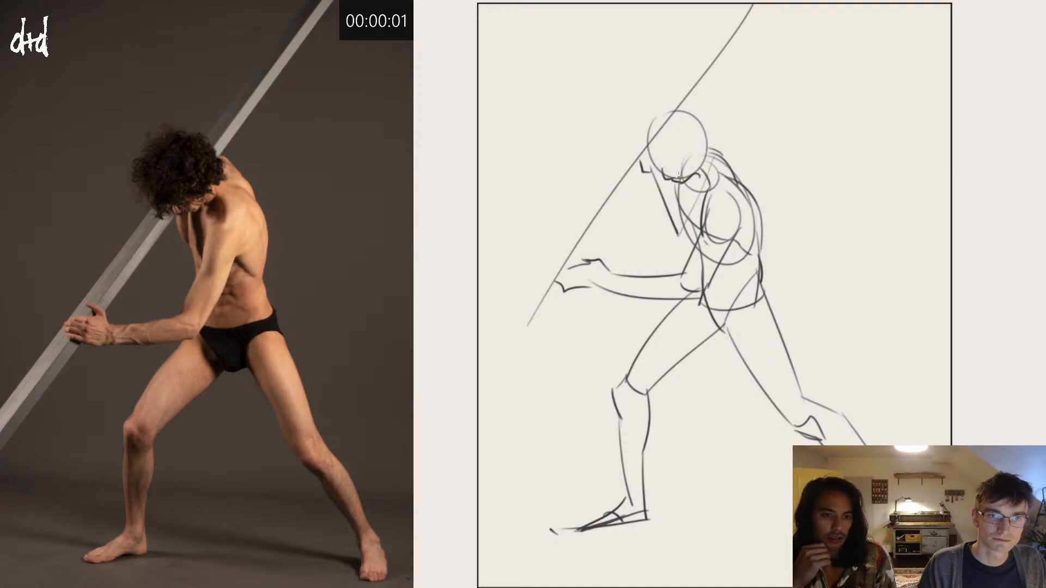
mouse_move(653, 112)
mouse_down()
mouse_move(630, 143)
mouse_move(652, 175)
mouse_move(673, 173)
mouse_move(705, 159)
mouse_move(712, 109)
mouse_move(674, 101)
mouse_move(650, 116)
mouse_move(692, 123)
mouse_move(698, 156)
mouse_move(699, 134)
mouse_move(716, 143)
mouse_move(705, 169)
mouse_up()
key(ctrl+z)
mouse_move(709, 126)
mouse_down()
mouse_move(652, 107)
mouse_move(648, 172)
mouse_move(701, 260)
mouse_up()
key(ctrl+z)
mouse_move(671, 184)
mouse_down()
mouse_move(705, 267)
mouse_move(678, 235)
mouse_up()
key(ctrl+z)
key(ctrl+z)
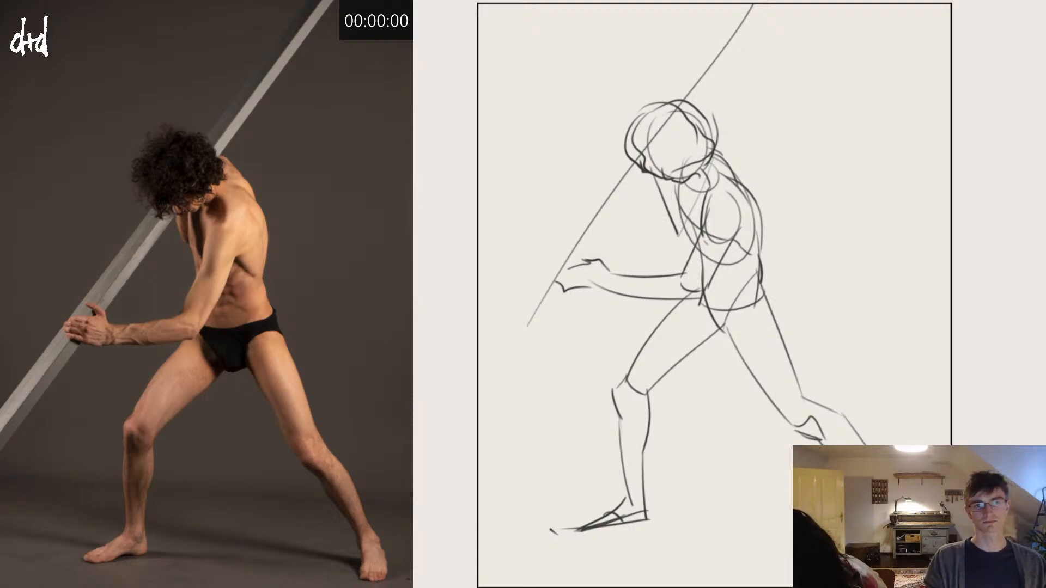
Step: Clear the lunging-pose sketch from the canvas to make room for the fur-draped figure holding a staff
key(Delete)
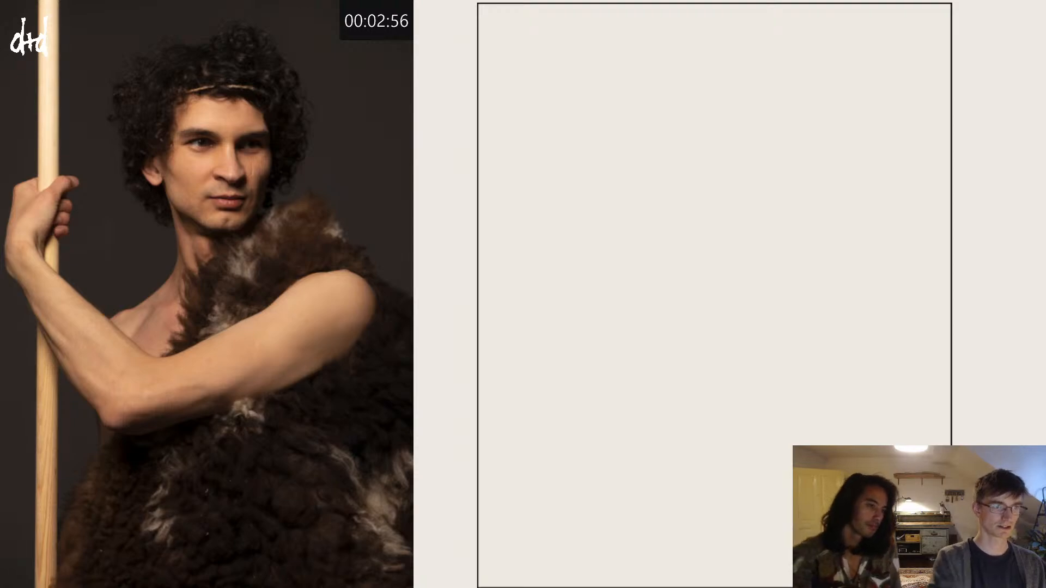
drag(707, 243, 687, 216)
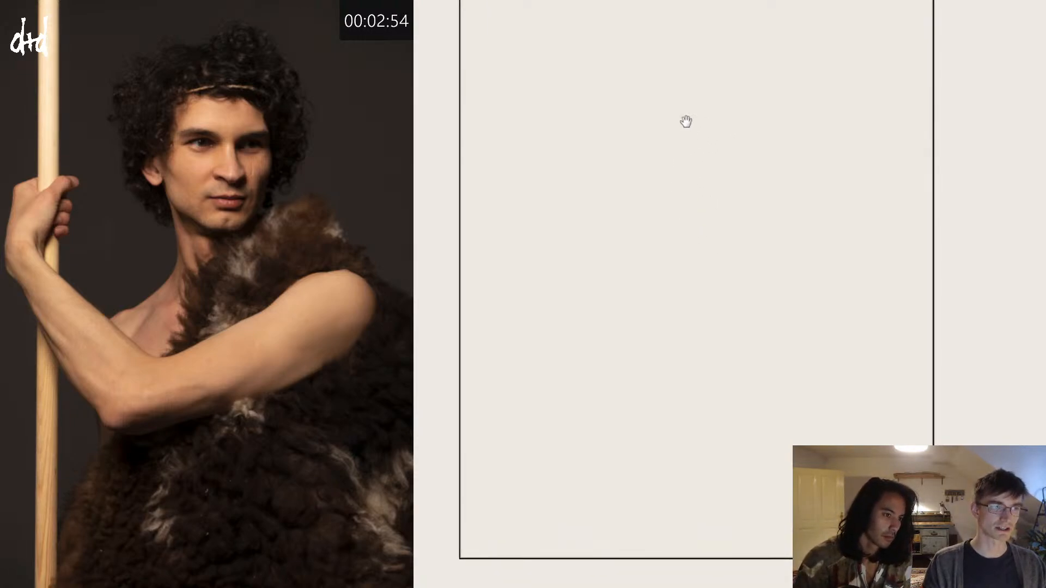
drag(668, 131, 647, 170)
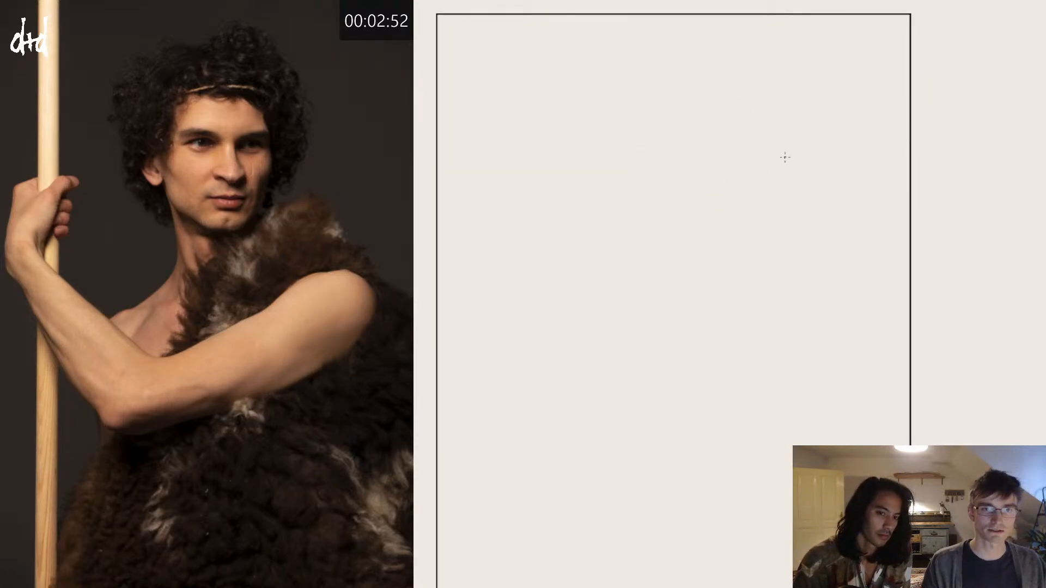
Step: Draw a round form for the near shoulder, with an inner curve marking where the upper arm begins
mouse_move(785, 157)
mouse_down()
mouse_move(810, 195)
mouse_move(727, 205)
mouse_up()
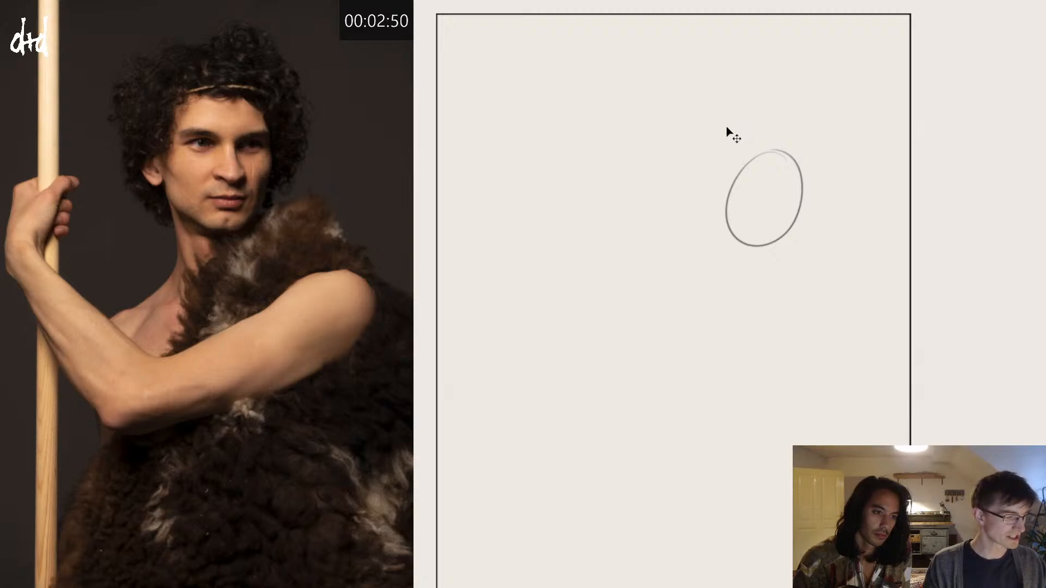
key(ctrl+z)
mouse_move(822, 195)
mouse_down()
mouse_move(849, 249)
mouse_move(773, 226)
mouse_up()
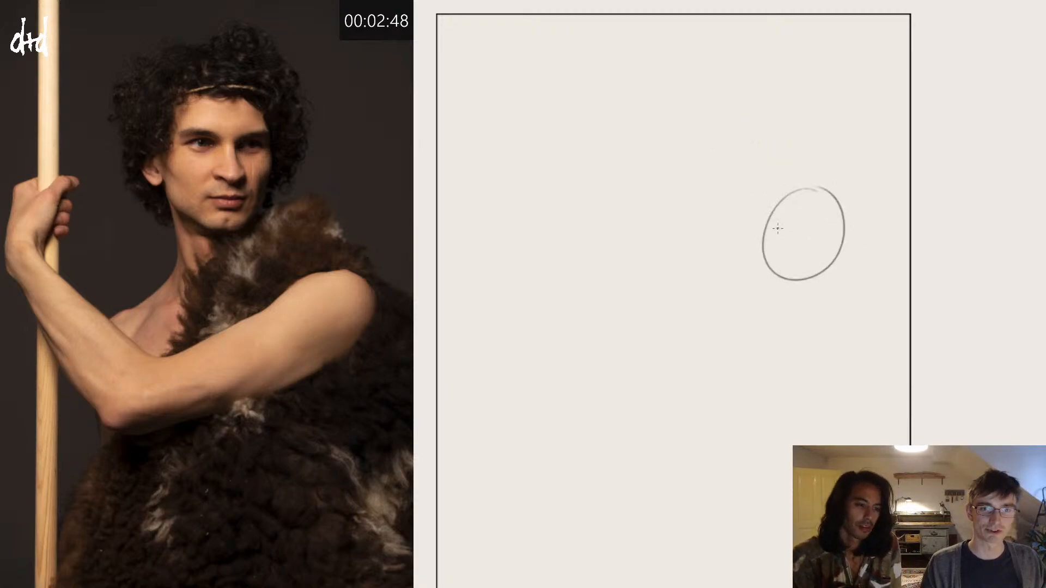
key(ctrl+z)
mouse_move(796, 175)
mouse_down()
mouse_move(752, 210)
mouse_move(791, 274)
mouse_up()
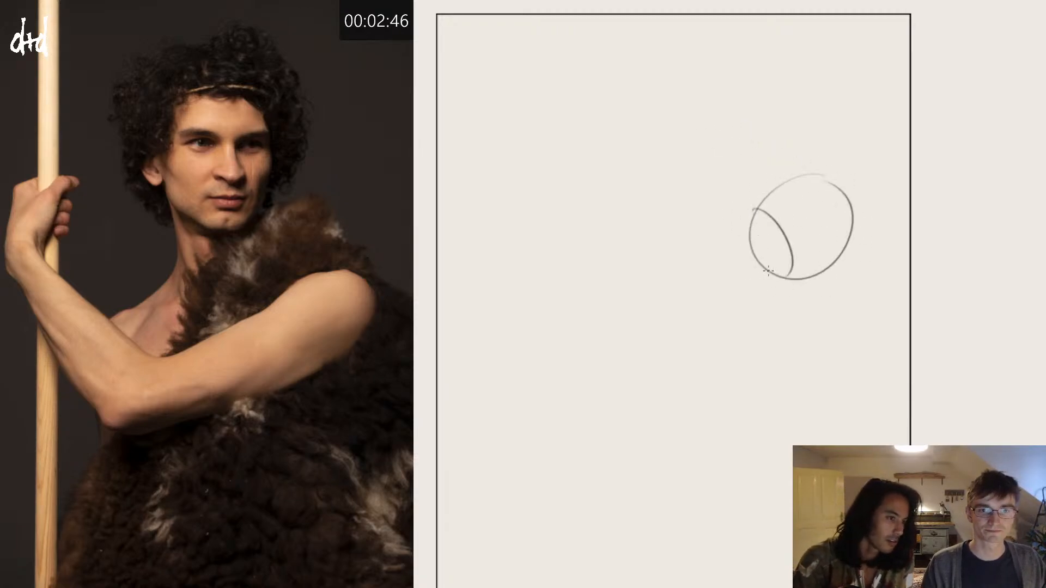
Step: Block in the upper arm as a cylinder slanting down from the shoulder to the elbow, with a curved end section
mouse_move(758, 210)
mouse_down()
mouse_move(606, 281)
mouse_move(656, 319)
mouse_move(645, 310)
mouse_move(785, 267)
mouse_up()
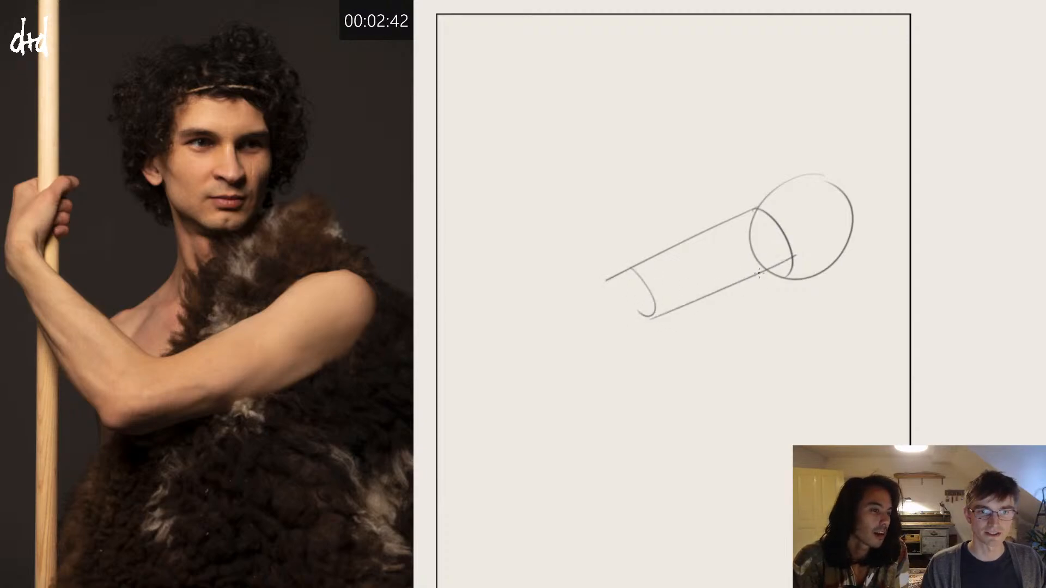
key(ctrl+z)
drag(662, 320, 786, 266)
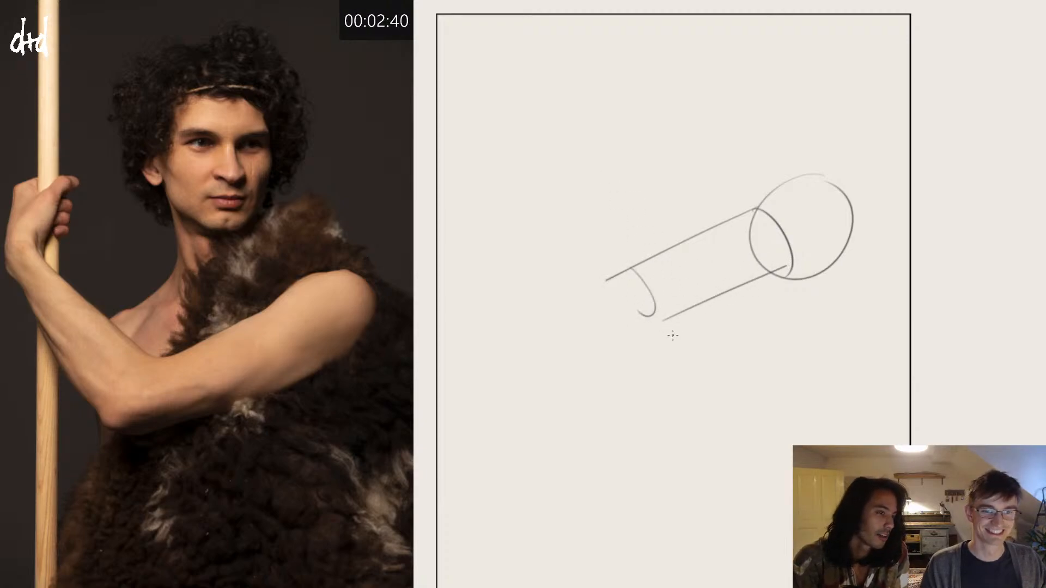
drag(669, 316, 624, 336)
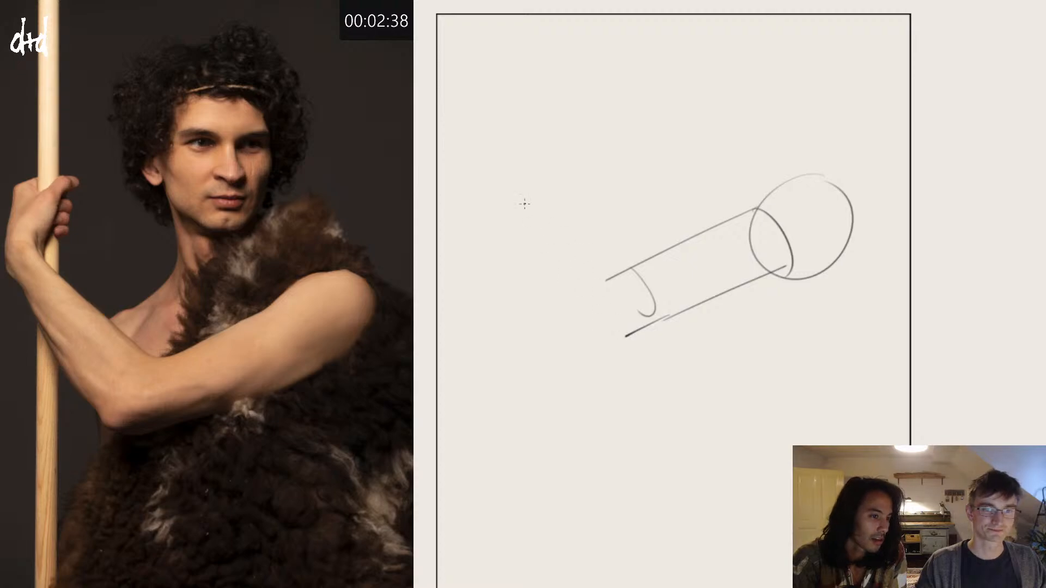
Step: Draw both sides of the forearm tapering up from the elbow to the wrist, with a small crease at the inner elbow
drag(511, 192, 624, 342)
mouse_move(511, 188)
mouse_down()
mouse_move(532, 167)
mouse_move(630, 291)
mouse_up()
key(ctrl+z)
drag(527, 166, 654, 304)
drag(625, 266, 644, 263)
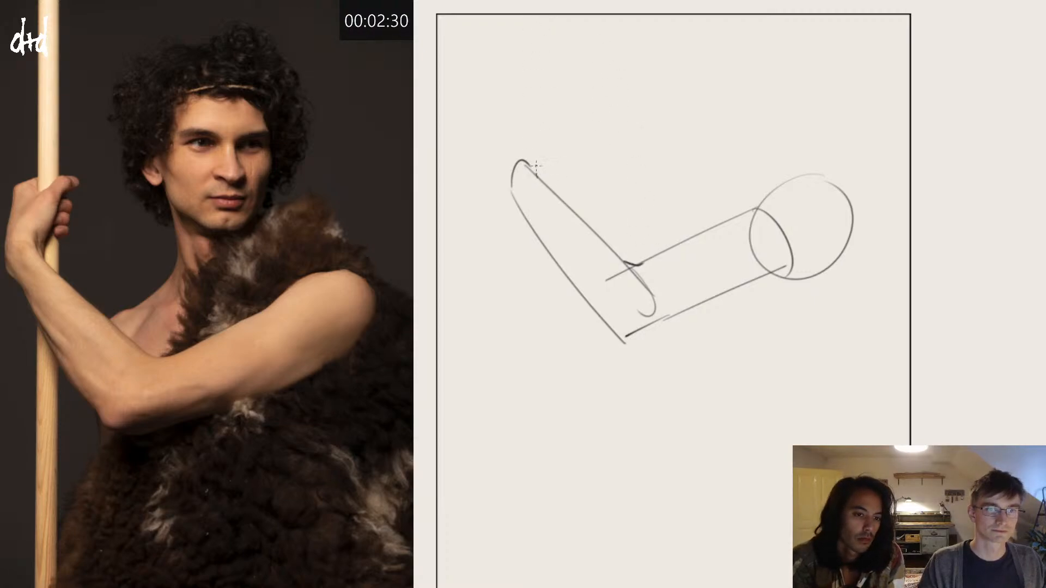
Step: Block in the raised hand above the wrist and add the thumb and curled fingers of its grip
drag(537, 176, 537, 148)
mouse_move(521, 102)
mouse_down()
mouse_move(501, 173)
mouse_move(511, 193)
mouse_up()
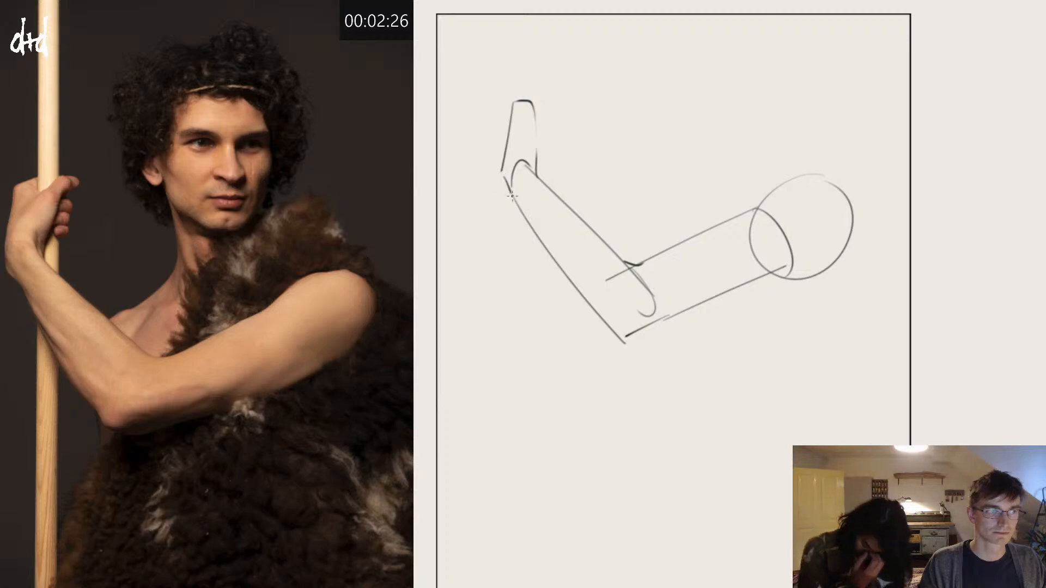
mouse_move(522, 143)
mouse_down()
mouse_move(565, 102)
mouse_move(545, 111)
mouse_move(550, 157)
mouse_move(548, 143)
mouse_move(538, 170)
mouse_up()
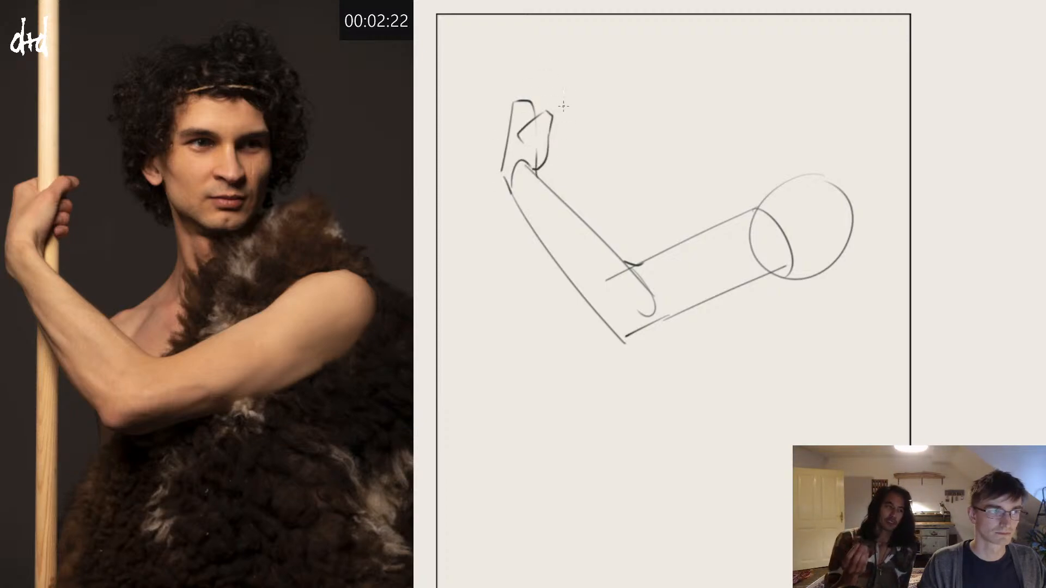
mouse_move(543, 111)
mouse_down()
mouse_move(551, 100)
mouse_move(557, 108)
mouse_move(549, 125)
mouse_move(560, 114)
mouse_move(532, 94)
mouse_move(545, 86)
mouse_move(567, 100)
mouse_move(547, 102)
mouse_move(547, 153)
mouse_up()
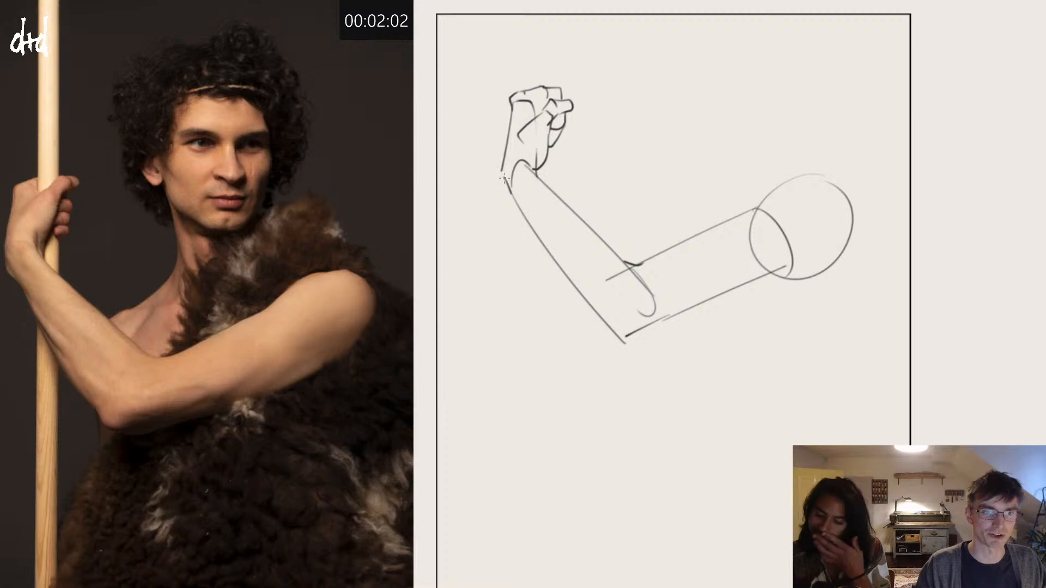
Step: Round off the wrist corners and darken the forearm's inner contour from the wrist to the elbow crease
drag(505, 178, 510, 198)
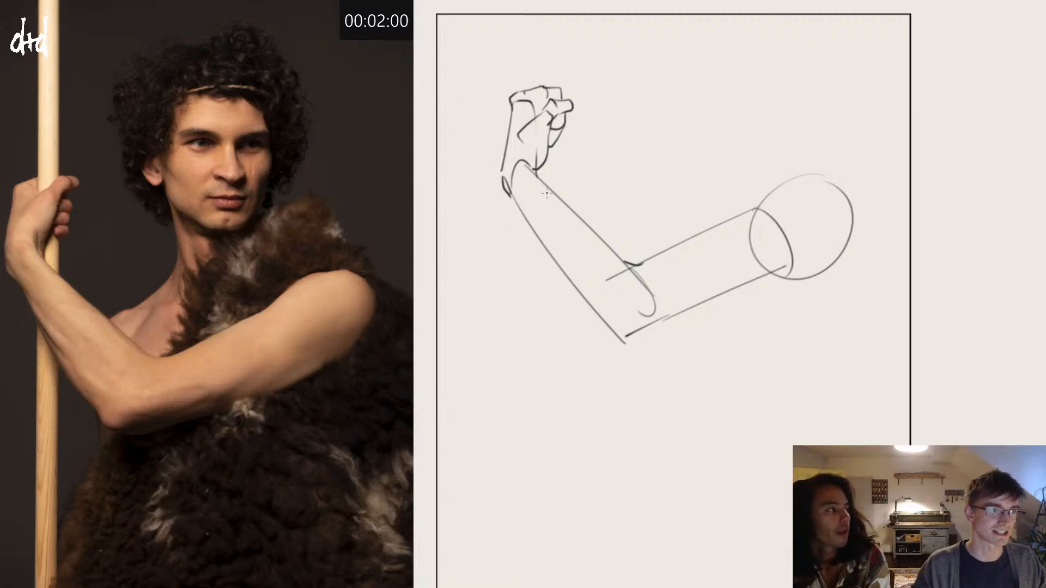
drag(535, 164, 542, 182)
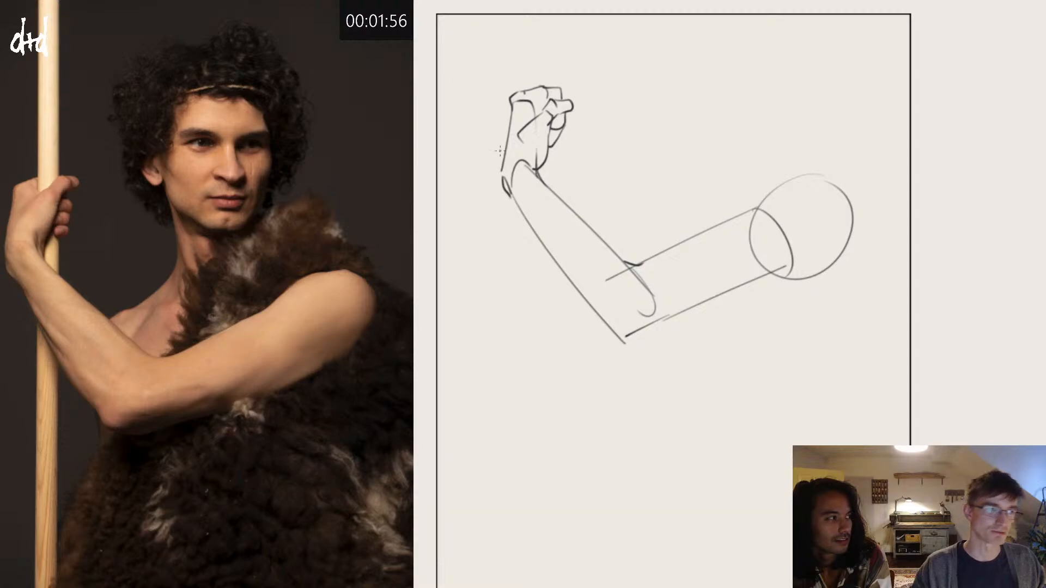
mouse_move(541, 182)
mouse_down()
mouse_move(633, 259)
mouse_move(610, 245)
mouse_move(618, 254)
mouse_up()
key(ctrl+z)
key(ctrl+z)
drag(542, 181, 626, 260)
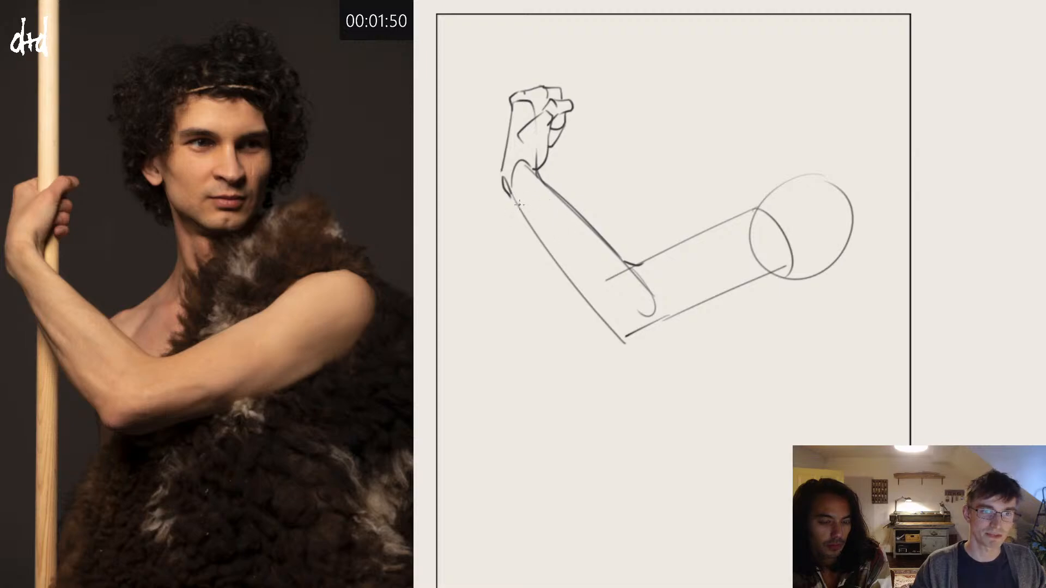
Step: Darken the forearm's outer contour from the wrist down and round off the point of the elbow
drag(505, 188, 567, 261)
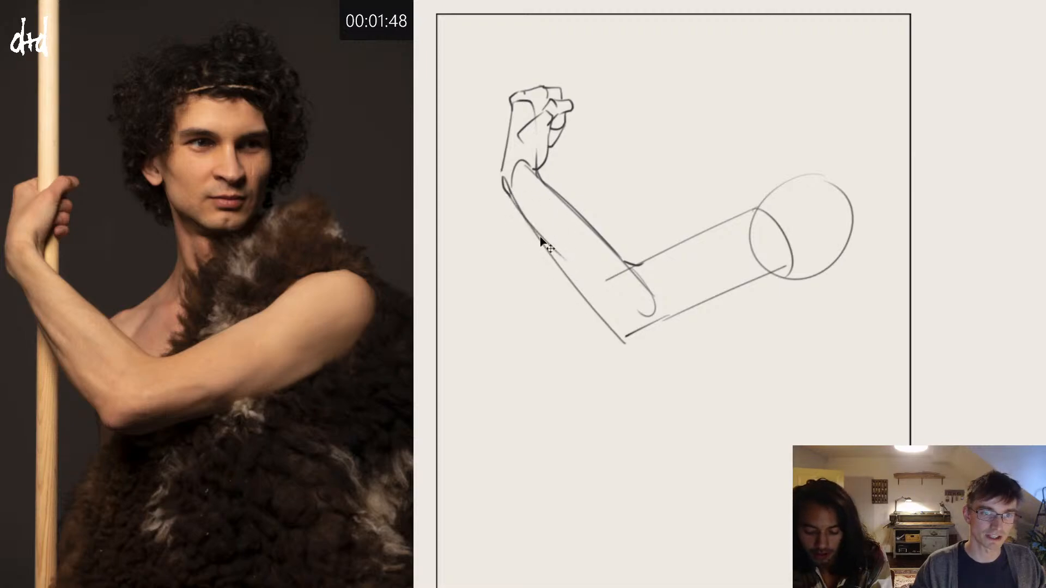
drag(510, 191, 570, 263)
drag(523, 214, 580, 286)
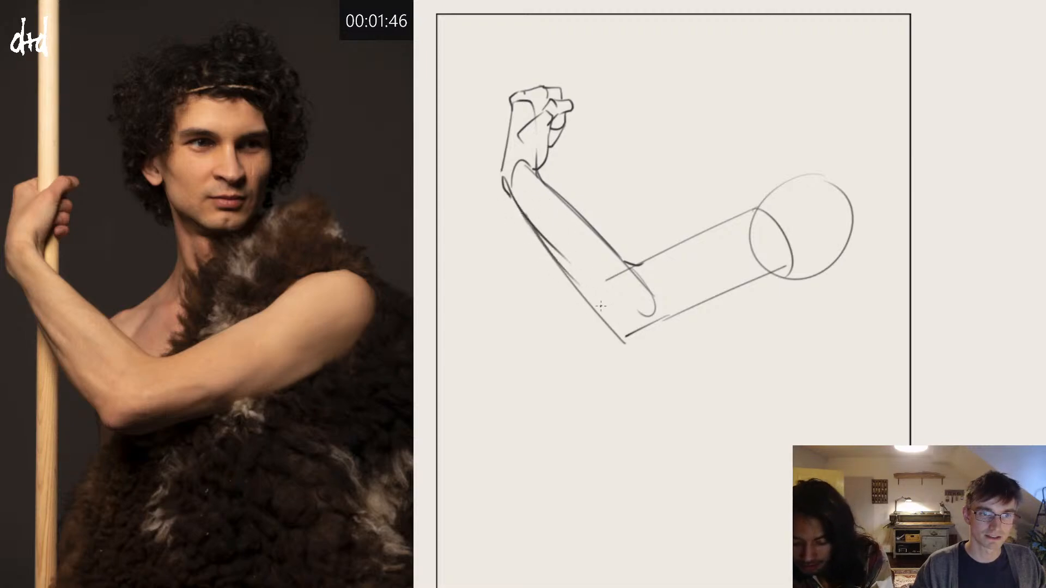
key(ctrl+z)
drag(521, 212, 593, 302)
key(ctrl+z)
mouse_move(524, 216)
mouse_down()
mouse_move(627, 346)
mouse_move(671, 318)
mouse_up()
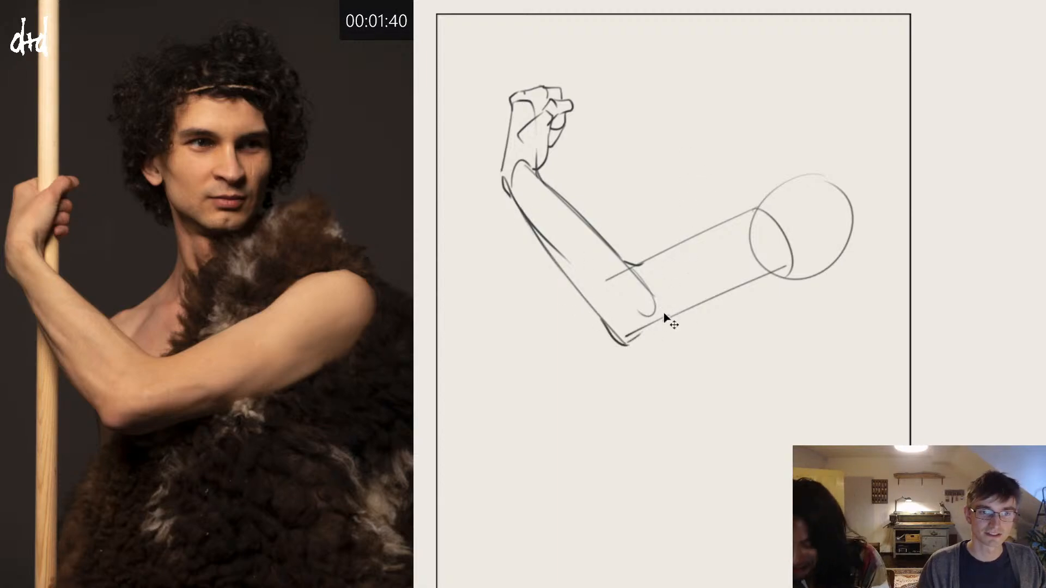
key(ctrl+z)
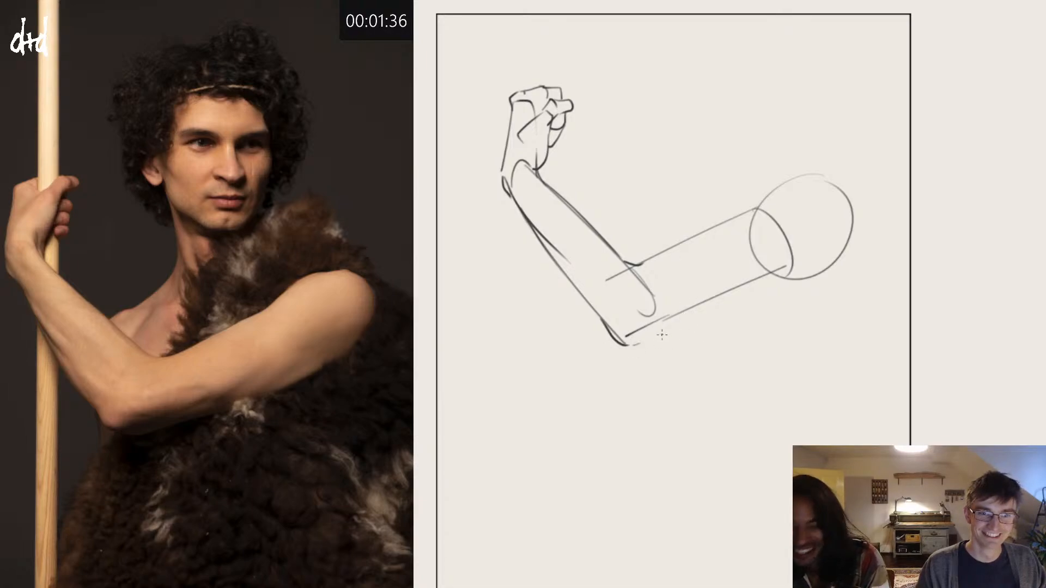
Step: Outline the upper arm's underside and its upper contour over the shoulder muscle, with short lines marking the muscle divisions
mouse_move(840, 249)
mouse_down()
mouse_move(760, 304)
mouse_move(631, 328)
mouse_move(762, 296)
mouse_move(666, 321)
mouse_move(729, 302)
mouse_move(621, 345)
mouse_up()
key(ctrl+z)
key(ctrl+z)
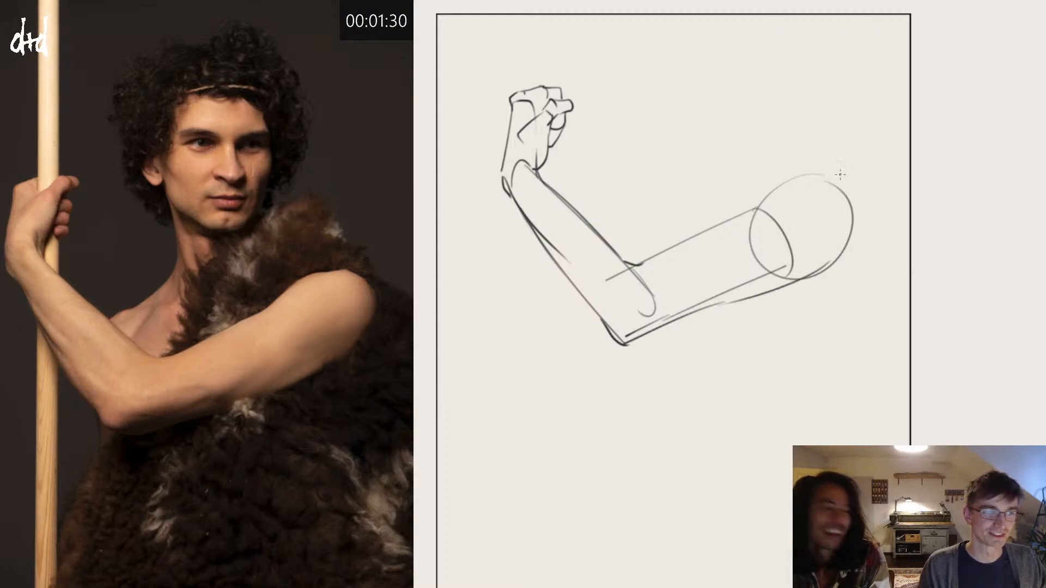
drag(833, 166, 638, 265)
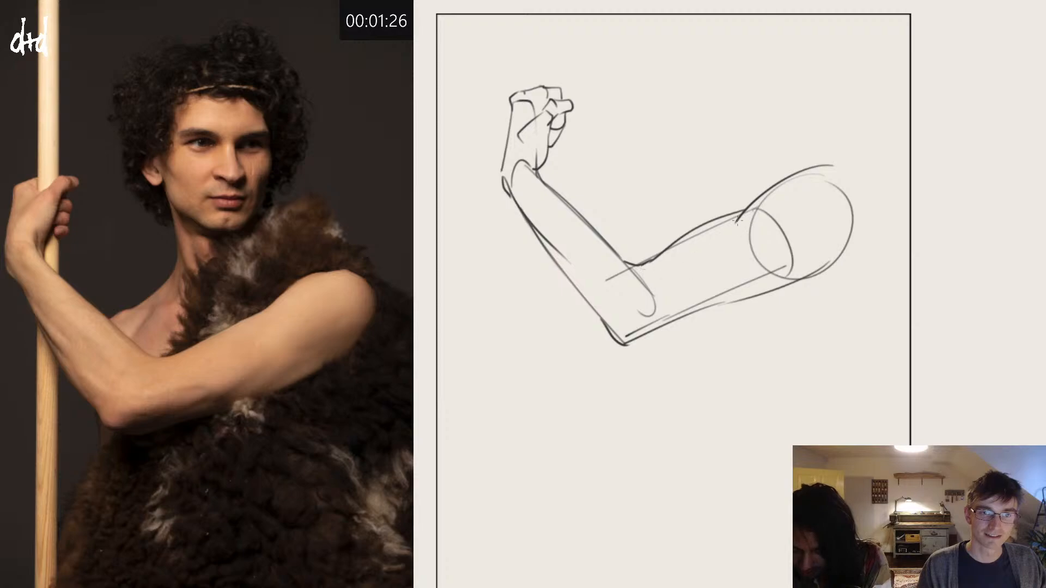
mouse_move(737, 221)
mouse_down()
mouse_move(717, 252)
mouse_move(664, 269)
mouse_up()
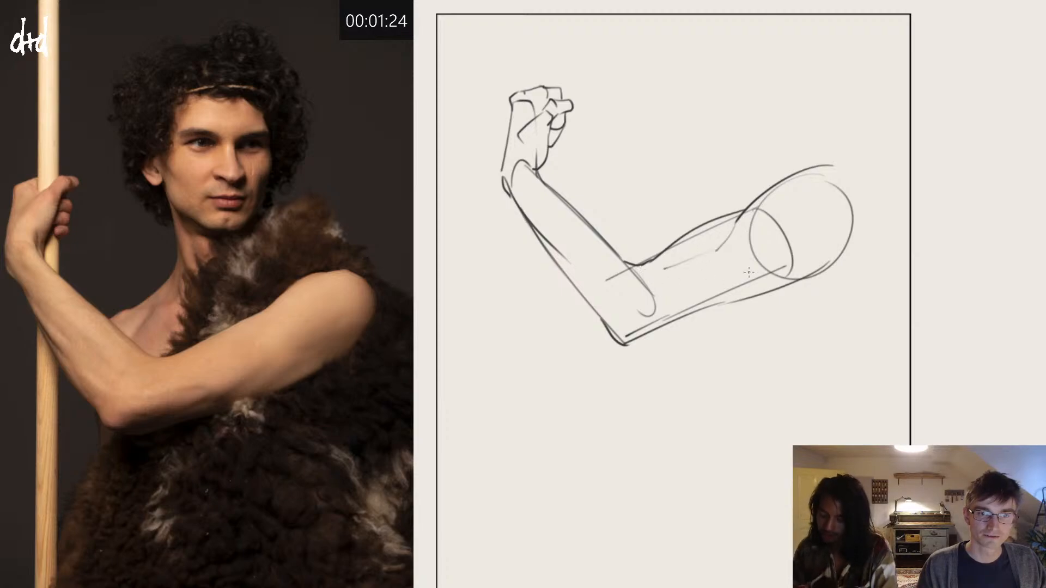
Step: Add muscle division lines to the upper arm above the elbow, and mark the shoulder's lower and rear edges
mouse_move(736, 246)
mouse_down()
mouse_move(790, 266)
mouse_move(846, 255)
mouse_up()
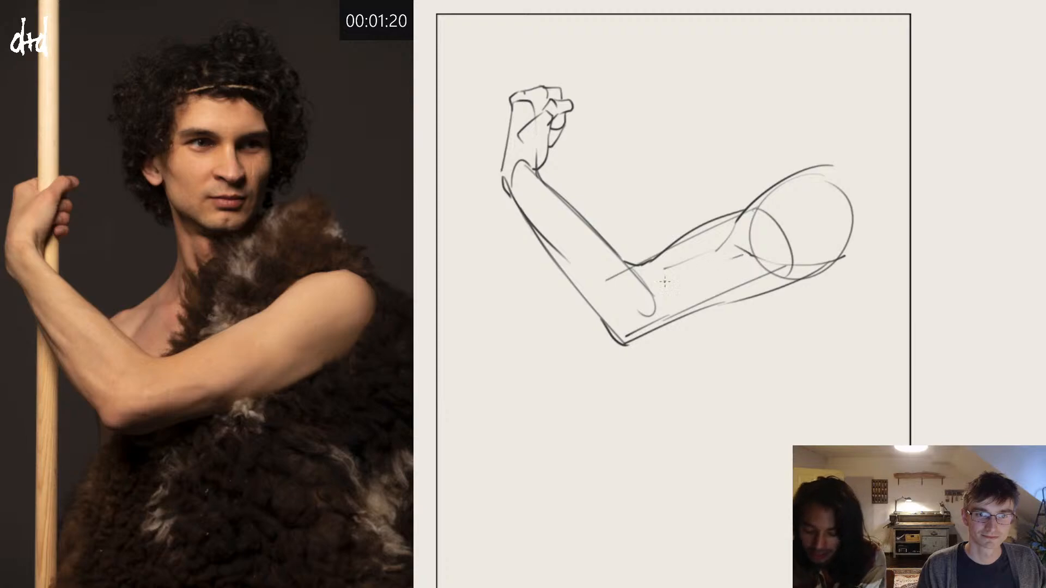
mouse_move(748, 262)
mouse_down()
mouse_move(683, 293)
mouse_move(727, 284)
mouse_move(646, 334)
mouse_move(714, 300)
mouse_up()
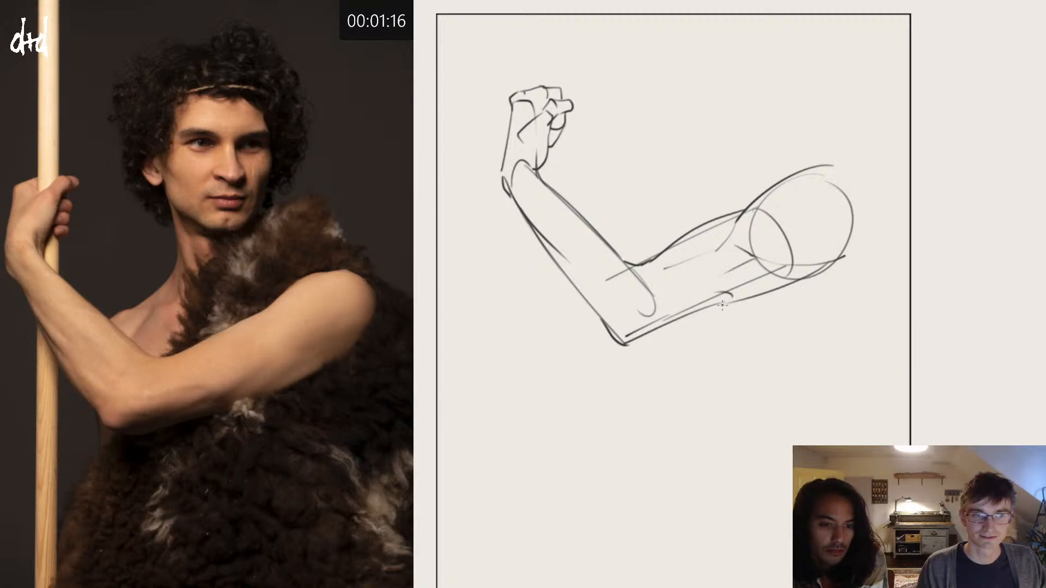
key(ctrl+z)
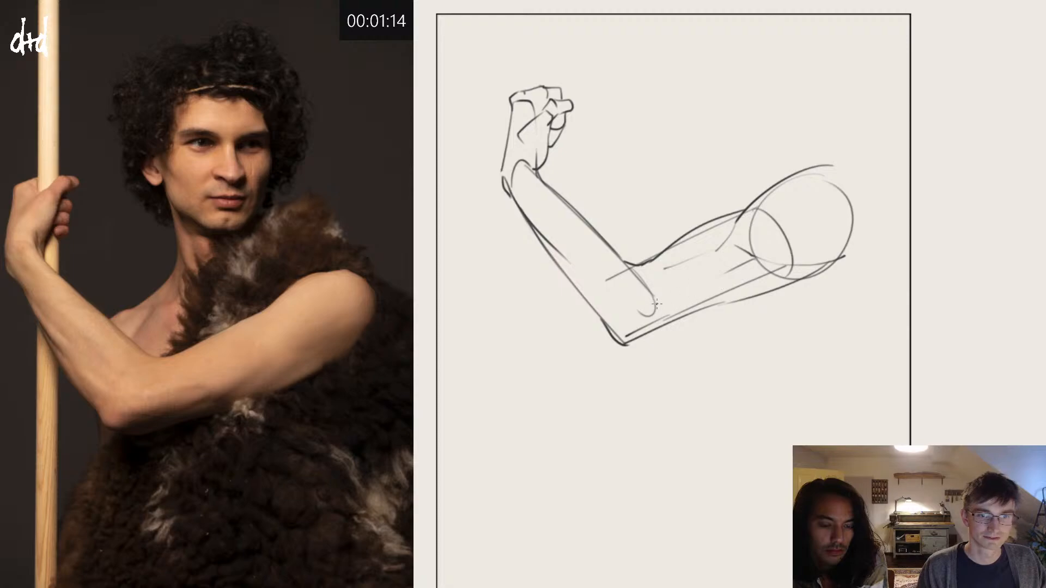
mouse_move(657, 304)
mouse_down()
mouse_move(785, 266)
mouse_move(709, 275)
mouse_move(685, 292)
mouse_move(685, 316)
mouse_up()
key(ctrl+z)
key(ctrl+z)
drag(729, 291, 678, 312)
drag(757, 300, 719, 309)
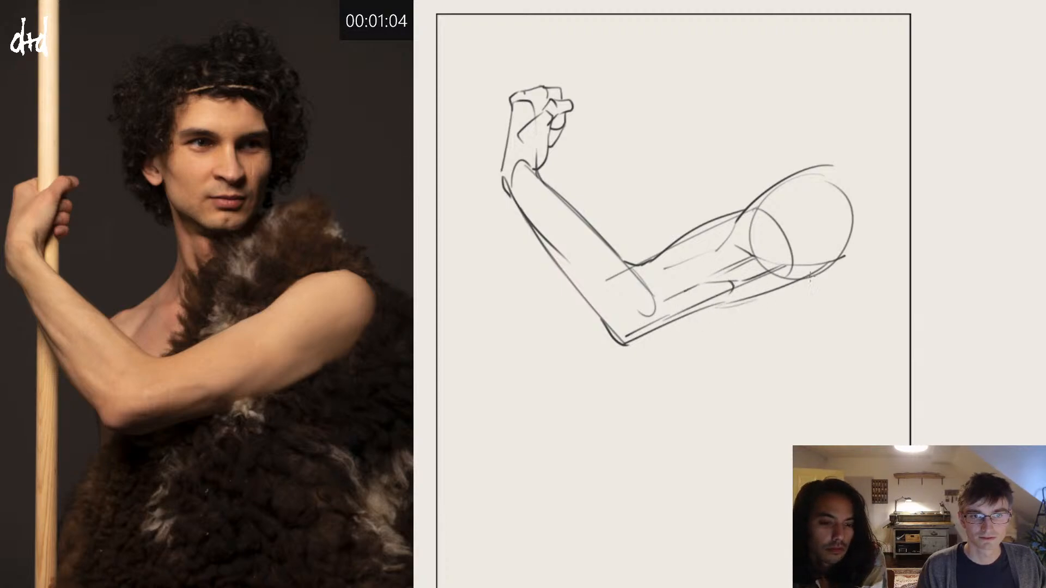
drag(809, 286, 844, 273)
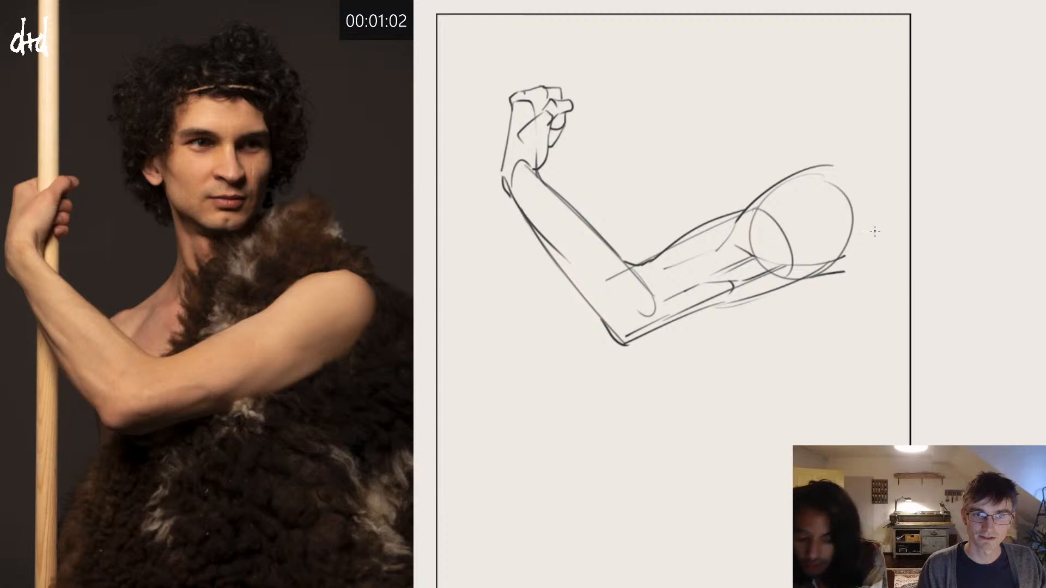
drag(877, 209, 855, 266)
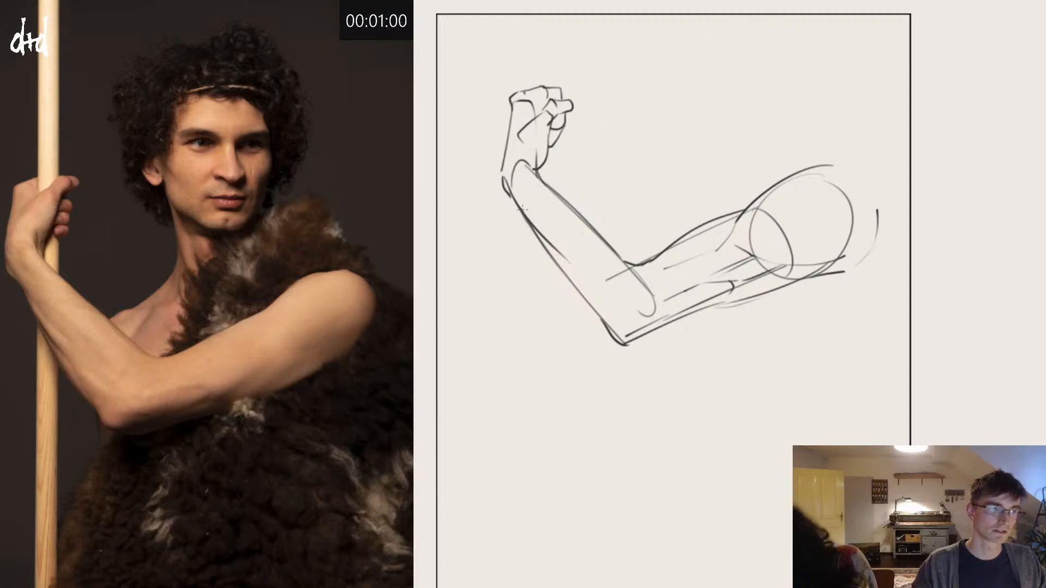
Step: Redraw the forearm's outer contour as a fuller curve toward the elbow and add a muscle line inside it
mouse_move(523, 213)
mouse_down()
mouse_move(590, 316)
mouse_move(616, 329)
mouse_up()
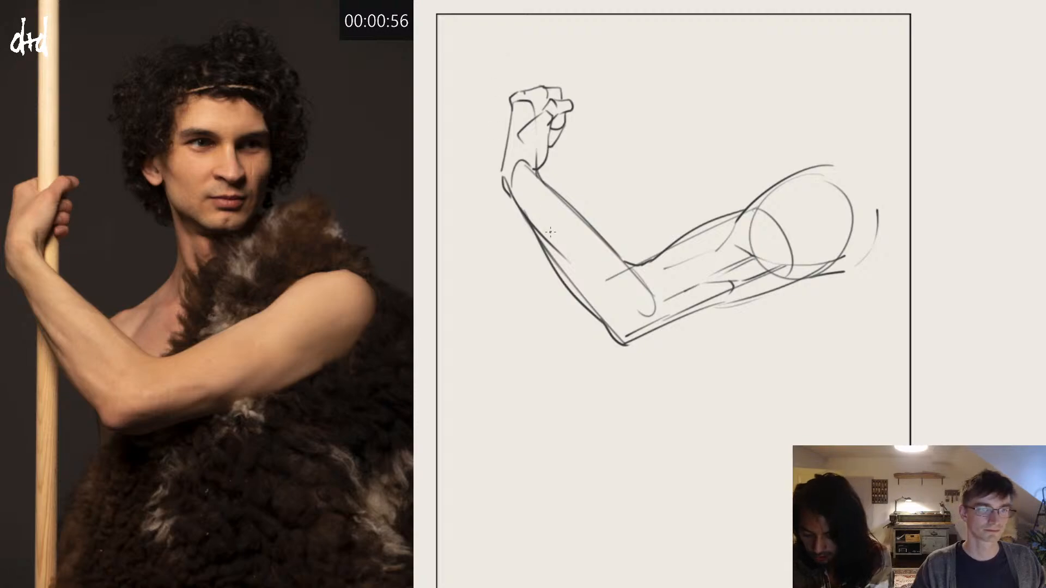
drag(548, 246, 587, 283)
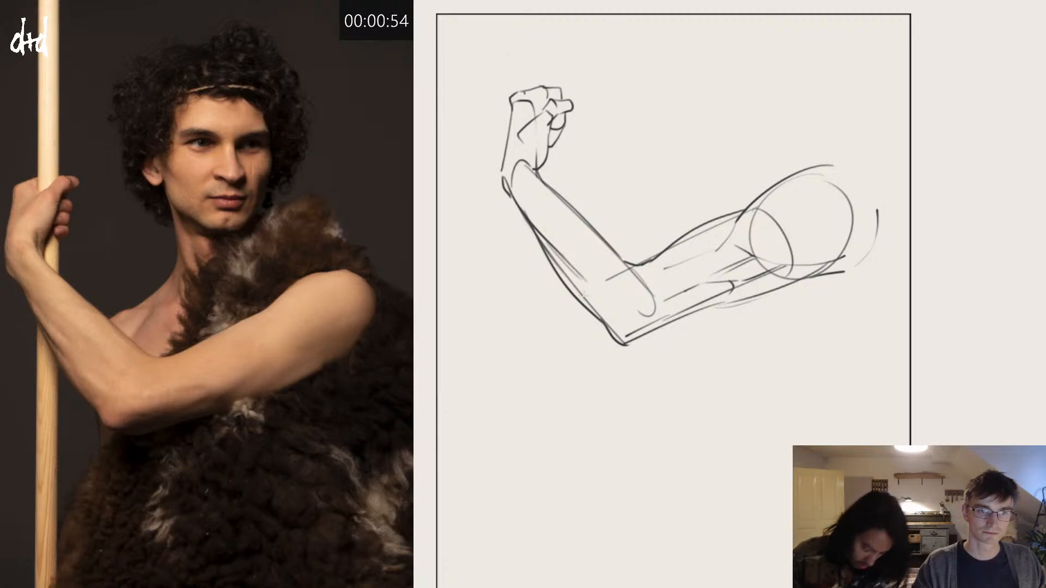
mouse_move(552, 251)
mouse_down()
mouse_move(598, 298)
mouse_move(547, 246)
mouse_move(593, 312)
mouse_up()
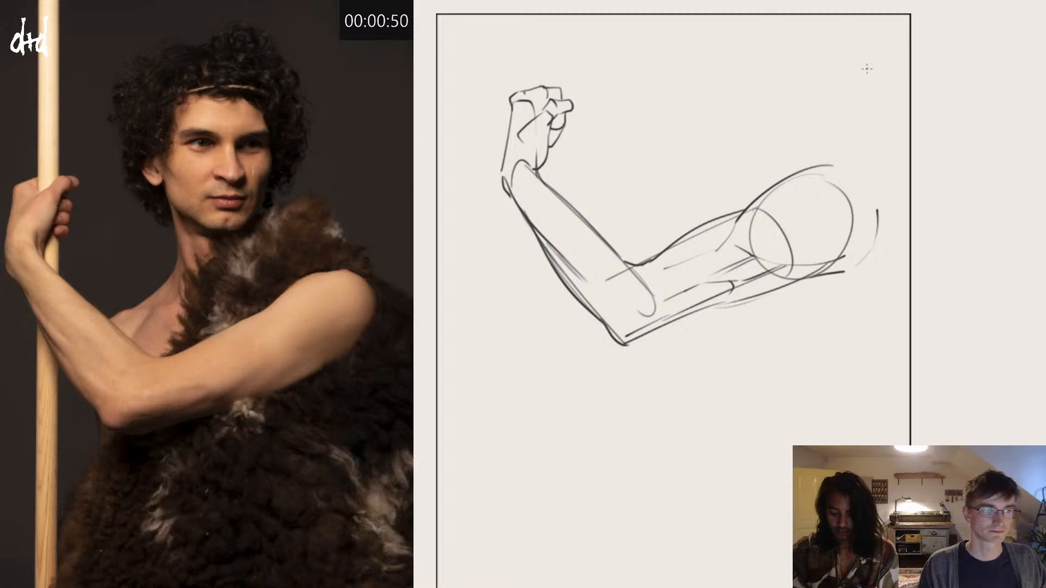
Step: Hatch the shadow where the shoulder muscle meets the upper arm and along the biceps down to the elbow crease
drag(776, 188, 731, 246)
mouse_move(756, 203)
mouse_down()
mouse_move(729, 240)
mouse_move(771, 198)
mouse_move(730, 242)
mouse_move(760, 221)
mouse_move(733, 244)
mouse_move(765, 235)
mouse_move(740, 247)
mouse_up()
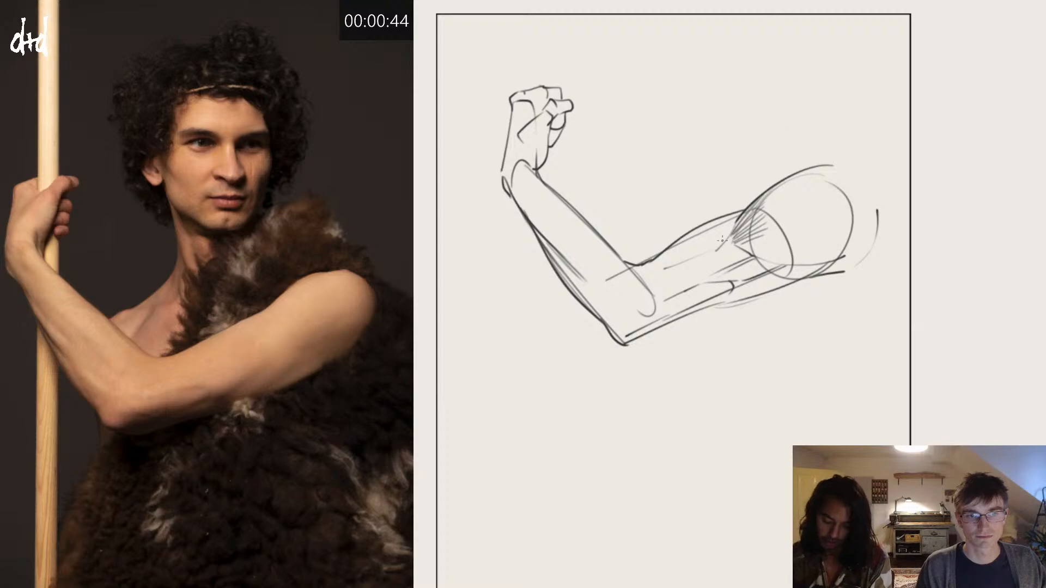
mouse_move(672, 249)
mouse_down()
mouse_move(642, 268)
mouse_move(644, 283)
mouse_up()
drag(724, 245, 675, 262)
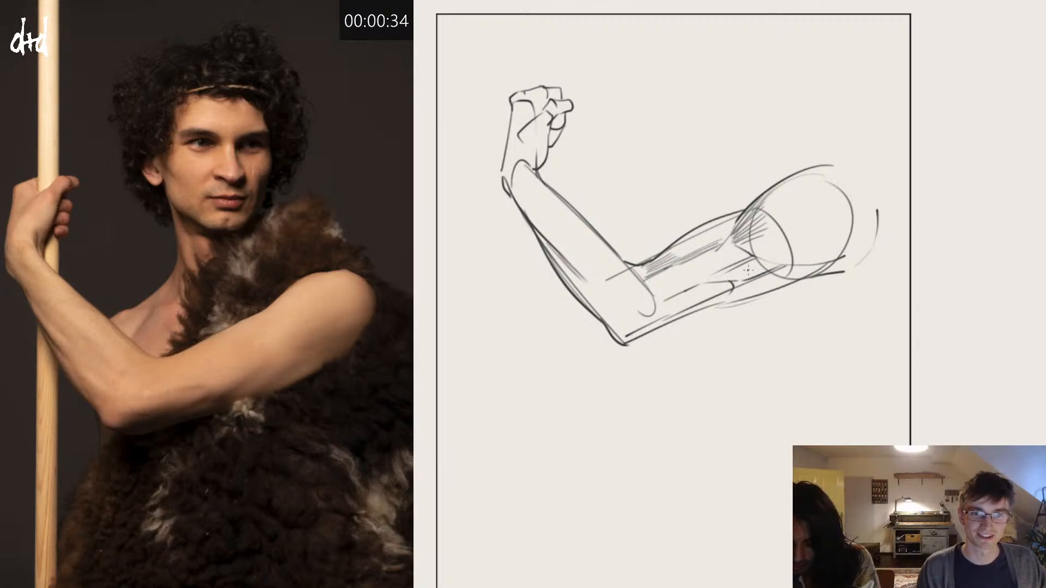
Step: Hatch the band between the biceps and triceps, with light strokes inside the elbow
mouse_move(760, 268)
mouse_down()
mouse_move(697, 294)
mouse_move(675, 297)
mouse_move(700, 278)
mouse_move(677, 287)
mouse_up()
mouse_move(726, 265)
mouse_down()
mouse_move(669, 290)
mouse_move(656, 283)
mouse_move(700, 282)
mouse_move(647, 282)
mouse_move(675, 272)
mouse_move(674, 291)
mouse_move(638, 306)
mouse_move(666, 288)
mouse_move(621, 303)
mouse_up()
key(ctrl+z)
drag(635, 297, 611, 300)
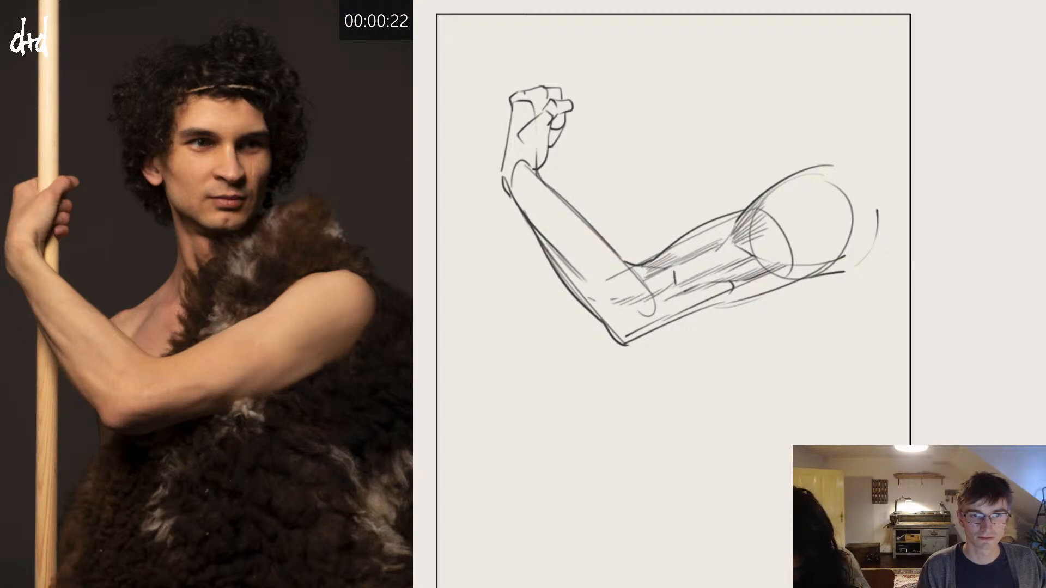
Step: Shade the underside of the upper arm with long parallel strokes from the shoulder to the elbow
drag(724, 295, 632, 339)
drag(711, 298, 627, 341)
drag(823, 262, 739, 300)
drag(789, 277, 685, 325)
drag(736, 295, 674, 324)
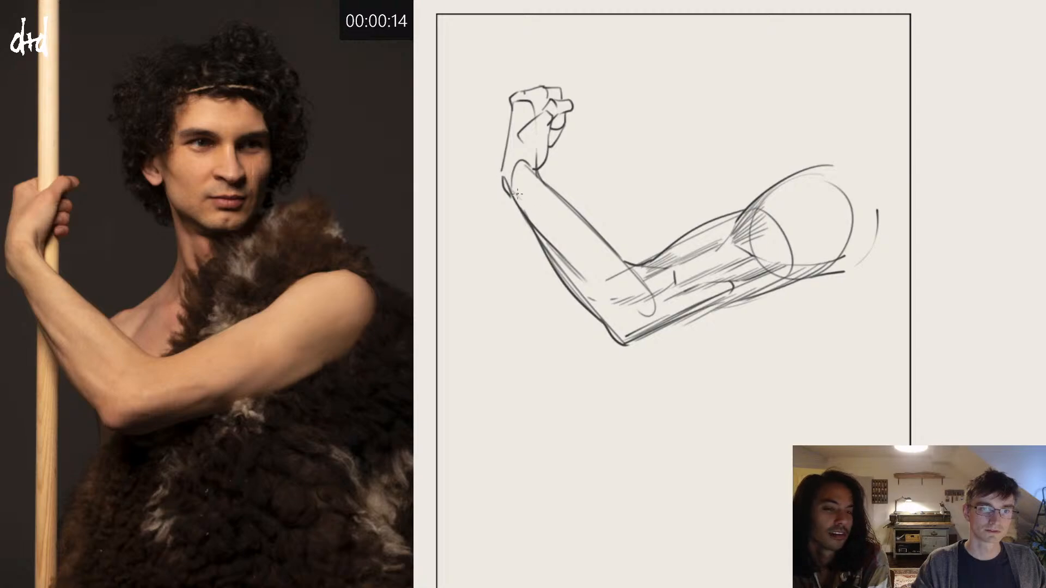
Step: Reinforce the wrist and back of the hand, shade the palm's heel, and add the lowest curled finger
drag(506, 182, 536, 216)
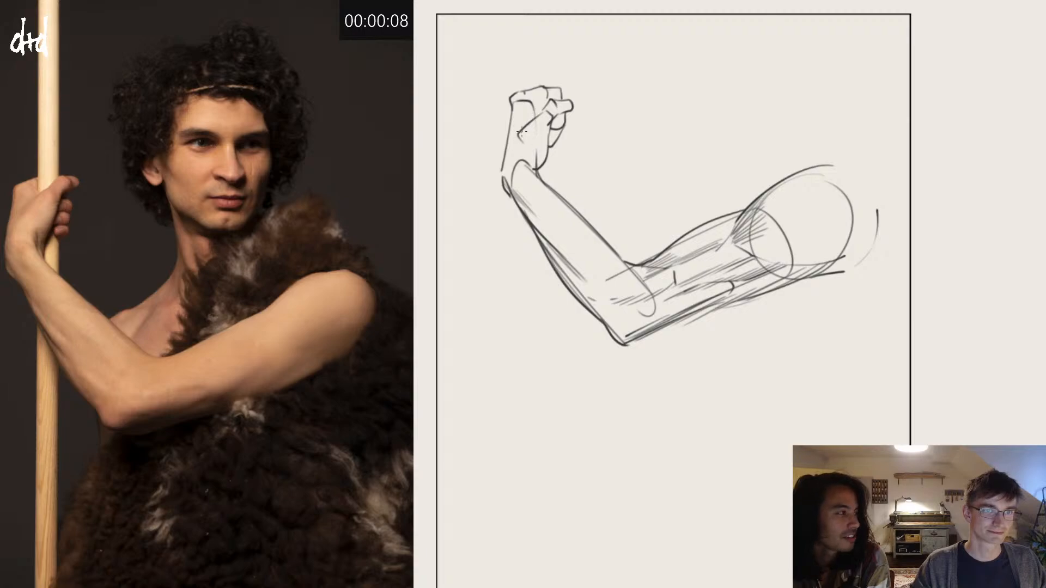
drag(522, 136, 516, 151)
drag(524, 136, 518, 151)
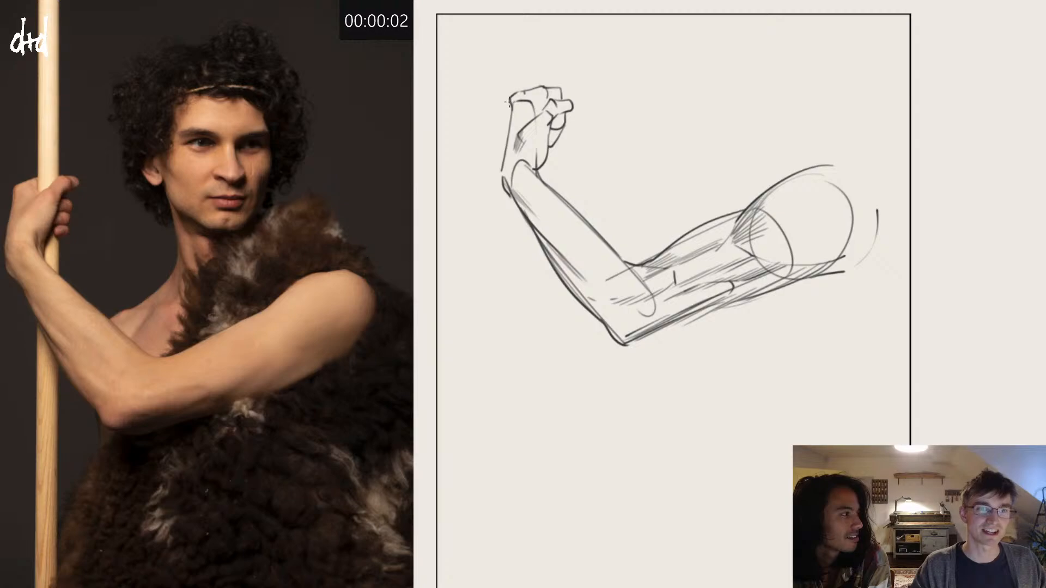
drag(510, 101, 508, 118)
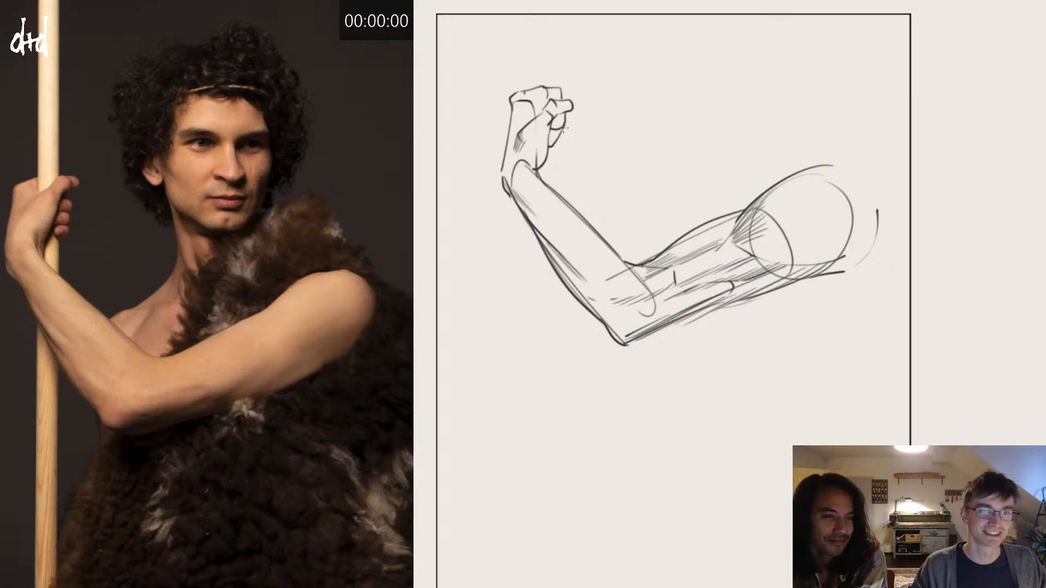
drag(559, 141, 548, 153)
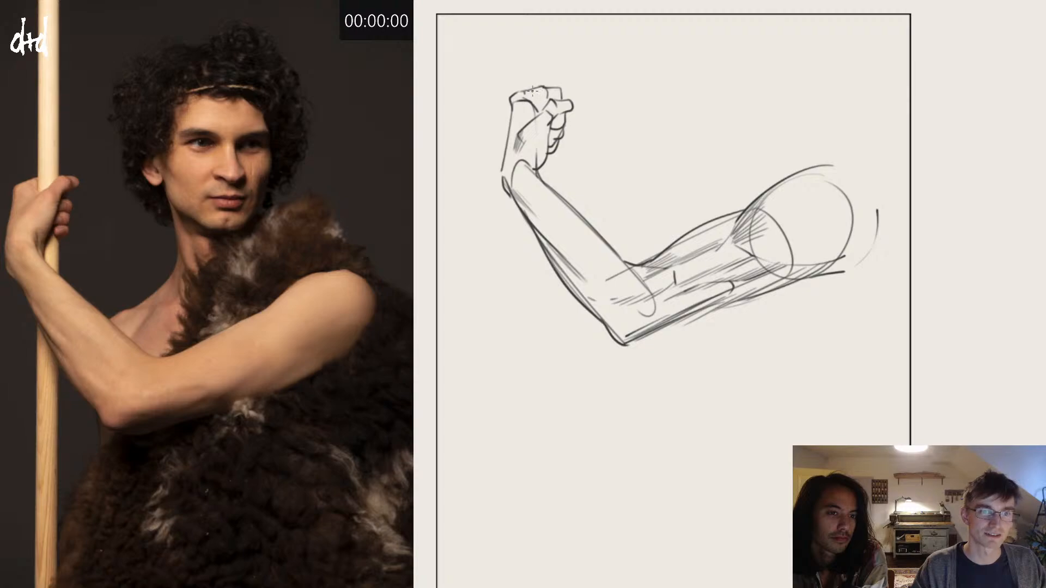
Step: Define the knuckles and draw the staff as a cylinder above the fist, continuing its edge below the hand
mouse_move(532, 91)
mouse_down()
mouse_move(539, 108)
mouse_move(550, 101)
mouse_up()
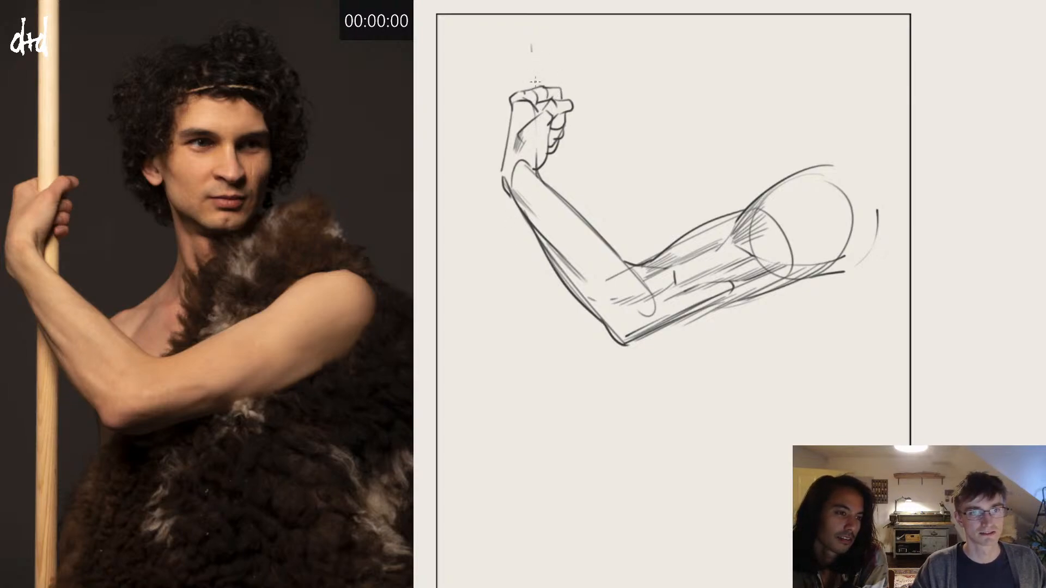
drag(531, 52, 538, 122)
mouse_move(533, 45)
mouse_down()
mouse_move(554, 41)
mouse_move(557, 98)
mouse_up()
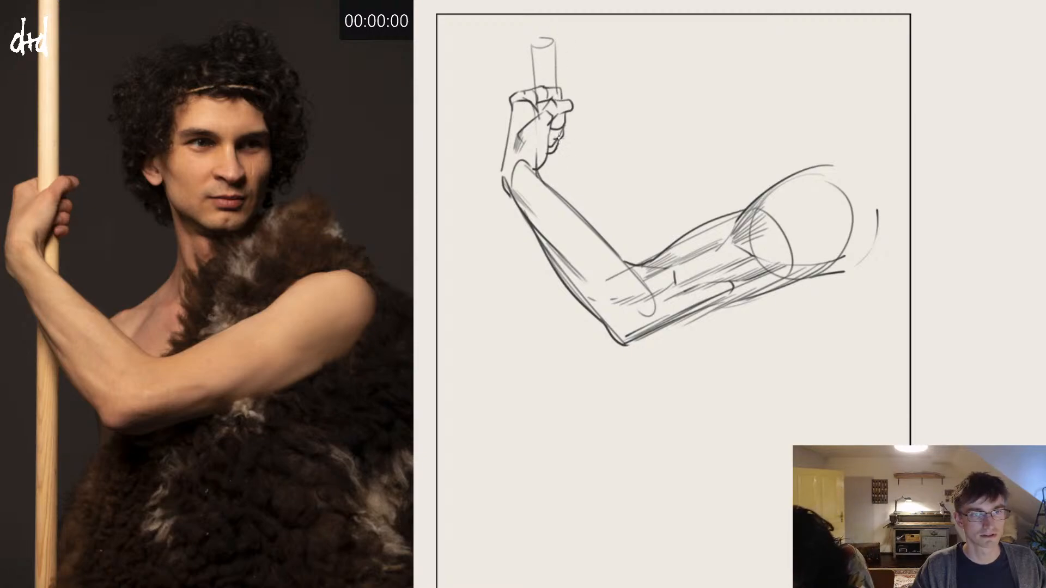
mouse_move(557, 140)
mouse_down()
mouse_move(560, 154)
mouse_move(543, 149)
mouse_move(557, 194)
mouse_up()
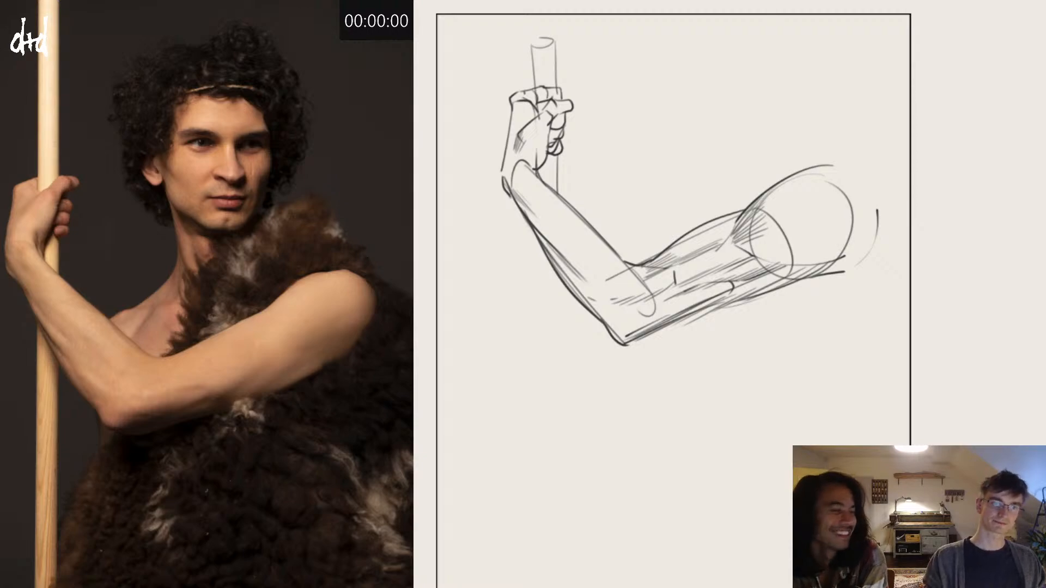
Step: Hatch the forearm lengthwise from its middle down to the elbow
drag(561, 237, 603, 280)
drag(582, 253, 628, 302)
drag(594, 289, 633, 308)
drag(610, 299, 623, 305)
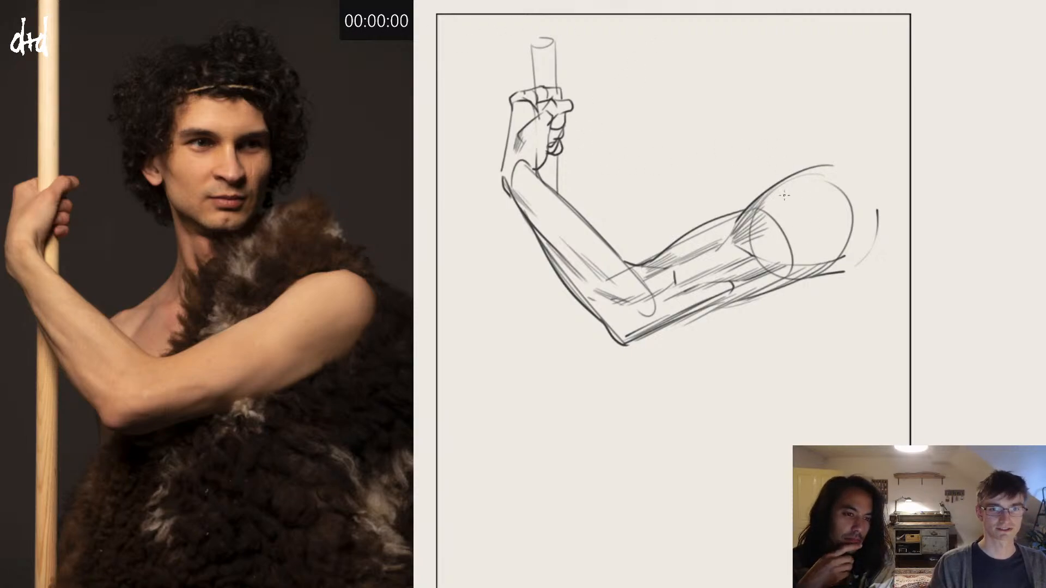
Step: Darken the rounded shoulder contour, erase the stray lines above and behind it, and hatch the shoulder's form
mouse_move(769, 184)
mouse_down()
mouse_move(825, 182)
mouse_move(806, 275)
mouse_up()
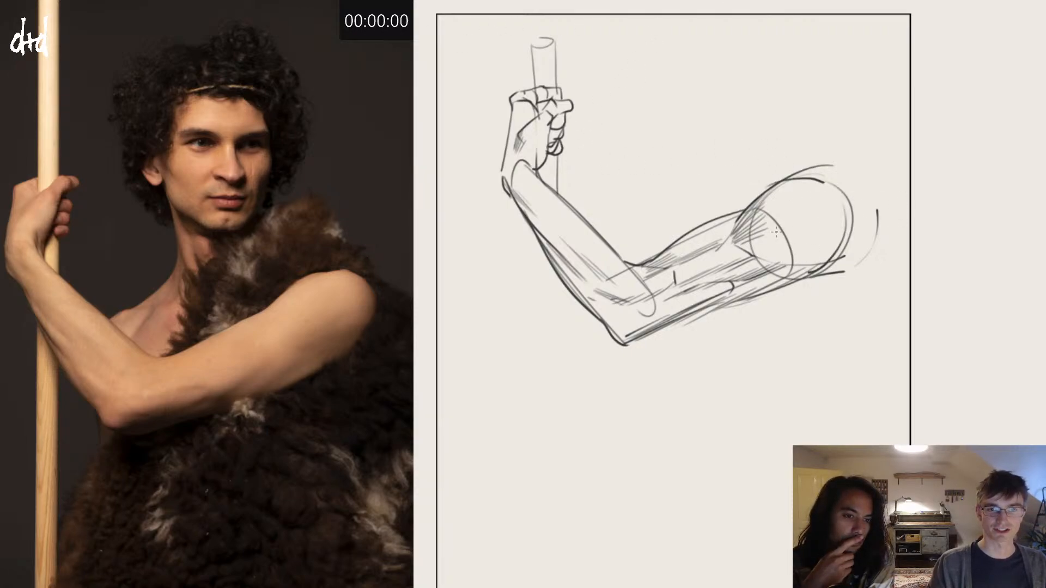
drag(835, 163, 793, 174)
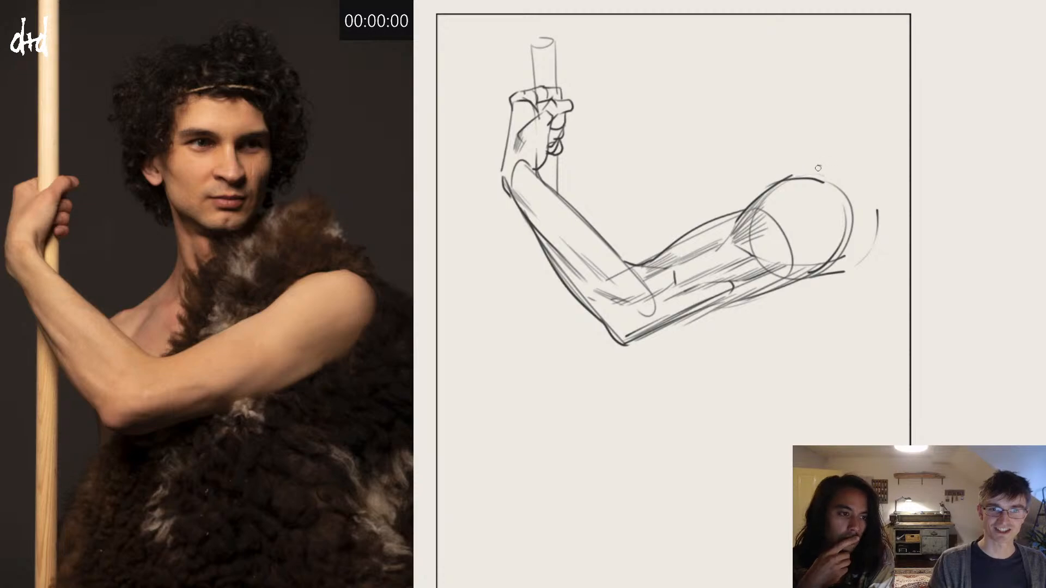
drag(885, 206, 869, 253)
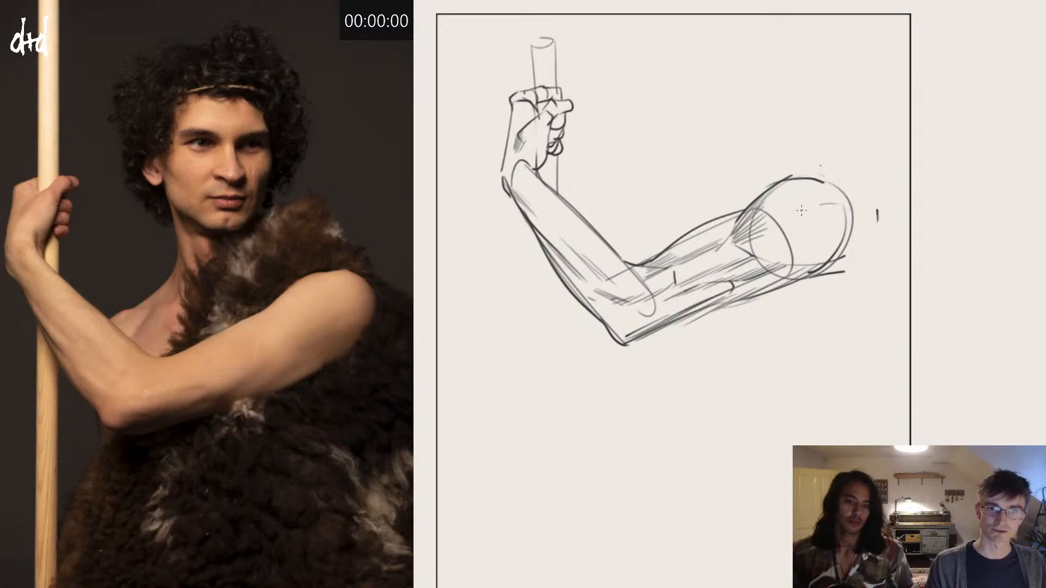
mouse_move(808, 210)
mouse_down()
mouse_move(839, 205)
mouse_move(791, 226)
mouse_up()
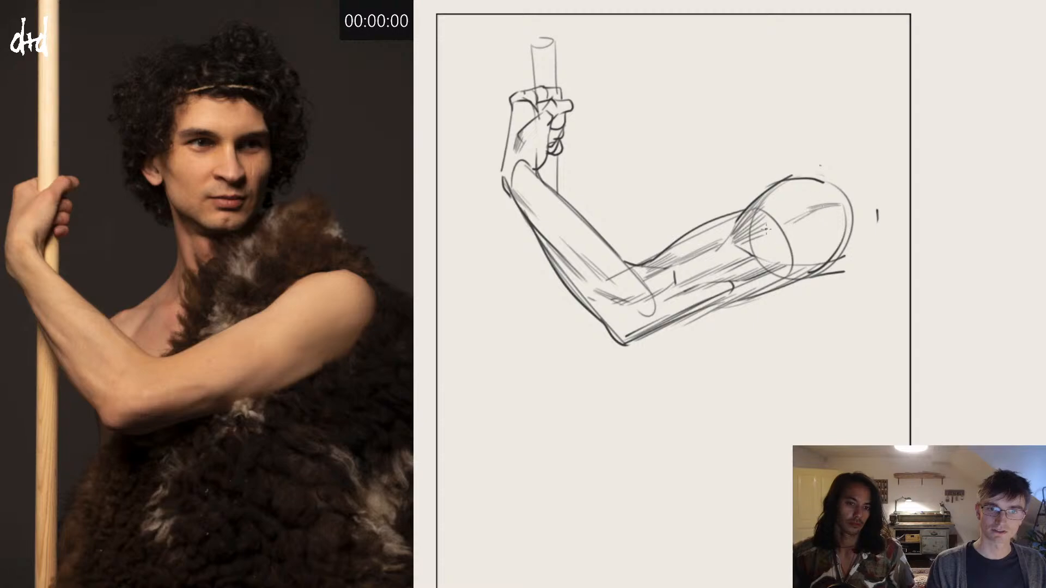
mouse_move(814, 180)
mouse_down()
mouse_move(780, 189)
mouse_move(830, 196)
mouse_move(807, 189)
mouse_up()
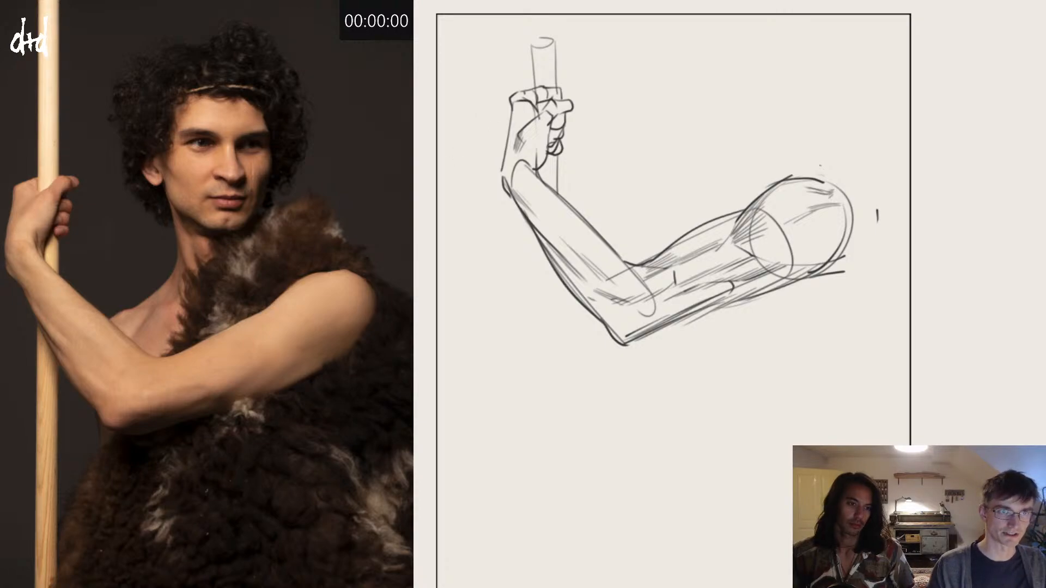
Step: Clear the arm sketch and advance the reference photos to the spear-holding figure with the tiger skin
key(Delete)
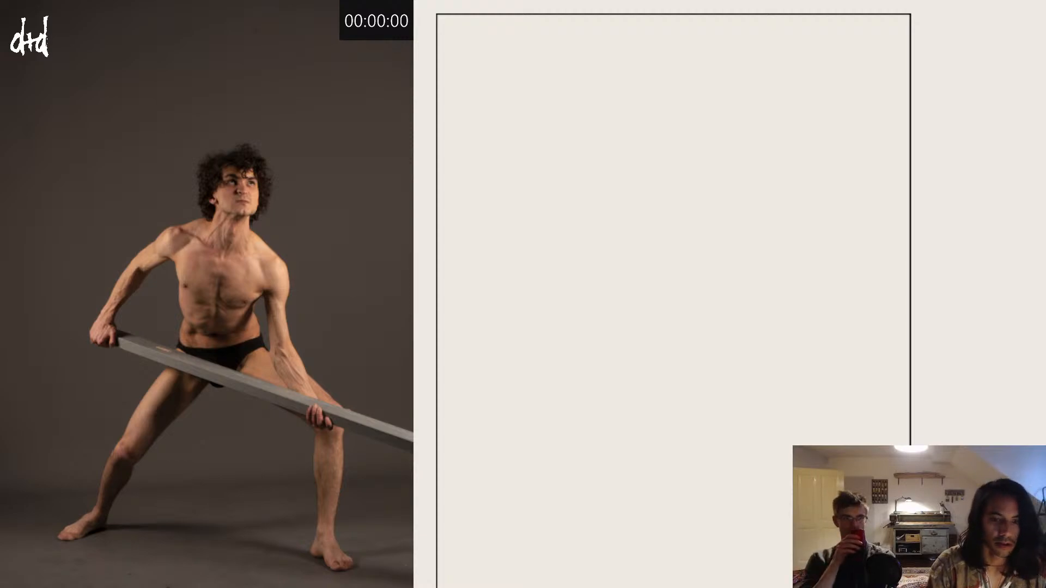
click(356, 550)
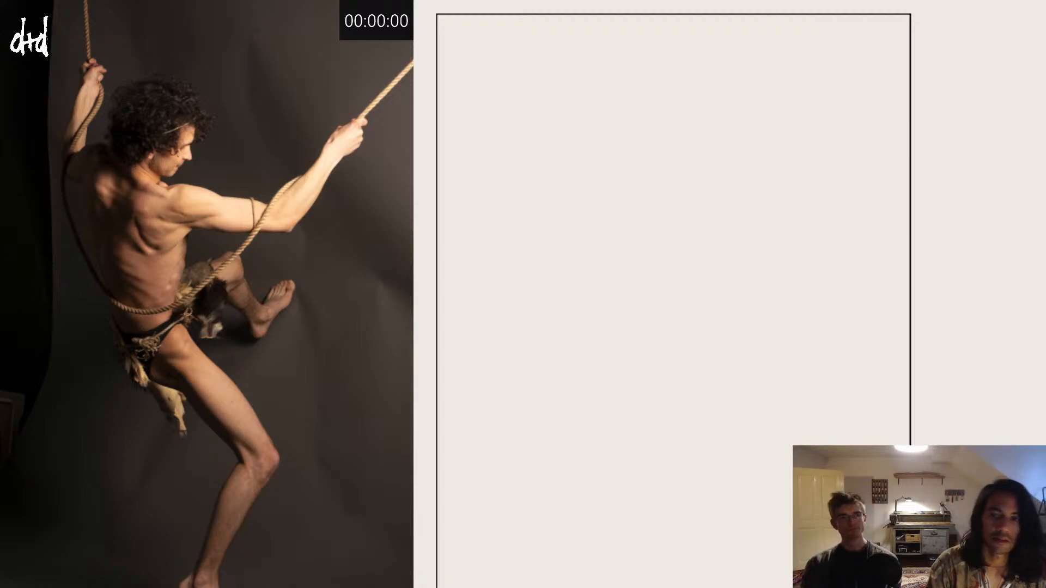
click(271, 296)
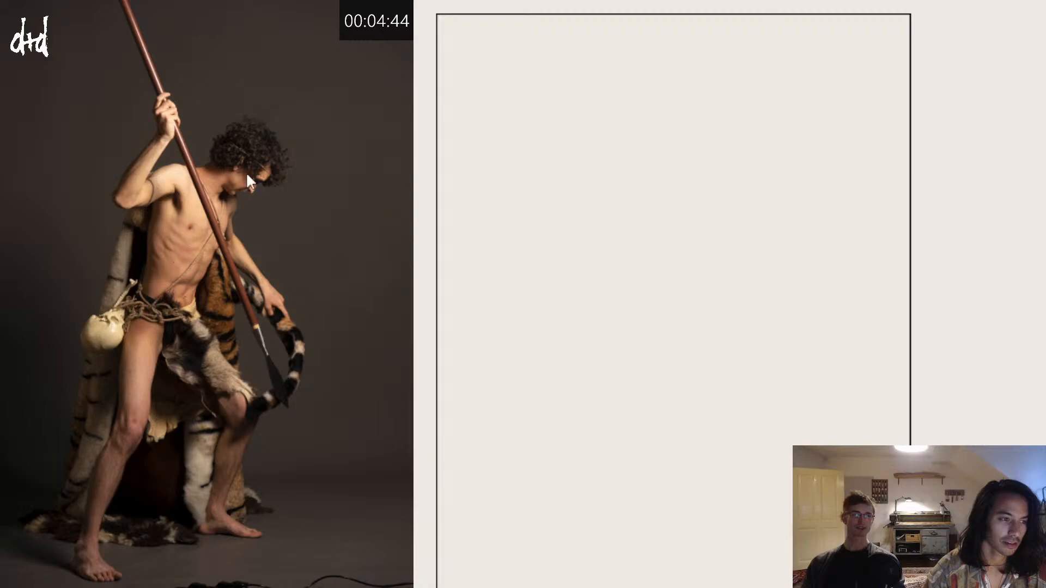
Step: Block in the head, torso, shoulder line and raised bent arm with a thick translucent grey brush, undoing misplaced strokes
drag(721, 123, 716, 120)
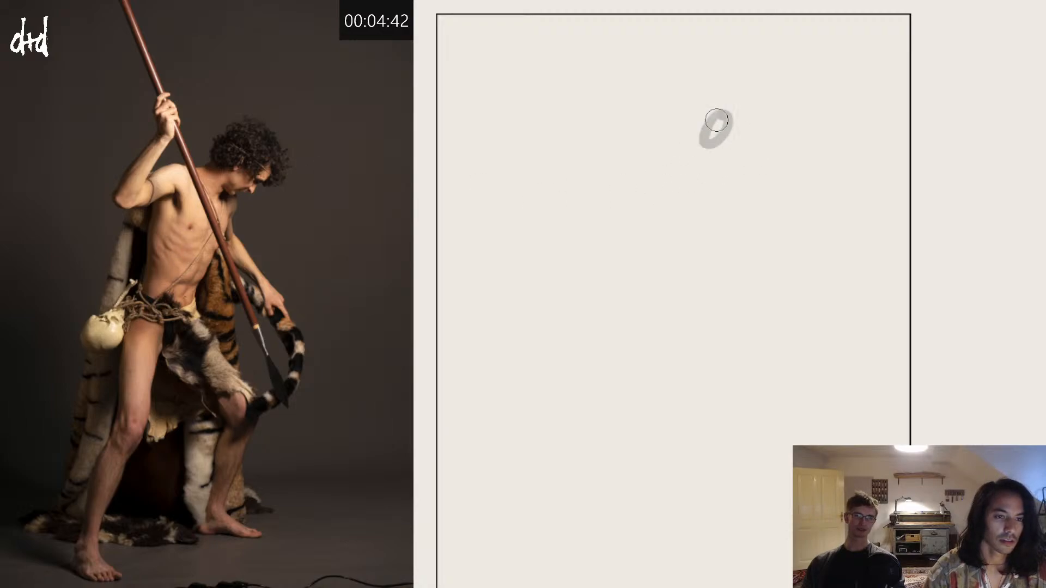
key(ctrl+z)
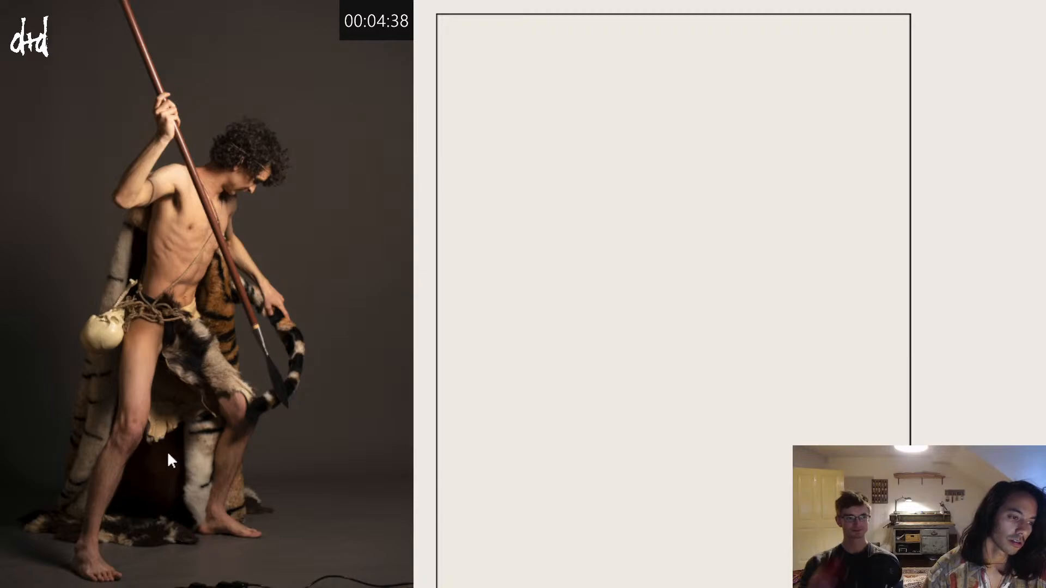
mouse_move(729, 133)
mouse_down()
mouse_move(743, 124)
mouse_move(736, 118)
mouse_move(721, 167)
mouse_move(675, 222)
mouse_move(691, 211)
mouse_up()
key(ctrl+z)
key(bracketright)
key(bracketright)
key(bracketright)
key(ctrl+z)
mouse_move(714, 174)
mouse_down()
mouse_move(670, 218)
mouse_move(686, 156)
mouse_move(670, 219)
mouse_move(716, 168)
mouse_move(652, 148)
mouse_move(681, 149)
mouse_move(634, 169)
mouse_move(664, 114)
mouse_move(648, 136)
mouse_move(653, 124)
mouse_move(671, 103)
mouse_up()
key(ctrl+z)
key(bracketleft)
key(bracketleft)
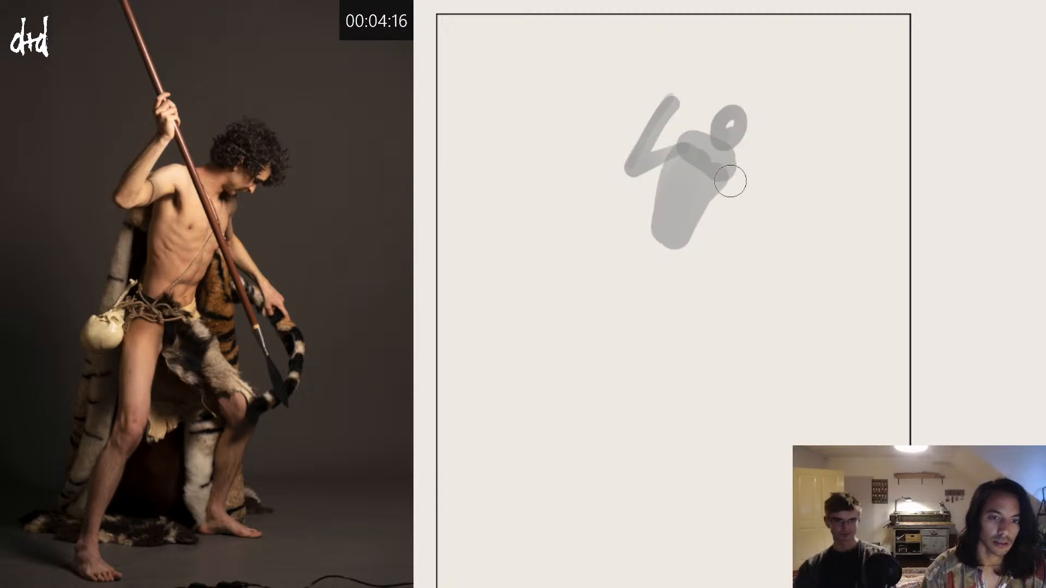
Step: Block in the lowered arm reaching forward and build up the head's mass around the face
mouse_move(730, 181)
mouse_down()
mouse_move(737, 199)
mouse_move(785, 221)
mouse_up()
drag(743, 123, 745, 148)
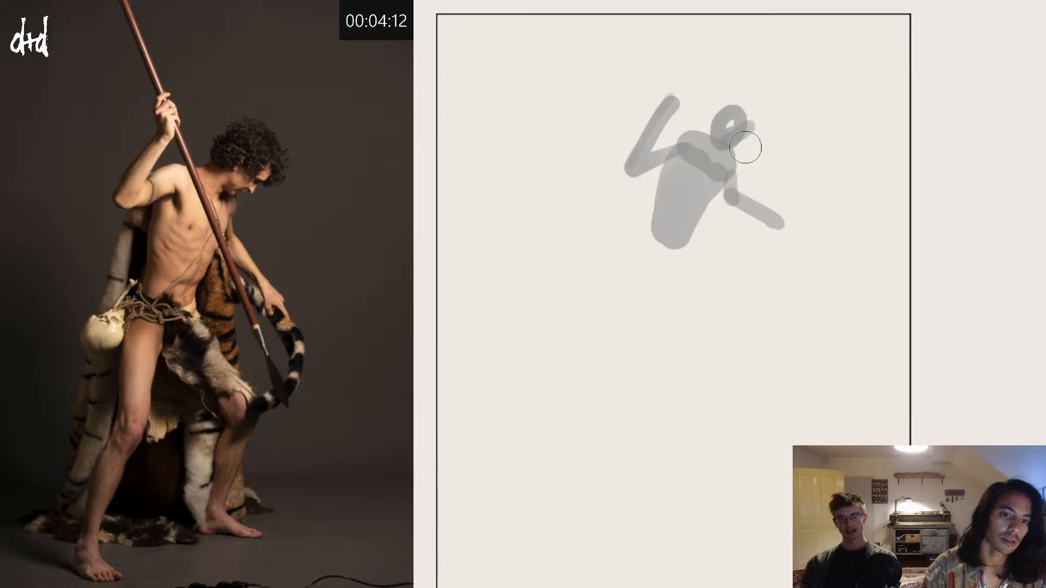
mouse_move(745, 110)
mouse_down()
mouse_move(710, 118)
mouse_move(734, 102)
mouse_move(760, 123)
mouse_up()
key(ctrl+z)
Step: Block in the hips, the straighter leg's thigh and its lower leg, redoing strokes to correct the shapes
mouse_move(654, 233)
mouse_down()
mouse_move(686, 240)
mouse_move(679, 248)
mouse_move(735, 240)
mouse_move(710, 298)
mouse_move(737, 269)
mouse_move(646, 244)
mouse_move(664, 267)
mouse_move(689, 251)
mouse_move(678, 264)
mouse_move(671, 245)
mouse_move(637, 324)
mouse_move(662, 264)
mouse_move(651, 253)
mouse_move(641, 341)
mouse_move(611, 411)
mouse_up()
key(ctrl+z)
key(ctrl+z)
key(ctrl+z)
drag(640, 339, 623, 377)
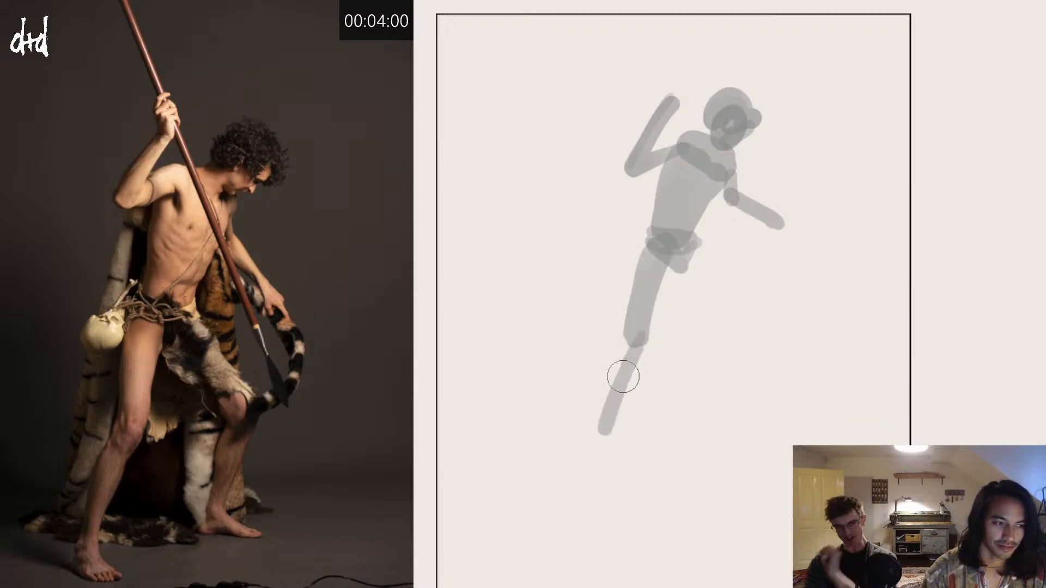
key(ctrl+z)
drag(640, 338, 598, 430)
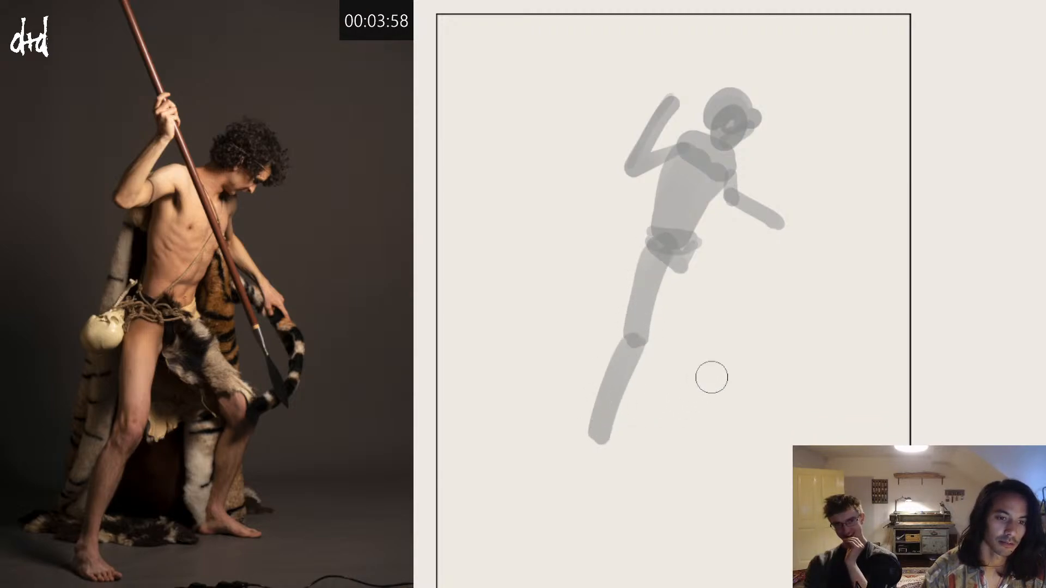
Step: Block in the bent leg's thigh and lower leg with the translucent grey brush, redoing strokes to correct their angles
drag(682, 279, 732, 330)
key(ctrl+z)
mouse_move(680, 275)
mouse_down()
mouse_move(732, 330)
mouse_move(701, 291)
mouse_move(750, 317)
mouse_up()
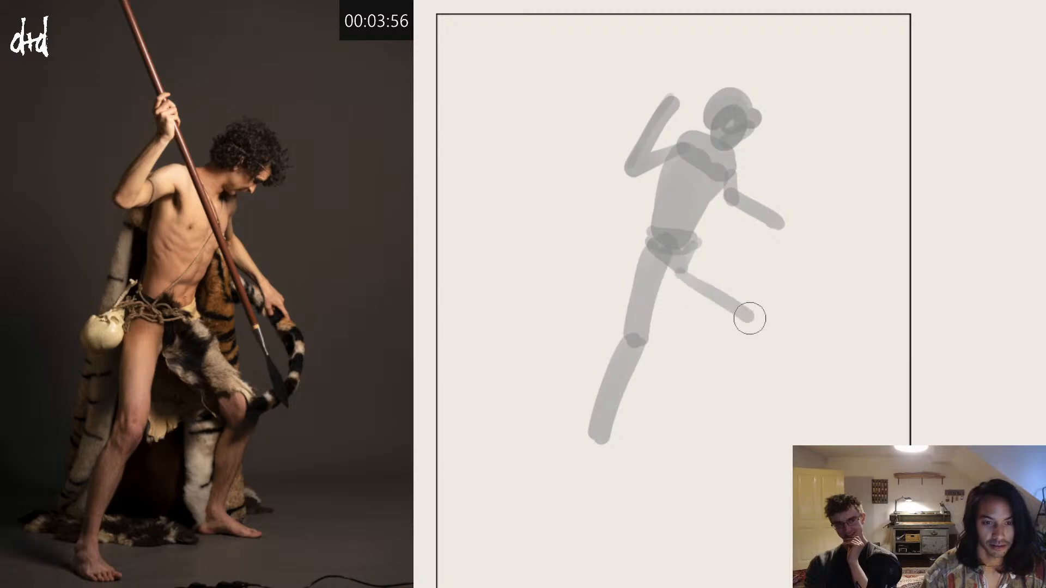
key(ctrl+z)
mouse_move(693, 266)
mouse_down()
mouse_move(748, 305)
mouse_move(762, 300)
mouse_move(750, 385)
mouse_up()
key(ctrl+z)
drag(759, 317, 731, 402)
key(ctrl+z)
drag(755, 332, 734, 396)
drag(741, 324, 720, 417)
key(ctrl+z)
key(ctrl+z)
Step: Block in the feet of the straight leg and the bent leg with short strokes, undoing misplaced ones
mouse_move(604, 432)
mouse_down()
mouse_move(621, 459)
mouse_move(599, 441)
mouse_move(615, 455)
mouse_up()
key(ctrl+z)
key(ctrl+z)
key(ctrl+z)
key(ctrl+z)
key(ctrl+z)
key(ctrl+z)
key(ctrl+z)
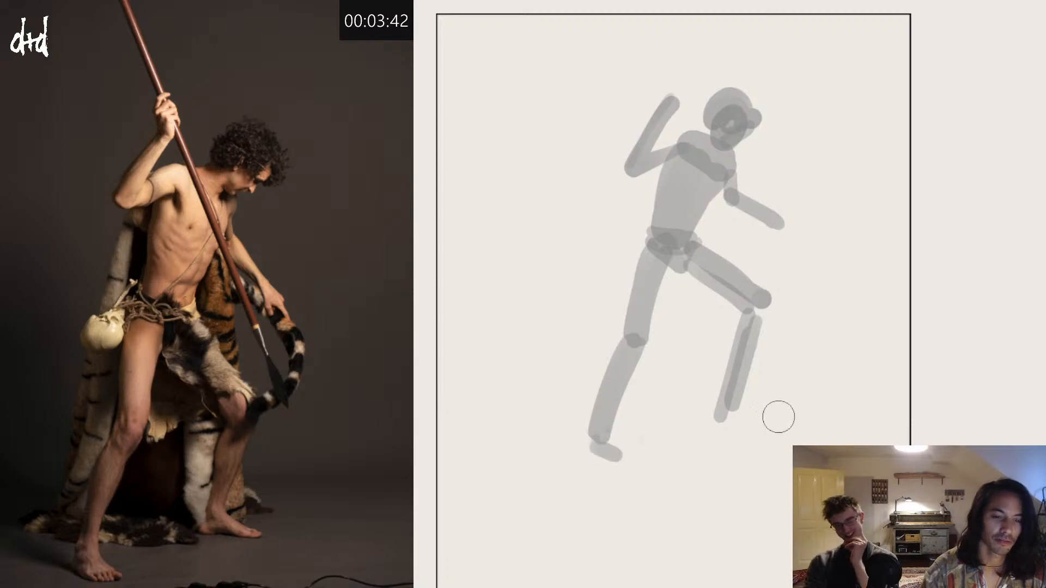
mouse_move(726, 416)
mouse_down()
mouse_move(772, 416)
mouse_move(753, 410)
mouse_up()
key(ctrl+z)
key(ctrl+z)
key(ctrl+z)
key(ctrl+z)
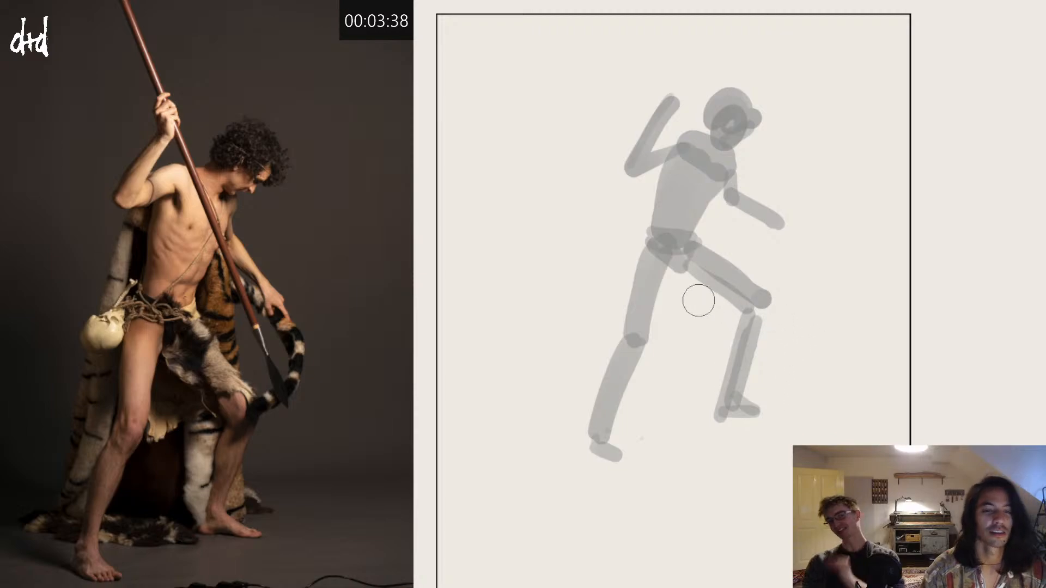
Step: Dab a small mass below the hips and block in the raised hand and the lowered hand
click(682, 280)
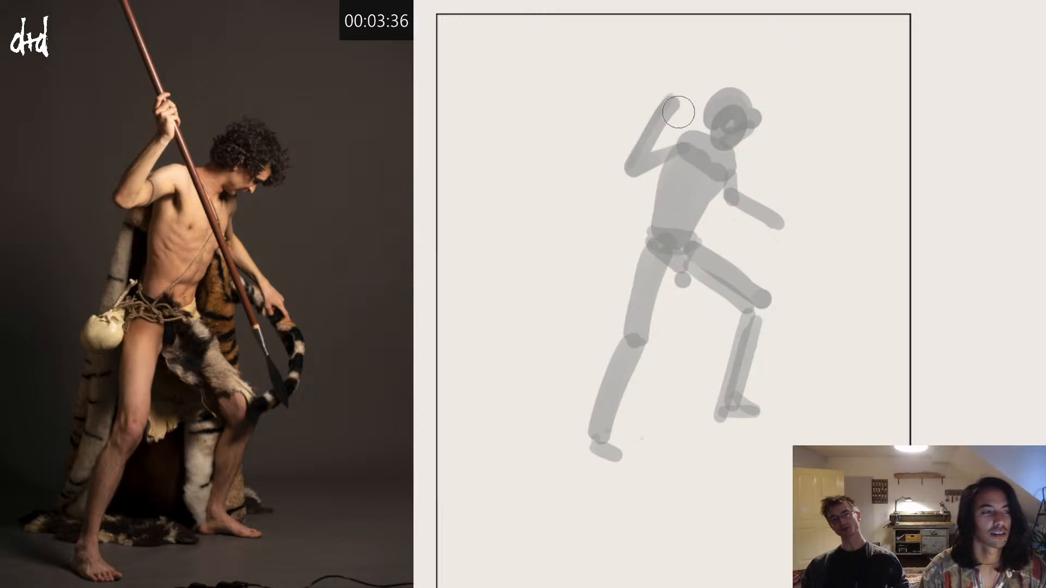
drag(675, 103, 675, 87)
drag(775, 217, 796, 233)
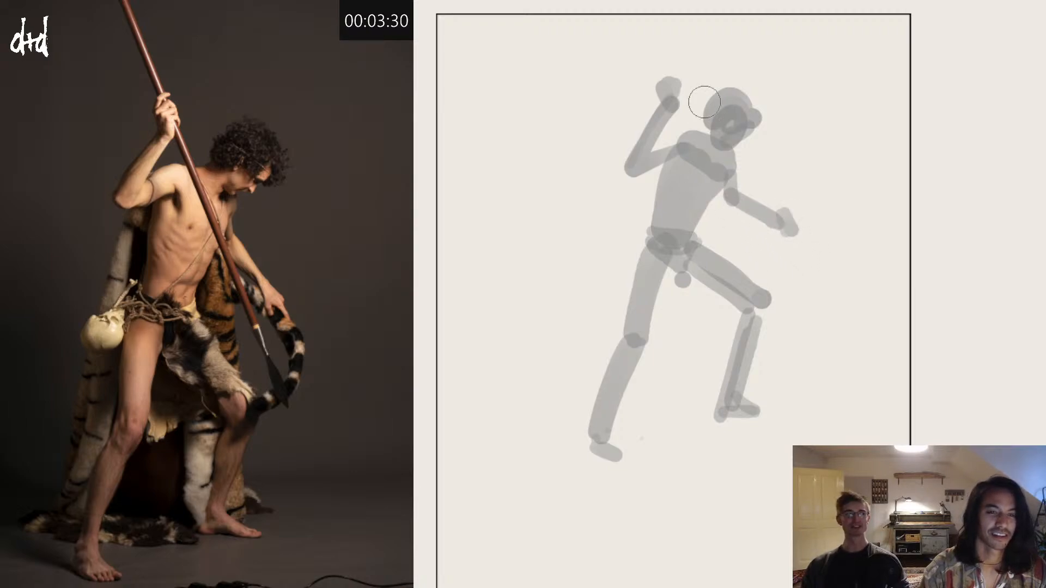
Step: Layer translucent strokes over the ribcage, hip and shoulders to build up the torso's forms, undoing stray ones
mouse_move(722, 127)
mouse_down()
mouse_move(659, 250)
mouse_move(670, 244)
mouse_up()
key(ctrl+z)
mouse_move(662, 196)
mouse_down()
mouse_move(621, 294)
mouse_move(638, 305)
mouse_up()
key(ctrl+z)
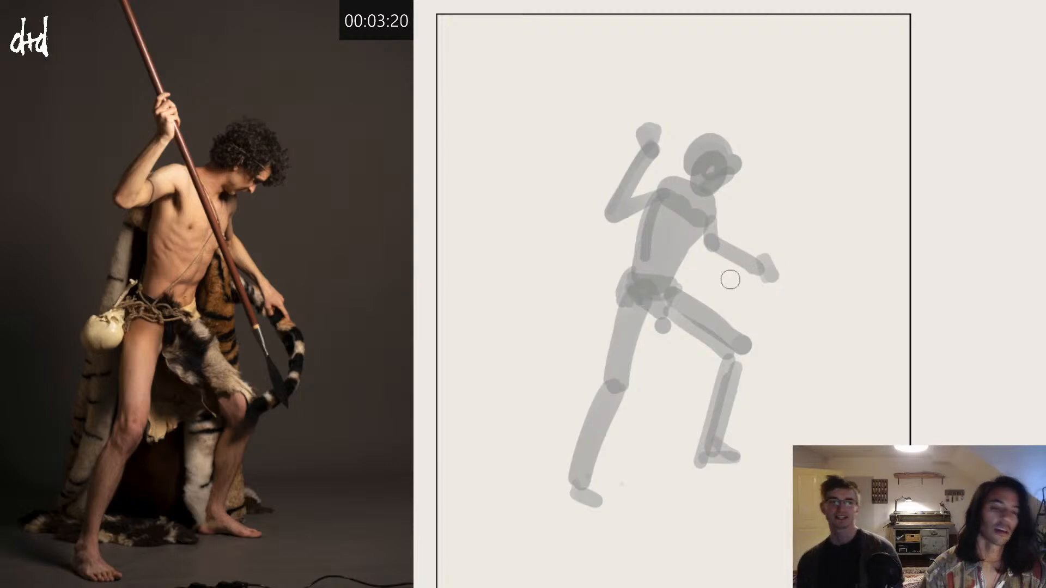
mouse_move(679, 245)
mouse_down()
mouse_move(693, 238)
mouse_move(657, 263)
mouse_up()
key(ctrl+z)
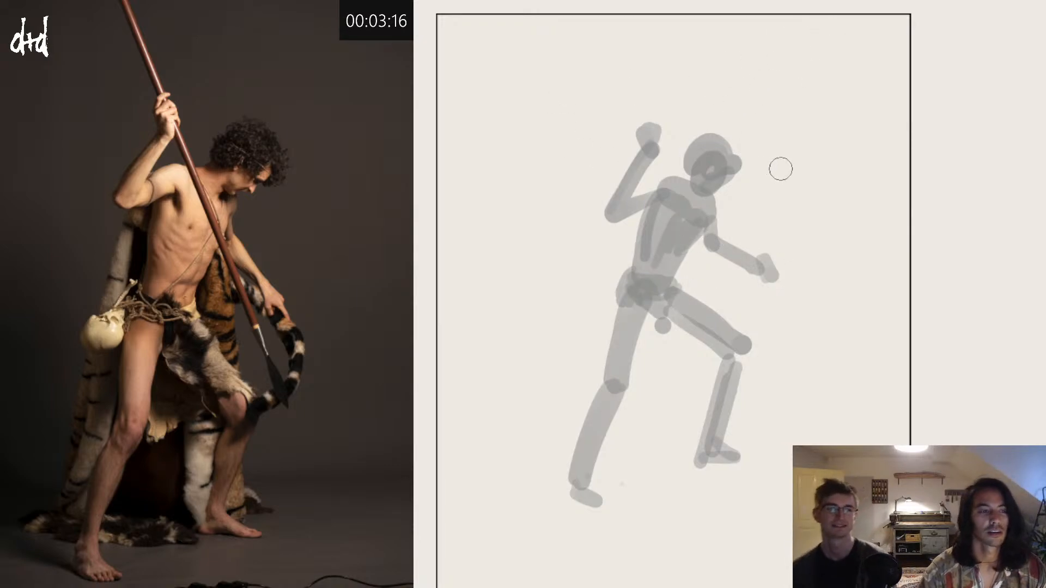
mouse_move(703, 212)
mouse_down()
mouse_move(687, 169)
mouse_move(662, 173)
mouse_move(683, 179)
mouse_move(658, 185)
mouse_move(671, 192)
mouse_move(656, 186)
mouse_move(629, 205)
mouse_up()
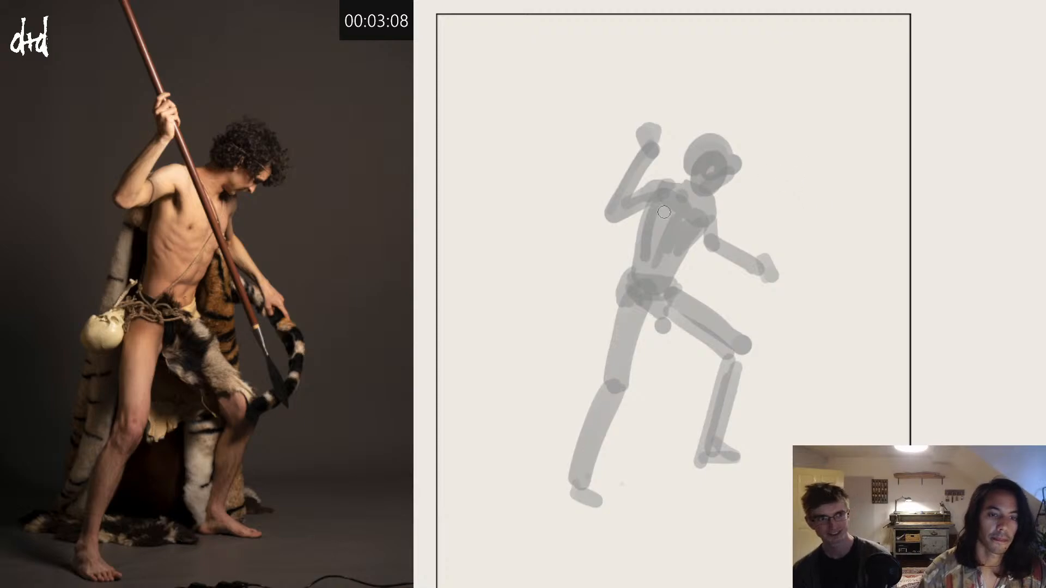
Step: Add darker accents to the armpit and raised hand, and outline the raised arm's elbow, forearm and shoulder
mouse_move(665, 219)
mouse_down()
mouse_move(667, 206)
mouse_move(667, 220)
mouse_move(652, 209)
mouse_move(606, 216)
mouse_move(624, 174)
mouse_up()
key(ctrl+z)
key(ctrl+z)
key(ctrl+z)
key(ctrl+z)
drag(603, 209, 646, 153)
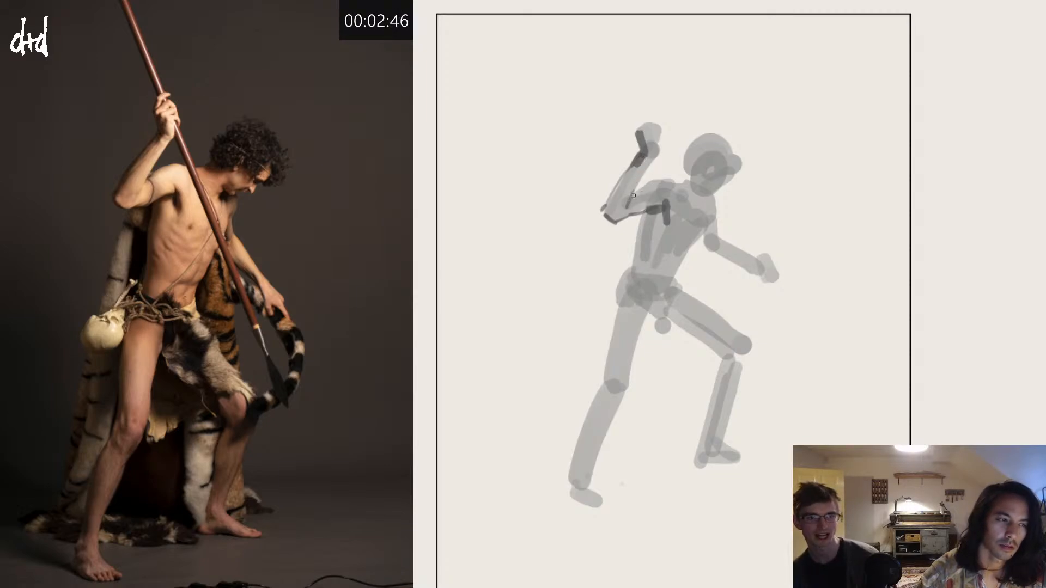
drag(639, 189, 681, 185)
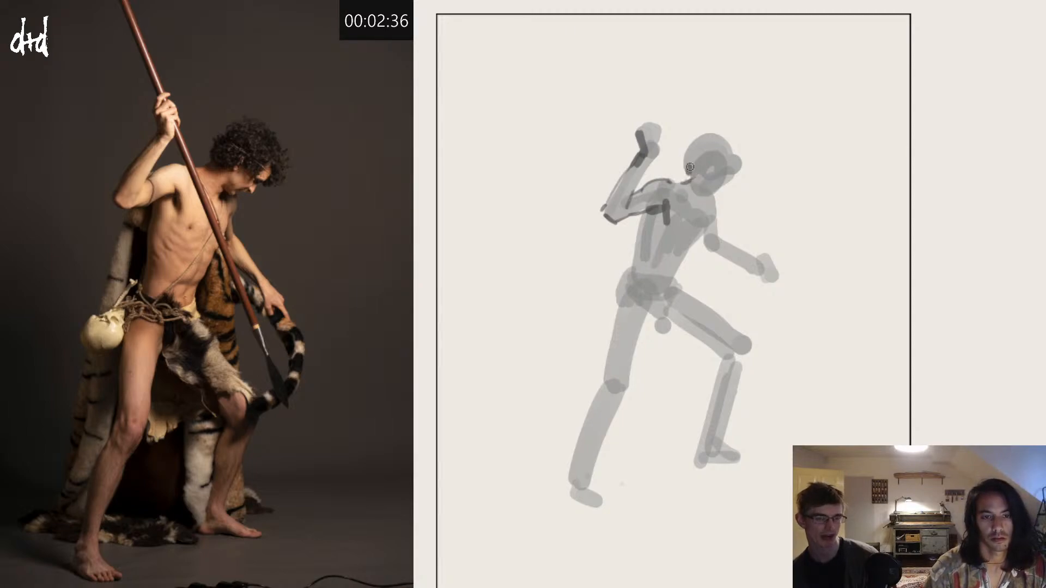
Step: Mark the ear and the shadow at the base of the neck with small dark strokes, retrying misplaced ones
drag(689, 167, 725, 179)
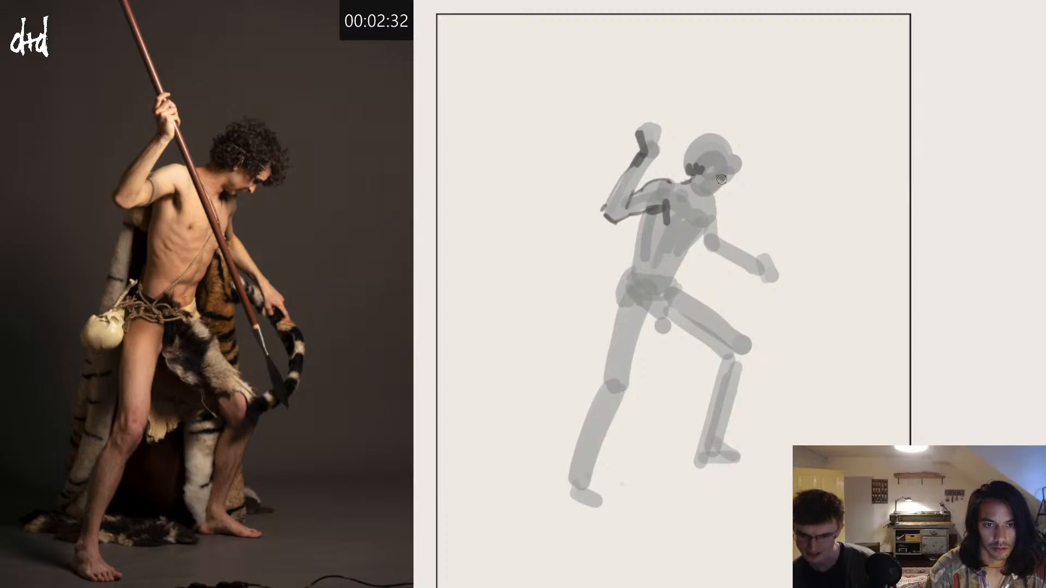
drag(721, 180, 729, 185)
key(ctrl+z)
key(ctrl+z)
key(ctrl+z)
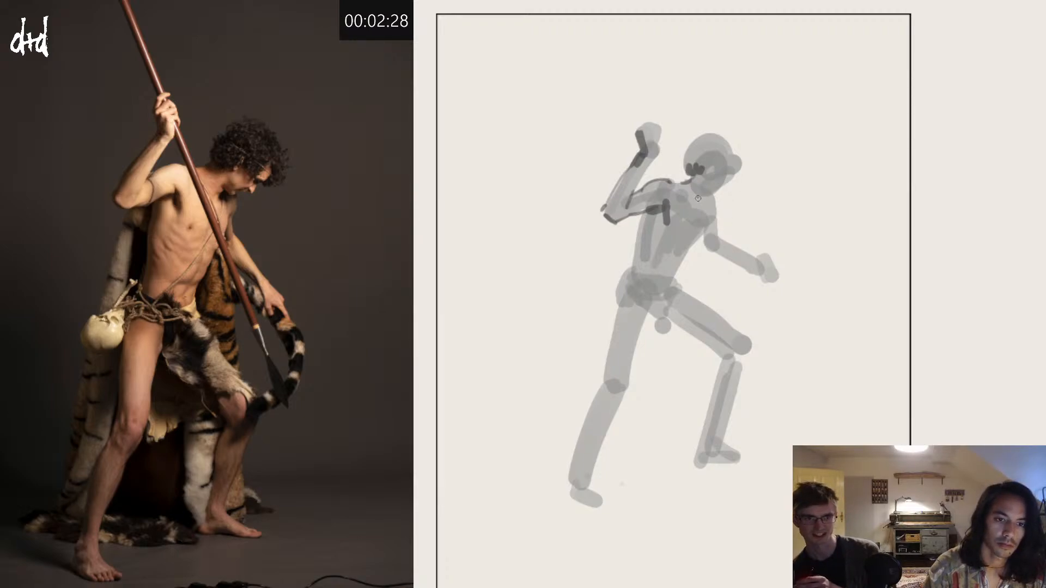
drag(699, 199, 702, 200)
key(ctrl+z)
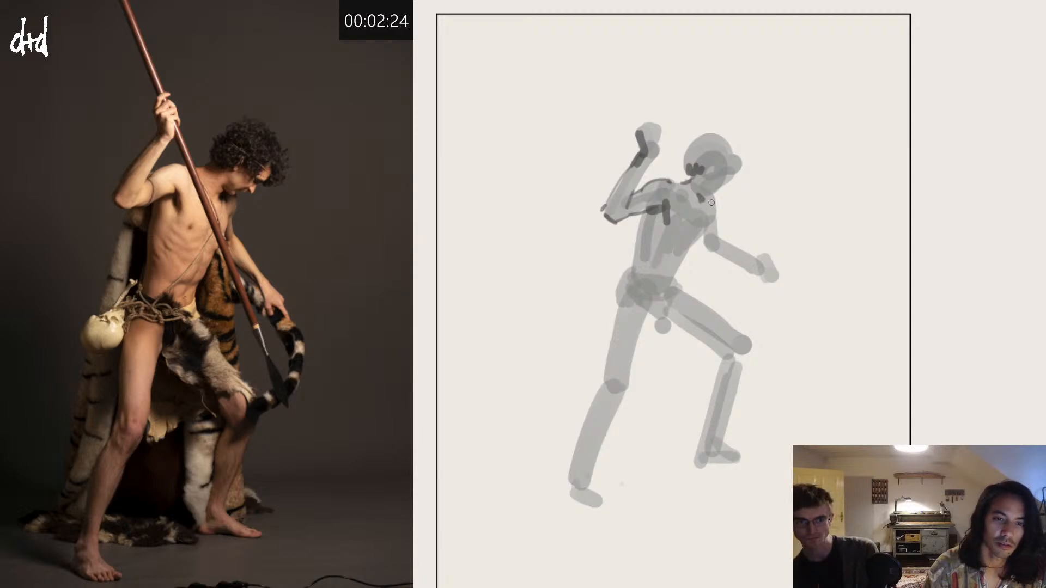
mouse_move(704, 200)
mouse_down()
mouse_move(720, 206)
mouse_move(709, 200)
mouse_up()
key(ctrl+z)
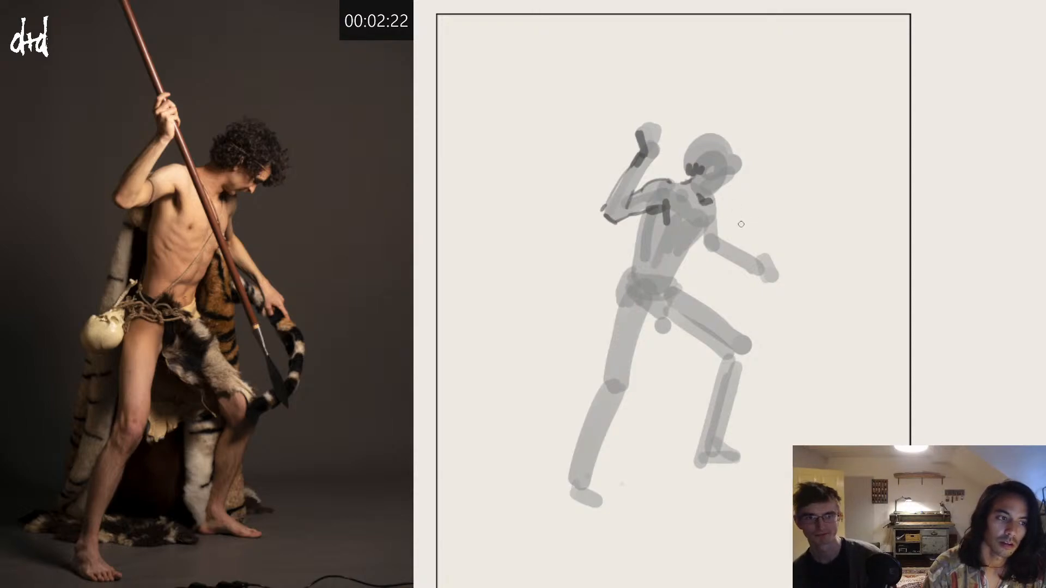
Step: Outline both sides of the torso and the lower rib edge, and darken the loincloth mass around the hips
drag(712, 221, 695, 245)
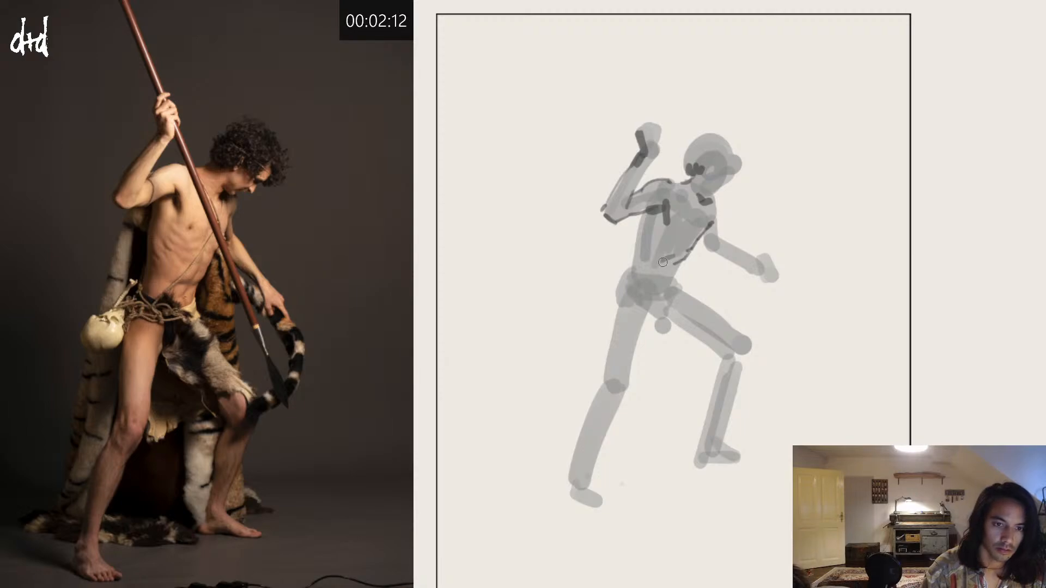
drag(662, 262, 680, 252)
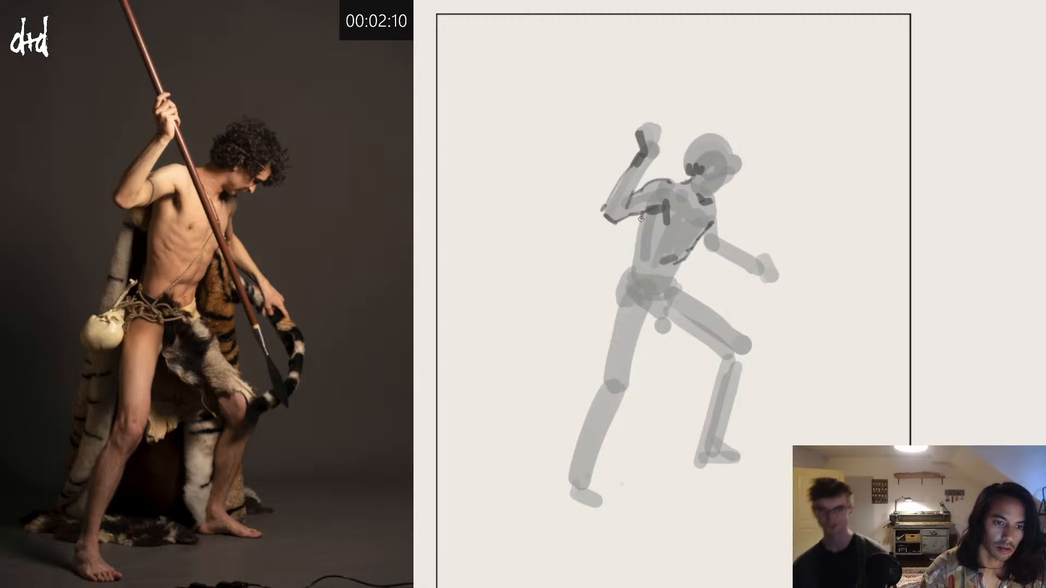
mouse_move(641, 217)
mouse_down()
mouse_move(641, 257)
mouse_move(641, 219)
mouse_move(632, 274)
mouse_move(642, 281)
mouse_move(621, 283)
mouse_move(623, 301)
mouse_move(638, 288)
mouse_move(658, 331)
mouse_move(653, 302)
mouse_move(679, 315)
mouse_move(670, 319)
mouse_move(657, 287)
mouse_move(683, 293)
mouse_up()
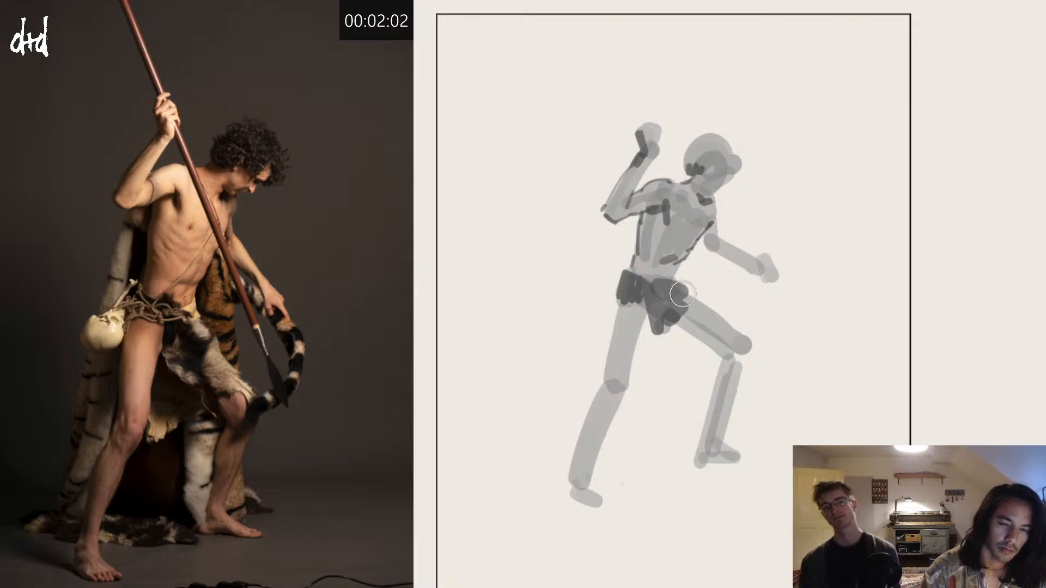
drag(698, 343, 703, 358)
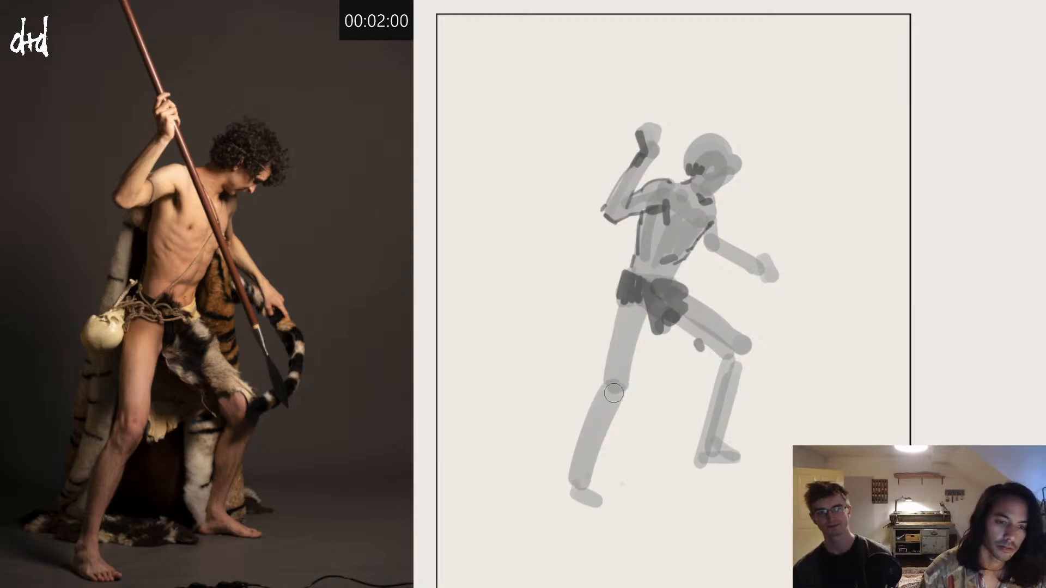
Step: Darken the straight leg's knee and outline its thigh, lower leg and foot with thin dark strokes
drag(618, 389, 607, 405)
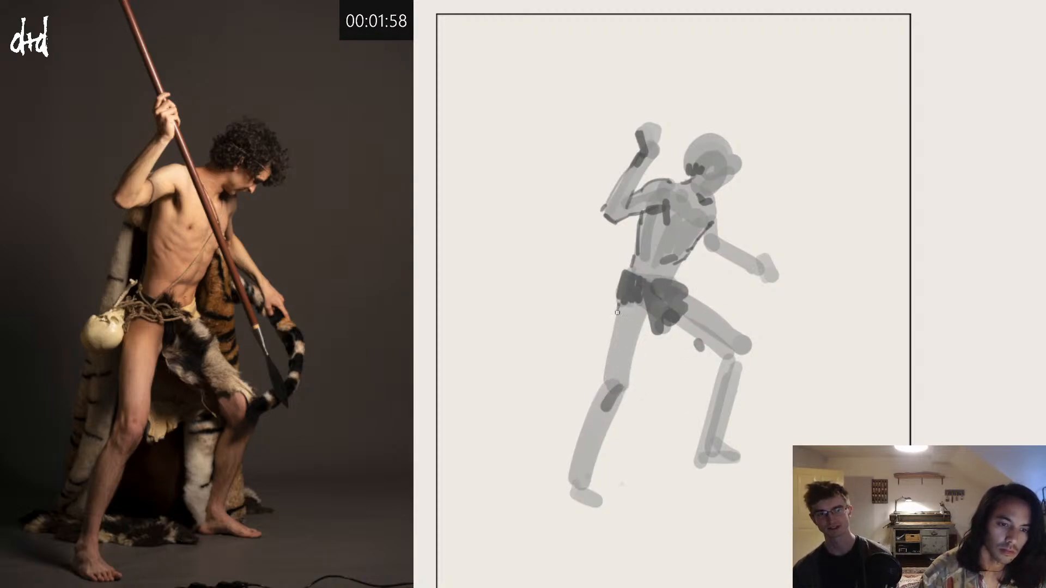
drag(619, 305, 609, 378)
drag(619, 302, 603, 372)
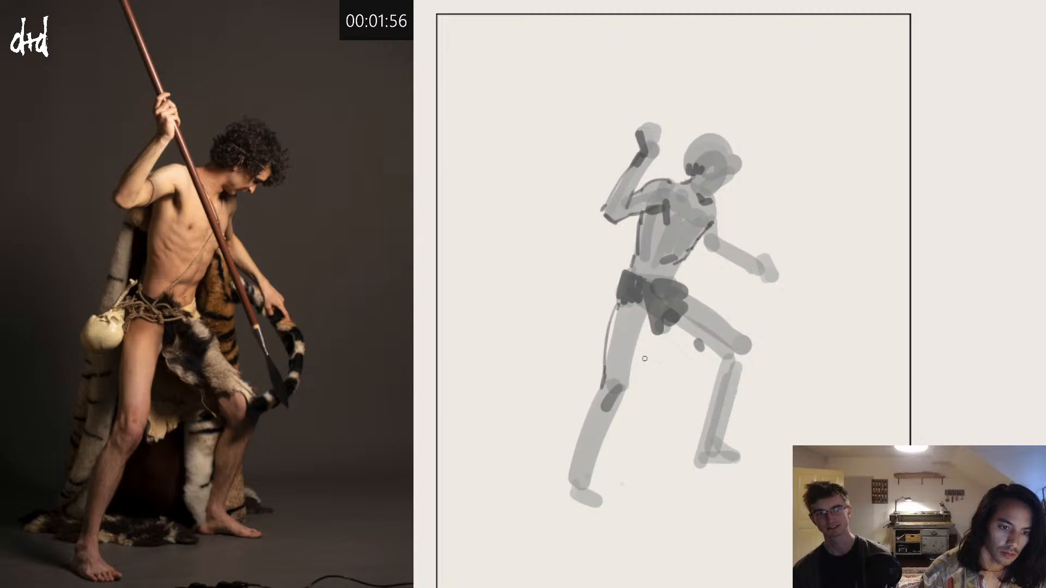
mouse_move(648, 320)
mouse_down()
mouse_move(619, 400)
mouse_move(611, 385)
mouse_move(602, 404)
mouse_move(614, 414)
mouse_move(581, 479)
mouse_up()
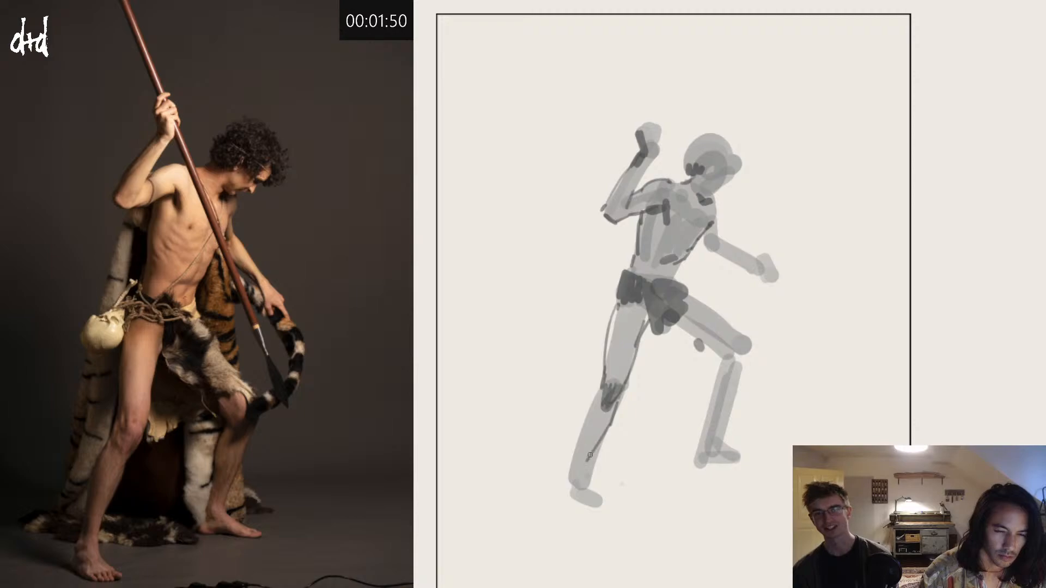
drag(592, 405, 576, 464)
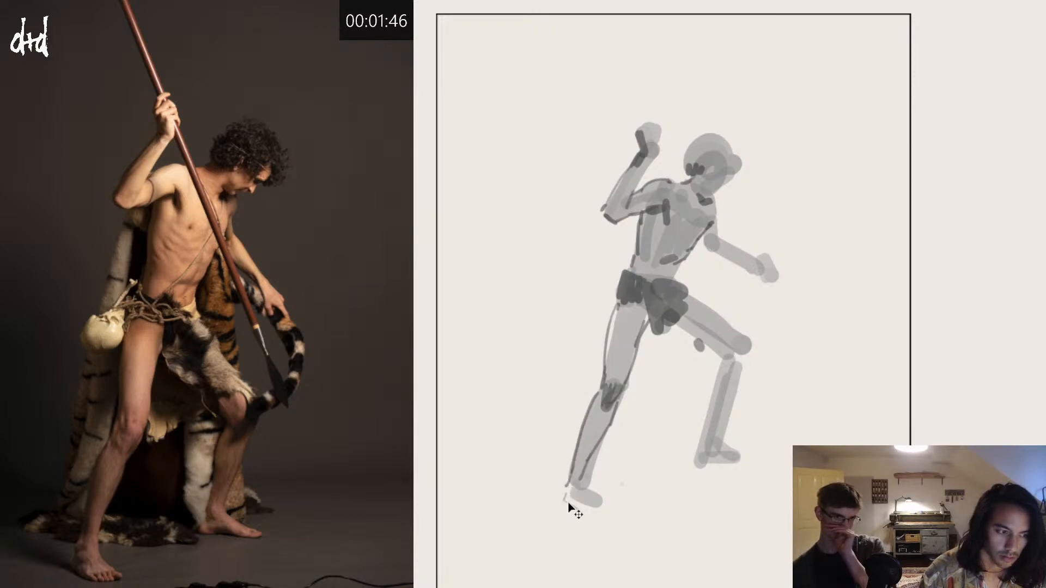
drag(563, 498, 601, 516)
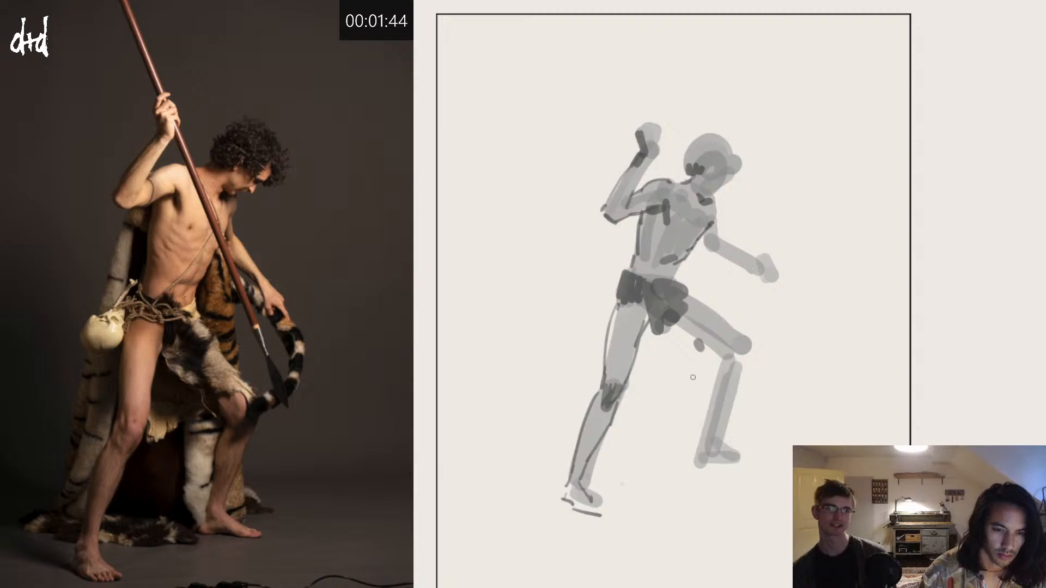
Step: Outline the bent leg's thigh, knee, shin, calf and foot with dark strokes, redoing misplaced ones
drag(676, 325, 722, 361)
key(ctrl+z)
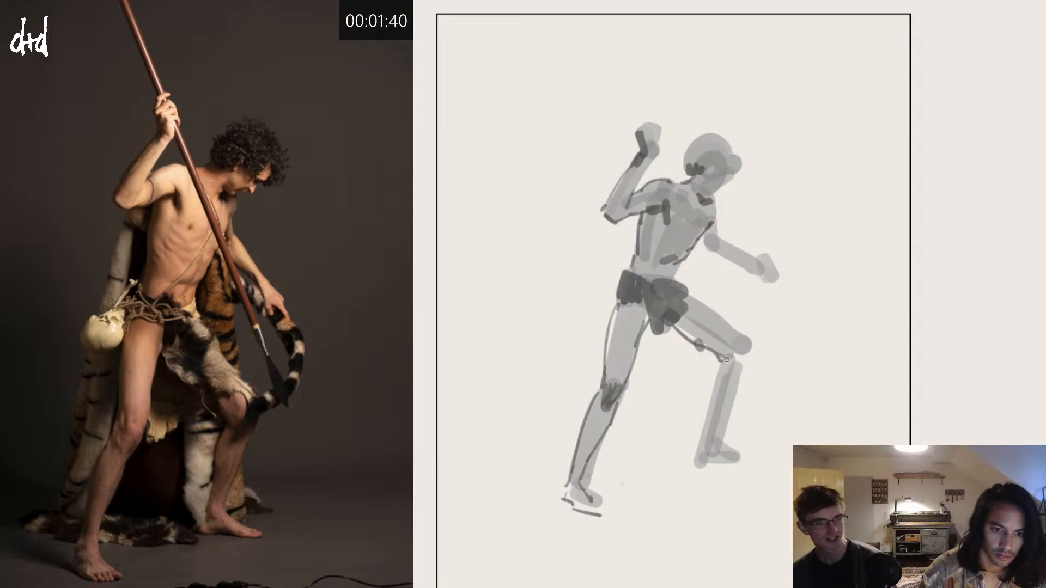
mouse_move(711, 321)
mouse_down()
mouse_move(729, 338)
mouse_move(735, 395)
mouse_move(722, 429)
mouse_up()
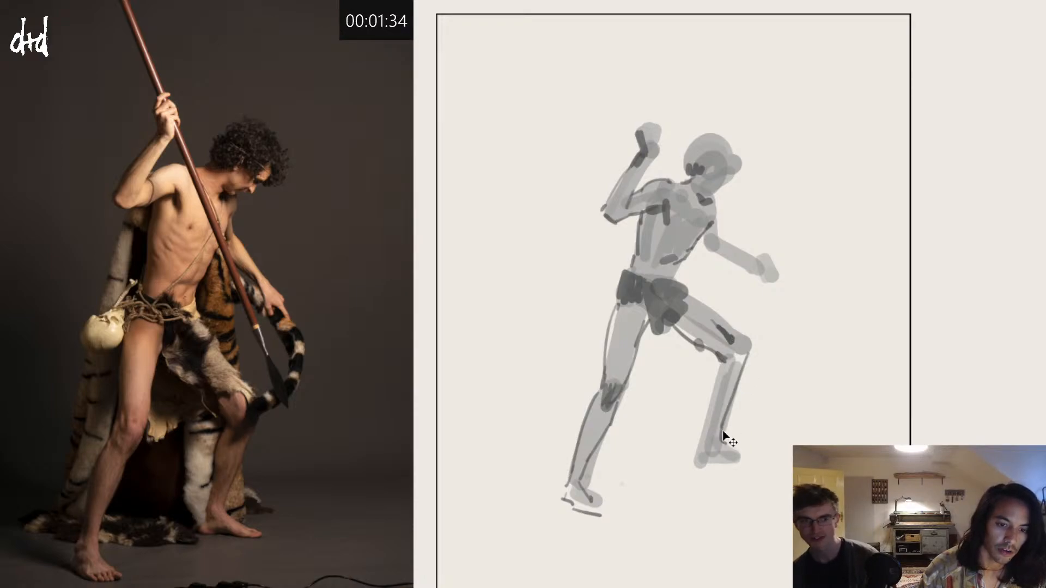
key(ctrl+z)
drag(720, 442, 742, 461)
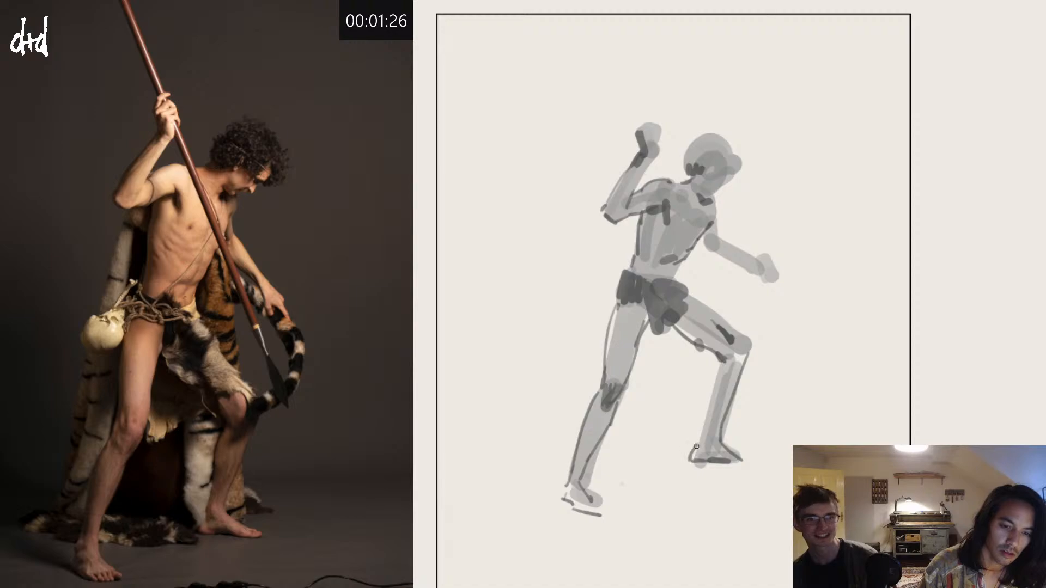
key(ctrl+z)
drag(693, 461, 700, 446)
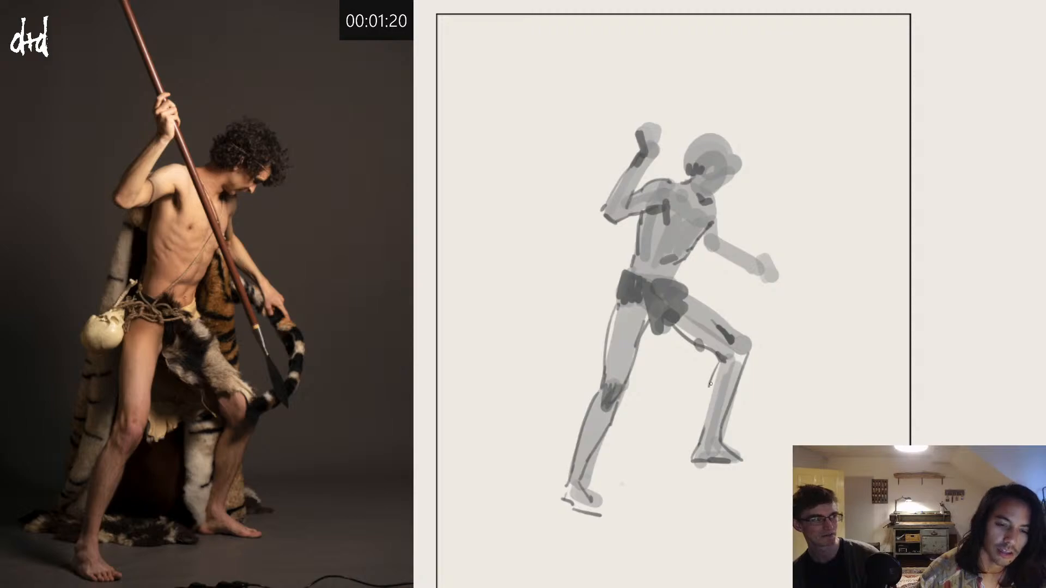
drag(718, 362, 709, 394)
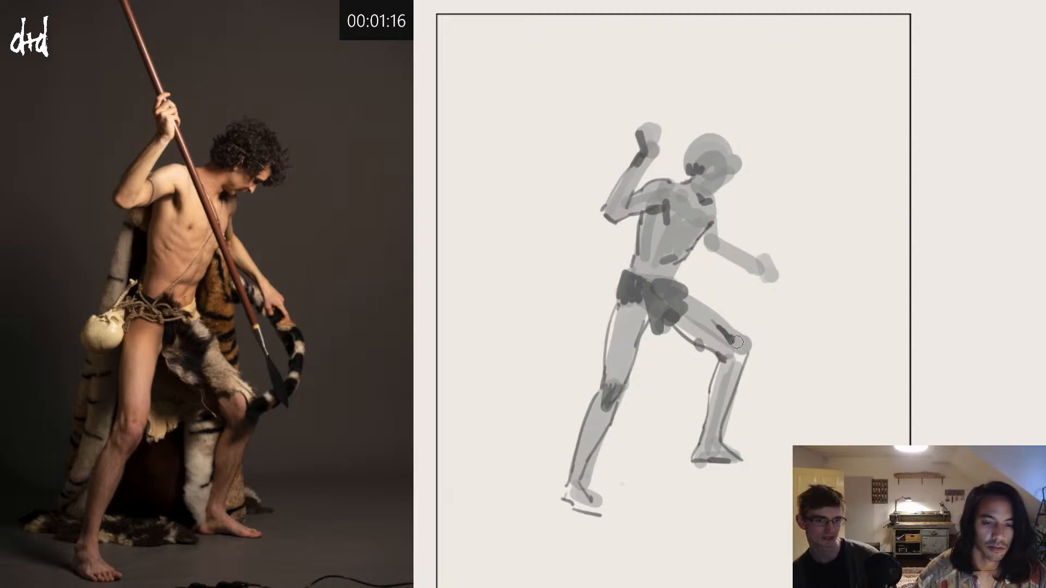
drag(690, 286, 750, 342)
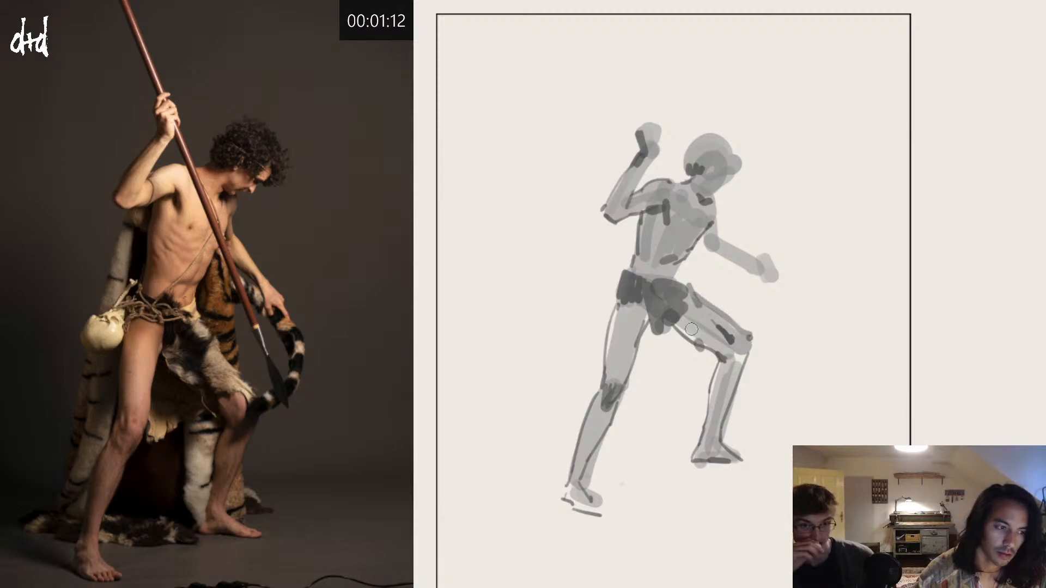
Step: Paint the dark fur hanging between the thighs and the pouch shapes beside the hip
mouse_move(647, 327)
mouse_down()
mouse_move(644, 367)
mouse_move(651, 345)
mouse_move(679, 329)
mouse_move(689, 344)
mouse_move(651, 367)
mouse_move(672, 364)
mouse_up()
key(ctrl+z)
mouse_move(606, 314)
mouse_down()
mouse_move(602, 340)
mouse_move(609, 306)
mouse_move(597, 281)
mouse_move(620, 268)
mouse_move(621, 281)
mouse_up()
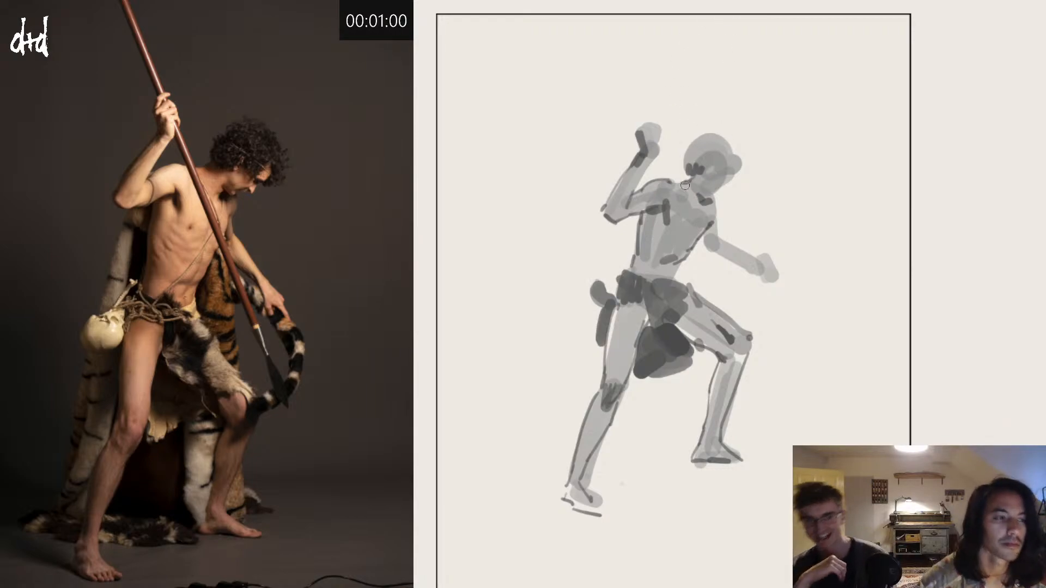
alt+click(671, 335)
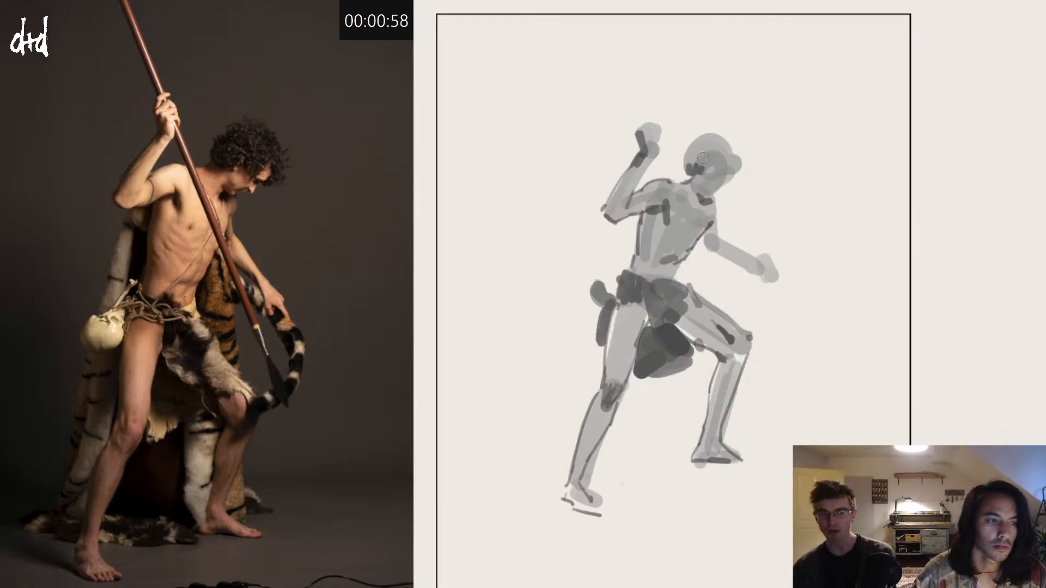
Step: Paint the curly hair and face shadows with dark dabs, and outline the lowered forearm and hand
mouse_move(697, 160)
mouse_down()
mouse_move(686, 159)
mouse_move(708, 137)
mouse_move(722, 140)
mouse_move(741, 161)
mouse_move(738, 182)
mouse_move(722, 176)
mouse_move(745, 154)
mouse_move(734, 148)
mouse_up()
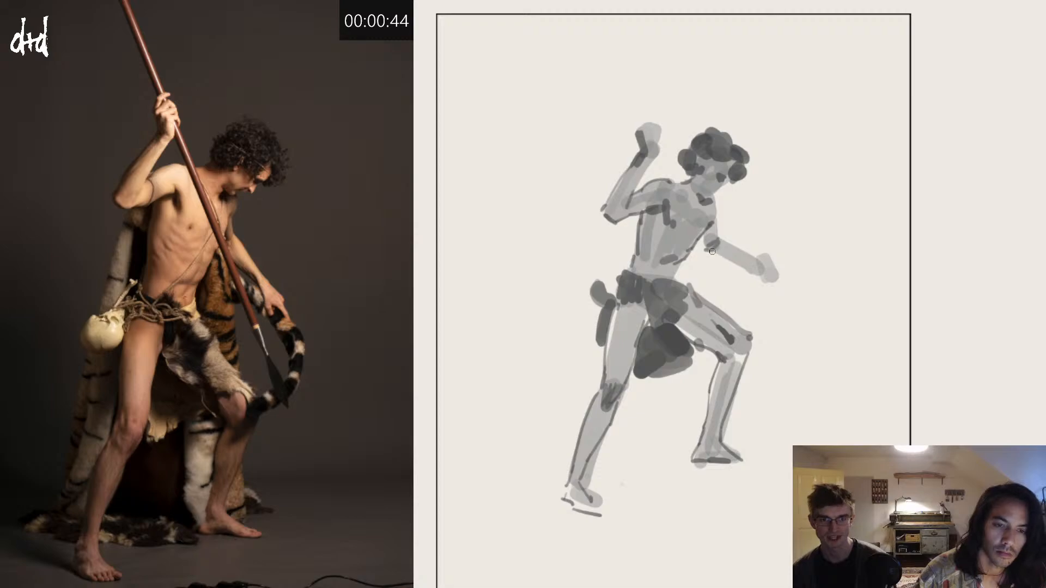
drag(712, 251, 744, 265)
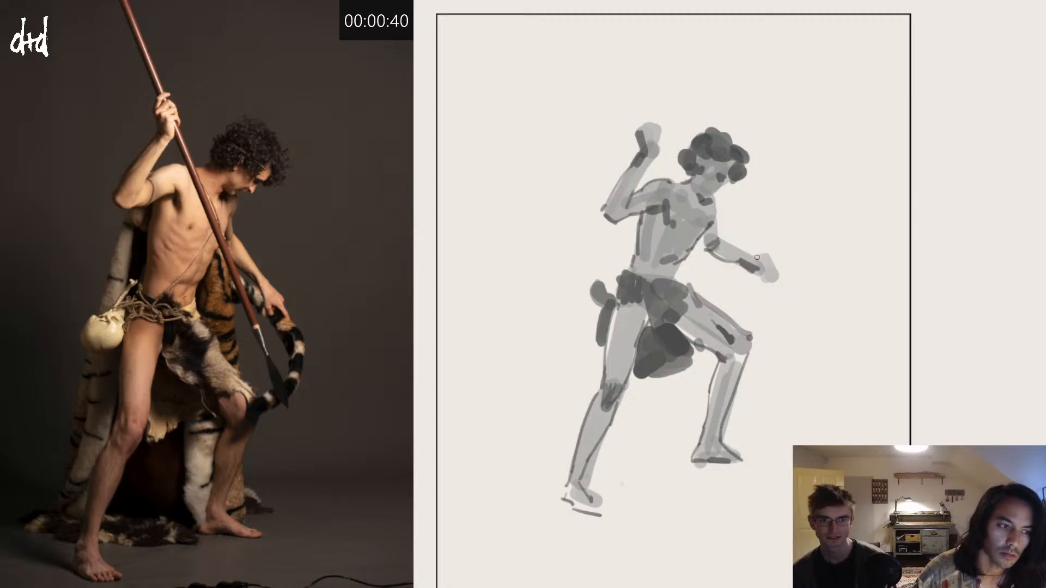
drag(758, 258, 772, 274)
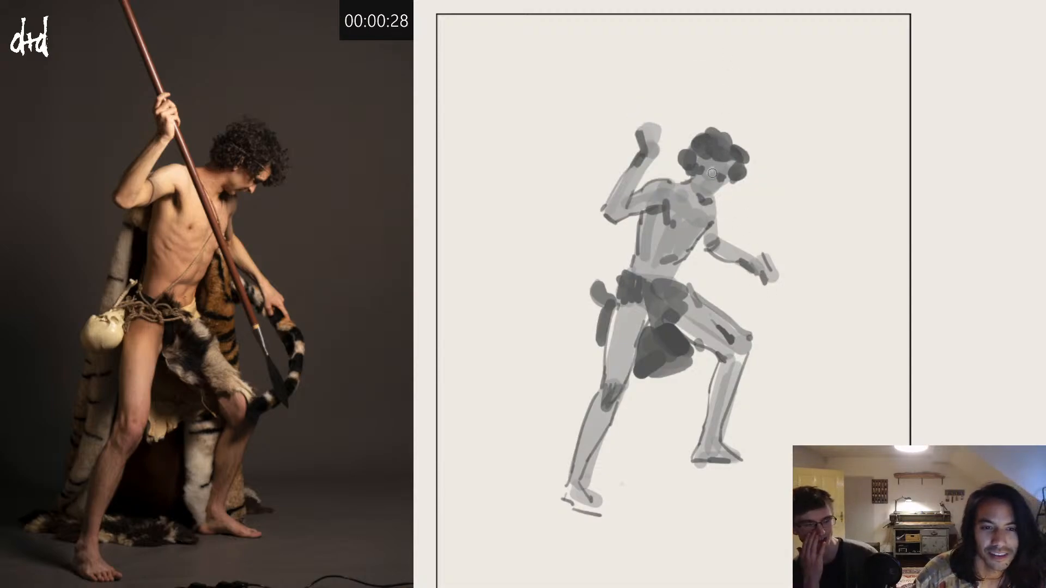
drag(713, 173, 729, 159)
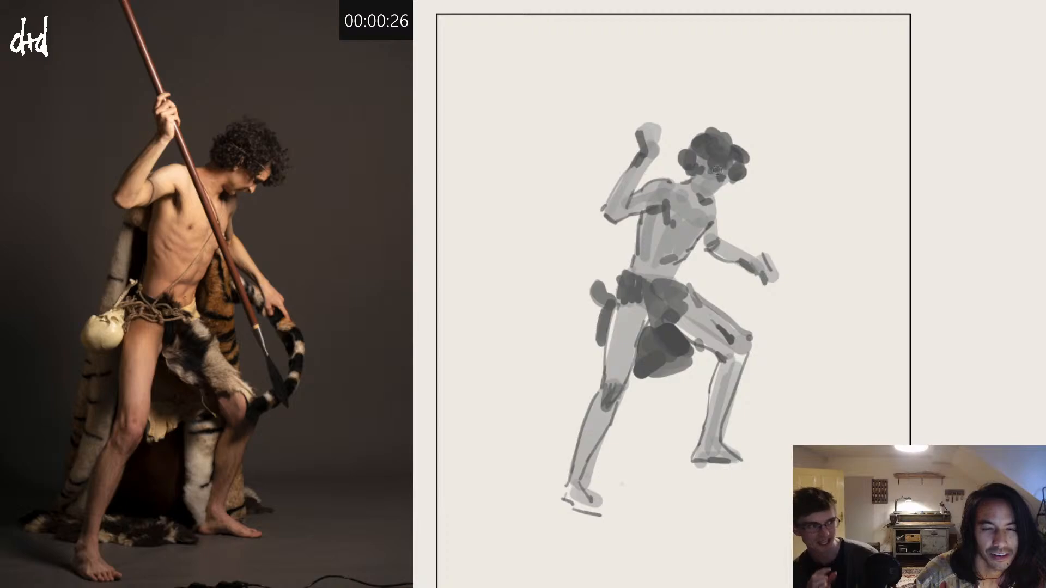
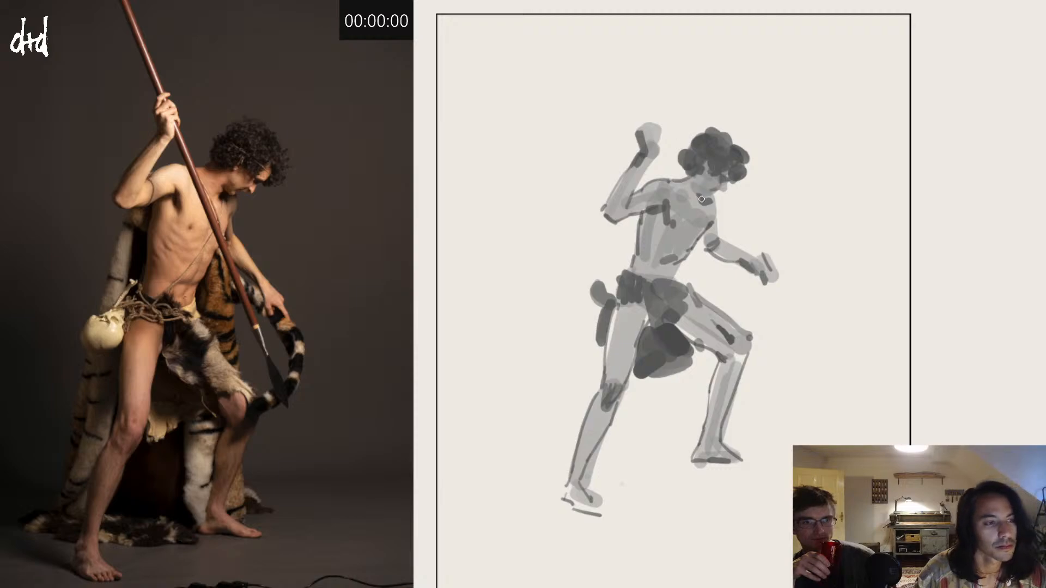
Step: Deepen the shadow under the chin, then darken the ribs, abdomen and side of the spear figure's torso
drag(696, 197, 704, 208)
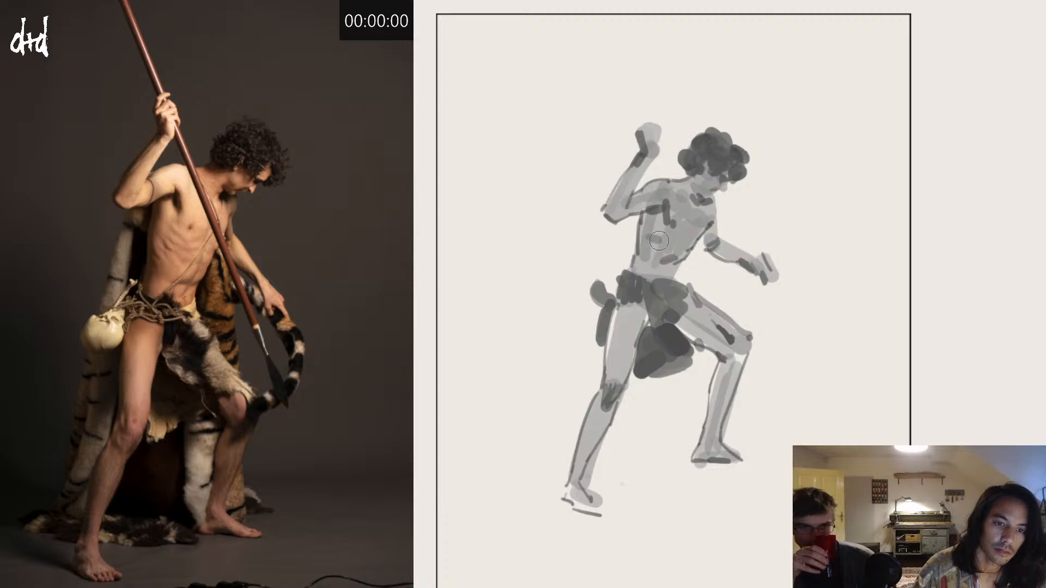
drag(666, 230, 645, 241)
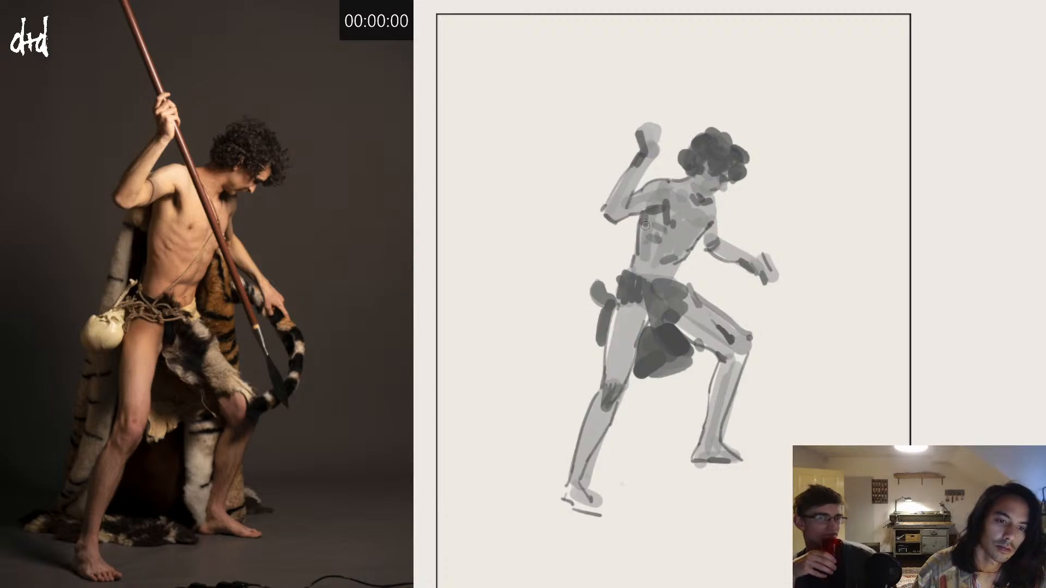
drag(645, 223, 638, 271)
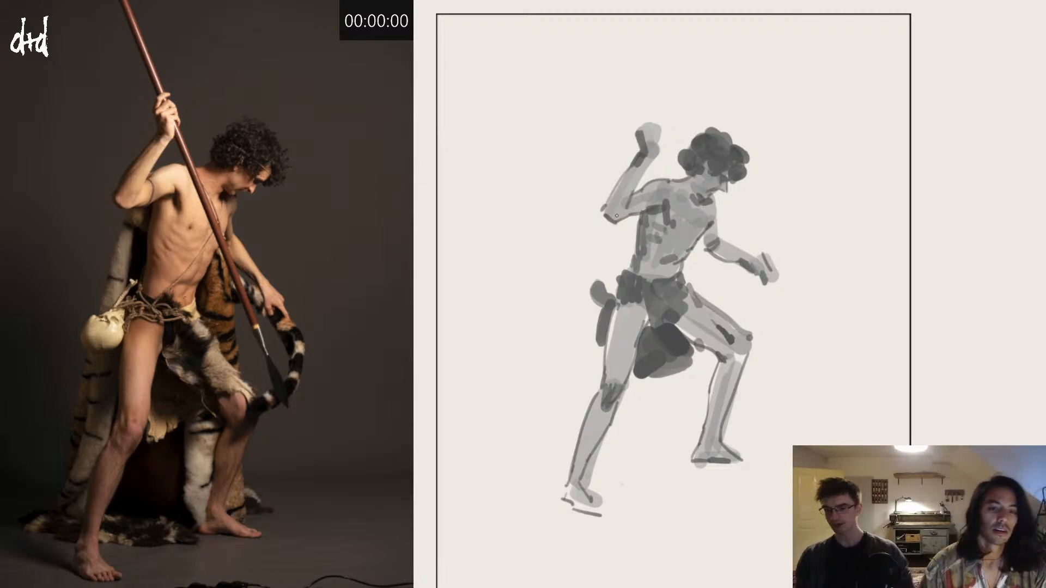
drag(671, 211, 722, 222)
Step: Bring up a blank page beside the next reference photo, the rope-hanging pose, and start a five-minute countdown
key(Delete)
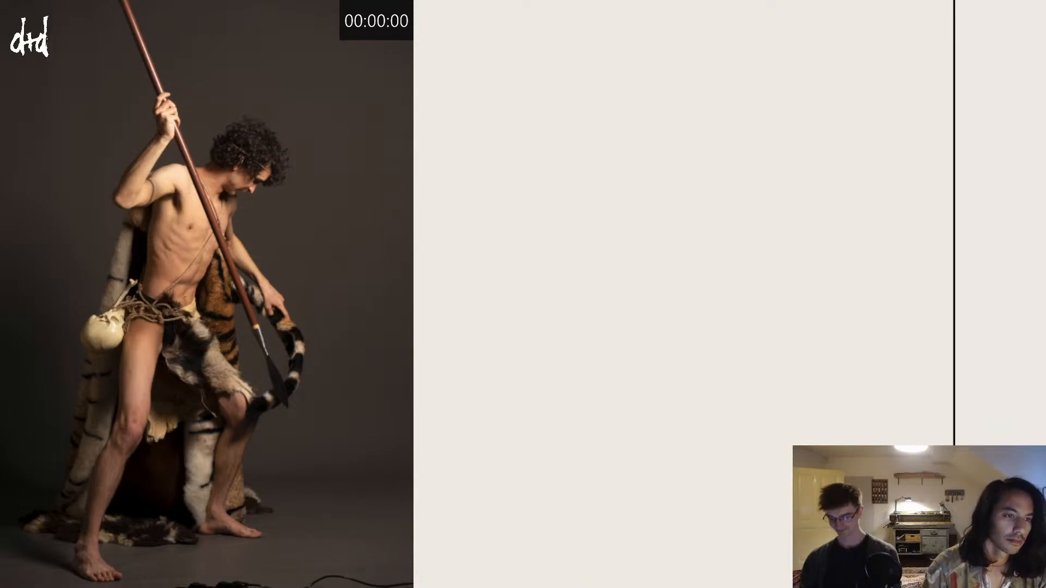
key(Right)
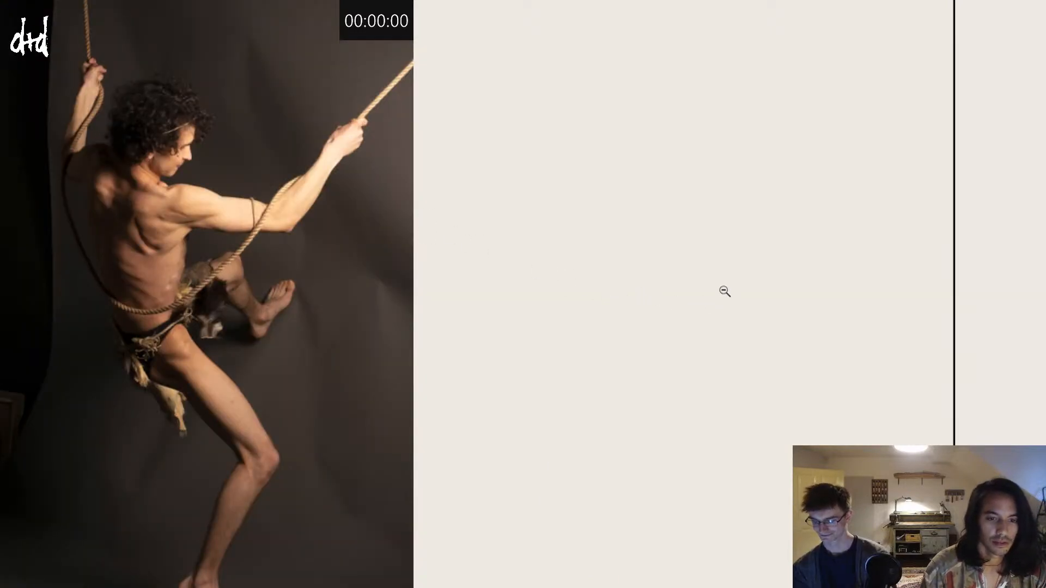
drag(724, 291, 701, 299)
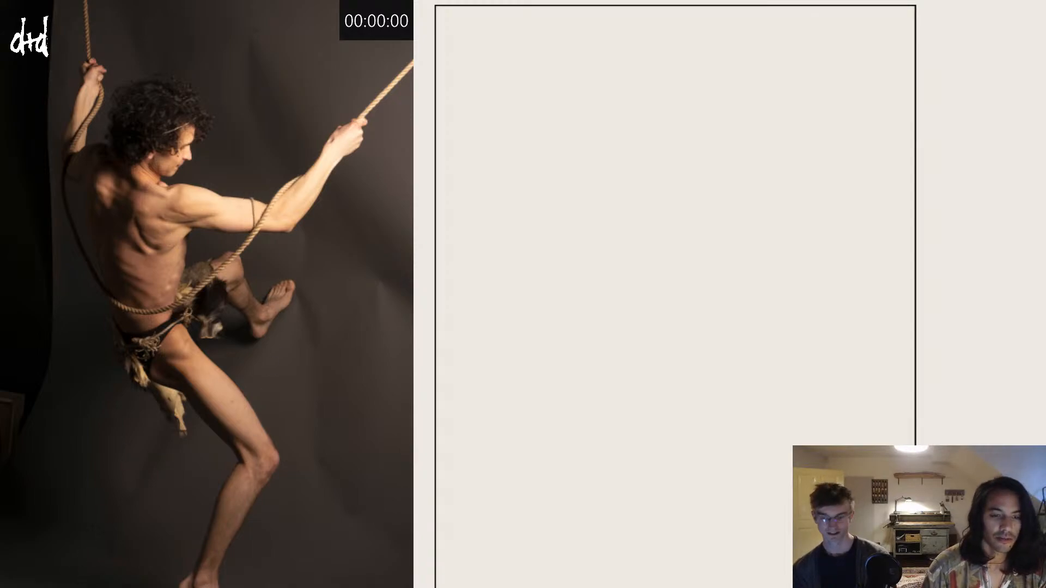
text(00)
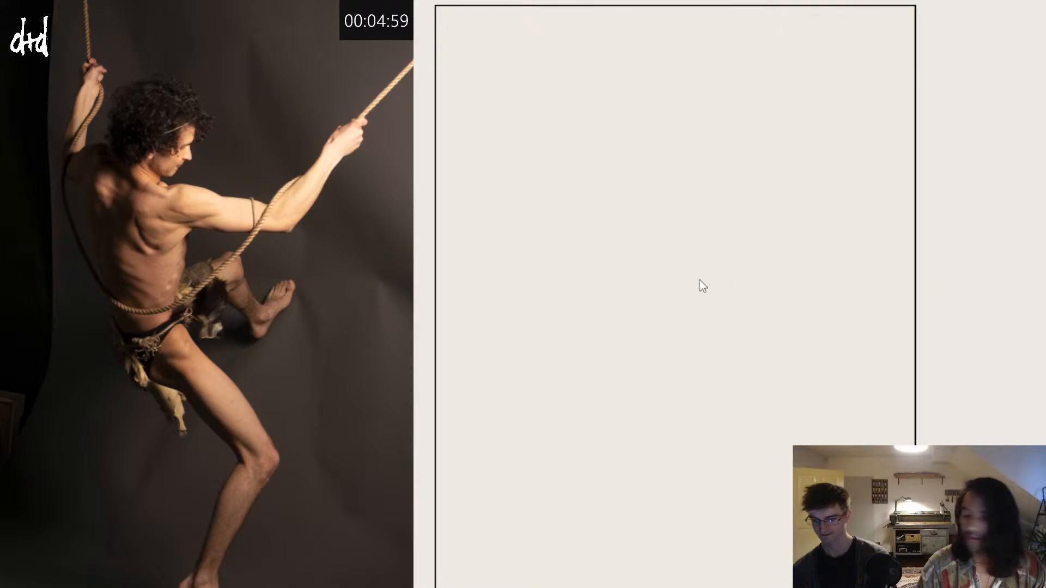
scroll(659, 245, down, 1)
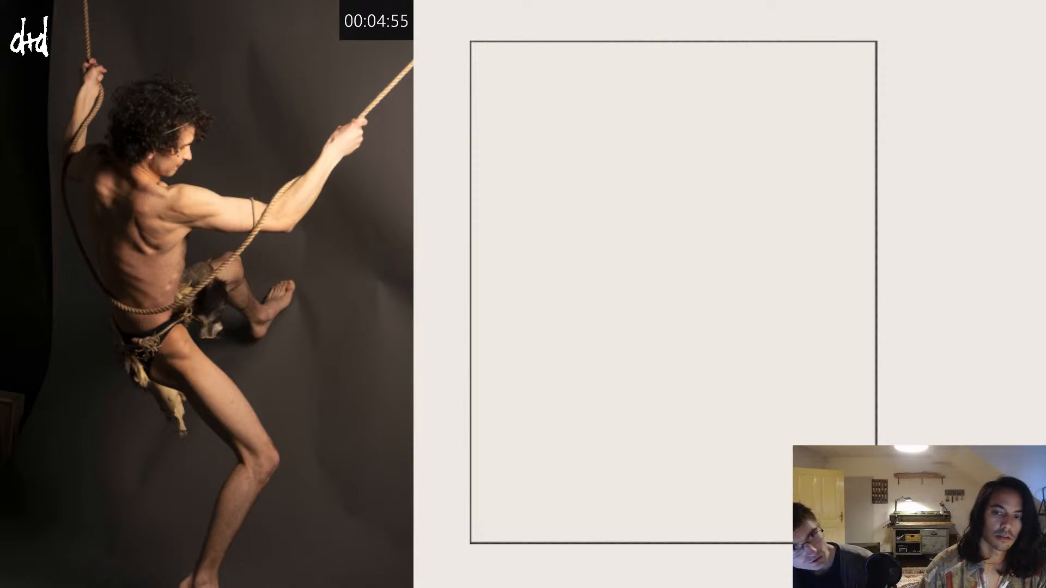
Step: Block in the head, shoulder line, curved back, torso and waist of the rope-hanging figure with light grey strokes
mouse_move(694, 158)
mouse_down()
mouse_move(692, 178)
mouse_move(671, 149)
mouse_move(671, 190)
mouse_up()
mouse_move(698, 144)
mouse_down()
mouse_move(648, 155)
mouse_move(651, 141)
mouse_move(660, 177)
mouse_move(702, 212)
mouse_move(668, 221)
mouse_move(661, 310)
mouse_up()
key(ctrl+z)
drag(634, 190, 664, 302)
mouse_move(636, 222)
mouse_down()
mouse_move(649, 281)
mouse_move(670, 312)
mouse_up()
drag(658, 316, 695, 325)
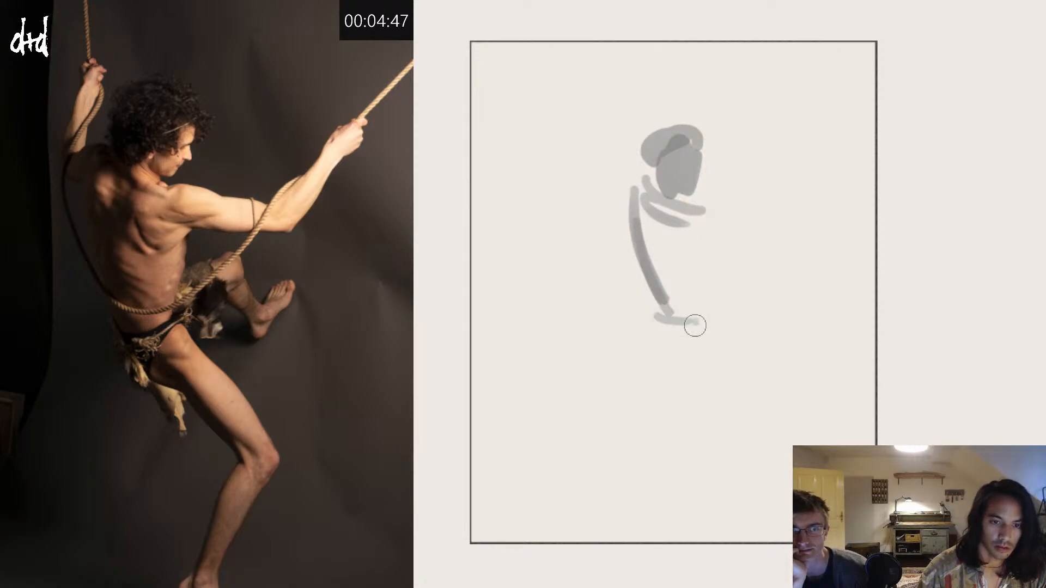
drag(691, 240, 700, 321)
drag(705, 210, 667, 296)
Step: Block in both raised arms and their hands with a larger brush in light grey
key(])
mouse_move(692, 224)
mouse_down()
mouse_move(809, 218)
mouse_move(830, 145)
mouse_up()
mouse_move(616, 180)
mouse_down()
mouse_move(622, 129)
mouse_move(624, 200)
mouse_move(648, 183)
mouse_move(649, 211)
mouse_move(622, 219)
mouse_move(612, 195)
mouse_move(630, 193)
mouse_move(616, 133)
mouse_move(624, 103)
mouse_up()
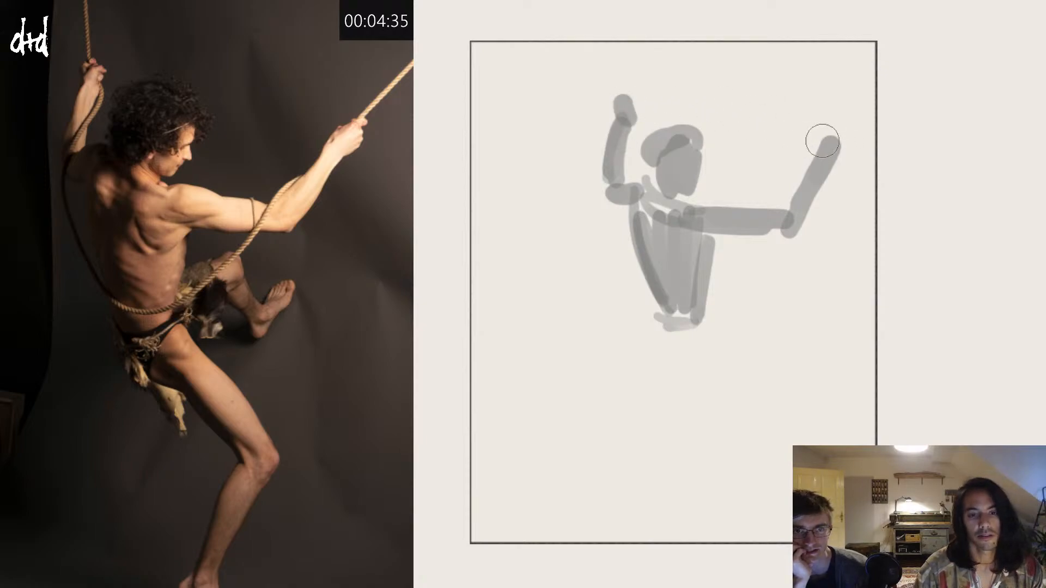
drag(823, 141, 856, 132)
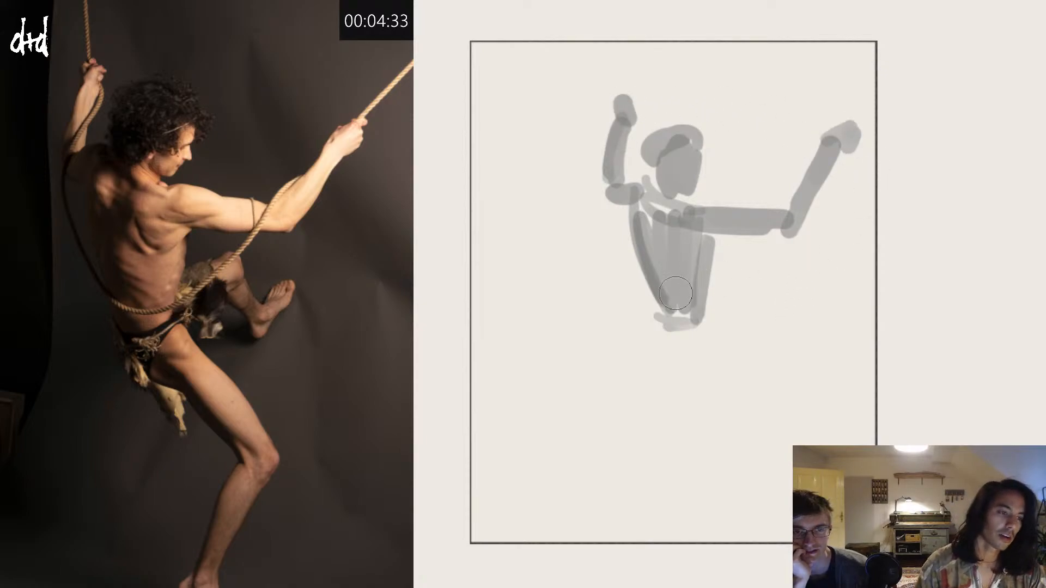
Step: Block in the hips, the far bent leg and the near leg's thigh, redoing misplaced thigh strokes
mouse_move(676, 294)
mouse_down()
mouse_move(693, 322)
mouse_move(668, 322)
mouse_move(689, 331)
mouse_move(662, 327)
mouse_move(679, 332)
mouse_move(675, 352)
mouse_move(710, 283)
mouse_move(699, 290)
mouse_move(741, 269)
mouse_move(771, 332)
mouse_up()
drag(741, 300, 769, 331)
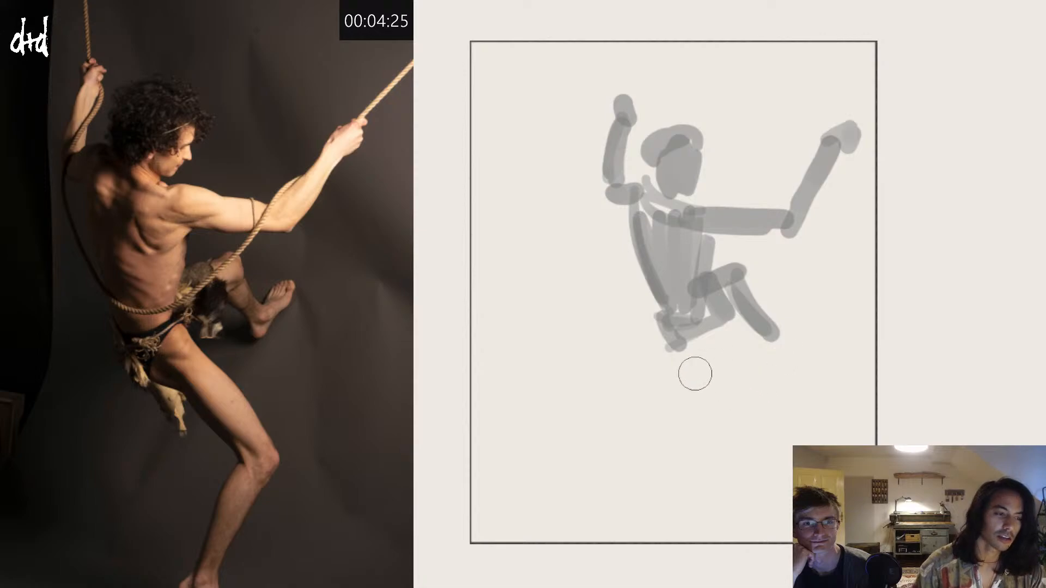
mouse_move(691, 345)
mouse_down()
mouse_move(764, 417)
mouse_move(763, 402)
mouse_up()
key(ctrl+z)
key(ctrl+z)
drag(692, 334, 774, 423)
mouse_move(709, 352)
mouse_down()
mouse_move(776, 411)
mouse_move(756, 412)
mouse_move(722, 520)
mouse_up()
Step: Block in the near leg's lower leg from the knee down to the page's lower edge
key(ctrl+z)
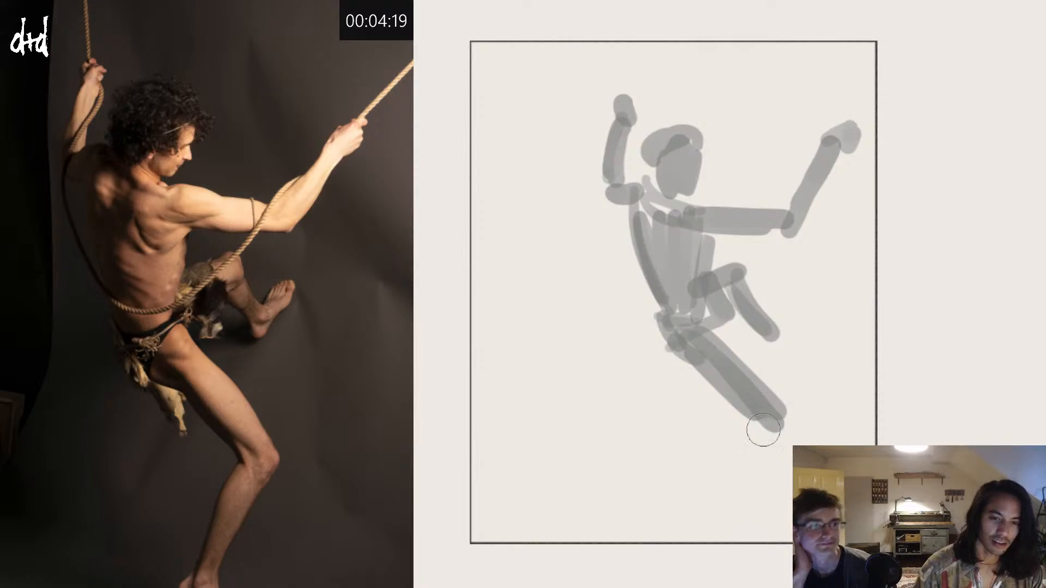
drag(764, 430, 703, 527)
key(ctrl+z)
drag(759, 427, 714, 528)
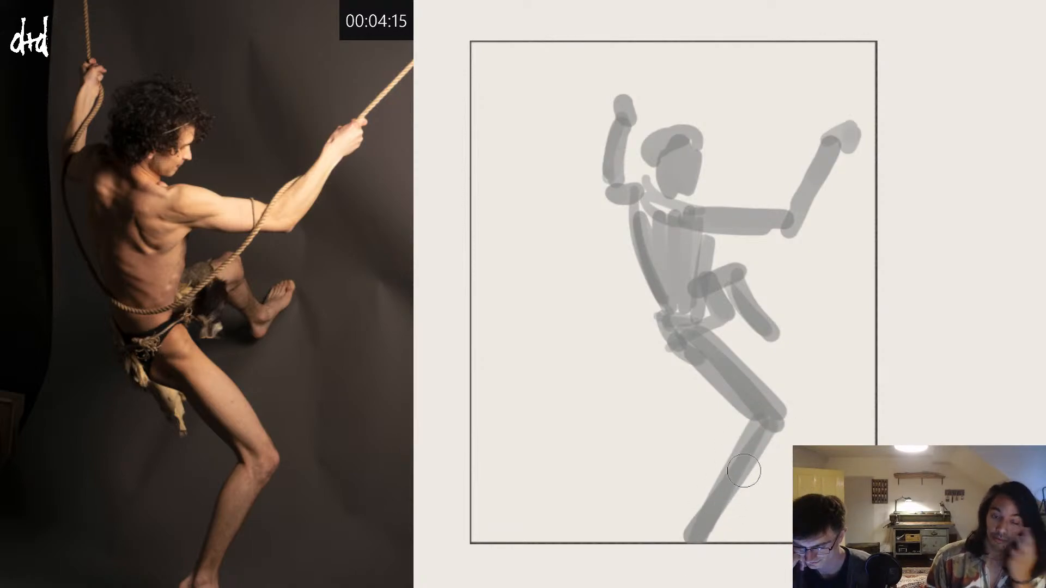
drag(779, 425, 696, 539)
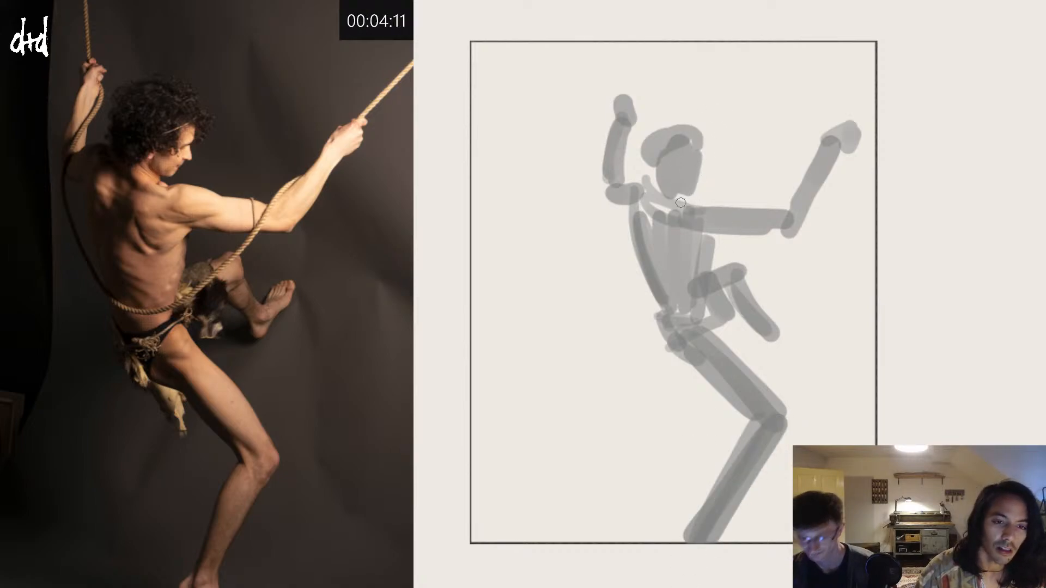
Step: Shade the jaw and curly hair, and add darker contours to the outstretched arm and shading on the back
drag(681, 203, 689, 186)
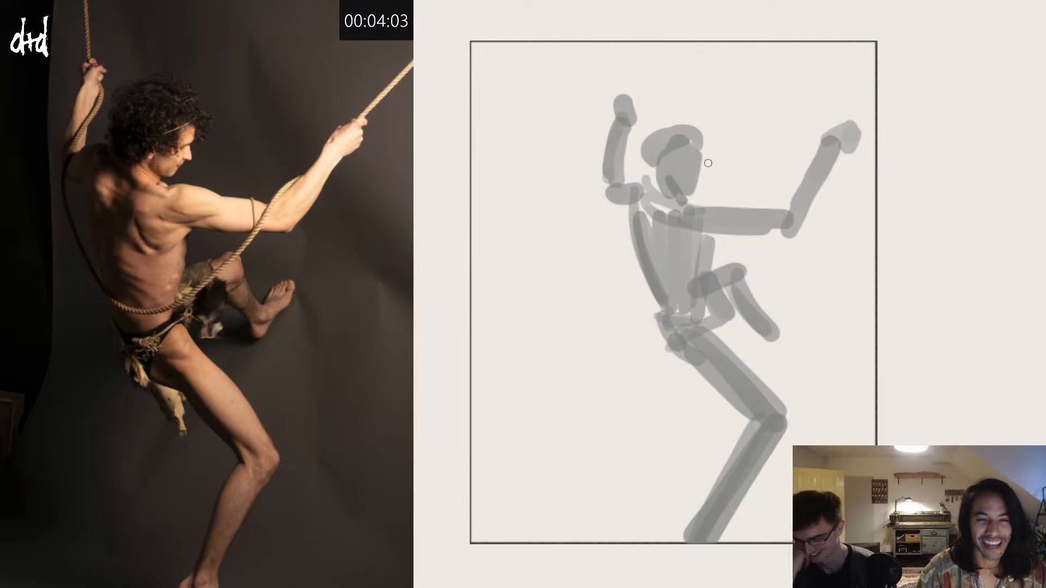
mouse_move(708, 163)
mouse_down()
mouse_move(717, 142)
mouse_move(709, 135)
mouse_move(702, 146)
mouse_move(690, 129)
mouse_move(645, 144)
mouse_move(710, 145)
mouse_move(677, 157)
mouse_move(690, 151)
mouse_move(679, 169)
mouse_move(647, 163)
mouse_move(655, 168)
mouse_move(653, 156)
mouse_move(656, 172)
mouse_move(649, 157)
mouse_move(653, 182)
mouse_move(689, 146)
mouse_up()
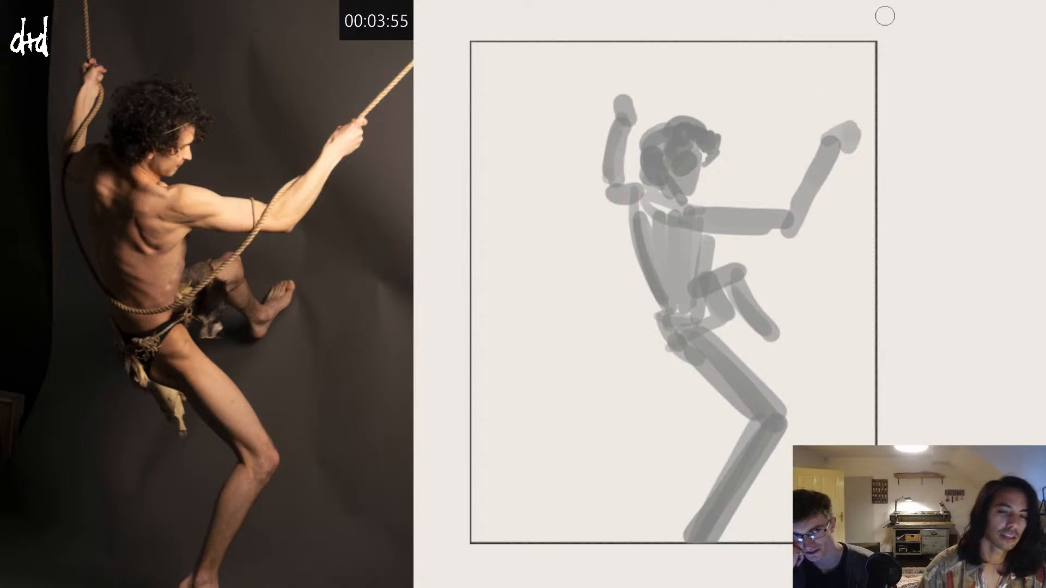
mouse_move(663, 232)
mouse_down()
mouse_move(675, 266)
mouse_move(705, 279)
mouse_move(695, 255)
mouse_move(703, 207)
mouse_move(753, 234)
mouse_move(747, 248)
mouse_move(796, 235)
mouse_move(836, 161)
mouse_move(824, 149)
mouse_move(787, 211)
mouse_up()
key(ctrl+z)
key(ctrl+z)
drag(822, 146, 790, 202)
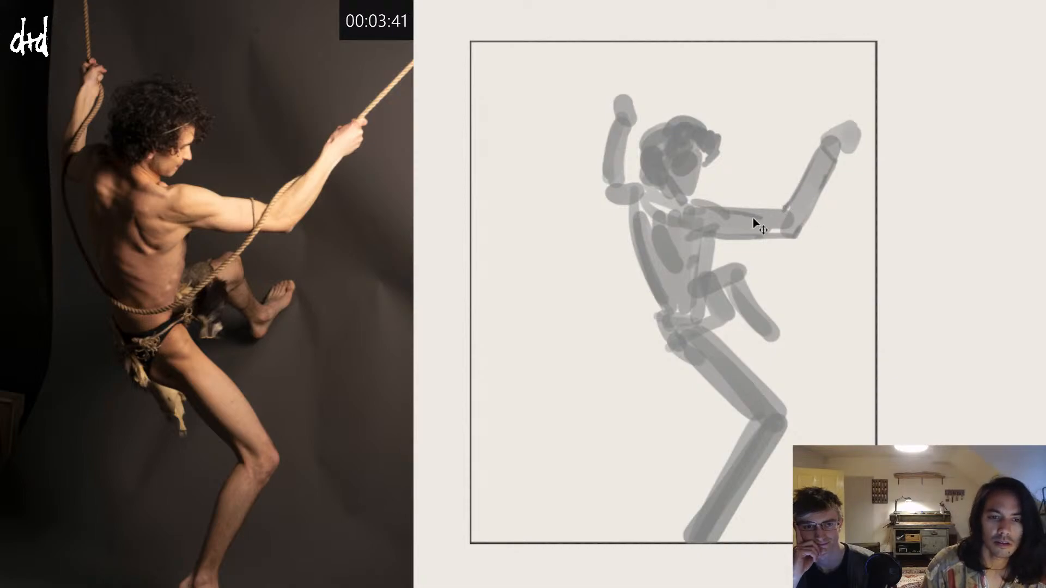
key(ctrl+z)
Step: Outline the far raised arm, its elbow and shoulder, and strengthen the curved contour of the back
mouse_move(726, 209)
mouse_down()
mouse_move(781, 211)
mouse_move(601, 193)
mouse_move(611, 140)
mouse_move(624, 139)
mouse_up()
key(ctrl+z)
key(ctrl+z)
drag(629, 132, 627, 185)
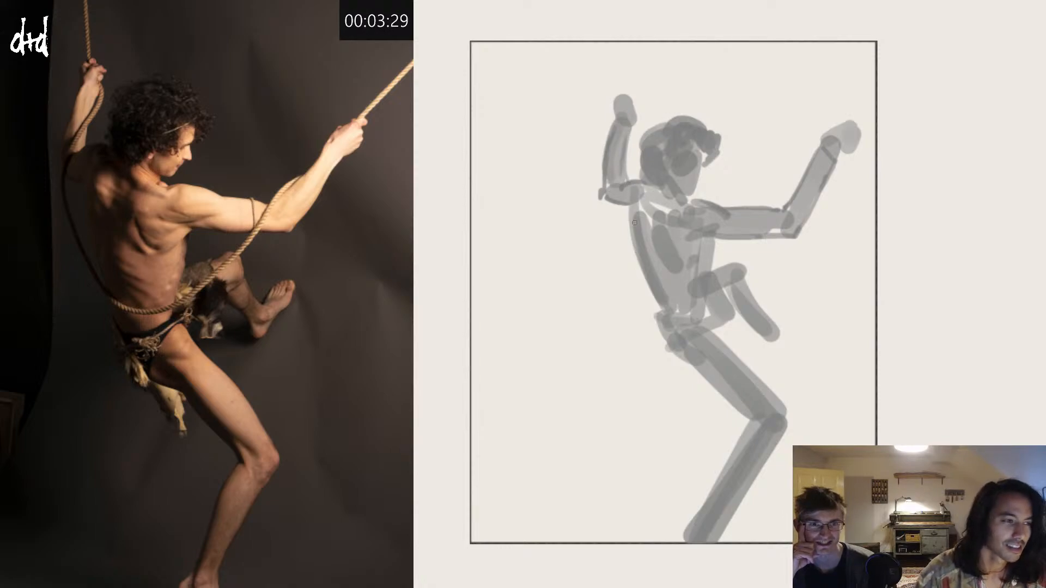
mouse_move(627, 206)
mouse_down()
mouse_move(636, 247)
mouse_move(626, 210)
mouse_up()
drag(637, 257, 658, 296)
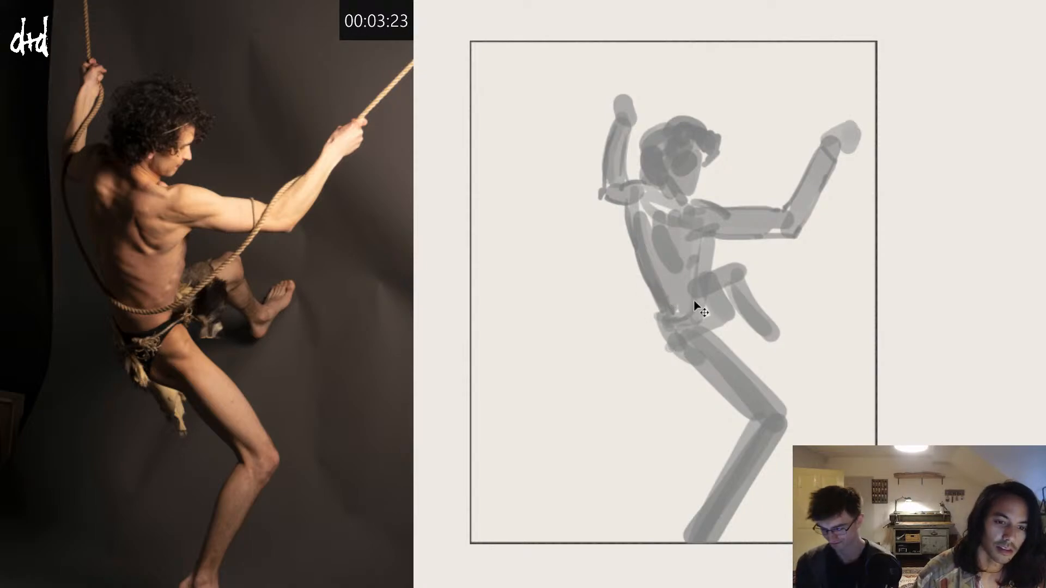
Step: Darken the waist and hanging loincloth, and outline the bent leg's knee, shin and foot
key(ctrl+z)
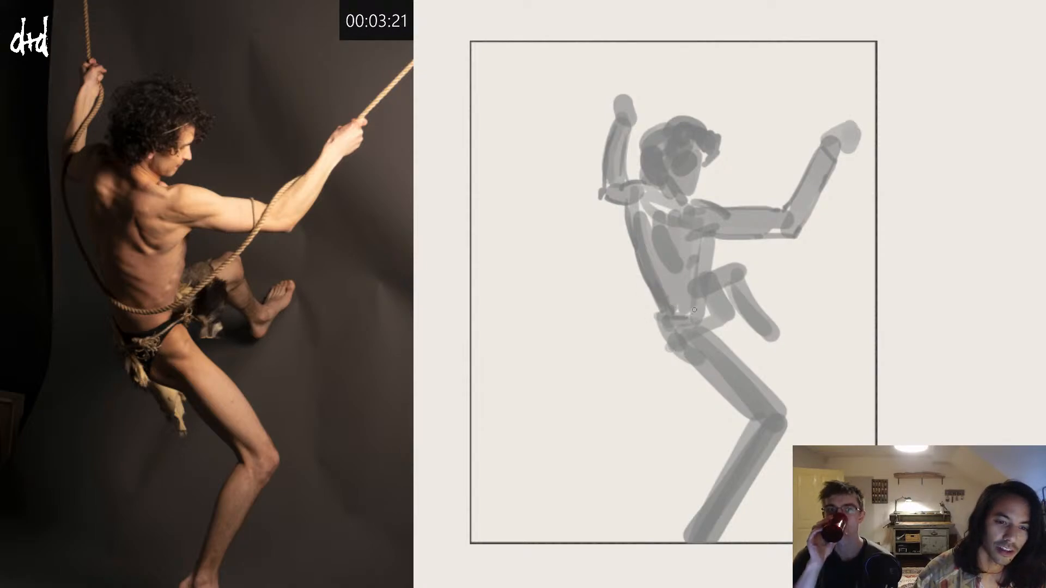
mouse_move(694, 309)
mouse_down()
mouse_move(700, 291)
mouse_move(697, 315)
mouse_move(712, 292)
mouse_up()
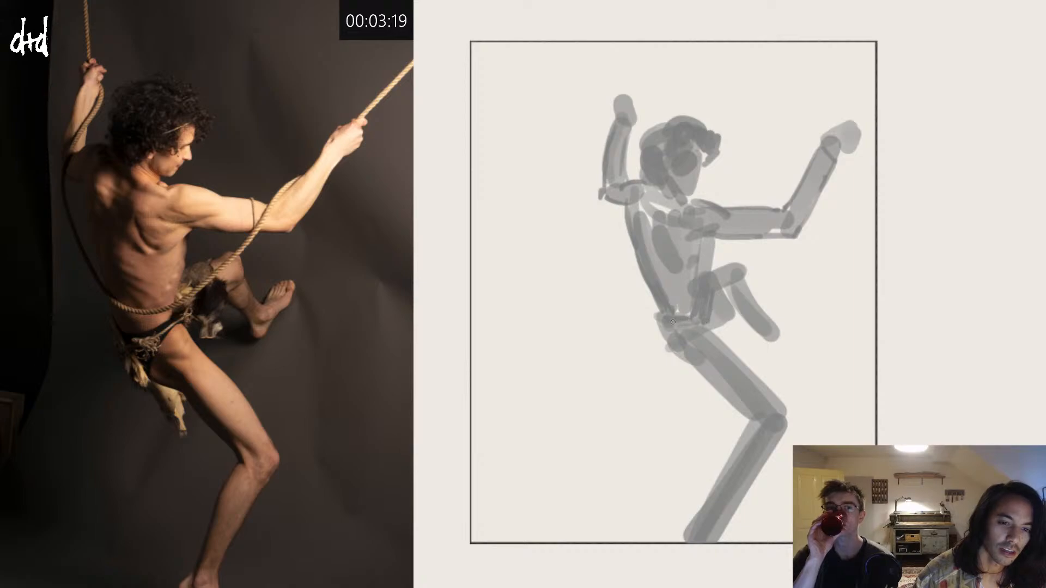
mouse_move(672, 322)
mouse_down()
mouse_move(678, 379)
mouse_move(686, 367)
mouse_up()
key(ctrl+z)
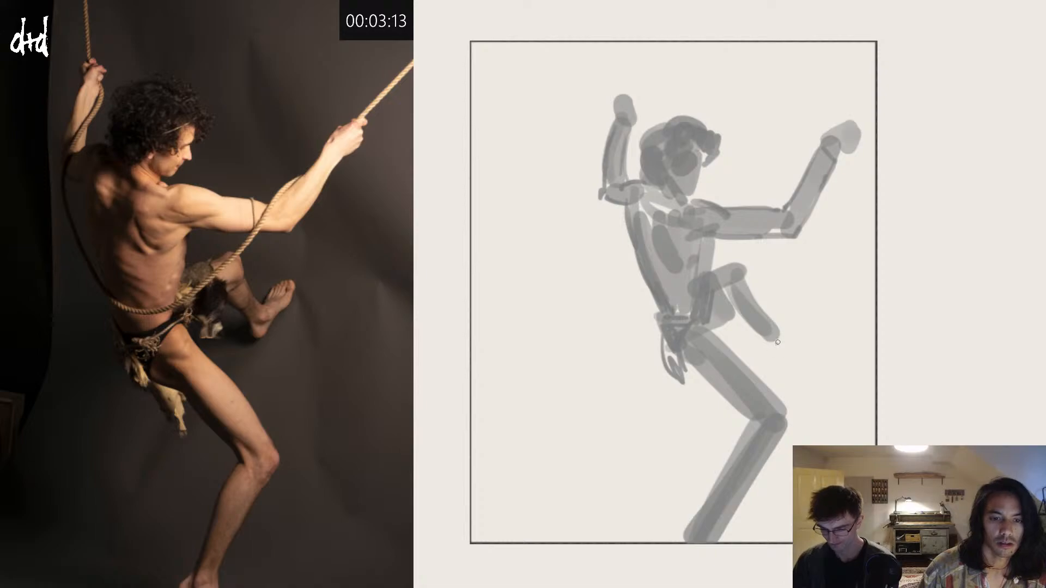
mouse_move(778, 342)
mouse_down()
mouse_move(796, 299)
mouse_move(778, 338)
mouse_move(785, 377)
mouse_move(811, 340)
mouse_move(773, 348)
mouse_up()
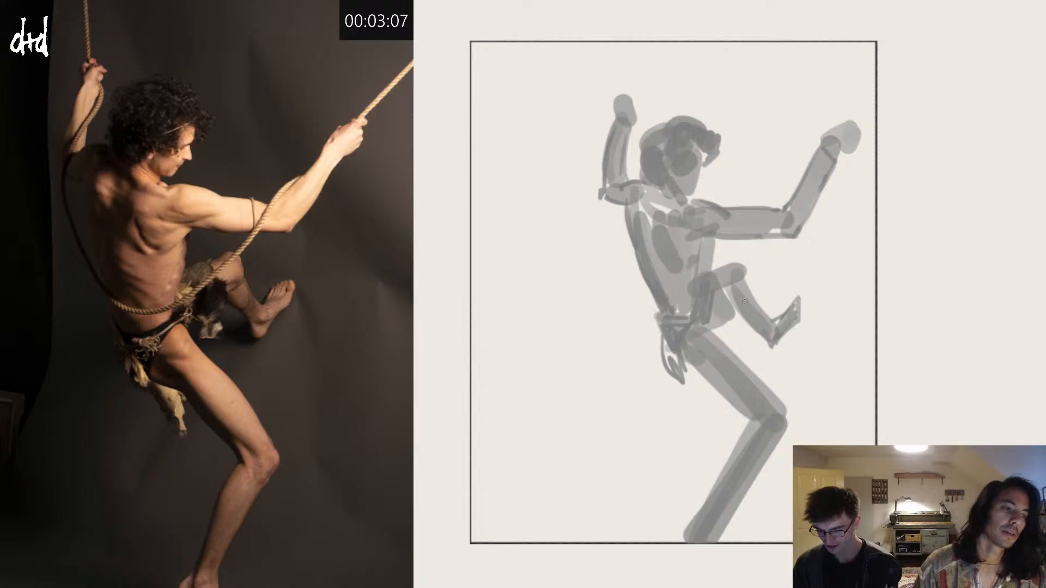
drag(744, 264, 751, 286)
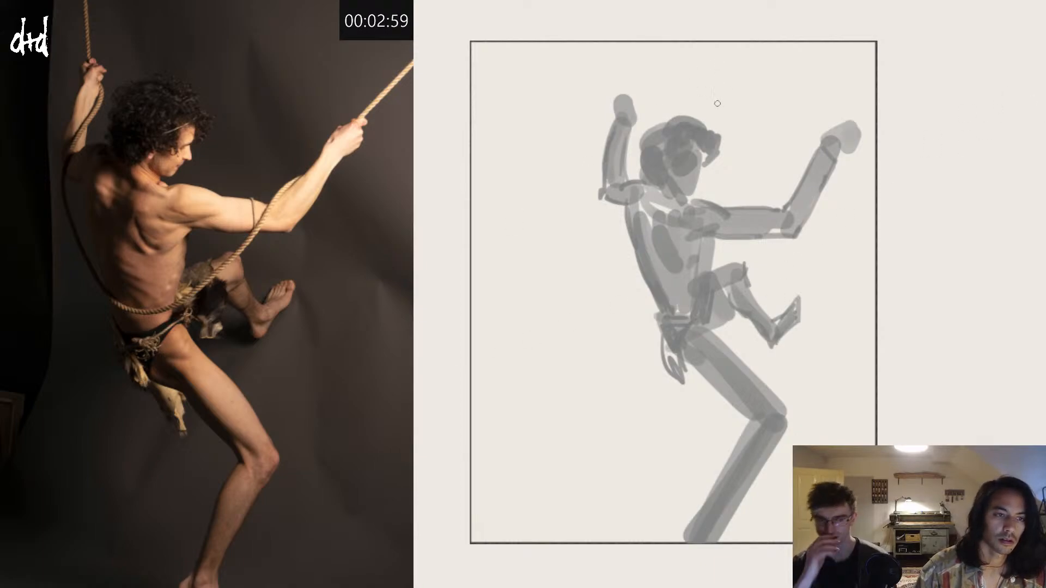
Step: Paint the curly hair in near-black and draw the face's profile, eye, mouth and jaw shadow
mouse_move(701, 151)
mouse_down()
mouse_move(711, 163)
mouse_move(721, 143)
mouse_move(694, 133)
mouse_move(682, 163)
mouse_move(675, 133)
mouse_move(654, 128)
mouse_move(638, 167)
mouse_move(667, 147)
mouse_move(676, 192)
mouse_move(687, 192)
mouse_up()
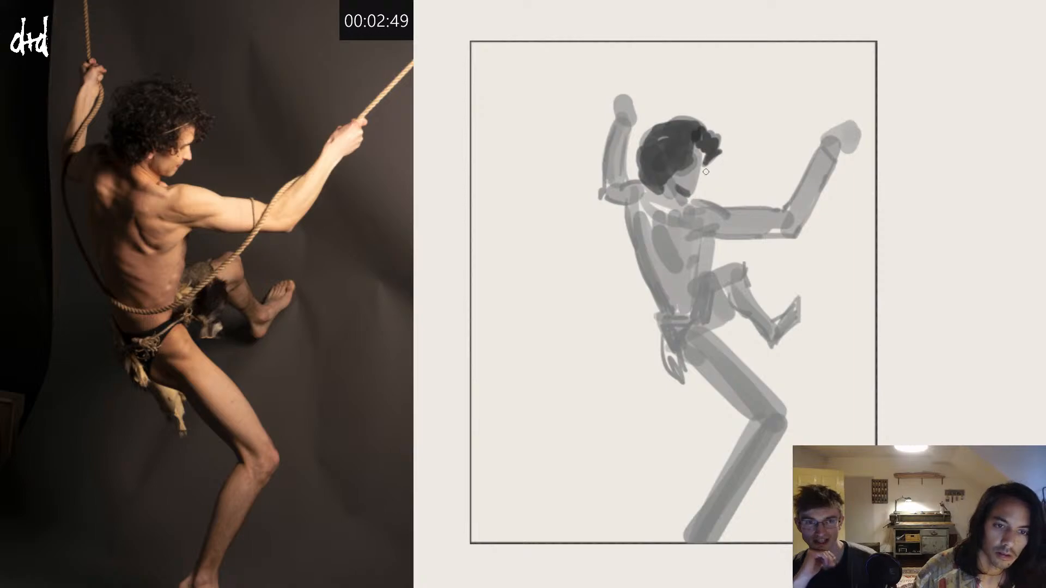
drag(689, 170, 700, 167)
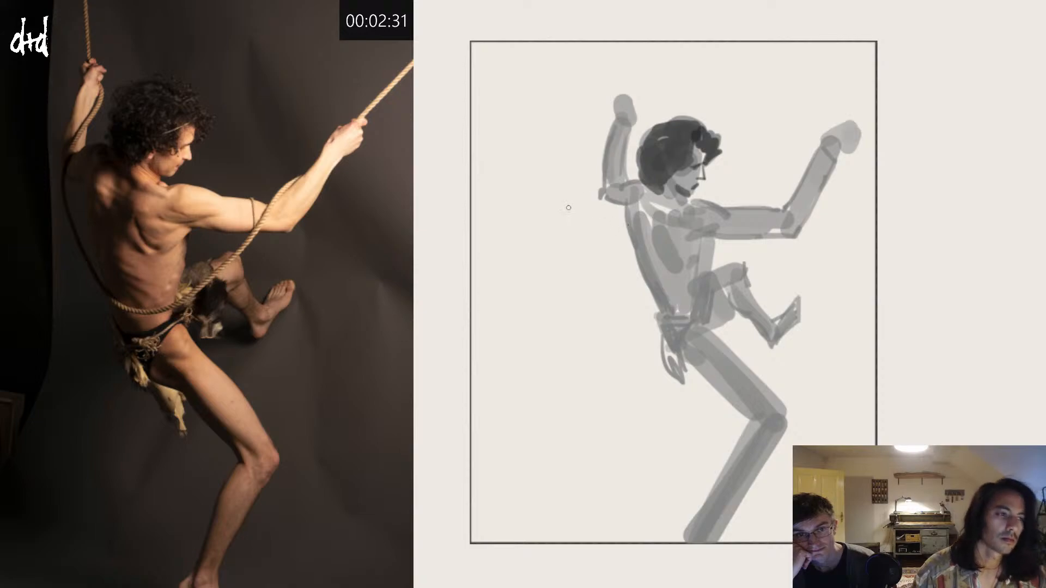
Step: Draw dark lines along the far shoulder, upper arm and back contour, and define the shoulder blade with shading strokes
mouse_move(640, 185)
mouse_down()
mouse_move(621, 188)
mouse_move(622, 209)
mouse_up()
drag(632, 245, 628, 229)
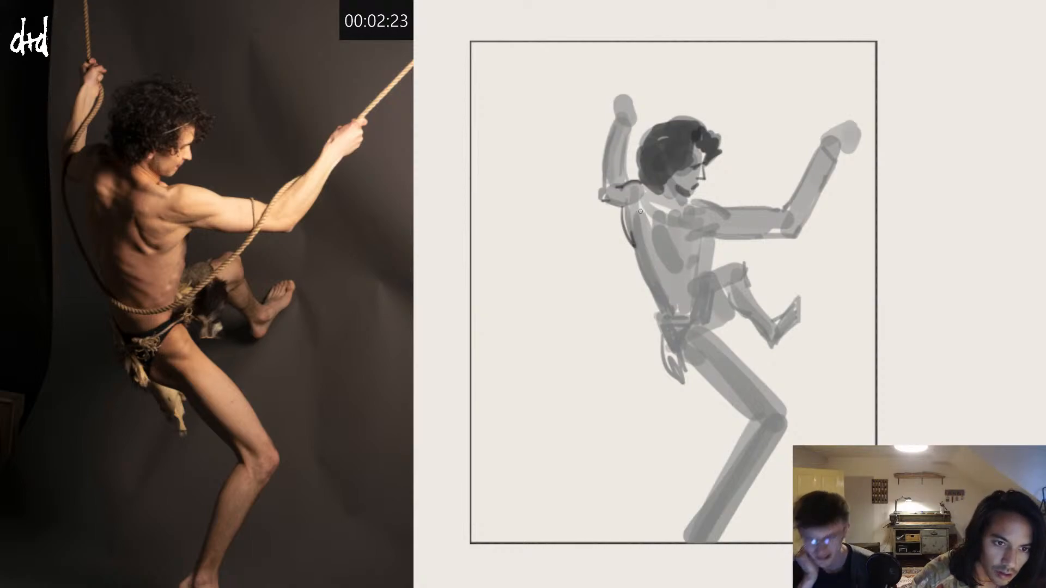
drag(640, 211, 661, 315)
mouse_move(633, 240)
mouse_down()
mouse_move(658, 299)
mouse_move(652, 286)
mouse_up()
key(ctrl+z)
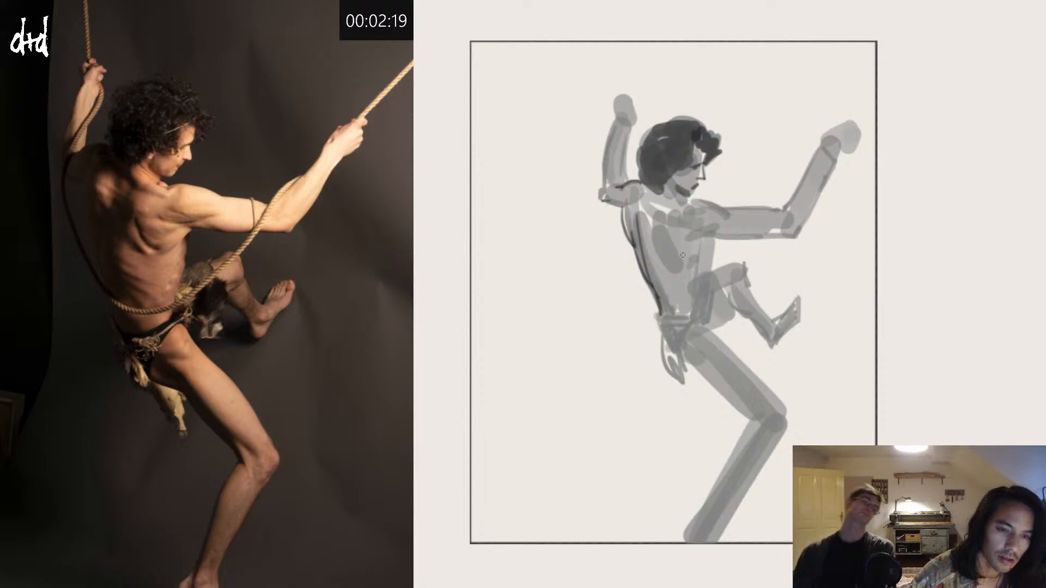
mouse_move(661, 238)
mouse_down()
mouse_move(680, 273)
mouse_move(686, 260)
mouse_up()
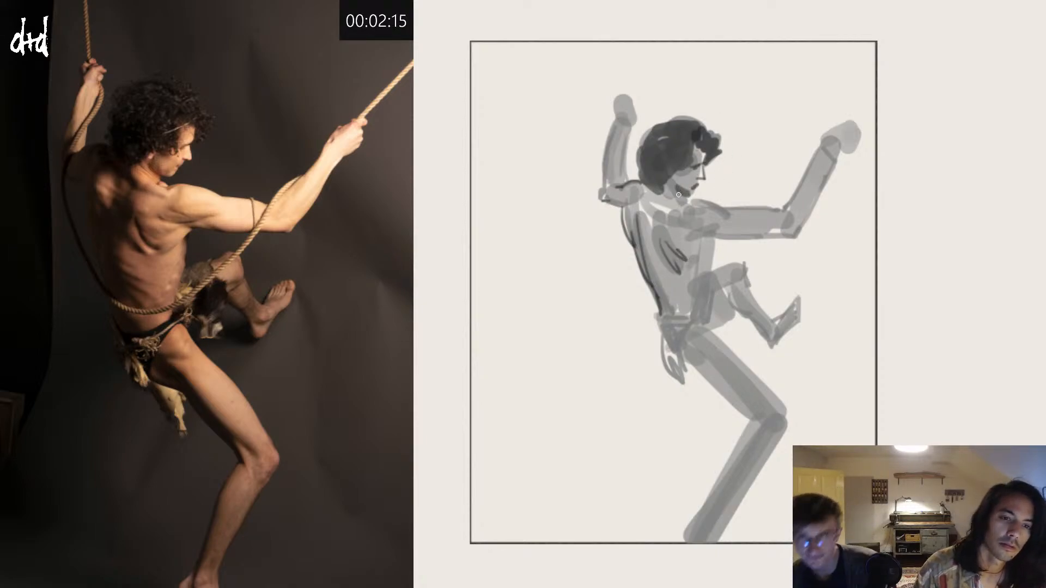
key(ctrl+z)
Step: Draw the neck line and the dark upper contour of the outstretched arm's shoulder and upper arm, retrying misplaced strokes
drag(661, 196, 662, 212)
mouse_move(663, 198)
mouse_down()
mouse_move(672, 211)
mouse_move(679, 196)
mouse_move(730, 211)
mouse_move(786, 209)
mouse_up()
key(ctrl+z)
key(ctrl+z)
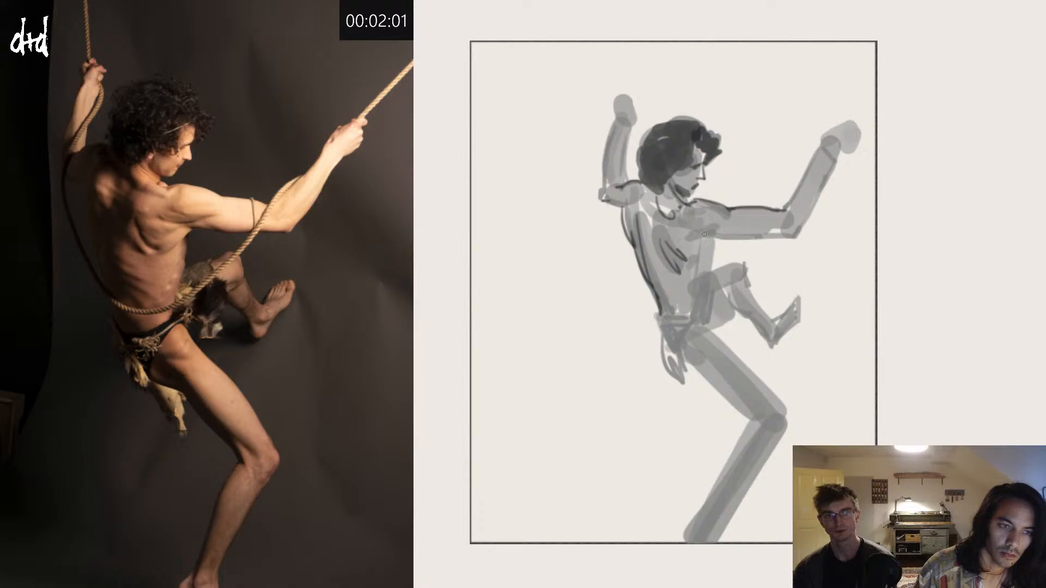
Step: Outline the outstretched arm's underside from armpit to elbow with a redrawn dark line, and shade the rear shoulder
drag(697, 253, 713, 237)
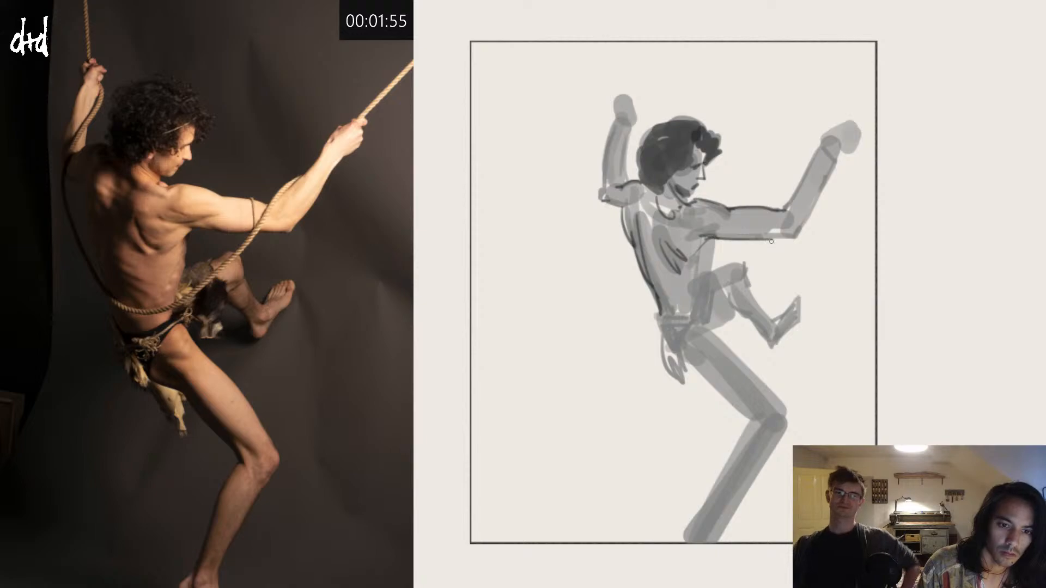
key(ctrl+z)
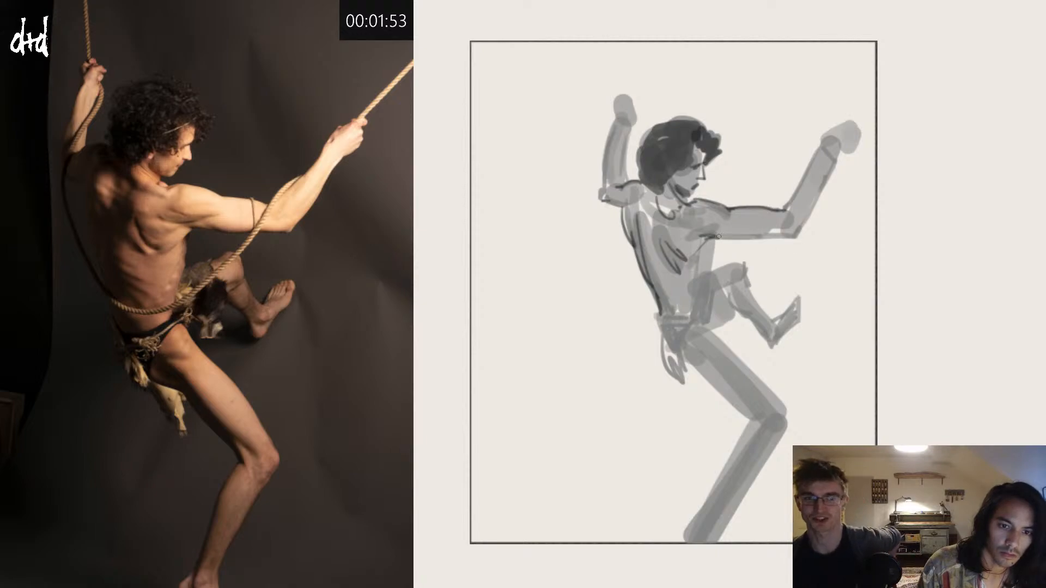
drag(710, 238, 799, 235)
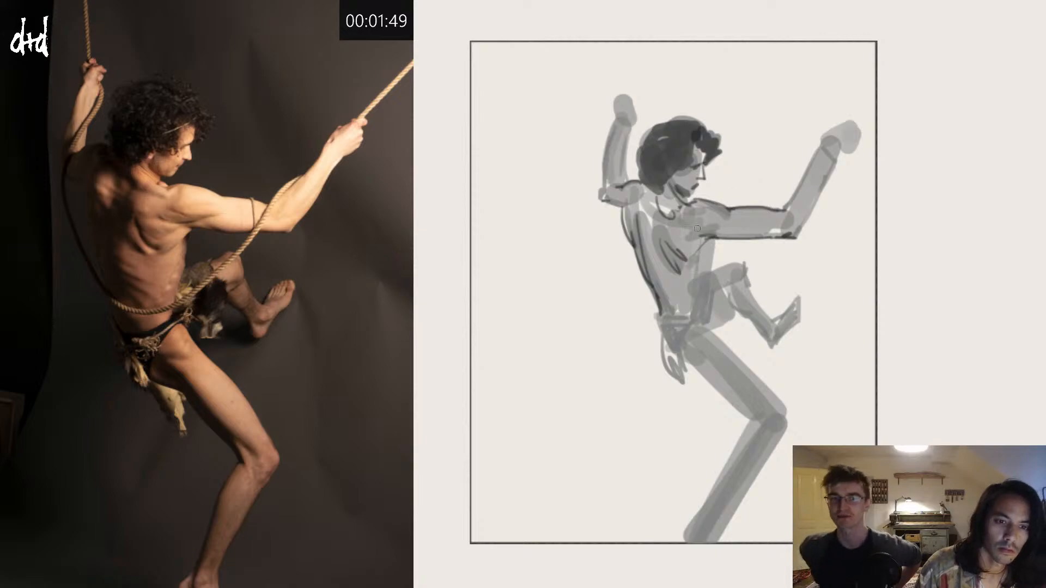
drag(678, 230, 728, 232)
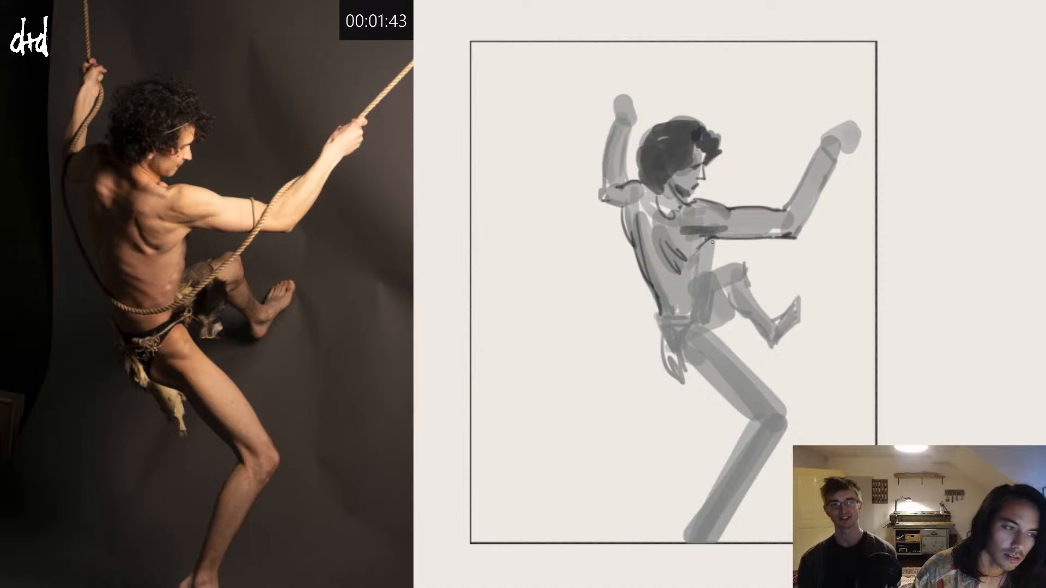
Step: Draw the dark front contour of the torso and hatch the loincloth at the hips with near-black strokes
mouse_move(710, 240)
mouse_down()
mouse_move(707, 264)
mouse_move(721, 270)
mouse_move(696, 314)
mouse_up()
key(ctrl+z)
mouse_move(708, 279)
mouse_down()
mouse_move(701, 318)
mouse_move(711, 285)
mouse_move(729, 314)
mouse_move(708, 317)
mouse_move(717, 304)
mouse_move(705, 321)
mouse_move(731, 314)
mouse_up()
mouse_move(724, 289)
mouse_down()
mouse_move(674, 376)
mouse_move(659, 332)
mouse_move(691, 327)
mouse_move(671, 354)
mouse_up()
mouse_move(681, 323)
mouse_down()
mouse_move(663, 354)
mouse_move(657, 348)
mouse_up()
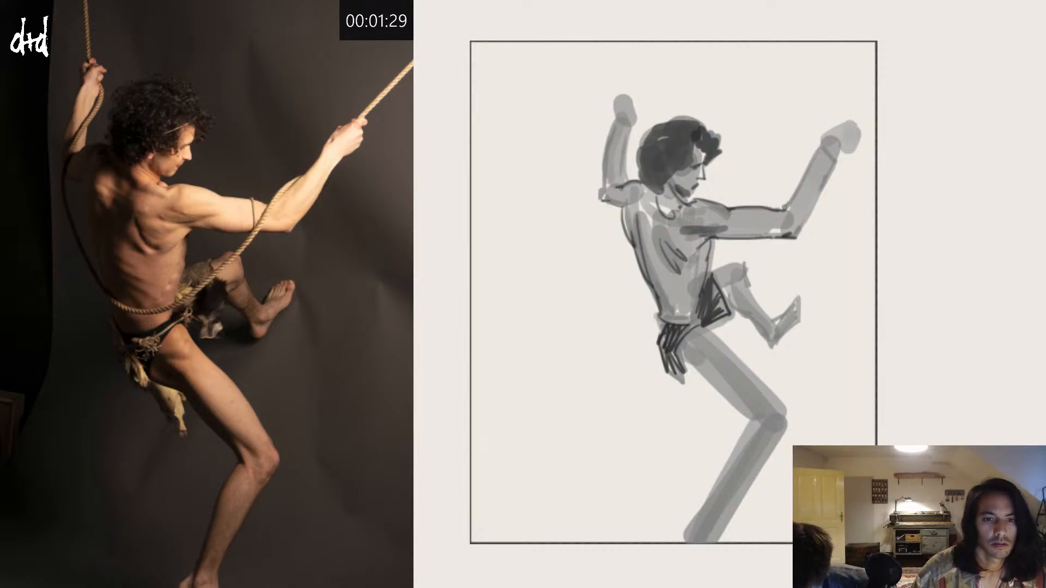
Step: Outline the outstretched arm's forearm and its gripping hand with dark contour lines
drag(785, 209, 806, 164)
drag(790, 201, 827, 134)
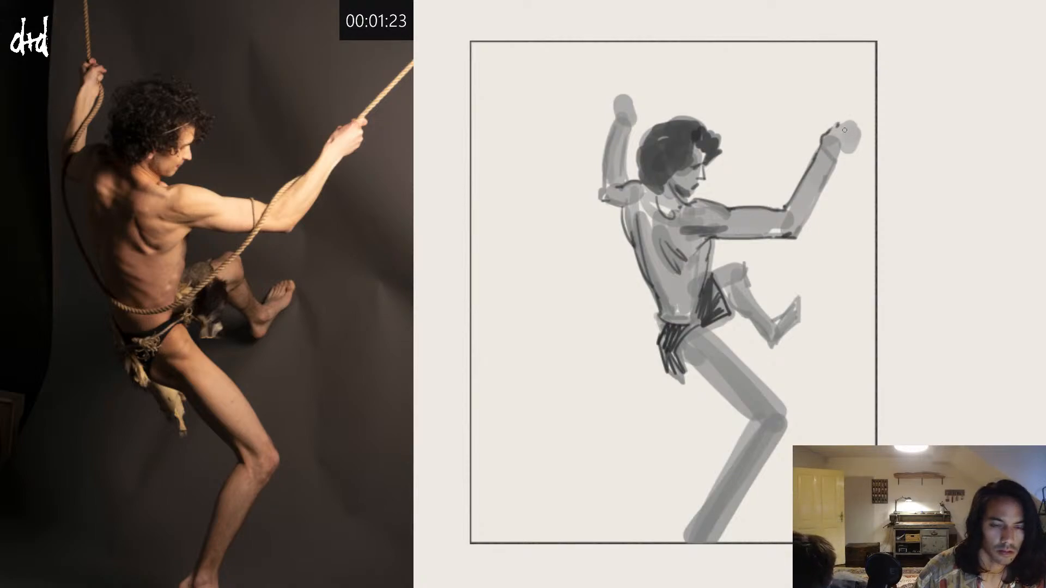
drag(863, 121, 858, 129)
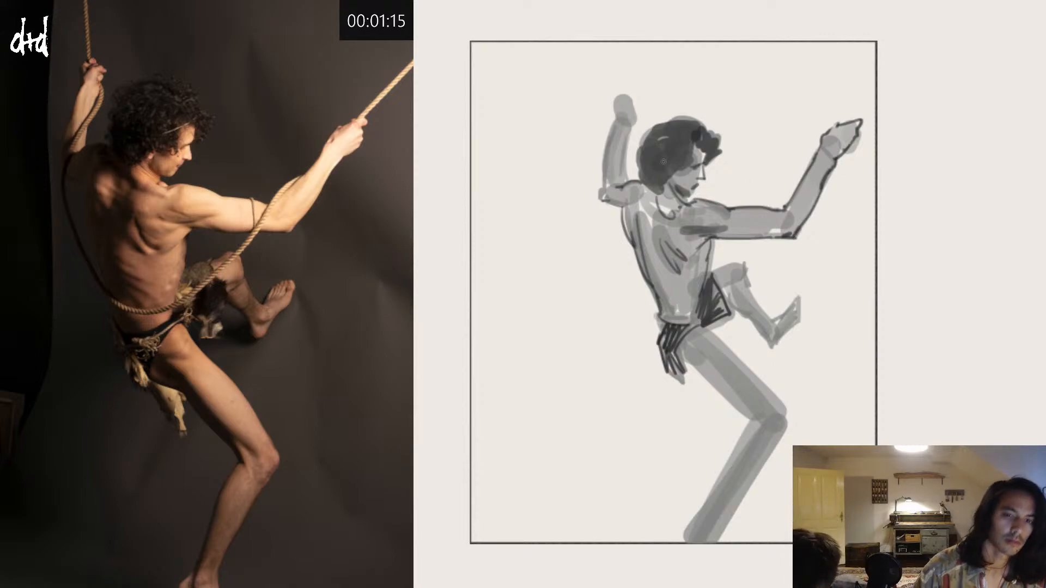
Step: Outline the raised arm behind the head from elbow to wrist and draw its gripping hand in dark lines
drag(603, 200, 613, 133)
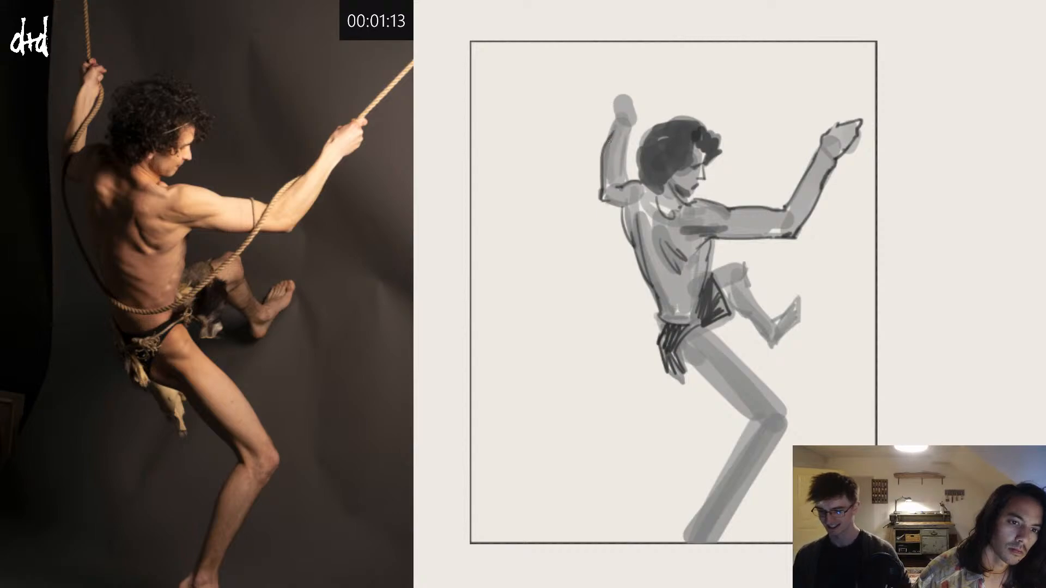
key(ctrl+z)
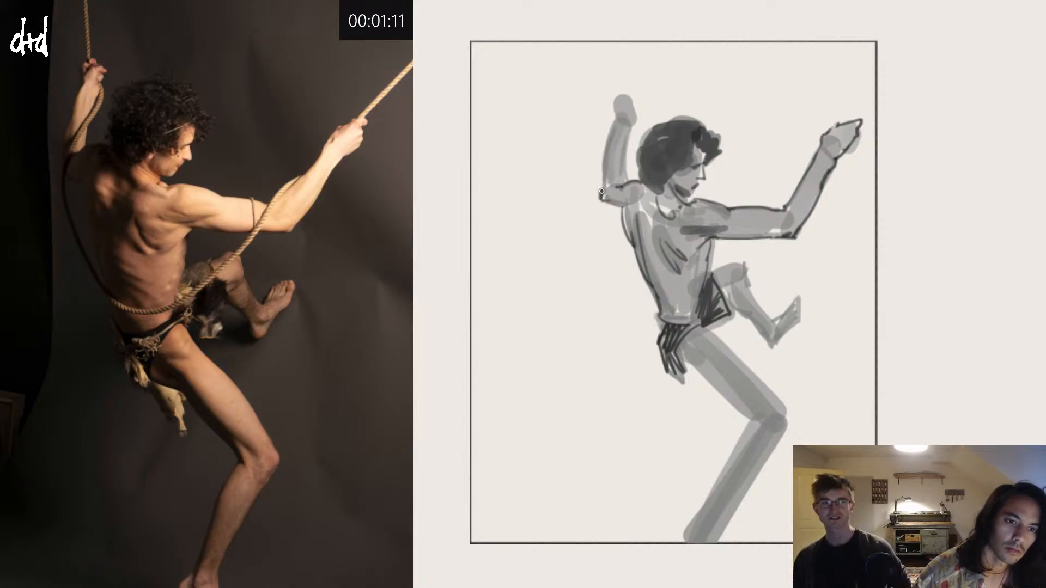
mouse_move(602, 192)
mouse_down()
mouse_move(617, 118)
mouse_move(630, 135)
mouse_move(626, 180)
mouse_up()
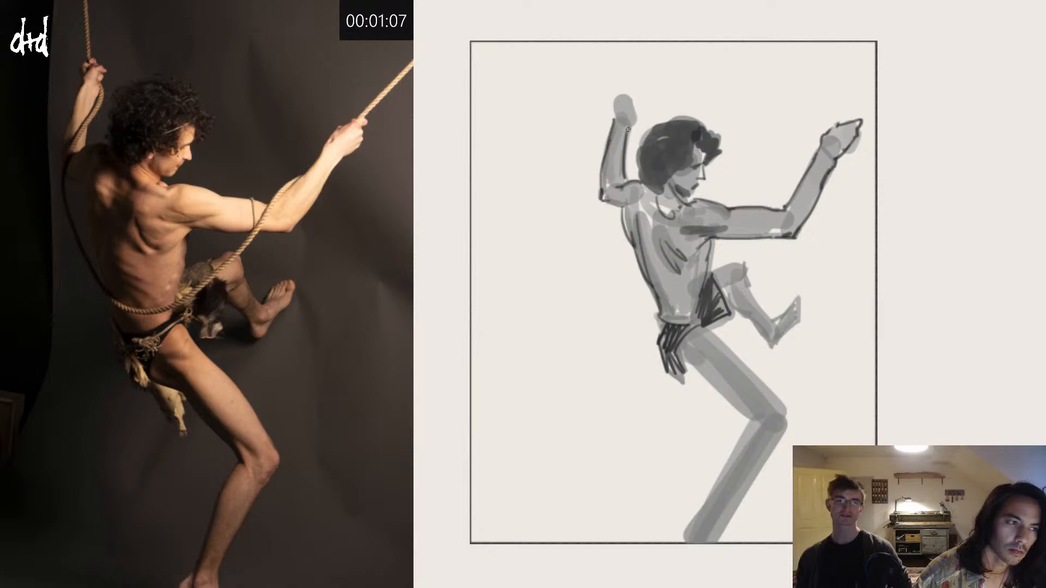
mouse_move(615, 111)
mouse_down()
mouse_move(621, 99)
mouse_move(631, 108)
mouse_up()
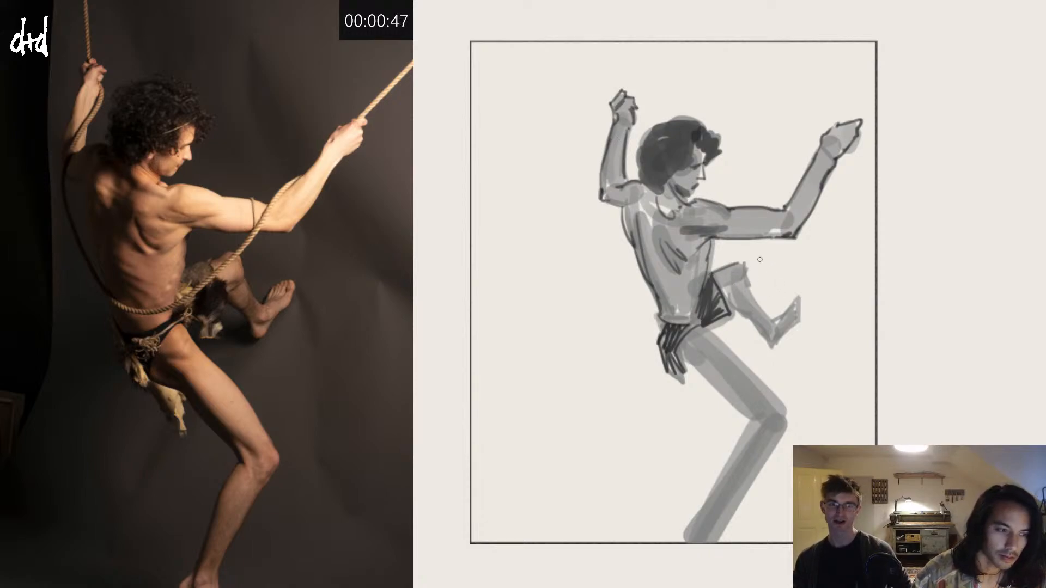
Step: Draw dark contours around the raised leg's bent knee, shin and foot, retrying misplaced strokes
mouse_move(711, 272)
mouse_down()
mouse_move(742, 259)
mouse_move(771, 317)
mouse_up()
key(ctrl+z)
mouse_move(746, 280)
mouse_down()
mouse_move(771, 320)
mouse_move(739, 312)
mouse_move(772, 346)
mouse_move(798, 322)
mouse_move(799, 300)
mouse_up()
key(ctrl+z)
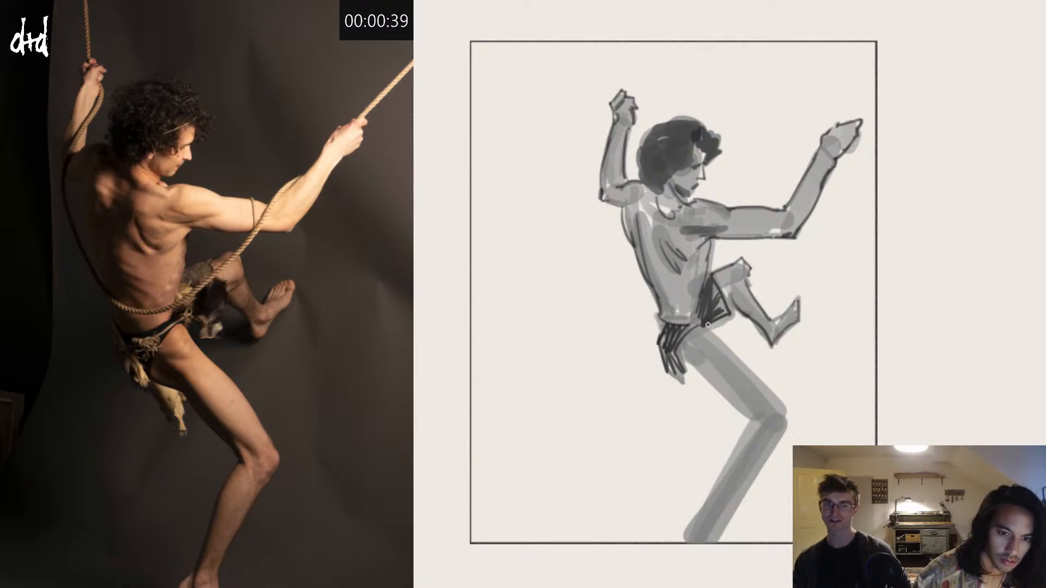
Step: Outline the long extended leg from hip and thigh over the knee down to the page edge, redrawing misplaced lines
mouse_move(708, 326)
mouse_down()
mouse_move(736, 355)
mouse_move(715, 335)
mouse_move(706, 376)
mouse_move(760, 428)
mouse_up()
key(ctrl+z)
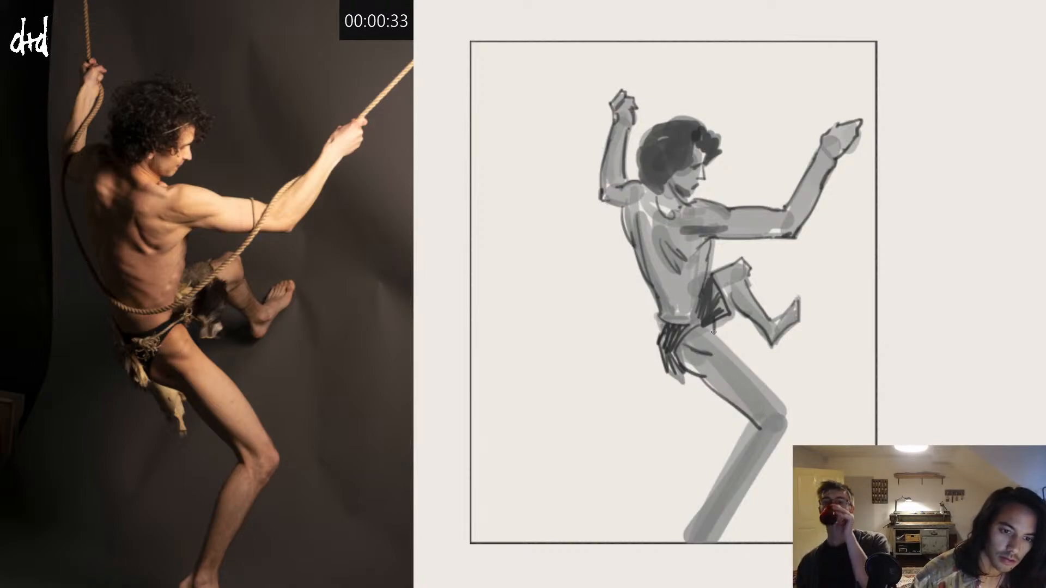
mouse_move(714, 332)
mouse_down()
mouse_move(791, 424)
mouse_move(748, 418)
mouse_move(758, 435)
mouse_move(719, 500)
mouse_up()
key(ctrl+z)
drag(721, 487, 690, 542)
drag(786, 427, 718, 541)
key(ctrl+z)
drag(789, 424, 714, 543)
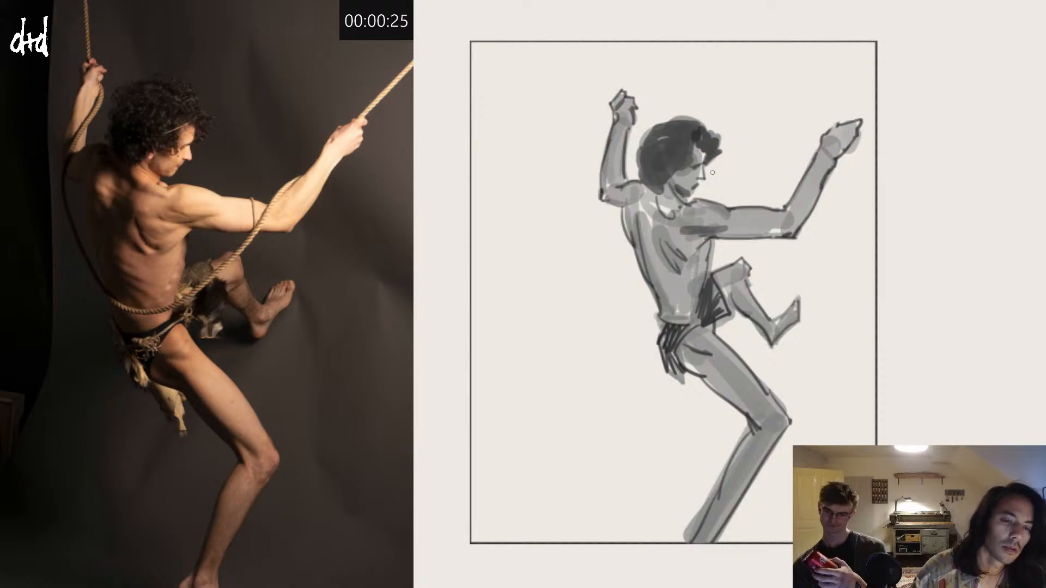
Step: Refine the face's profile around the nose and mouth with small strokes
drag(705, 174, 704, 180)
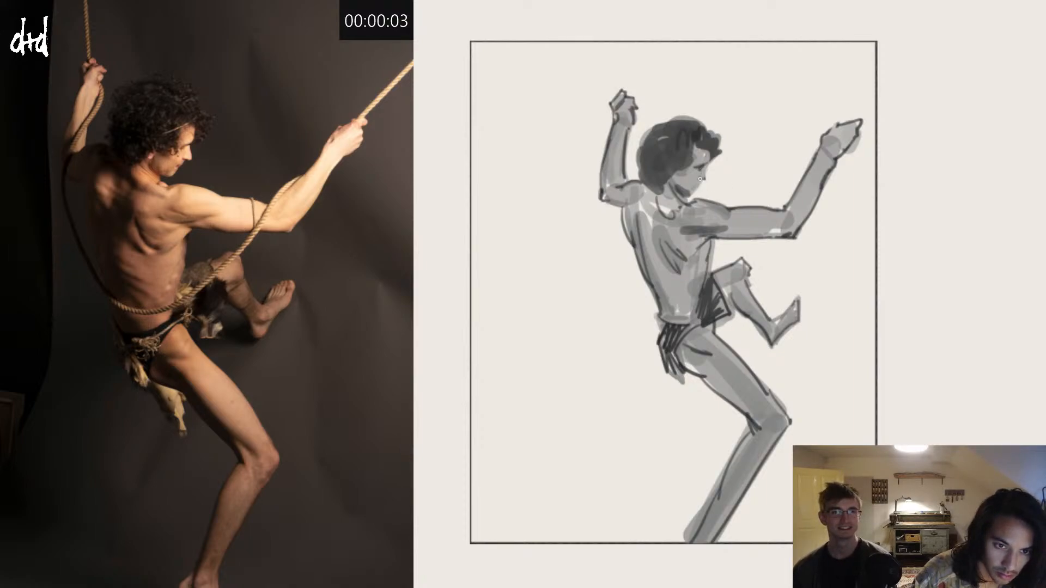
drag(703, 181, 711, 183)
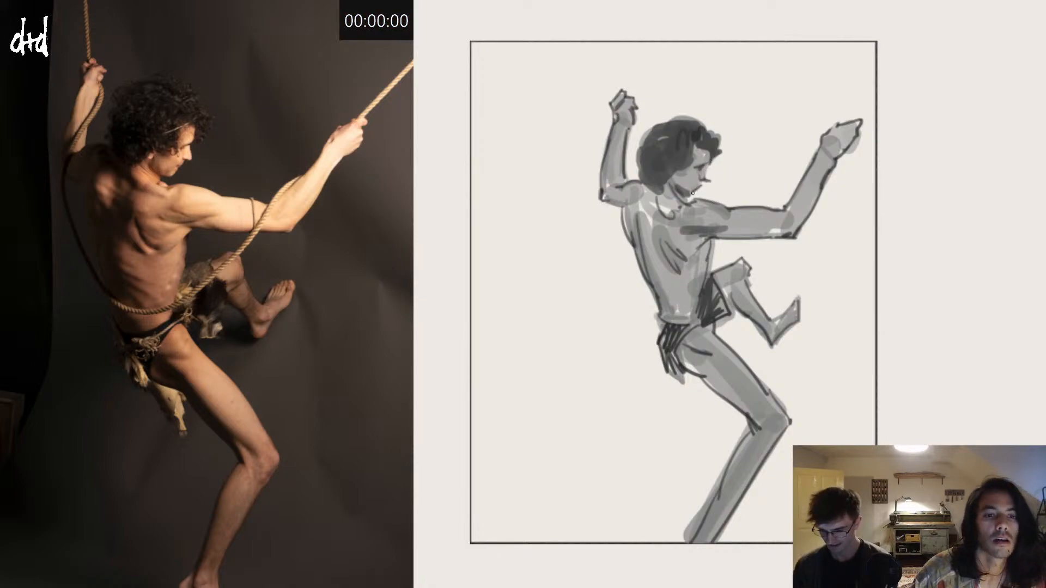
drag(770, 208, 790, 238)
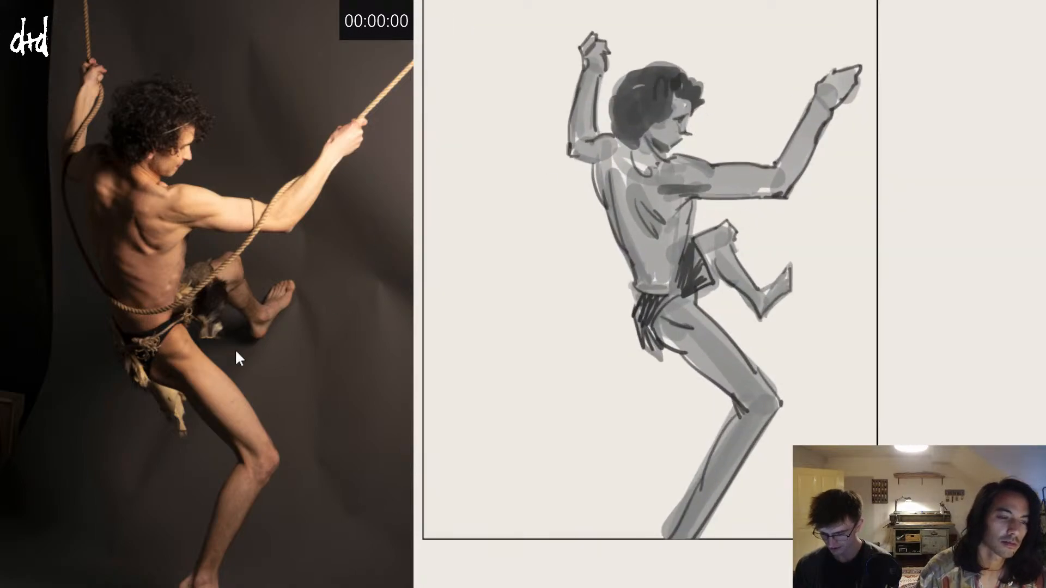
Step: Switch the reference to the wide-stance pose holding a beam, enlarge it, and set up a blank page for a five-minute sketch
drag(284, 298, 257, 317)
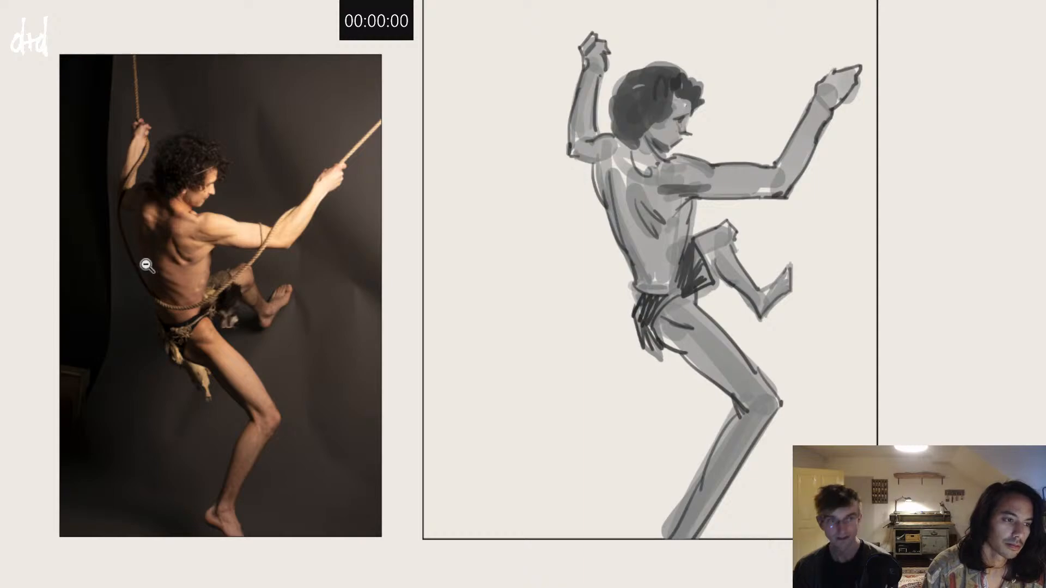
click(414, 96)
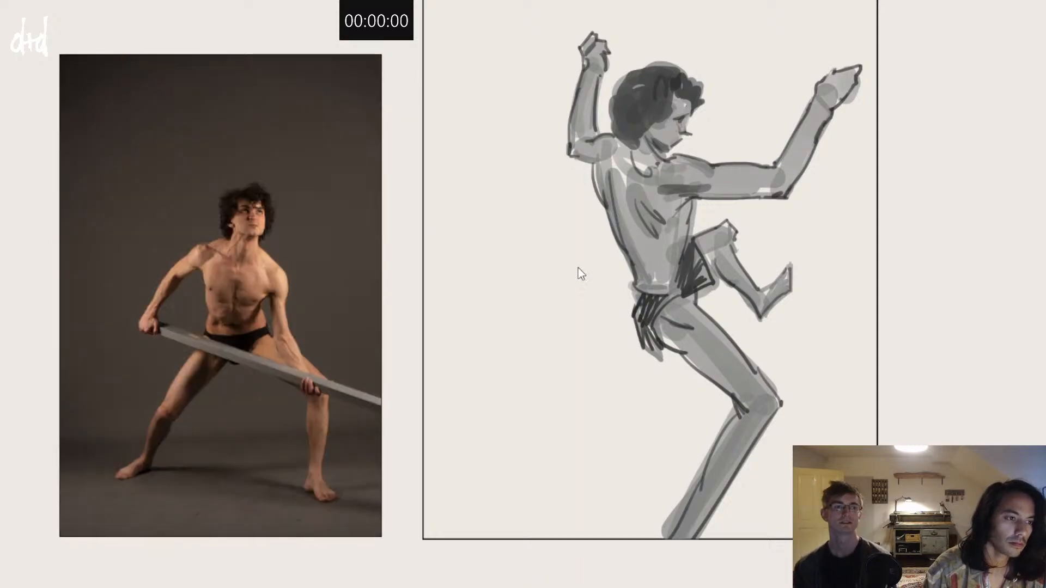
click(408, 62)
click(408, 92)
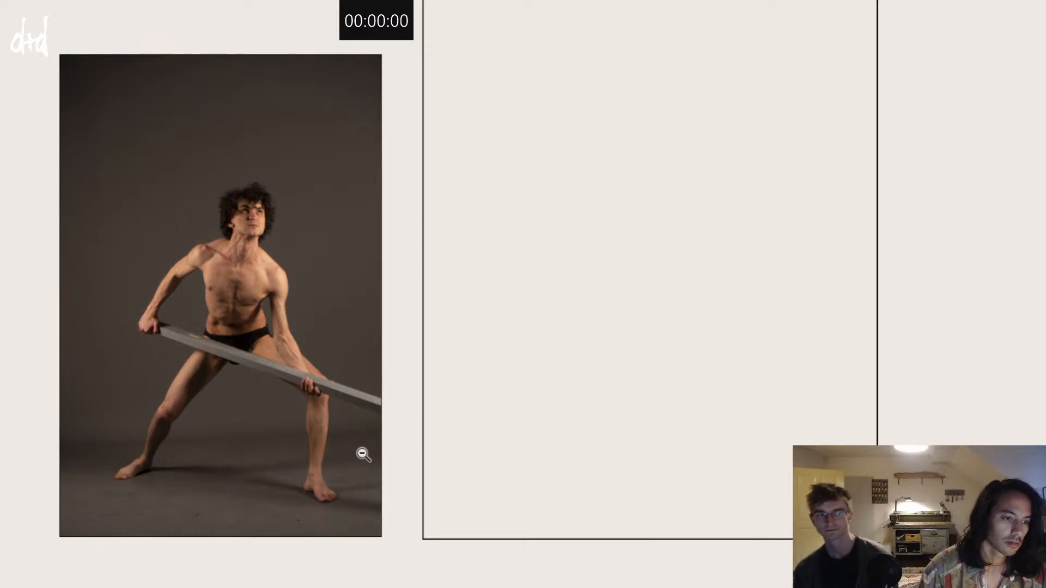
click(270, 342)
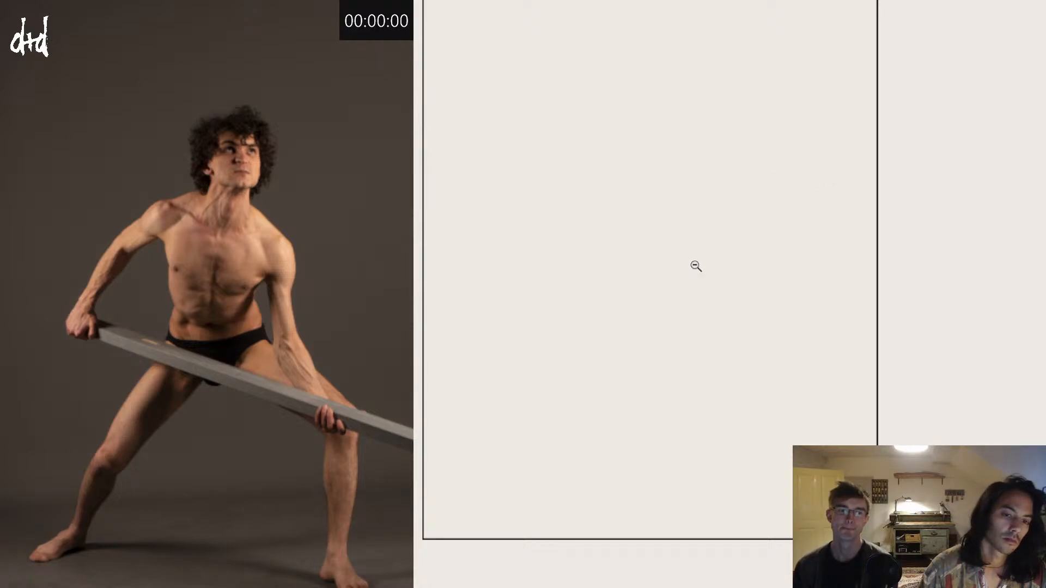
drag(696, 266, 685, 273)
drag(686, 277, 698, 295)
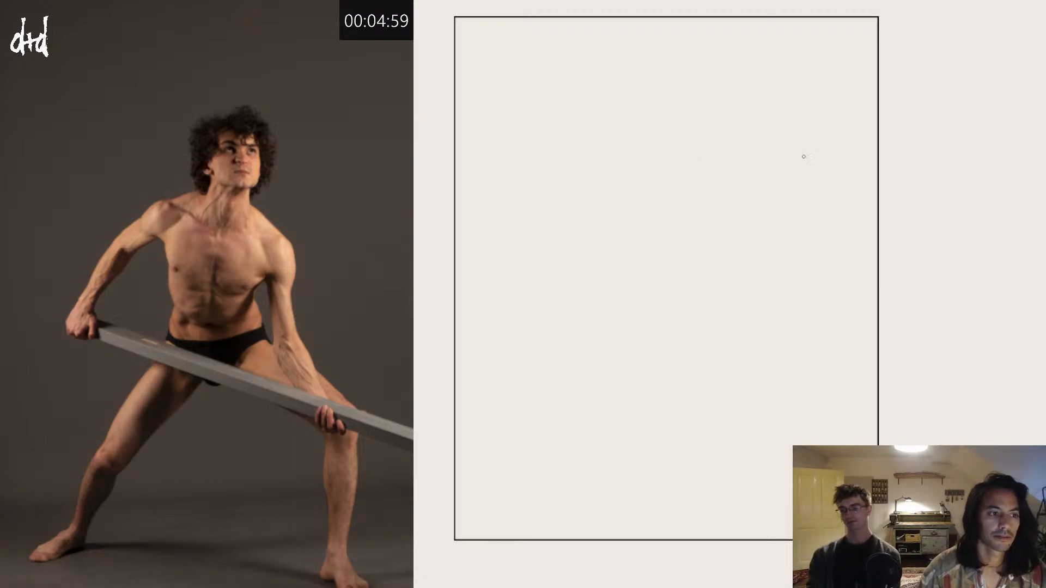
Step: Enlarge the brush and block in the head, the surrounding hair and the shoulder line in translucent grey near the page's upper part
key(bracketright)
key(bracketright)
key(bracketright)
key(bracketright)
key(bracketright)
key(bracketright)
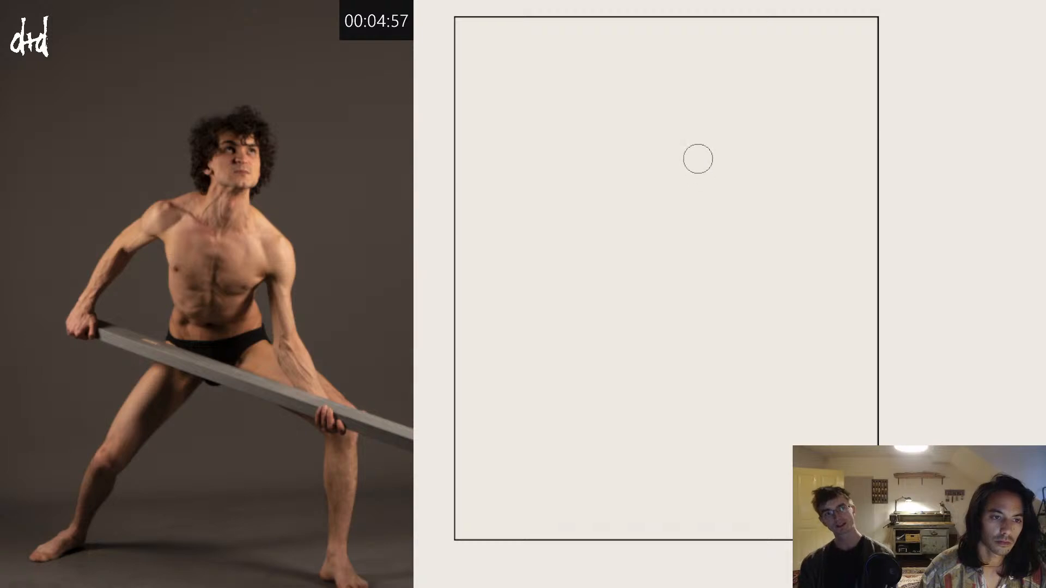
mouse_move(699, 155)
mouse_down()
mouse_move(685, 191)
mouse_move(726, 202)
mouse_move(697, 196)
mouse_move(718, 178)
mouse_move(696, 181)
mouse_move(727, 170)
mouse_move(703, 130)
mouse_move(734, 156)
mouse_move(720, 115)
mouse_move(677, 140)
mouse_move(672, 161)
mouse_move(680, 119)
mouse_move(731, 151)
mouse_up()
key(ctrl+z)
drag(680, 128, 676, 152)
mouse_move(653, 191)
mouse_down()
mouse_move(677, 182)
mouse_move(649, 193)
mouse_move(736, 206)
mouse_up()
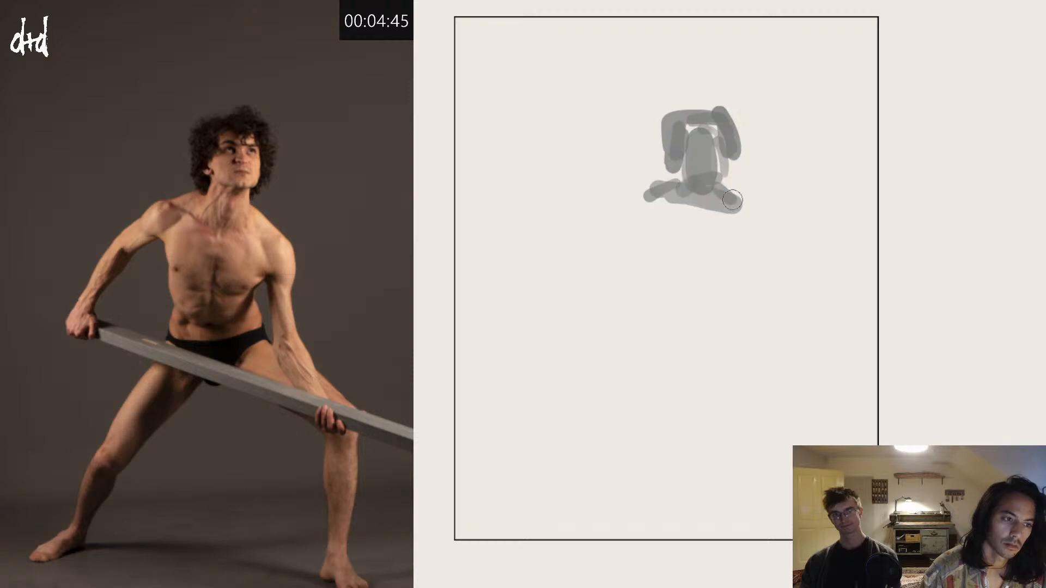
Step: Block in the rib cage and the tapered pelvis below the shoulders with grey masses, retrying misplaced strokes
mouse_move(659, 205)
mouse_down()
mouse_move(669, 265)
mouse_move(725, 261)
mouse_move(721, 275)
mouse_move(670, 268)
mouse_move(724, 270)
mouse_up()
key(ctrl+z)
key(ctrl+z)
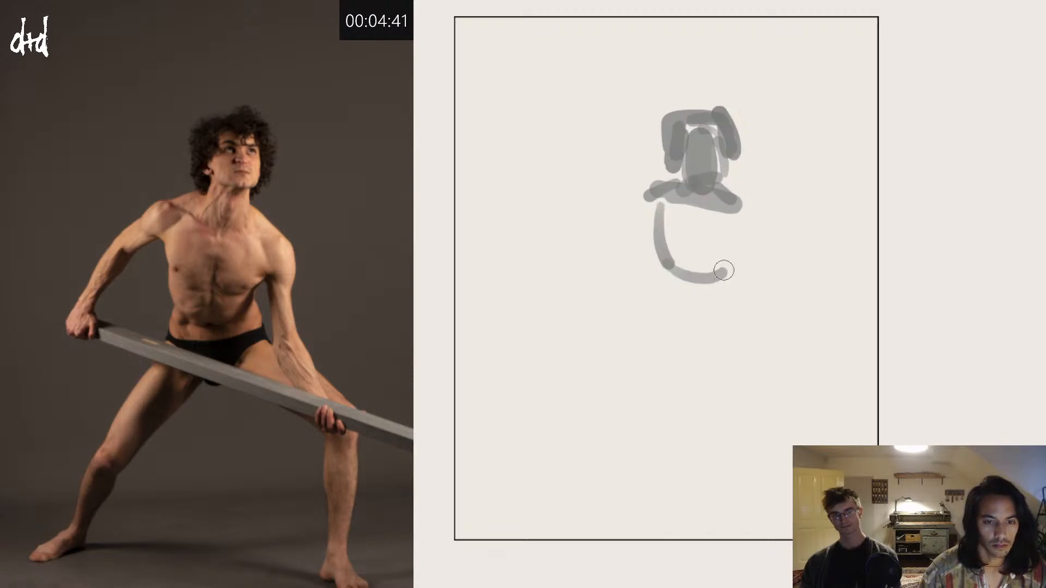
mouse_move(722, 221)
mouse_down()
mouse_move(723, 265)
mouse_move(717, 236)
mouse_move(708, 260)
mouse_move(676, 211)
mouse_move(666, 248)
mouse_move(672, 312)
mouse_move(691, 340)
mouse_move(707, 340)
mouse_move(737, 300)
mouse_move(711, 271)
mouse_move(686, 322)
mouse_move(662, 275)
mouse_up()
key(ctrl+z)
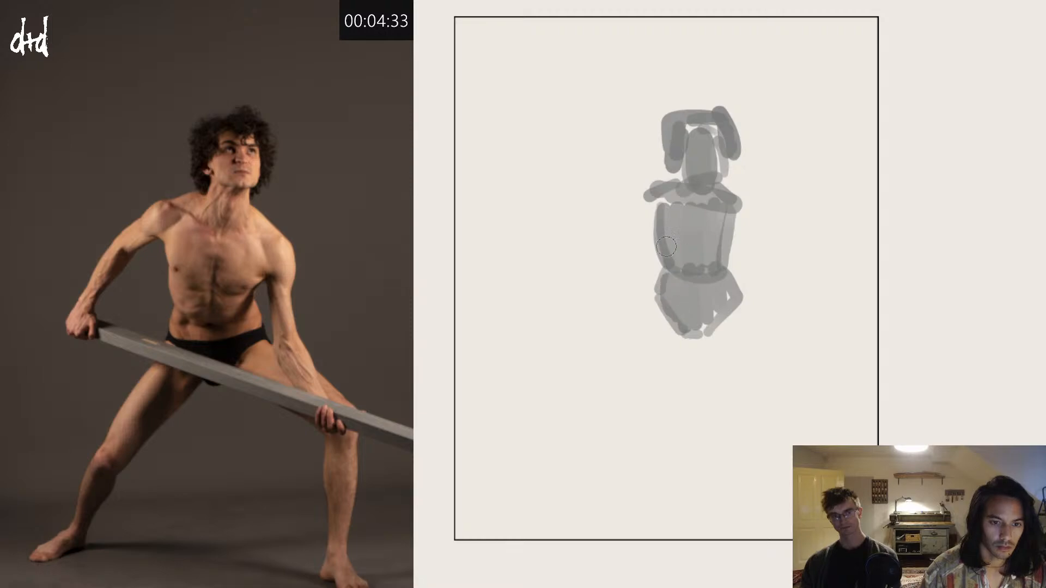
Step: Block in both shoulders and the straight arm reaching down to the wrist in grey, replacing misplaced strokes
drag(680, 197, 634, 210)
key(ctrl+z)
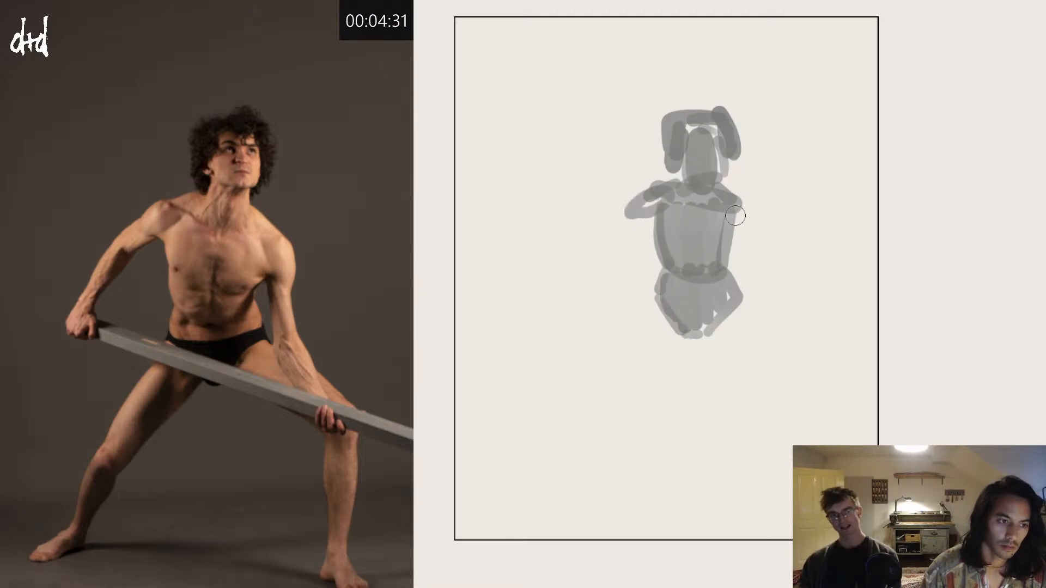
mouse_move(740, 208)
mouse_down()
mouse_move(738, 235)
mouse_move(753, 238)
mouse_move(738, 206)
mouse_move(761, 320)
mouse_up()
key(ctrl+z)
key(ctrl+z)
Step: Block in the bent arm curving outward from shoulder to wrist, redrawing the upper arm and forearm until placed
key(ctrl+z)
key(ctrl+z)
drag(744, 254, 782, 353)
key(ctrl+z)
mouse_move(751, 284)
mouse_down()
mouse_move(782, 345)
mouse_move(748, 248)
mouse_move(781, 352)
mouse_up()
mouse_move(648, 198)
mouse_down()
mouse_move(593, 220)
mouse_move(579, 278)
mouse_up()
key(ctrl+z)
key(ctrl+z)
drag(593, 221, 565, 309)
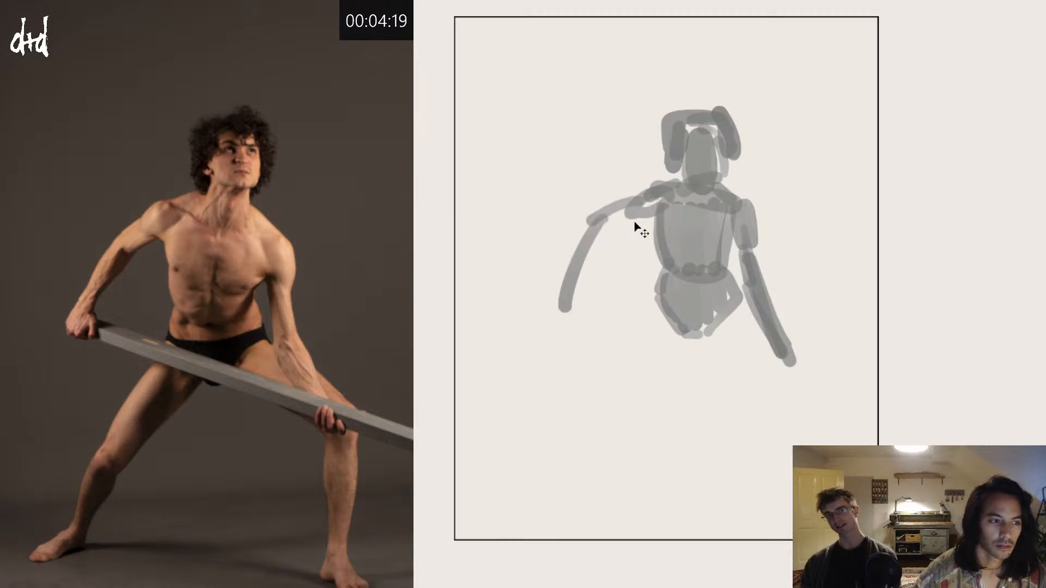
key(ctrl+z)
key(ctrl+z)
drag(645, 203, 565, 279)
key(ctrl+z)
mouse_move(642, 209)
mouse_down()
mouse_move(591, 239)
mouse_move(566, 280)
mouse_move(647, 207)
mouse_up()
key(ctrl+z)
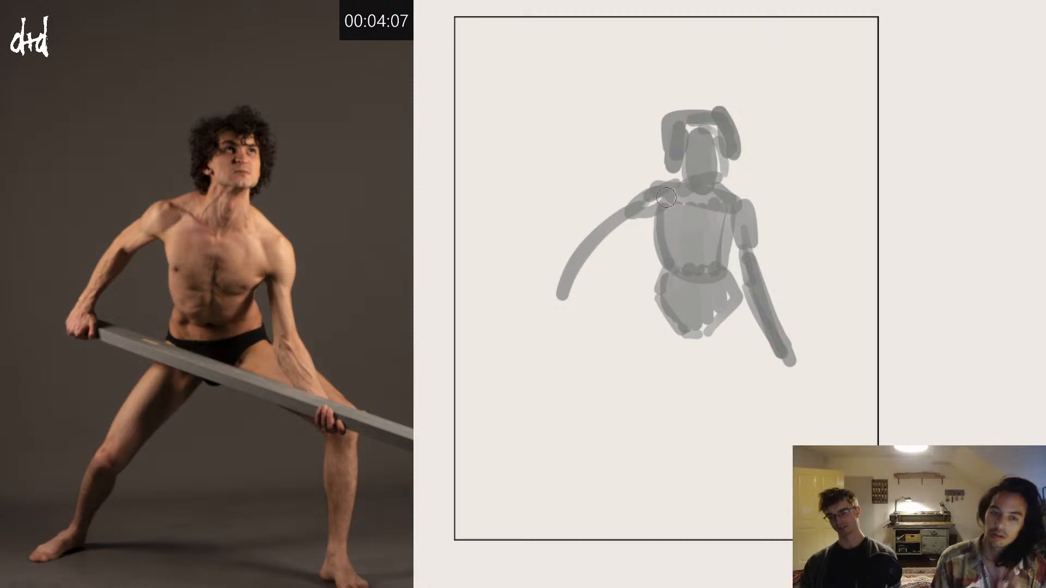
mouse_move(608, 234)
mouse_down()
mouse_move(559, 323)
mouse_move(560, 309)
mouse_up()
key(ctrl+z)
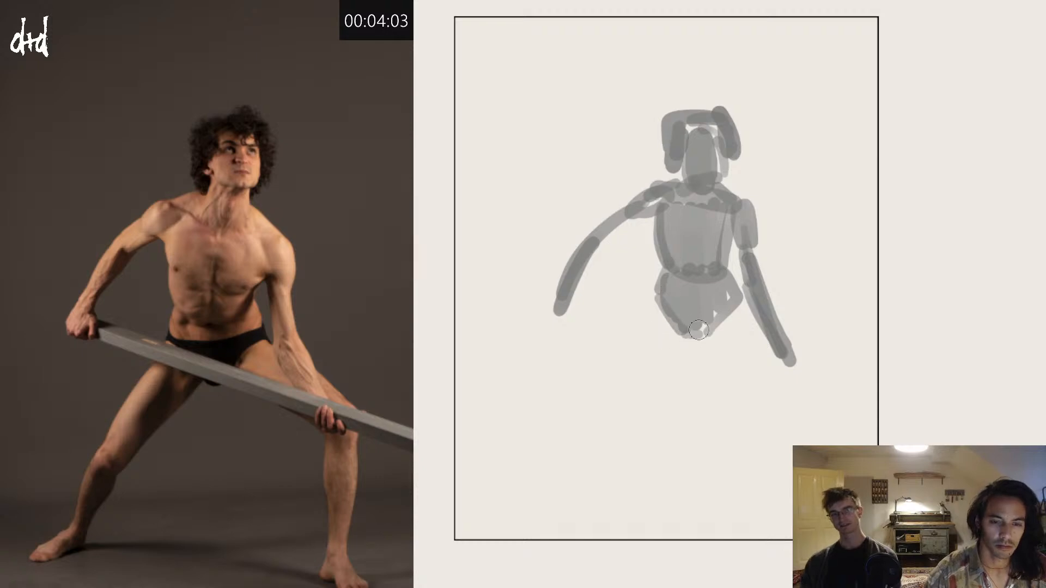
Step: Darken the briefs and sweep a curved guide line for the extended leg from the hip, undoing misplaced leg and ground lines
mouse_move(669, 309)
mouse_down()
mouse_move(732, 299)
mouse_move(658, 301)
mouse_move(698, 324)
mouse_move(560, 421)
mouse_up()
key(ctrl+z)
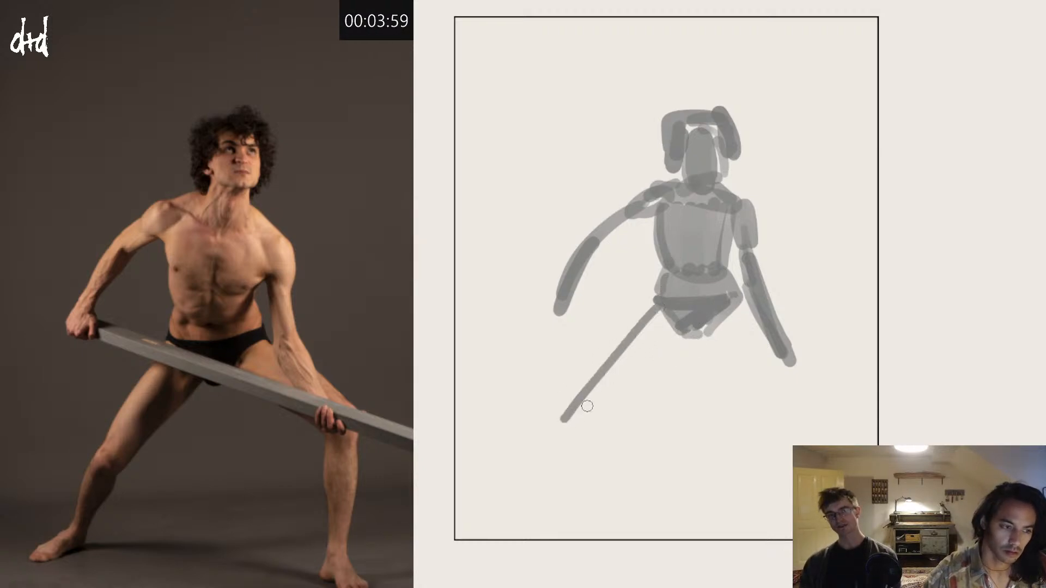
key(ctrl+z)
drag(658, 309, 524, 482)
drag(593, 483, 791, 528)
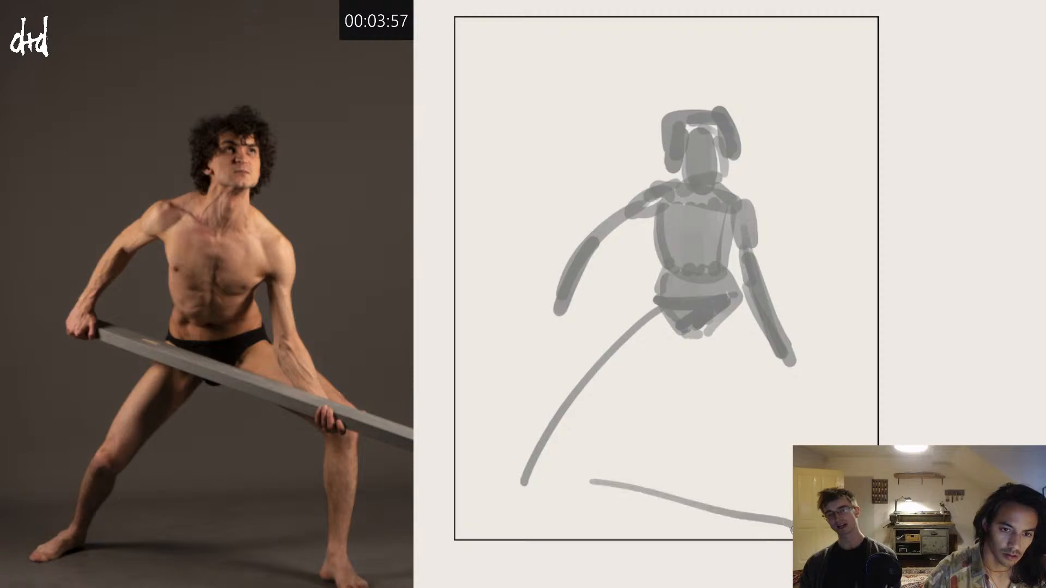
key(ctrl+z)
Step: Scale the whole sketch down with Transform and reposition it so the full figure fits on the page
key(ctrl+t)
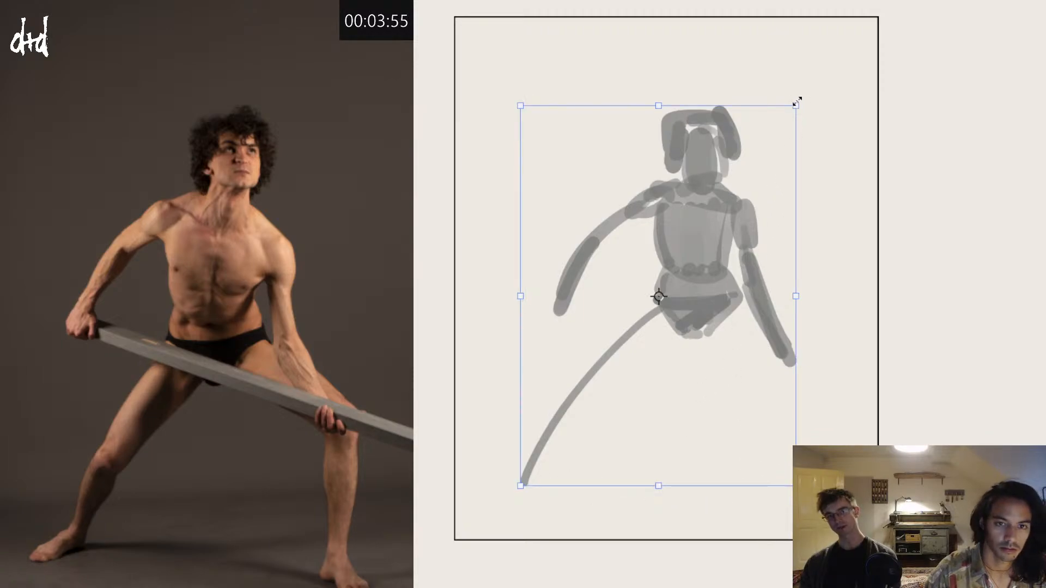
drag(797, 101, 718, 174)
drag(686, 238, 705, 194)
key(Return)
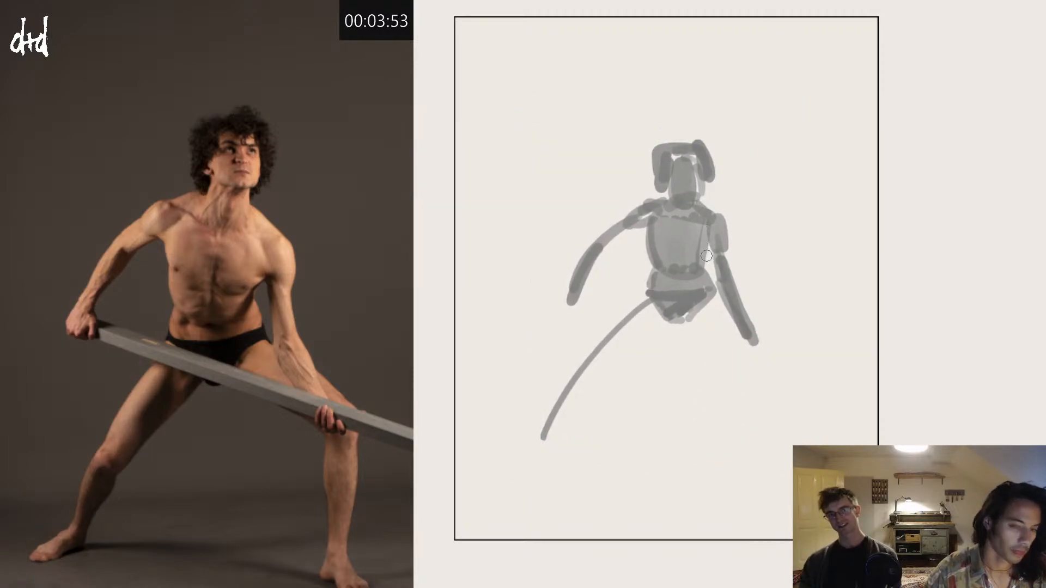
Step: Block in the bent leg's thigh out to the knee and its vertical lower leg in grey
mouse_move(688, 317)
mouse_down()
mouse_move(766, 361)
mouse_move(734, 340)
mouse_move(736, 328)
mouse_move(771, 351)
mouse_move(770, 460)
mouse_up()
key(ctrl+z)
key(ctrl+z)
drag(770, 346, 766, 458)
mouse_move(771, 349)
mouse_down()
mouse_move(774, 405)
mouse_move(765, 359)
mouse_move(771, 459)
mouse_up()
mouse_move(771, 458)
mouse_down()
mouse_move(759, 409)
mouse_move(754, 454)
mouse_up()
Step: Fill out the extended leg from hip to ankle and add both feet as grey strokes
drag(653, 307, 551, 429)
drag(550, 429, 640, 331)
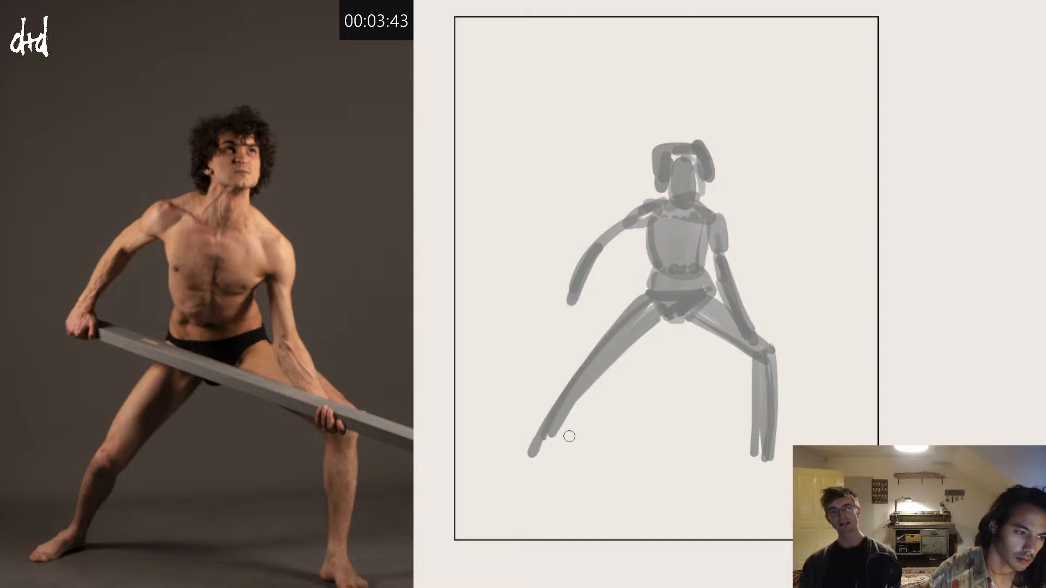
drag(556, 434, 500, 443)
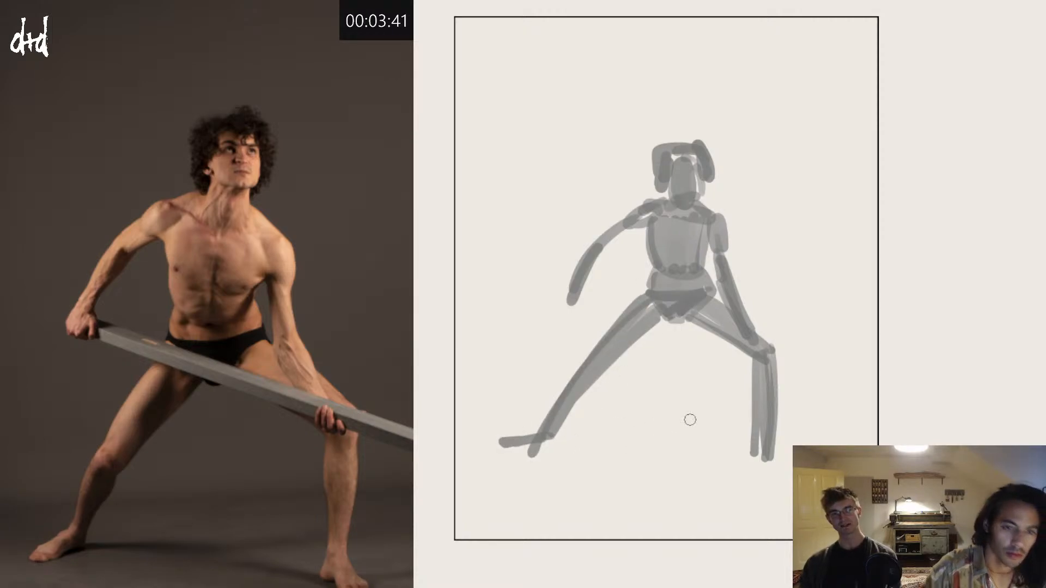
drag(743, 463, 790, 483)
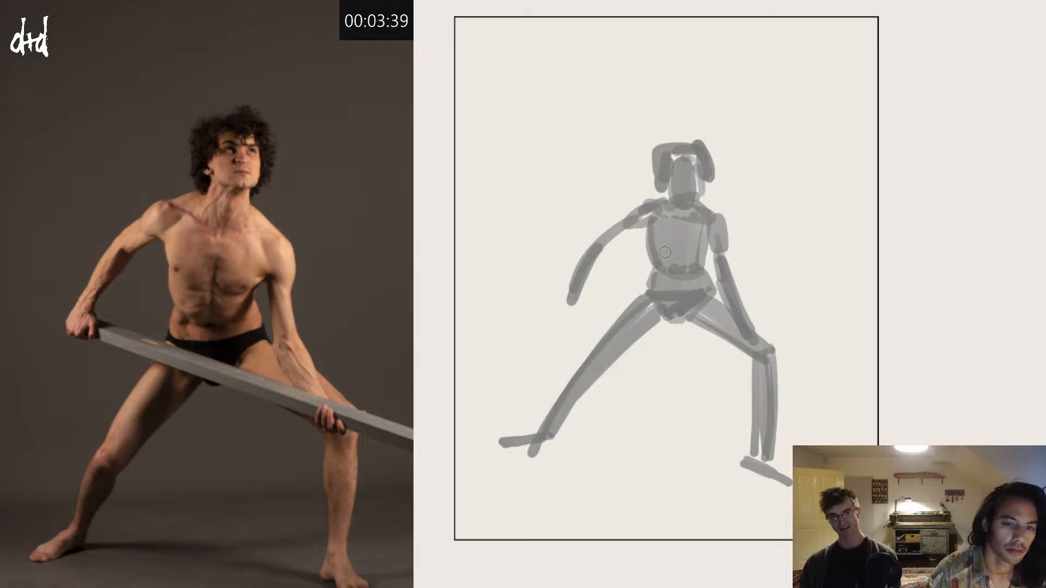
Step: Add darker grey shading under the chin, under the chest and along the bottom of the rib cage
drag(709, 191, 684, 192)
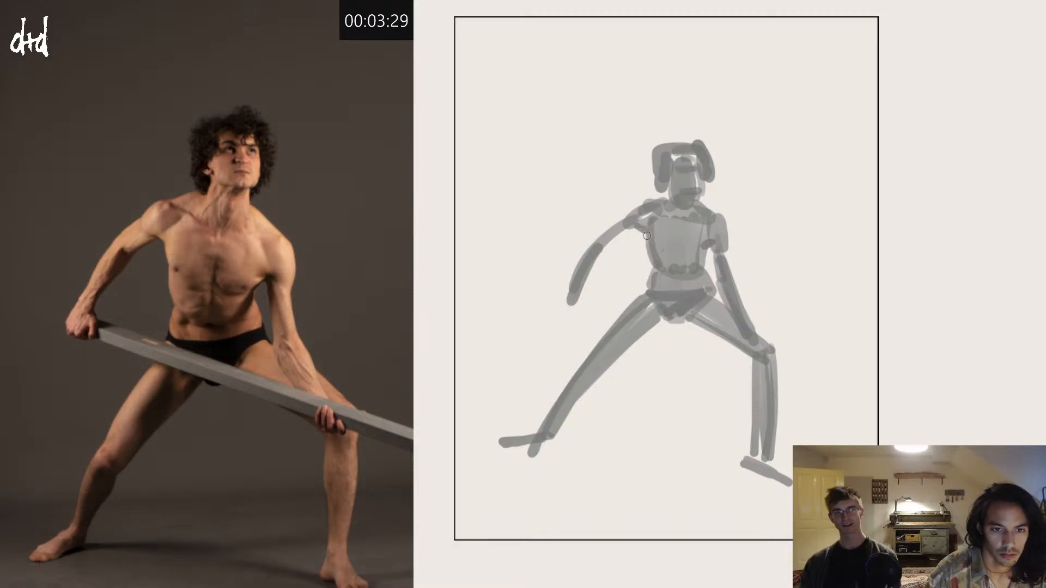
drag(653, 244, 692, 268)
key(ctrl+z)
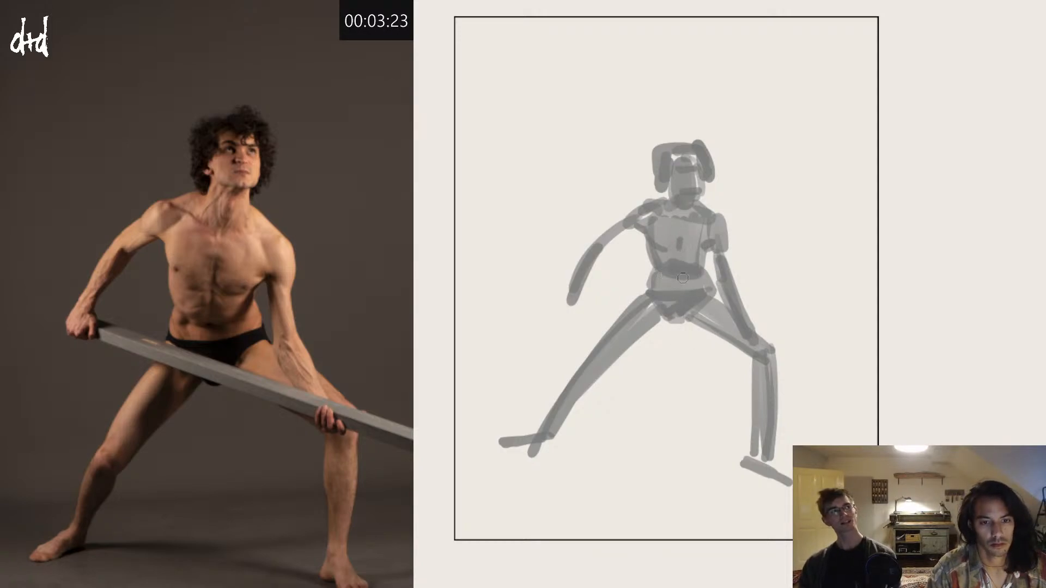
Step: Shade the briefs and block in the beam as a straight grey diagonal bar from the raised hand to the page edge
drag(653, 298, 676, 315)
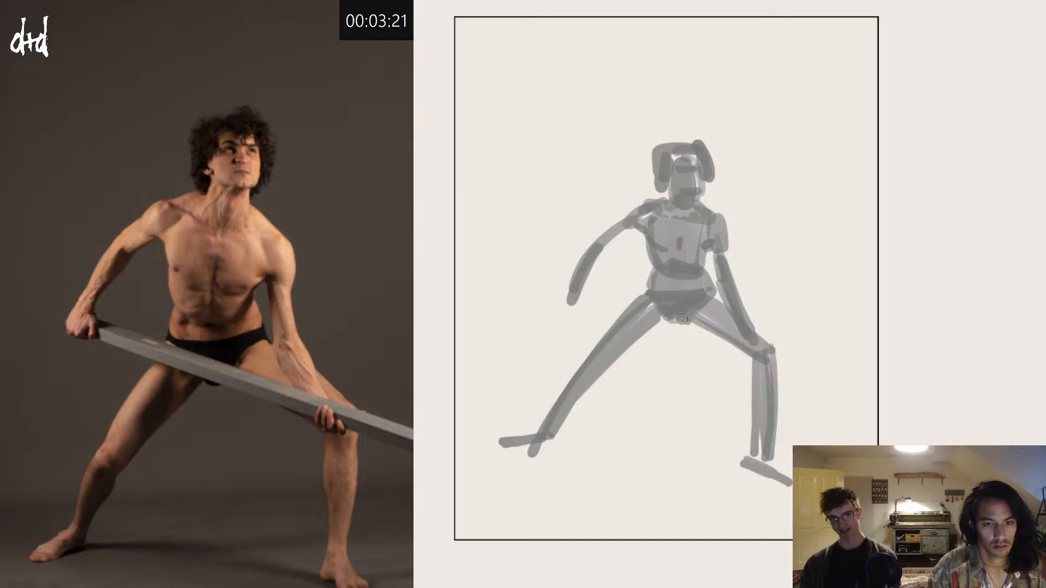
drag(548, 291, 839, 410)
key(ctrl+z)
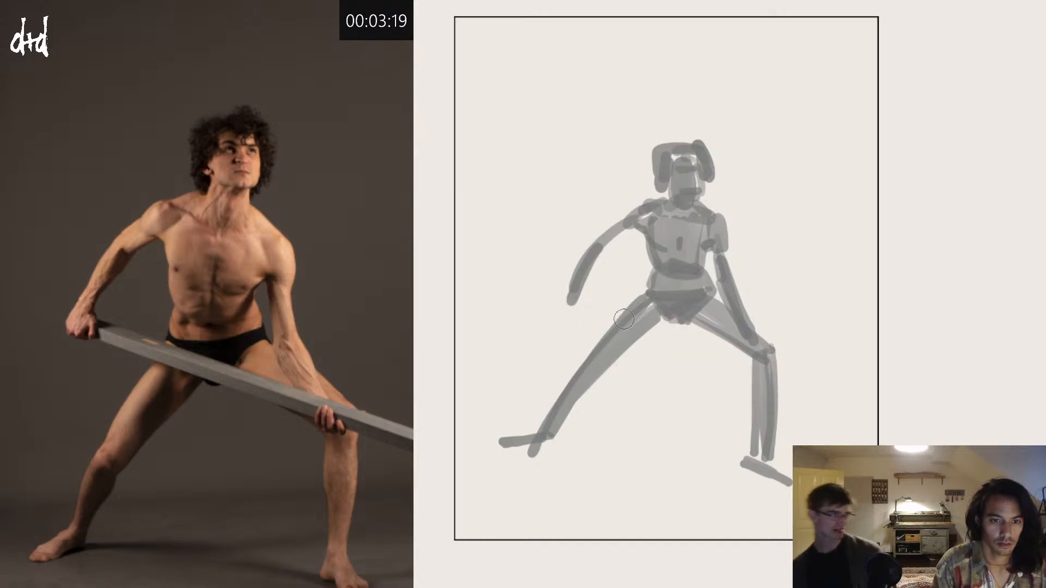
click(567, 292)
shift+click(870, 392)
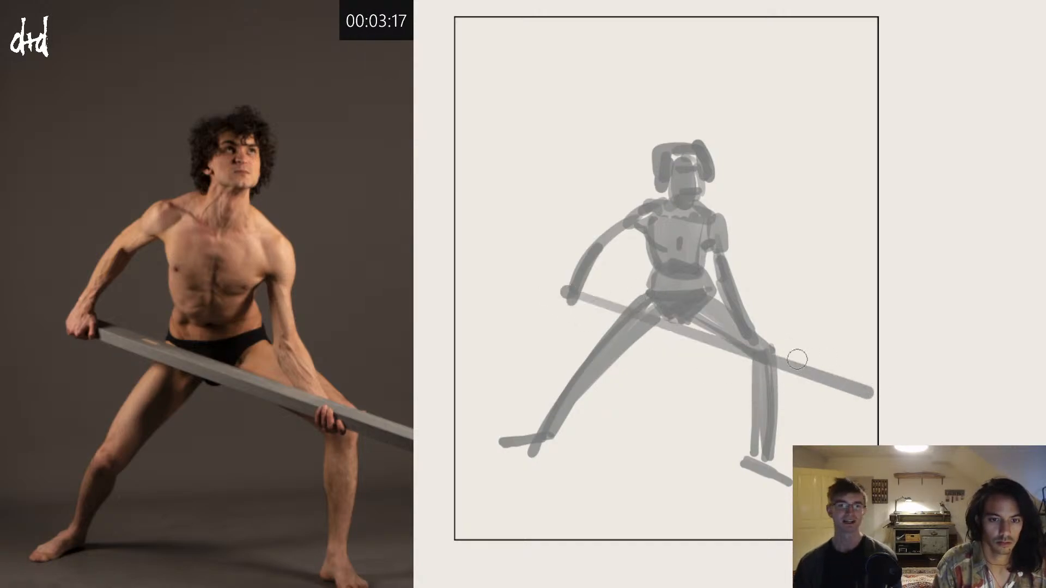
click(556, 296)
shift+click(894, 398)
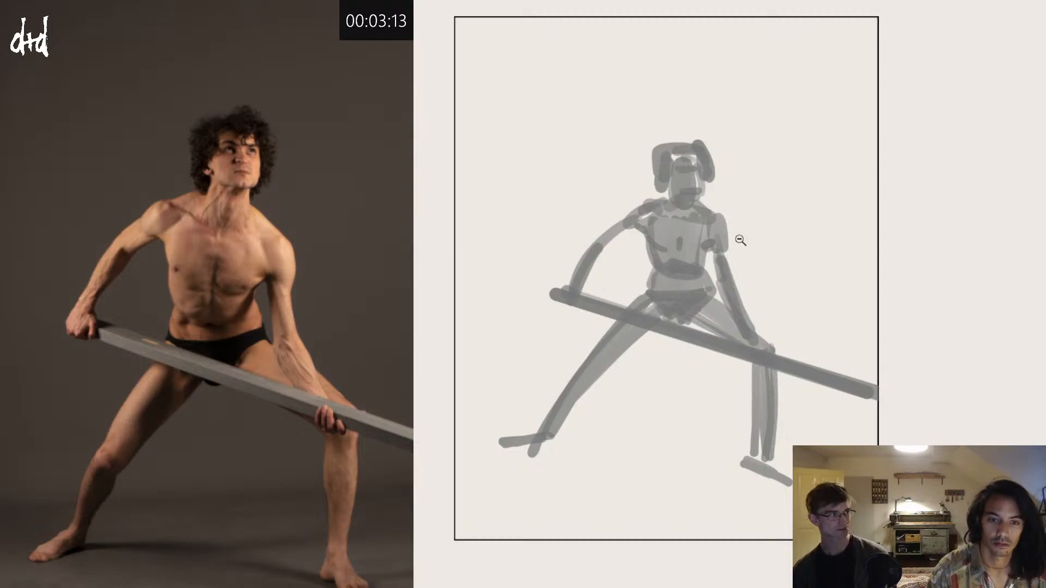
Step: Build up the curly hair around the head with small dark strokes, adding dark accents along the jaw and chin
drag(712, 249, 900, 181)
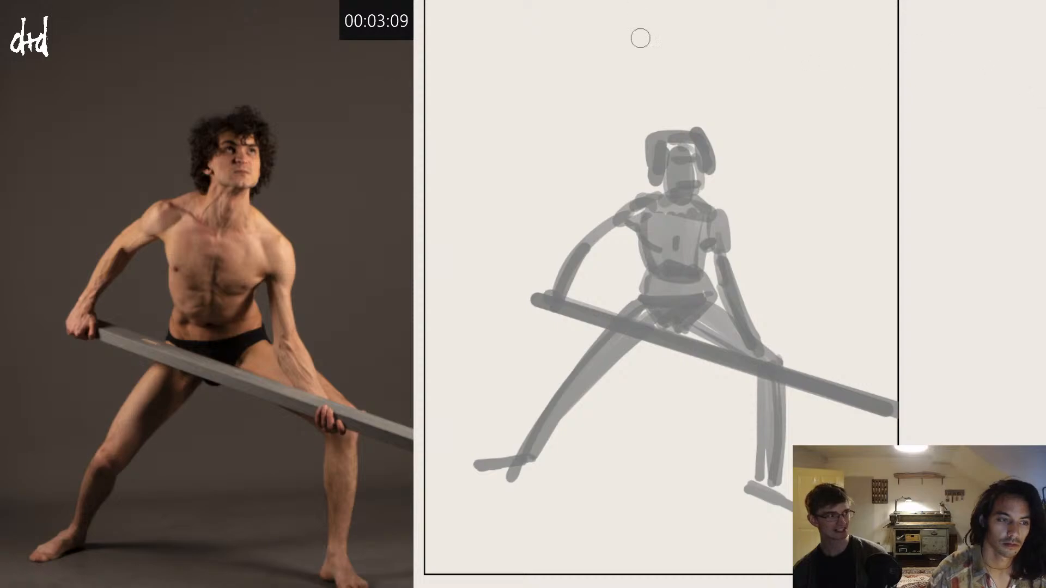
drag(677, 143, 695, 128)
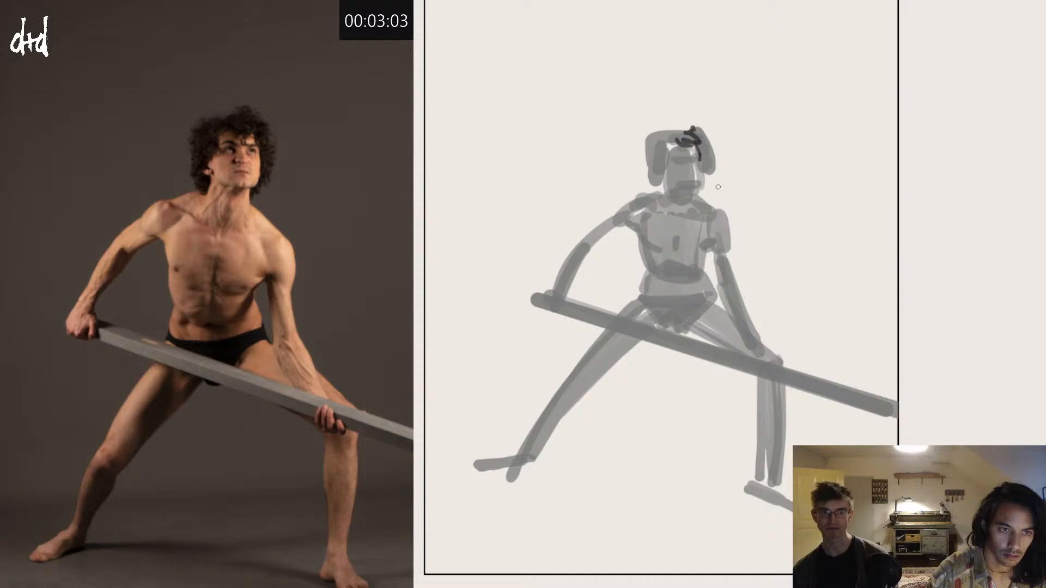
drag(702, 173, 702, 183)
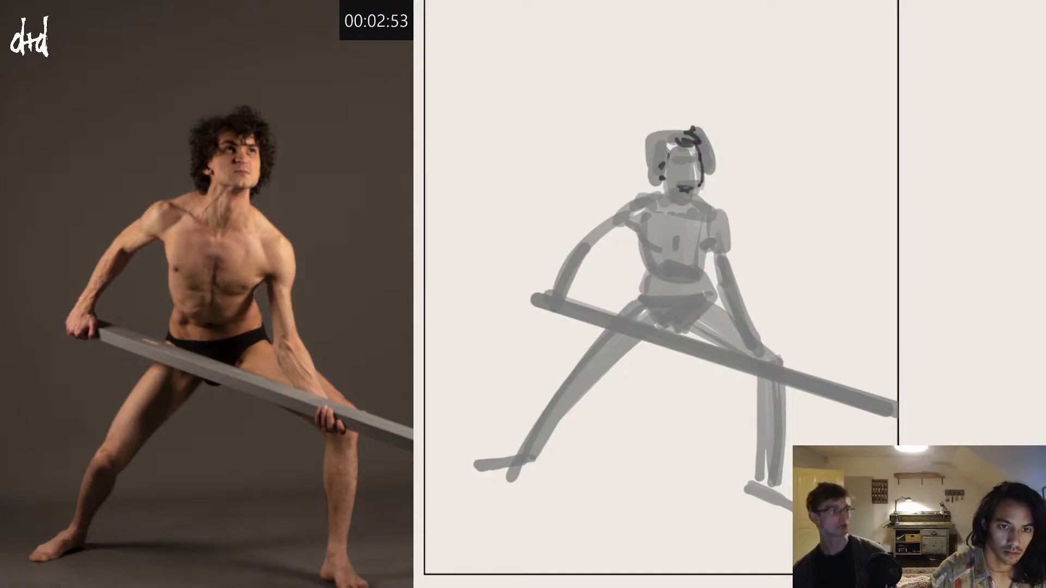
mouse_move(672, 141)
mouse_down()
mouse_move(682, 133)
mouse_move(663, 139)
mouse_move(650, 166)
mouse_move(650, 186)
mouse_move(651, 177)
mouse_move(666, 190)
mouse_up()
key(ctrl+z)
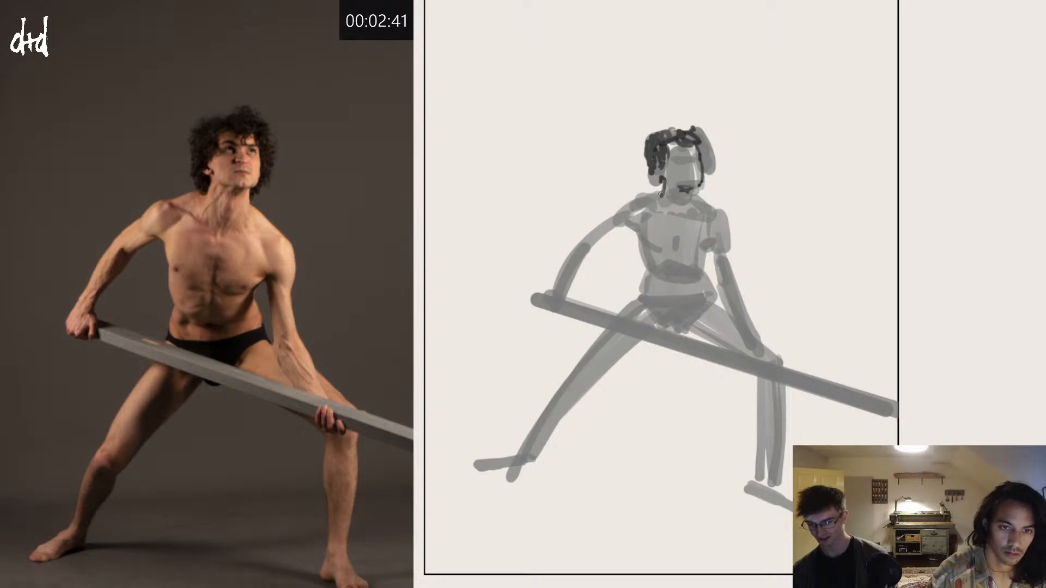
drag(653, 190, 661, 191)
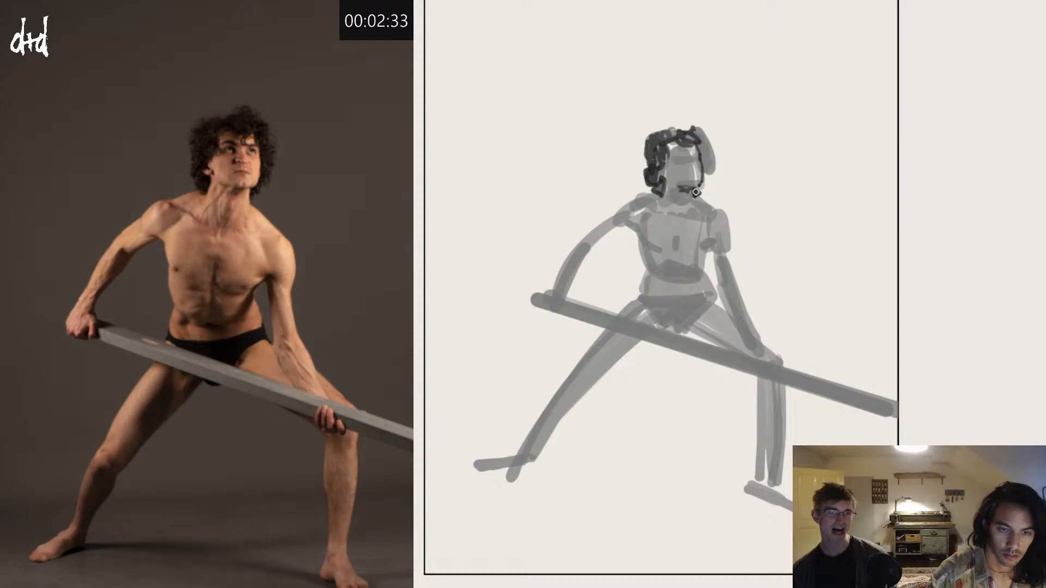
mouse_move(701, 186)
mouse_down()
mouse_move(714, 163)
mouse_move(695, 119)
mouse_up()
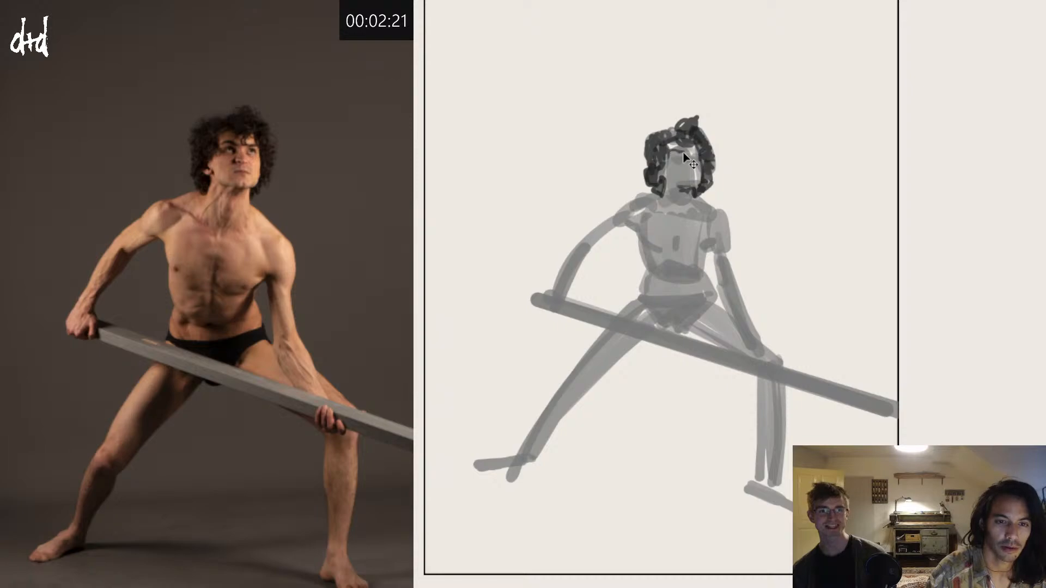
Step: Draw the brows, eyes, nose and mouth in dark marks, and line the neck, trapezius and collarbone
drag(683, 152, 681, 154)
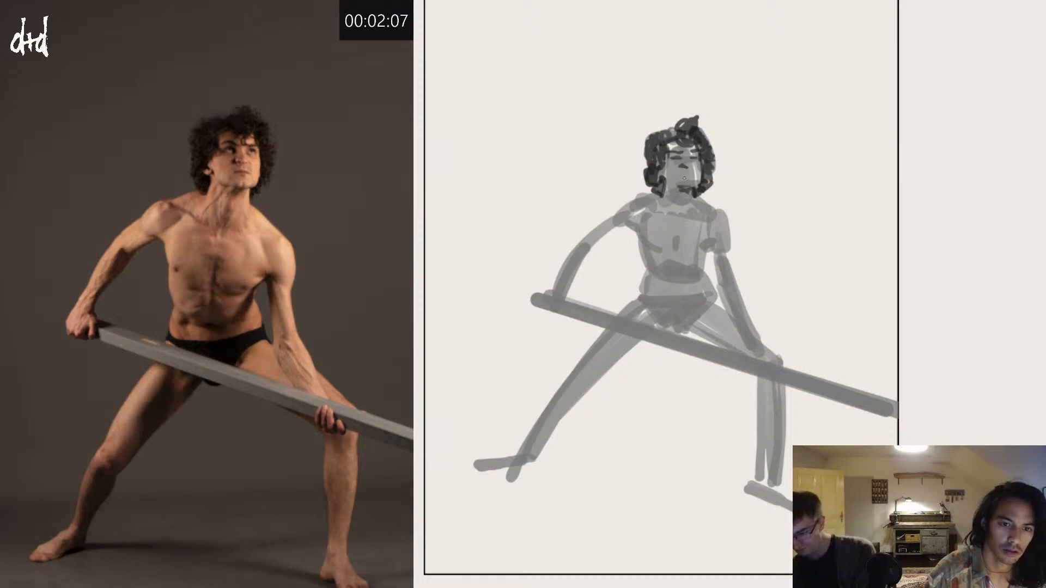
drag(685, 178, 688, 176)
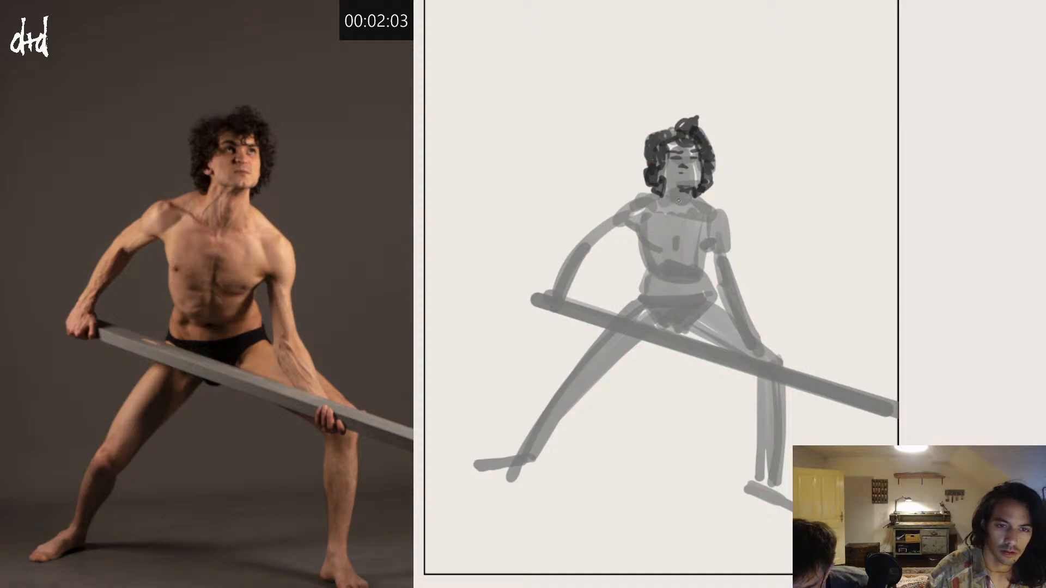
mouse_move(693, 193)
mouse_down()
mouse_move(690, 208)
mouse_move(663, 216)
mouse_up()
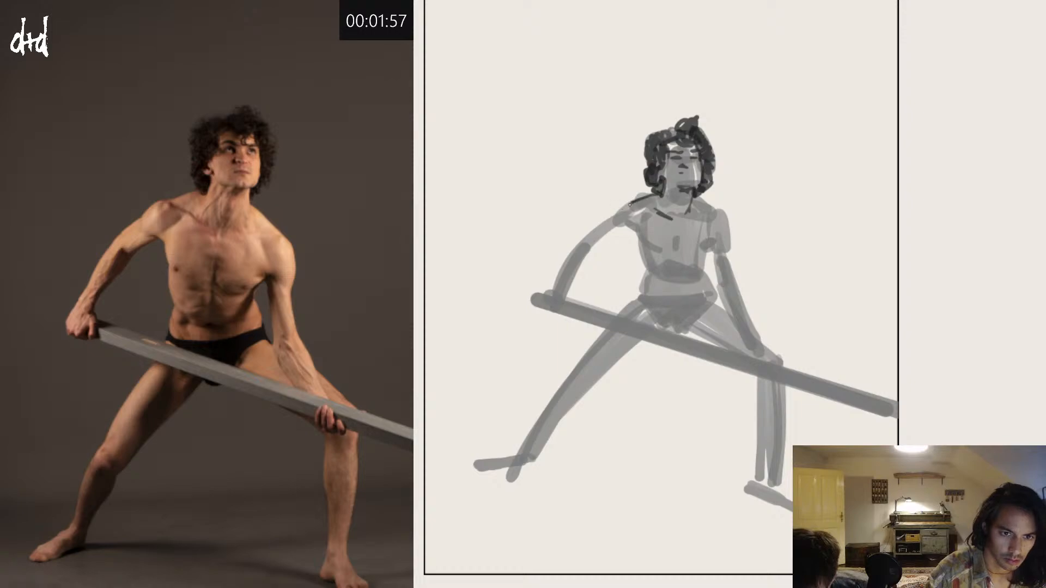
Step: Outline the arm holding the beam's upper end from shoulder to hand and hatch the shadow on its forearm
drag(630, 205, 597, 220)
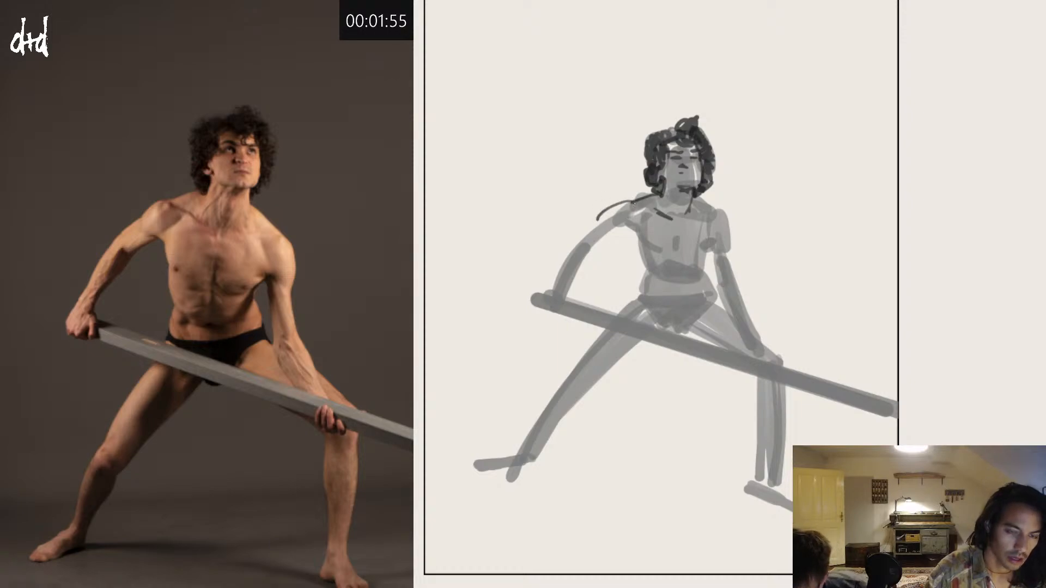
key(ctrl+z)
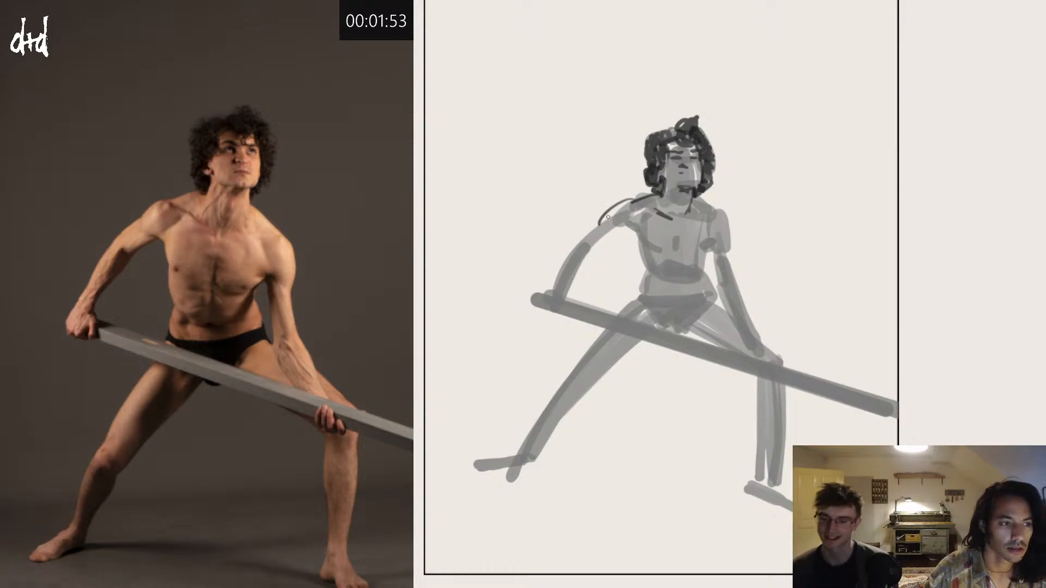
mouse_move(600, 223)
mouse_down()
mouse_move(569, 244)
mouse_move(552, 288)
mouse_up()
key(ctrl+z)
key(ctrl+z)
mouse_move(571, 244)
mouse_down()
mouse_move(543, 304)
mouse_move(565, 294)
mouse_move(561, 303)
mouse_up()
drag(581, 247, 572, 272)
mouse_move(589, 252)
mouse_down()
mouse_move(575, 281)
mouse_move(580, 271)
mouse_up()
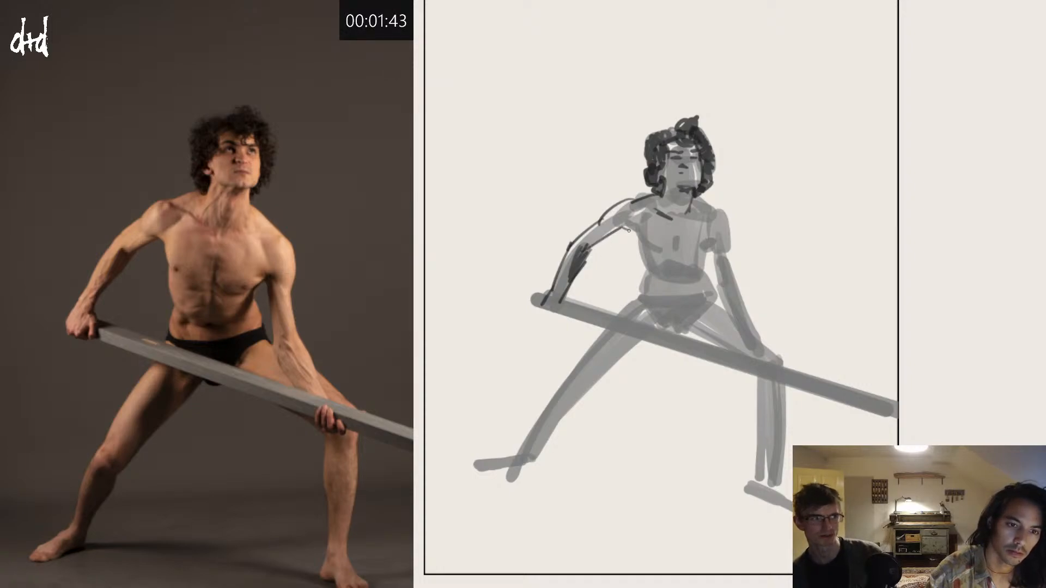
Step: Outline the side of the chest and the lower edge of the rib cage with dark contour lines
mouse_move(622, 226)
mouse_down()
mouse_move(646, 238)
mouse_move(653, 268)
mouse_up()
key(ctrl+z)
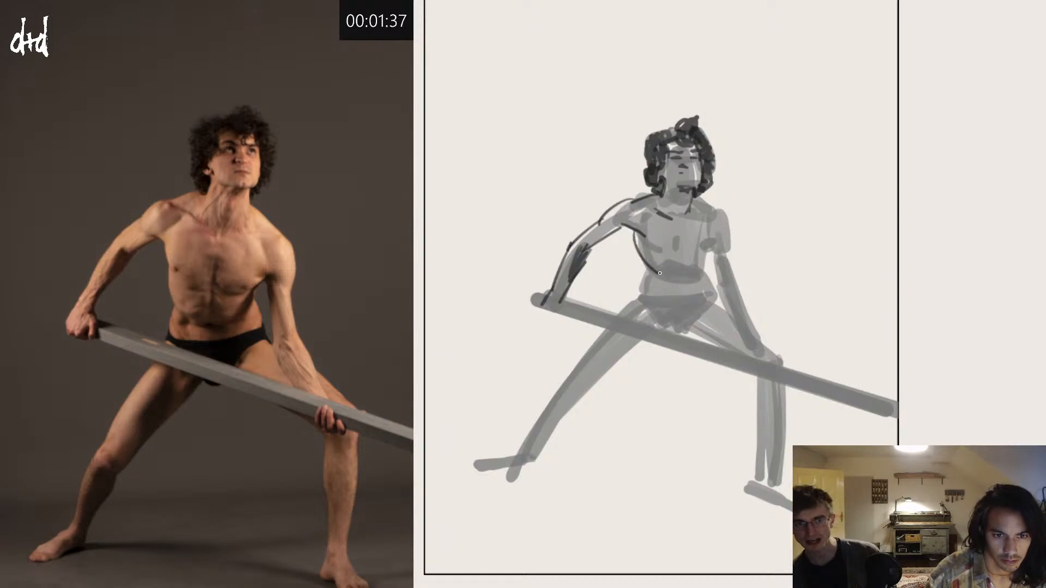
mouse_move(669, 259)
mouse_down()
mouse_move(654, 272)
mouse_move(710, 262)
mouse_move(703, 275)
mouse_move(709, 243)
mouse_up()
key(ctrl+z)
Step: Outline the shoulder and the straight arm reaching down to the knee, including the torso edge beside it
key(ctrl+z)
mouse_move(696, 196)
mouse_down()
mouse_move(719, 217)
mouse_move(733, 285)
mouse_up()
key(ctrl+z)
drag(710, 250, 721, 294)
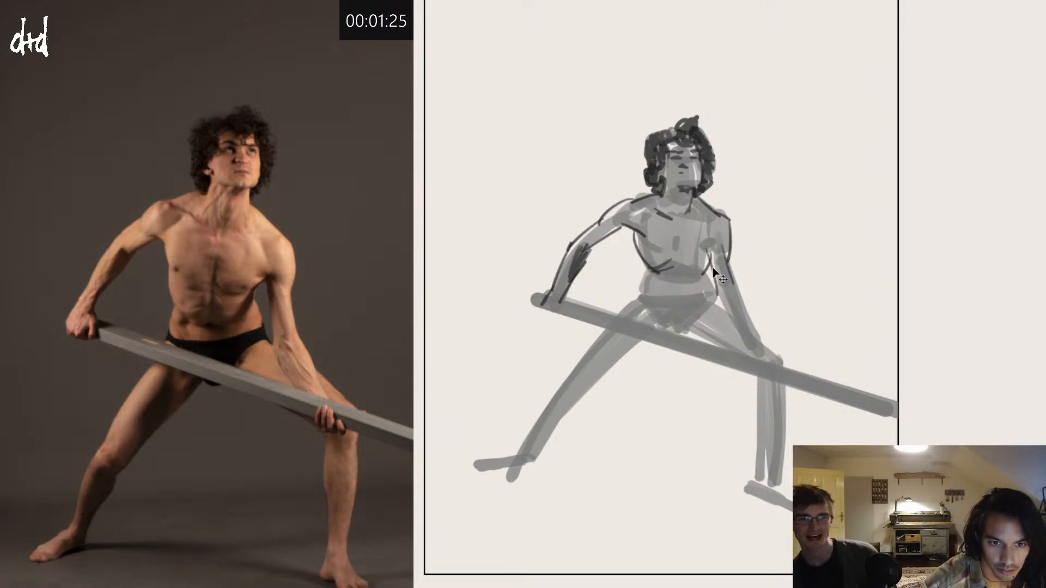
key(ctrl+z)
mouse_move(710, 247)
mouse_down()
mouse_move(720, 316)
mouse_move(720, 301)
mouse_move(748, 350)
mouse_up()
key(ctrl+z)
key(ctrl+z)
drag(734, 285, 764, 353)
key(ctrl+z)
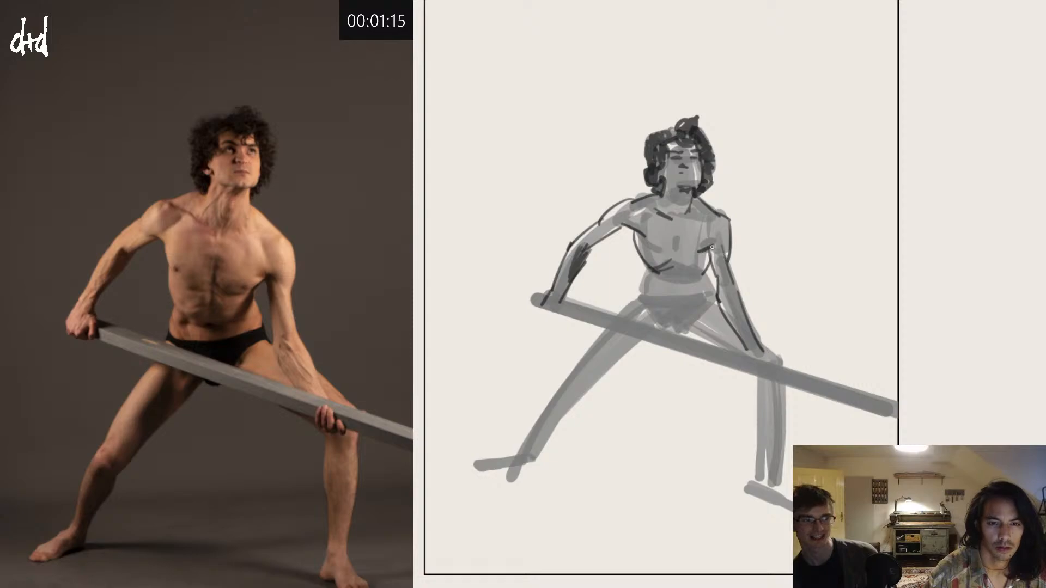
Step: Add dark accents under the pectorals and a small triangular outline at the centre of the chest
mouse_move(712, 249)
mouse_down()
mouse_move(669, 249)
mouse_move(637, 225)
mouse_move(661, 258)
mouse_up()
key(ctrl+z)
key(ctrl+z)
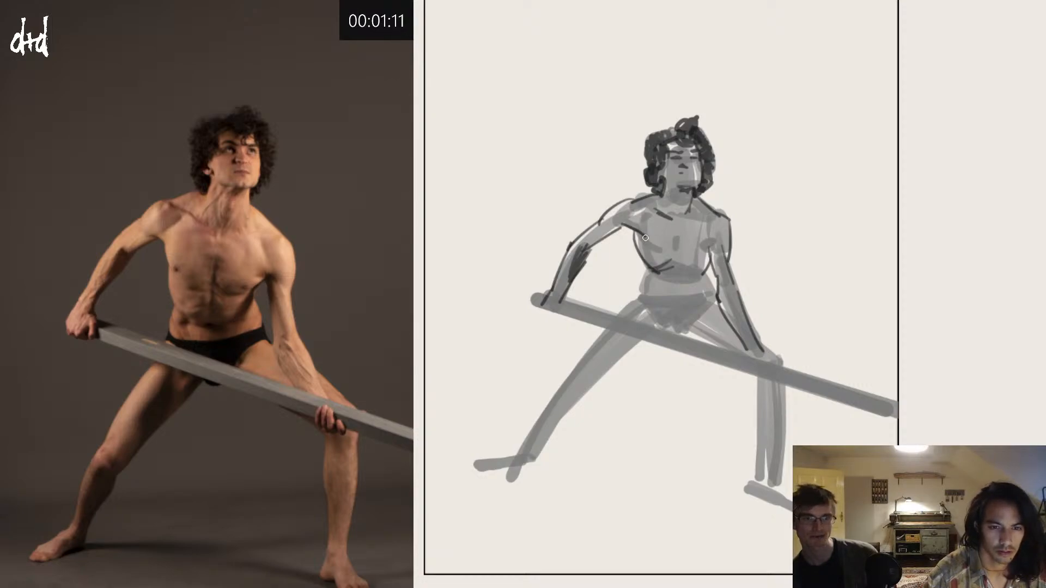
key(ctrl+z)
mouse_move(636, 230)
mouse_down()
mouse_move(656, 254)
mouse_move(649, 246)
mouse_move(712, 255)
mouse_move(700, 251)
mouse_move(711, 243)
mouse_move(680, 252)
mouse_up()
key(ctrl+z)
key(ctrl+z)
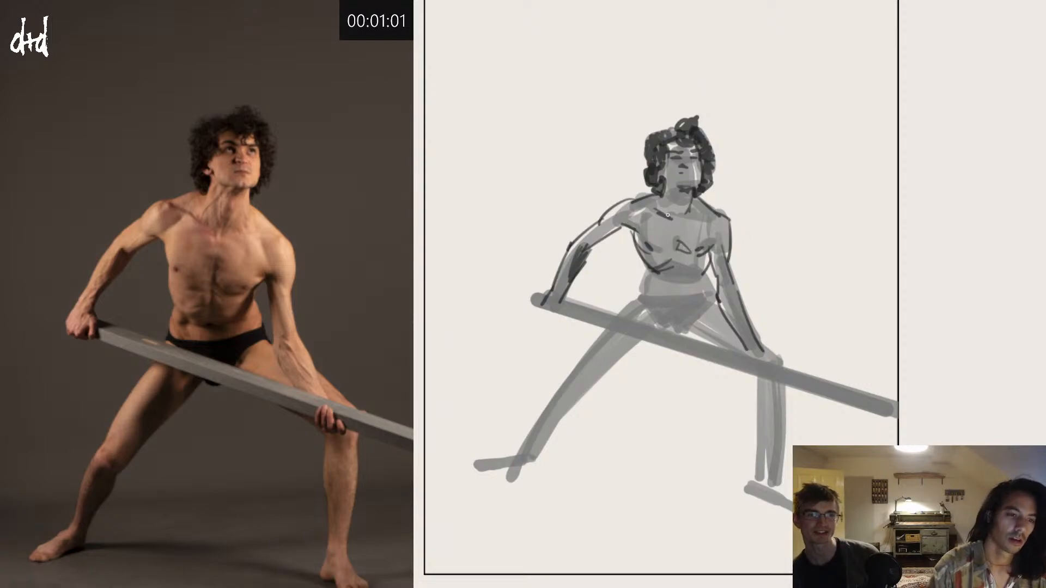
Step: Mark the shadow below the ribs, then outline the waist and fill the briefs with dark hatching
drag(671, 276, 679, 278)
key(ctrl+z)
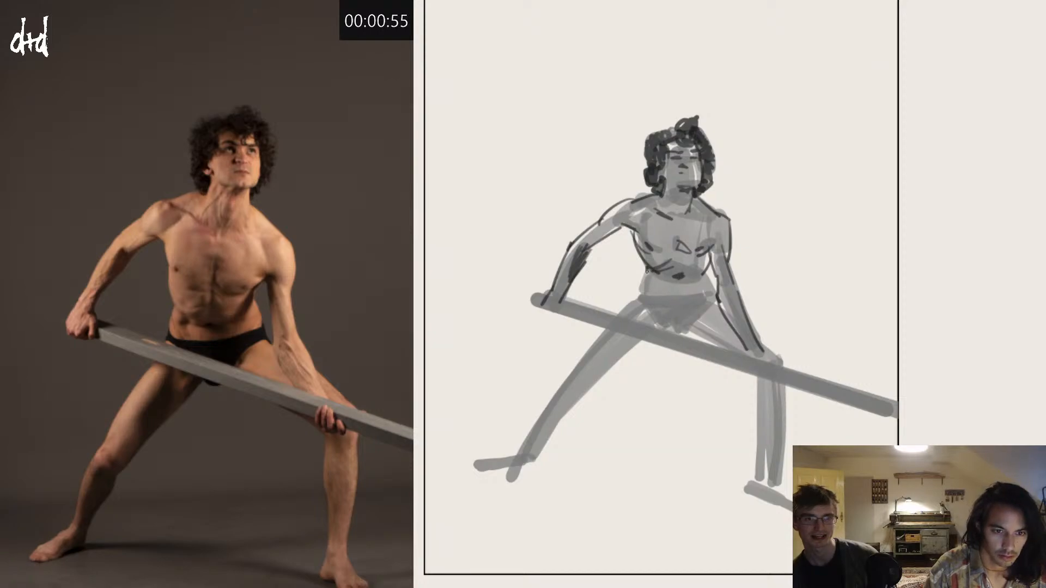
drag(647, 270, 642, 290)
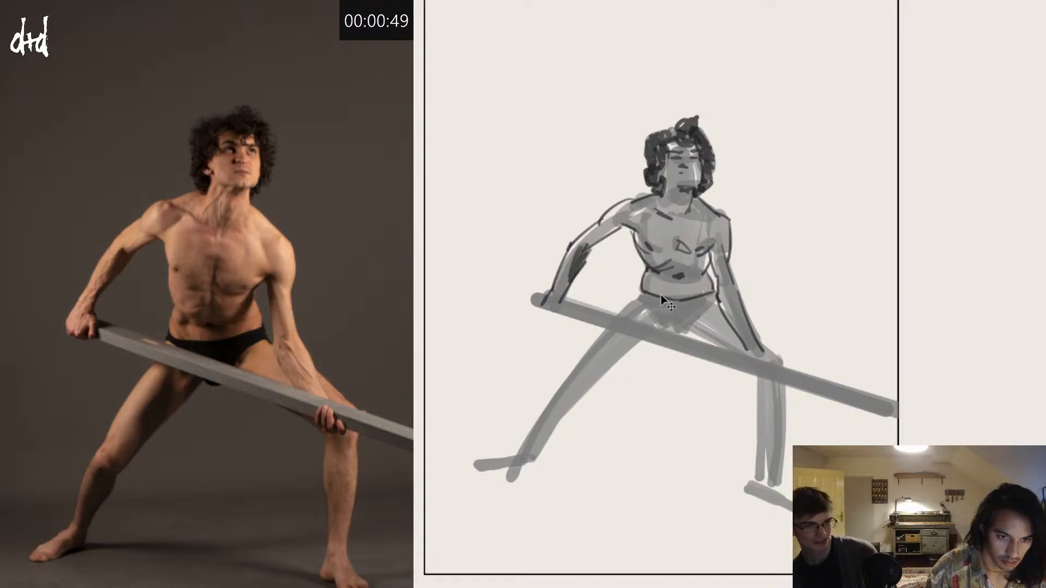
mouse_move(637, 296)
mouse_down()
mouse_move(657, 322)
mouse_move(644, 311)
mouse_move(656, 303)
mouse_move(664, 321)
mouse_move(681, 302)
mouse_move(676, 323)
mouse_move(701, 304)
mouse_move(690, 322)
mouse_move(716, 299)
mouse_up()
Step: Outline the extended leg's thigh along both edges and sketch its knee
drag(640, 298, 570, 383)
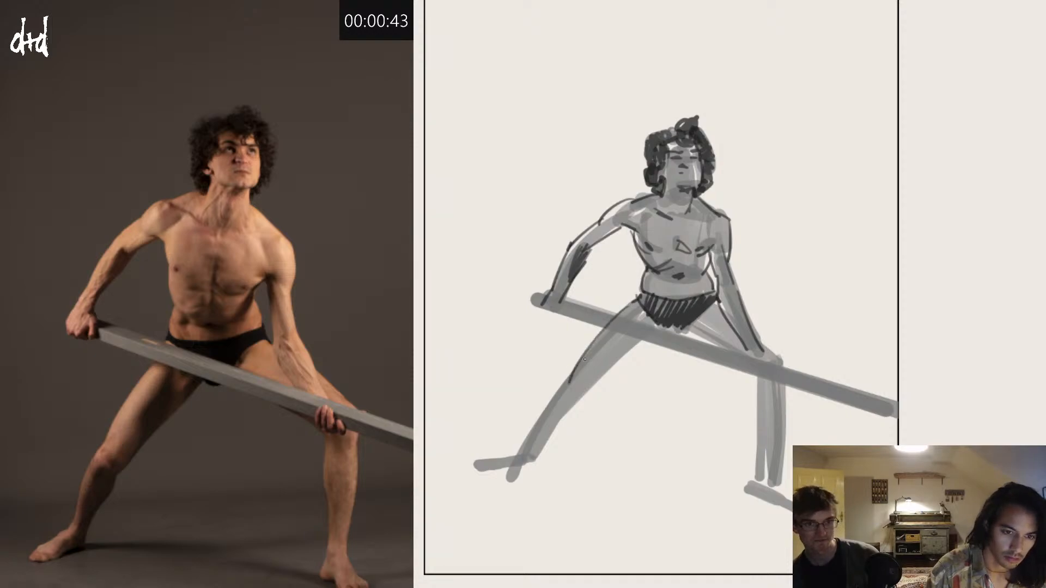
key(ctrl+z)
mouse_move(614, 315)
mouse_down()
mouse_move(562, 388)
mouse_move(589, 390)
mouse_move(573, 402)
mouse_move(606, 376)
mouse_up()
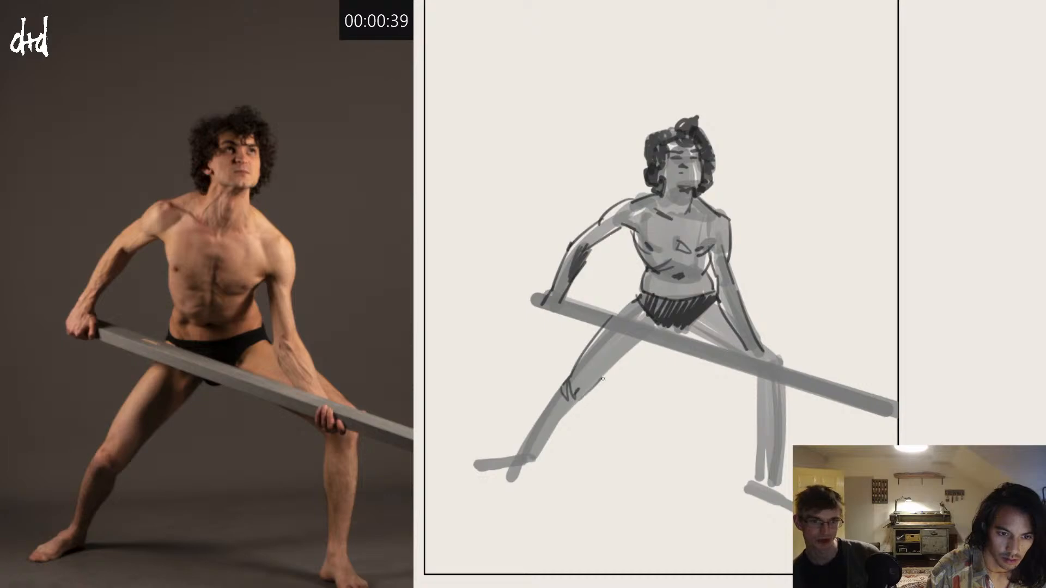
Step: Line the bent leg's inner thigh and draw the hand gripping the beam at the knee
mouse_move(646, 338)
mouse_down()
mouse_move(600, 373)
mouse_move(682, 329)
mouse_move(710, 352)
mouse_move(748, 358)
mouse_move(769, 375)
mouse_move(767, 389)
mouse_move(785, 369)
mouse_up()
key(ctrl+z)
key(ctrl+z)
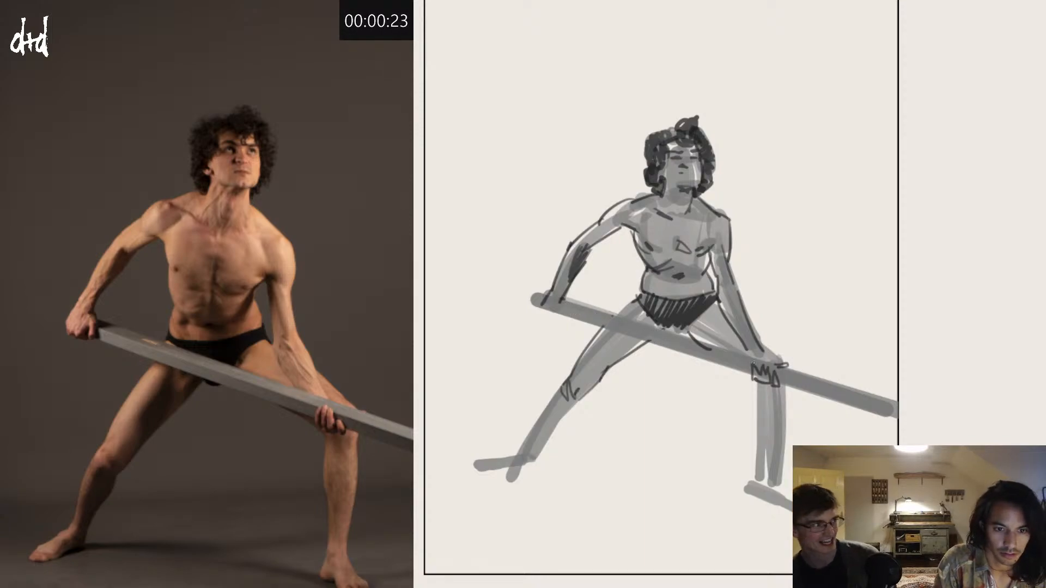
Step: Trace the beam's upper and lower edges with dark lines from the upper hand to the page edge
drag(779, 367, 621, 322)
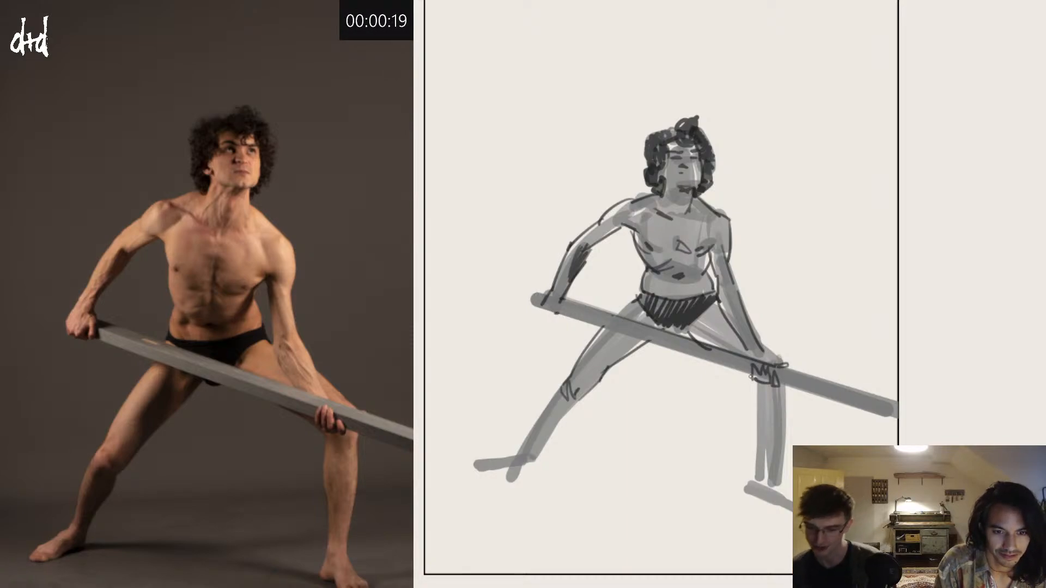
drag(752, 377, 561, 313)
key(ctrl+z)
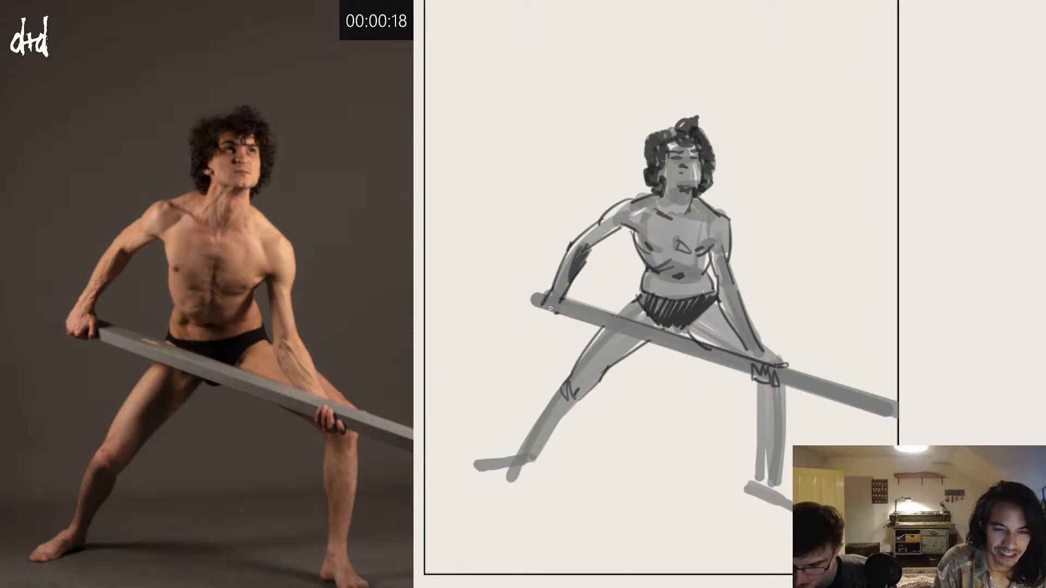
shift+click(754, 371)
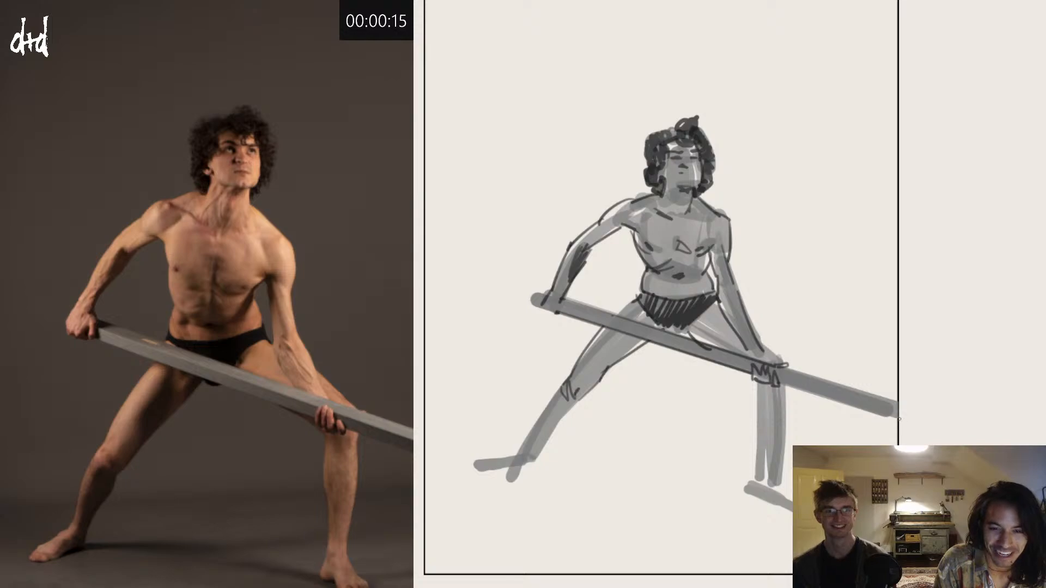
key(ctrl+z)
mouse_move(899, 419)
mouse_down()
mouse_move(854, 395)
mouse_move(777, 384)
mouse_move(803, 381)
mouse_move(791, 369)
mouse_move(895, 403)
mouse_up()
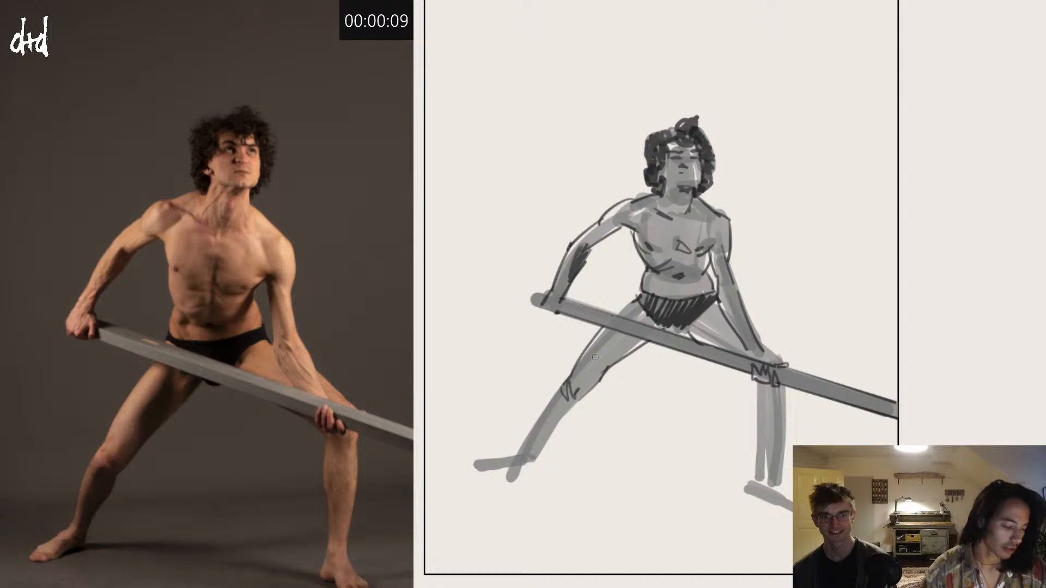
Step: Outline the extended leg's calf and shin down to the ankle and draw its pointed foot
drag(584, 399, 529, 464)
mouse_move(561, 388)
mouse_down()
mouse_move(511, 463)
mouse_move(528, 443)
mouse_move(527, 456)
mouse_move(511, 462)
mouse_move(528, 462)
mouse_move(521, 479)
mouse_move(502, 482)
mouse_move(524, 476)
mouse_move(445, 490)
mouse_move(519, 462)
mouse_move(470, 479)
mouse_up()
key(ctrl+z)
key(ctrl+z)
key(ctrl+z)
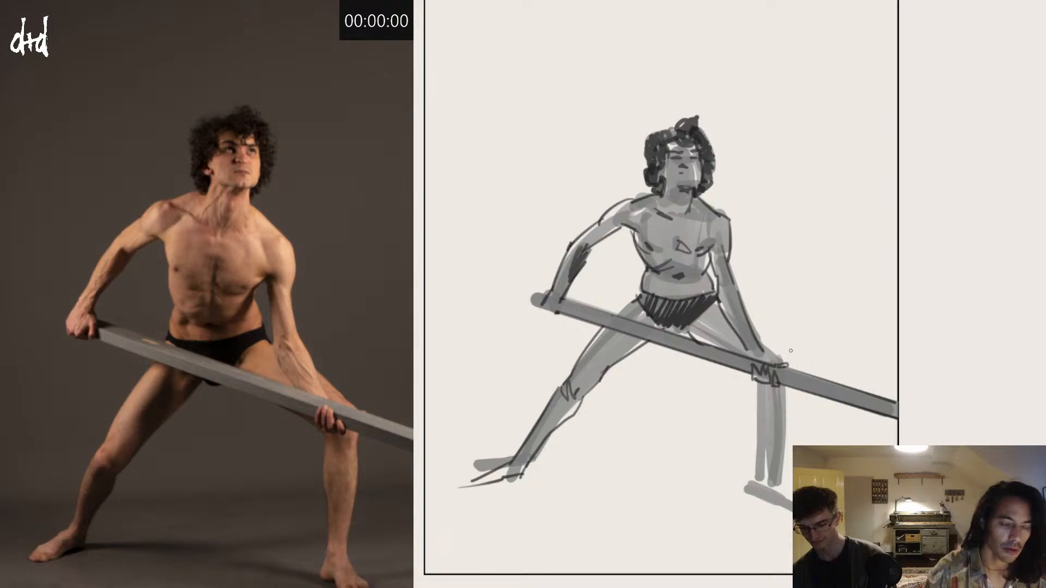
Step: Outline both sides of the bent leg's vertical lower leg and draw its foot
drag(758, 382, 761, 492)
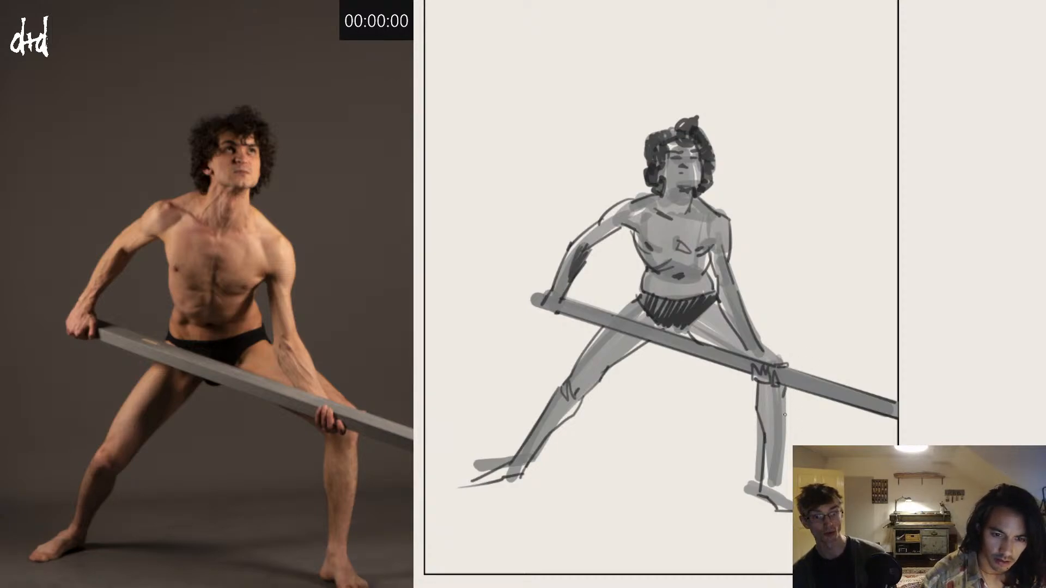
key(ctrl+z)
drag(785, 389, 782, 478)
key(ctrl+z)
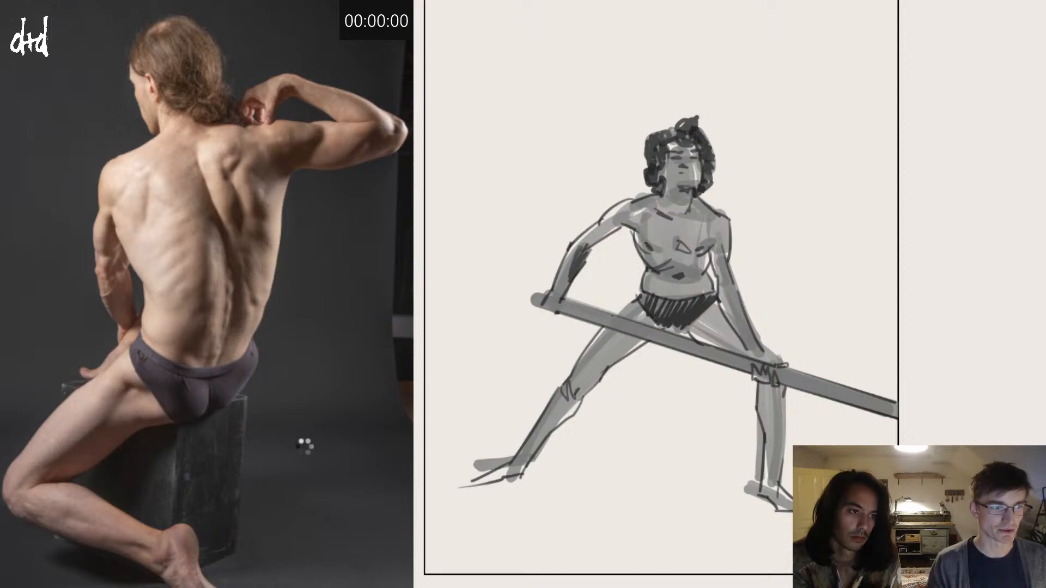
Step: Advance through the reference photos of the long-haired model's seated poses
click(304, 458)
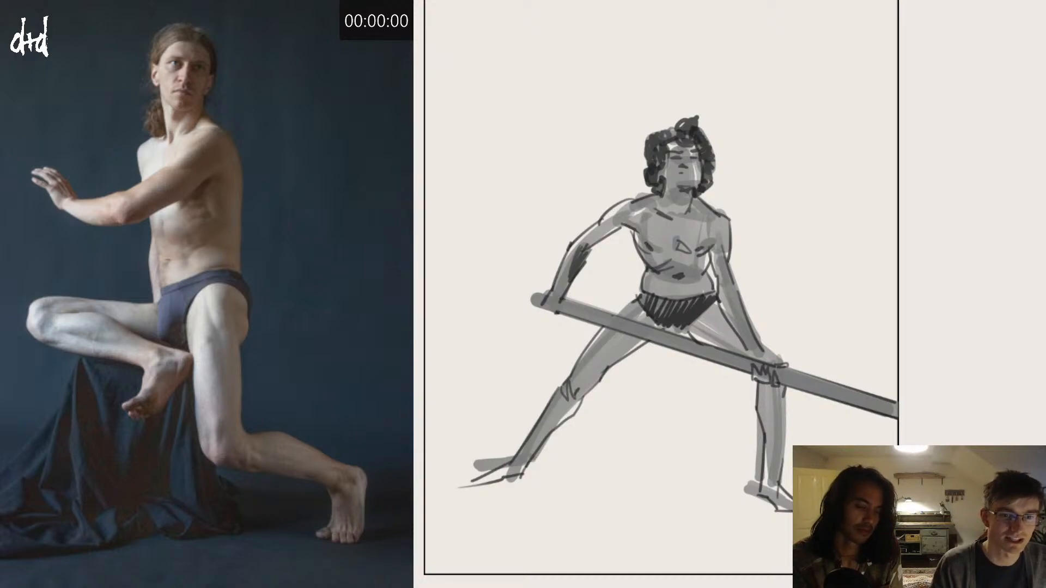
click(271, 551)
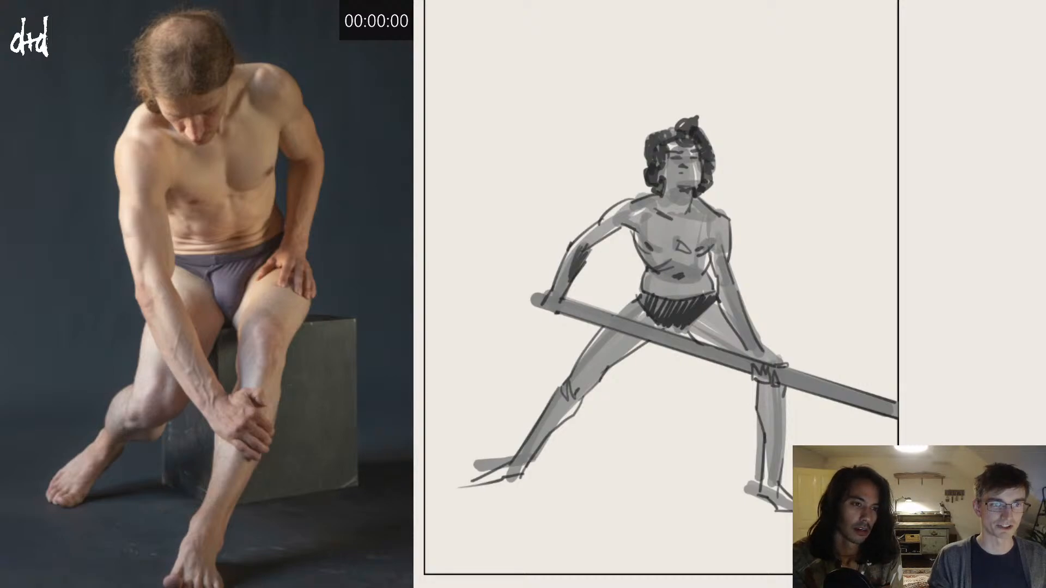
Step: Clear the finished beam-pose sketch from the canvas
key(Delete)
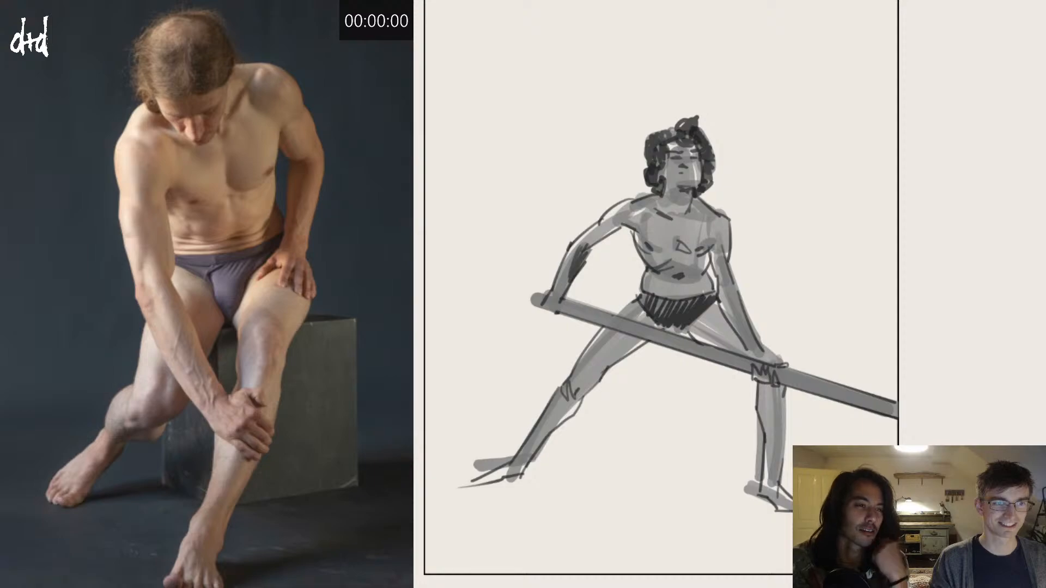
key(Delete)
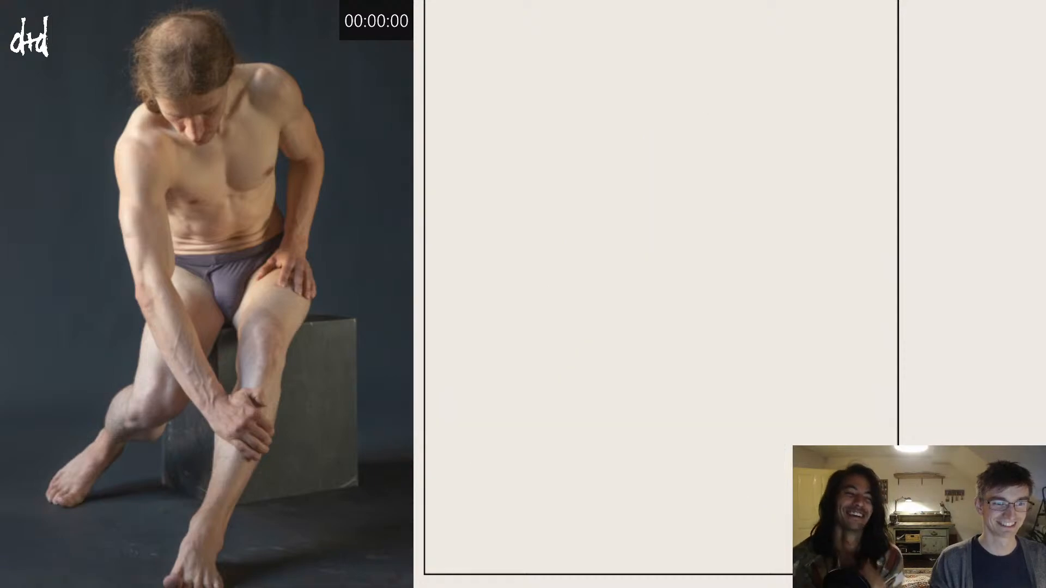
mouse_move(573, 98)
mouse_down()
mouse_move(607, 170)
mouse_move(573, 259)
mouse_up()
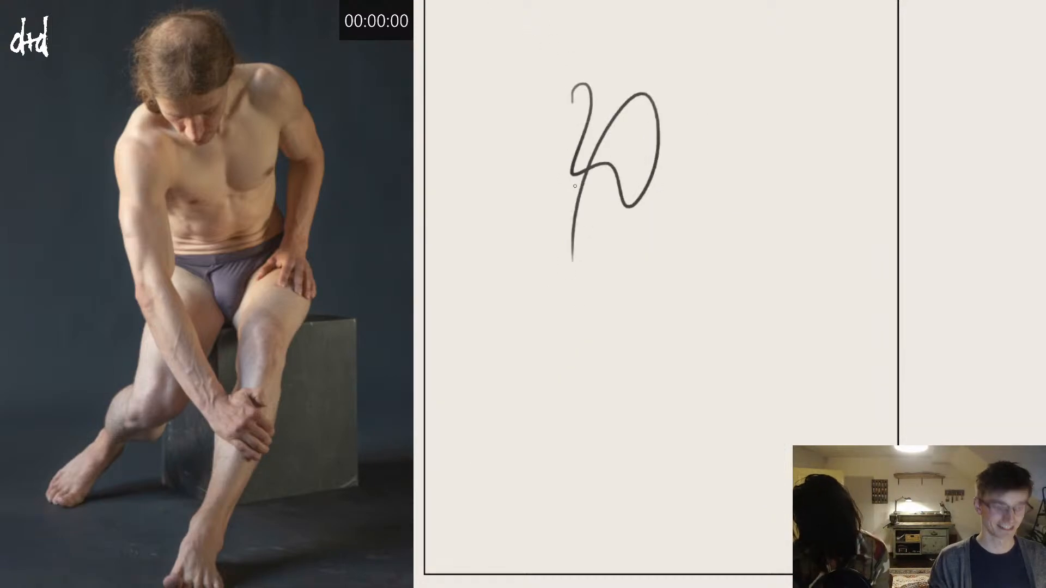
key(ctrl+z)
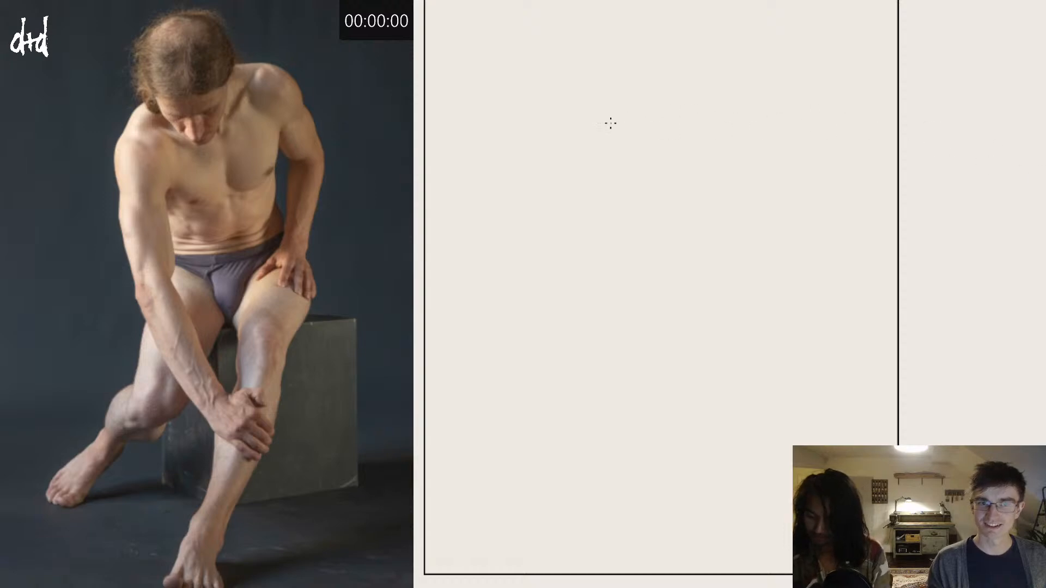
mouse_move(584, 93)
mouse_down()
mouse_move(687, 280)
mouse_move(619, 187)
mouse_up()
key(ctrl+z)
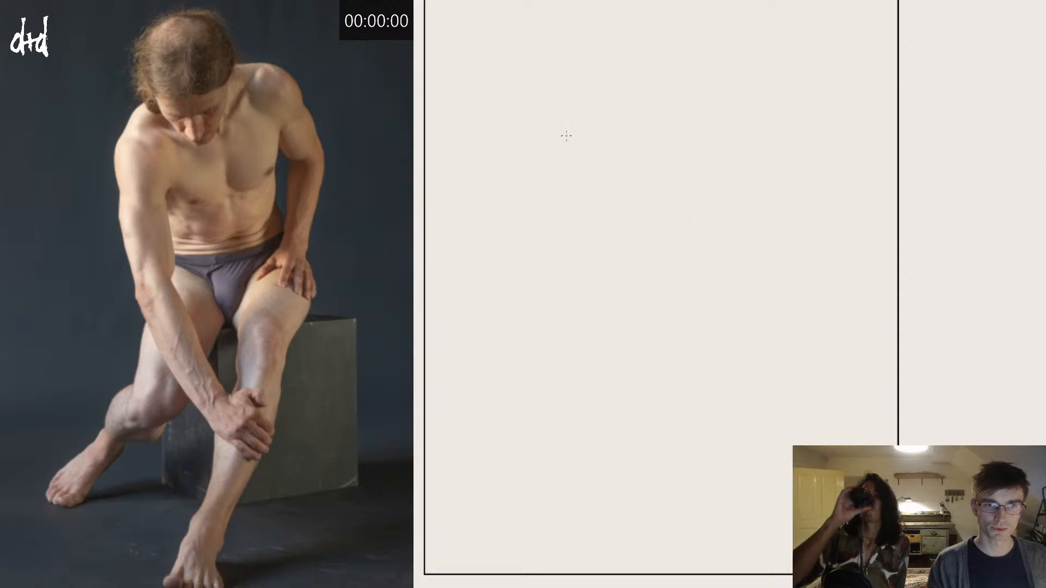
mouse_move(567, 116)
mouse_down()
mouse_move(649, 229)
mouse_move(592, 330)
mouse_up()
key(ctrl+z)
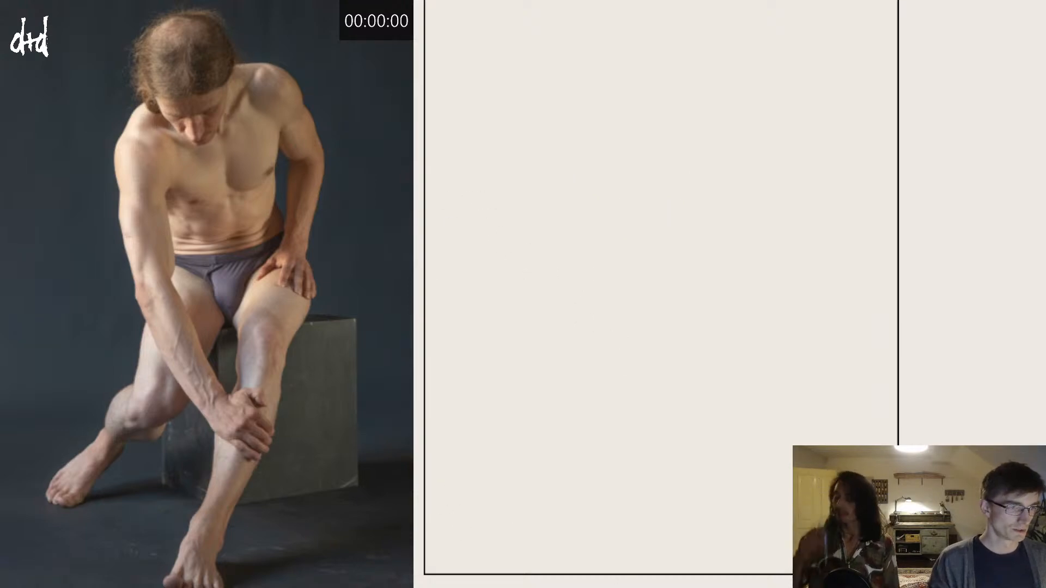
Step: Start a five-minute countdown and sketch the seated figure's arched shoulder line and the torso side above the forward leg
text(500)
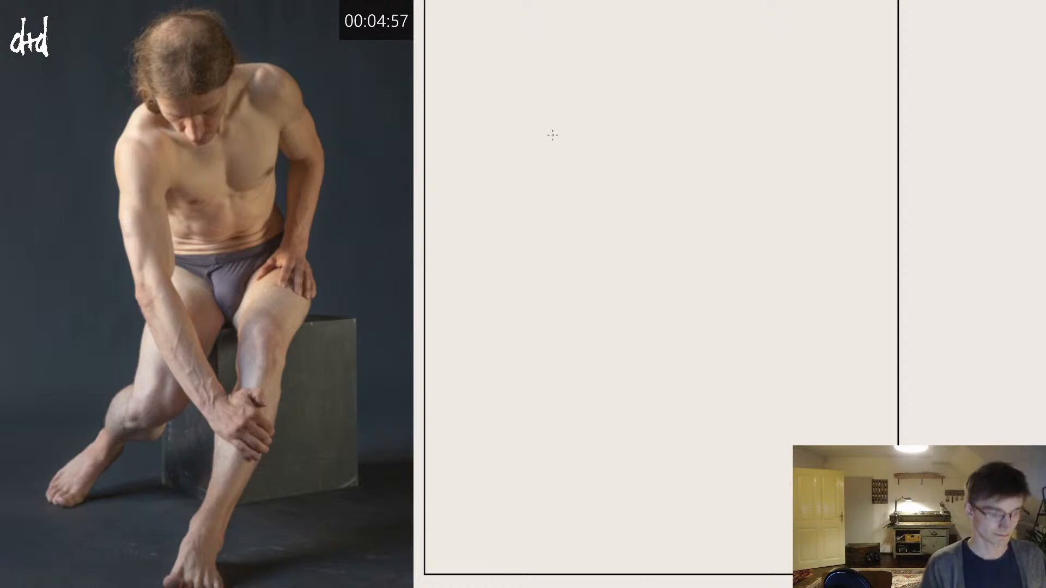
drag(571, 176, 671, 121)
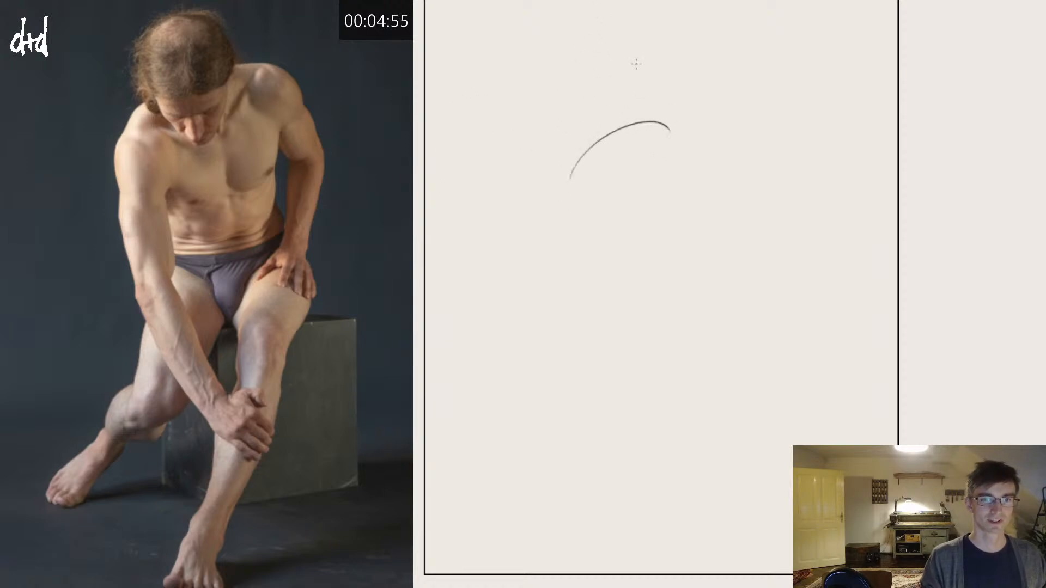
key(ctrl+z)
drag(574, 174, 710, 127)
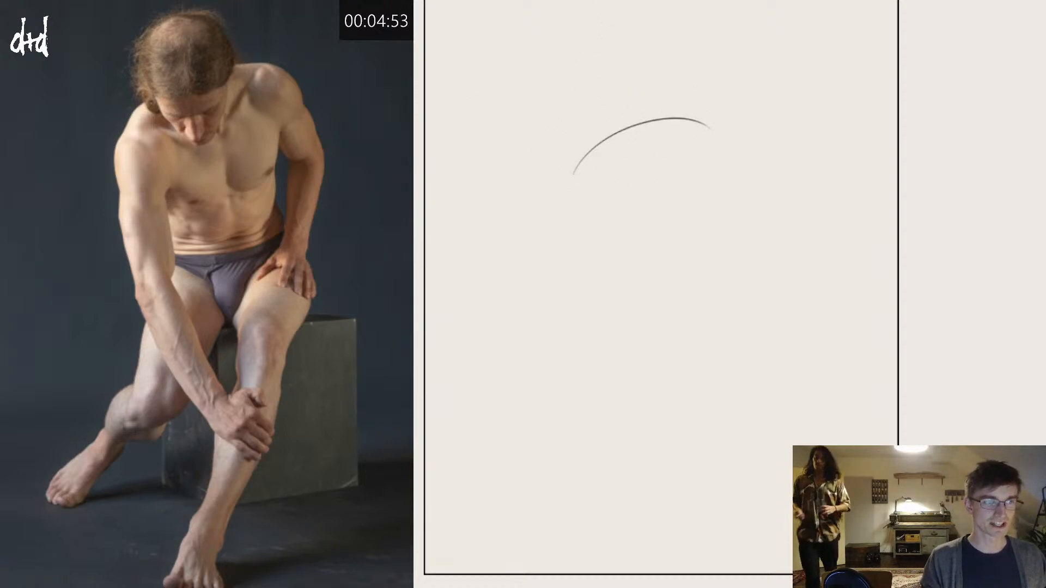
drag(674, 68, 713, 226)
key(ctrl+z)
drag(691, 94, 713, 278)
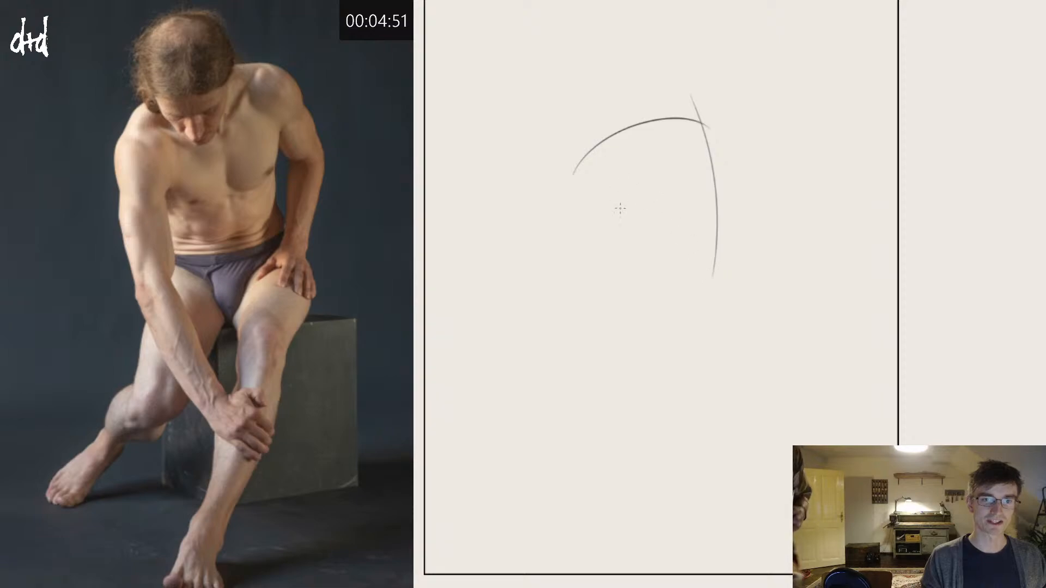
Step: Sketch the torso's other side, the curve across the waist, and the lower curve closing the chest ellipse
mouse_move(578, 138)
mouse_down()
mouse_move(630, 268)
mouse_move(621, 316)
mouse_up()
drag(615, 244, 718, 241)
key(ctrl+z)
key(ctrl+z)
drag(613, 253, 706, 247)
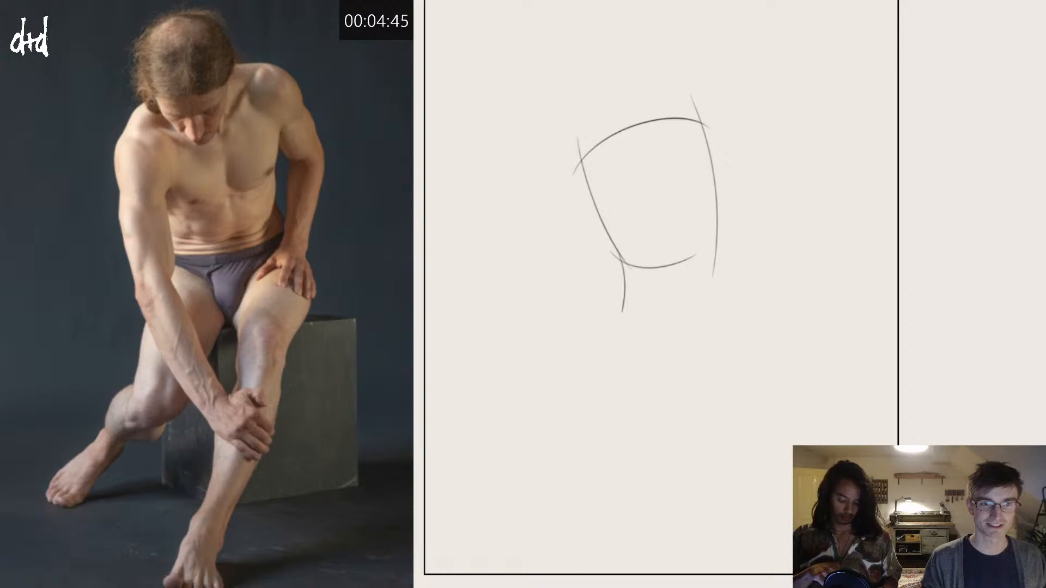
drag(627, 267, 696, 264)
mouse_move(582, 155)
mouse_down()
mouse_move(701, 154)
mouse_move(704, 109)
mouse_move(675, 173)
mouse_move(697, 138)
mouse_up()
key(ctrl+z)
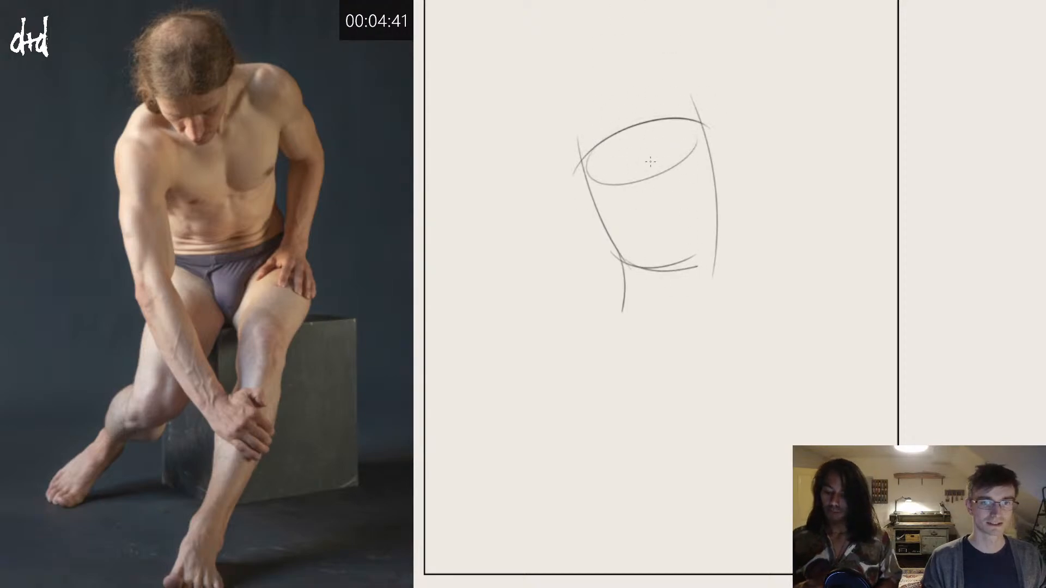
Step: Draw the V-shaped edges of the briefs and outline the tucked-back leg's thigh down to a curved end at the knee
drag(624, 294, 664, 330)
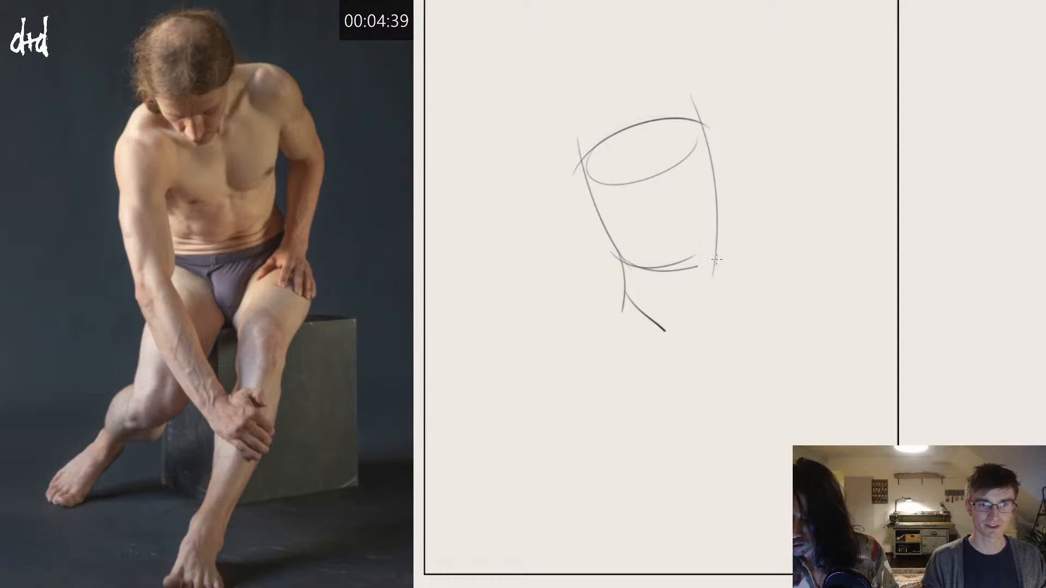
drag(716, 261, 685, 333)
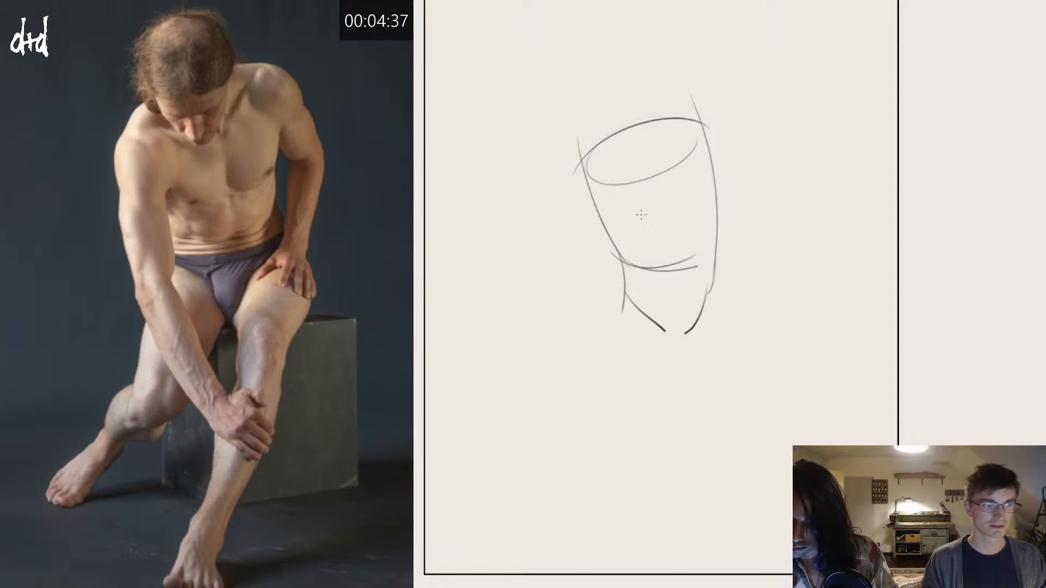
mouse_move(623, 293)
mouse_down()
mouse_move(580, 373)
mouse_move(567, 425)
mouse_up()
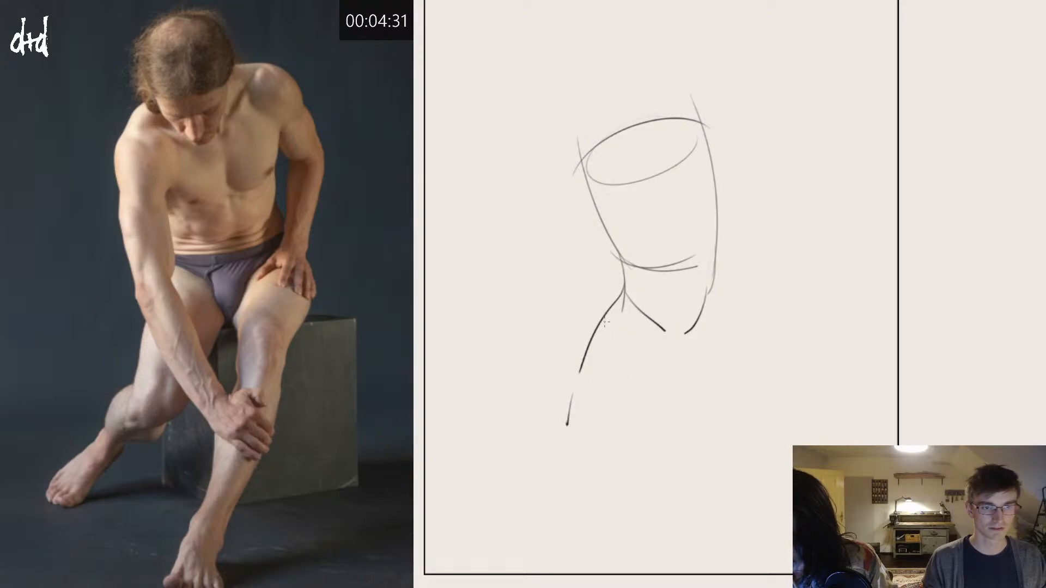
mouse_move(609, 313)
mouse_down()
mouse_move(658, 341)
mouse_move(667, 368)
mouse_move(620, 457)
mouse_up()
drag(567, 431, 620, 457)
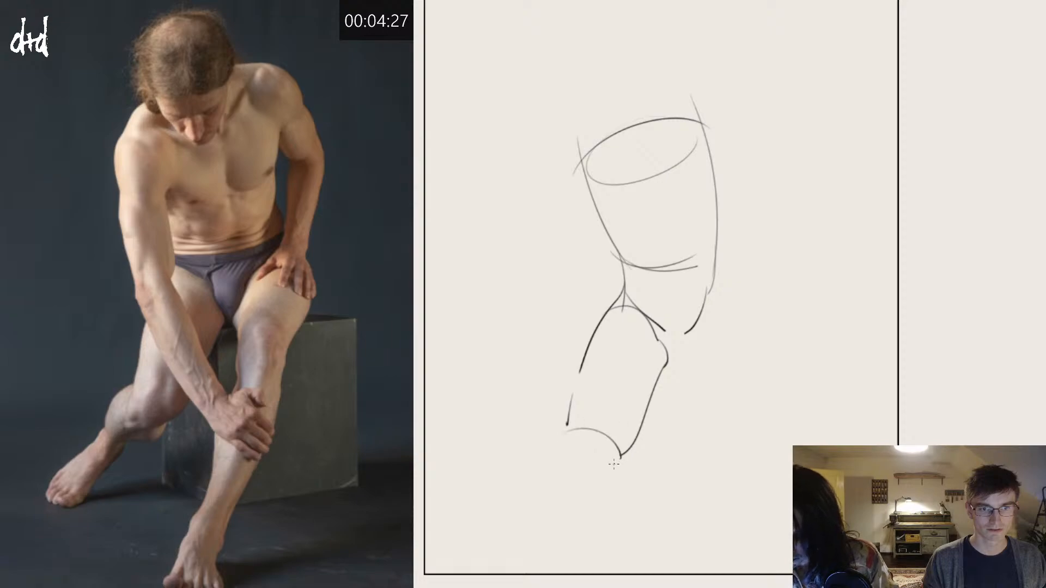
Step: Draw the forward leg's hip and foreshortened thigh, with the kneecap and the outer edge of the knee
mouse_move(715, 266)
mouse_down()
mouse_move(753, 330)
mouse_move(685, 364)
mouse_move(682, 355)
mouse_move(684, 383)
mouse_move(729, 339)
mouse_up()
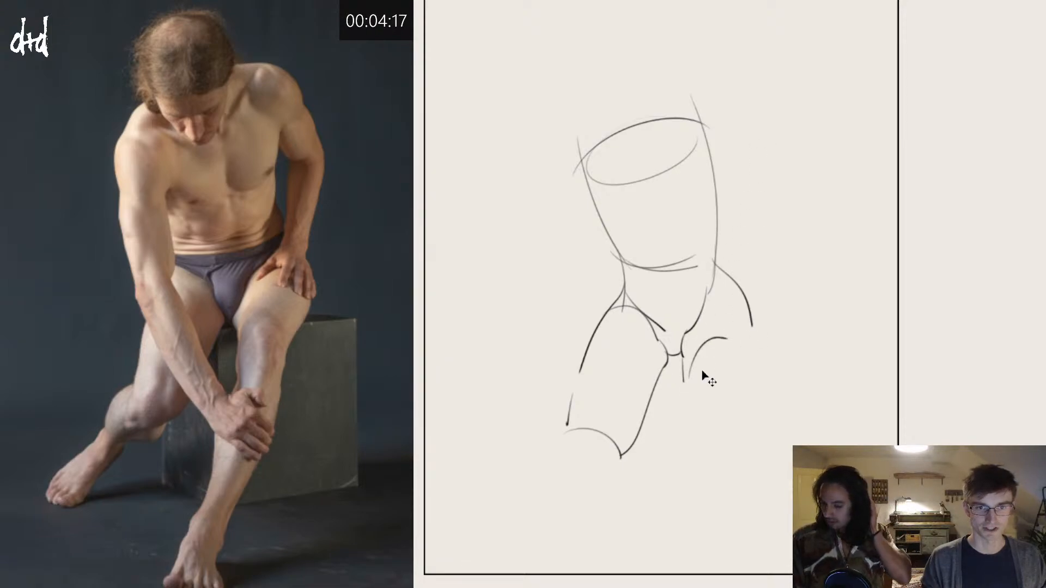
key(ctrl+z)
mouse_move(685, 383)
mouse_down()
mouse_move(722, 347)
mouse_move(742, 376)
mouse_up()
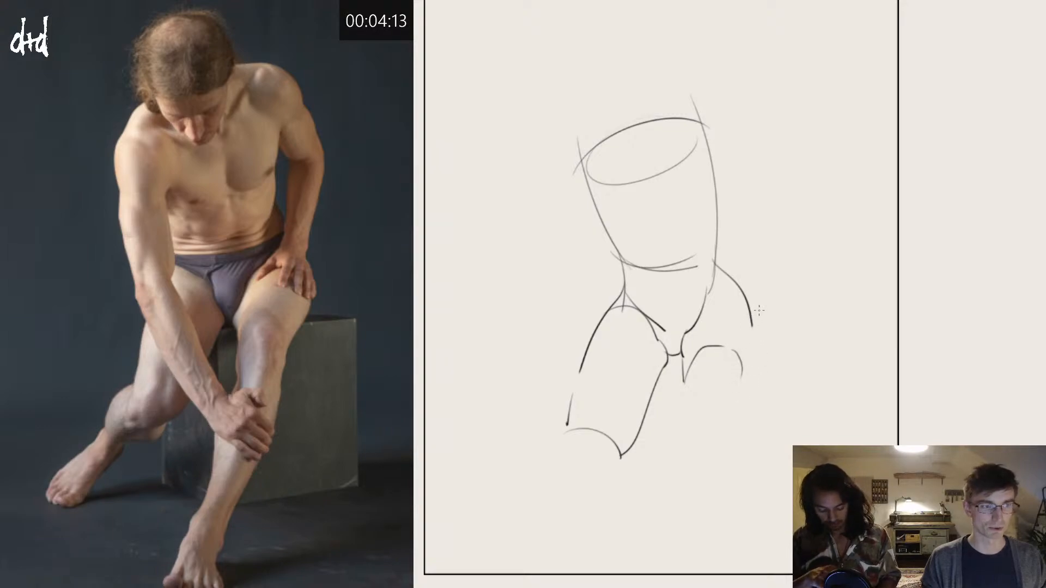
mouse_move(687, 337)
mouse_down()
mouse_move(745, 301)
mouse_move(769, 341)
mouse_move(748, 382)
mouse_up()
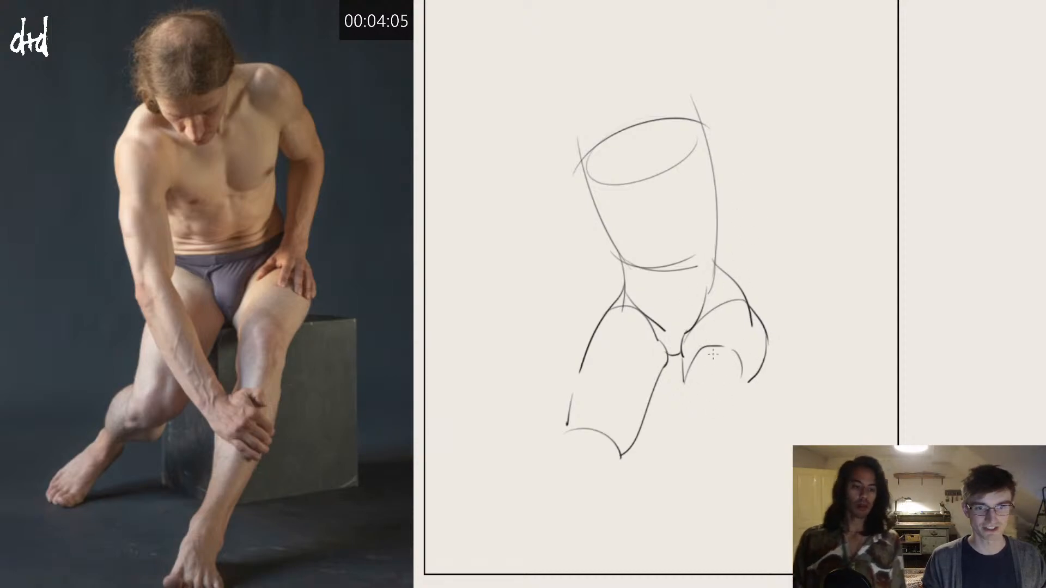
mouse_move(712, 350)
mouse_down()
mouse_move(702, 380)
mouse_move(708, 398)
mouse_move(722, 397)
mouse_move(735, 368)
mouse_move(727, 350)
mouse_move(706, 384)
mouse_up()
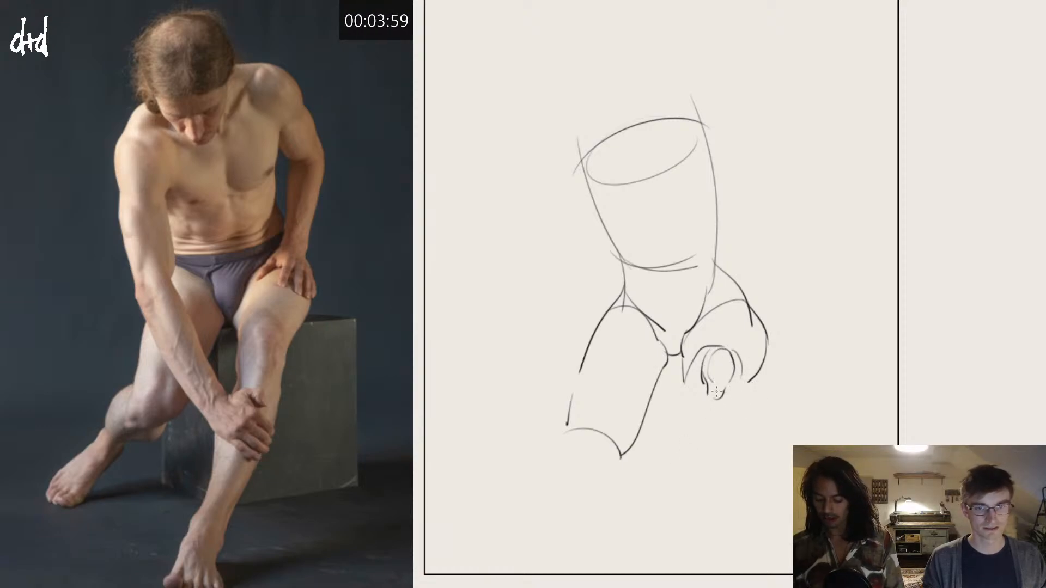
drag(751, 383, 736, 410)
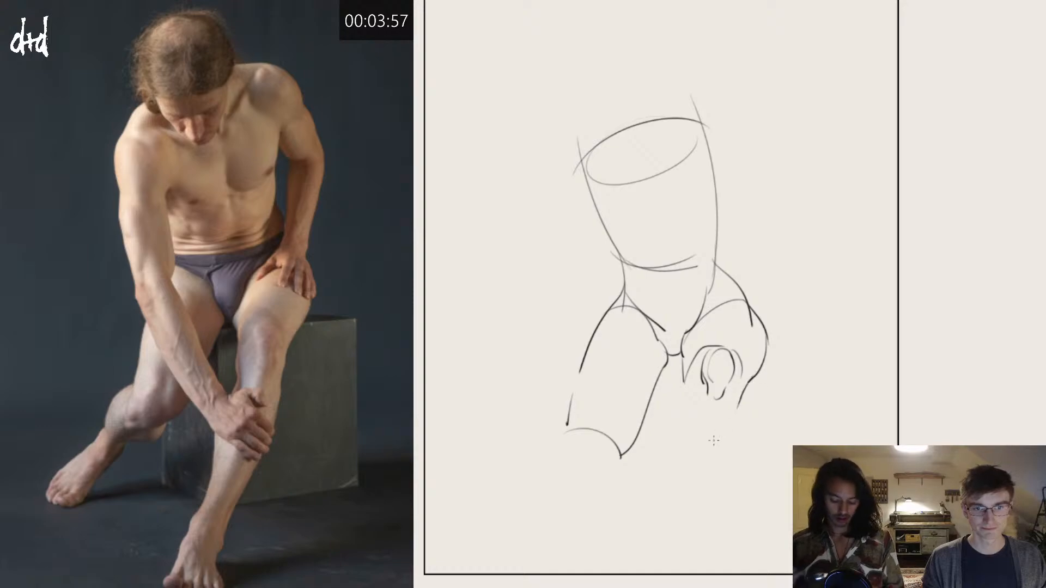
Step: Outline both sides of the forward lower leg from knee to ankle and add short contour strokes above the kneecap
mouse_move(685, 388)
mouse_down()
mouse_move(694, 413)
mouse_move(661, 542)
mouse_up()
key(ctrl+z)
key(ctrl+z)
drag(685, 374, 685, 414)
key(ctrl+z)
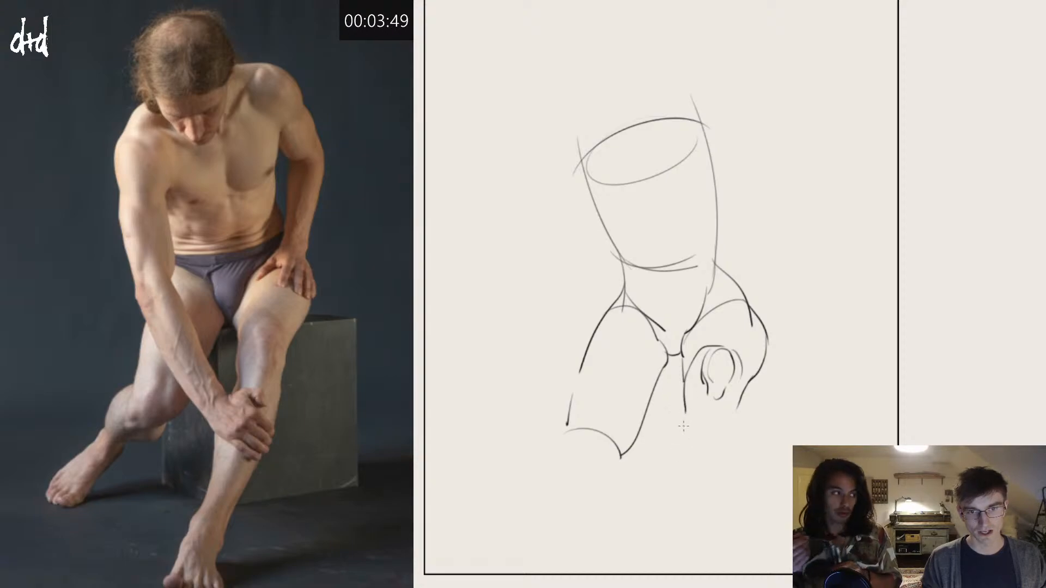
drag(742, 397, 686, 538)
key(ctrl+z)
mouse_move(689, 423)
mouse_down()
mouse_move(740, 415)
mouse_move(740, 442)
mouse_move(699, 397)
mouse_up()
key(ctrl+z)
key(ctrl+z)
mouse_move(678, 432)
mouse_down()
mouse_move(733, 446)
mouse_move(690, 428)
mouse_move(726, 404)
mouse_up()
key(ctrl+z)
key(ctrl+z)
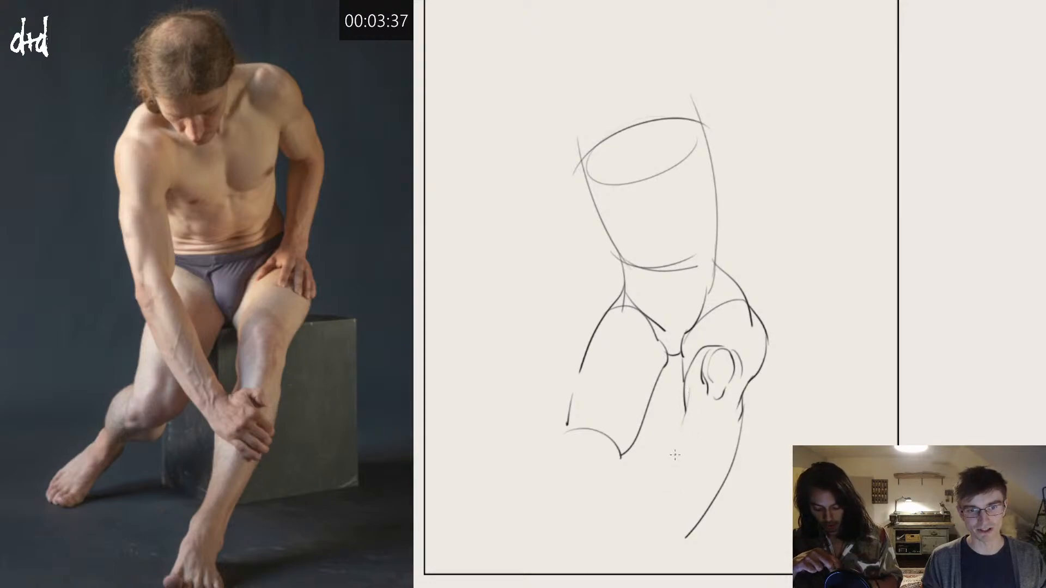
drag(686, 413, 657, 539)
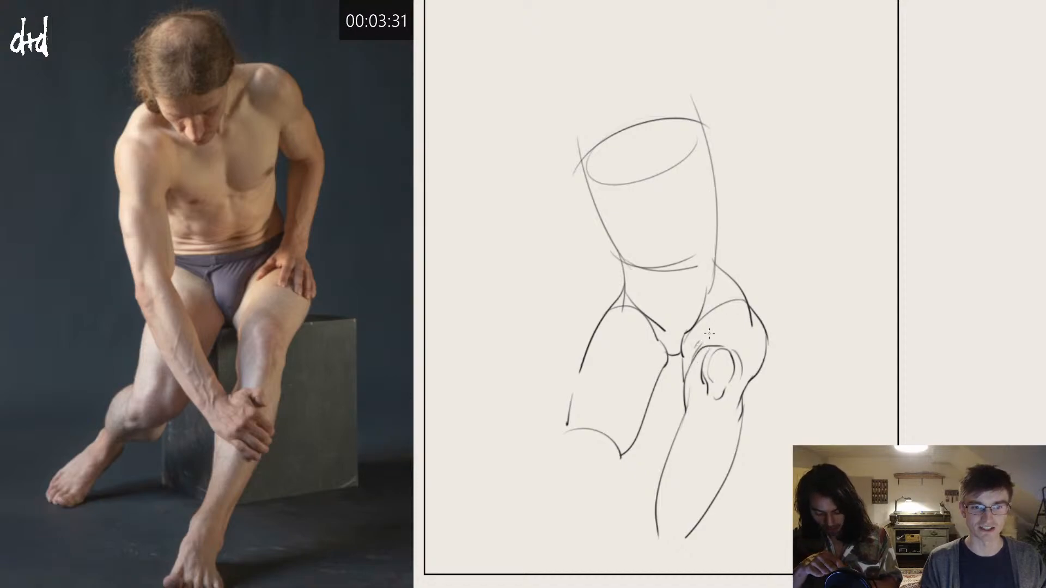
mouse_move(710, 333)
mouse_down()
mouse_move(697, 345)
mouse_move(703, 331)
mouse_up()
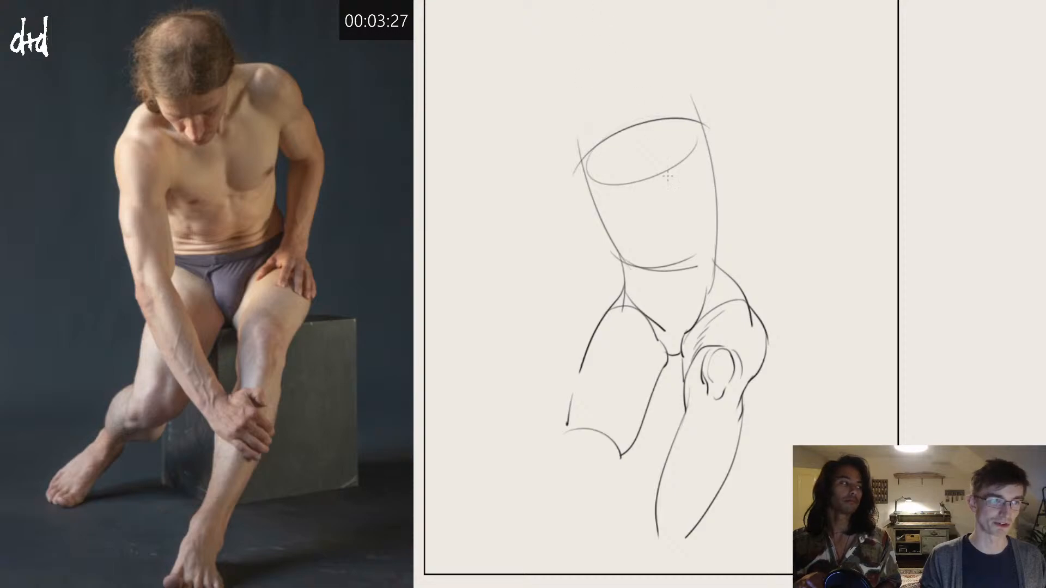
Step: Add a curved cross-contour to the lower torso, and draw the tucked-back leg's kneecap with a contour around the thigh above it
drag(602, 228, 718, 164)
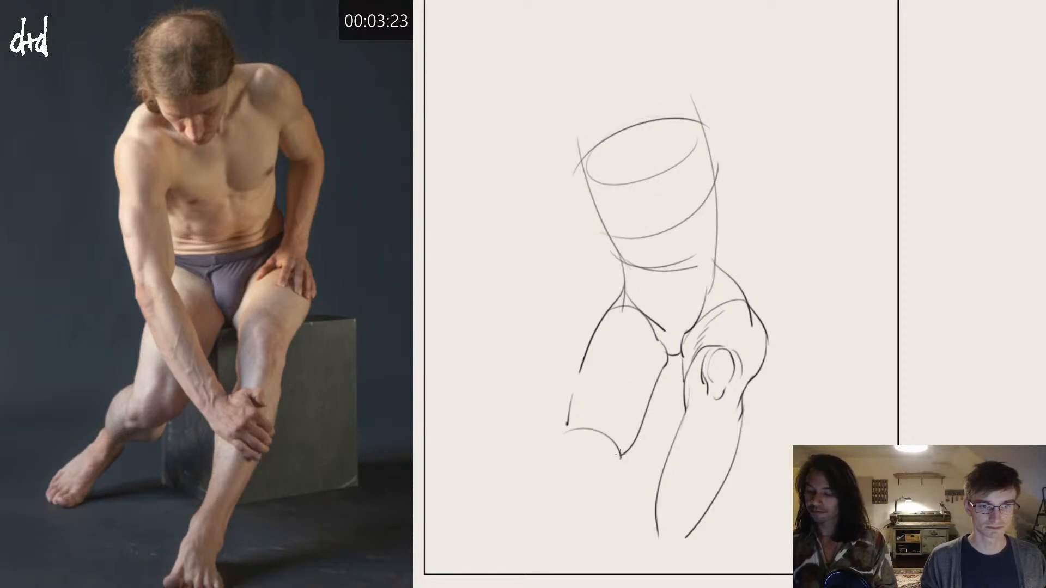
drag(619, 455, 584, 471)
drag(571, 397, 635, 425)
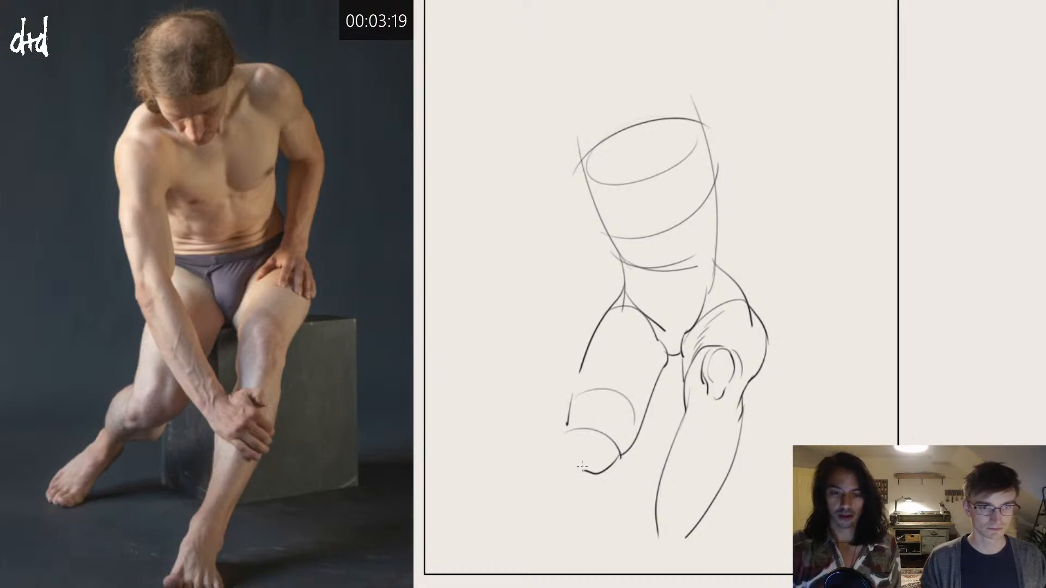
mouse_move(577, 450)
mouse_down()
mouse_move(610, 459)
mouse_move(575, 473)
mouse_move(589, 479)
mouse_move(564, 464)
mouse_up()
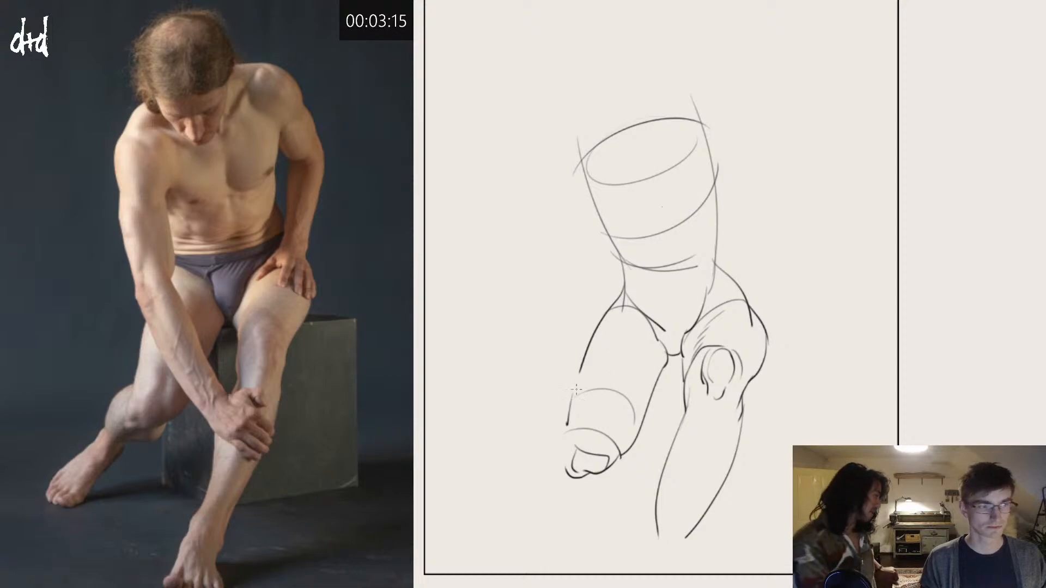
Step: Outline the outer bulge and underside of the tucked-back leg's knee
drag(566, 422, 535, 459)
key(ctrl+z)
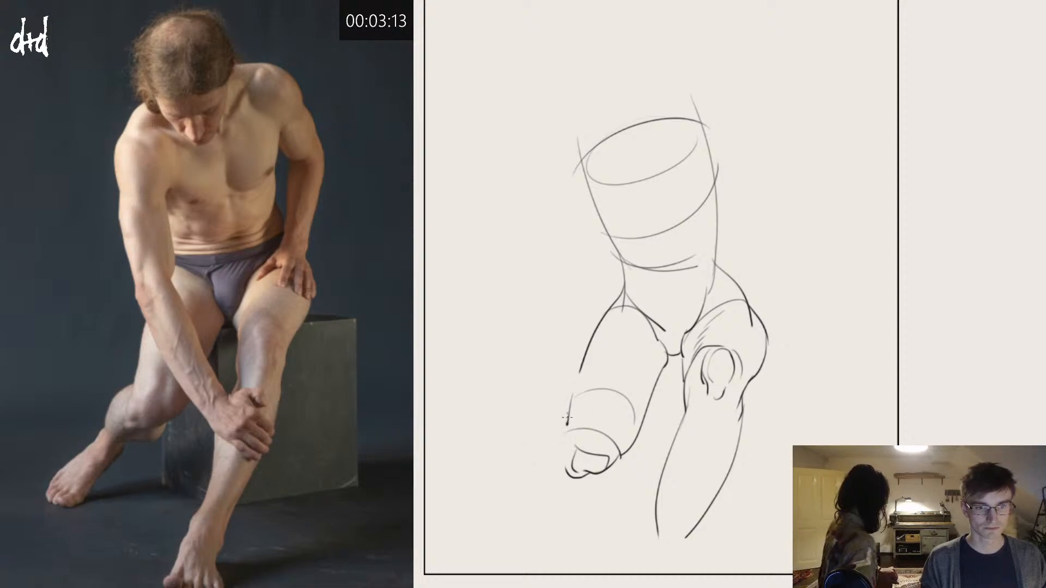
drag(567, 423, 546, 454)
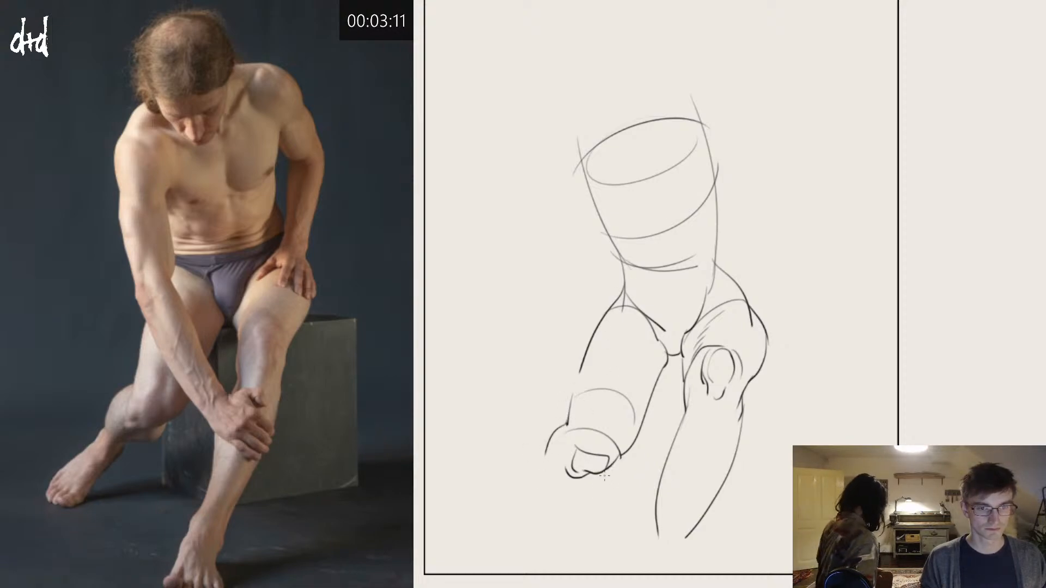
mouse_move(605, 472)
mouse_down()
mouse_move(564, 479)
mouse_move(584, 480)
mouse_move(562, 485)
mouse_up()
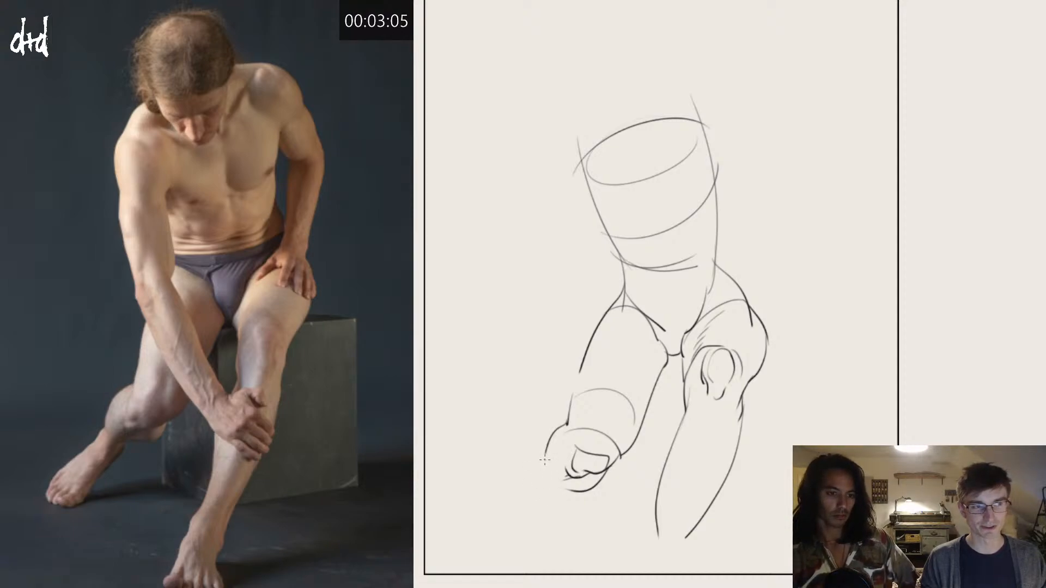
mouse_move(545, 469)
mouse_down()
mouse_move(541, 495)
mouse_move(578, 493)
mouse_move(544, 484)
mouse_up()
key(ctrl+z)
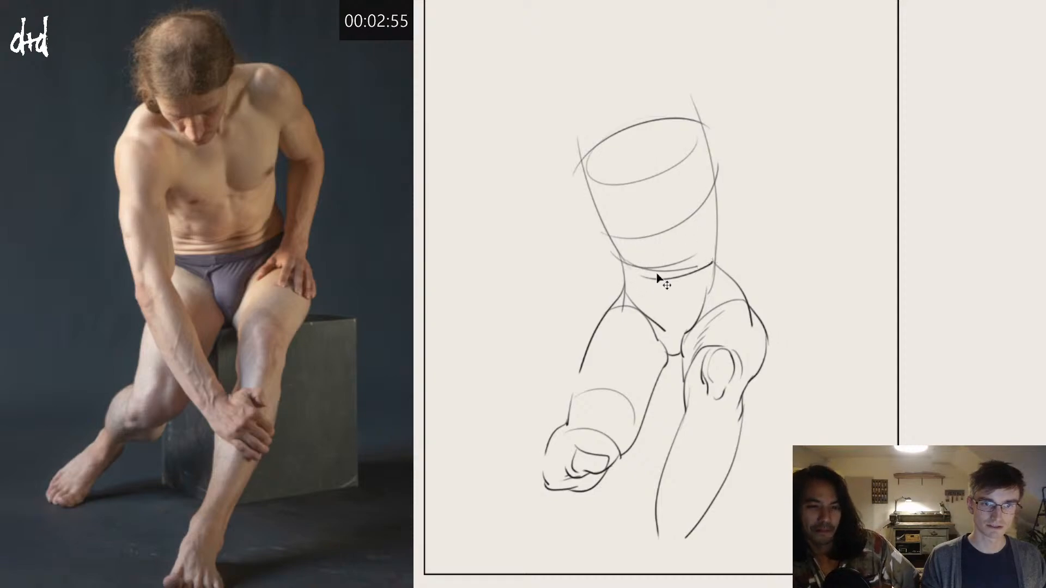
Step: Draw the angled waistline, a second contour beneath the ribs, and a vertical centreline down the abdomen
mouse_move(632, 265)
mouse_down()
mouse_move(686, 268)
mouse_move(714, 239)
mouse_up()
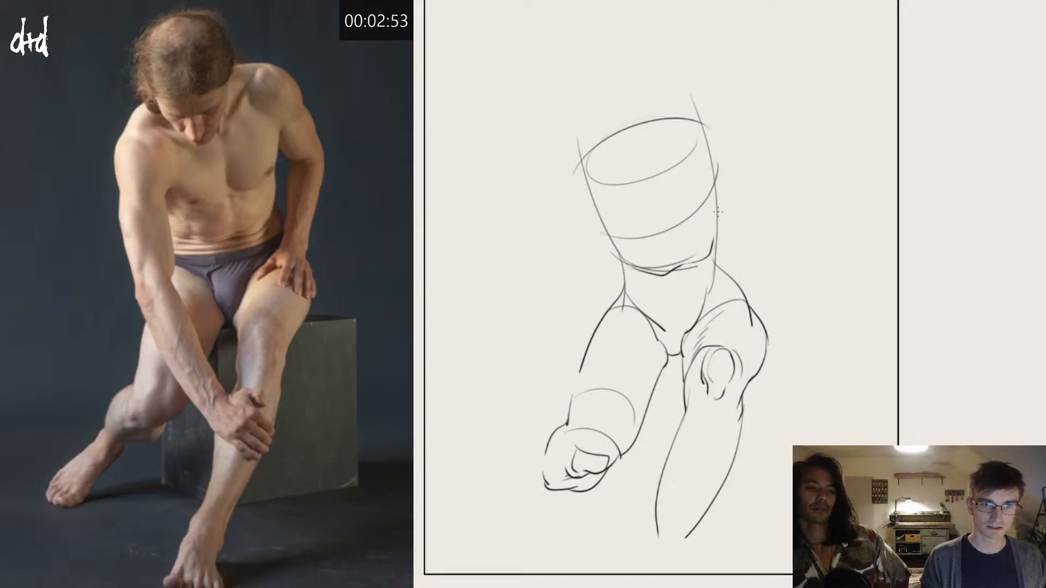
mouse_move(603, 231)
mouse_down()
mouse_move(656, 216)
mouse_move(719, 176)
mouse_move(670, 235)
mouse_up()
key(ctrl+z)
key(ctrl+z)
drag(662, 180, 674, 242)
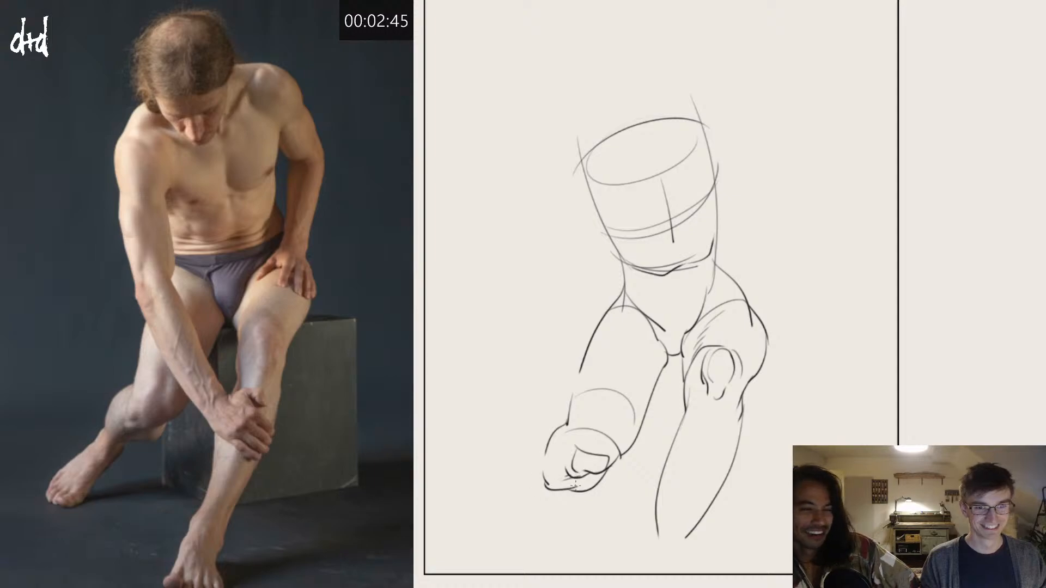
Step: Outline the tucked-back lower leg and its foot, and wrap curved contours around the knee
drag(568, 491, 498, 530)
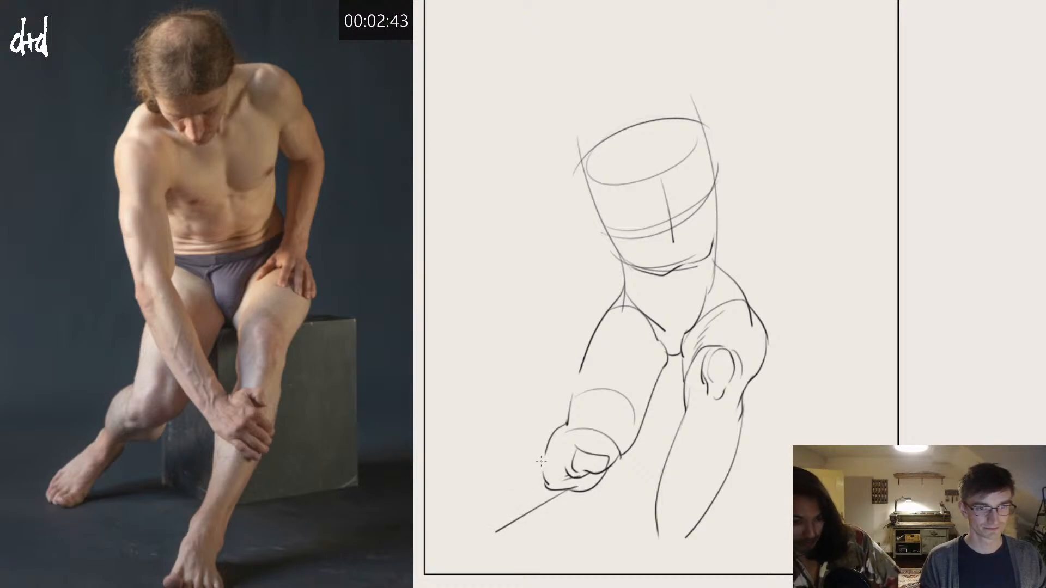
mouse_move(541, 460)
mouse_down()
mouse_move(505, 489)
mouse_move(472, 539)
mouse_move(505, 531)
mouse_move(474, 537)
mouse_move(499, 522)
mouse_move(481, 531)
mouse_move(503, 487)
mouse_move(485, 499)
mouse_move(473, 531)
mouse_up()
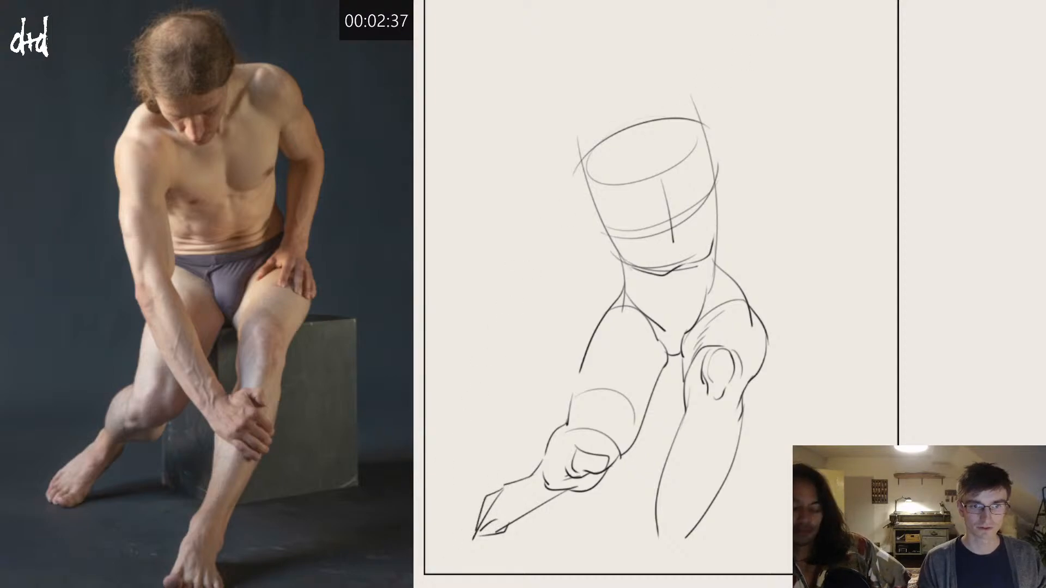
drag(572, 434, 582, 489)
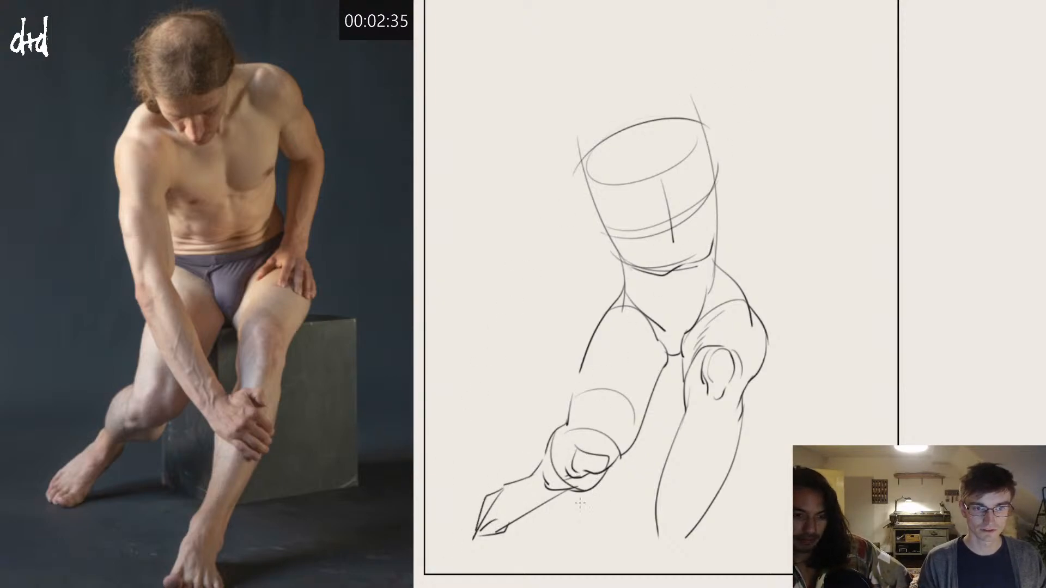
key(ctrl+z)
drag(573, 431, 577, 486)
drag(567, 434, 593, 483)
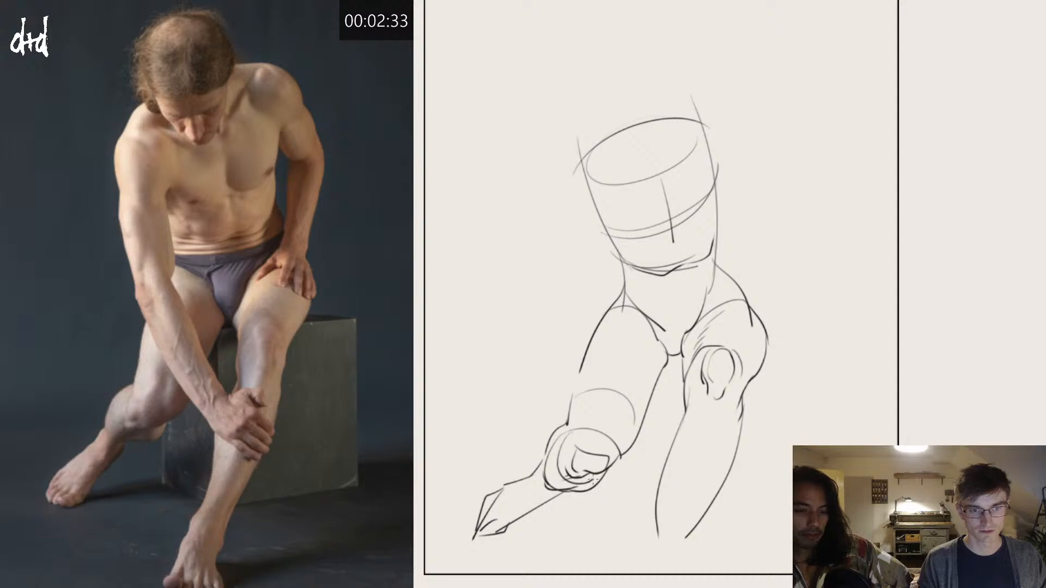
Step: Add two curved cross-contours to the tucked-back leg's thigh and a short contour along the waistline
drag(601, 334, 668, 375)
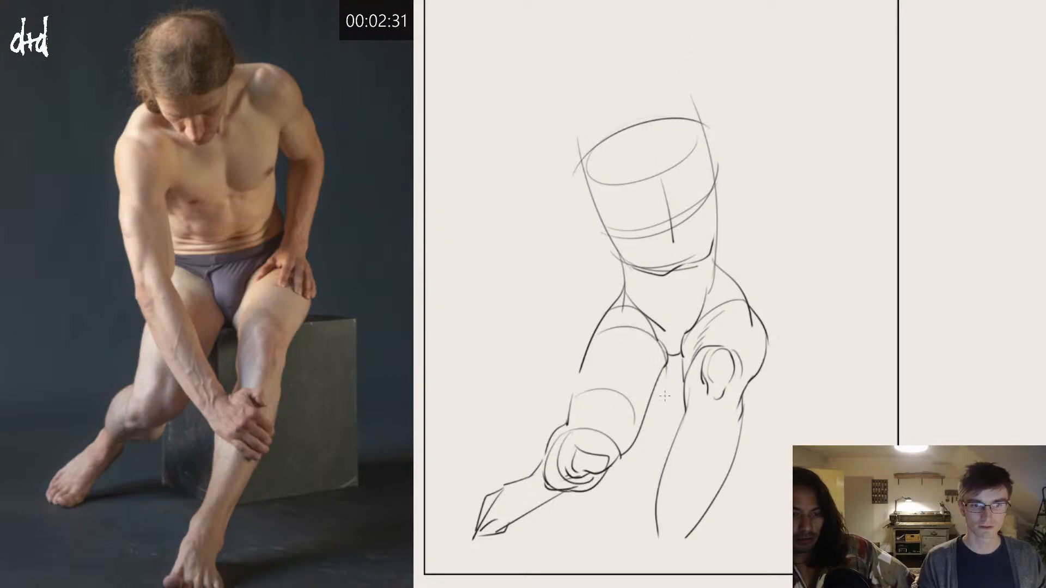
drag(583, 373, 653, 425)
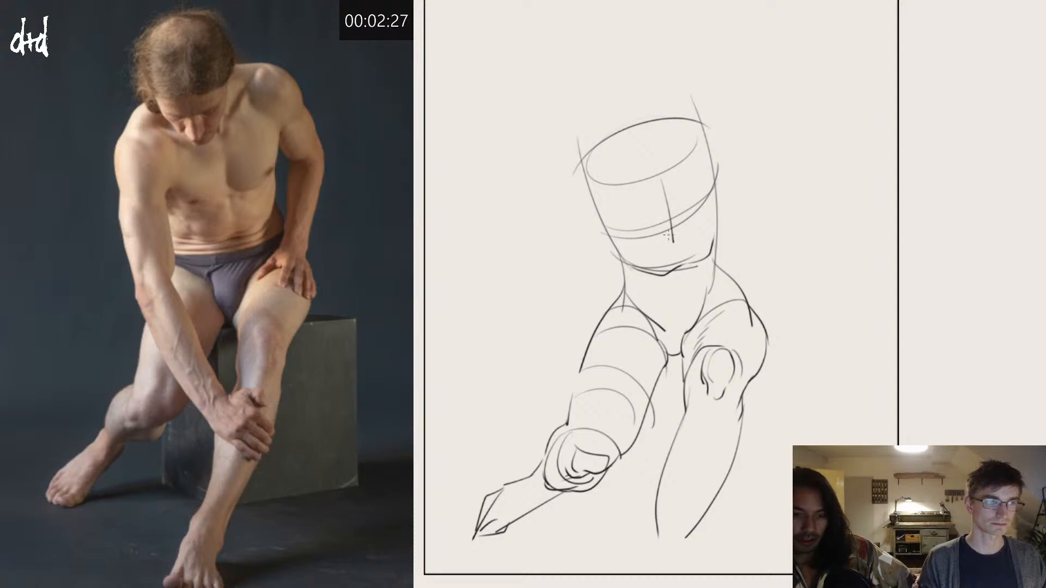
drag(636, 274, 675, 279)
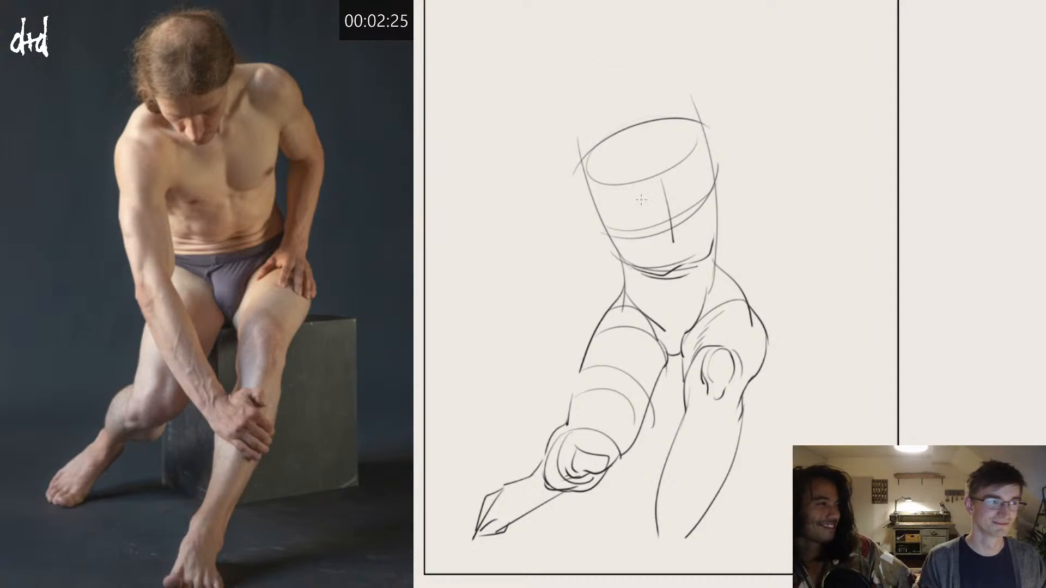
Step: Draw an oval for the near shoulder of the reaching arm and the outer edge of its upper arm
drag(591, 158, 632, 188)
key(ctrl+z)
mouse_move(578, 161)
mouse_down()
mouse_move(621, 175)
mouse_move(585, 230)
mouse_move(609, 162)
mouse_move(586, 300)
mouse_up()
key(ctrl+z)
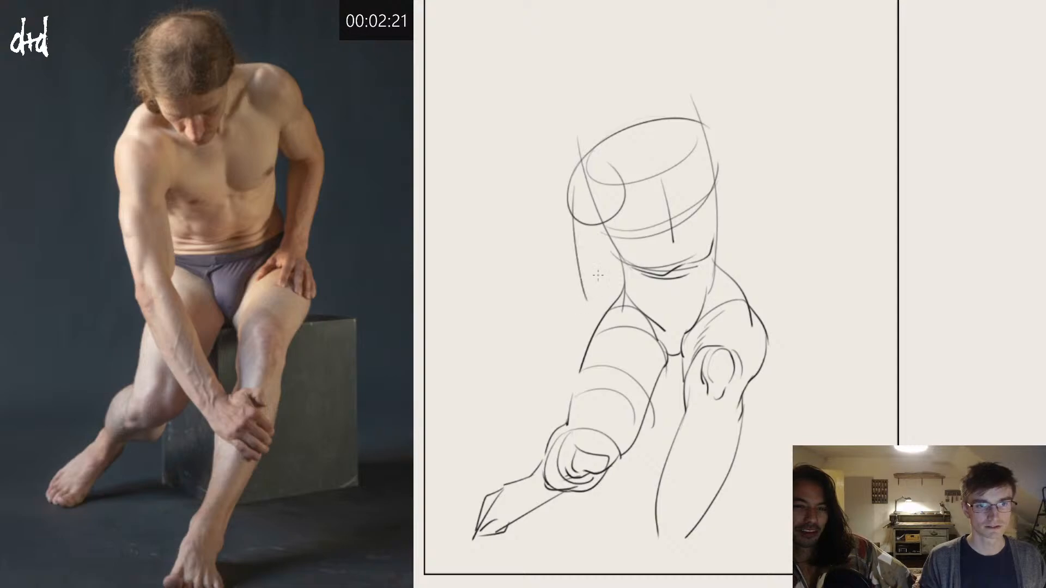
Step: Draw the reaching arm's inner upper-arm edge, the elbow contour and the lower edge of the forearm crossing the thigh
mouse_move(619, 210)
mouse_down()
mouse_move(620, 290)
mouse_move(582, 303)
mouse_move(592, 284)
mouse_move(587, 319)
mouse_move(674, 450)
mouse_up()
key(ctrl+z)
key(ctrl+z)
Step: Draw the upper edge of the reaching forearm and block in the wrist and hand gripping the forward leg below the knee
key(ctrl+z)
drag(588, 309, 662, 413)
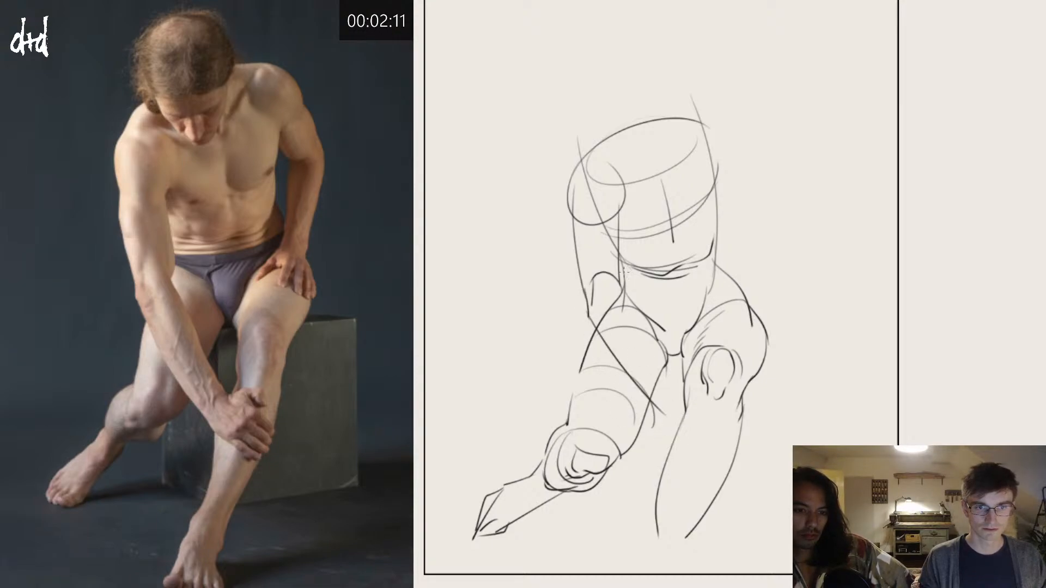
mouse_move(625, 273)
mouse_down()
mouse_move(687, 406)
mouse_move(670, 412)
mouse_move(693, 453)
mouse_up()
key(ctrl+z)
mouse_move(667, 419)
mouse_down()
mouse_move(701, 454)
mouse_move(715, 423)
mouse_move(711, 455)
mouse_up()
key(ctrl+z)
mouse_move(715, 422)
mouse_down()
mouse_move(737, 466)
mouse_move(739, 455)
mouse_up()
mouse_move(693, 403)
mouse_down()
mouse_move(722, 402)
mouse_move(725, 416)
mouse_move(710, 414)
mouse_move(710, 404)
mouse_move(727, 416)
mouse_up()
key(ctrl+z)
key(ctrl+z)
key(ctrl+z)
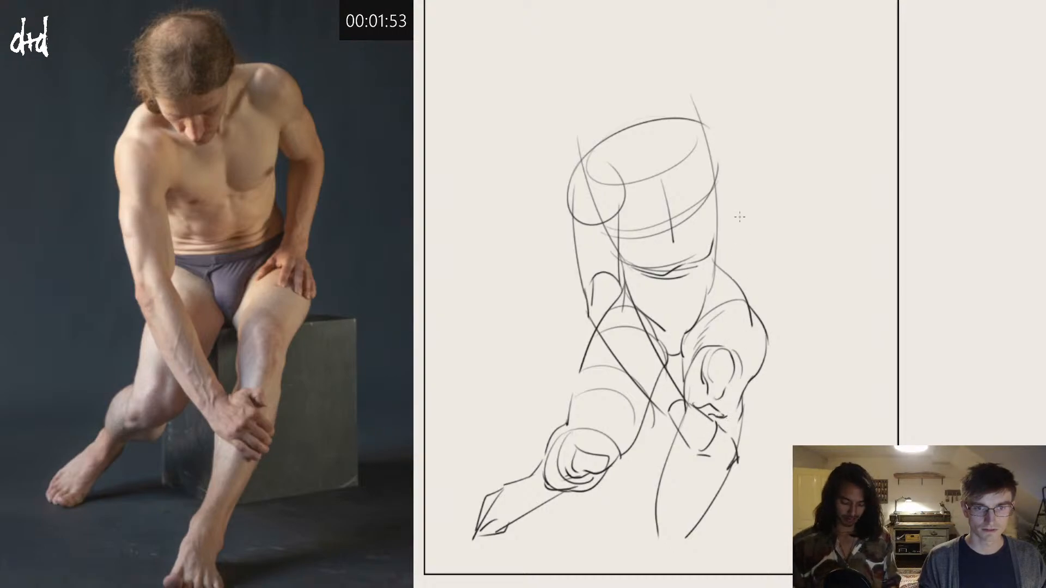
Step: Darken the near shoulder and upper-arm outlines, and add the armpit fold and muscle contours above the elbow
mouse_move(585, 158)
mouse_down()
mouse_move(570, 181)
mouse_move(581, 233)
mouse_move(598, 231)
mouse_move(624, 192)
mouse_move(621, 174)
mouse_move(635, 173)
mouse_move(627, 207)
mouse_move(576, 264)
mouse_up()
key(ctrl+z)
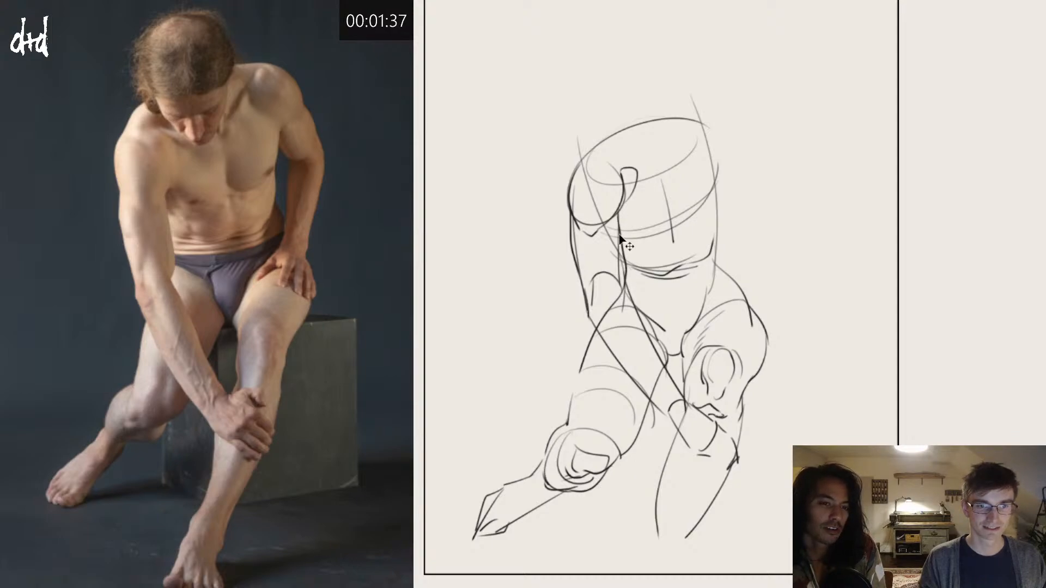
drag(618, 218, 619, 295)
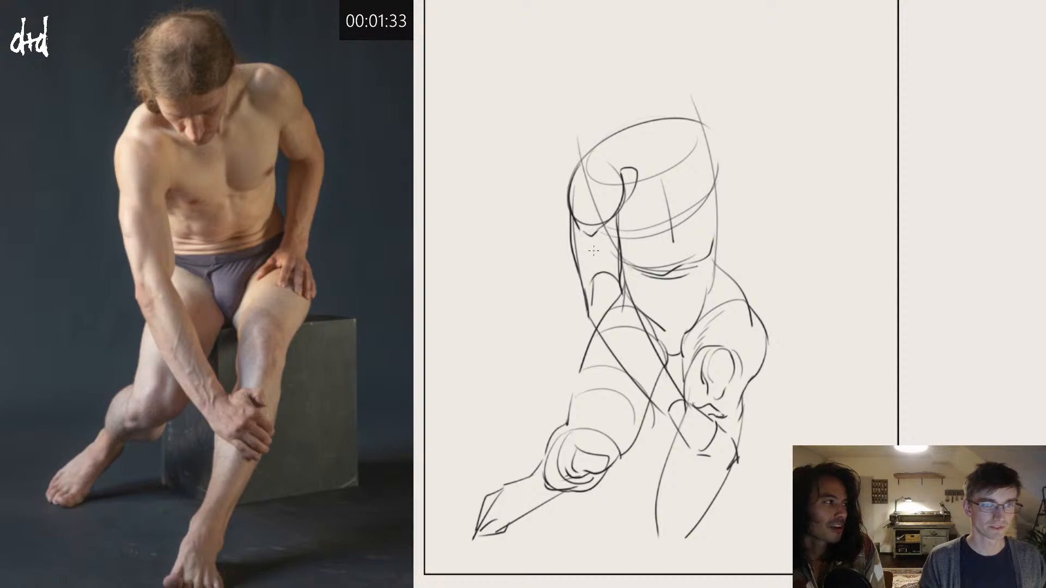
mouse_move(580, 227)
mouse_down()
mouse_move(598, 268)
mouse_move(594, 298)
mouse_up()
drag(593, 236, 617, 284)
drag(601, 244, 624, 291)
key(ctrl+z)
key(ctrl+z)
key(ctrl+z)
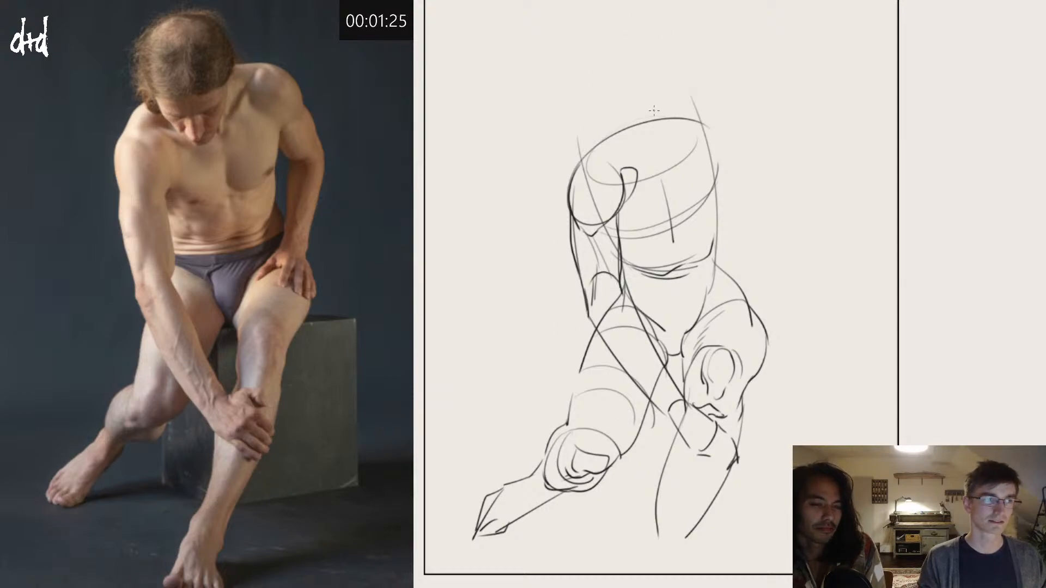
Step: Draw the near shoulder's top contour up to the neck and an egg-shaped oval for the bowed head
mouse_move(581, 161)
mouse_down()
mouse_move(624, 117)
mouse_move(650, 112)
mouse_move(667, 139)
mouse_up()
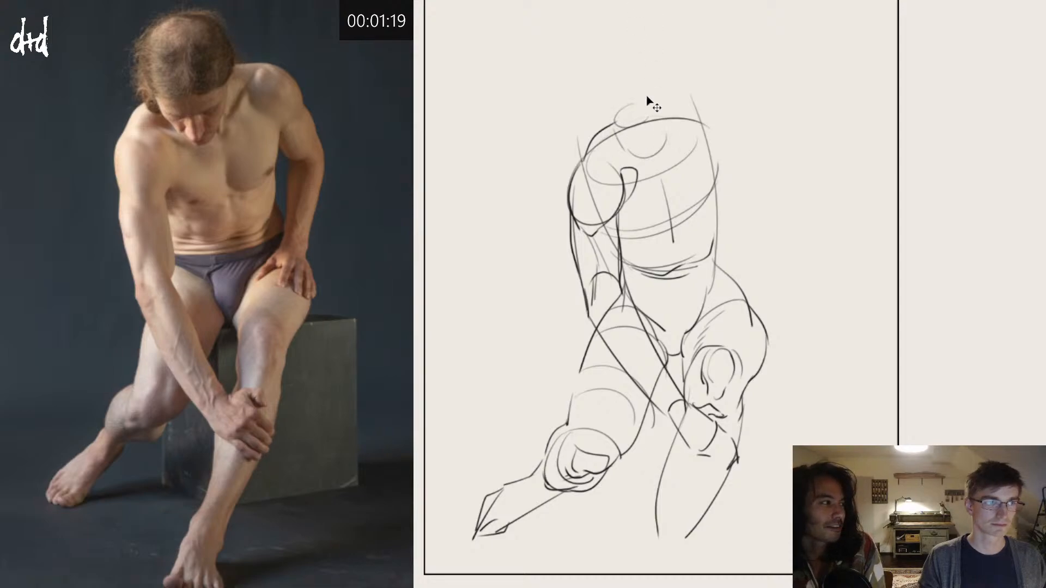
key(ctrl+z)
mouse_move(632, 63)
mouse_down()
mouse_move(664, 84)
mouse_move(631, 44)
mouse_move(626, 136)
mouse_move(634, 157)
mouse_up()
key(ctrl+z)
key(ctrl+z)
key(ctrl+z)
Step: Draw tapering jaw lines down both sides beneath the head oval
key(ctrl+z)
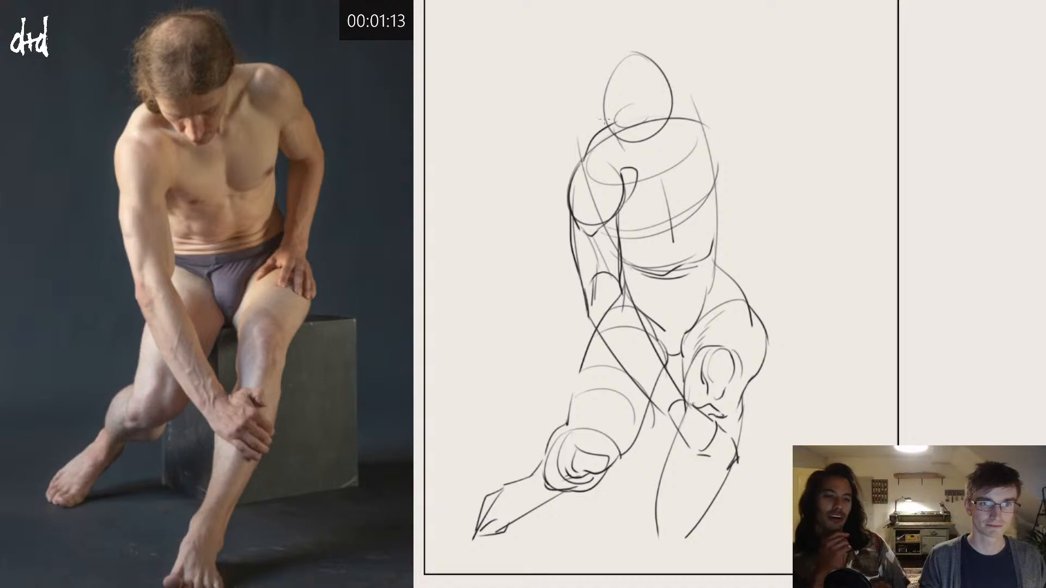
drag(606, 116, 648, 165)
key(ctrl+z)
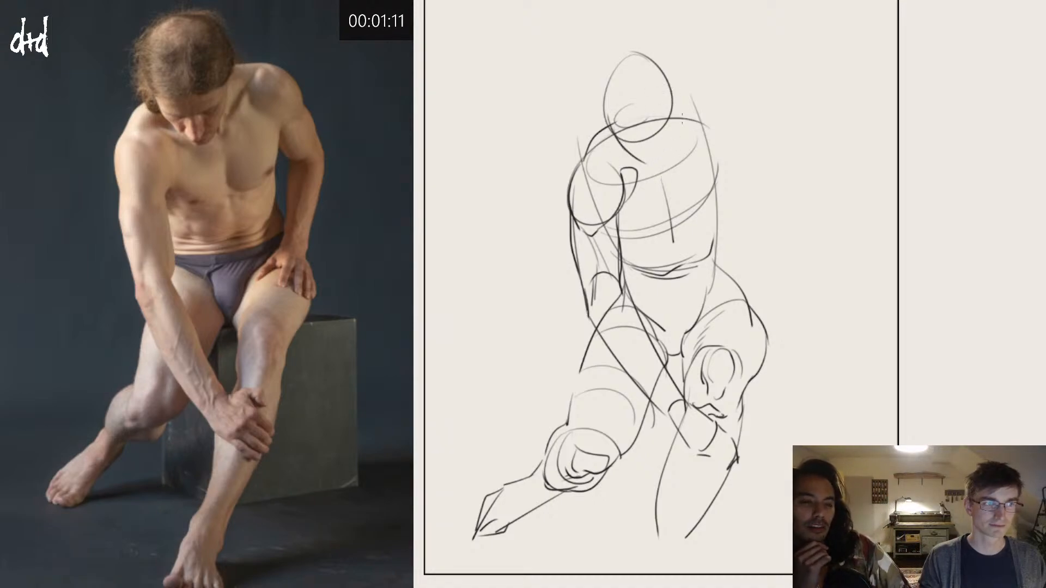
drag(672, 92, 653, 176)
key(ctrl+z)
key(ctrl+z)
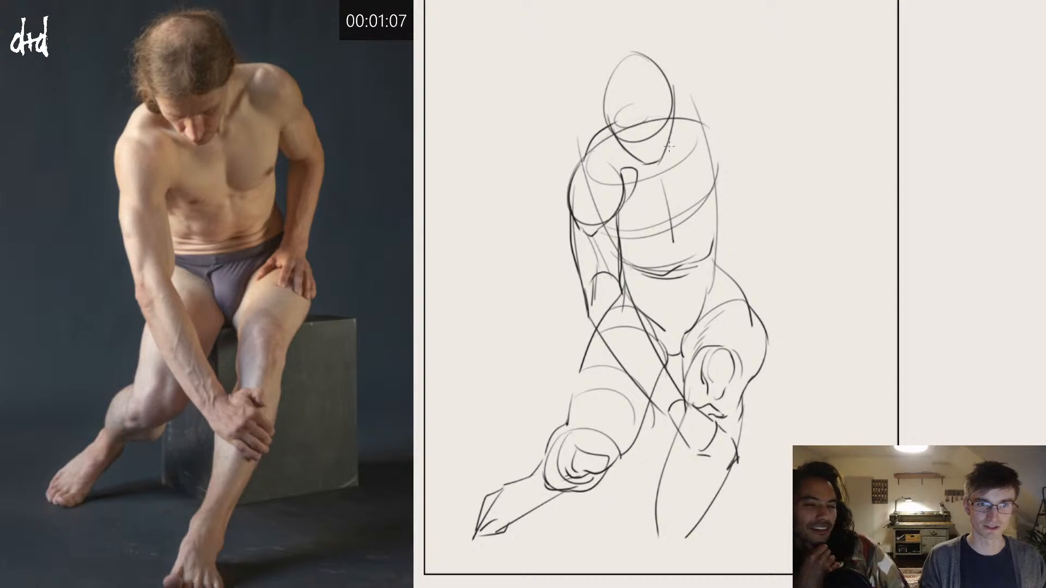
key(ctrl+z)
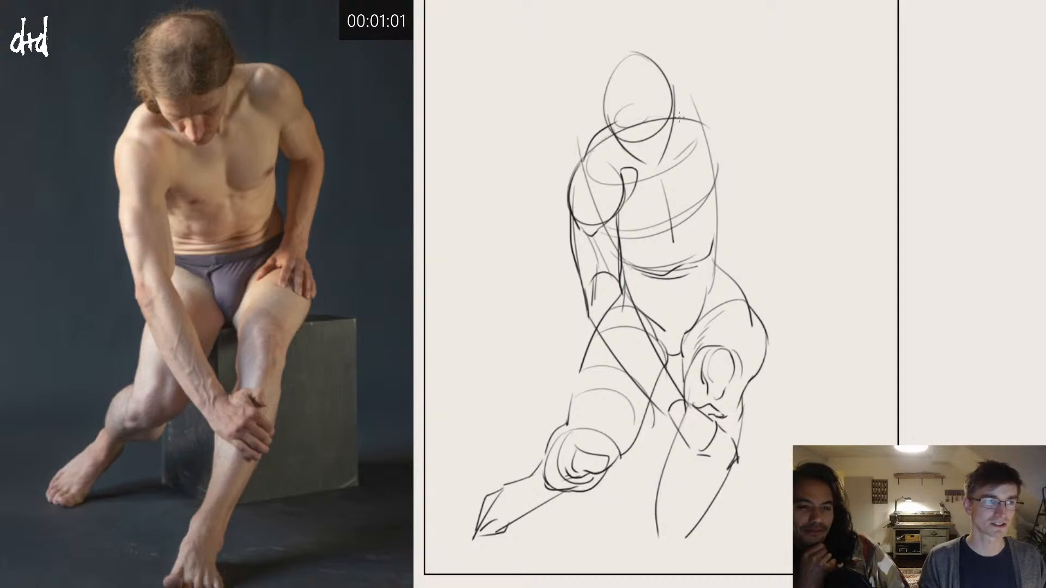
Step: Draw the far shoulder's rounded form and the bent arm reaching down to the hip, with a forearm cross-contour
mouse_move(698, 119)
mouse_down()
mouse_move(737, 143)
mouse_move(703, 165)
mouse_move(742, 157)
mouse_move(777, 191)
mouse_up()
key(ctrl+z)
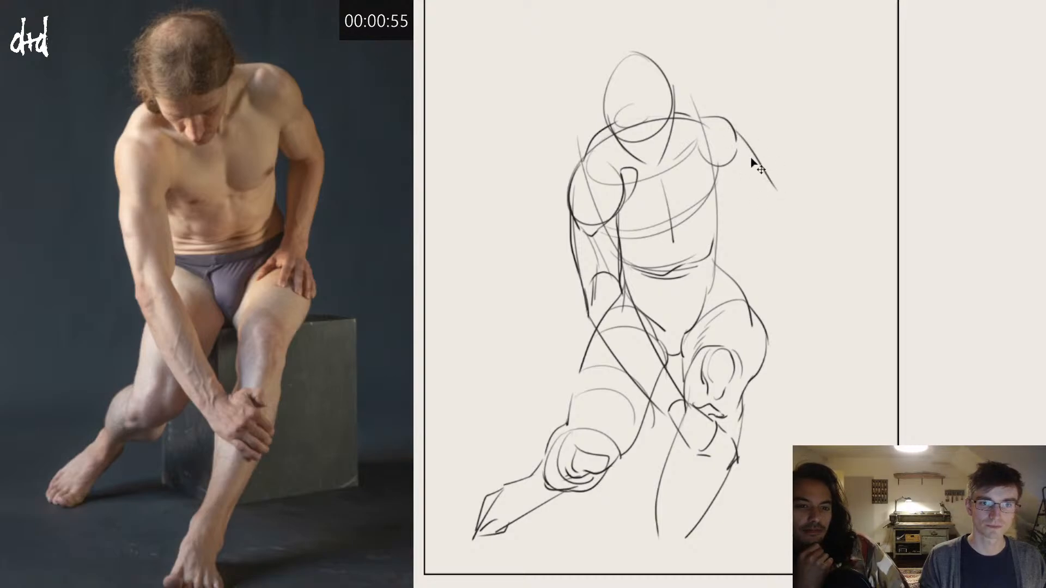
key(ctrl+z)
drag(735, 131, 771, 208)
mouse_move(717, 183)
mouse_down()
mouse_move(746, 214)
mouse_move(761, 198)
mouse_move(751, 293)
mouse_up()
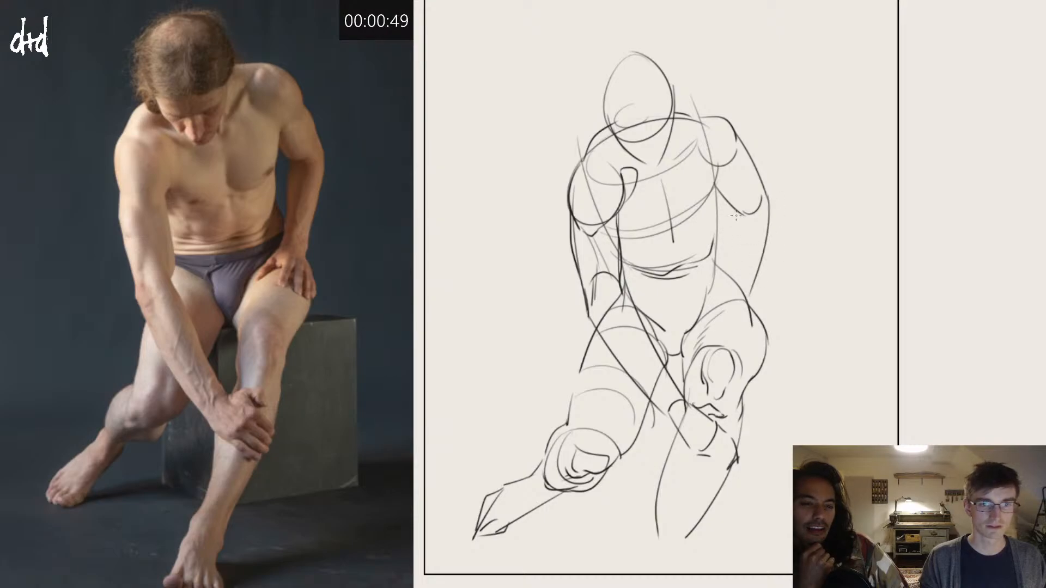
mouse_move(736, 215)
mouse_down()
mouse_move(734, 284)
mouse_move(763, 242)
mouse_up()
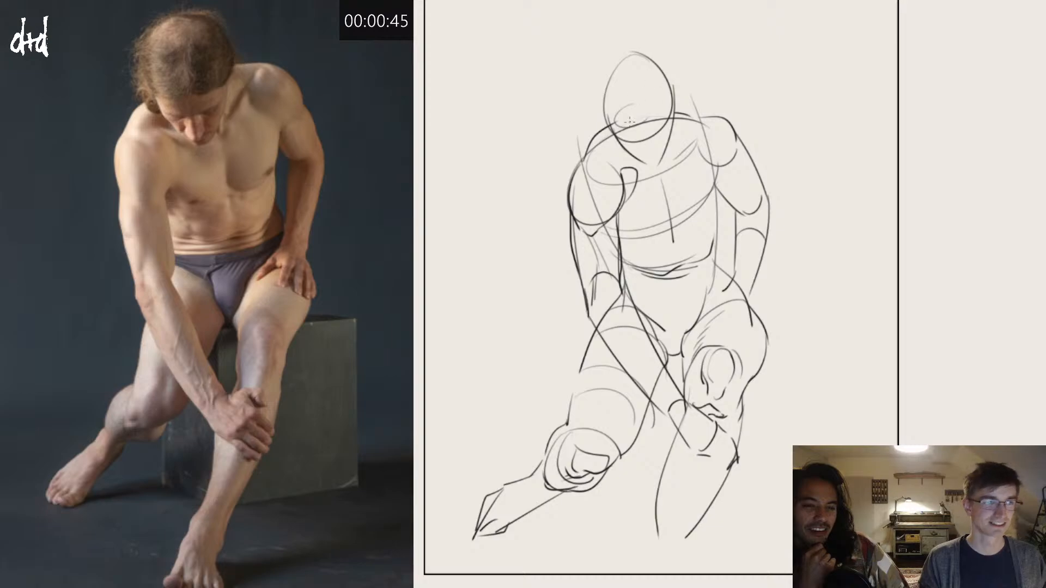
Step: Strengthen the lower edge of the chest and curve the far chest contour down from the armpit
mouse_move(619, 213)
mouse_down()
mouse_move(657, 233)
mouse_move(669, 228)
mouse_up()
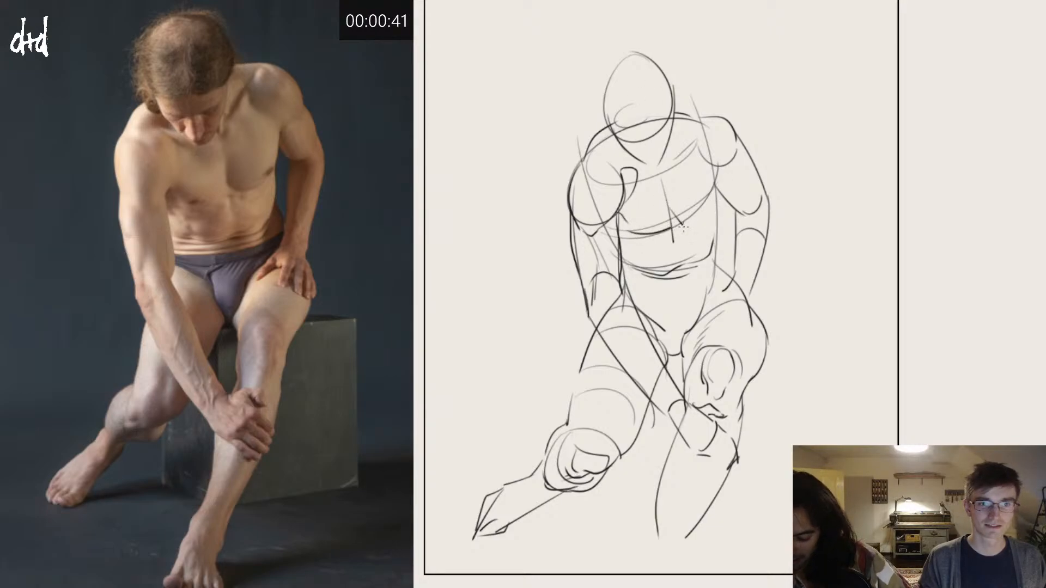
drag(726, 165, 712, 210)
drag(728, 166, 714, 211)
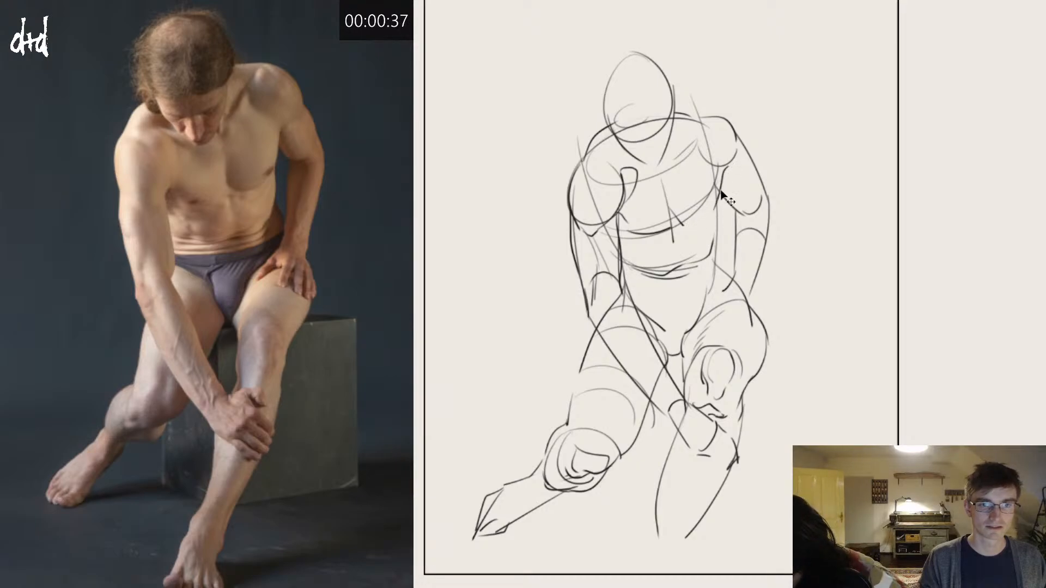
key(ctrl+z)
mouse_move(727, 166)
mouse_down()
mouse_move(703, 226)
mouse_move(685, 224)
mouse_up()
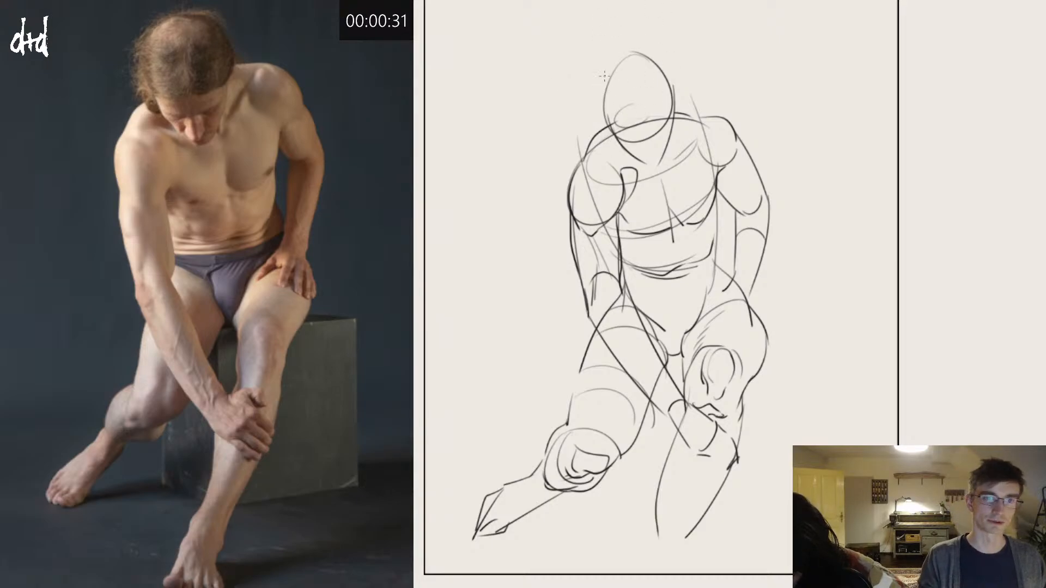
Step: Redraw the head outline slightly larger around the oval and close the jaw with a chin
drag(604, 110, 644, 43)
key(ctrl+z)
drag(608, 123, 660, 44)
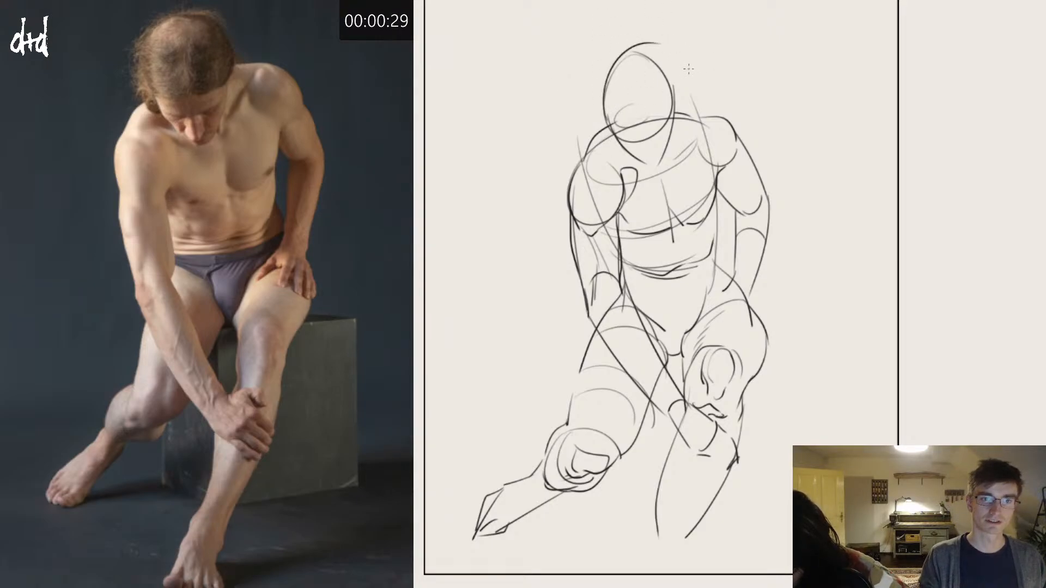
key(ctrl+z)
drag(609, 126, 648, 47)
key(ctrl+z)
mouse_move(606, 119)
mouse_down()
mouse_move(667, 53)
mouse_move(678, 102)
mouse_up()
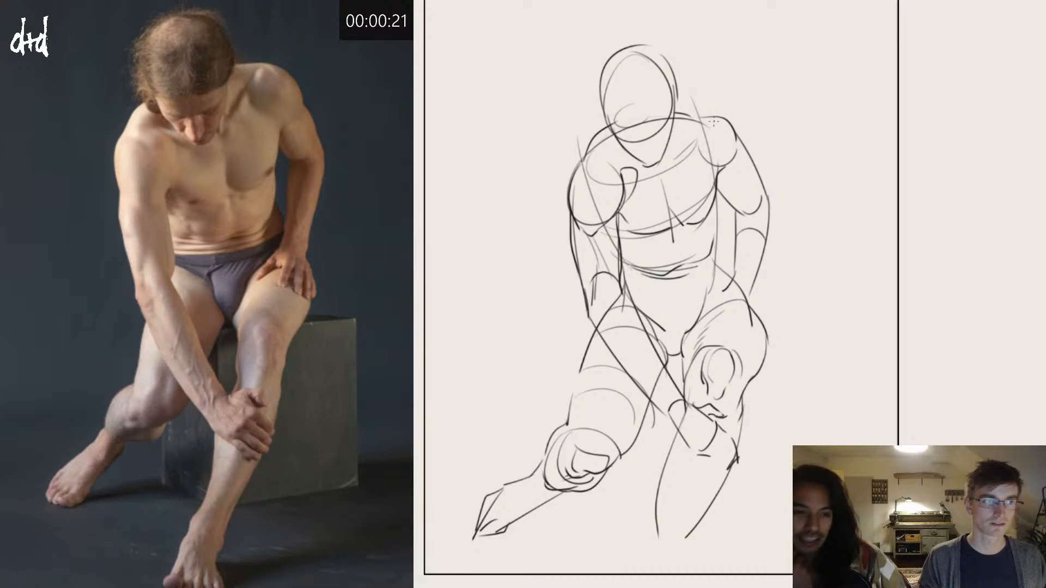
Step: Refine the far shoulder and collarbone lines, and extend the forward lower leg to the ankle with a cross-contour on the shin
mouse_move(738, 128)
mouse_down()
mouse_move(716, 112)
mouse_move(687, 121)
mouse_move(672, 164)
mouse_up()
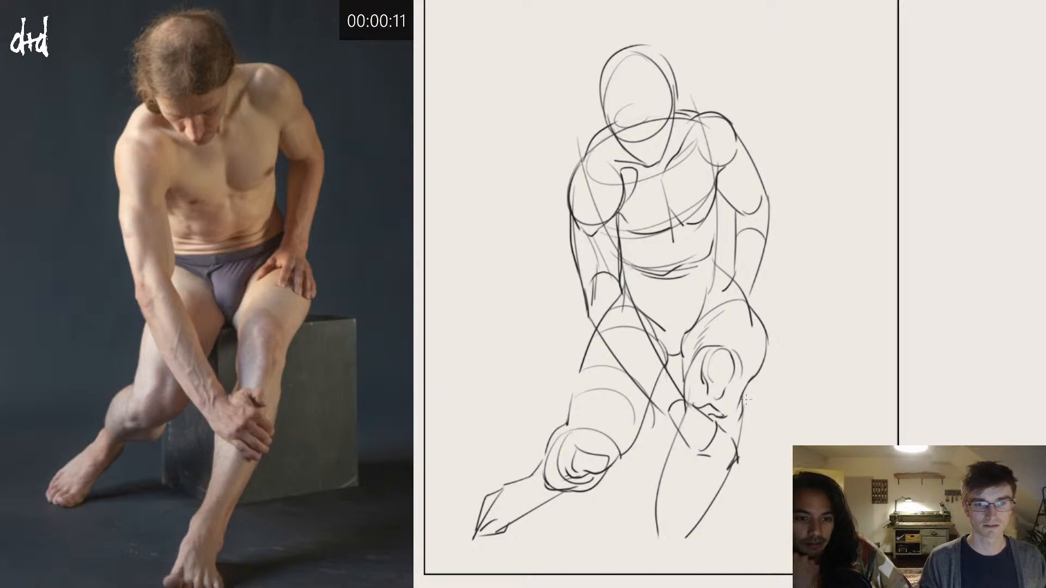
drag(664, 473, 719, 455)
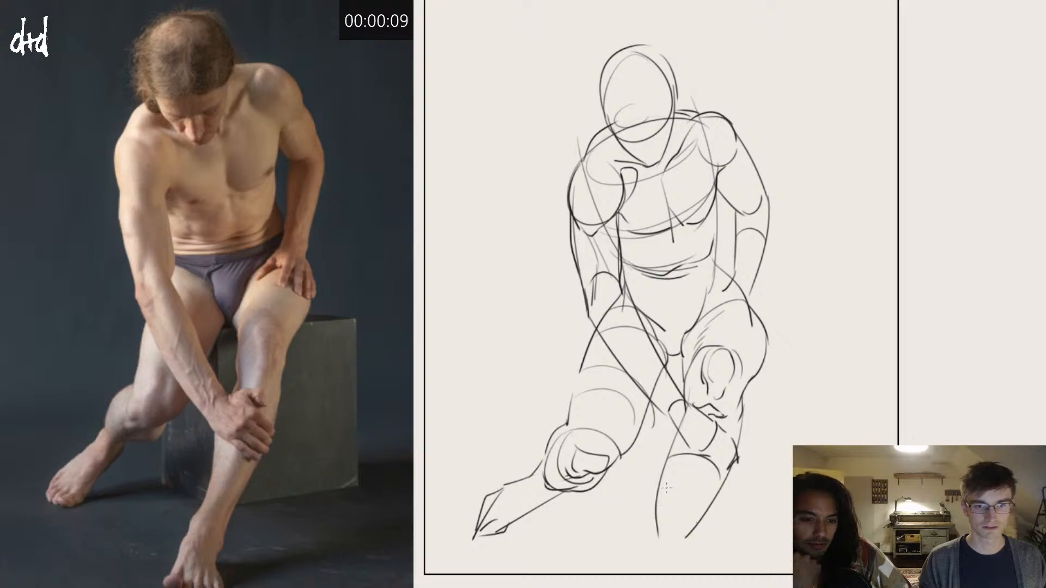
drag(666, 488, 642, 572)
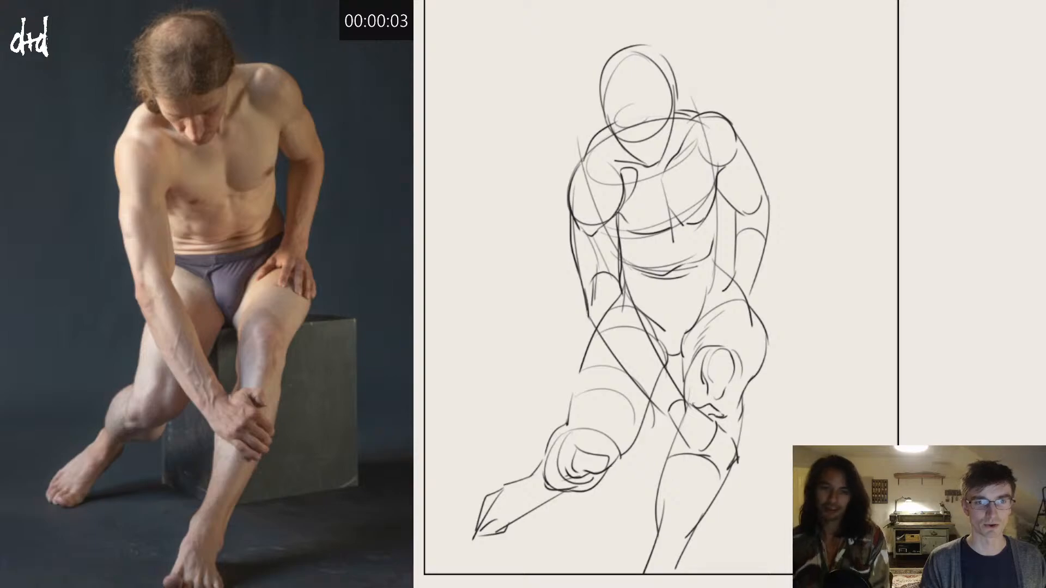
Step: Clear the finished sketch, reset the countdown timer to 00:05:00 and bring up the next reference pose
mouse_move(691, 198)
mouse_down()
mouse_move(691, 144)
mouse_move(698, 152)
mouse_up()
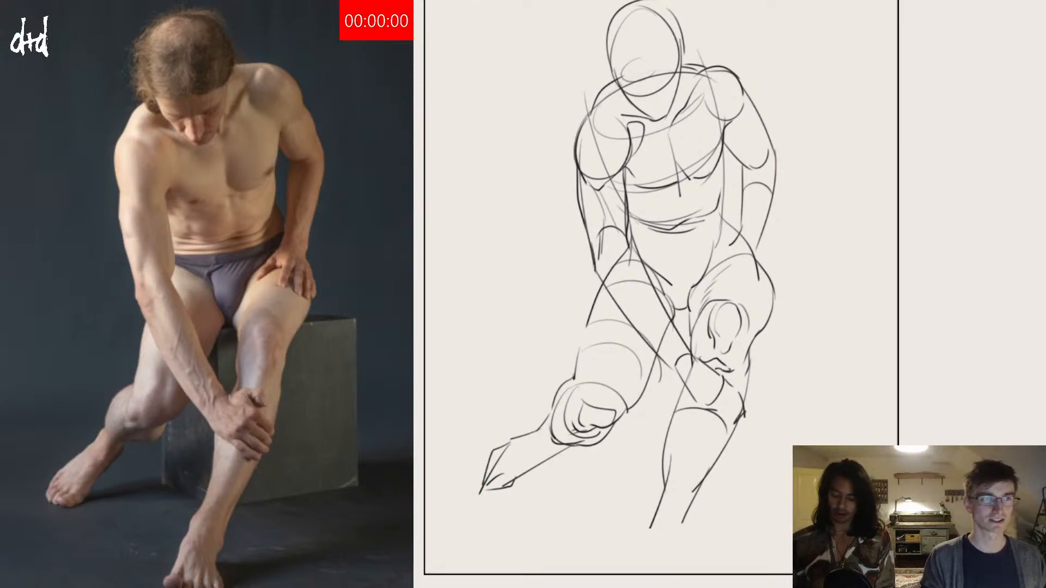
key(Delete)
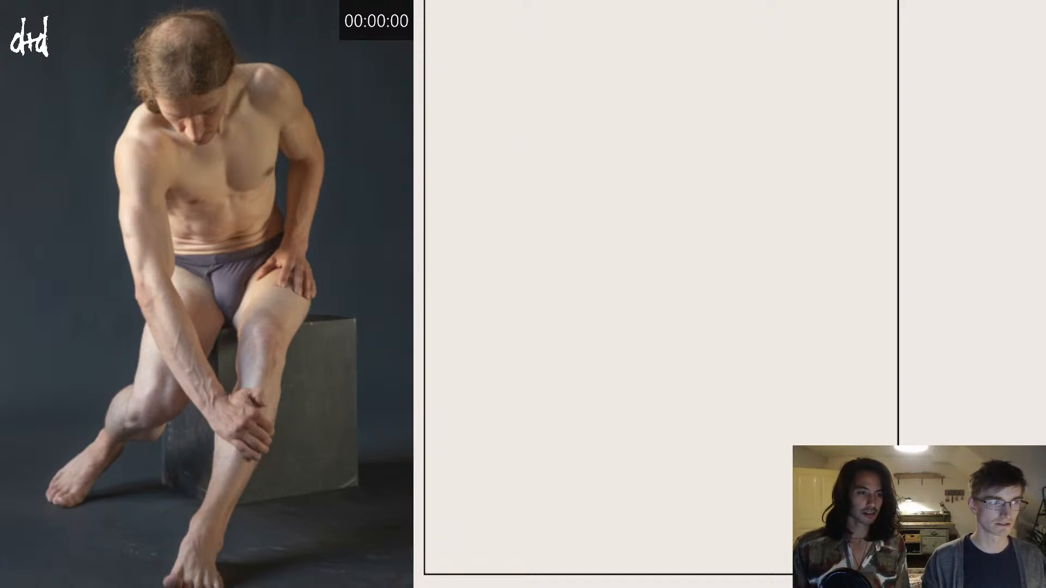
text(00)
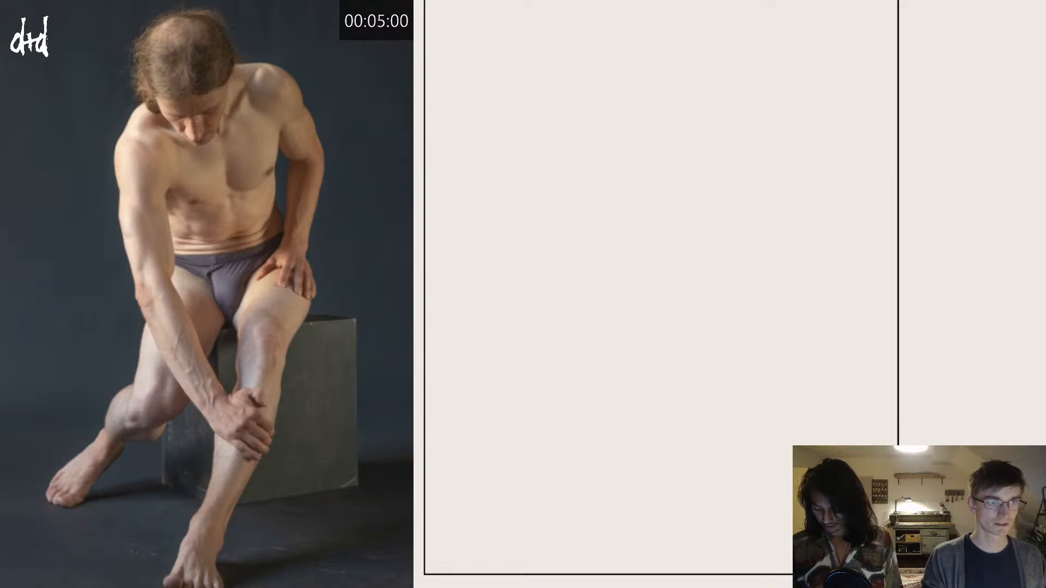
key(Right)
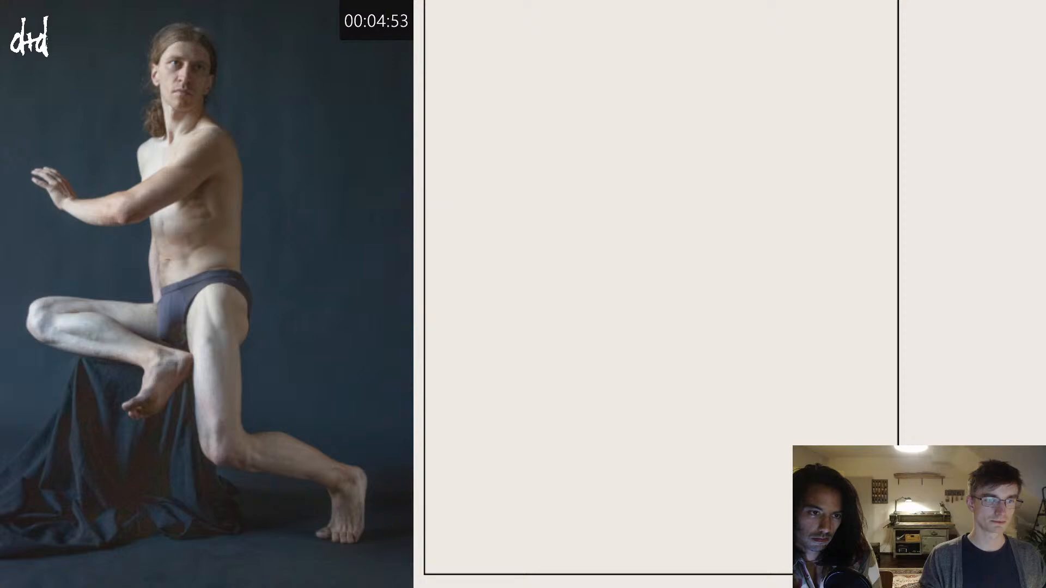
Step: Block in the torso with front and back contour lines, a shoulder arc, a waist arc and short hip lines
drag(575, 115, 599, 251)
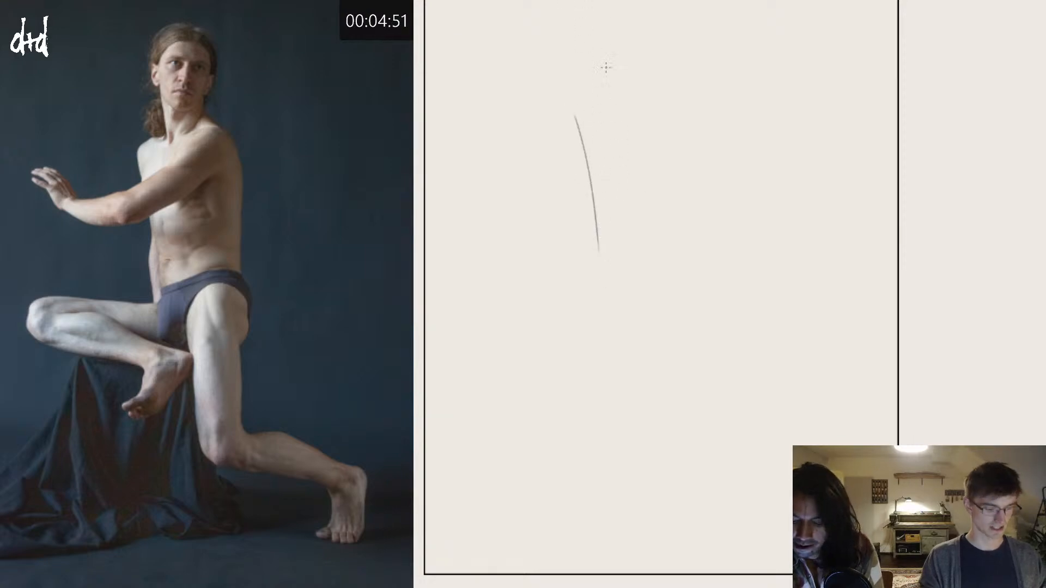
mouse_move(573, 136)
mouse_down()
mouse_move(650, 89)
mouse_move(671, 142)
mouse_move(671, 251)
mouse_up()
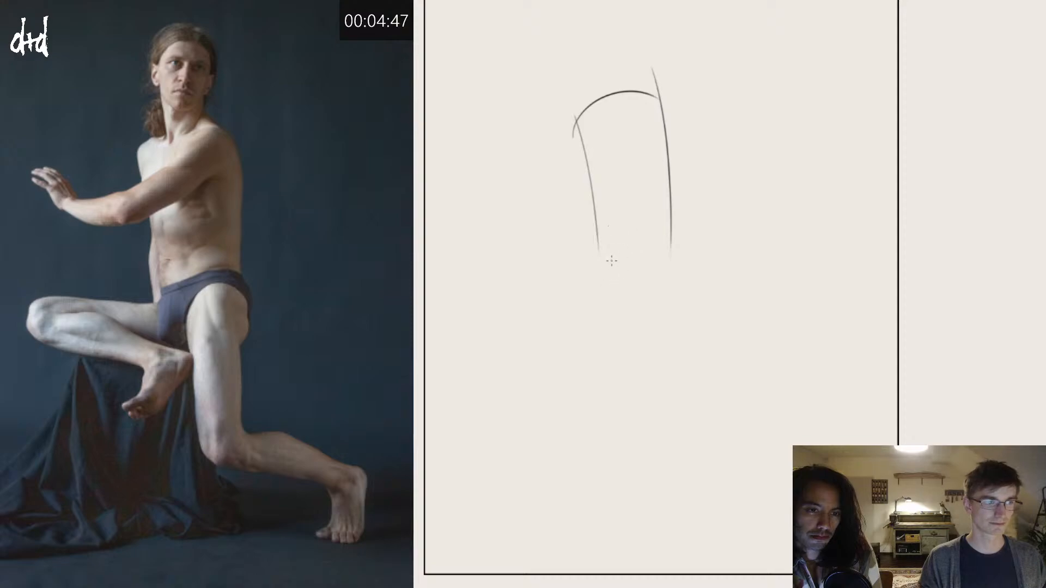
drag(599, 237, 592, 298)
mouse_move(600, 251)
mouse_down()
mouse_move(660, 237)
mouse_move(669, 290)
mouse_up()
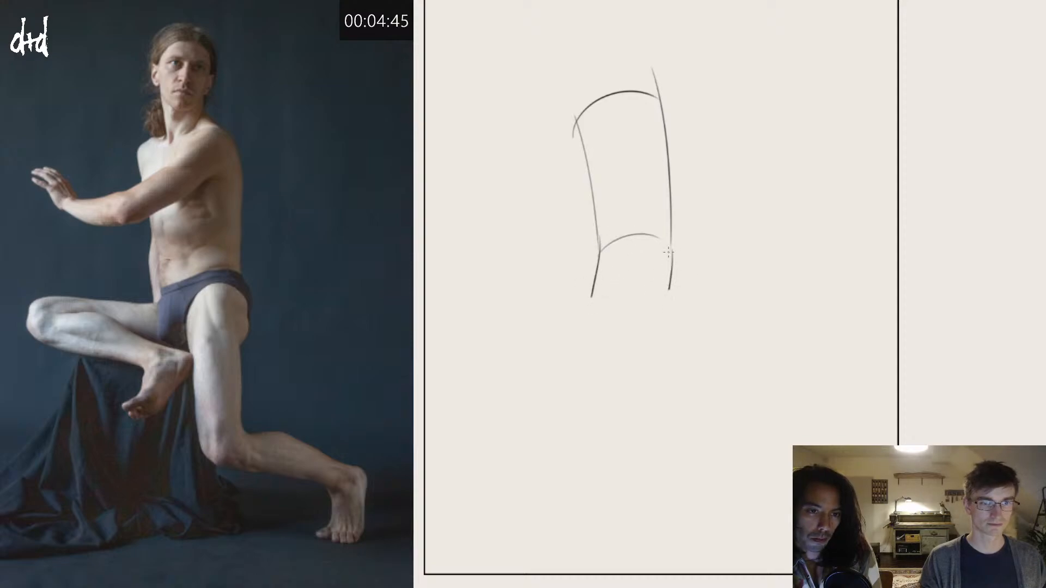
Step: Sketch the supporting thigh to the knee with the trailing shin's upper line, and the raised folded leg with its hanging foot
drag(661, 239, 618, 302)
mouse_move(596, 260)
mouse_down()
mouse_move(614, 319)
mouse_move(657, 246)
mouse_move(662, 300)
mouse_move(672, 289)
mouse_move(665, 410)
mouse_up()
mouse_move(618, 302)
mouse_down()
mouse_move(629, 434)
mouse_move(793, 458)
mouse_up()
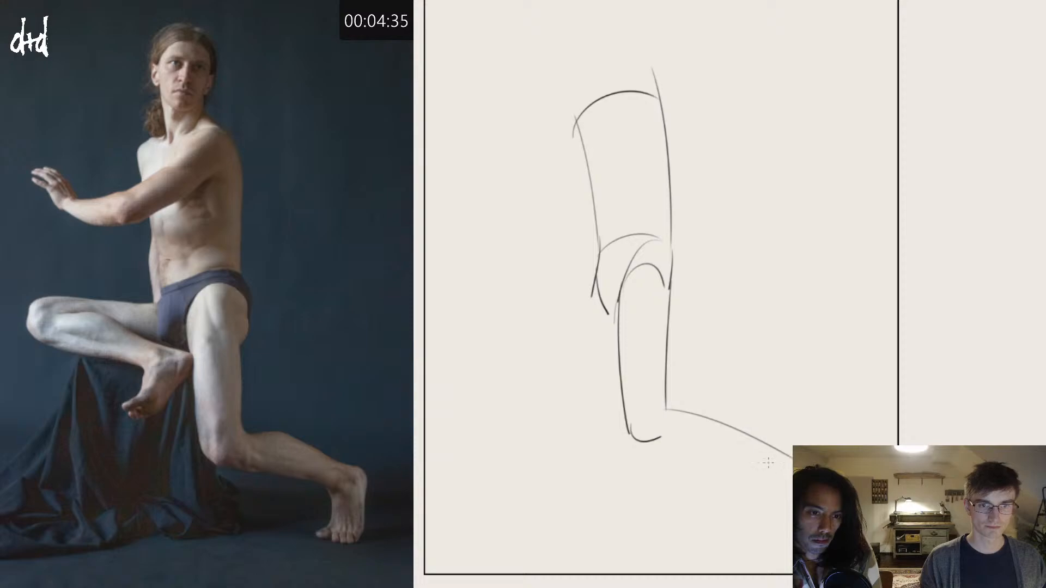
mouse_move(592, 282)
mouse_down()
mouse_move(466, 273)
mouse_move(459, 325)
mouse_move(615, 341)
mouse_move(598, 349)
mouse_move(572, 402)
mouse_up()
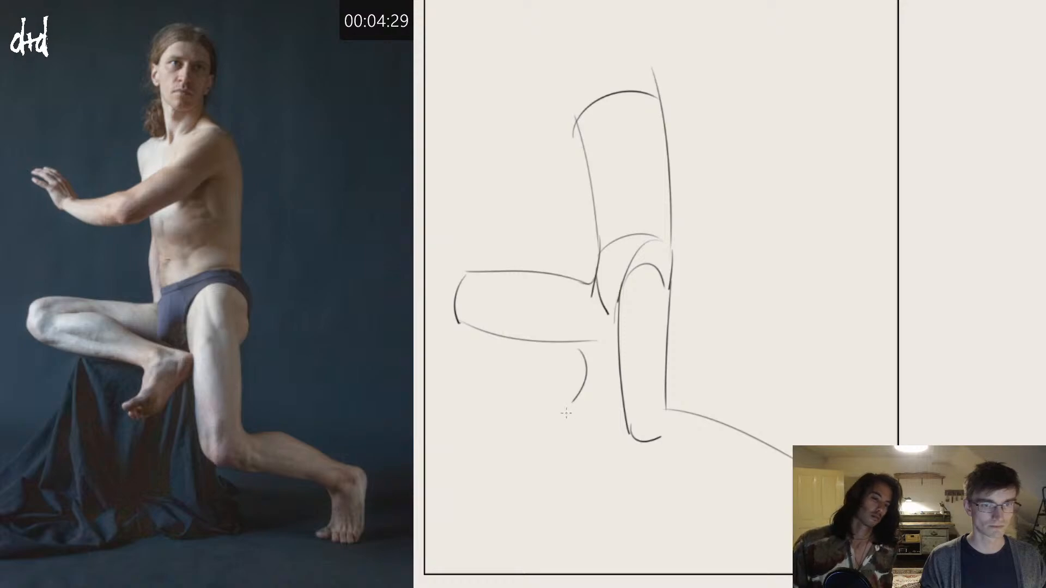
mouse_move(474, 289)
mouse_down()
mouse_move(610, 319)
mouse_move(606, 350)
mouse_move(551, 405)
mouse_up()
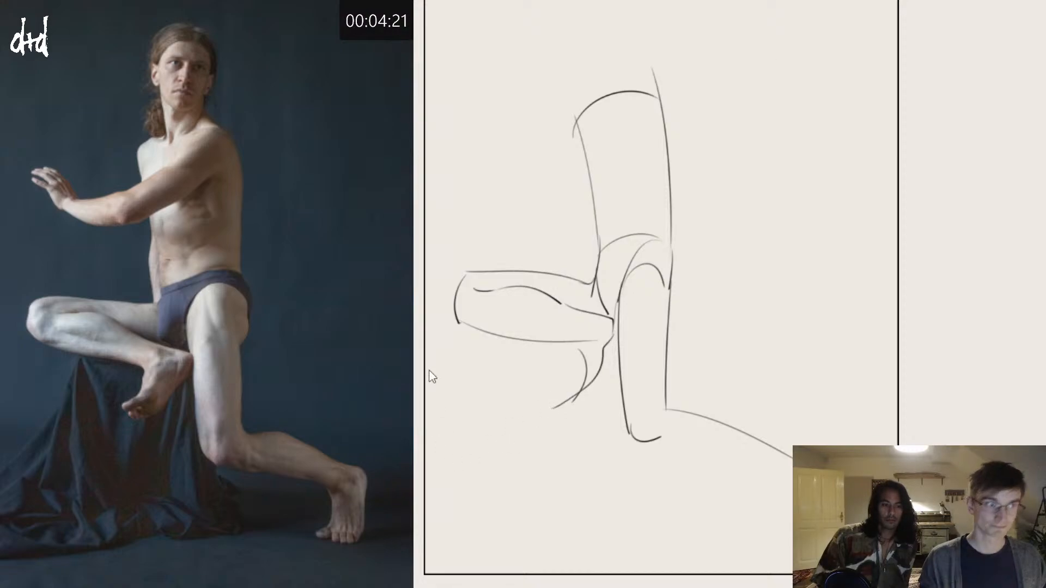
Step: Draw the near shoulder as a circle with an armpit mark, and outline the upper arm reaching forward to the elbow
mouse_move(652, 104)
mouse_down()
mouse_move(626, 118)
mouse_move(640, 104)
mouse_up()
key(ctrl+z)
key(ctrl+z)
drag(661, 150, 641, 141)
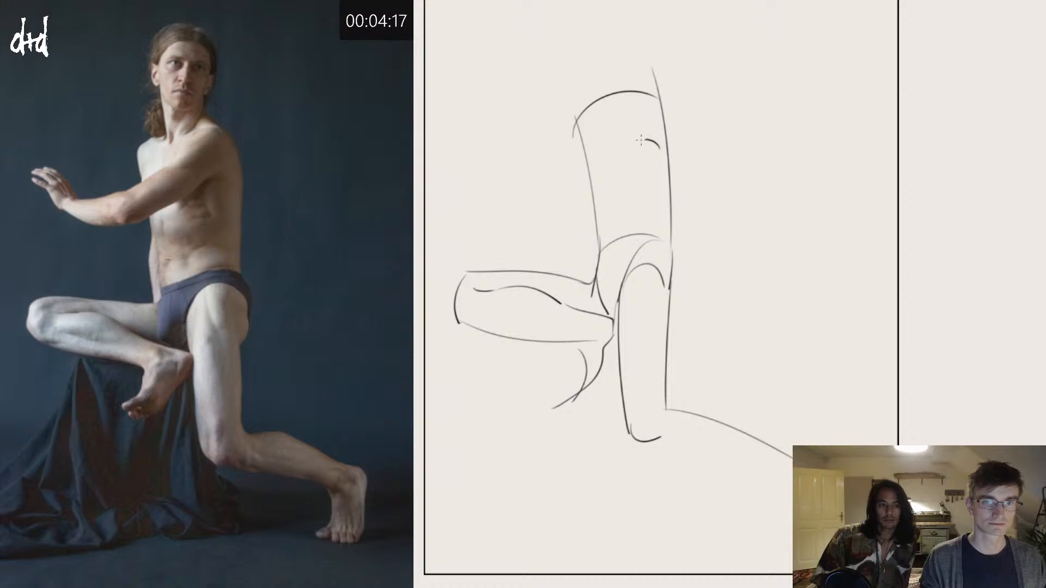
mouse_move(657, 104)
mouse_down()
mouse_move(640, 146)
mouse_move(655, 105)
mouse_up()
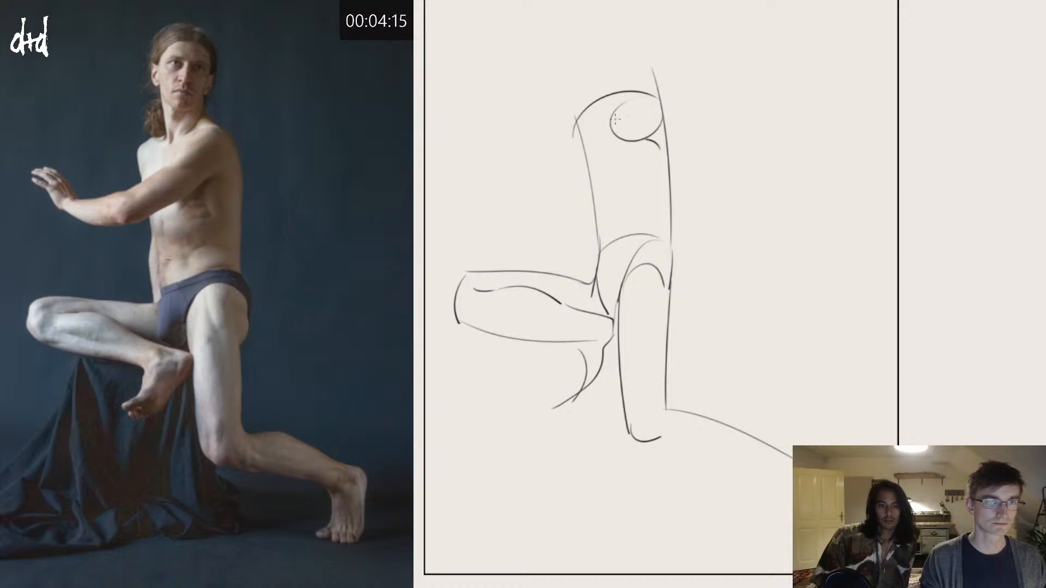
drag(604, 128, 522, 167)
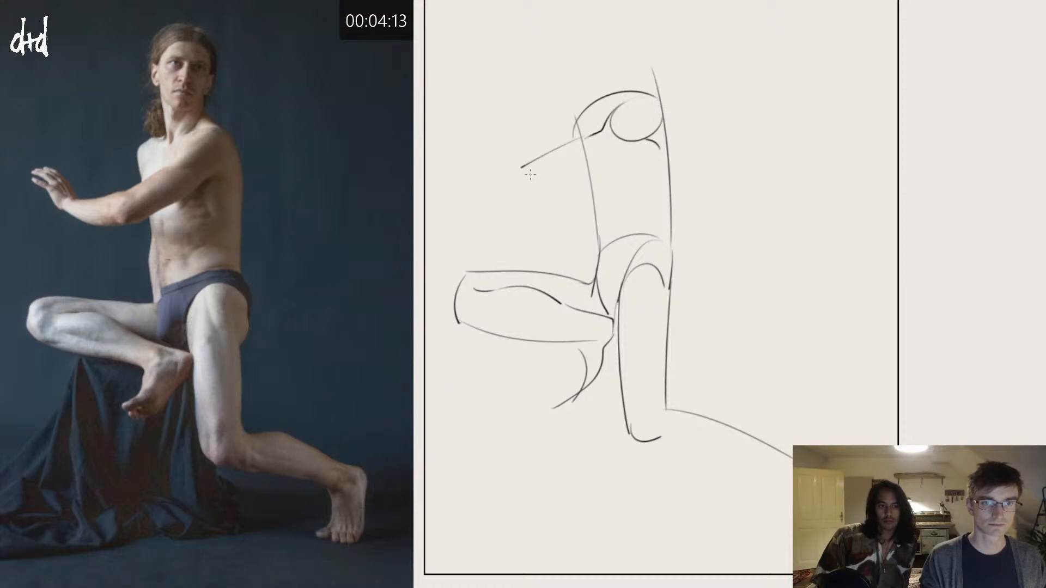
mouse_move(642, 147)
mouse_down()
mouse_move(660, 145)
mouse_move(548, 189)
mouse_up()
key(ctrl+z)
mouse_move(641, 146)
mouse_down()
mouse_move(564, 180)
mouse_move(543, 187)
mouse_up()
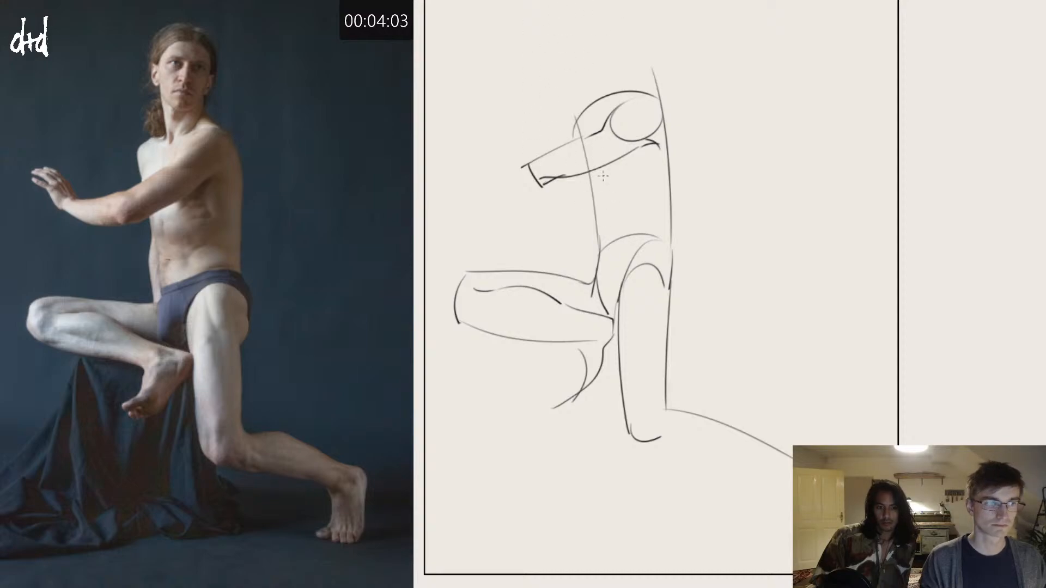
Step: Mark the lower edge of the ribcage, curve its front and back contours, and draw the abdomen line down to the waist
drag(637, 204, 601, 204)
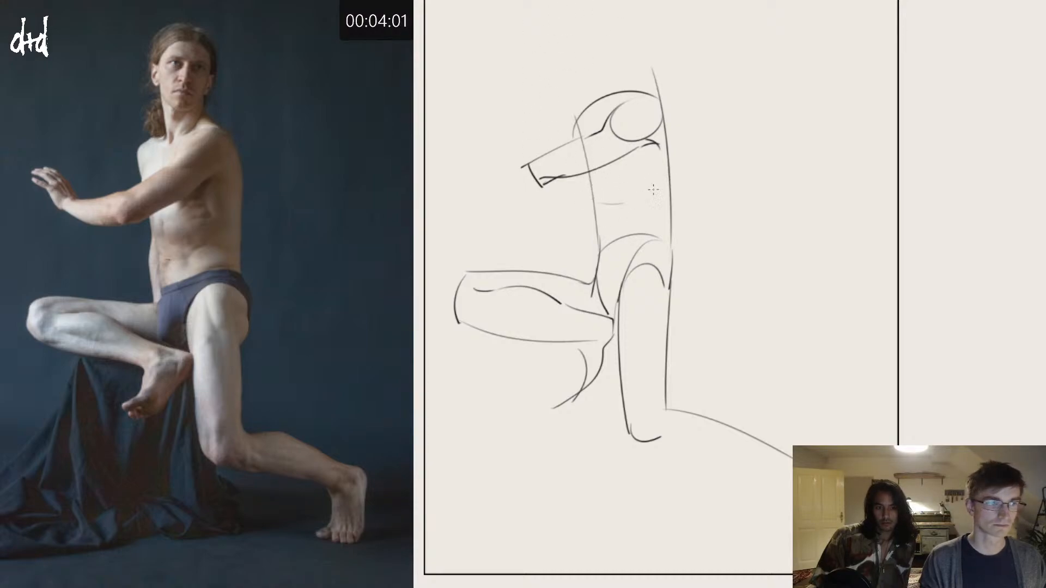
mouse_move(588, 165)
mouse_down()
mouse_move(601, 211)
mouse_move(632, 215)
mouse_move(664, 197)
mouse_up()
mouse_move(668, 117)
mouse_down()
mouse_move(657, 207)
mouse_move(603, 245)
mouse_up()
key(ctrl+z)
drag(593, 204, 595, 240)
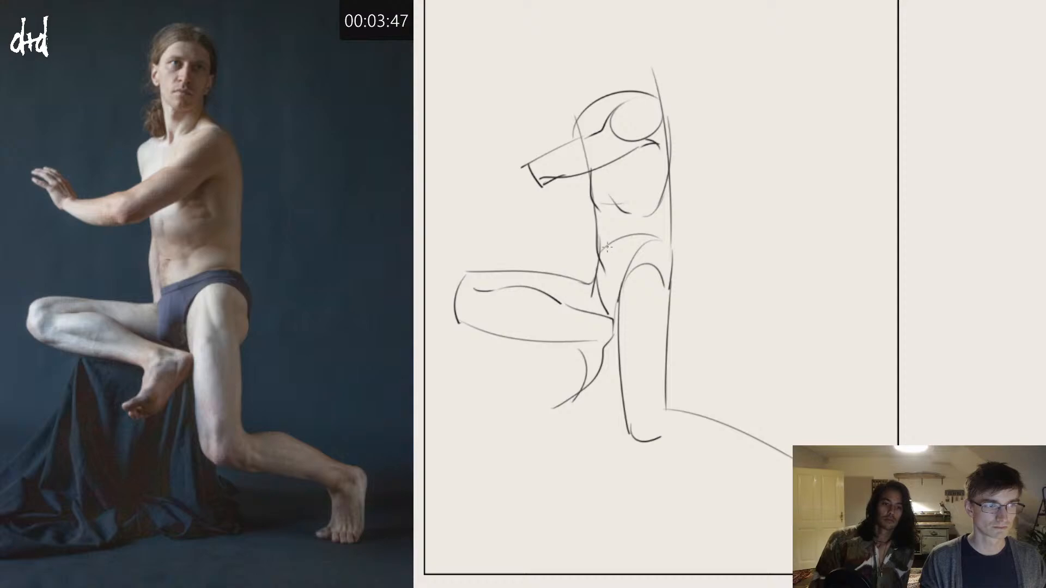
key(ctrl+z)
drag(596, 202, 602, 253)
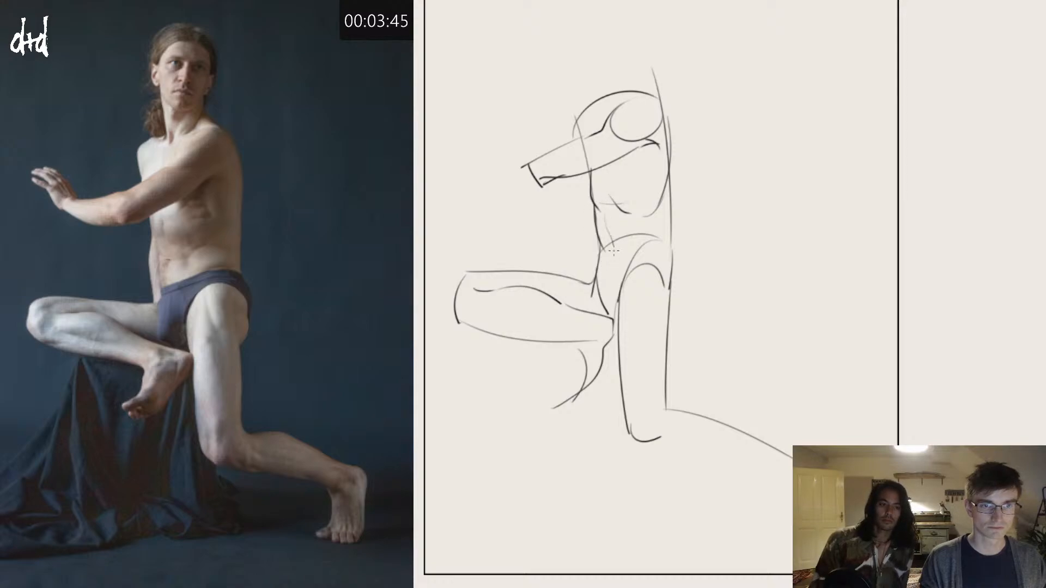
key(ctrl+z)
drag(605, 214, 613, 255)
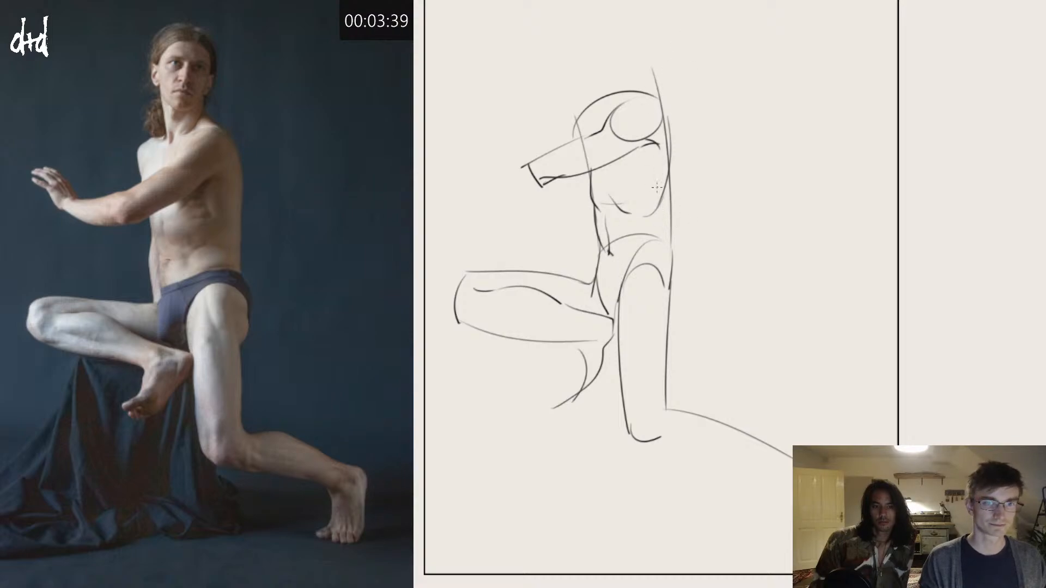
Step: Add the side muscle line below the armpit, bulge the upper back contour and slope the neckline into the near shoulder
drag(634, 159, 659, 199)
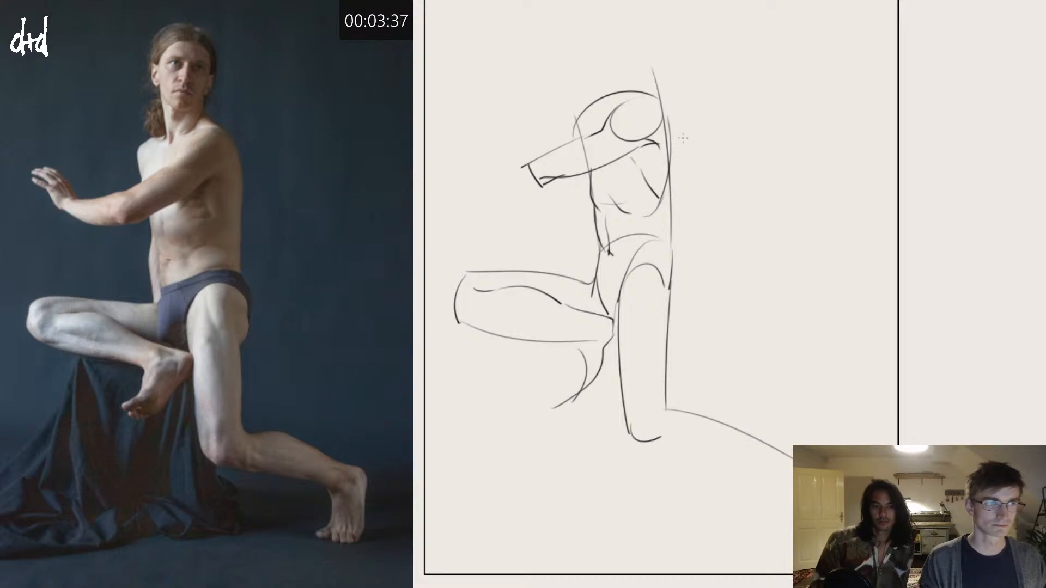
drag(668, 123, 668, 211)
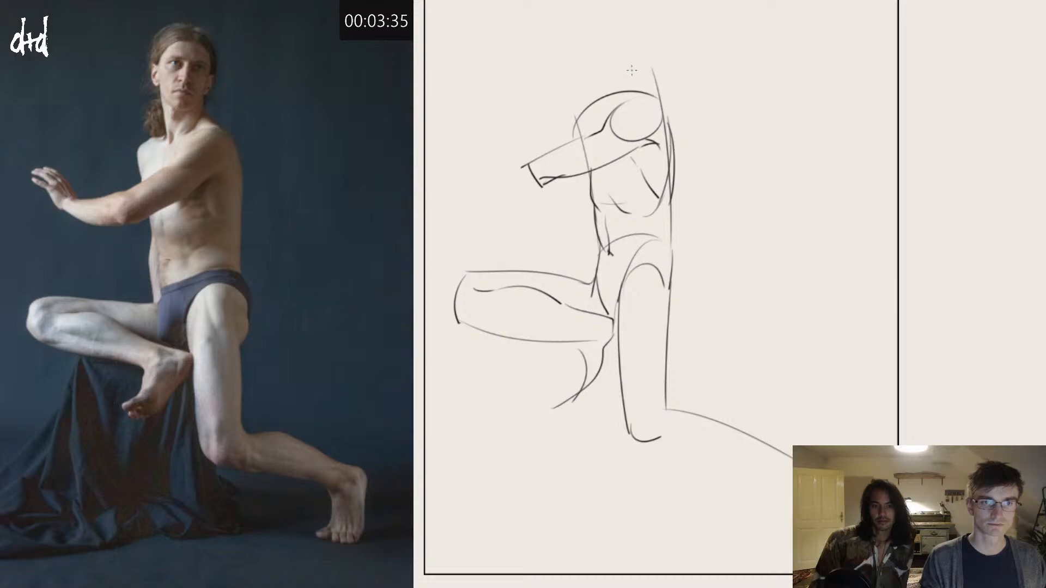
drag(628, 85, 664, 101)
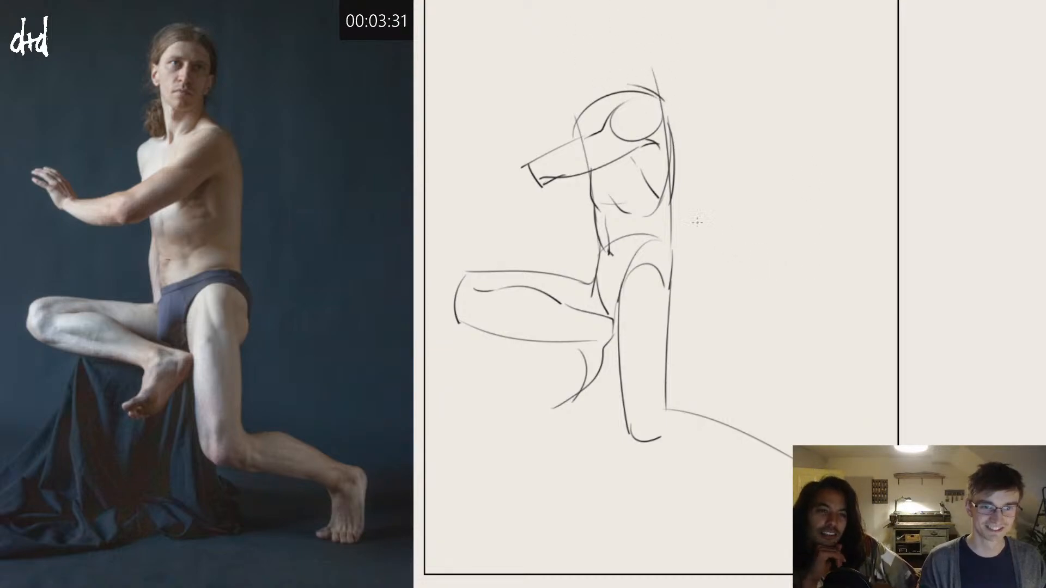
Step: Curve the buttock contour from the waist to the back of the supporting thigh, with short hip accents inside it
drag(673, 240, 670, 312)
key(ctrl+z)
drag(672, 247, 668, 320)
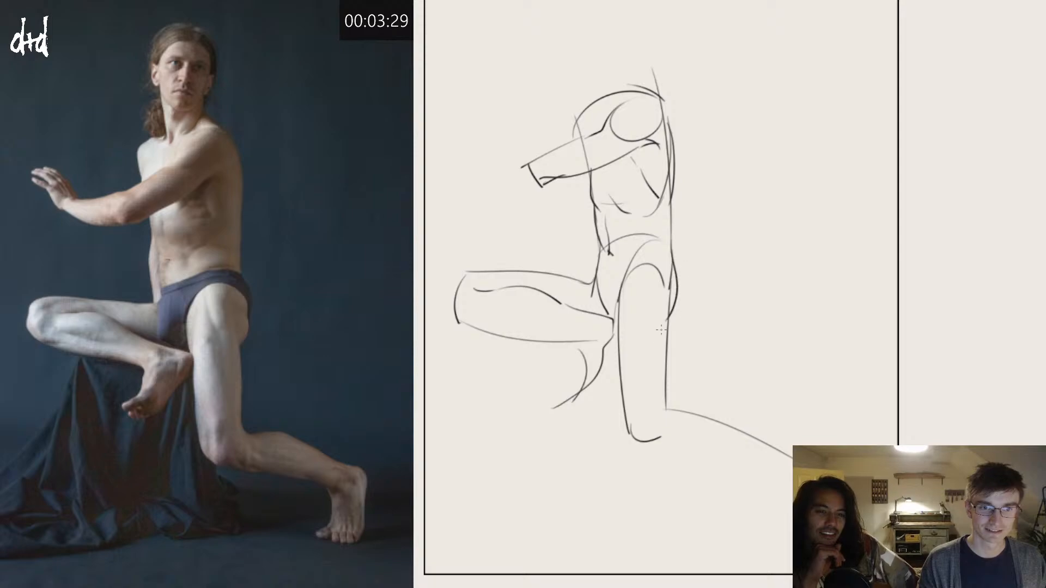
key(ctrl+z)
drag(669, 249, 669, 339)
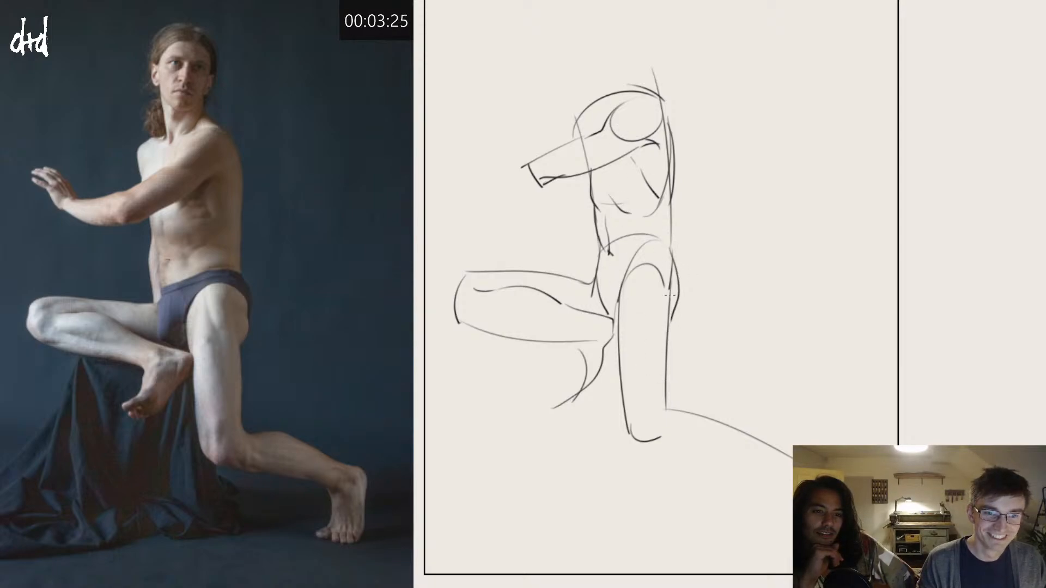
drag(668, 269, 674, 290)
drag(663, 273, 672, 304)
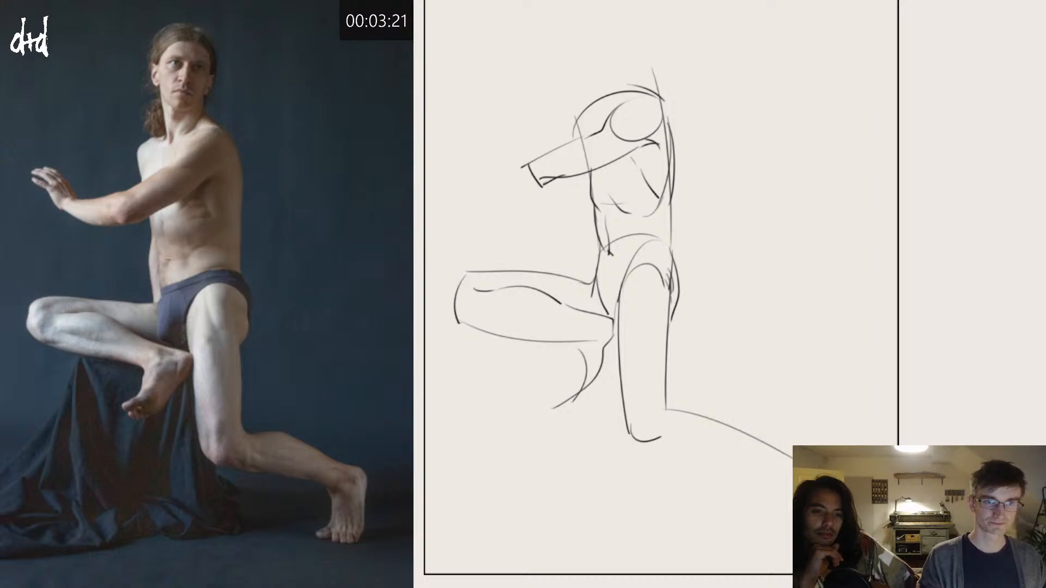
Step: Shift the sketch lower on the page and draw the neck as a short cylinder with a curved top edge
drag(598, 51, 601, 107)
key(ctrl+z)
drag(628, 171, 635, 240)
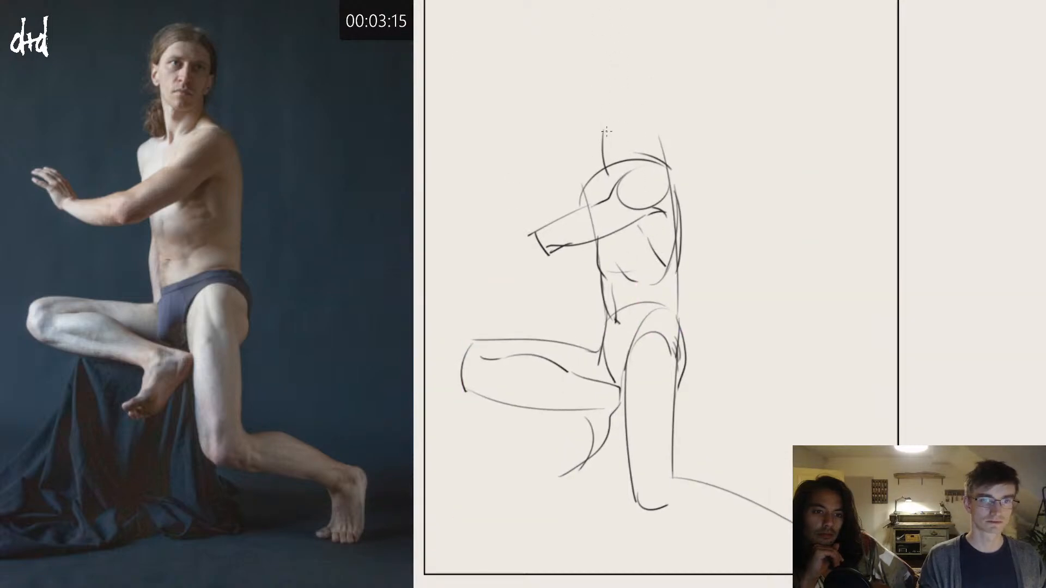
mouse_move(603, 131)
mouse_down()
mouse_move(639, 125)
mouse_move(637, 168)
mouse_up()
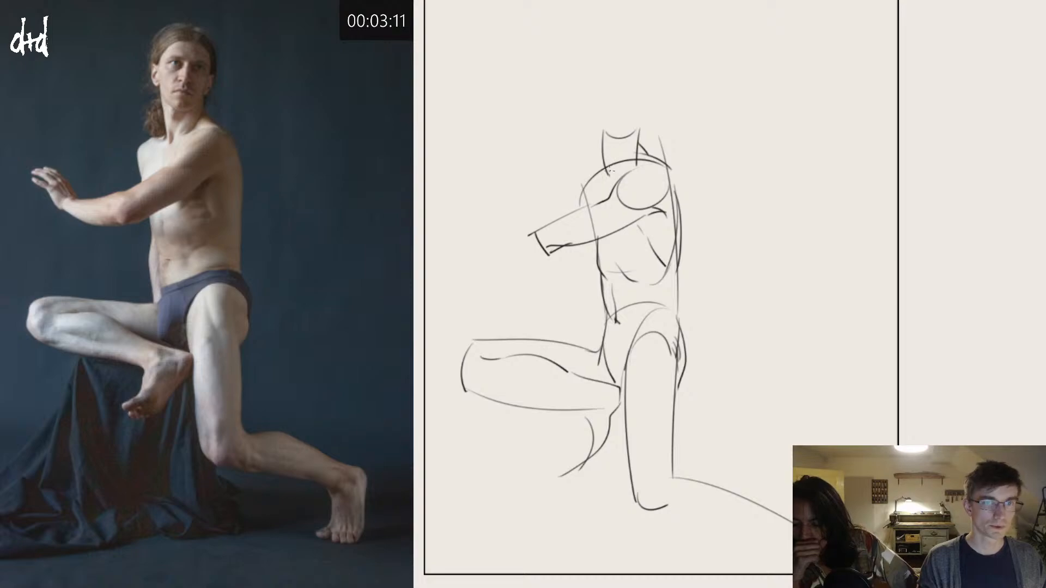
Step: Round off the far shoulder, strengthen the chest's front contour and run the far arm down behind the torso to the thigh
mouse_move(582, 173)
mouse_down()
mouse_move(572, 206)
mouse_move(590, 210)
mouse_up()
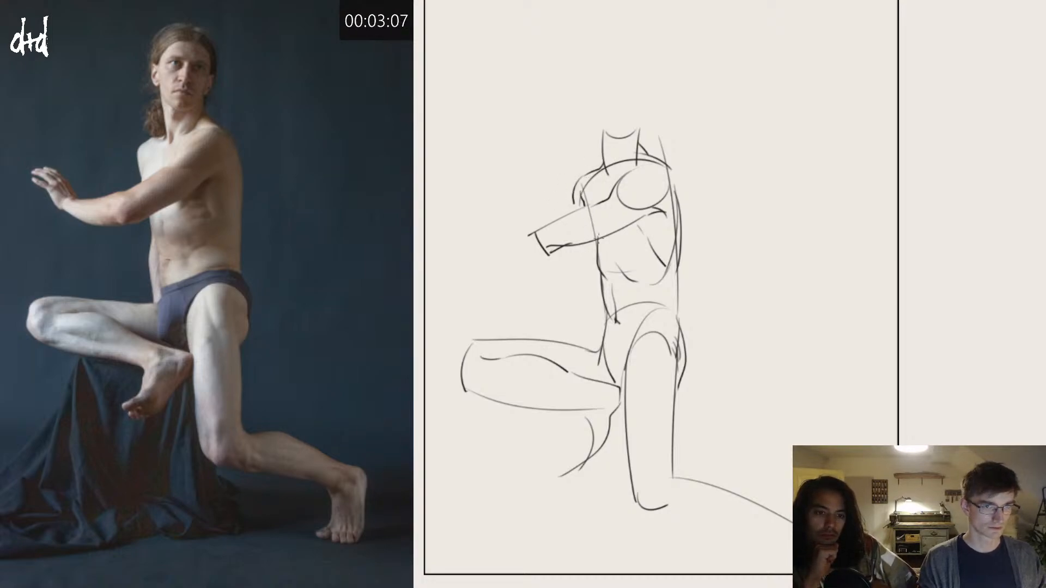
key(ctrl+z)
drag(584, 189, 597, 233)
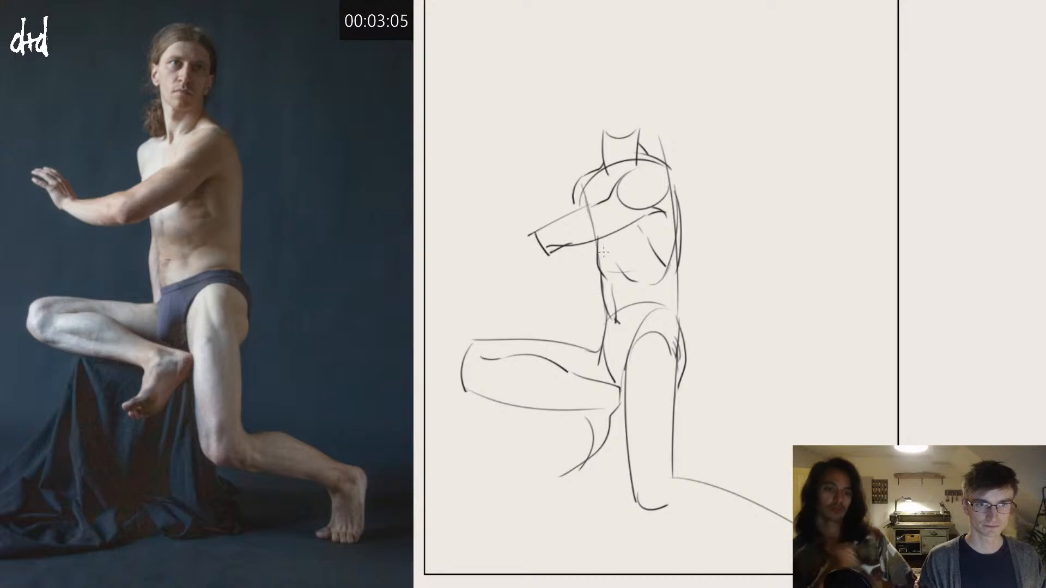
drag(587, 188, 599, 256)
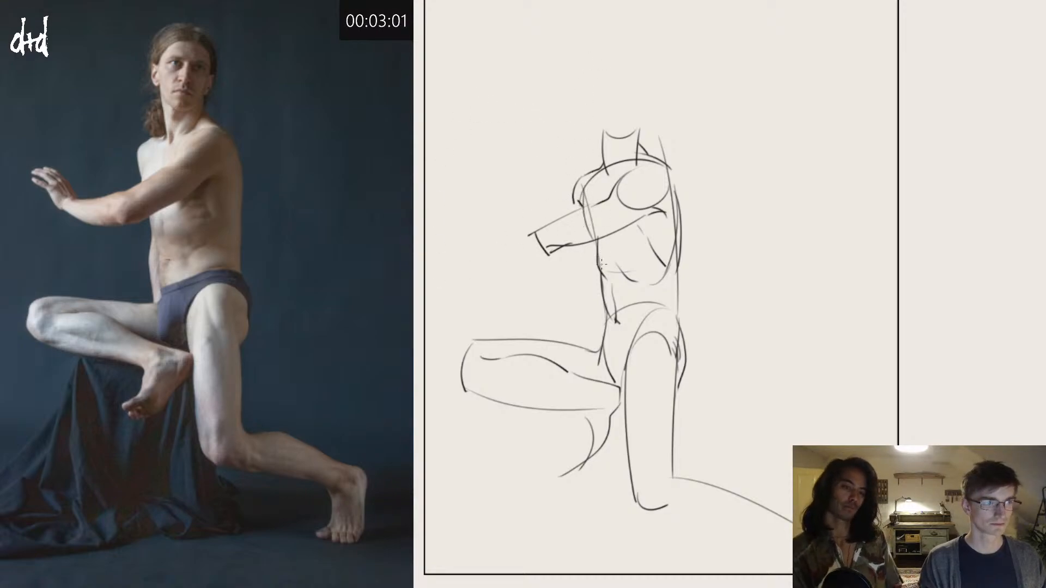
drag(579, 191, 595, 353)
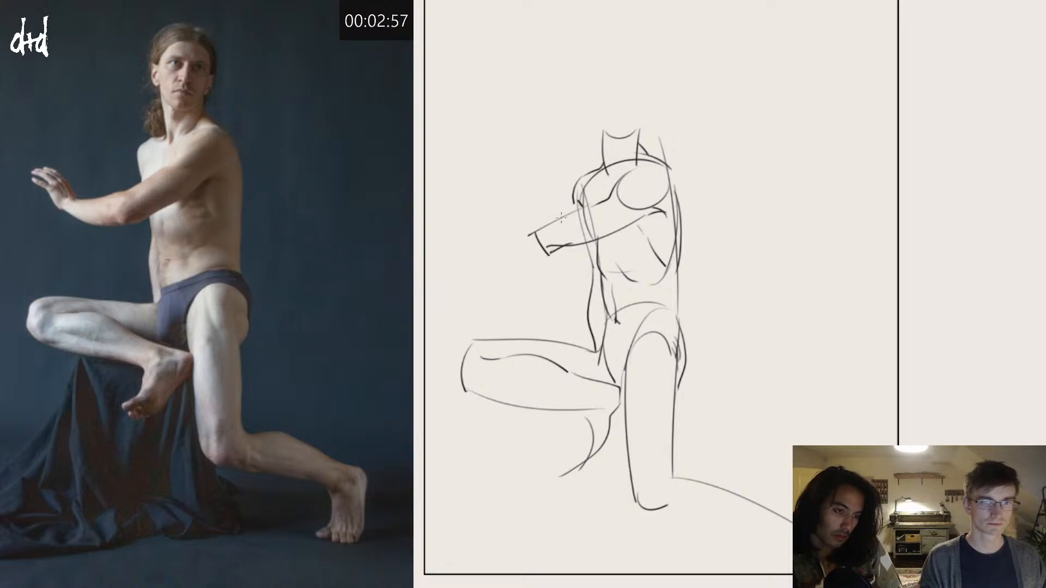
Step: Draw the outstretched forearm with an elbow circle, add the raised hand, and contour the near shoulder
mouse_move(568, 216)
mouse_down()
mouse_move(539, 218)
mouse_move(528, 235)
mouse_move(546, 253)
mouse_move(540, 233)
mouse_move(570, 247)
mouse_move(502, 228)
mouse_move(495, 248)
mouse_move(566, 245)
mouse_up()
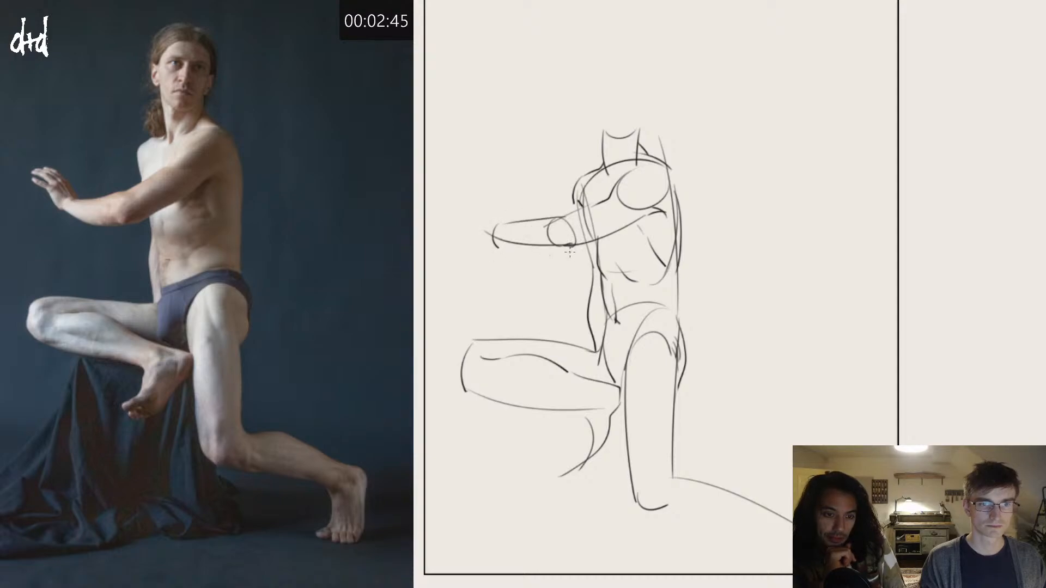
mouse_move(485, 233)
mouse_down()
mouse_move(484, 196)
mouse_move(500, 223)
mouse_move(478, 192)
mouse_move(448, 194)
mouse_move(471, 212)
mouse_move(497, 205)
mouse_move(472, 185)
mouse_up()
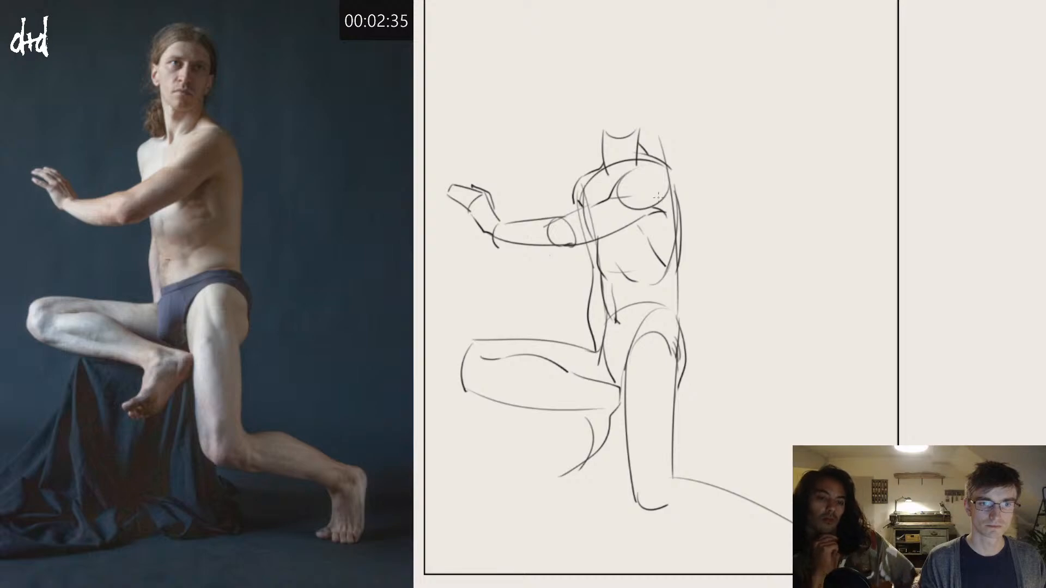
mouse_move(622, 198)
mouse_down()
mouse_move(667, 209)
mouse_move(675, 187)
mouse_up()
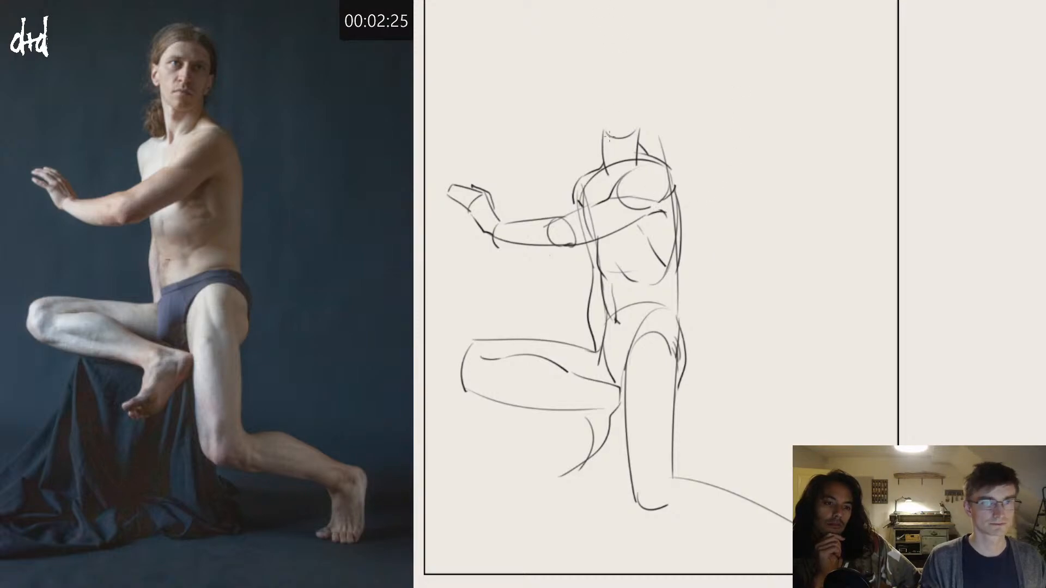
Step: Draw the head as an upright oval on top of the neck
drag(610, 62, 601, 123)
key(ctrl+z)
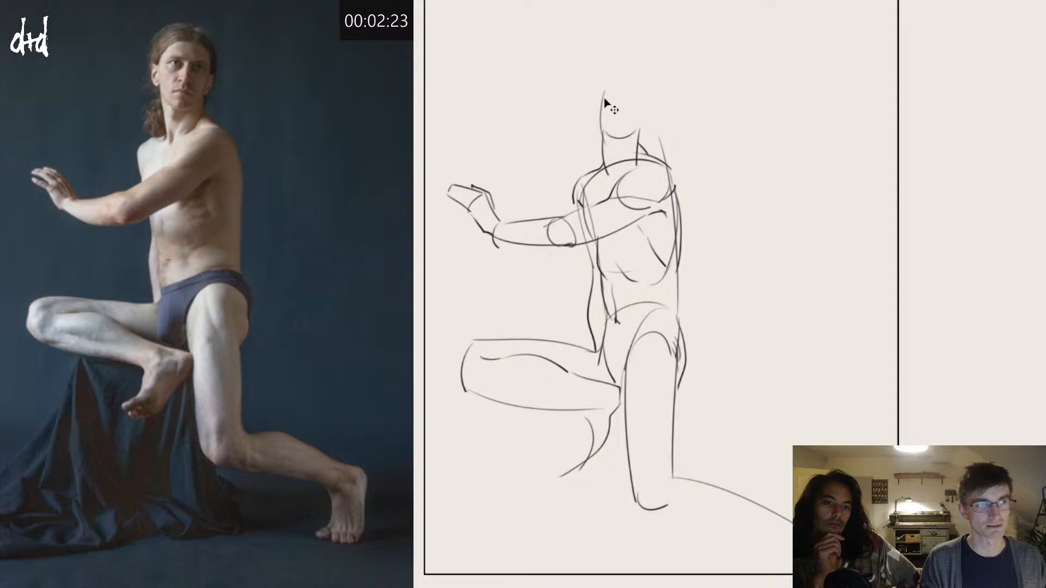
key(ctrl+z)
mouse_move(609, 72)
mouse_down()
mouse_move(600, 114)
mouse_move(643, 81)
mouse_move(605, 113)
mouse_move(642, 84)
mouse_move(637, 71)
mouse_move(613, 72)
mouse_up()
key(ctrl+z)
key(ctrl+z)
key(ctrl+z)
key(ctrl+z)
key(ctrl+z)
key(ctrl+z)
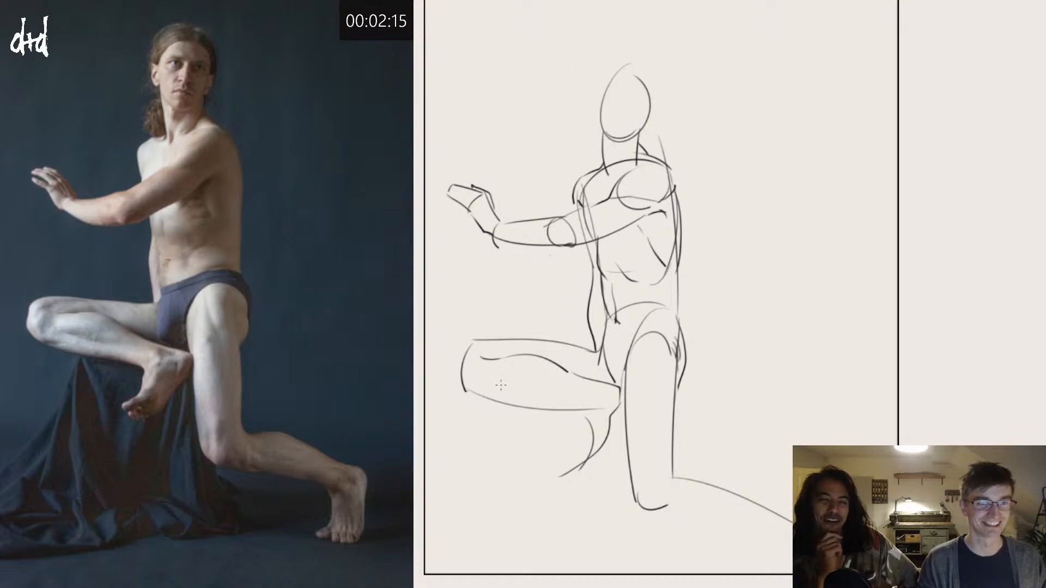
Step: Strengthen the underside of the folded shin, add a muscle line on it, and shape the hanging foot with its toes
drag(464, 383, 588, 409)
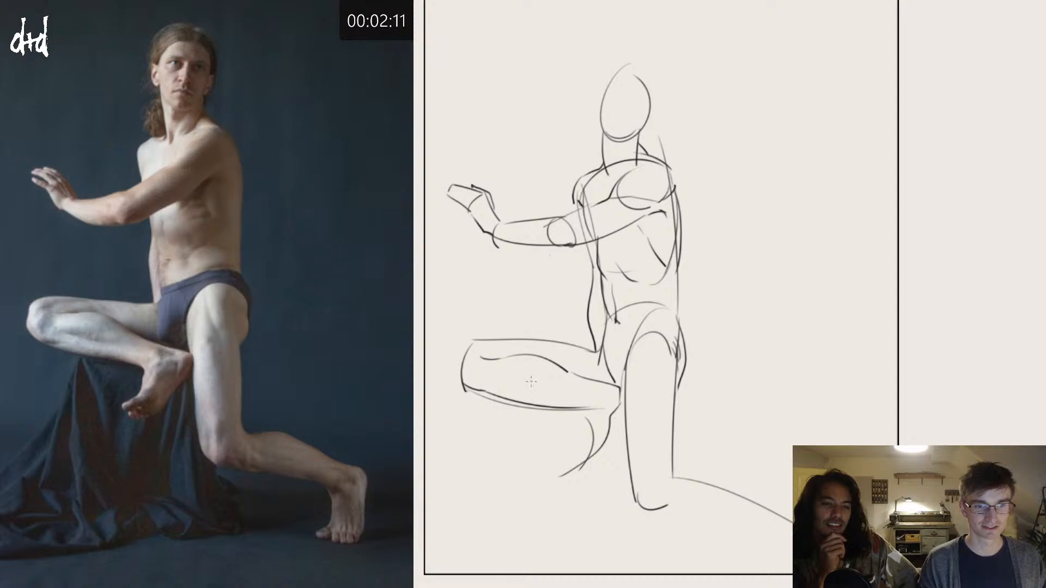
drag(501, 376, 532, 385)
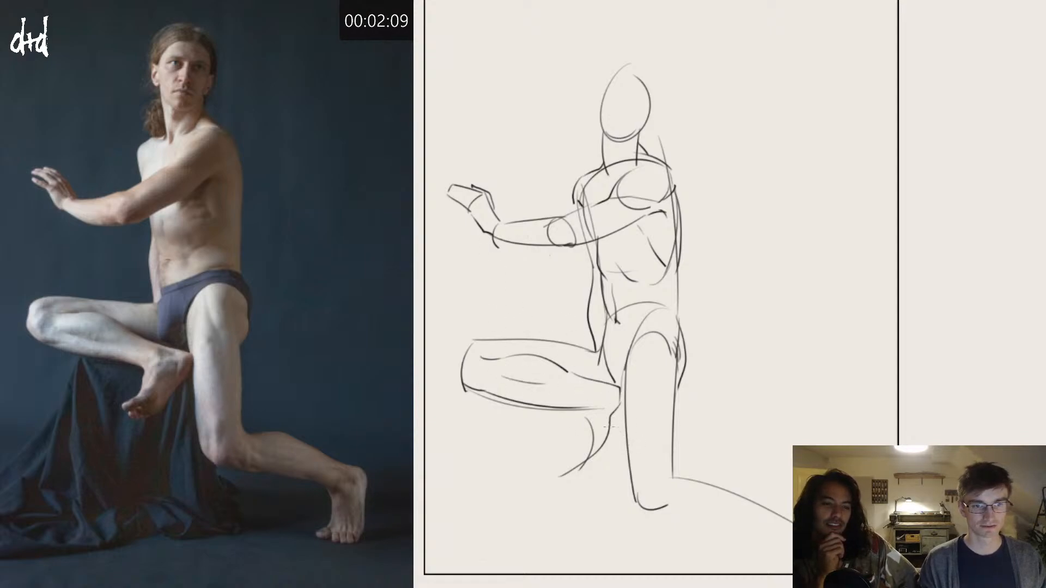
key(ctrl+z)
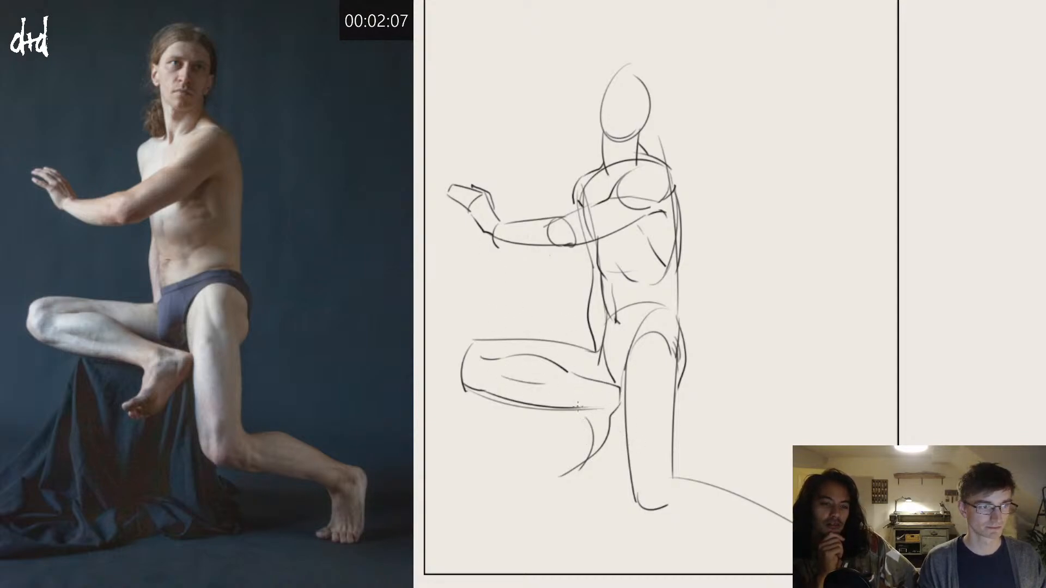
mouse_move(573, 406)
mouse_down()
mouse_move(576, 452)
mouse_move(559, 462)
mouse_move(599, 457)
mouse_up()
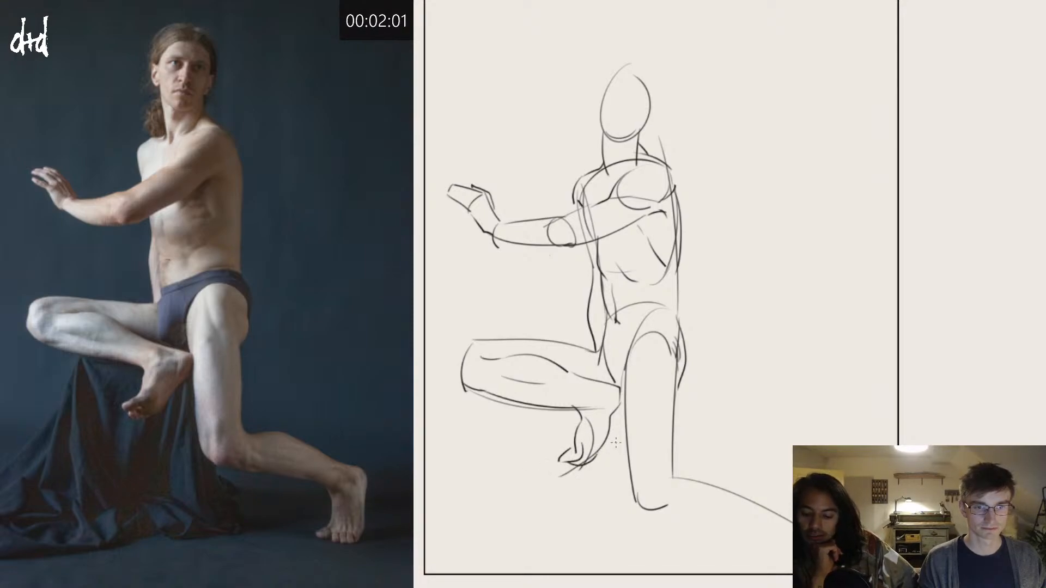
Step: Refine the ankle and side contour of the hanging foot below the folded shin
drag(618, 390, 601, 408)
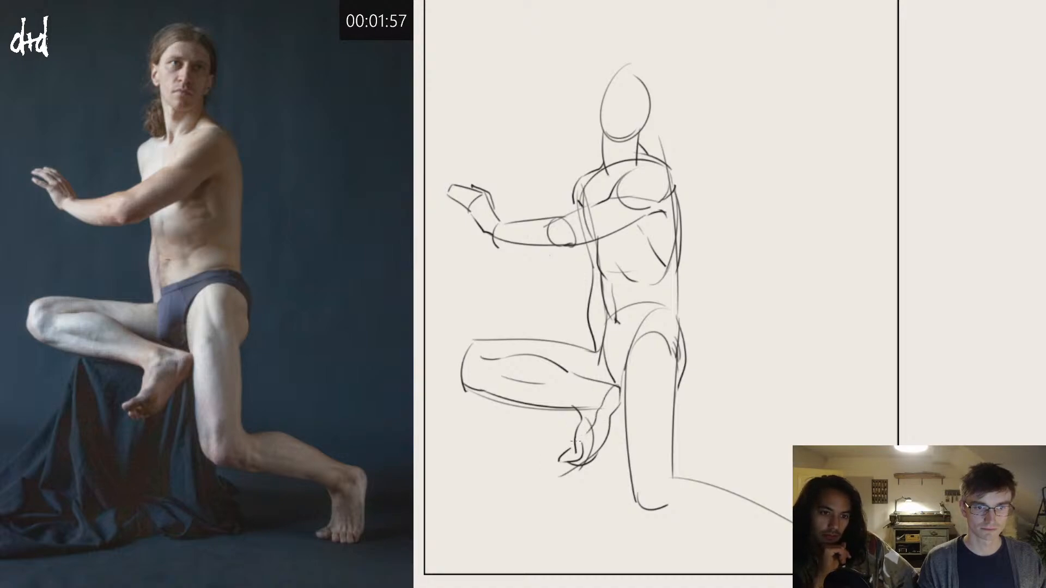
drag(604, 405, 573, 455)
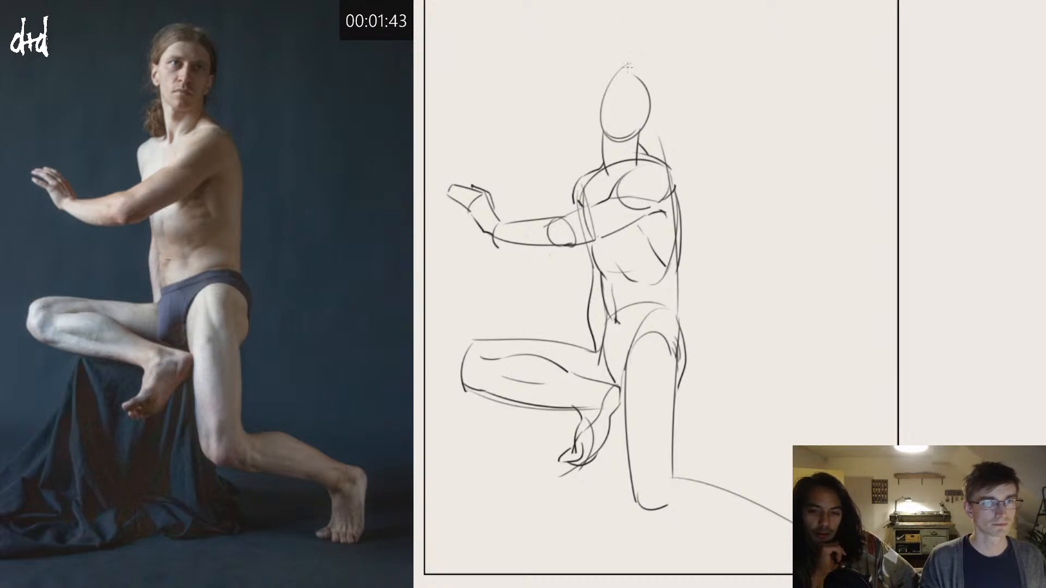
Step: Add the hairline, ears and converging neck muscles, and block in the eye sockets, nose and mouth
mouse_move(602, 93)
mouse_down()
mouse_move(596, 125)
mouse_move(605, 128)
mouse_move(610, 108)
mouse_move(623, 111)
mouse_move(613, 70)
mouse_move(600, 109)
mouse_move(635, 87)
mouse_move(621, 88)
mouse_move(654, 98)
mouse_move(652, 130)
mouse_up()
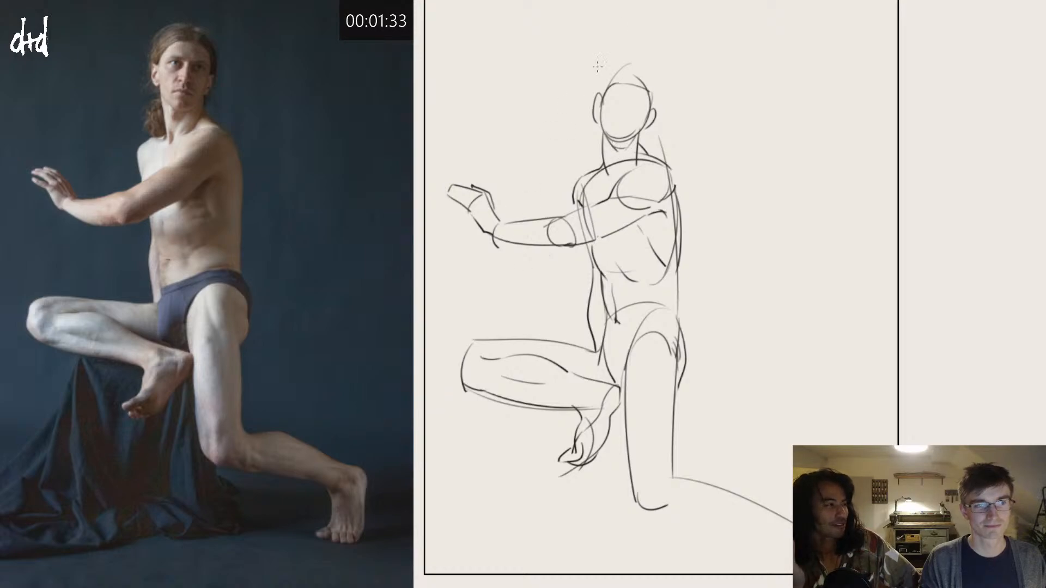
drag(638, 136, 609, 186)
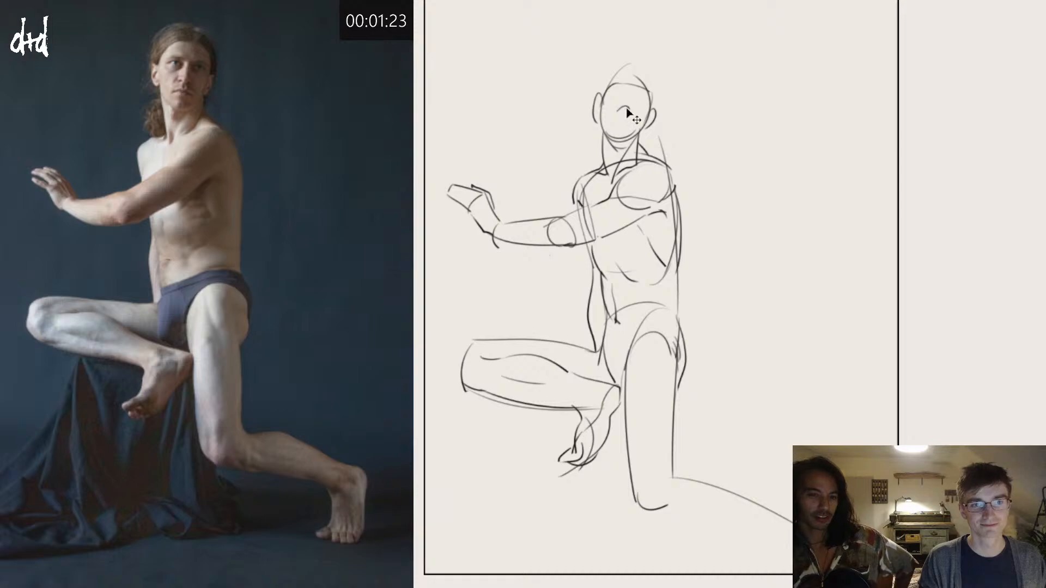
mouse_move(619, 109)
mouse_down()
mouse_move(631, 107)
mouse_move(618, 121)
mouse_move(630, 123)
mouse_move(612, 123)
mouse_move(625, 88)
mouse_move(648, 97)
mouse_move(615, 99)
mouse_move(649, 107)
mouse_up()
key(ctrl+z)
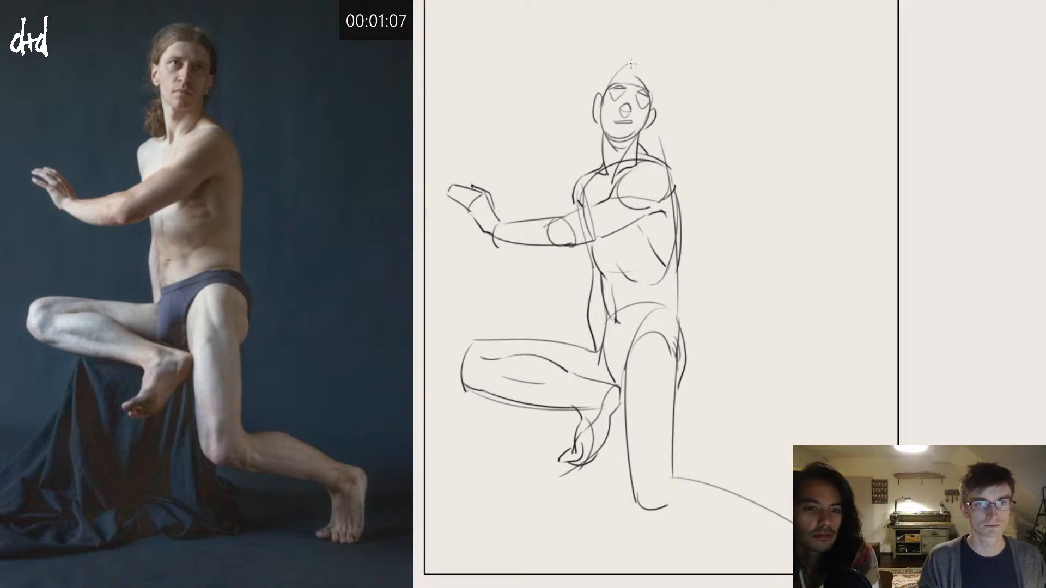
Step: Outline the hair around the skull with the wavy ponytail falling behind the neck, and add the lower lip
mouse_move(631, 64)
mouse_down()
mouse_move(605, 86)
mouse_move(643, 68)
mouse_move(654, 92)
mouse_up()
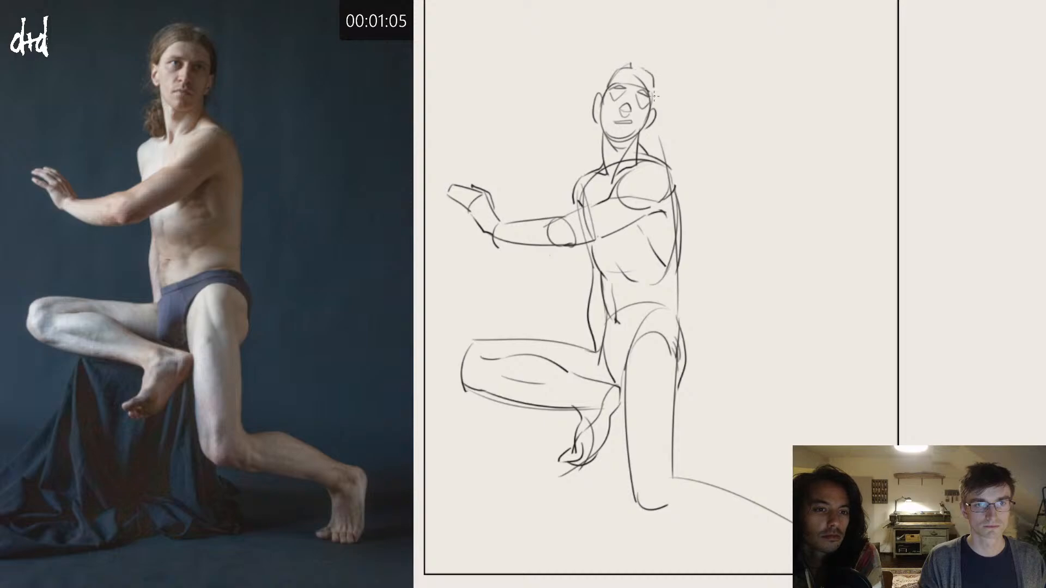
mouse_move(638, 55)
mouse_down()
mouse_move(589, 101)
mouse_move(602, 81)
mouse_move(574, 152)
mouse_move(581, 176)
mouse_up()
key(ctrl+z)
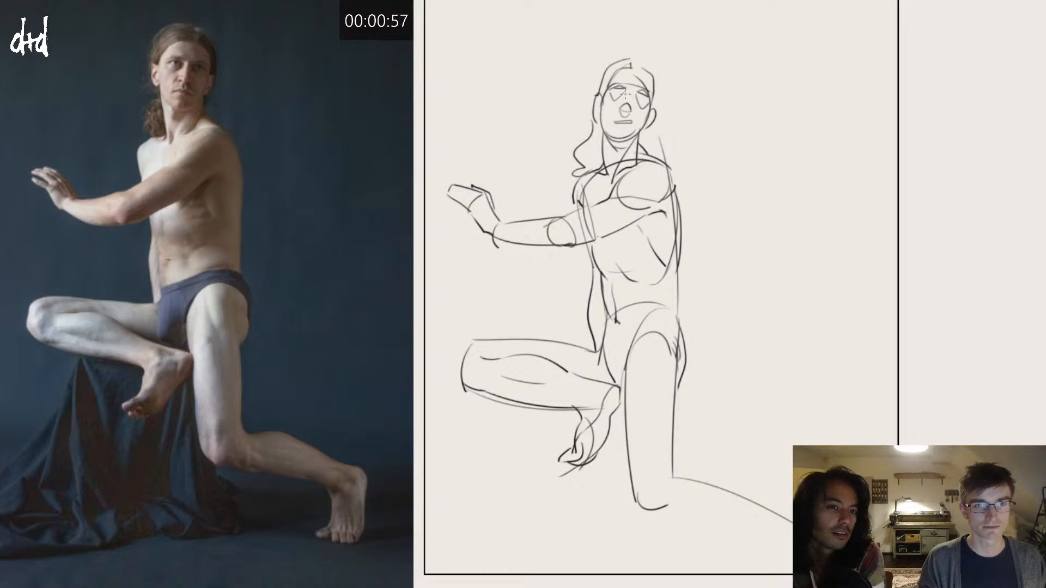
mouse_move(626, 95)
mouse_down()
mouse_move(658, 102)
mouse_move(638, 148)
mouse_up()
key(ctrl+z)
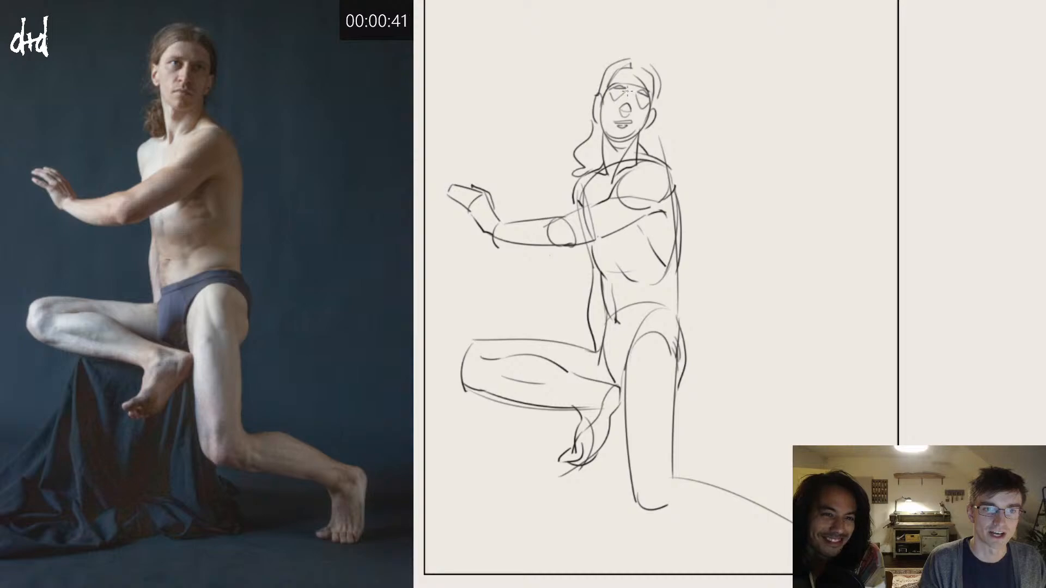
drag(607, 89, 629, 96)
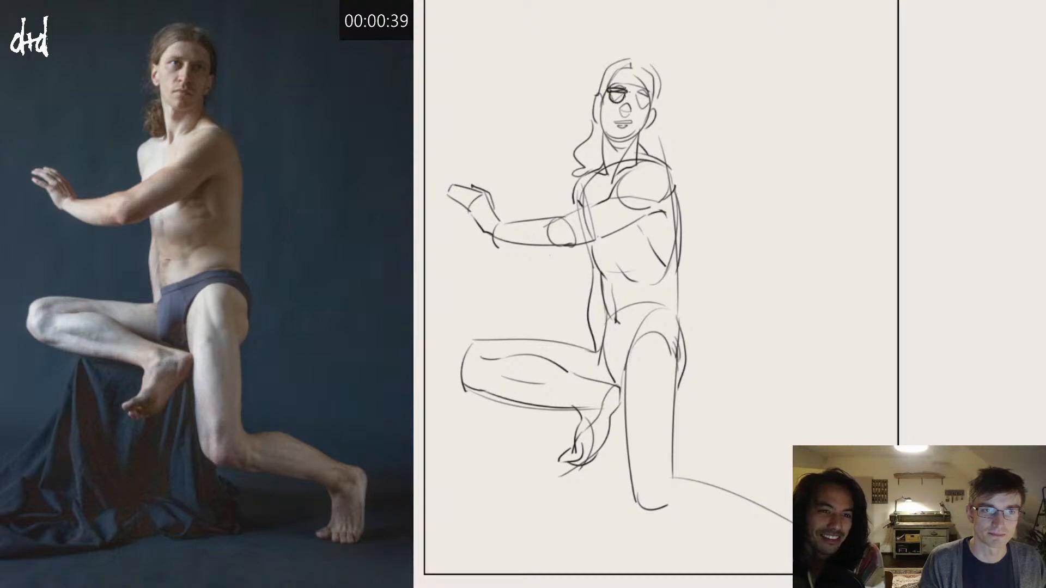
key(ctrl+z)
key(ctrl+z)
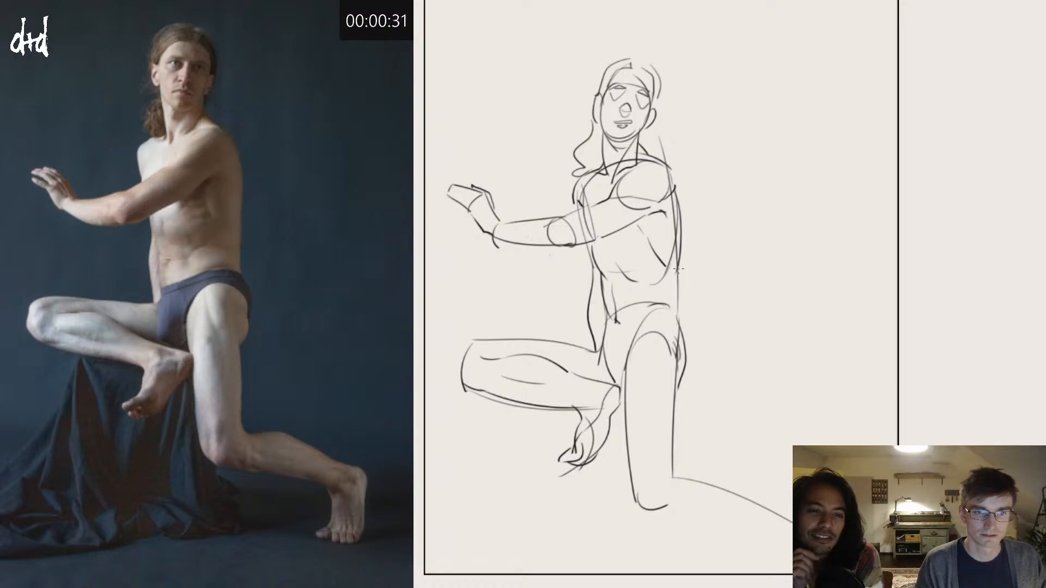
Step: Strengthen the lower back, buttock and rear thigh contour, round off the knee, and draw the kneeling lower leg extending backwards
drag(681, 266, 668, 489)
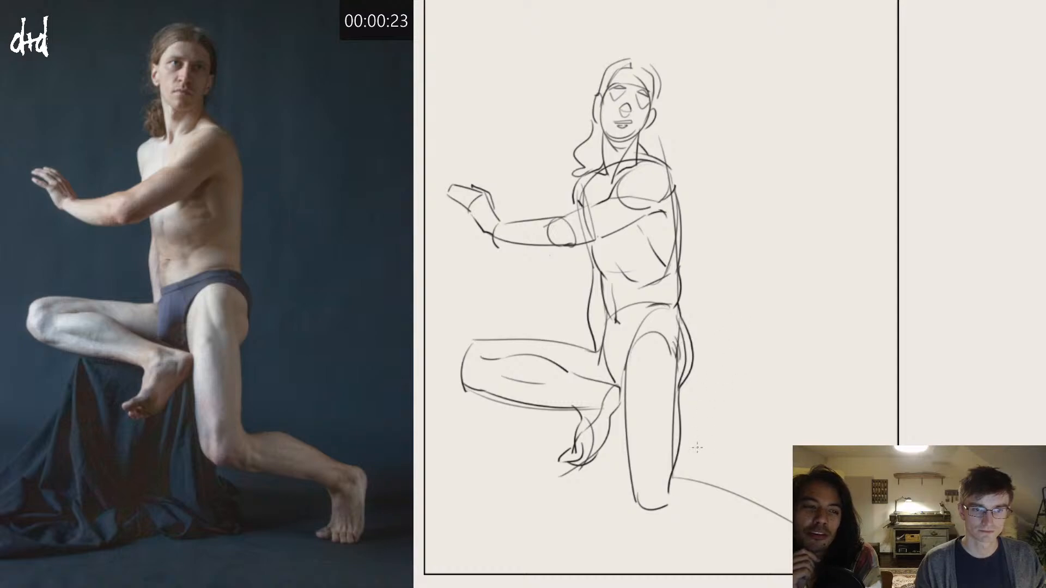
drag(635, 498, 661, 517)
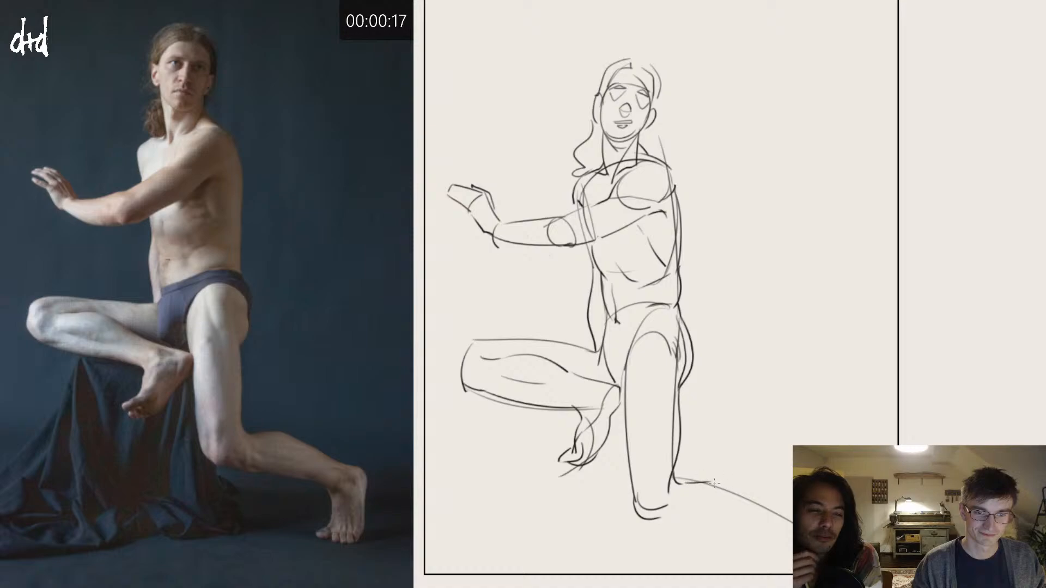
drag(677, 480, 770, 515)
drag(673, 520, 792, 553)
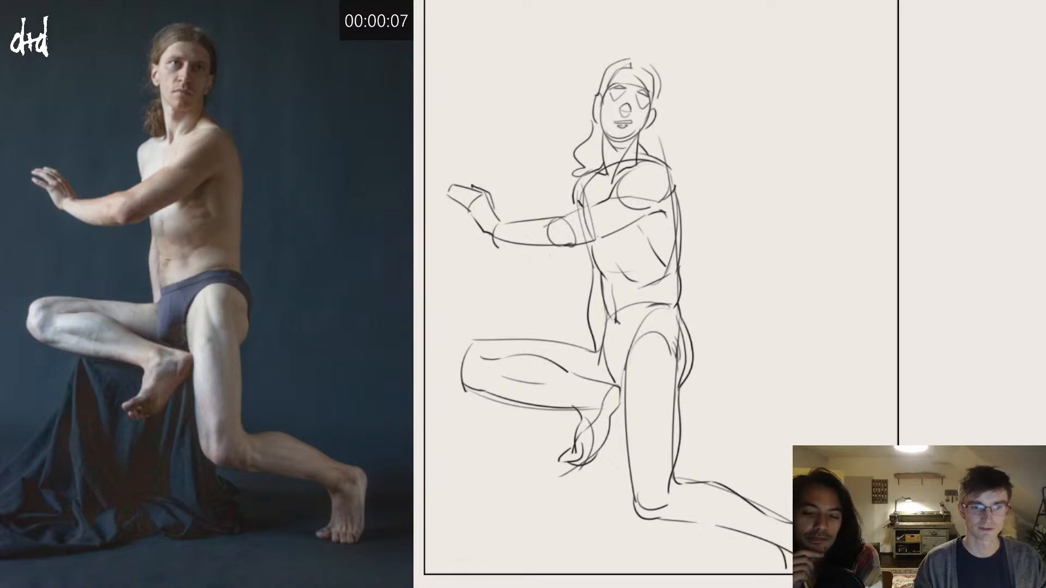
Step: Clear the finished half-kneeling figure sketch from the canvas
alt+click(790, 441)
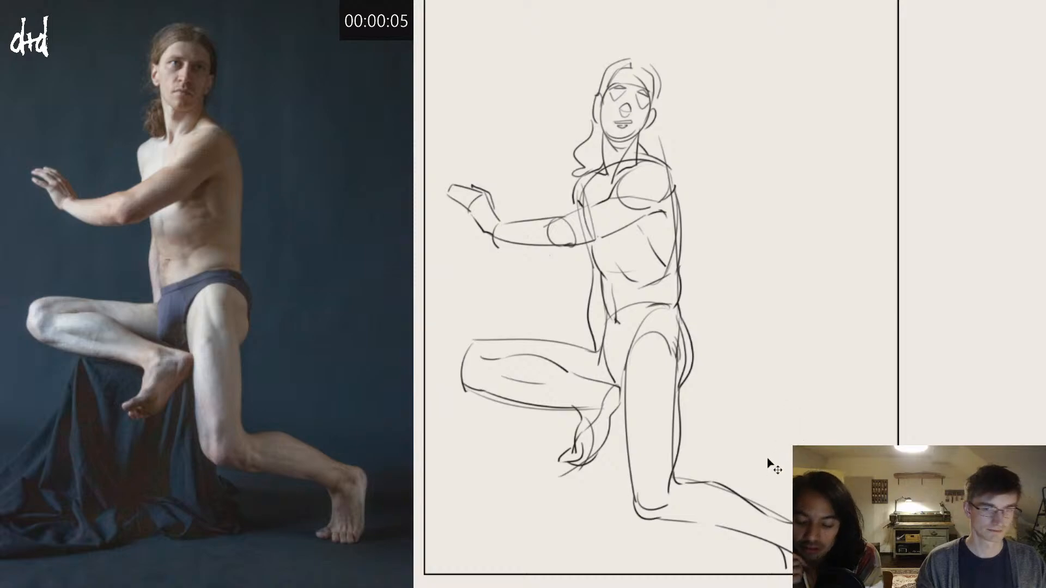
mouse_move(768, 459)
mouse_down()
mouse_move(802, 392)
mouse_move(794, 418)
mouse_up()
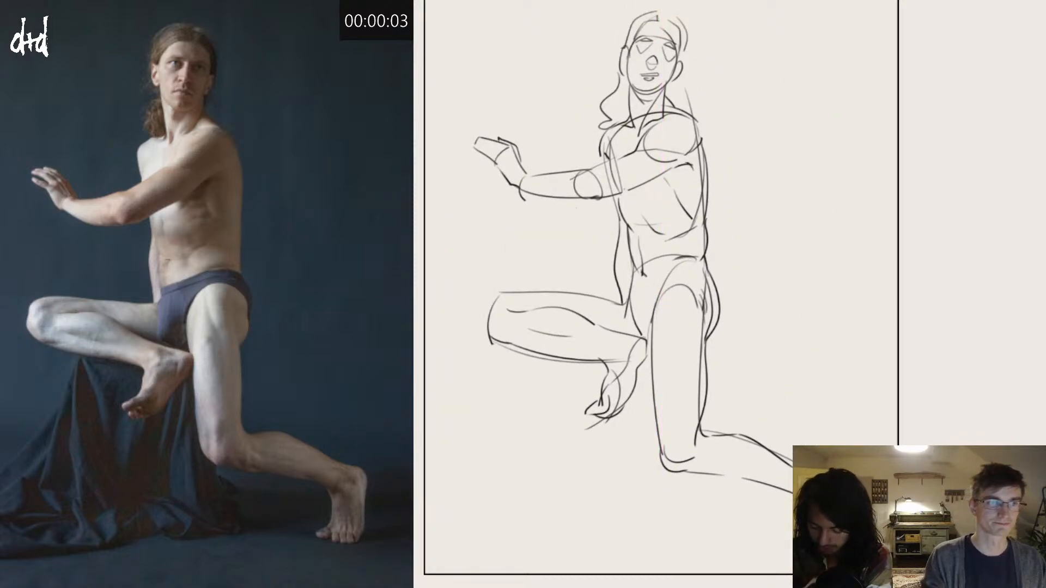
key(Delete)
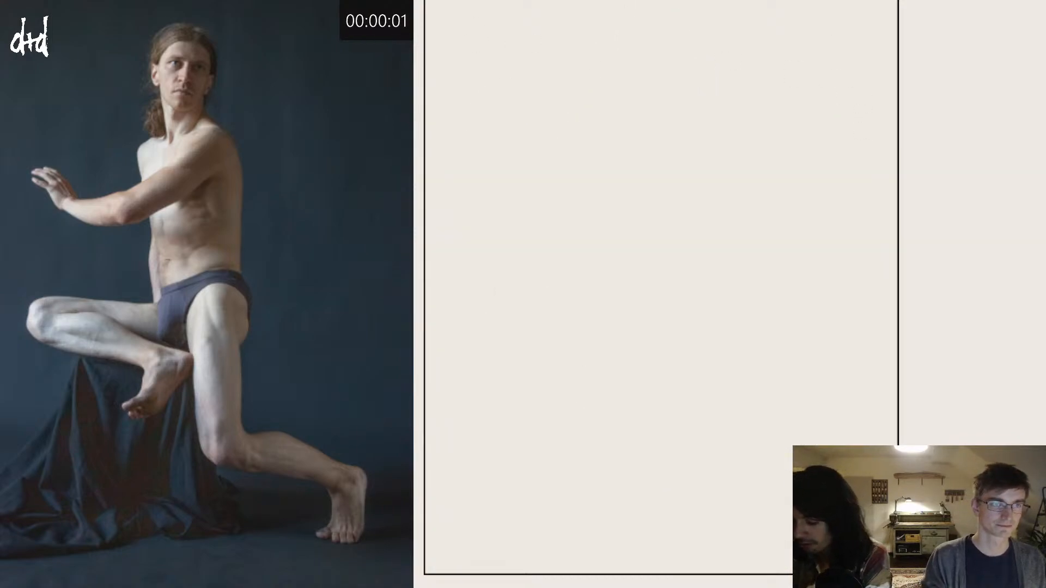
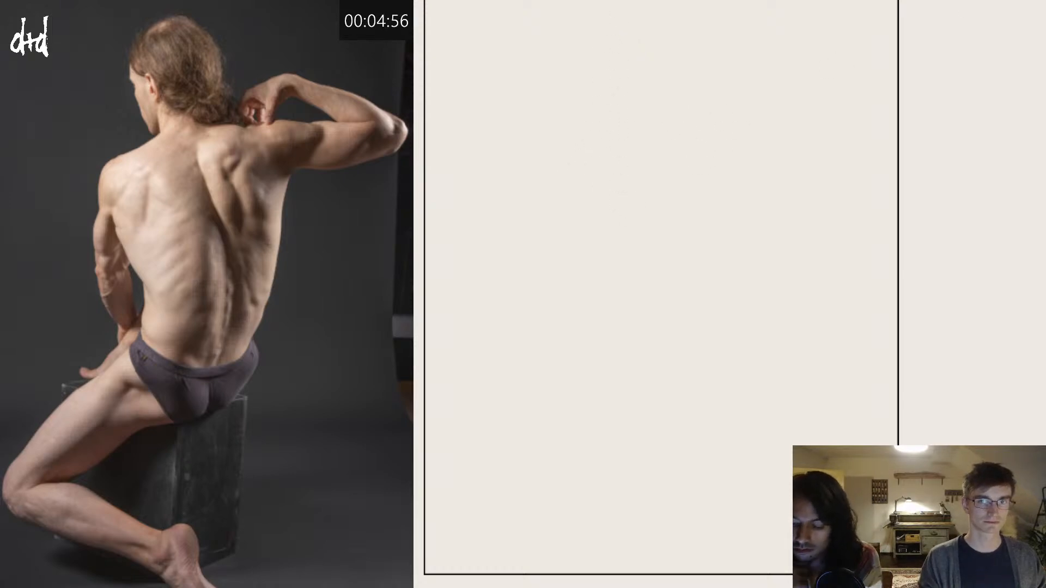
Step: Sketch the seated back-view figure's sloping shoulder line and the long curved spine line crossing it
mouse_move(602, 185)
mouse_down()
mouse_move(680, 150)
mouse_move(726, 152)
mouse_up()
key(ctrl+z)
drag(571, 185, 724, 140)
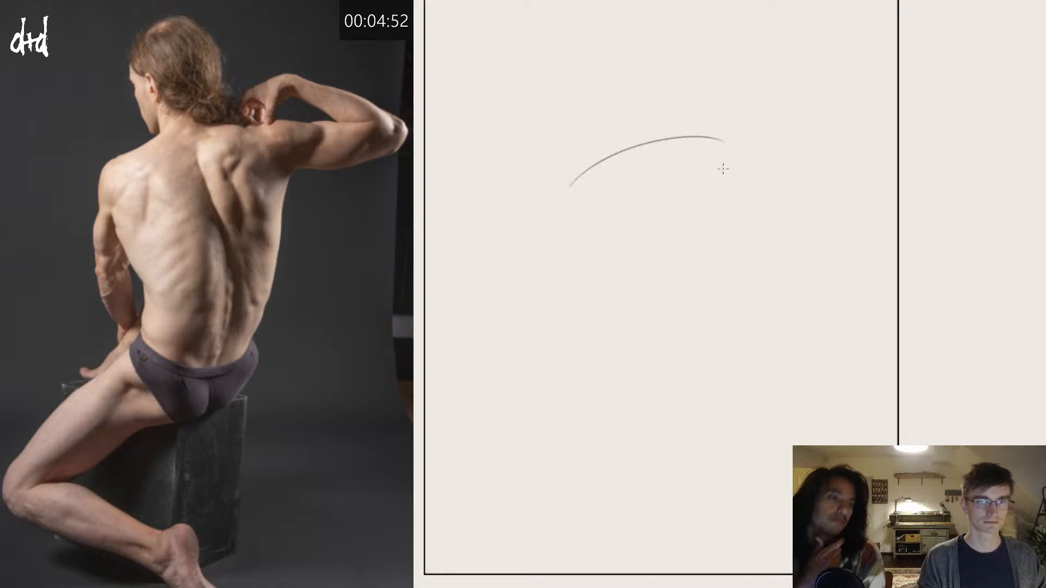
drag(632, 90, 648, 381)
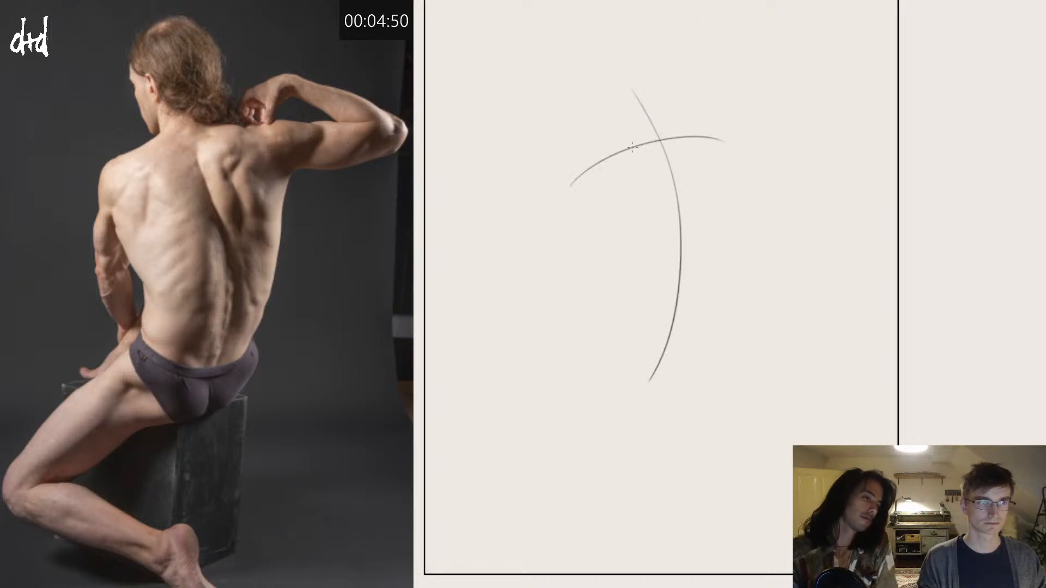
Step: Block in the ribcage as a tilted oval along the spine and the pelvis as a short curved cylinder below it
mouse_move(593, 188)
mouse_down()
mouse_move(684, 267)
mouse_move(718, 136)
mouse_up()
key(ctrl+z)
mouse_move(615, 158)
mouse_down()
mouse_move(610, 190)
mouse_move(676, 146)
mouse_up()
mouse_move(625, 314)
mouse_down()
mouse_move(701, 335)
mouse_move(713, 304)
mouse_move(669, 382)
mouse_move(695, 375)
mouse_up()
drag(720, 311, 691, 381)
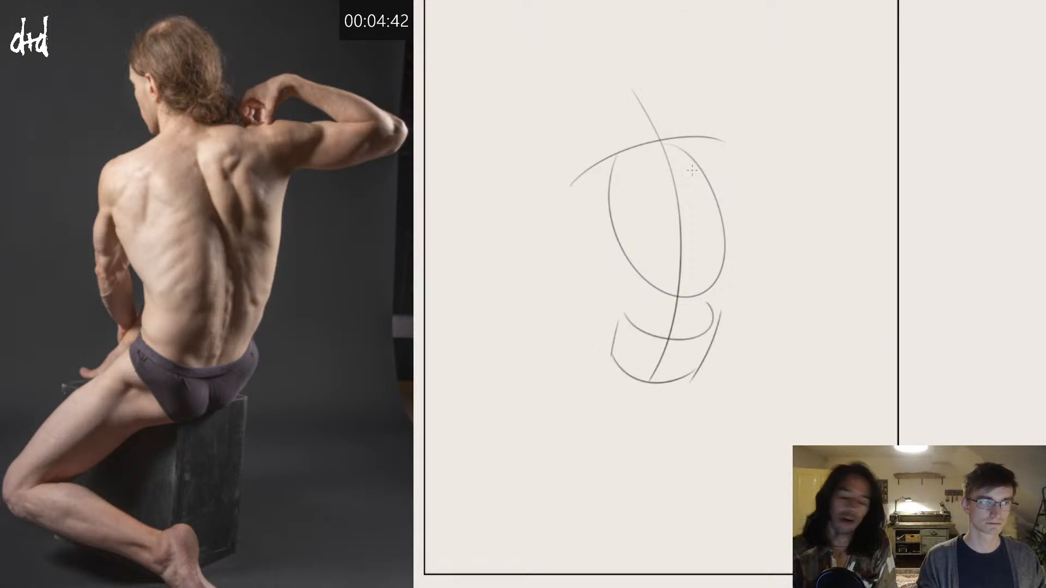
Step: Sketch the inner shoulder blade edges on both sides of the back and the two outer shoulder masses
drag(683, 159, 716, 212)
mouse_move(685, 156)
mouse_down()
mouse_move(751, 123)
mouse_move(751, 166)
mouse_move(720, 210)
mouse_up()
drag(624, 164, 615, 196)
mouse_move(626, 162)
mouse_down()
mouse_move(572, 184)
mouse_move(599, 229)
mouse_up()
drag(588, 174, 639, 132)
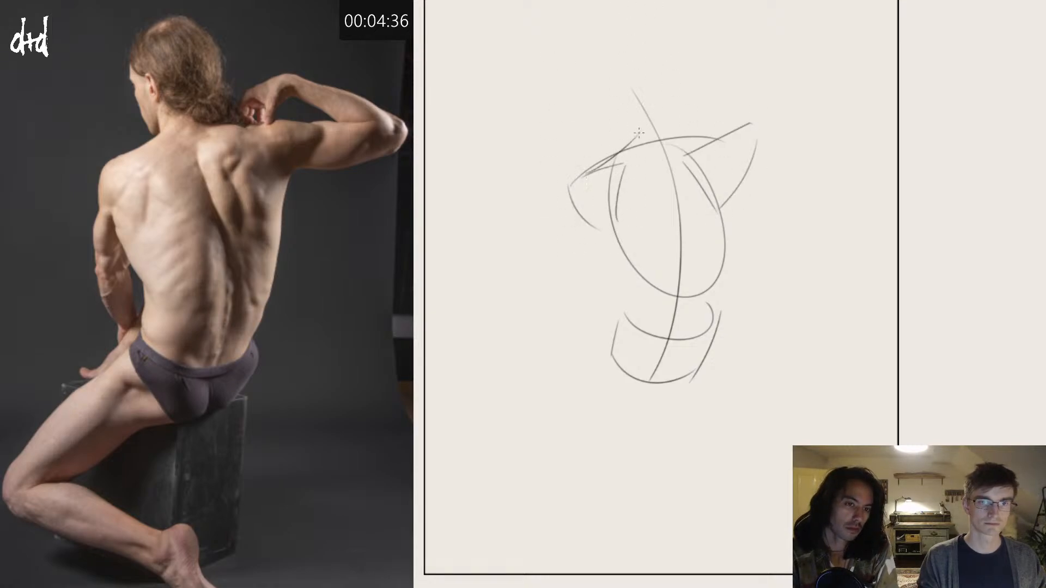
Step: Draw the short neck cylinder and trapezius slopes, and extend the raised upper arm outward from the shoulder to the elbow
key(ctrl+z)
mouse_move(576, 174)
mouse_down()
mouse_move(621, 111)
mouse_move(667, 109)
mouse_move(661, 93)
mouse_move(682, 131)
mouse_move(614, 153)
mouse_move(727, 142)
mouse_move(725, 210)
mouse_move(741, 87)
mouse_move(733, 124)
mouse_move(672, 124)
mouse_up()
key(ctrl+z)
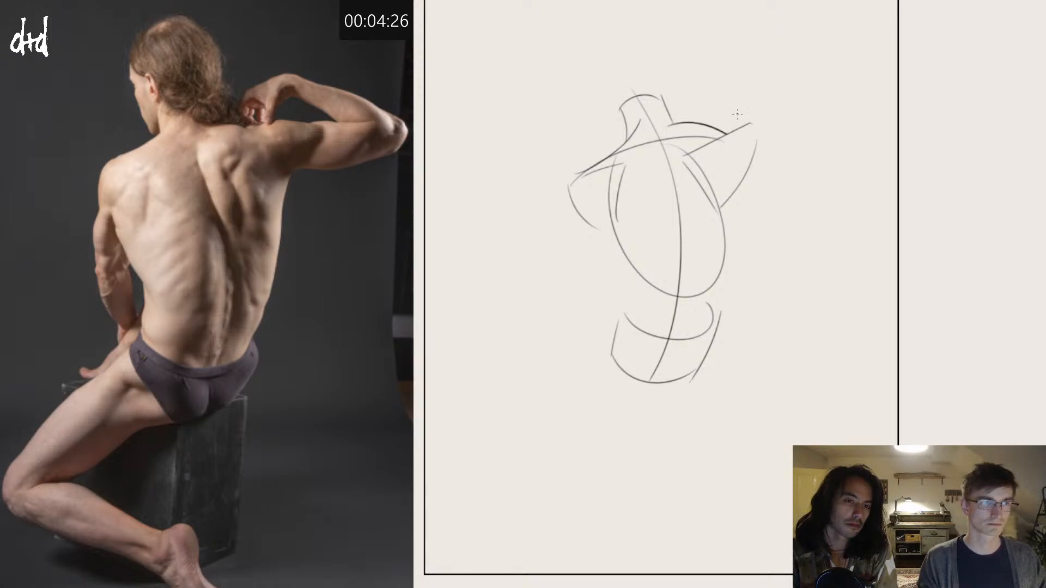
mouse_move(720, 131)
mouse_down()
mouse_move(790, 111)
mouse_move(843, 119)
mouse_move(832, 157)
mouse_move(751, 171)
mouse_up()
key(ctrl+z)
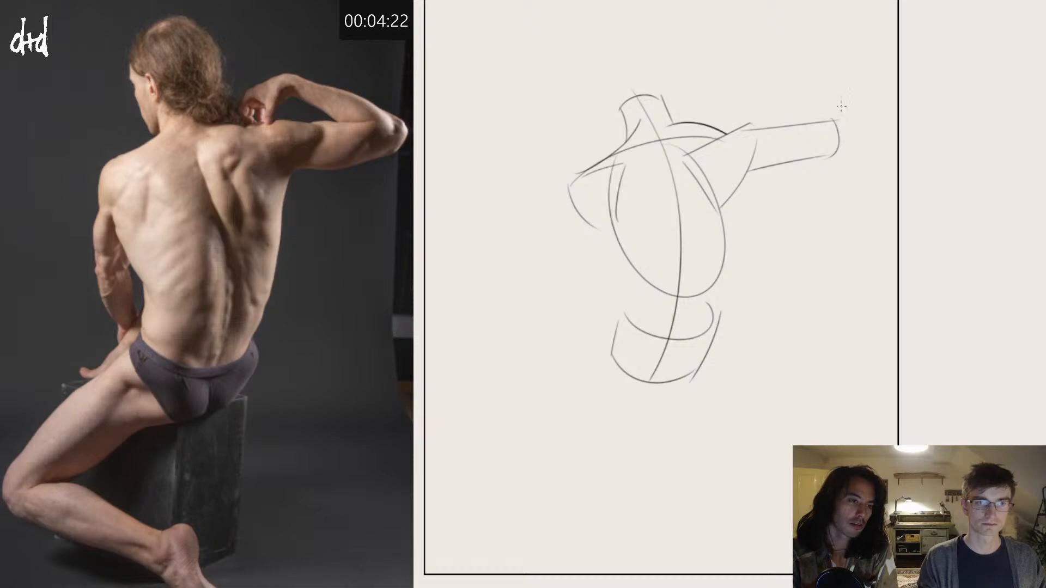
Step: Draw the raised arm's forearm folding back from the elbow, with the wrist and angular hand shape near the neck
drag(840, 106, 852, 116)
drag(754, 83, 841, 108)
key(ctrl+z)
key(ctrl+z)
drag(762, 85, 844, 129)
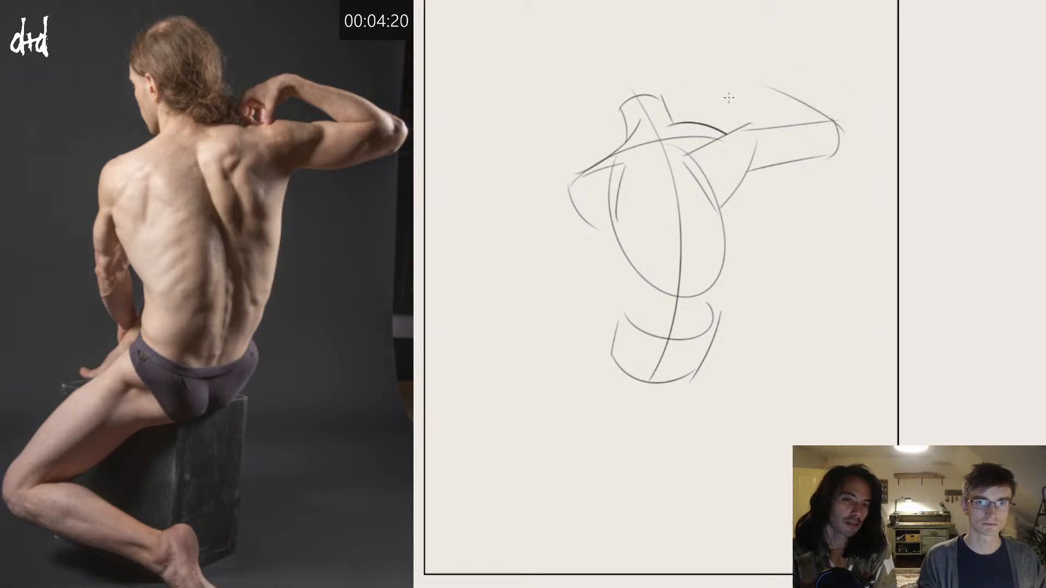
mouse_move(747, 82)
mouse_down()
mouse_move(745, 99)
mouse_move(776, 120)
mouse_up()
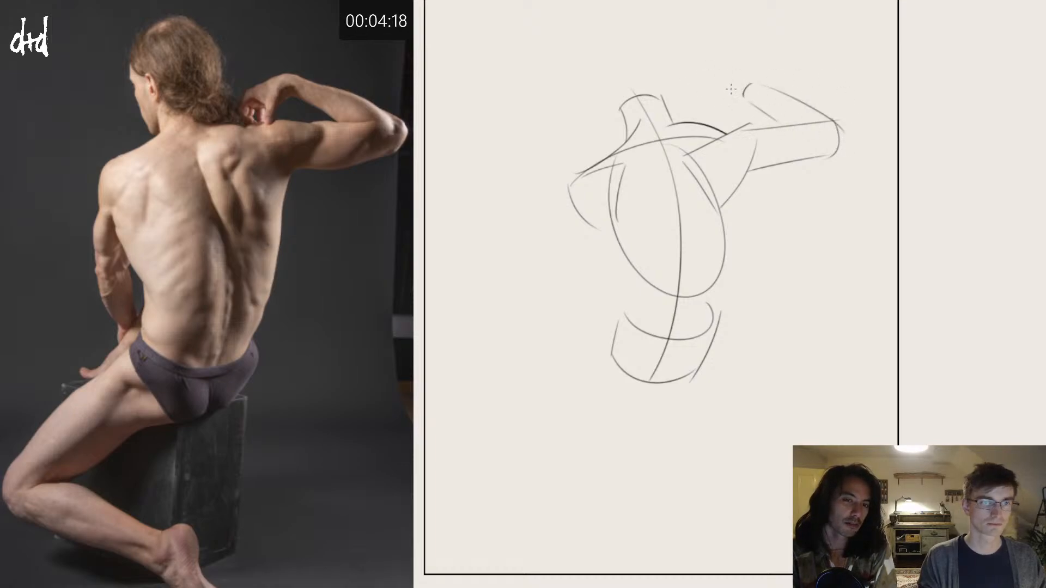
mouse_move(744, 81)
mouse_down()
mouse_move(702, 98)
mouse_move(703, 116)
mouse_up()
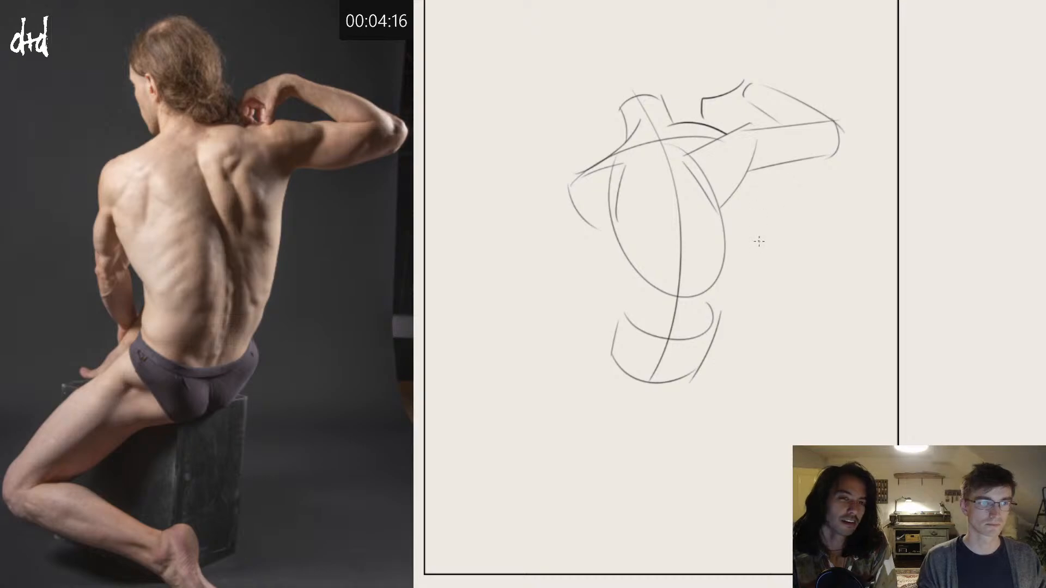
Step: Draw the torso's side contour from the raised arm's armpit down to the hip, and curve the buttocks underneath the pelvis
drag(767, 162, 751, 201)
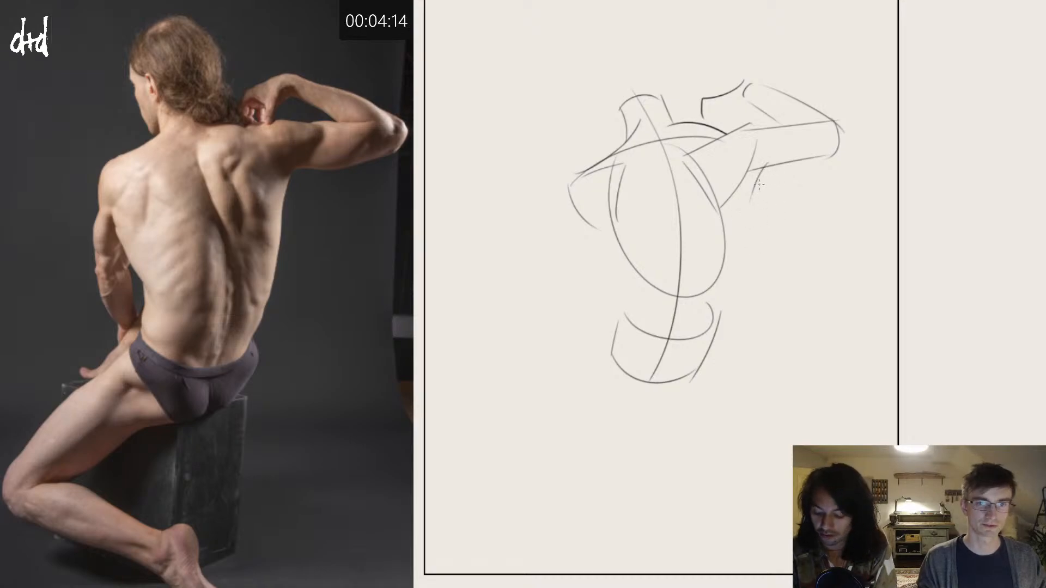
drag(758, 161, 713, 342)
key(ctrl+z)
drag(764, 168, 745, 271)
drag(757, 186, 676, 388)
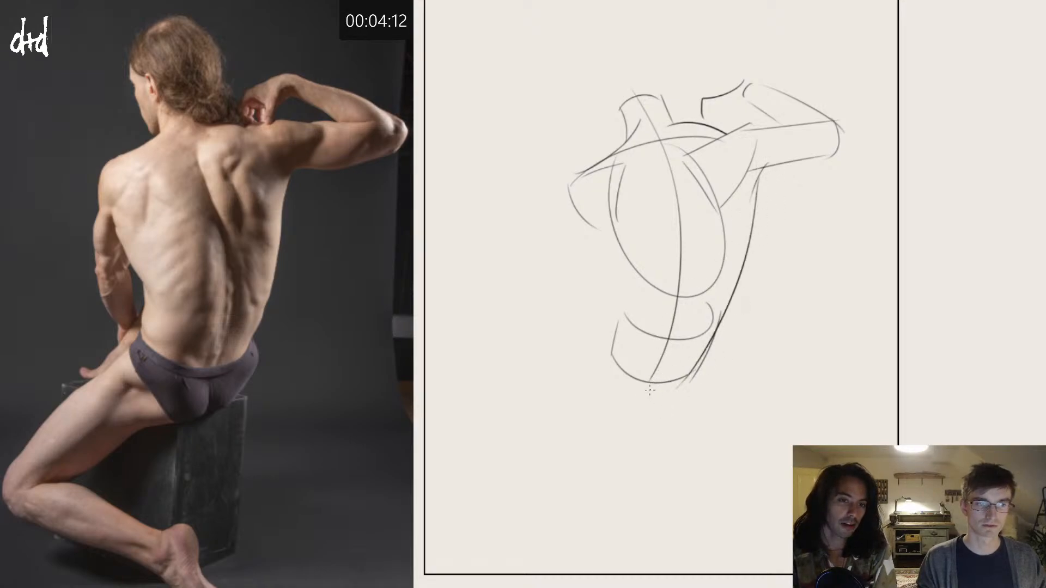
mouse_move(724, 324)
mouse_down()
mouse_move(707, 376)
mouse_move(623, 401)
mouse_up()
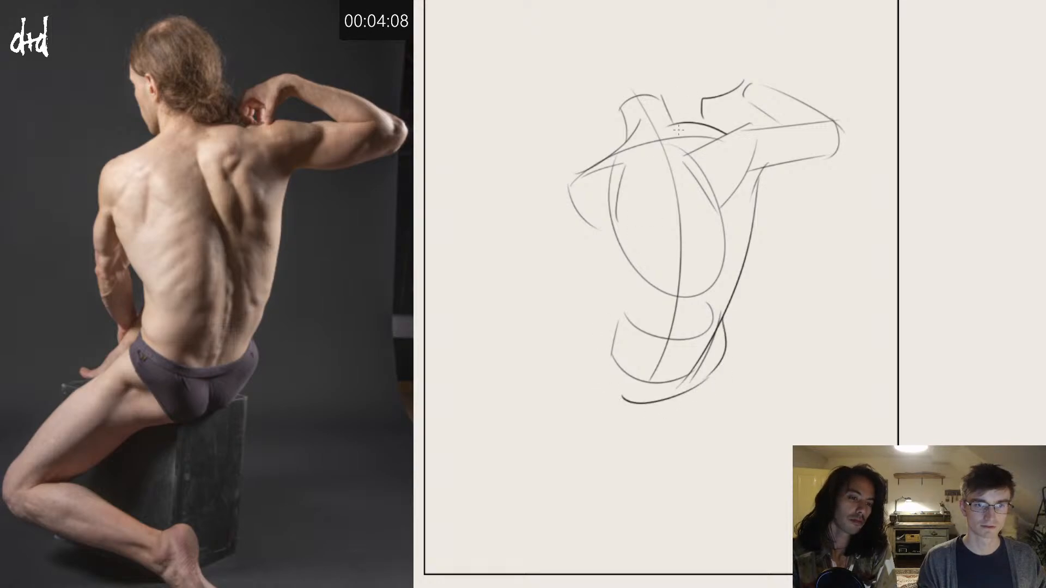
Step: Draw the waist contour on the lowered-arm side and replace the spine line with one curving closer to the raised-arm side
drag(622, 251, 629, 328)
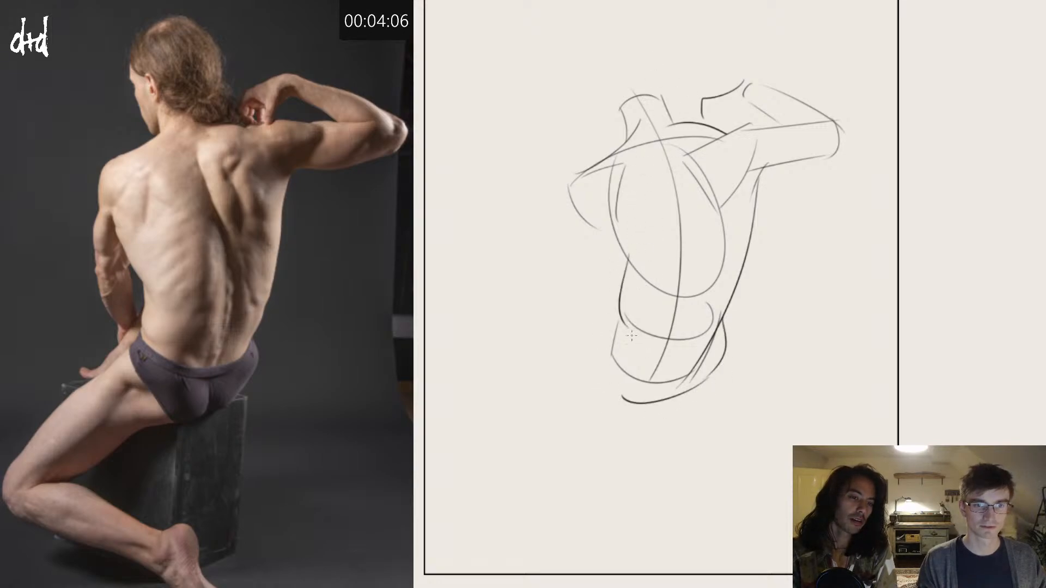
key(ctrl+z)
drag(624, 262, 631, 331)
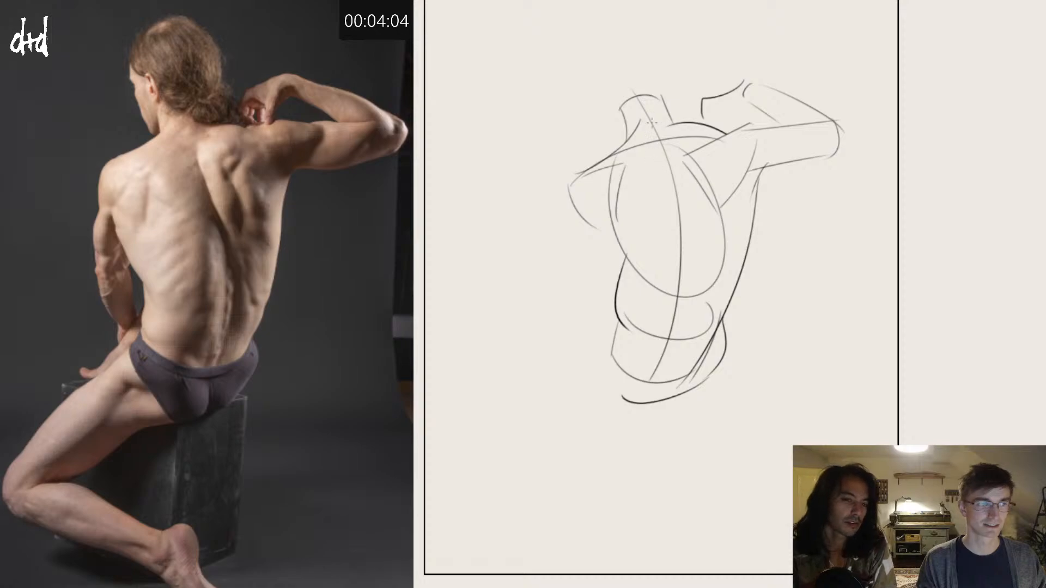
mouse_move(656, 133)
mouse_down()
mouse_move(688, 223)
mouse_move(690, 376)
mouse_up()
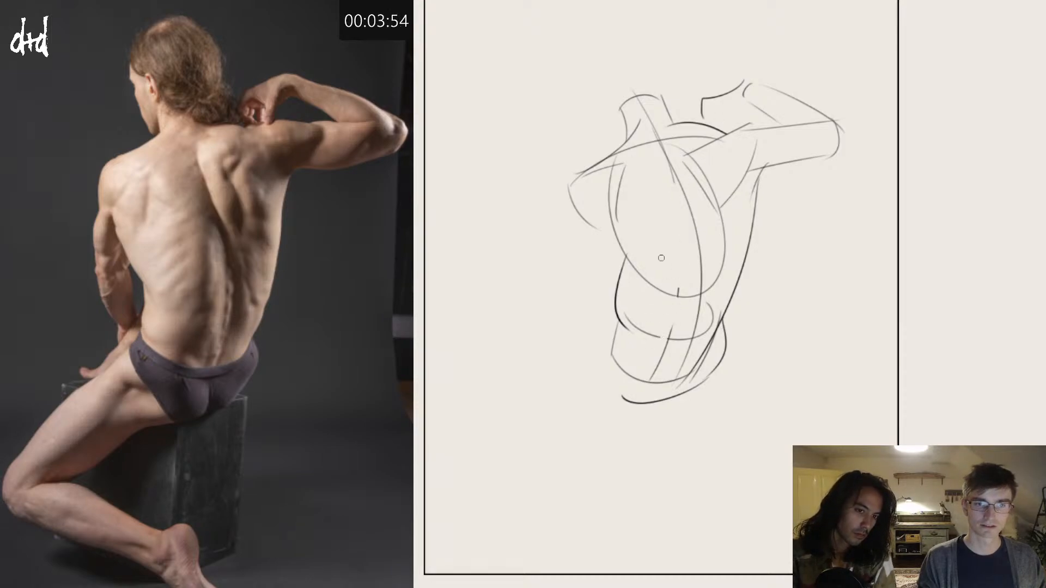
Step: Draw the lowered arm from shoulder through elbow to tapering forearm, and add the back contour below its armpit
drag(580, 173, 590, 224)
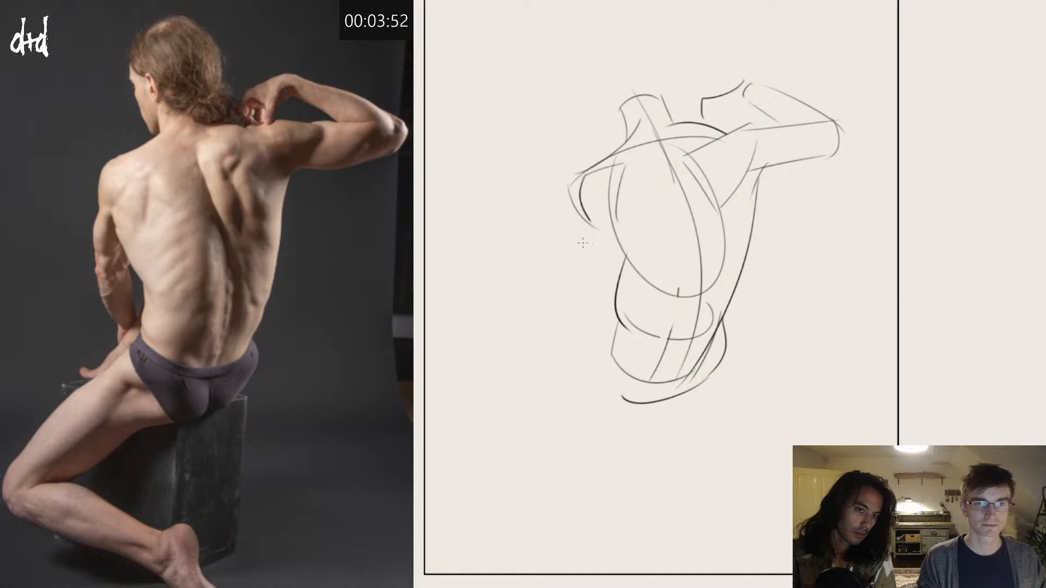
key(ctrl+z)
mouse_move(578, 175)
mouse_down()
mouse_move(569, 272)
mouse_move(599, 293)
mouse_up()
drag(609, 214, 602, 288)
key(ctrl+z)
drag(625, 212, 603, 297)
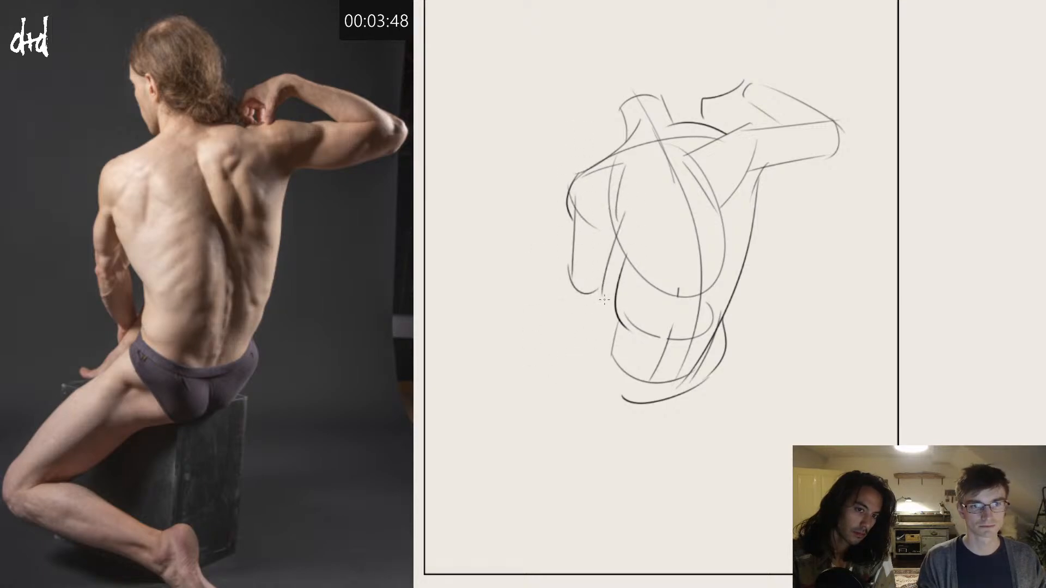
mouse_move(570, 264)
mouse_down()
mouse_move(599, 369)
mouse_move(608, 353)
mouse_up()
drag(603, 288, 608, 349)
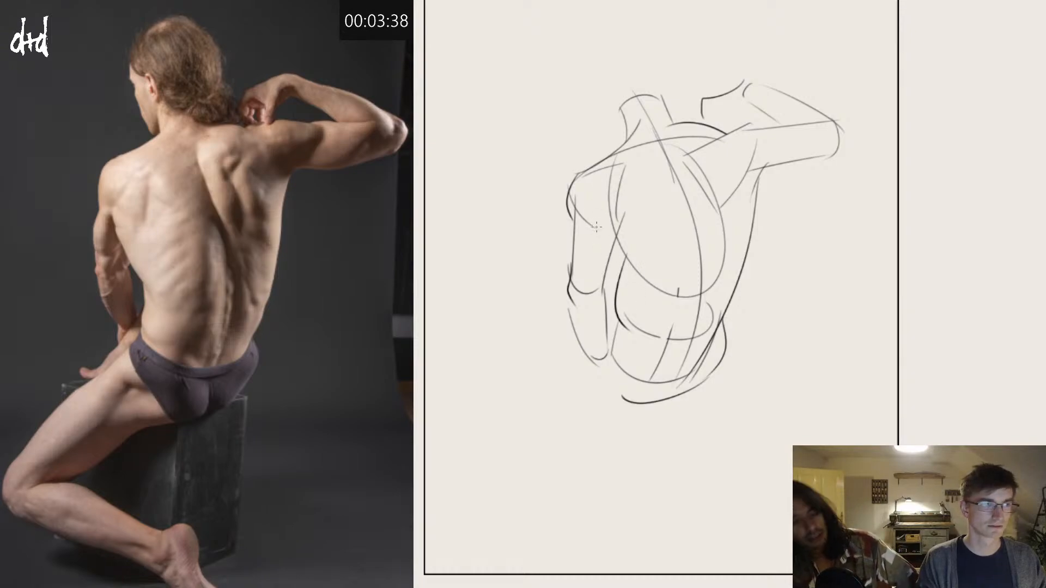
drag(597, 220, 633, 270)
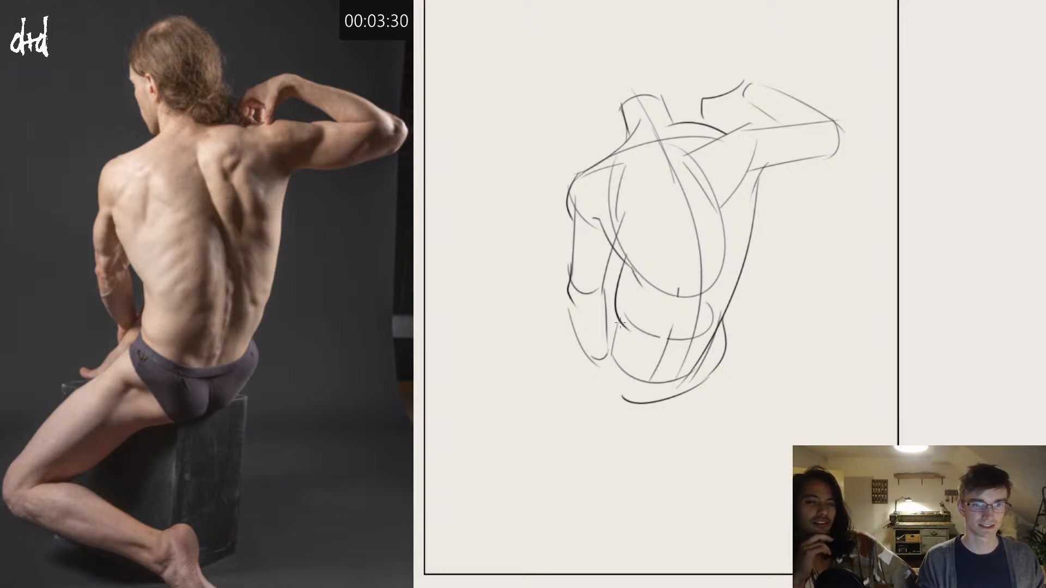
Step: Outline the bent thigh from hip to rounded knee, mark the knee joint, and reinforce the outer buttock curve
drag(617, 320, 593, 344)
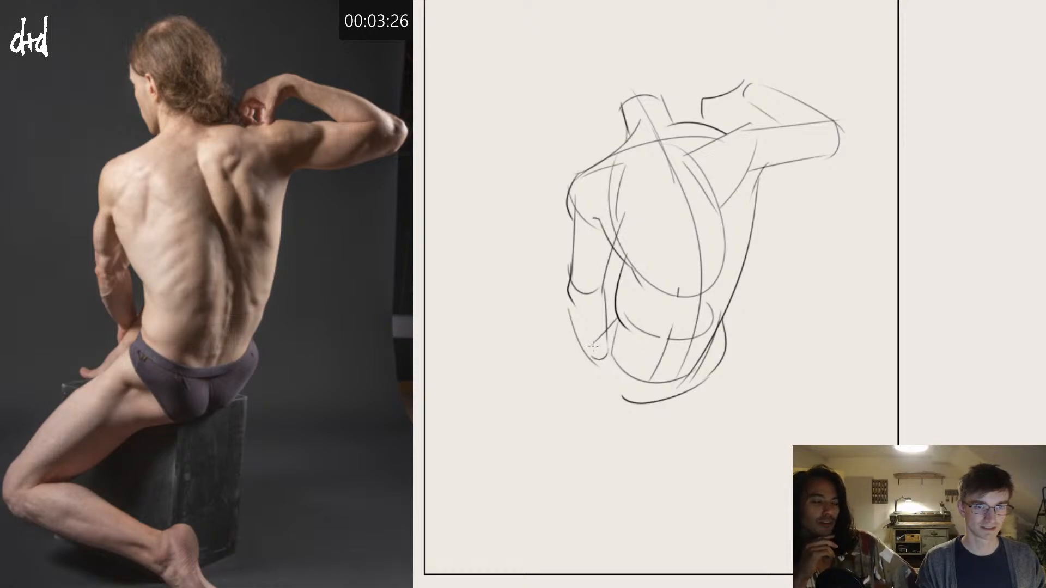
mouse_move(581, 353)
mouse_down()
mouse_move(473, 477)
mouse_move(522, 497)
mouse_up()
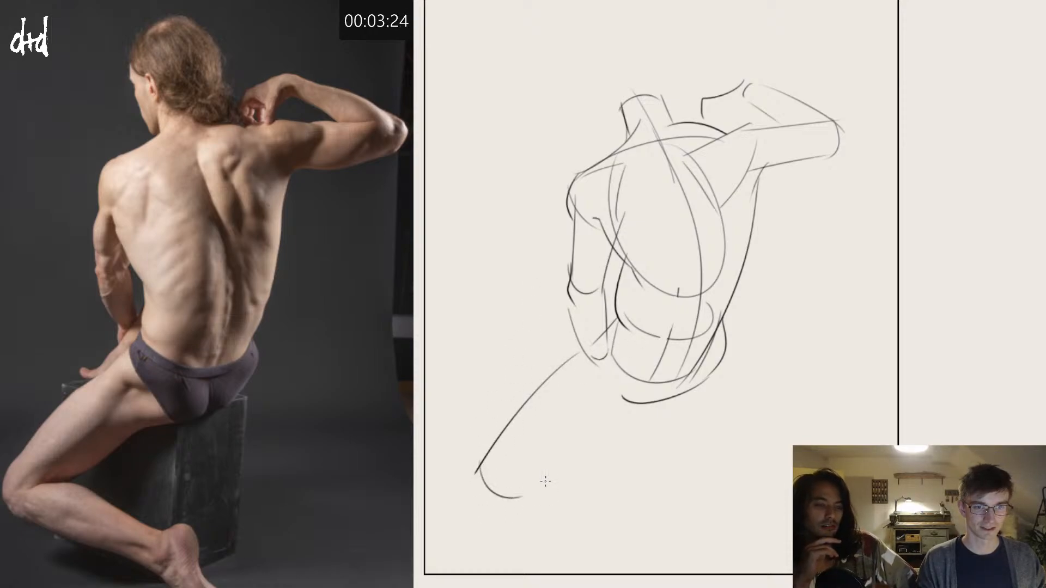
mouse_move(690, 366)
mouse_down()
mouse_move(678, 395)
mouse_move(537, 481)
mouse_up()
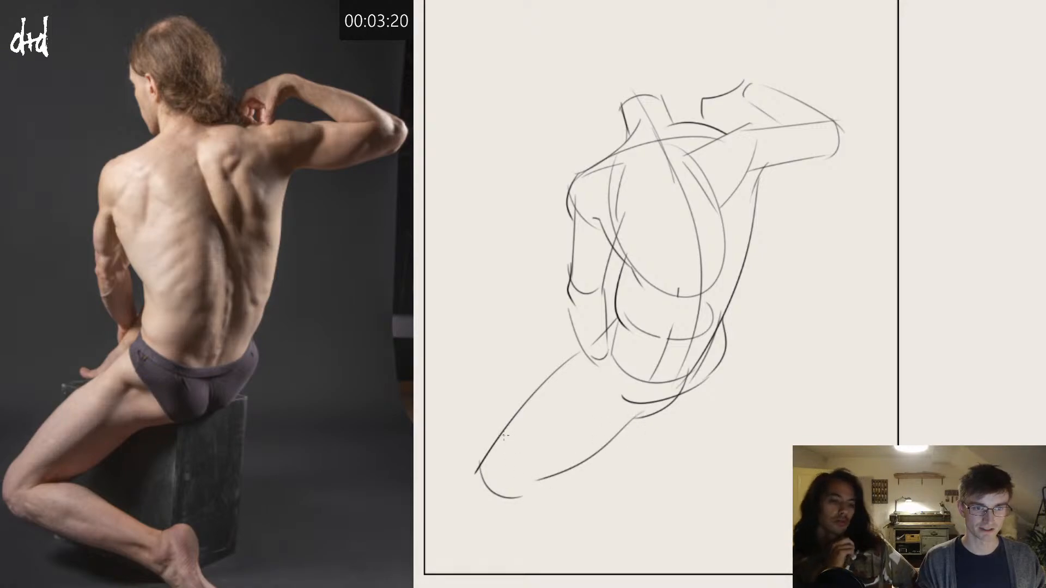
mouse_move(500, 436)
mouse_down()
mouse_move(543, 476)
mouse_move(513, 472)
mouse_move(501, 511)
mouse_up()
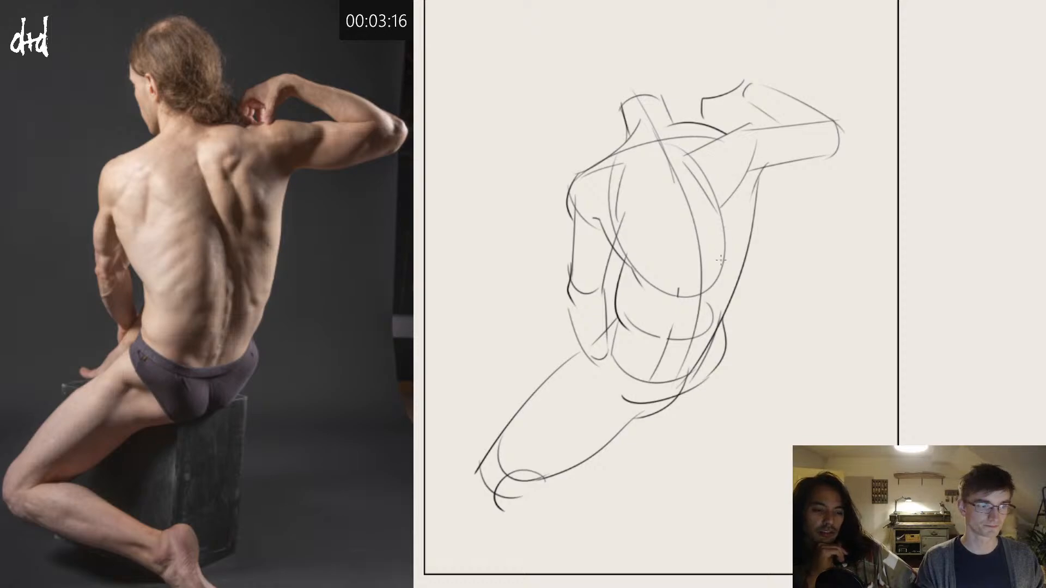
drag(723, 329, 677, 402)
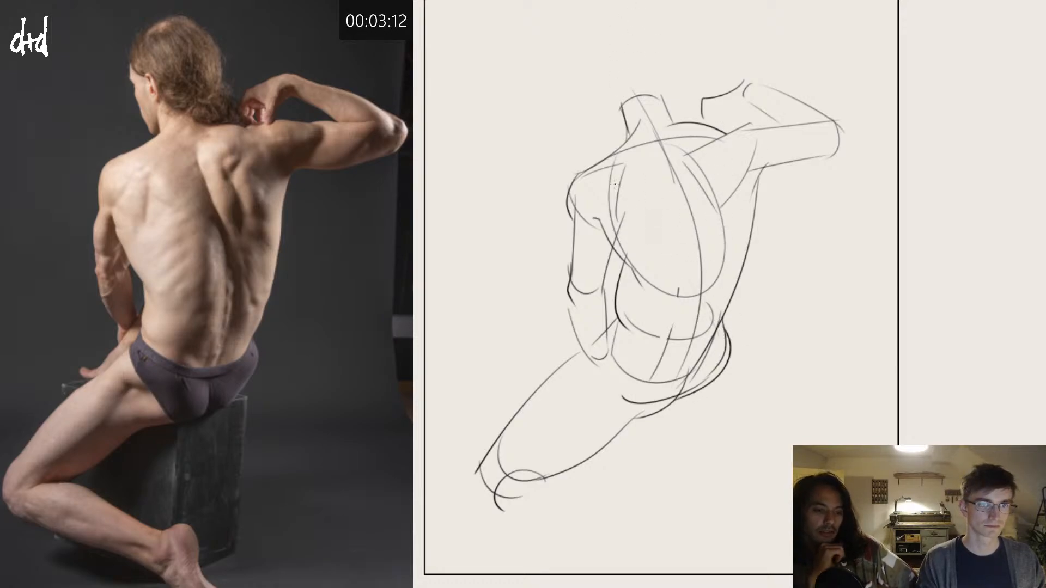
Step: Refine the lowered forearm with its resting hand behind the thigh, and narrow the neck on the face side
mouse_move(609, 220)
mouse_down()
mouse_move(600, 323)
mouse_move(538, 369)
mouse_up()
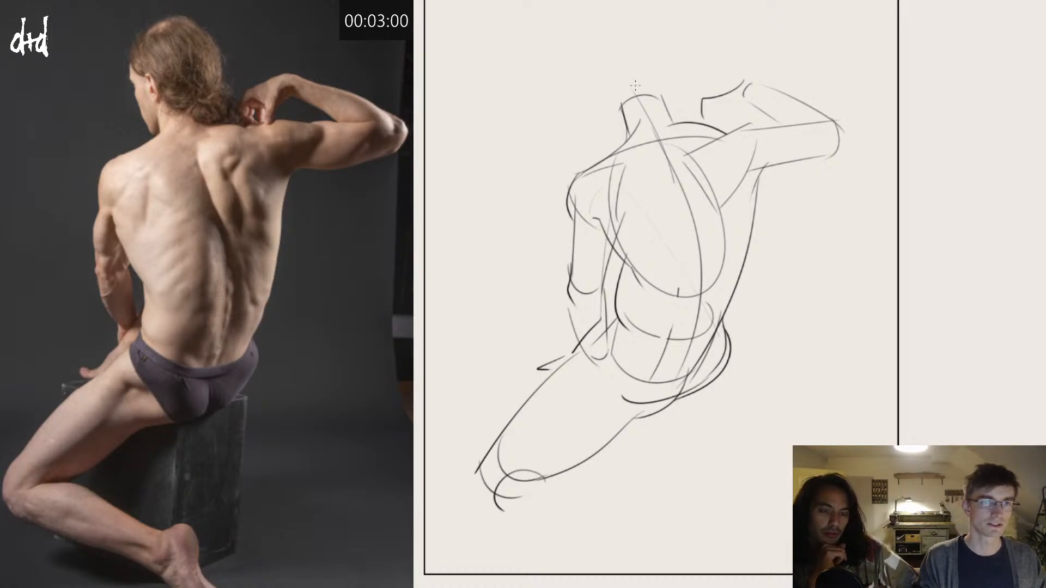
drag(630, 91, 632, 138)
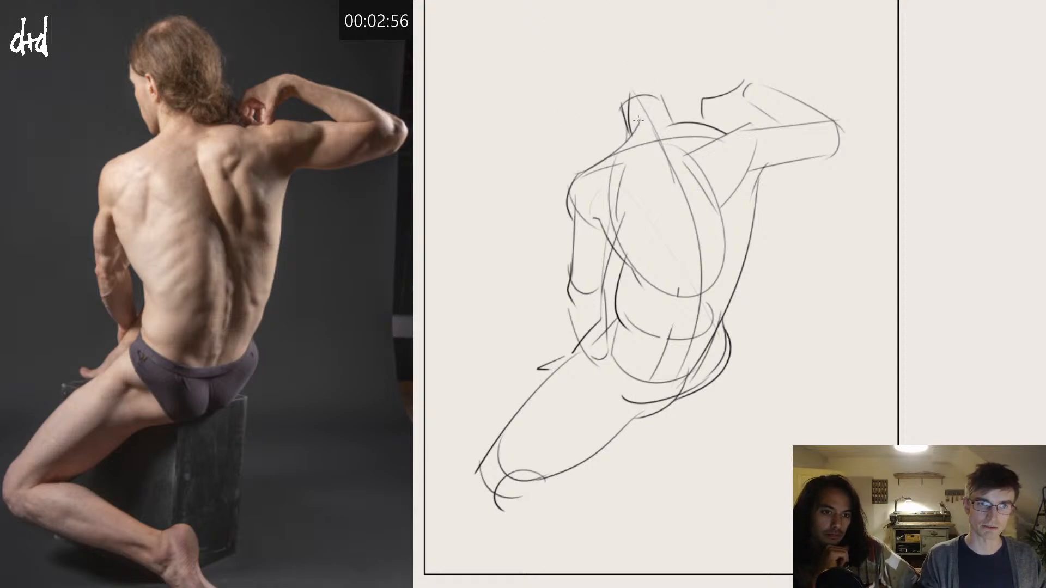
drag(624, 93, 622, 126)
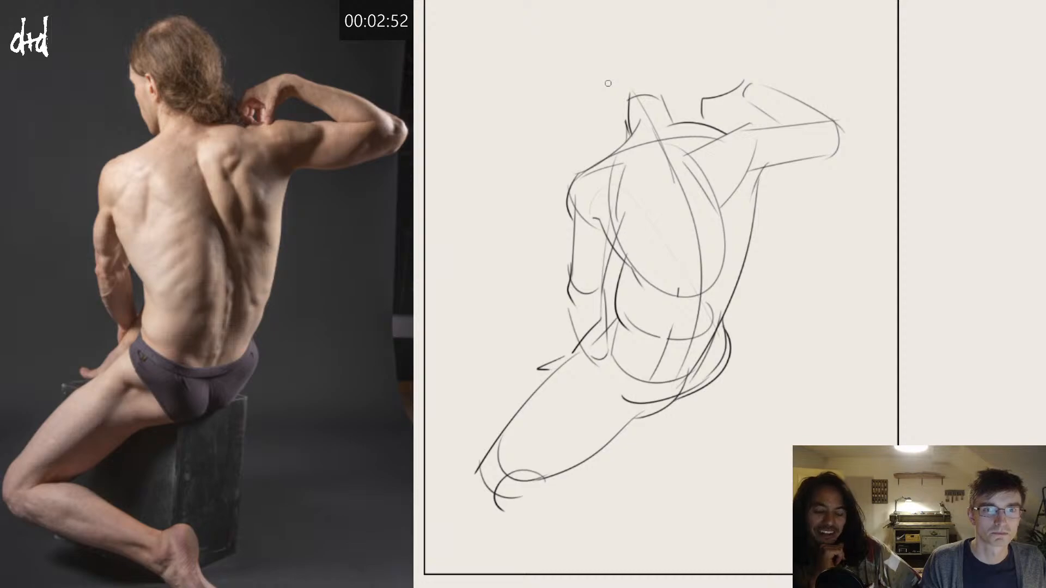
Step: Draw the turned head with a face line sloping to the chin and a rounded skull joining the neck
drag(615, 48, 627, 140)
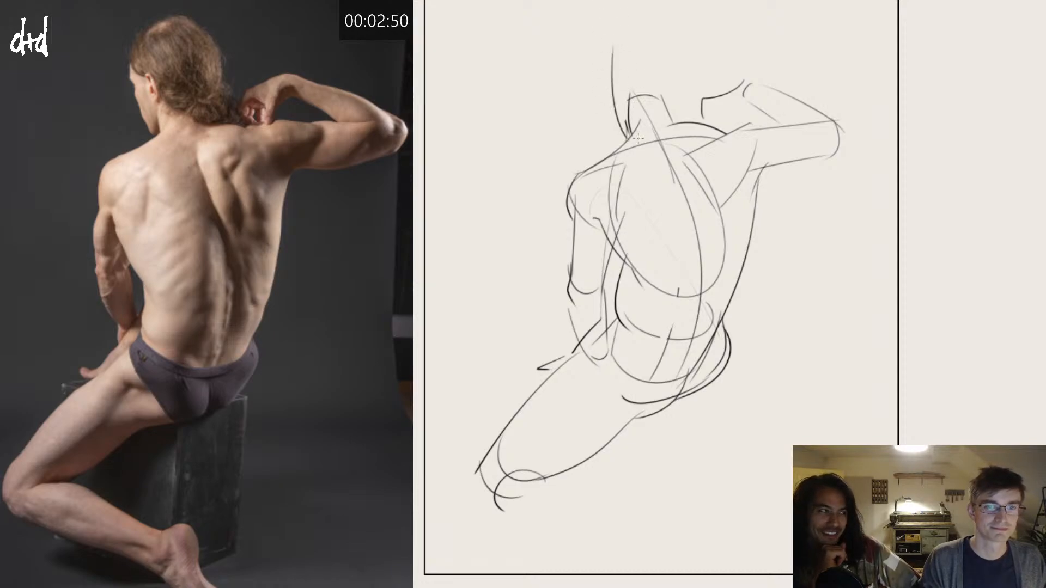
key(ctrl+z)
drag(614, 43, 624, 139)
key(ctrl+z)
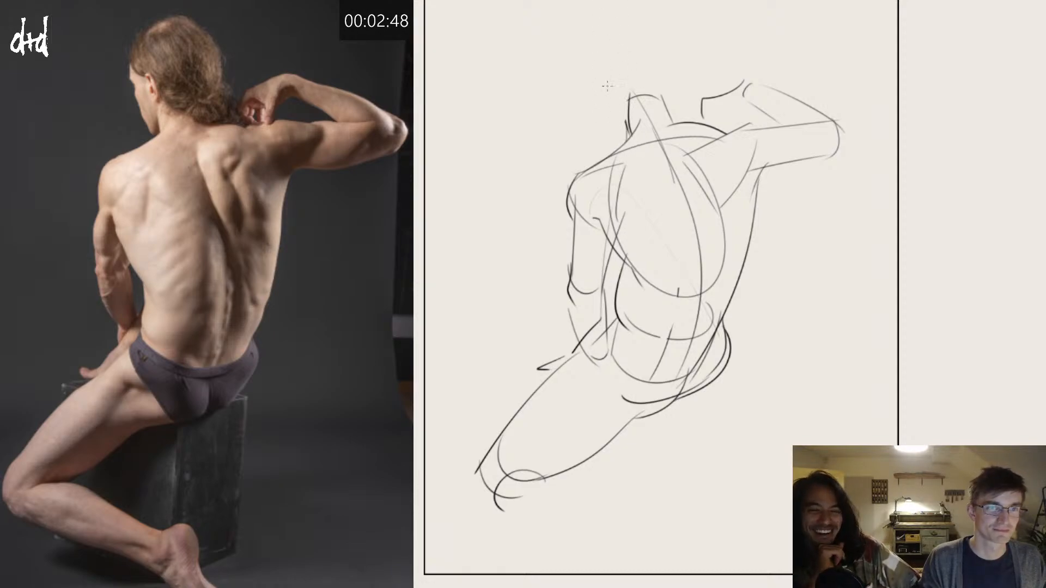
drag(605, 62, 621, 131)
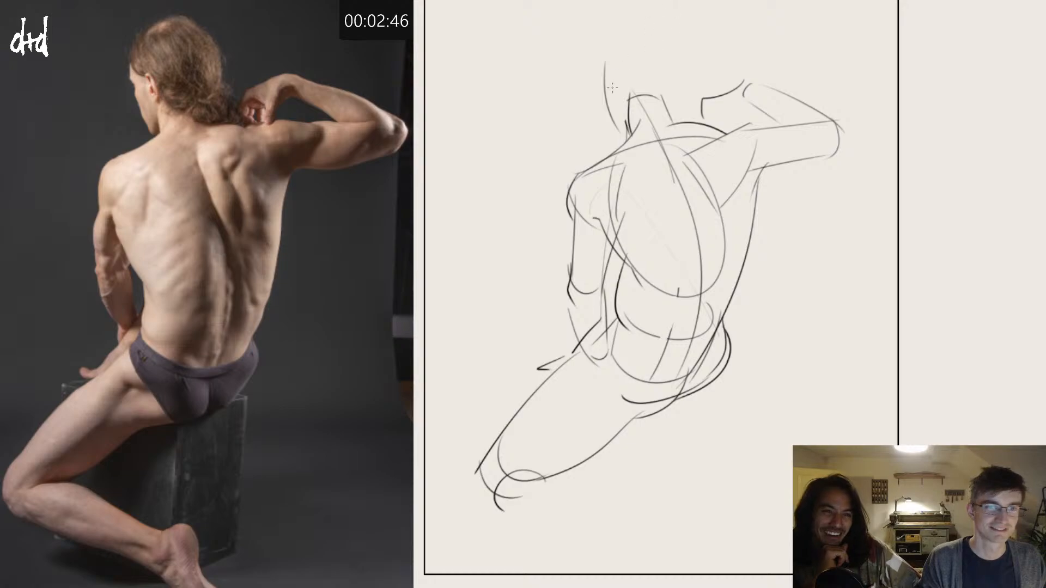
drag(608, 82, 667, 97)
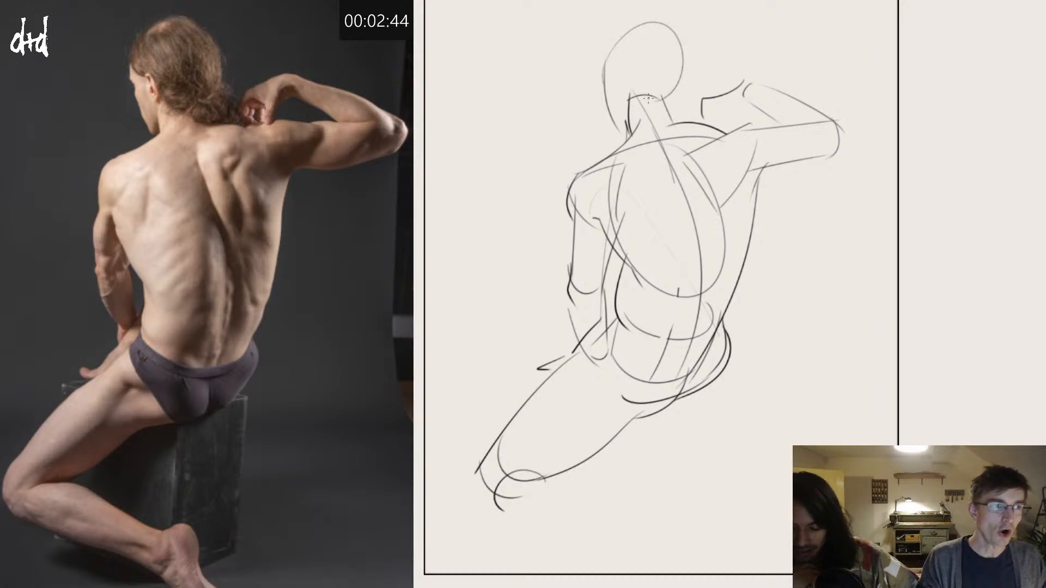
Step: Add the ear, the brow, cheek and jaw profile, and a curved hairline across the skull
drag(624, 101, 624, 89)
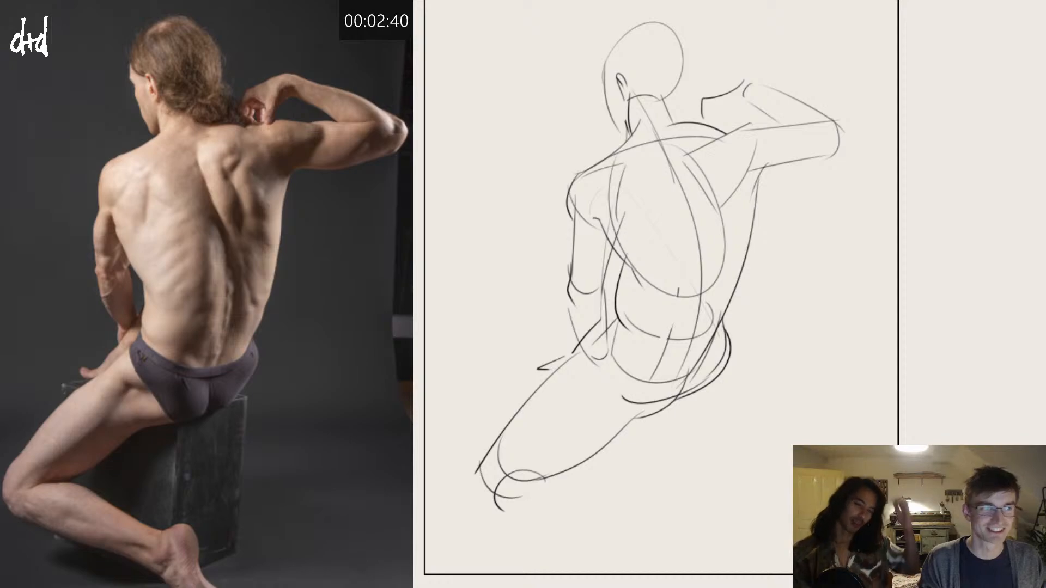
drag(603, 53, 603, 80)
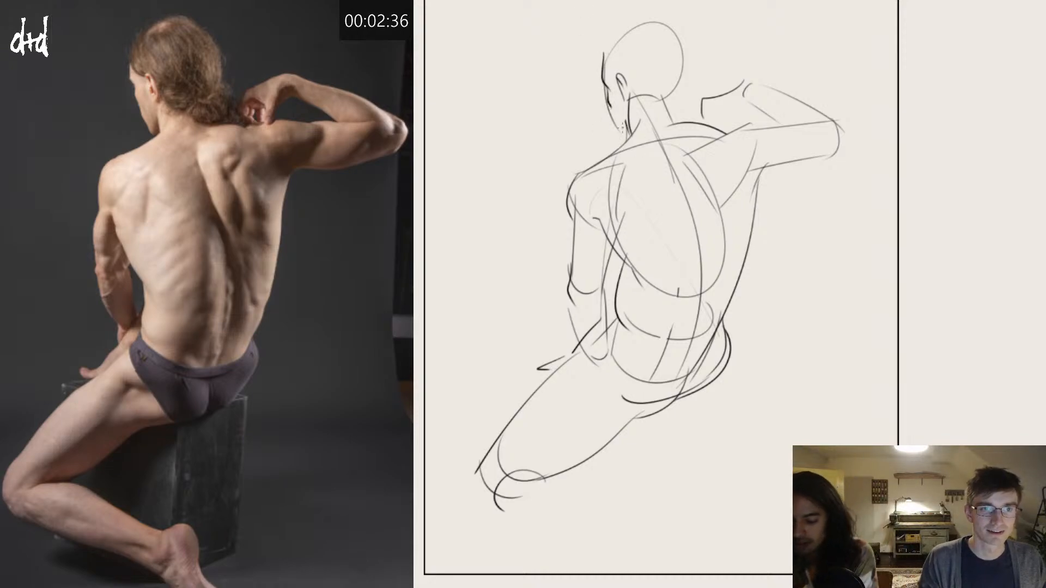
drag(610, 110, 625, 136)
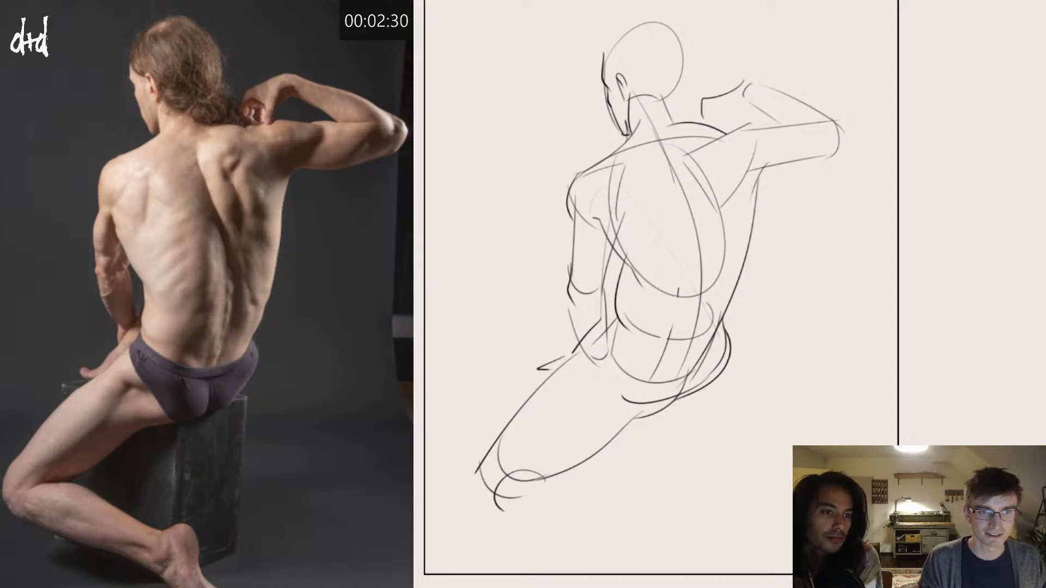
mouse_move(603, 44)
mouse_down()
mouse_move(632, 67)
mouse_move(674, 53)
mouse_up()
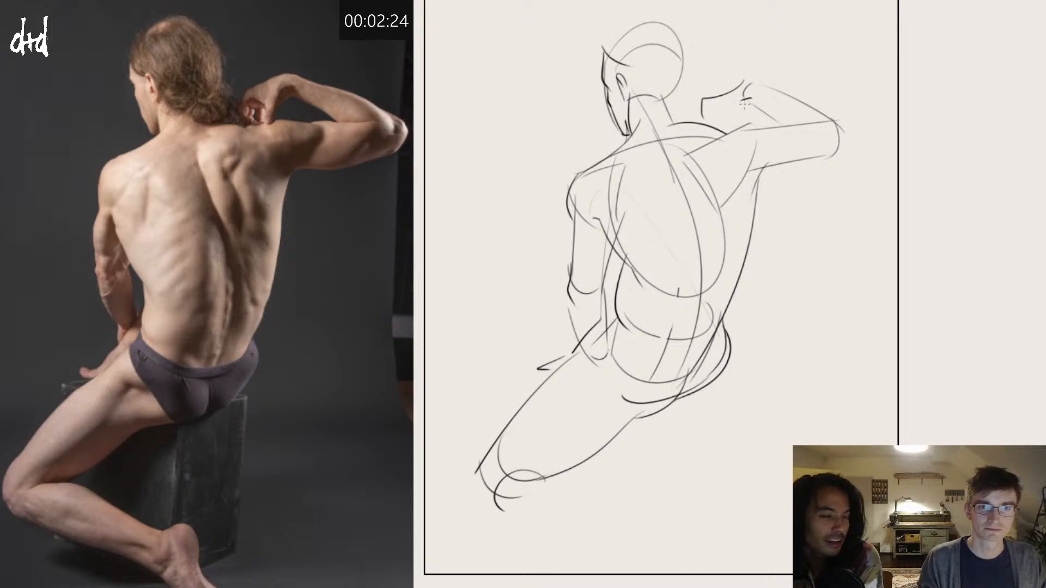
Step: Shape the raised hand's underside below the wrist and reinforce the outer curve of the bent elbow
drag(751, 94, 728, 117)
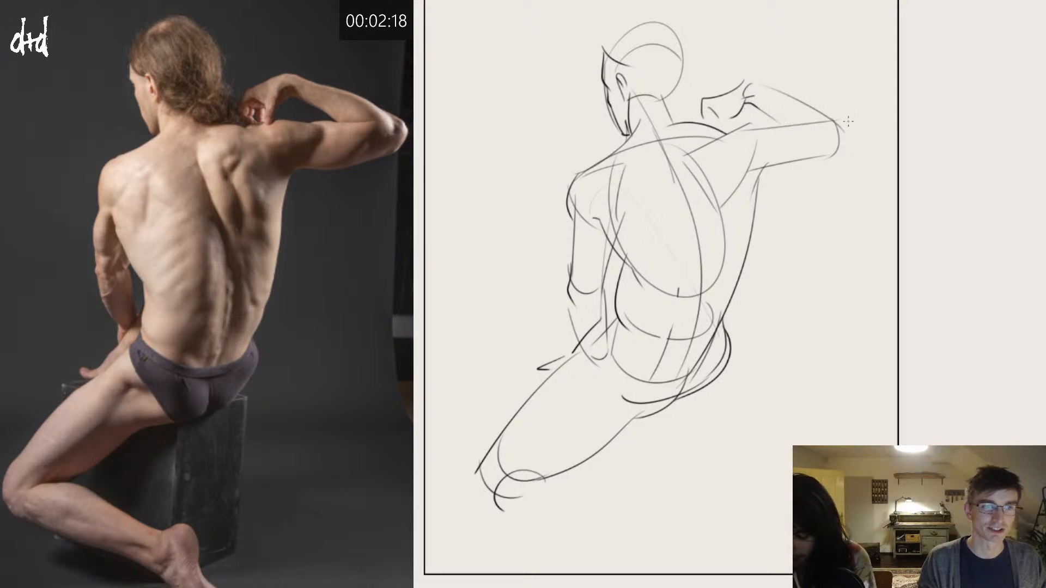
mouse_move(844, 122)
mouse_down()
mouse_move(851, 140)
mouse_move(823, 156)
mouse_up()
key(ctrl+z)
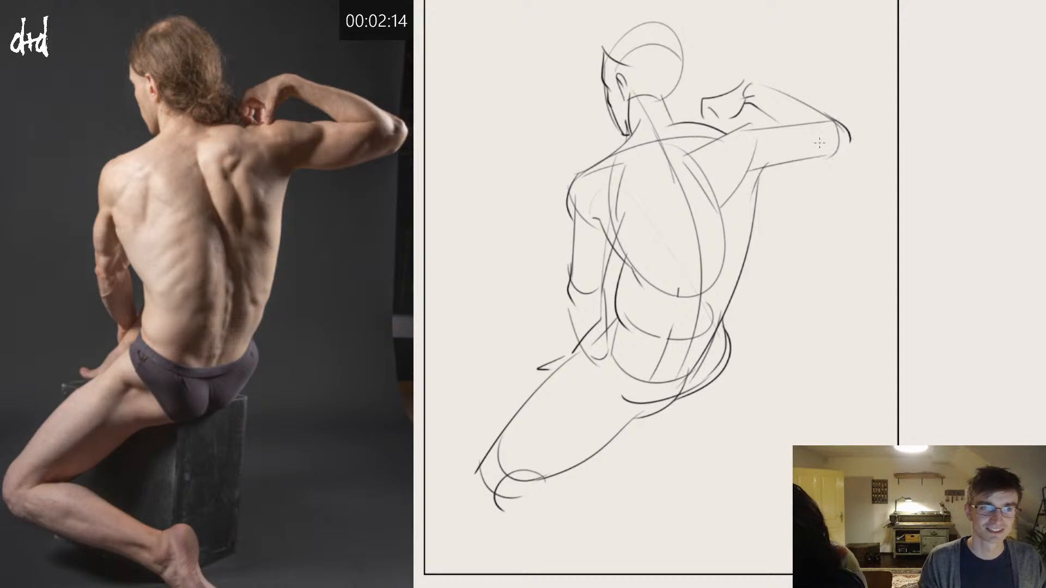
mouse_move(770, 133)
mouse_down()
mouse_move(709, 134)
mouse_move(725, 153)
mouse_move(694, 175)
mouse_up()
key(ctrl+z)
key(ctrl+z)
key(ctrl+z)
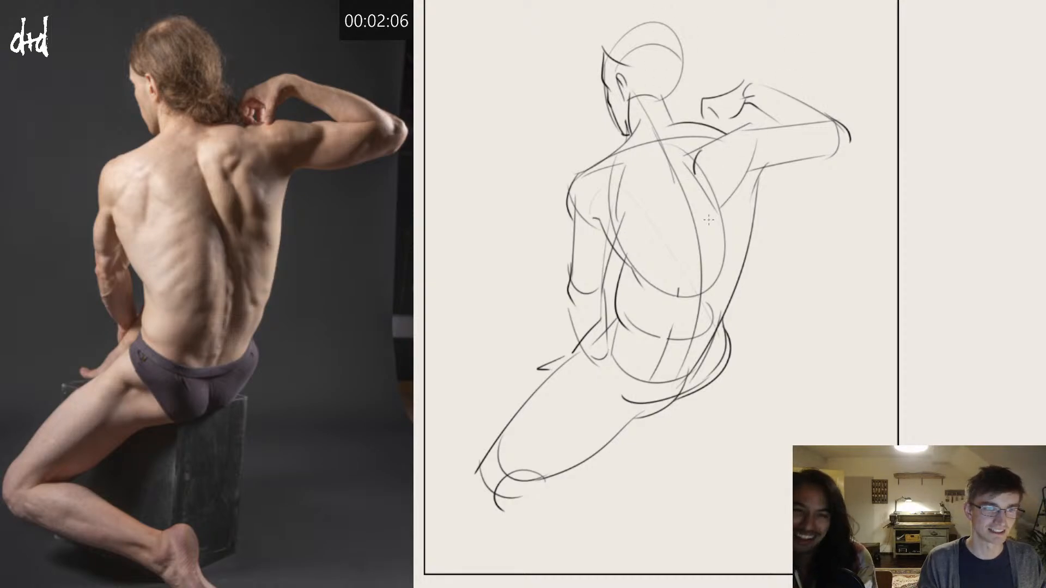
key(ctrl+z)
Step: Draw the inner contour of the raised shoulder blade down to the ribcage and reinforce the waist curve beside the lowered arm
drag(661, 146, 713, 231)
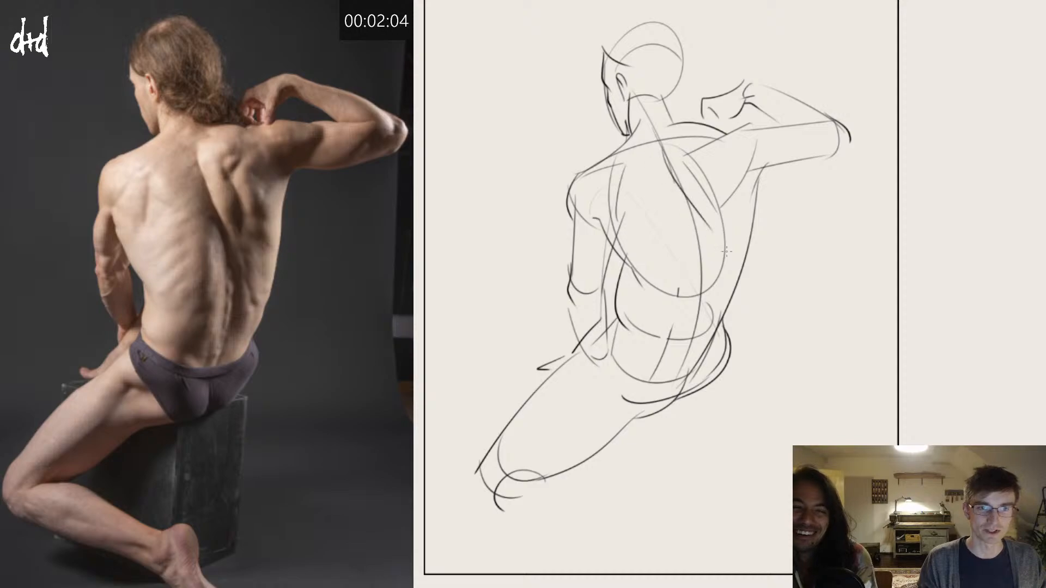
key(ctrl+z)
mouse_move(662, 152)
mouse_down()
mouse_move(709, 231)
mouse_move(723, 293)
mouse_up()
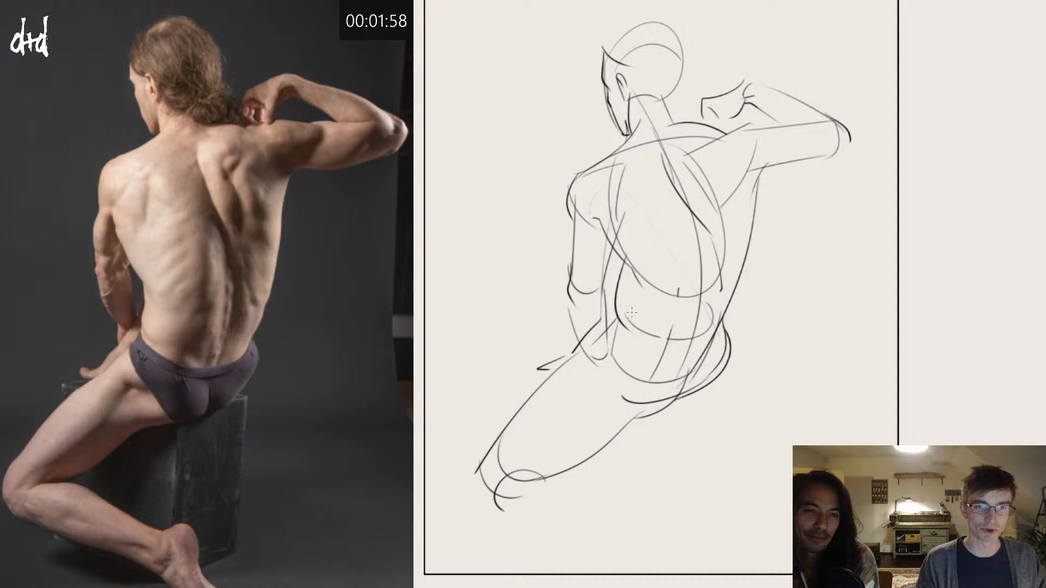
drag(624, 262, 627, 329)
key(ctrl+z)
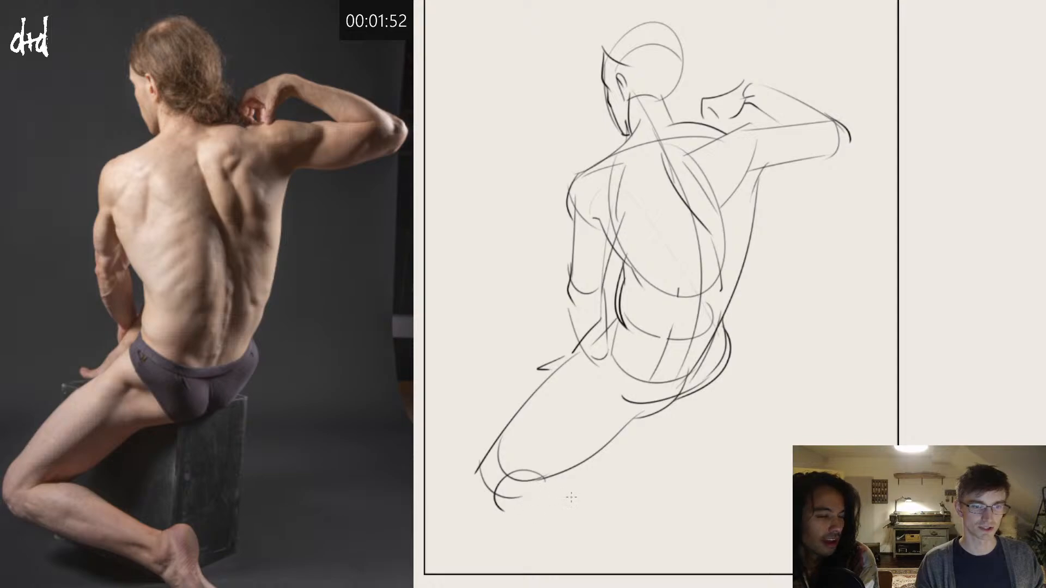
Step: Draw the folded-back lower leg from the knee to the ankle, ending in the heel and foot
drag(469, 474, 557, 532)
key(ctrl+z)
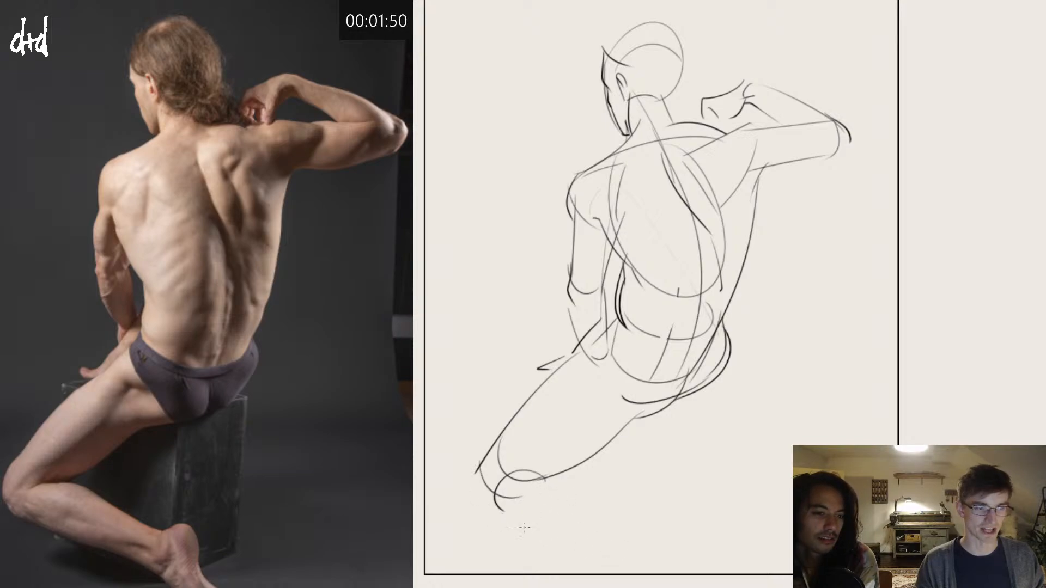
drag(467, 483, 643, 574)
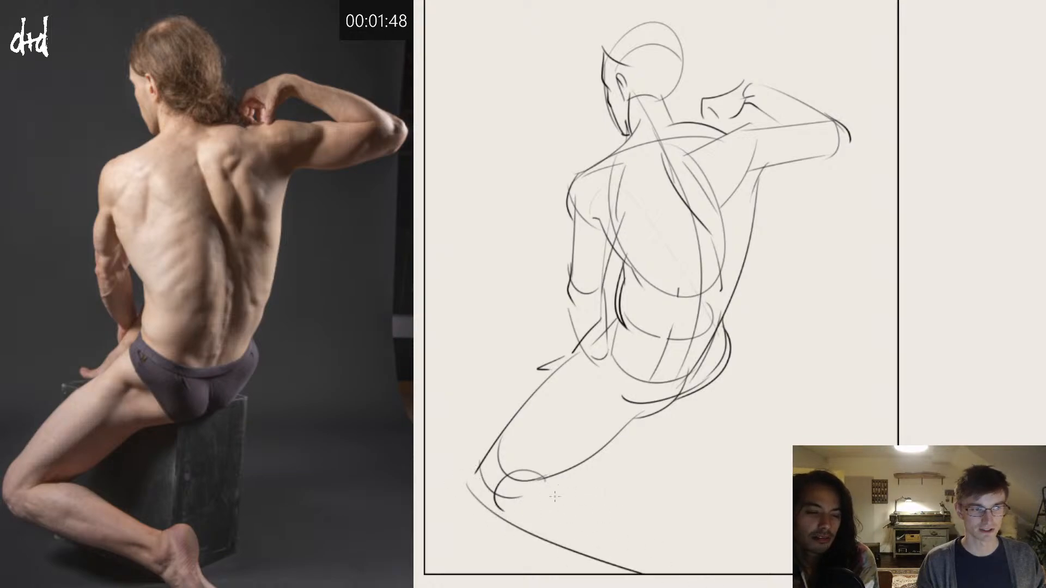
mouse_move(541, 484)
mouse_down()
mouse_move(666, 560)
mouse_move(650, 553)
mouse_move(666, 534)
mouse_move(677, 561)
mouse_move(666, 573)
mouse_up()
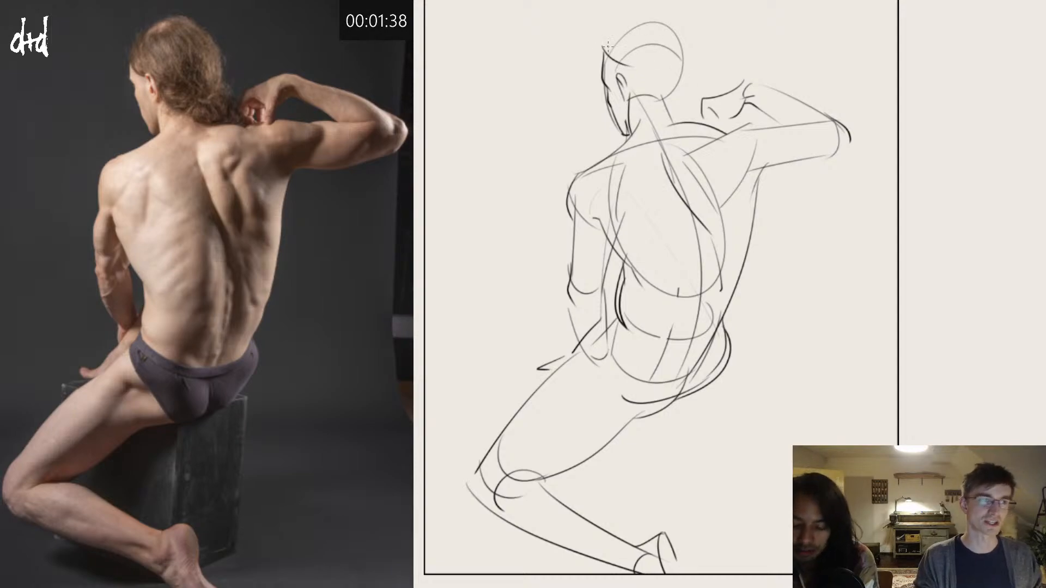
Step: Outline the hair over the skull, add the gathered bun behind the neck, and check the pose in a mirrored view
mouse_move(601, 53)
mouse_down()
mouse_move(654, 15)
mouse_move(692, 51)
mouse_up()
key(ctrl+z)
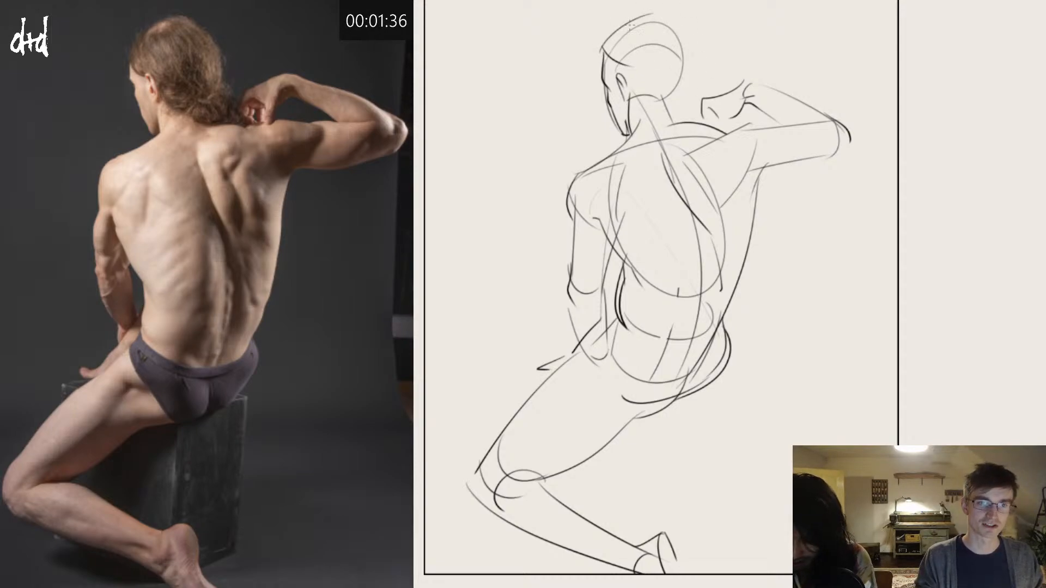
mouse_move(631, 25)
mouse_down()
mouse_move(684, 110)
mouse_move(672, 91)
mouse_move(694, 106)
mouse_move(673, 127)
mouse_move(666, 117)
mouse_move(689, 128)
mouse_move(660, 124)
mouse_up()
key(ctrl+z)
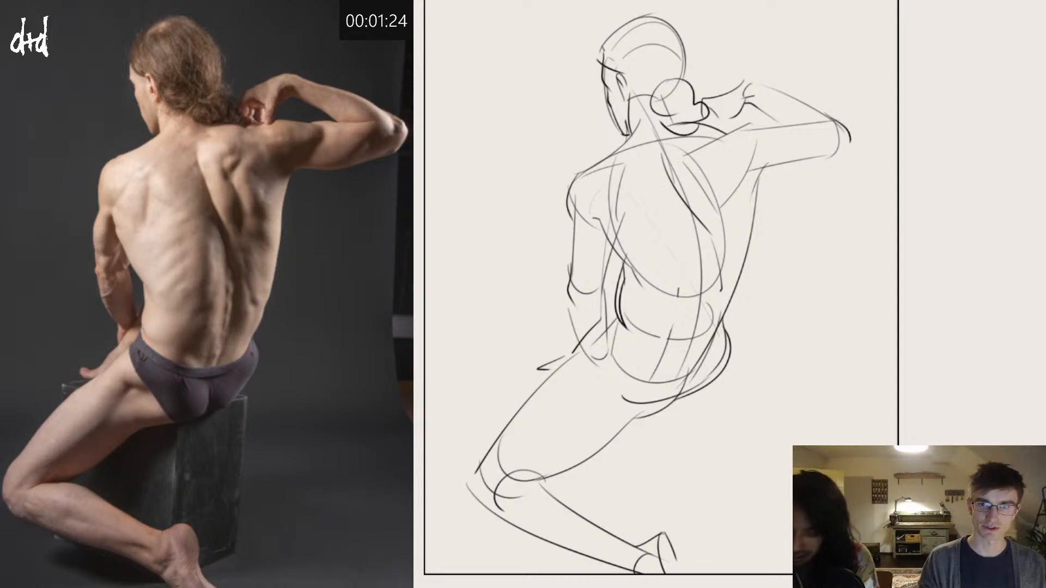
key(h)
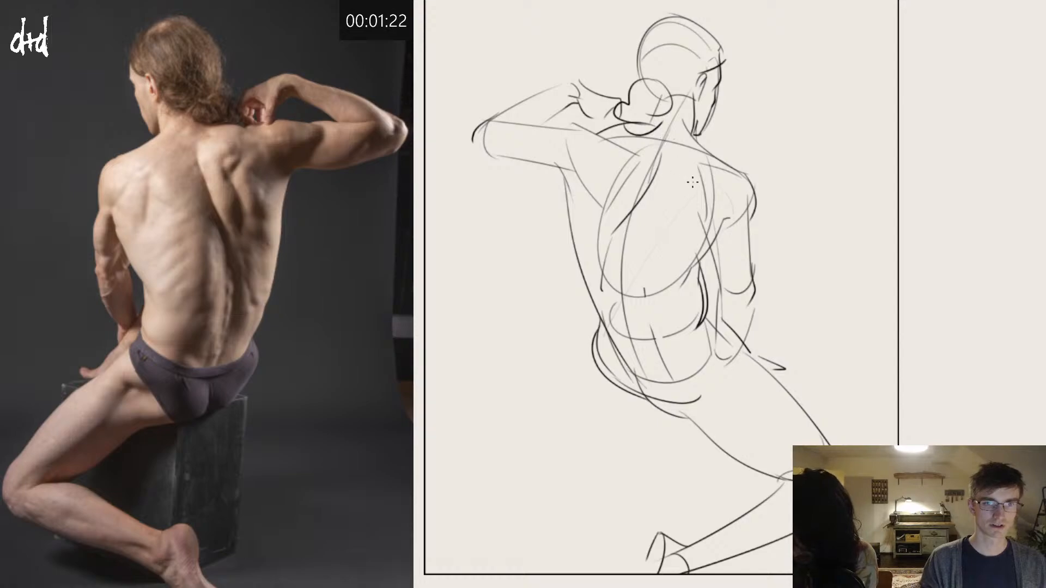
key(h)
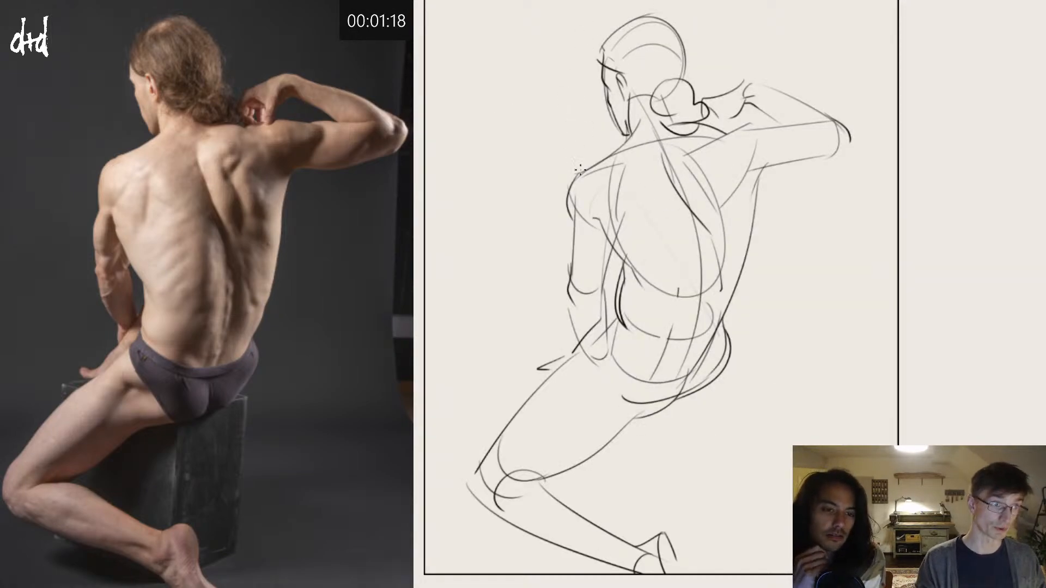
drag(572, 207, 573, 272)
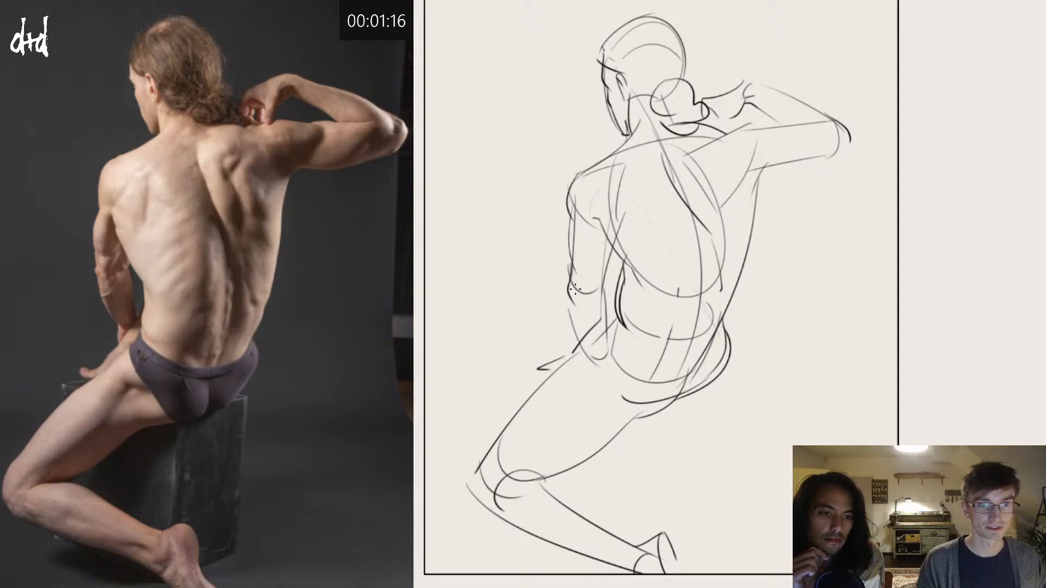
key(ctrl+z)
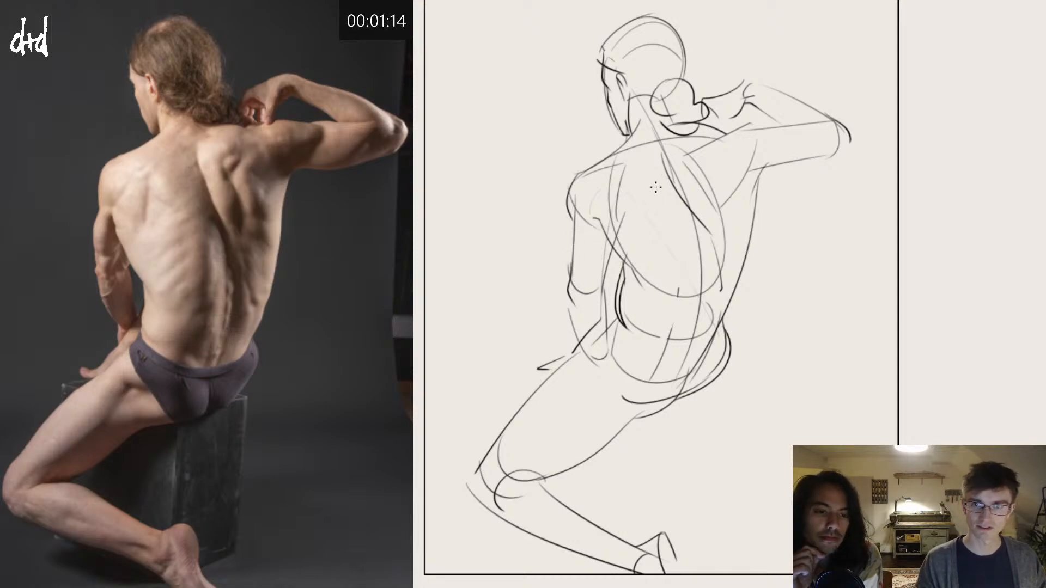
drag(606, 147, 678, 275)
key(ctrl+z)
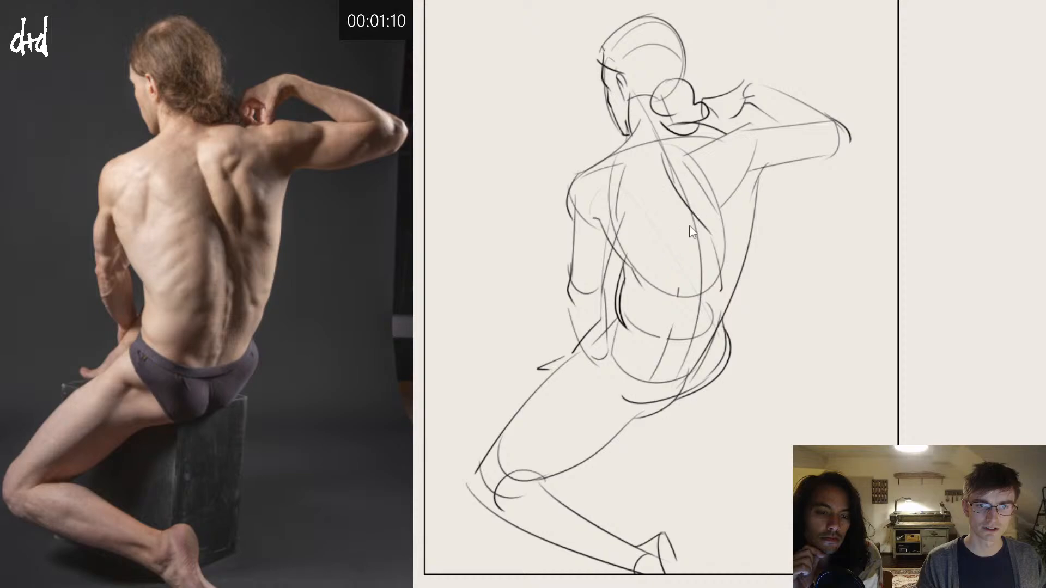
mouse_move(580, 166)
mouse_down()
mouse_move(587, 197)
mouse_move(629, 223)
mouse_up()
key(ctrl+z)
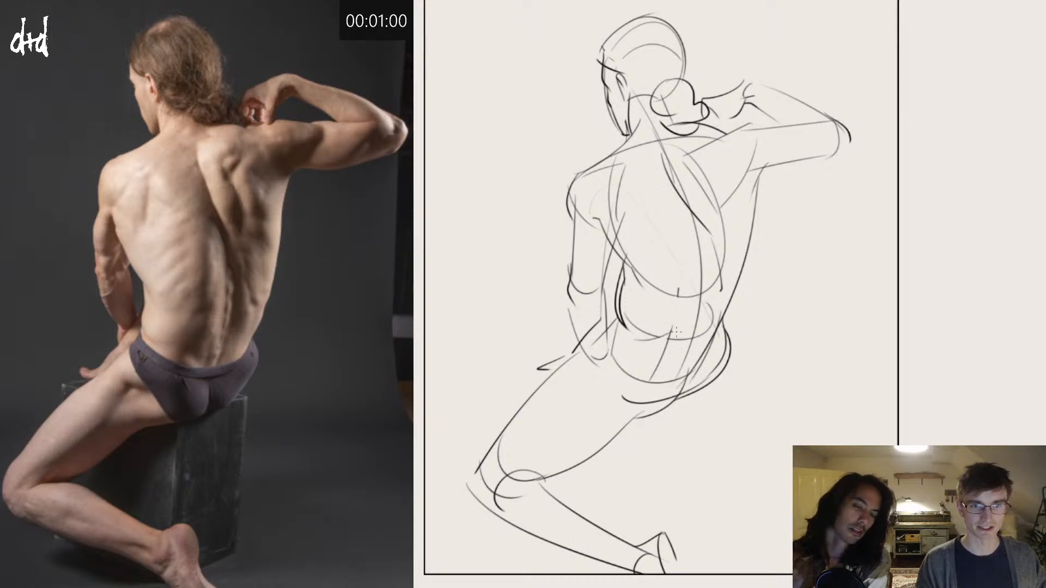
Step: Add the long muscle lines beside the spine in the lower back and round off the raised shoulder's muscle mass
drag(682, 322, 671, 333)
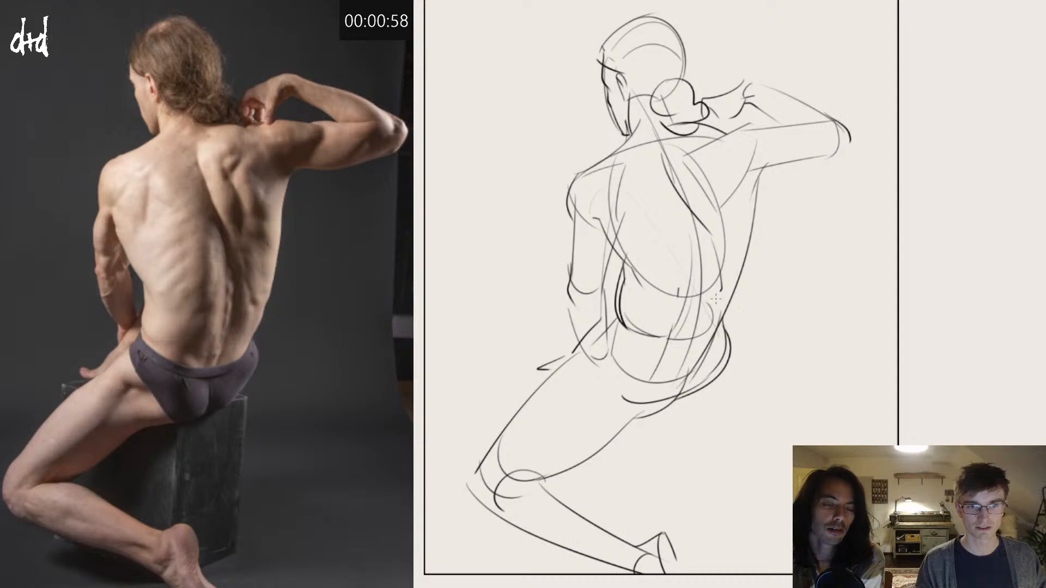
mouse_move(709, 250)
mouse_down()
mouse_move(711, 335)
mouse_move(728, 316)
mouse_up()
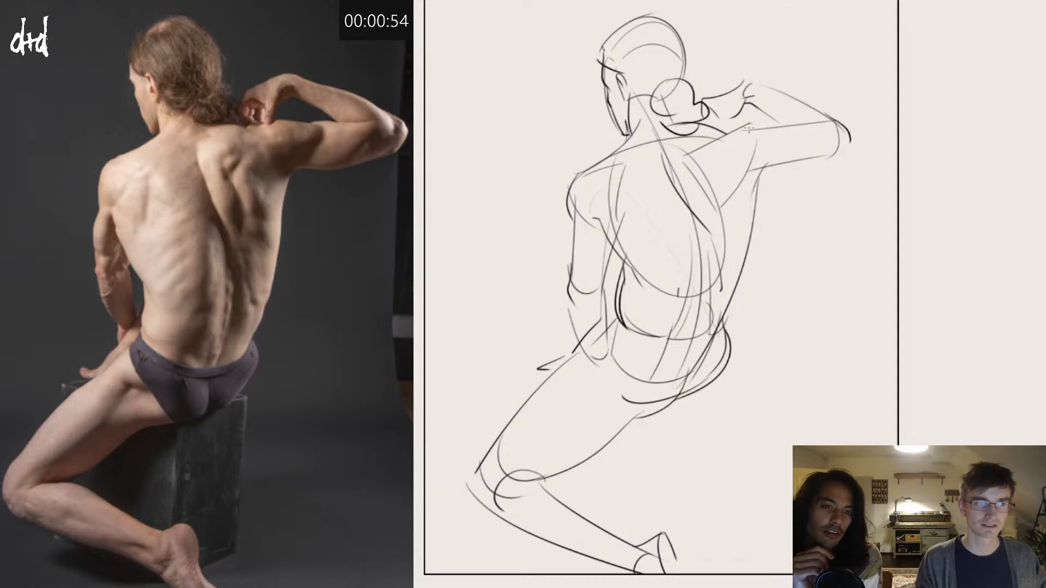
mouse_move(721, 131)
mouse_down()
mouse_move(784, 131)
mouse_move(721, 129)
mouse_move(772, 121)
mouse_move(793, 132)
mouse_move(741, 165)
mouse_move(755, 169)
mouse_move(771, 146)
mouse_move(702, 164)
mouse_move(721, 144)
mouse_up()
key(ctrl+z)
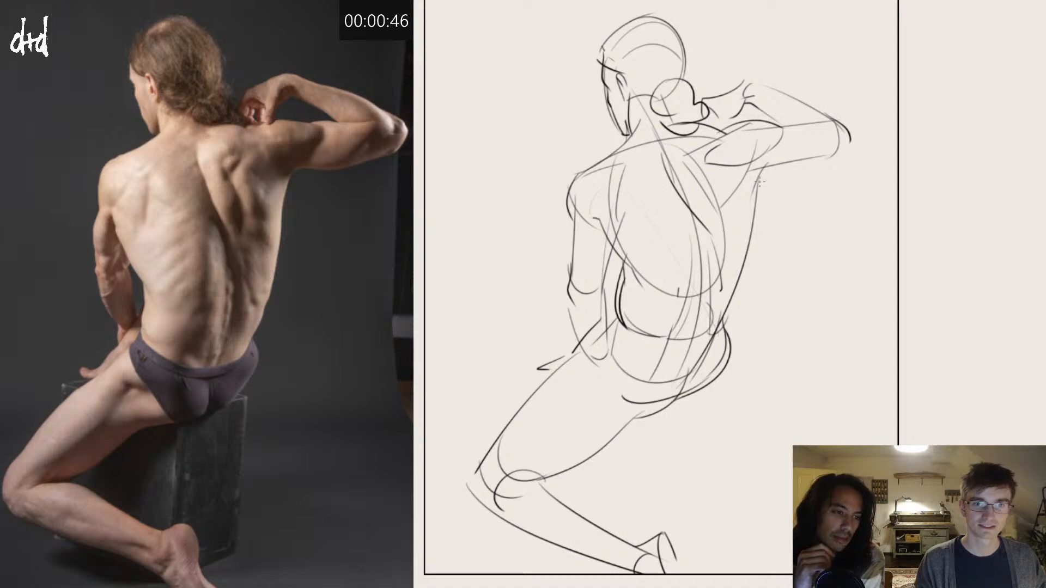
Step: Redraw the raised arm's outline from the armpit around a pointed elbow and back along the forearm to the wrist
mouse_move(760, 181)
mouse_down()
mouse_move(773, 165)
mouse_move(867, 127)
mouse_move(760, 85)
mouse_move(803, 118)
mouse_up()
key(ctrl+z)
key(ctrl+z)
key(ctrl+z)
key(ctrl+z)
key(ctrl+z)
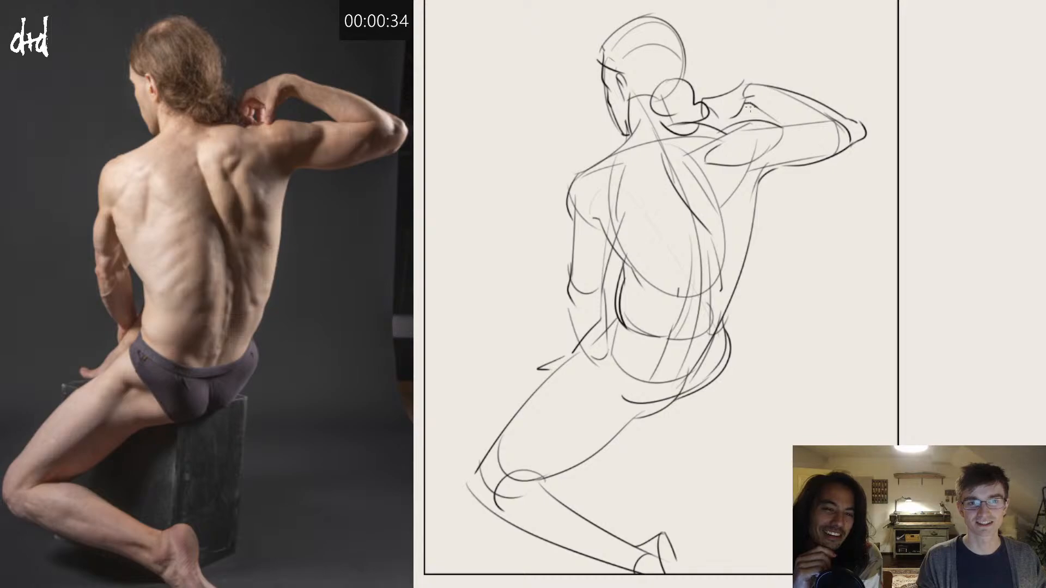
drag(746, 103, 793, 123)
key(ctrl+z)
key(ctrl+z)
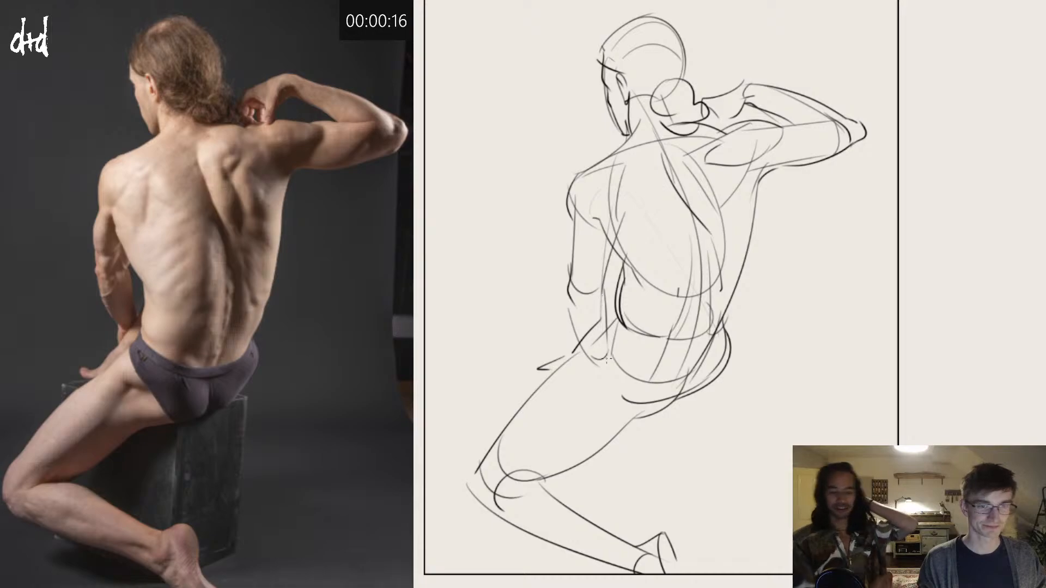
Step: Add the briefs' contours across the hip and seat, and run inner form lines along the thigh to the knee
mouse_move(581, 357)
mouse_down()
mouse_move(605, 374)
mouse_move(631, 368)
mouse_up()
mouse_move(609, 370)
mouse_down()
mouse_move(631, 372)
mouse_move(520, 482)
mouse_up()
mouse_move(675, 391)
mouse_down()
mouse_move(609, 416)
mouse_move(652, 408)
mouse_move(605, 423)
mouse_move(625, 419)
mouse_move(523, 480)
mouse_up()
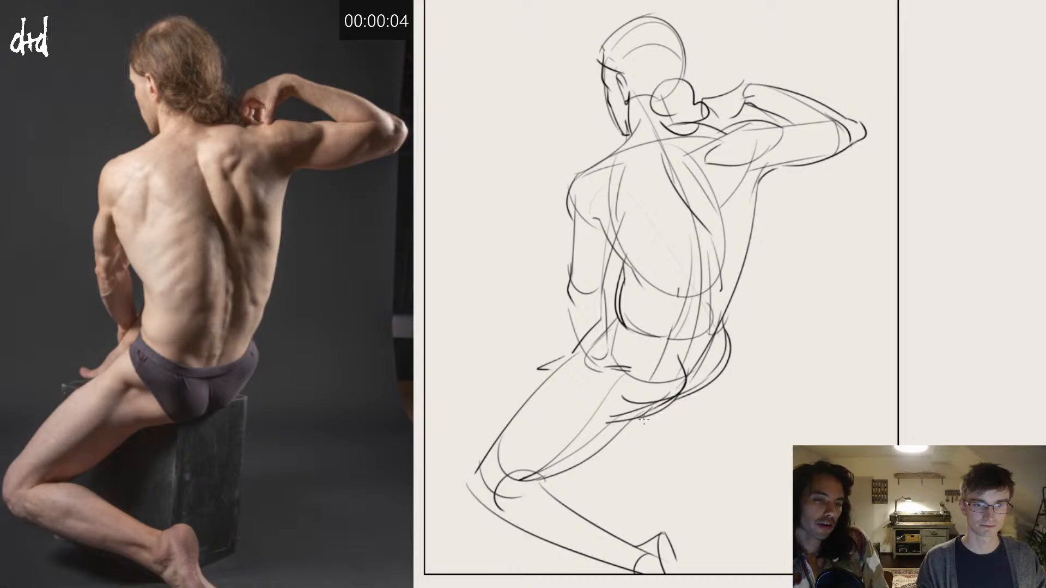
drag(688, 386, 604, 419)
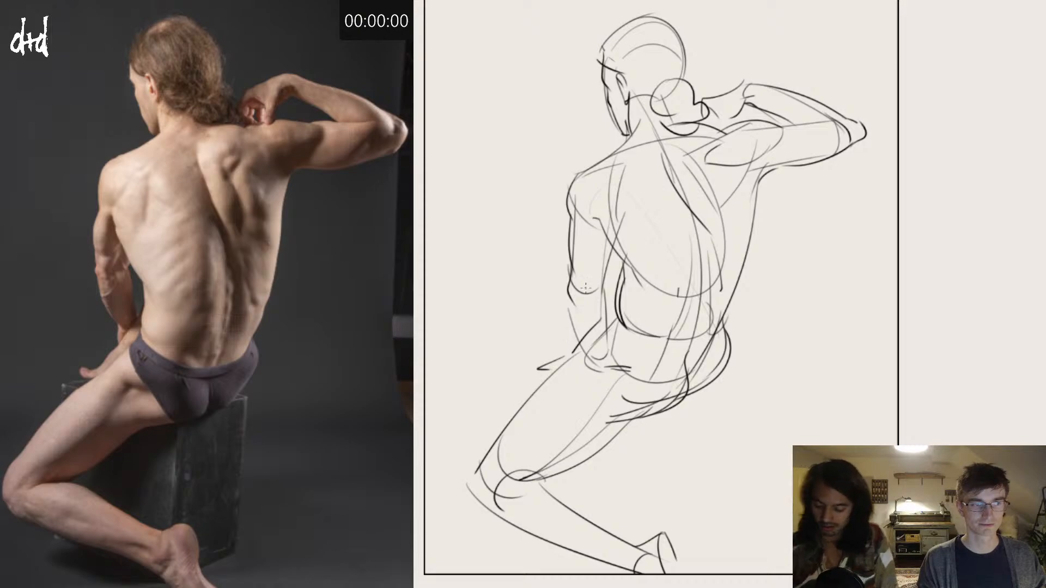
Step: Define the lowered upper arm's muscle contours from the shoulder and armpit down to the elbow
mouse_move(604, 237)
mouse_down()
mouse_move(576, 270)
mouse_move(587, 288)
mouse_up()
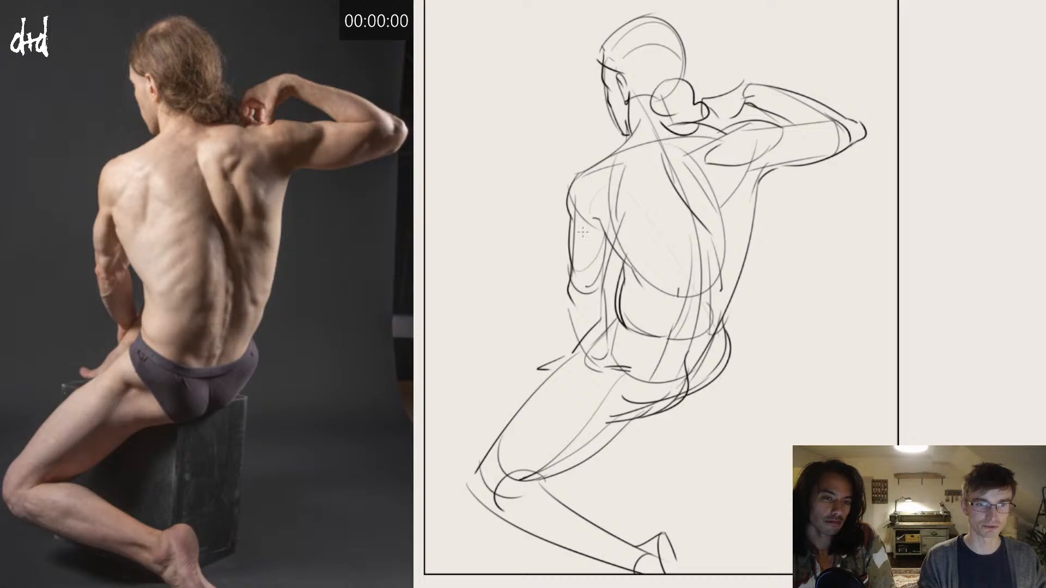
mouse_move(573, 215)
mouse_down()
mouse_move(578, 292)
mouse_move(600, 273)
mouse_up()
key(ctrl+z)
key(ctrl+z)
drag(605, 232, 567, 300)
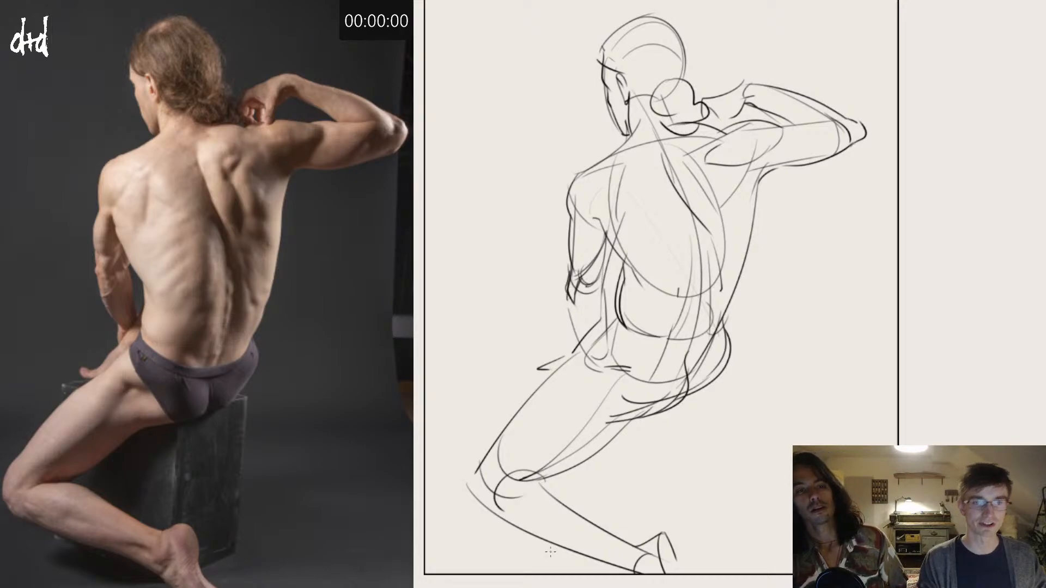
key(ctrl+z)
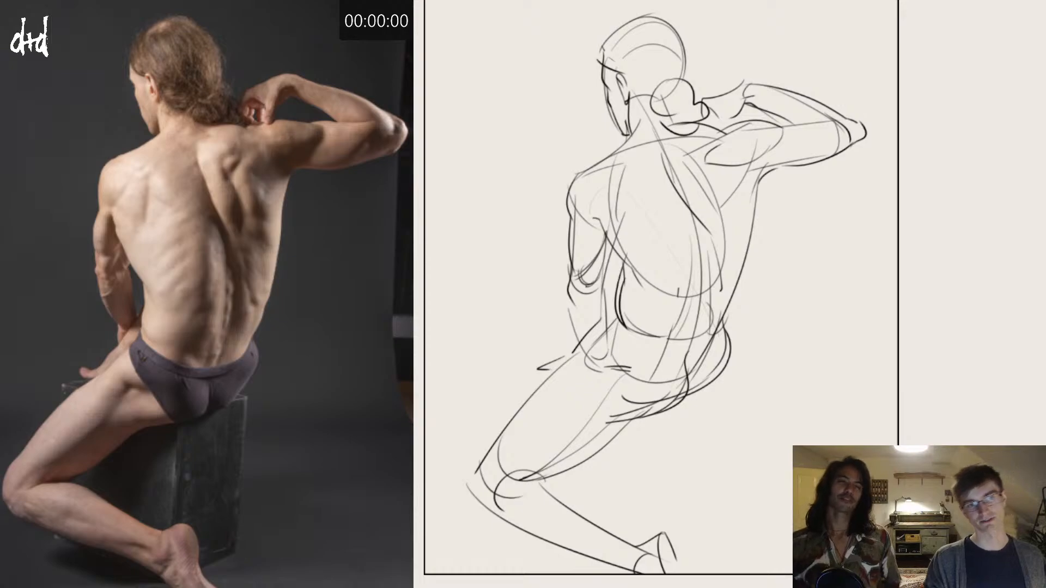
Step: Clear the finished sketch, switch to the discus-throw reference photo, and start a 15-minute timer
key(Delete)
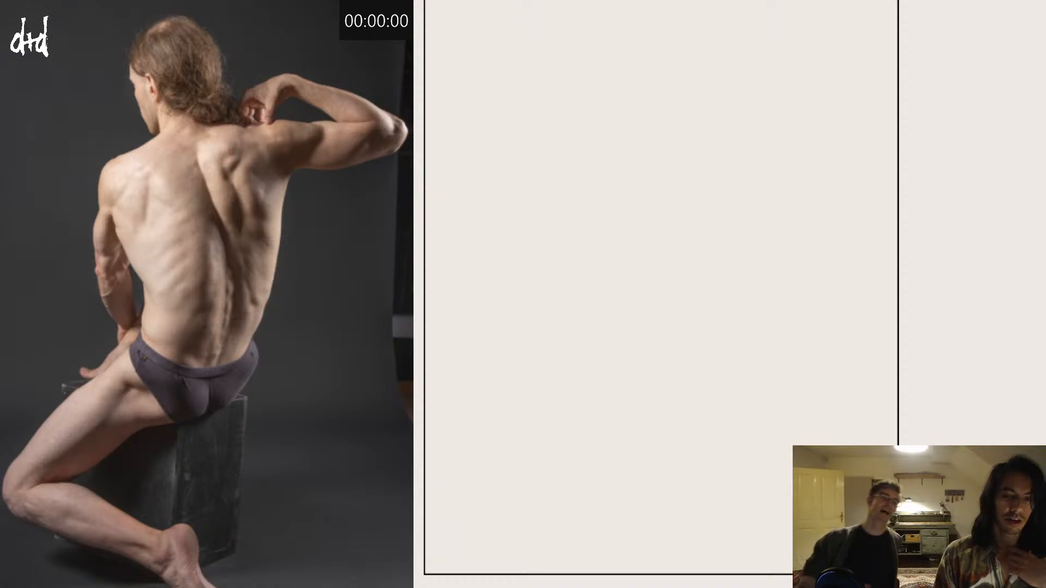
key(Right)
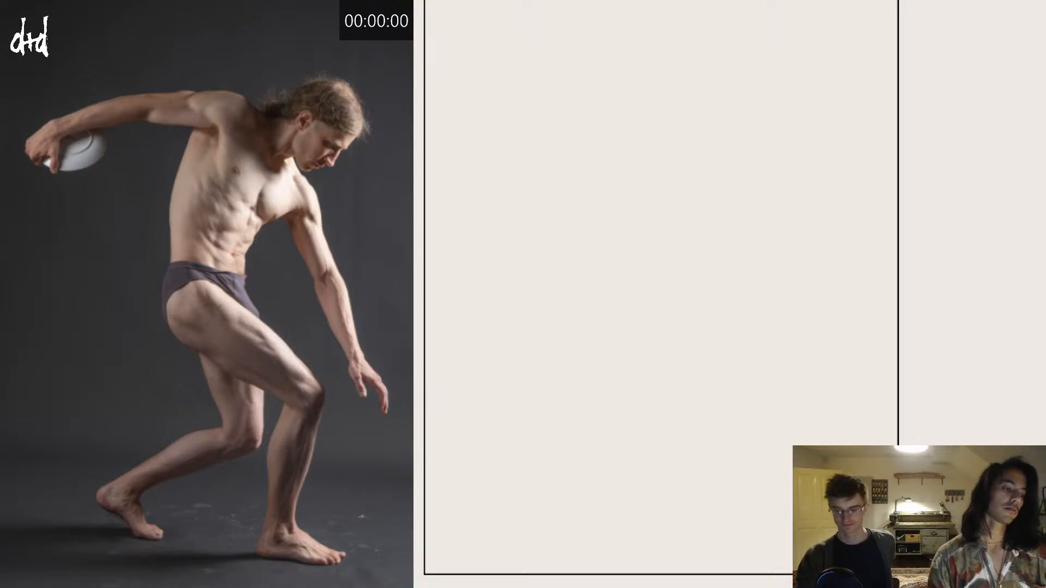
text(1500)
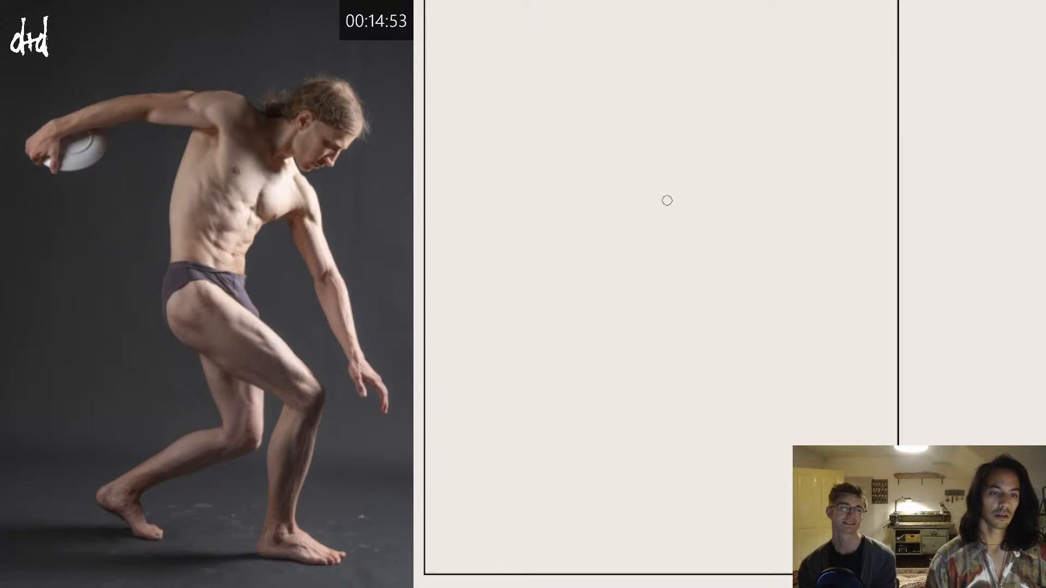
Step: Block in the leaning torso as a translucent grey mass tapering from the shoulders to the waist
mouse_move(646, 163)
mouse_down()
mouse_move(617, 240)
mouse_move(651, 182)
mouse_move(630, 251)
mouse_move(691, 200)
mouse_move(648, 240)
mouse_move(701, 206)
mouse_move(655, 169)
mouse_move(687, 199)
mouse_move(662, 160)
mouse_move(696, 199)
mouse_move(659, 149)
mouse_move(696, 188)
mouse_move(665, 154)
mouse_move(647, 166)
mouse_move(648, 154)
mouse_move(613, 239)
mouse_move(636, 162)
mouse_move(612, 240)
mouse_move(651, 252)
mouse_move(637, 261)
mouse_move(602, 254)
mouse_move(603, 281)
mouse_up()
key(ctrl+z)
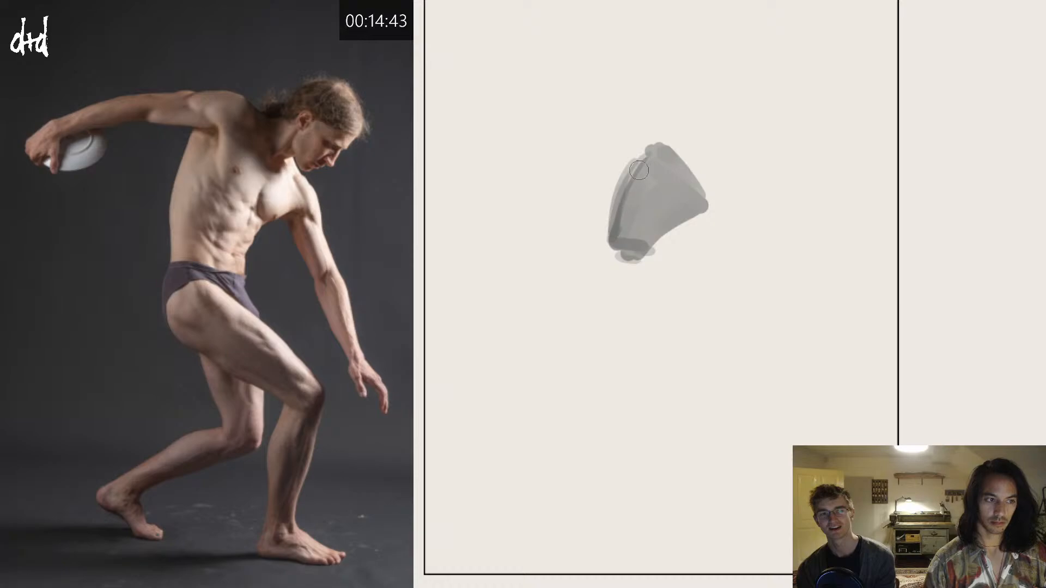
mouse_move(637, 149)
mouse_down()
mouse_move(611, 247)
mouse_move(607, 225)
mouse_move(613, 273)
mouse_move(642, 266)
mouse_move(606, 265)
mouse_move(643, 266)
mouse_move(655, 230)
mouse_move(675, 234)
mouse_move(663, 238)
mouse_move(711, 206)
mouse_up()
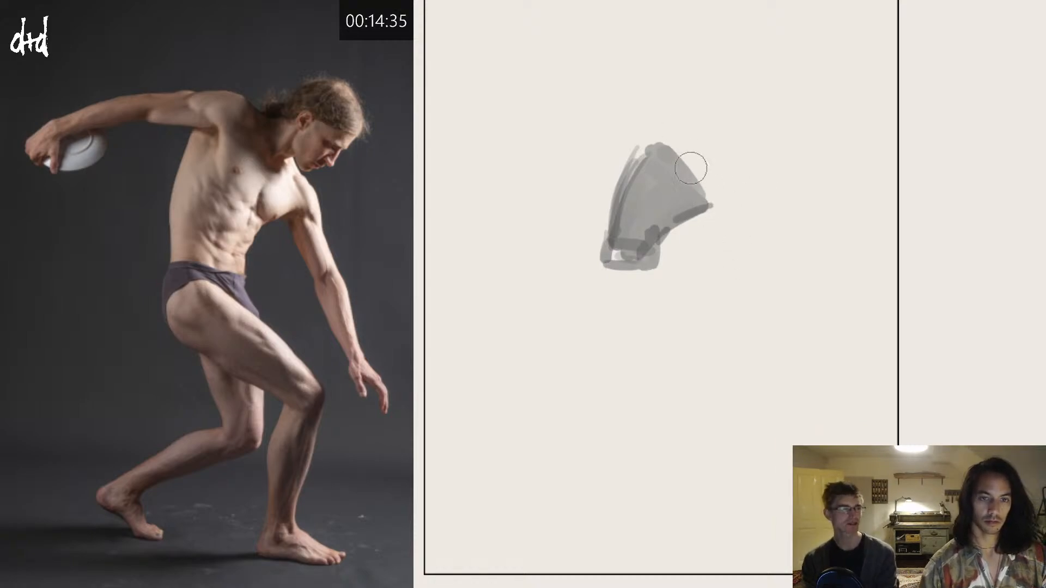
Step: Block in the reaching-down arm and the arm stretched back with broad grey strokes, and add a rounded pelvis below the waist
drag(693, 163, 761, 315)
key(ctrl+z)
drag(694, 166, 765, 322)
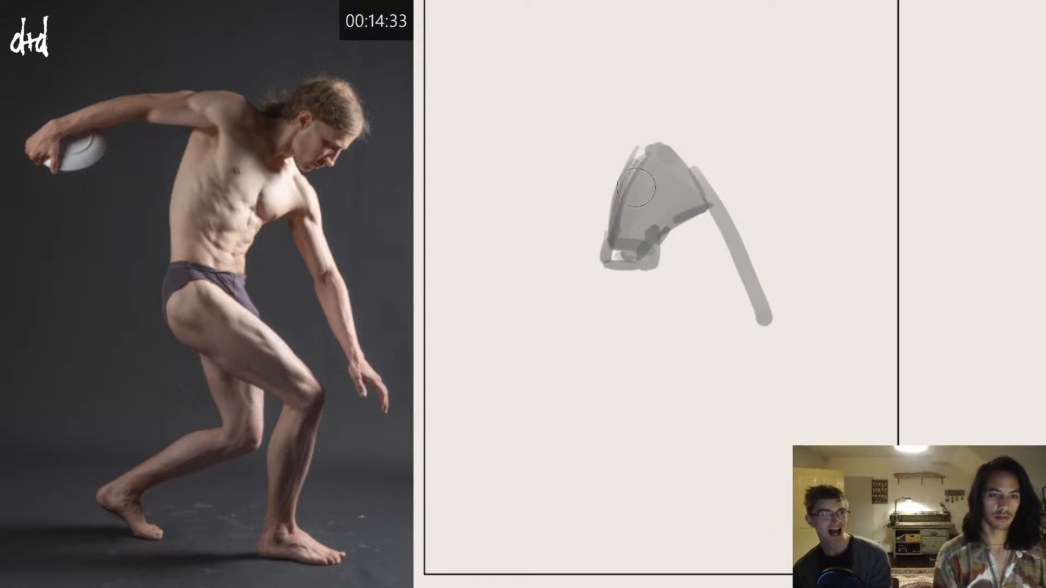
mouse_move(682, 164)
mouse_down()
mouse_move(638, 145)
mouse_move(487, 171)
mouse_up()
drag(656, 163, 776, 344)
key(ctrl+z)
drag(691, 169, 768, 327)
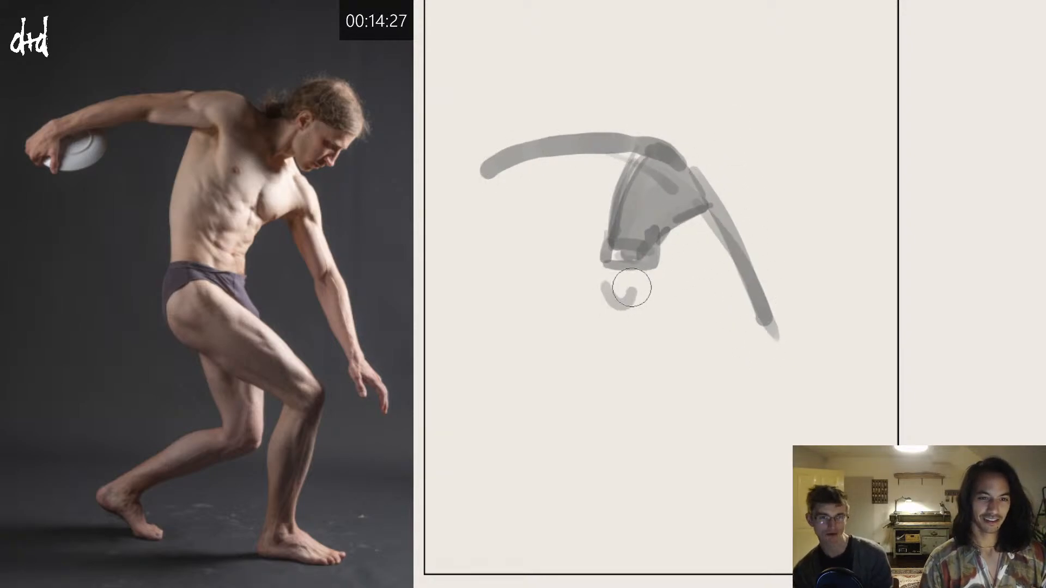
mouse_move(624, 258)
mouse_down()
mouse_move(650, 286)
mouse_move(625, 302)
mouse_move(610, 287)
mouse_move(618, 279)
mouse_move(632, 291)
mouse_move(614, 288)
mouse_move(729, 378)
mouse_up()
key(ctrl+z)
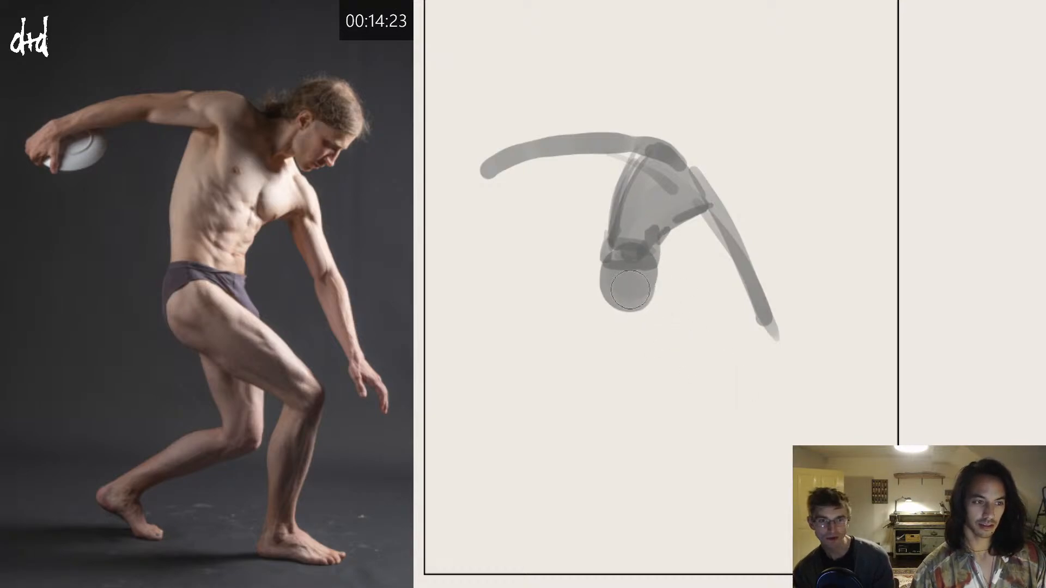
Step: Block in the forward leg with broad translucent grey strokes, angling the thigh down to the knee and the shin down to the ankle
mouse_move(619, 285)
mouse_down()
mouse_move(720, 358)
mouse_move(682, 300)
mouse_move(739, 355)
mouse_up()
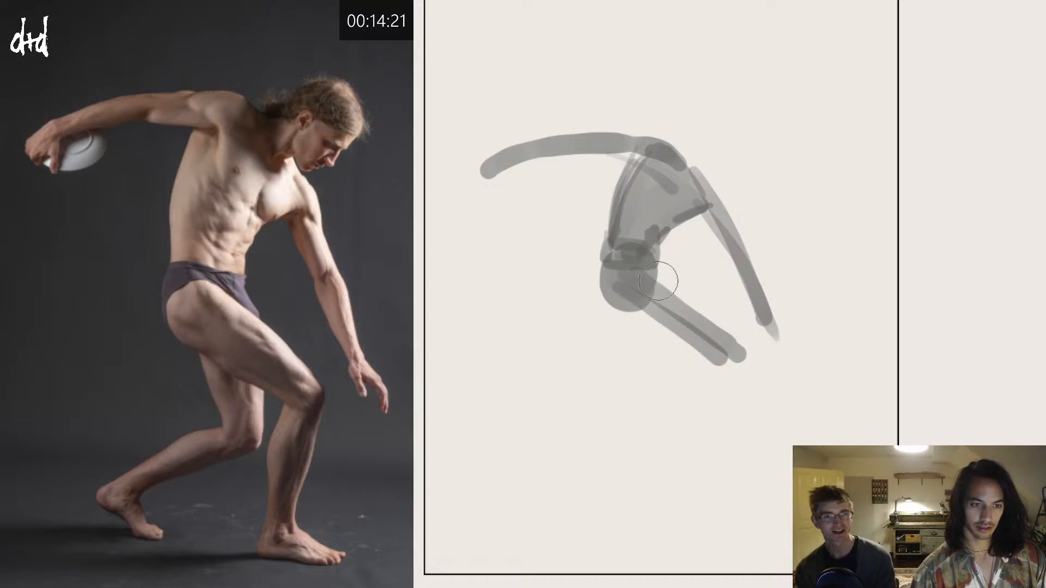
mouse_move(663, 278)
mouse_down()
mouse_move(737, 340)
mouse_move(710, 464)
mouse_up()
key(ctrl+z)
drag(728, 376, 703, 480)
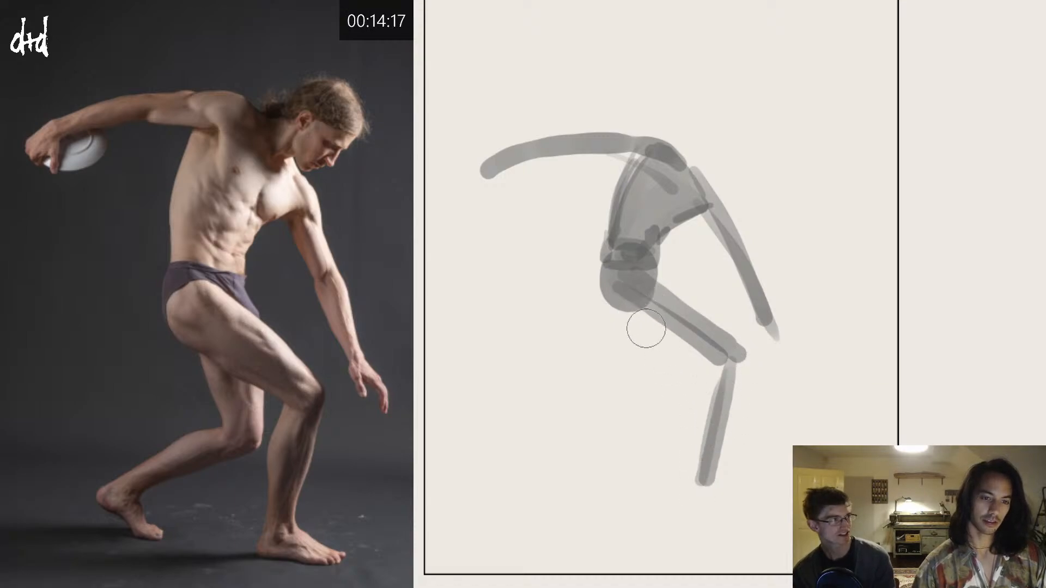
Step: Block in the rear leg's thigh, backward-stretched shin and foot with grey strokes, and add the front foot flat on the ground
drag(646, 297, 669, 377)
key(ctrl+z)
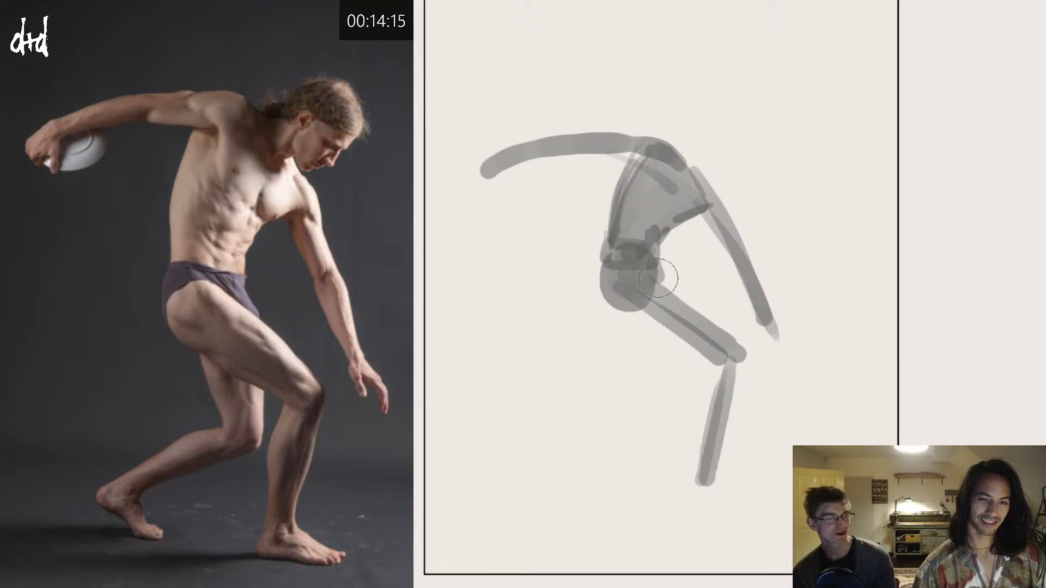
mouse_move(656, 301)
mouse_down()
mouse_move(672, 377)
mouse_move(646, 299)
mouse_move(662, 368)
mouse_move(633, 300)
mouse_move(656, 372)
mouse_move(641, 338)
mouse_move(650, 377)
mouse_move(575, 428)
mouse_up()
key(ctrl+z)
key(ctrl+z)
mouse_move(666, 383)
mouse_down()
mouse_move(582, 422)
mouse_move(596, 403)
mouse_up()
drag(544, 432, 592, 461)
key(ctrl+z)
key(ctrl+z)
key(ctrl+z)
drag(701, 491, 775, 495)
key(ctrl+z)
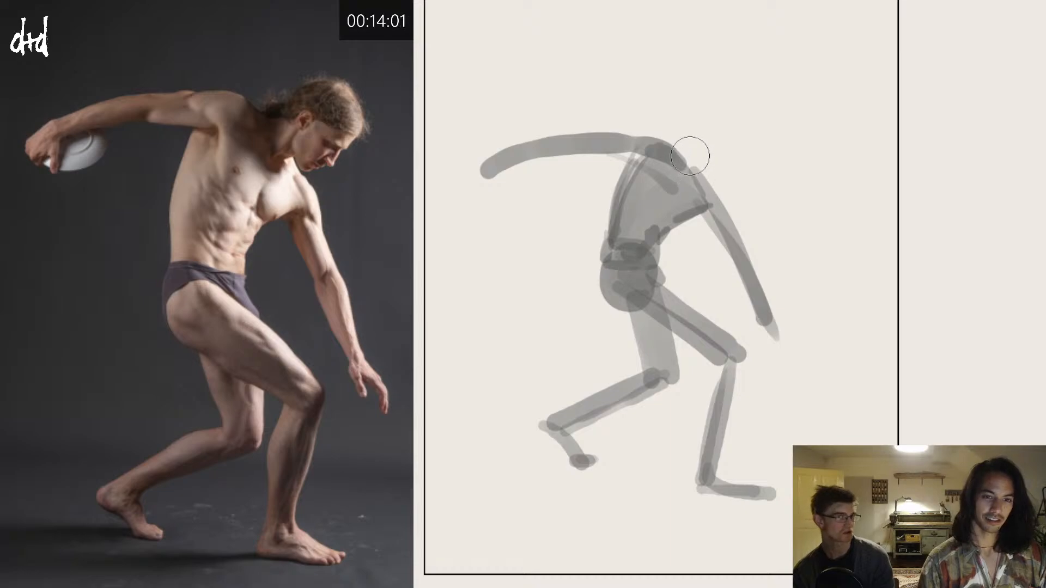
Step: Block in the neck and downward-tilted head, and reinforce the underside of the stretched-back arm with a smaller brush
mouse_move(691, 158)
mouse_down()
mouse_move(700, 136)
mouse_move(747, 138)
mouse_move(763, 159)
mouse_up()
key([)
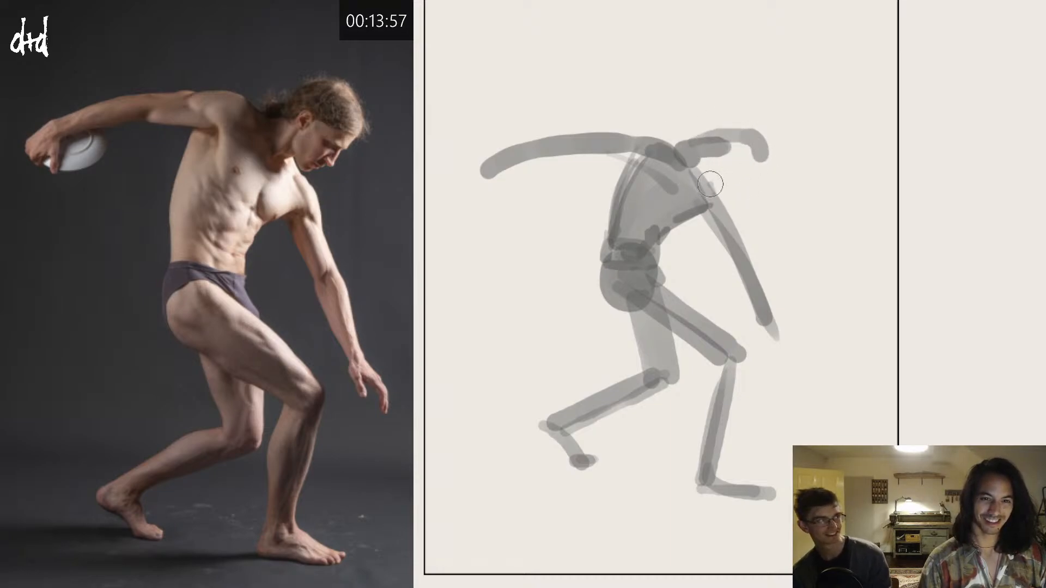
mouse_move(710, 183)
mouse_down()
mouse_move(717, 202)
mouse_move(762, 170)
mouse_move(750, 182)
mouse_move(755, 174)
mouse_move(700, 147)
mouse_move(677, 197)
mouse_move(664, 170)
mouse_up()
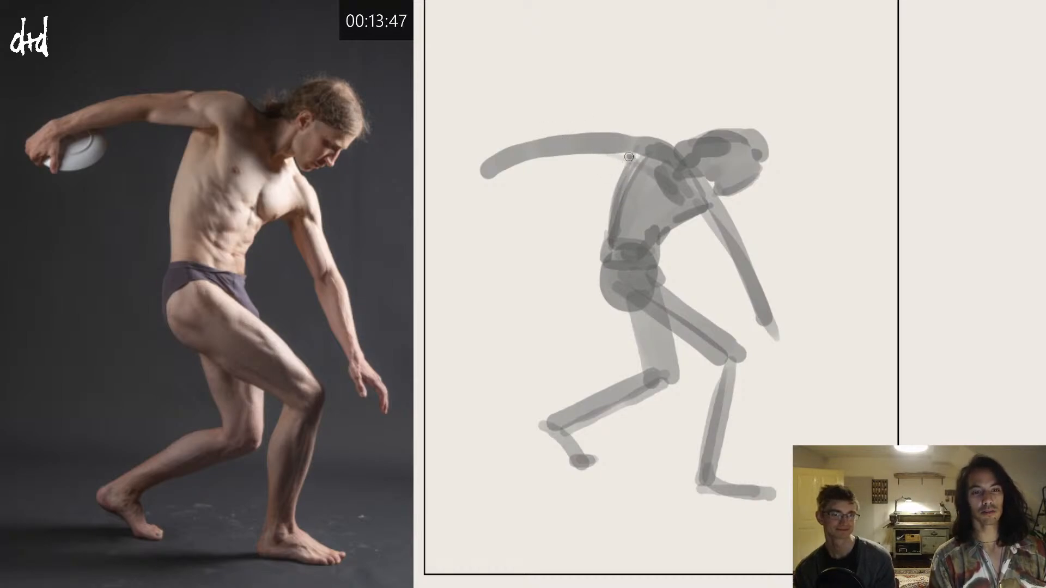
mouse_move(629, 156)
mouse_down()
mouse_move(582, 152)
mouse_move(643, 161)
mouse_move(544, 158)
mouse_move(649, 170)
mouse_move(559, 156)
mouse_move(539, 165)
mouse_move(576, 149)
mouse_move(552, 152)
mouse_up()
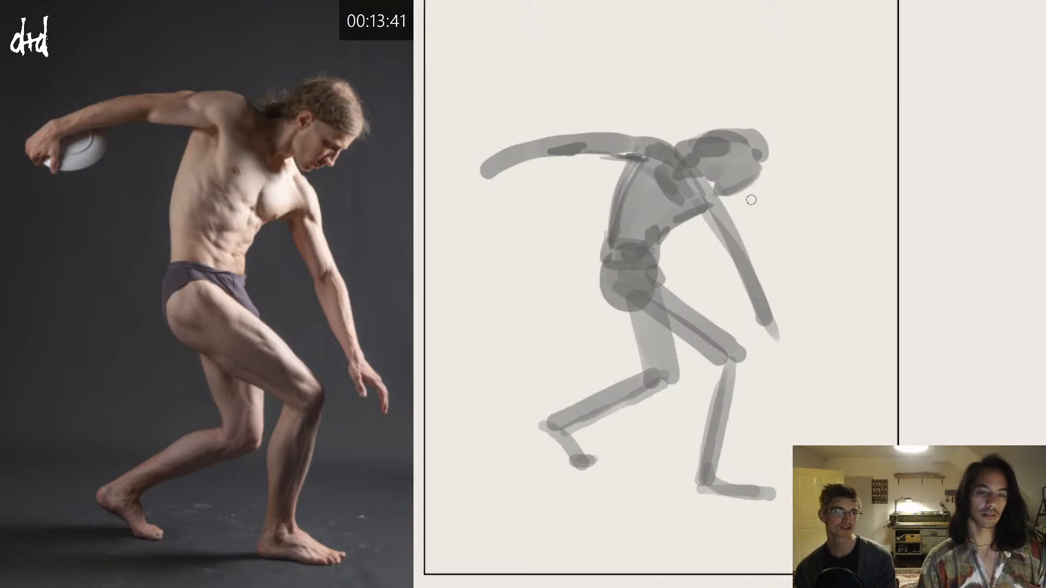
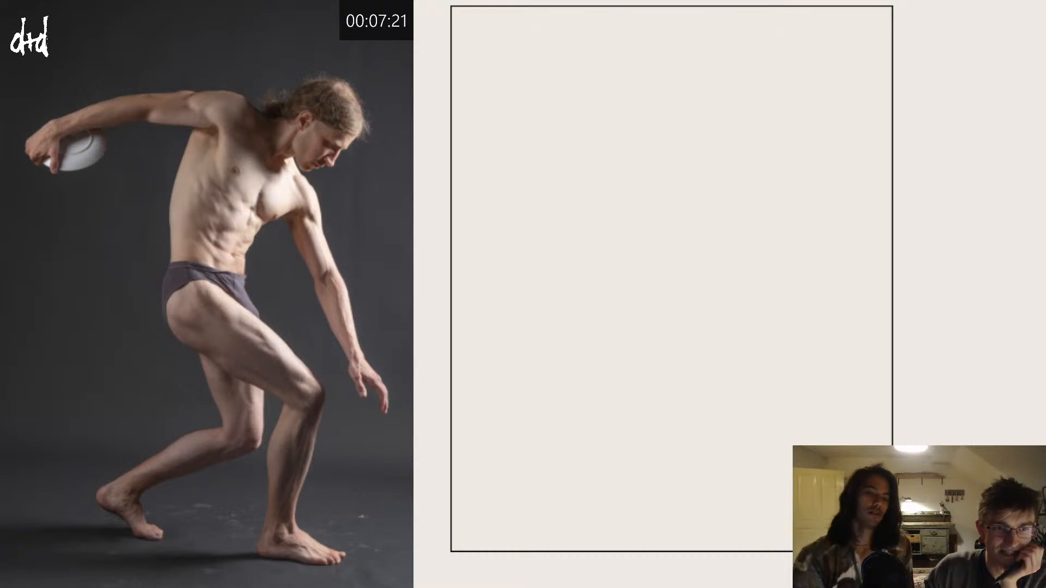
Step: Advance to the next reference photo, the spear-holding figure, and get the Brush tool ready for a new sketch
key(Right)
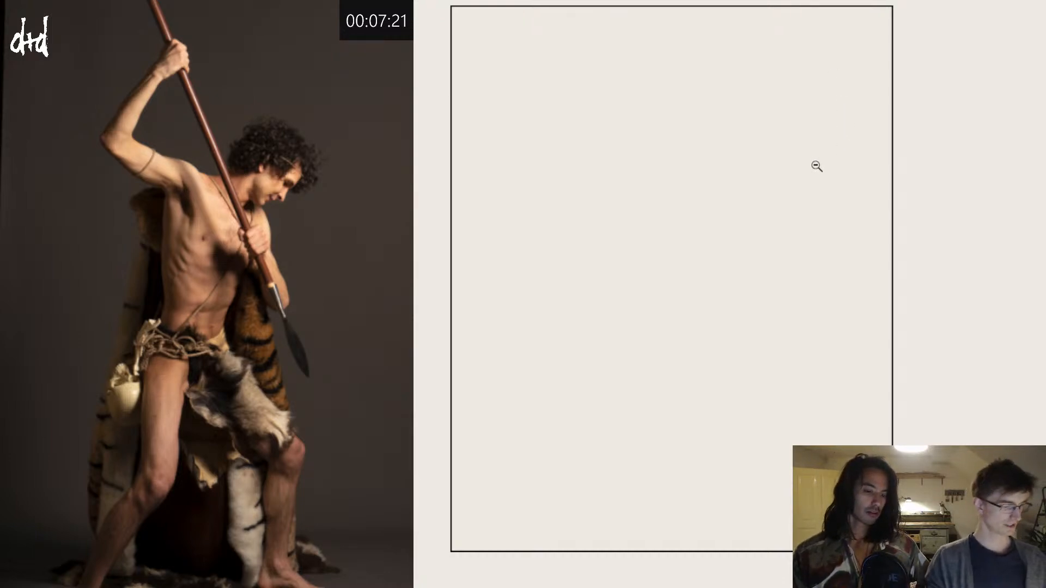
key(b)
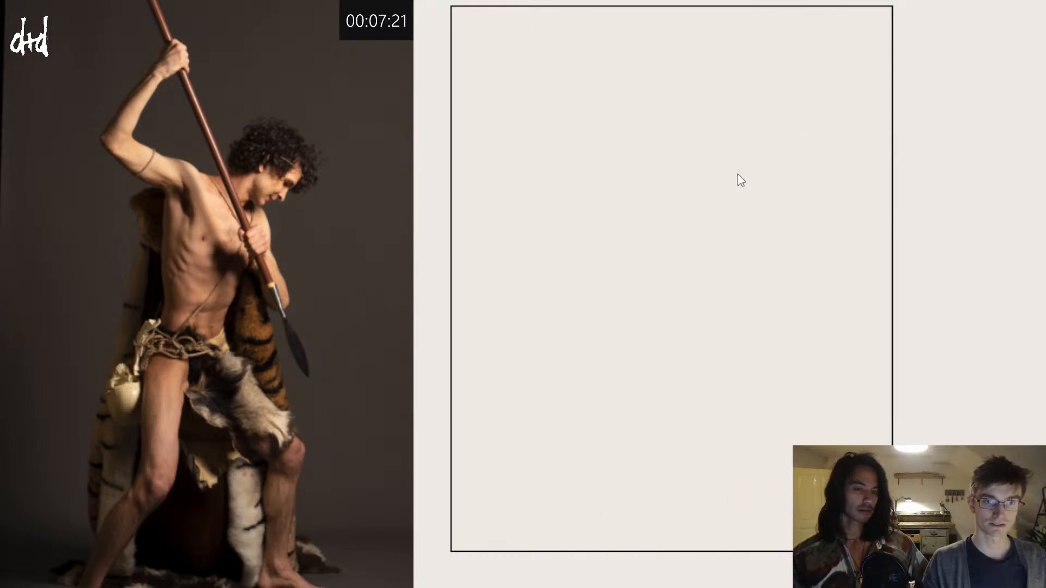
drag(546, 188, 665, 136)
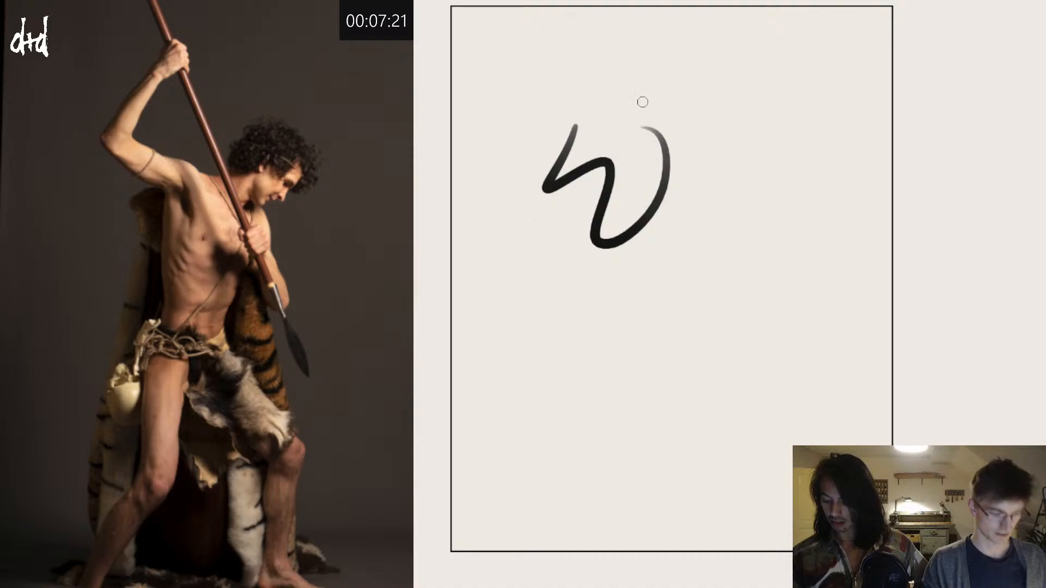
key(ctrl+z)
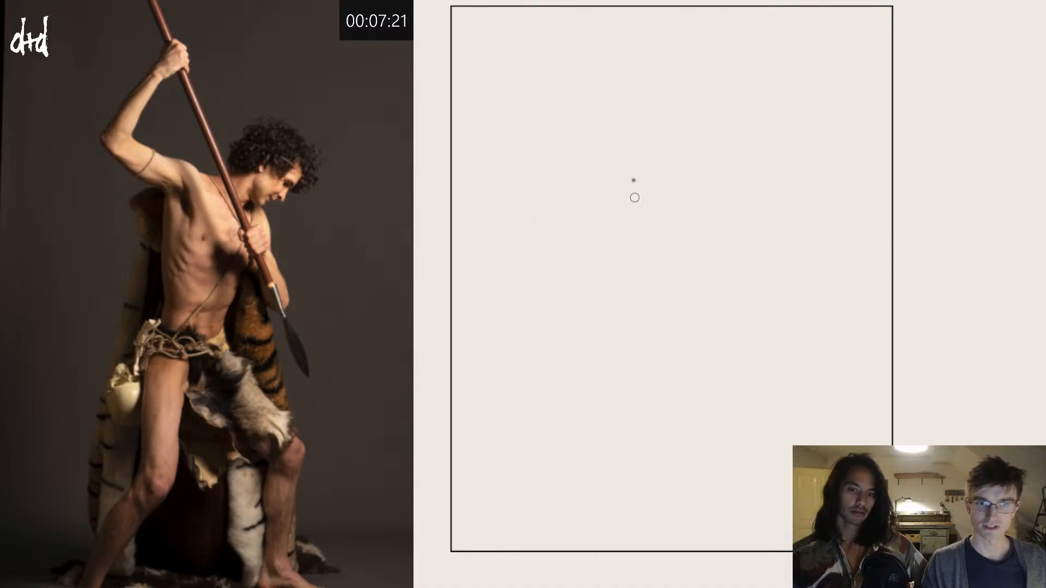
drag(633, 182, 700, 212)
key(ctrl+z)
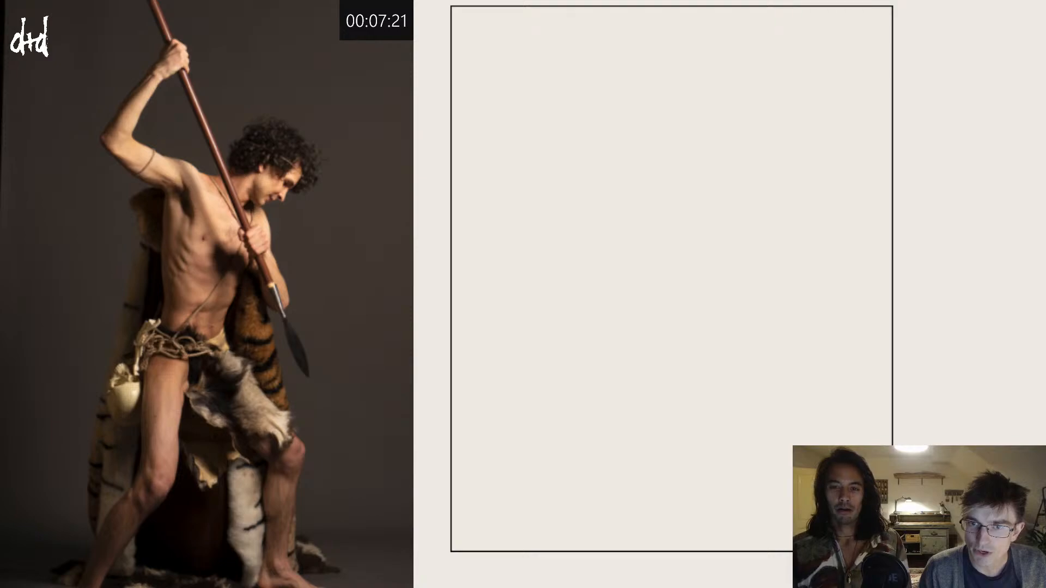
mouse_move(785, 242)
mouse_down()
mouse_move(787, 313)
mouse_move(812, 337)
mouse_up()
key(ctrl+z)
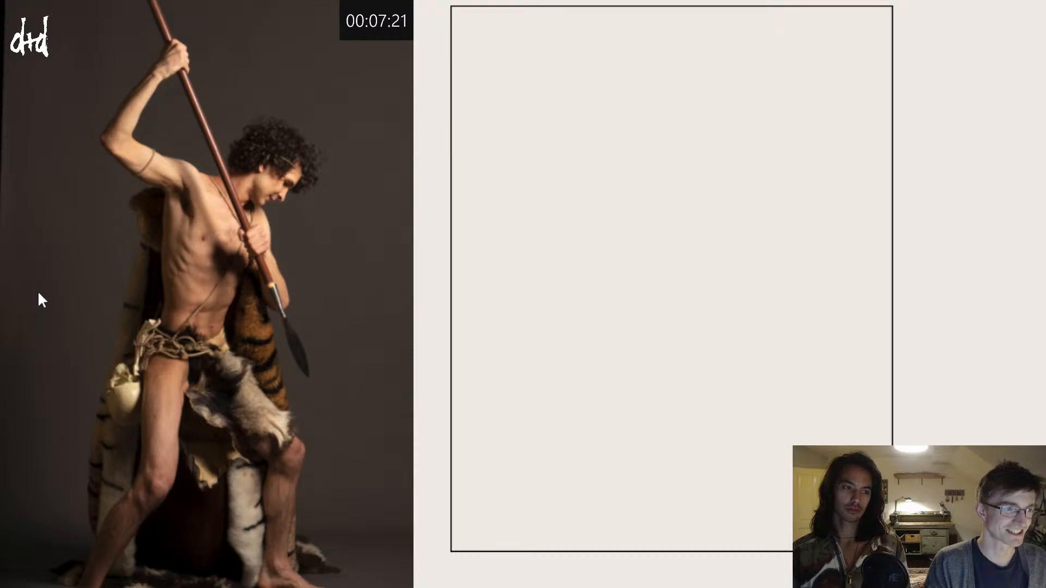
mouse_move(661, 170)
mouse_down()
mouse_move(661, 198)
mouse_move(711, 197)
mouse_up()
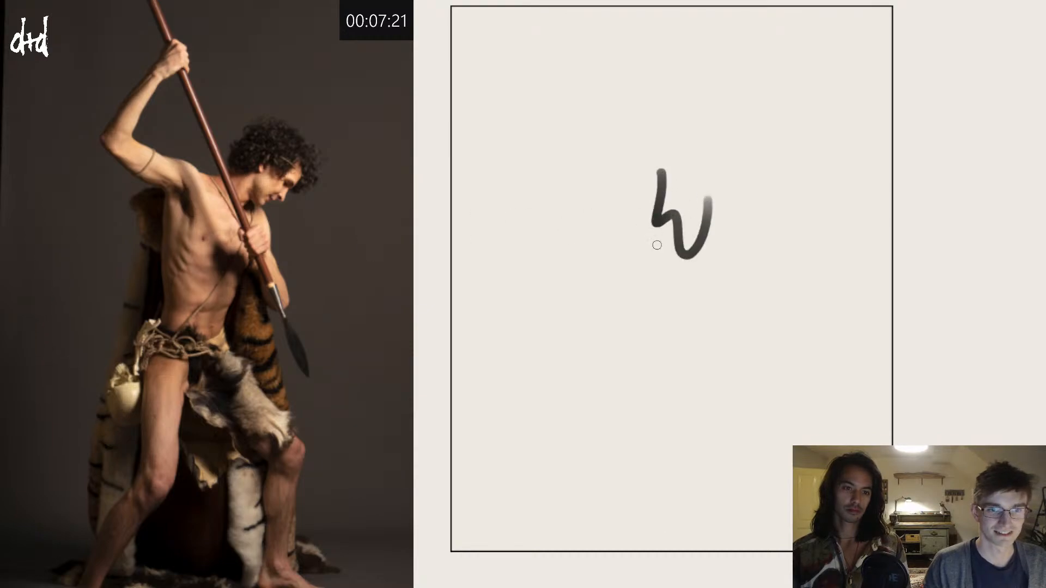
key(ctrl+z)
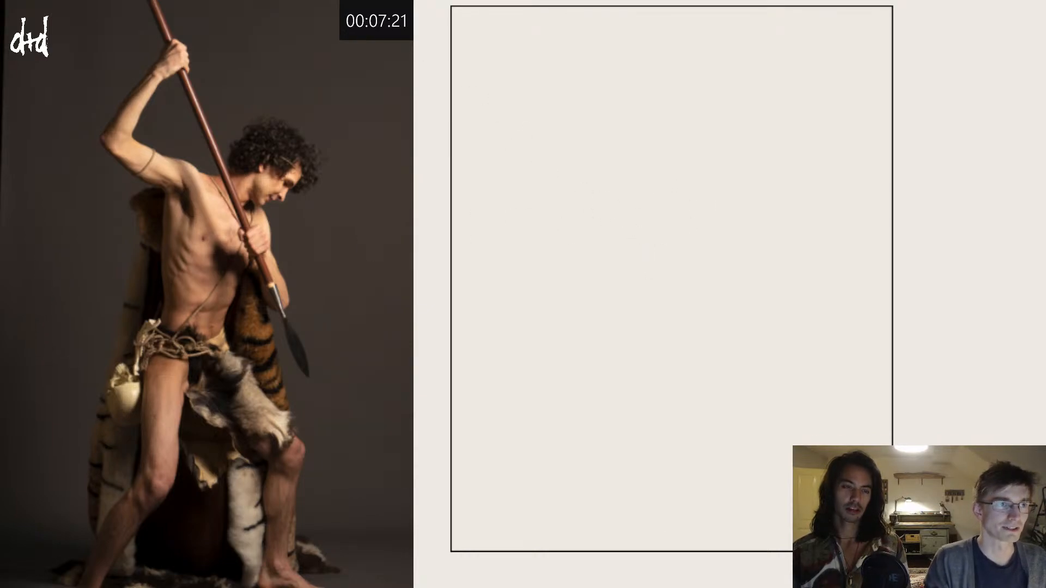
mouse_move(582, 136)
mouse_down()
mouse_move(661, 236)
mouse_move(594, 254)
mouse_up()
key(ctrl+z)
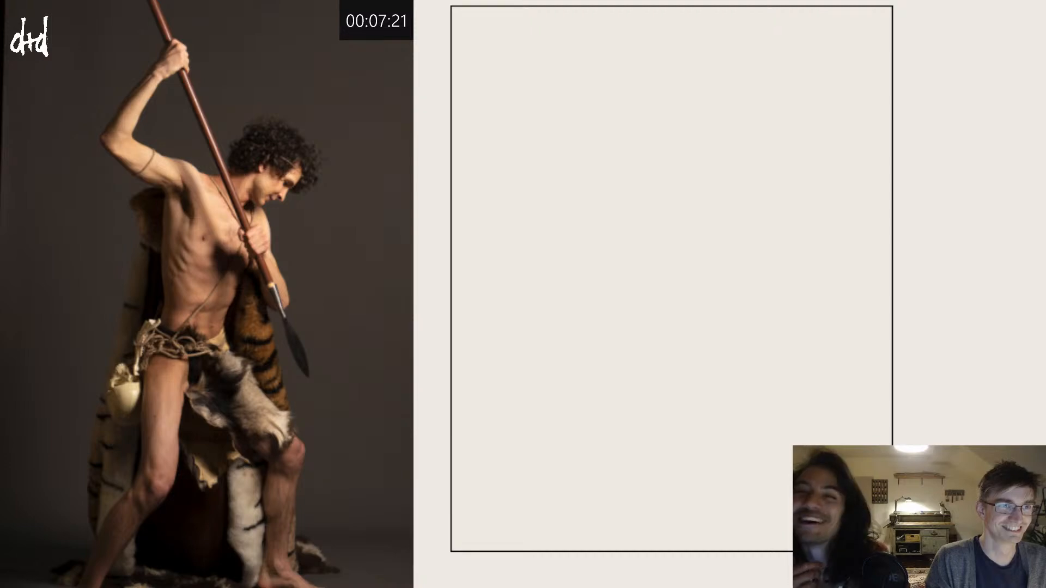
mouse_move(603, 178)
mouse_down()
mouse_move(656, 145)
mouse_move(613, 175)
mouse_up()
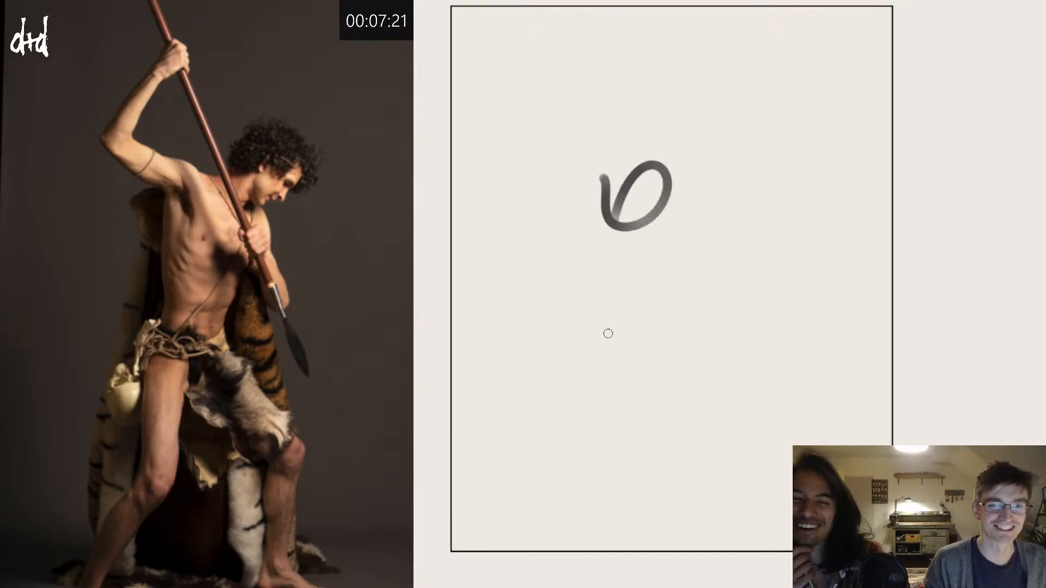
key(ctrl+z)
mouse_move(570, 260)
mouse_down()
mouse_move(675, 206)
mouse_move(752, 289)
mouse_move(692, 252)
mouse_up()
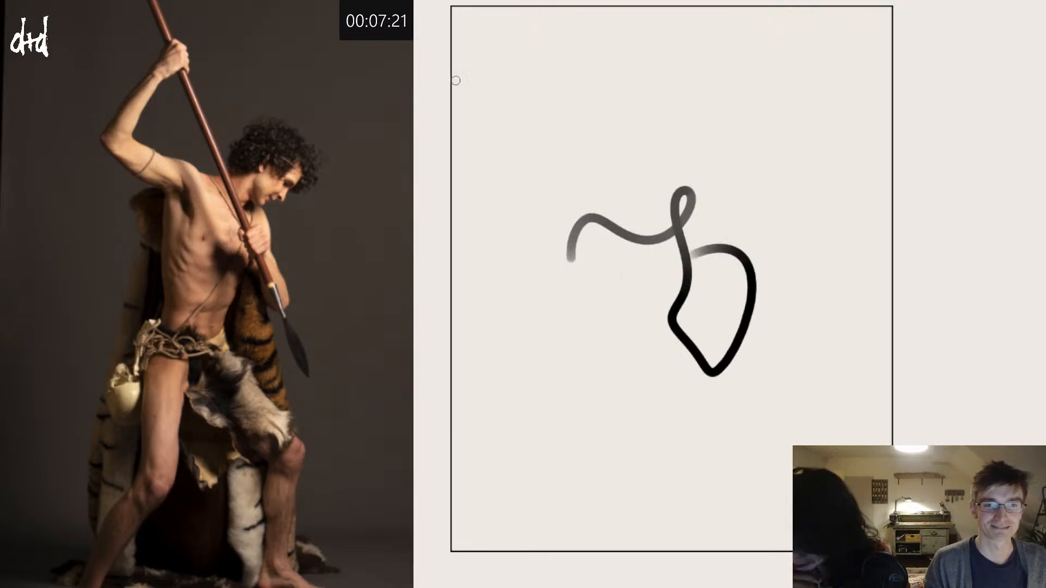
key(ctrl+z)
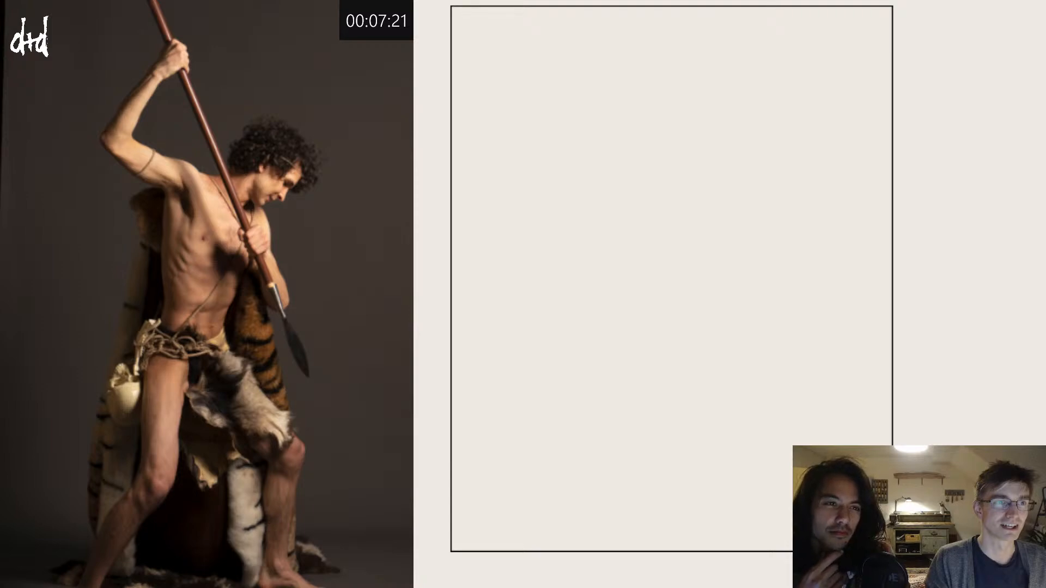
mouse_move(609, 124)
mouse_down()
mouse_move(659, 164)
mouse_move(618, 262)
mouse_up()
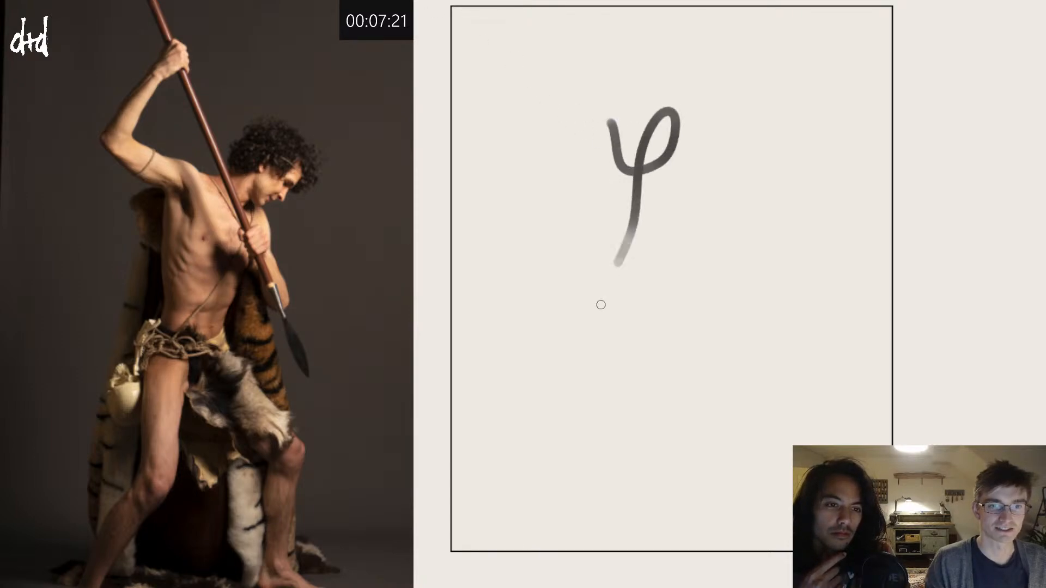
key(ctrl+z)
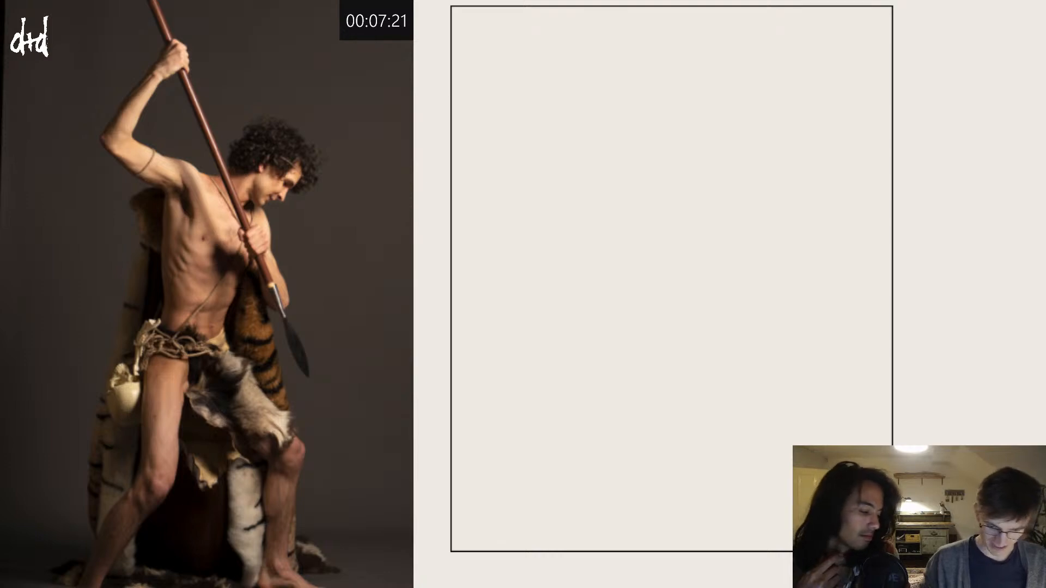
mouse_move(599, 121)
mouse_down()
mouse_move(633, 168)
mouse_move(626, 385)
mouse_move(644, 442)
mouse_up()
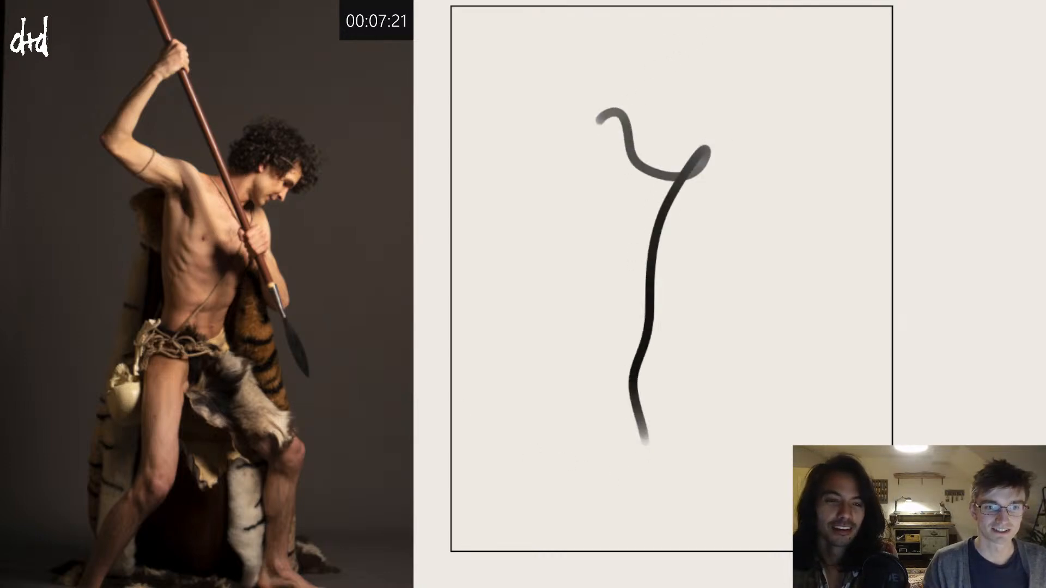
key(ctrl+z)
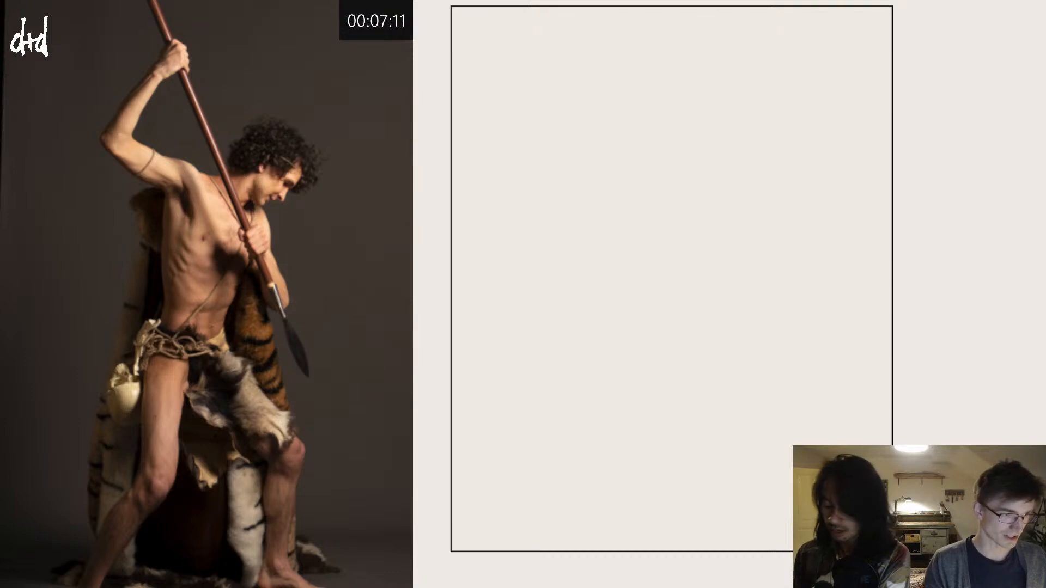
Step: Set the countdown timer to 15 minutes and start it for the spear pose study
text(14)
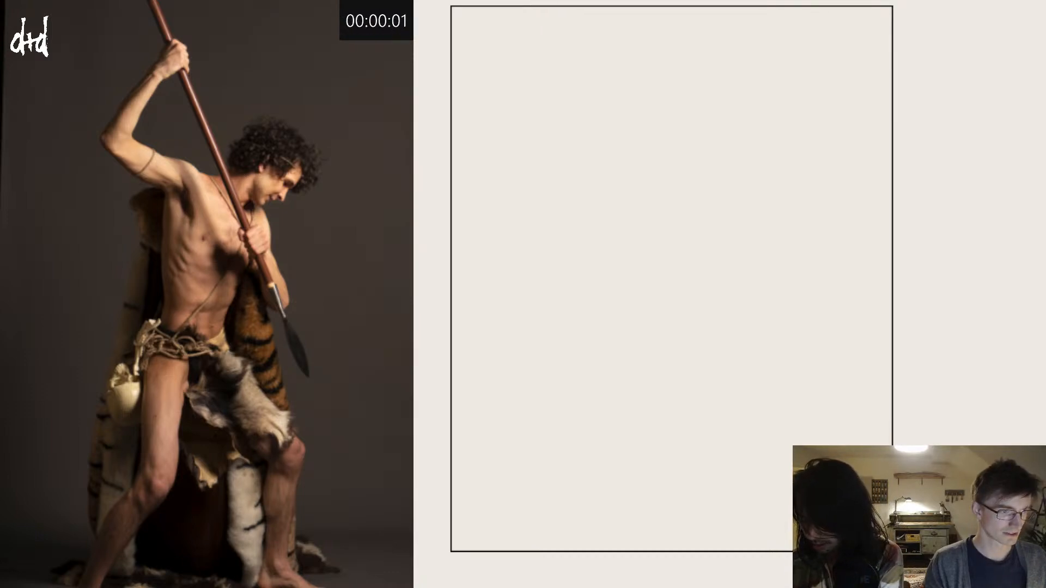
text(99)
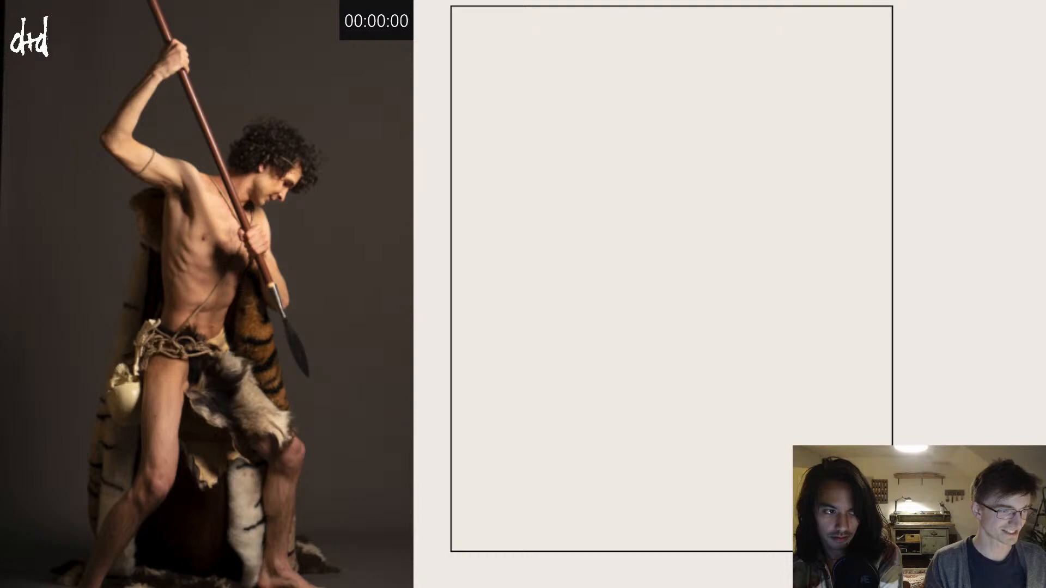
text(1500)
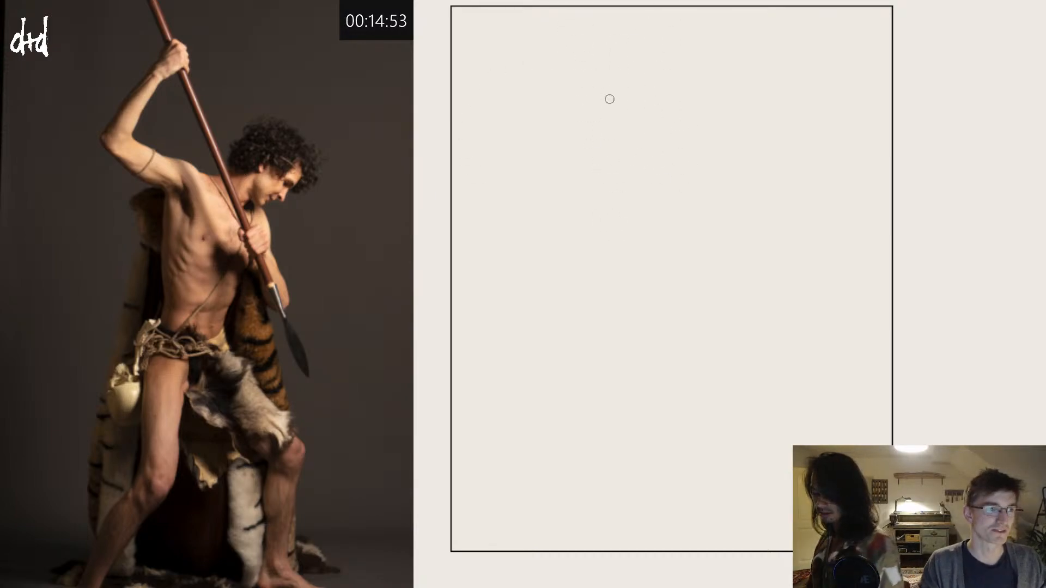
drag(624, 98, 563, 177)
key(ctrl+z)
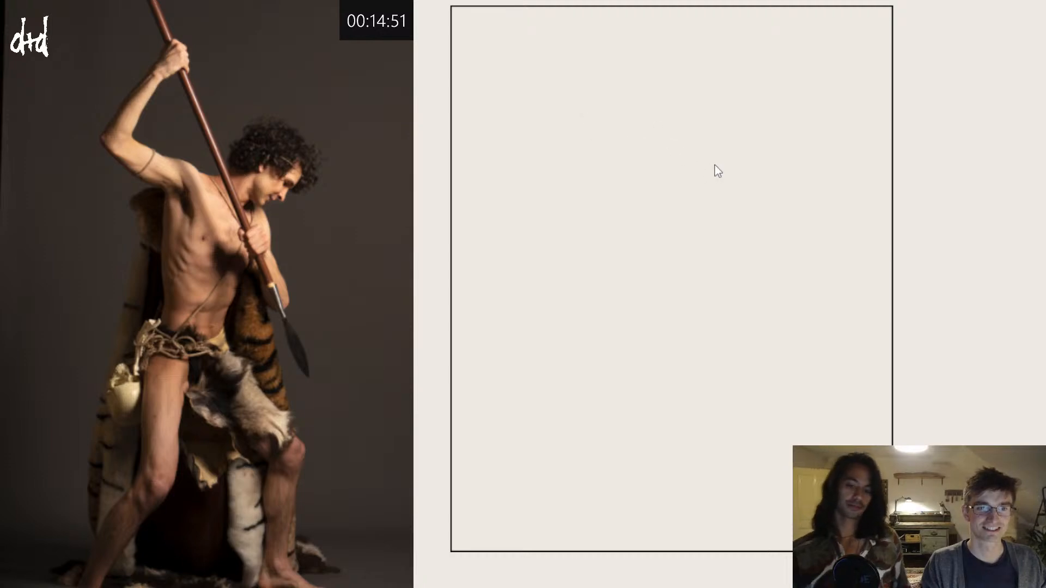
mouse_move(612, 92)
mouse_down()
mouse_move(553, 168)
mouse_move(588, 219)
mouse_up()
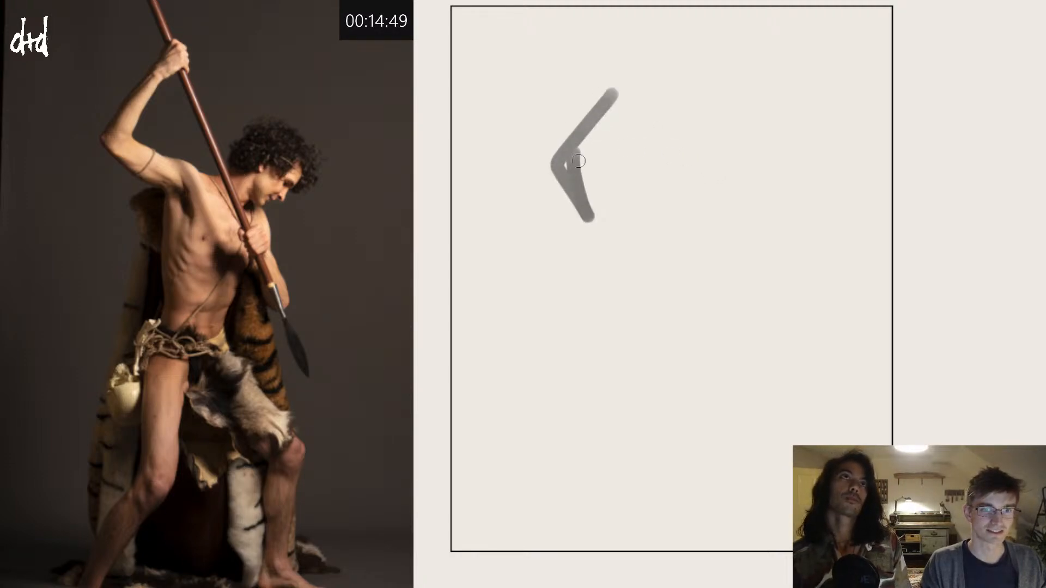
drag(578, 161, 613, 212)
key(ctrl+z)
mouse_move(626, 108)
mouse_down()
mouse_move(591, 185)
mouse_move(631, 223)
mouse_move(699, 256)
mouse_up()
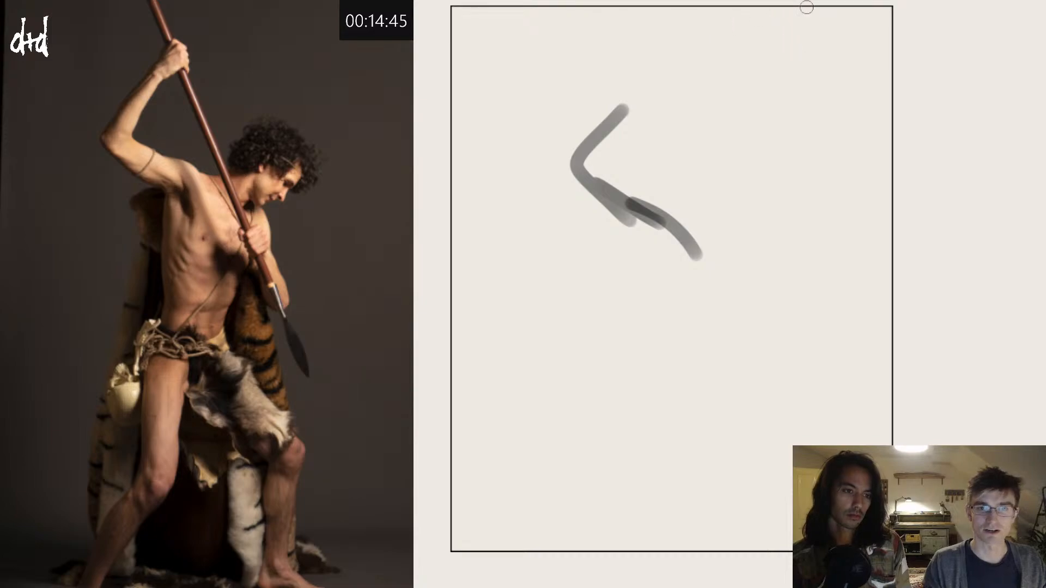
key(ctrl+z)
key(ctrl+z)
key(ctrl+z)
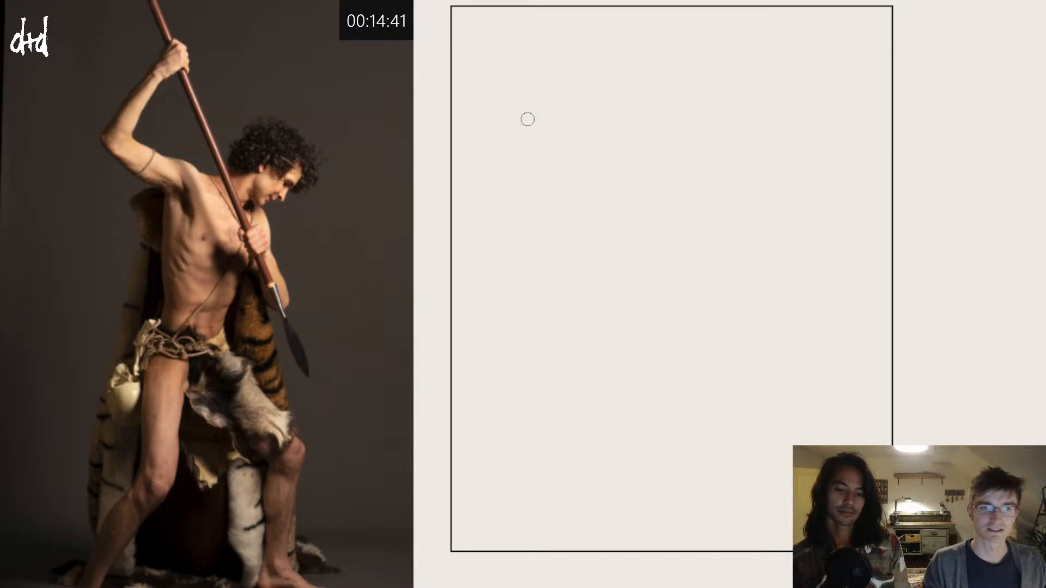
Step: Block in the raised bent arm and the sloping shoulder line with broad translucent grey strokes
drag(622, 68, 545, 169)
mouse_move(570, 130)
mouse_down()
mouse_move(608, 184)
mouse_move(581, 166)
mouse_move(646, 224)
mouse_move(644, 196)
mouse_move(689, 246)
mouse_up()
drag(626, 187, 680, 260)
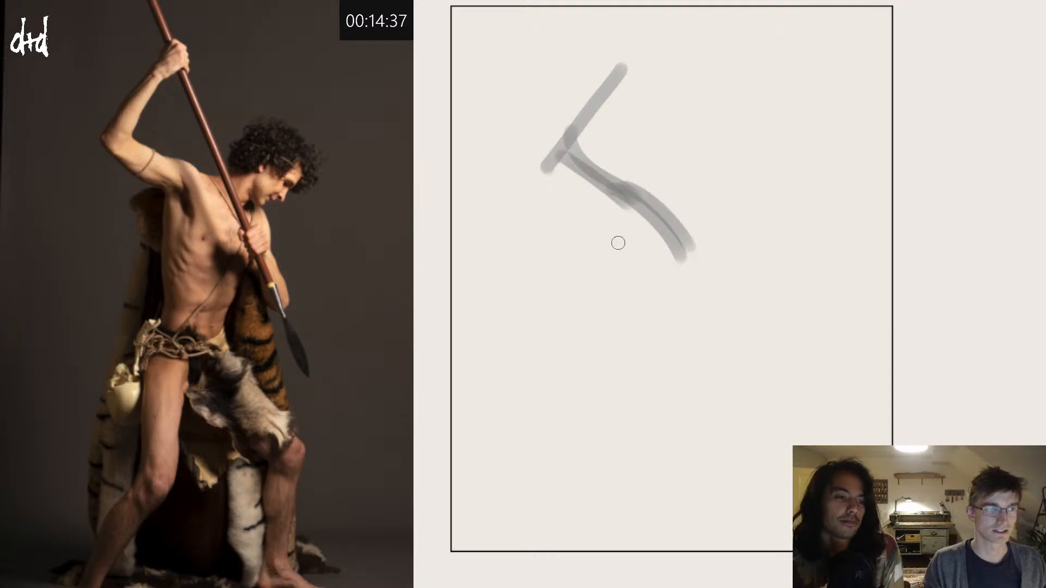
Step: Block in the torso tapering from the shoulders to the waist, fill it with grey, and add a rounded pelvis below
drag(630, 188, 616, 328)
drag(691, 246, 637, 354)
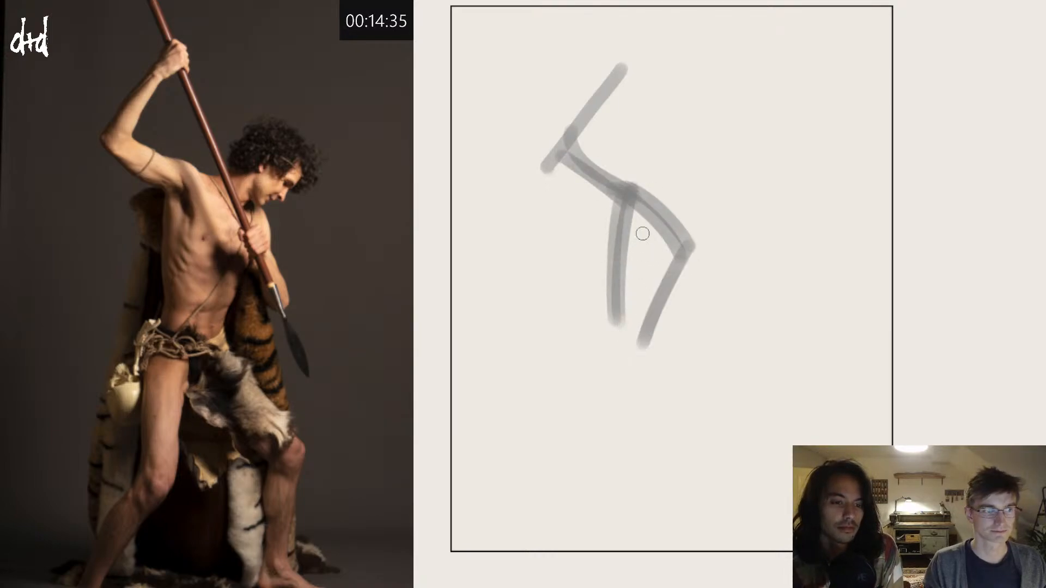
mouse_move(635, 224)
mouse_down()
mouse_move(632, 202)
mouse_move(623, 324)
mouse_move(669, 237)
mouse_move(660, 288)
mouse_move(639, 204)
mouse_move(654, 240)
mouse_up()
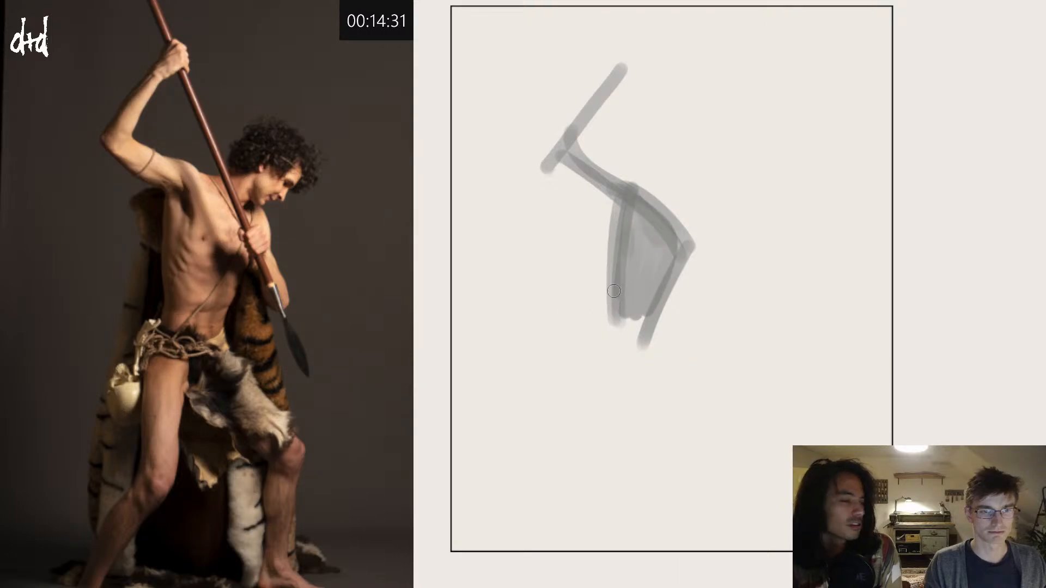
mouse_move(614, 286)
mouse_down()
mouse_move(596, 352)
mouse_move(612, 317)
mouse_move(651, 317)
mouse_move(649, 360)
mouse_up()
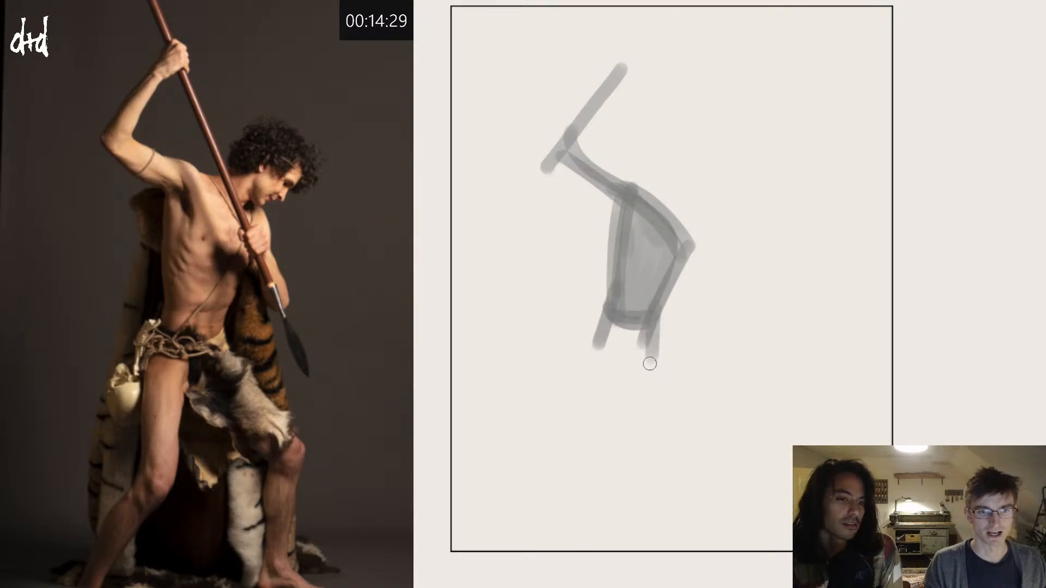
mouse_move(604, 330)
mouse_down()
mouse_move(596, 349)
mouse_move(612, 378)
mouse_move(649, 357)
mouse_move(613, 345)
mouse_move(632, 349)
mouse_move(623, 329)
mouse_move(655, 312)
mouse_up()
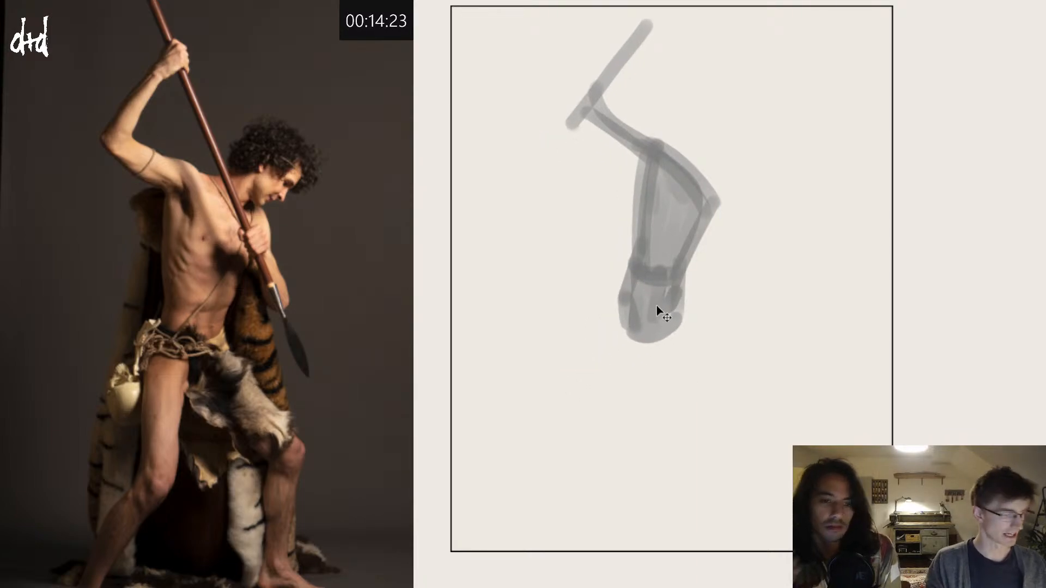
Step: Scale the blocked-in arm and torso down slightly to leave room for the legs, and reinforce the chest with grey
key(ctrl+t)
drag(714, 12, 696, 67)
key(Return)
drag(665, 229, 673, 199)
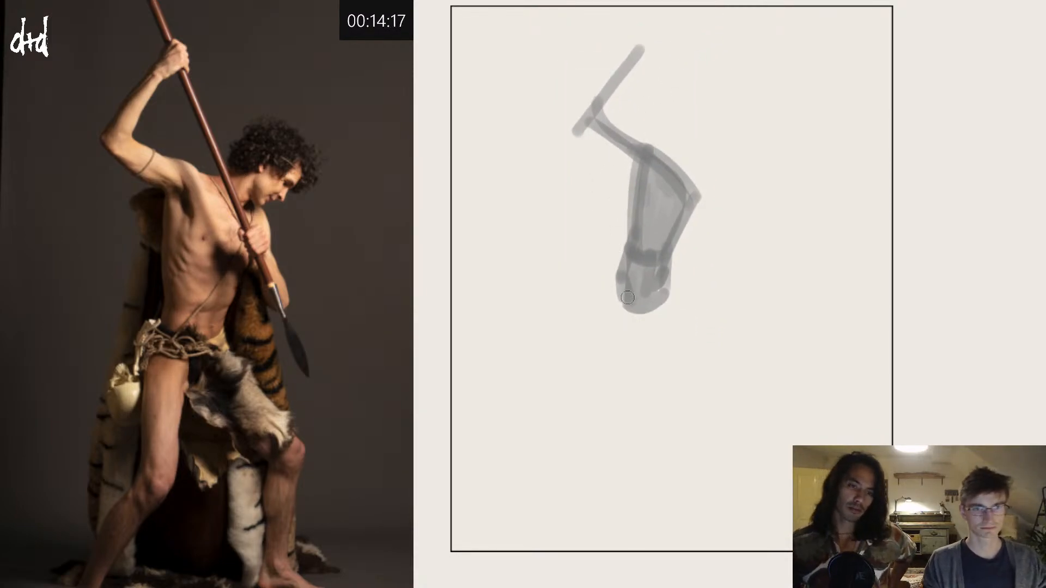
Step: Block in the rear leg with grey strokes, running the thigh down to the knee and the shin diagonally backward to the ankle
drag(622, 272, 614, 400)
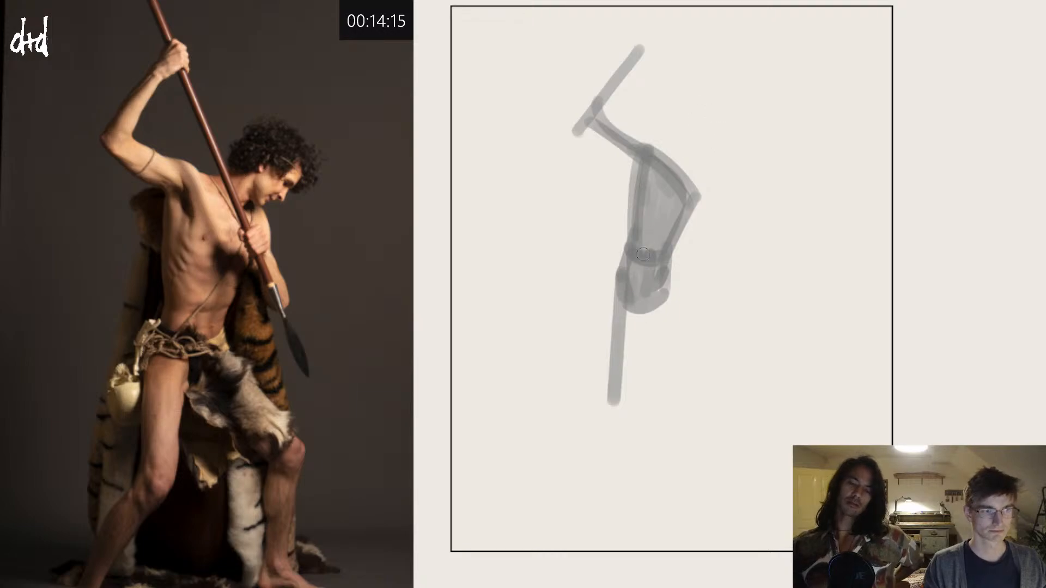
drag(634, 314, 613, 402)
drag(621, 279, 604, 401)
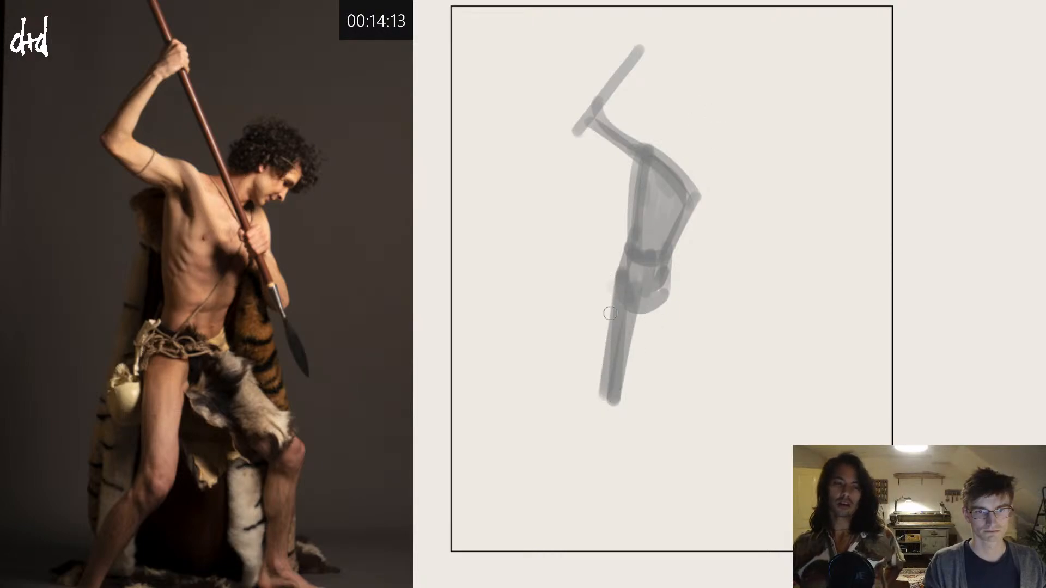
drag(610, 284, 589, 420)
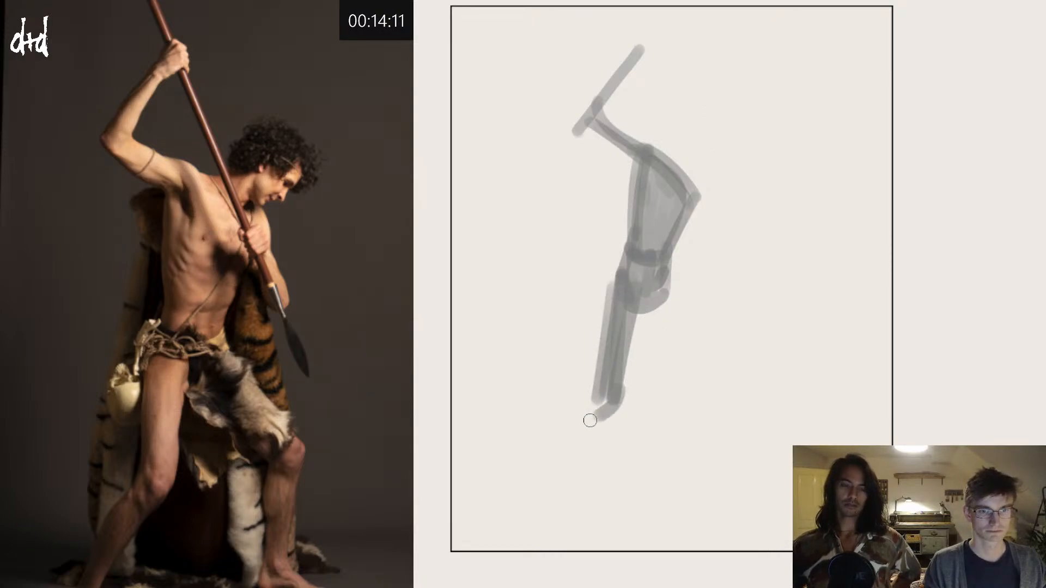
mouse_move(604, 384)
mouse_down()
mouse_move(592, 420)
mouse_move(611, 399)
mouse_move(531, 482)
mouse_up()
drag(614, 408, 494, 519)
drag(579, 438, 506, 526)
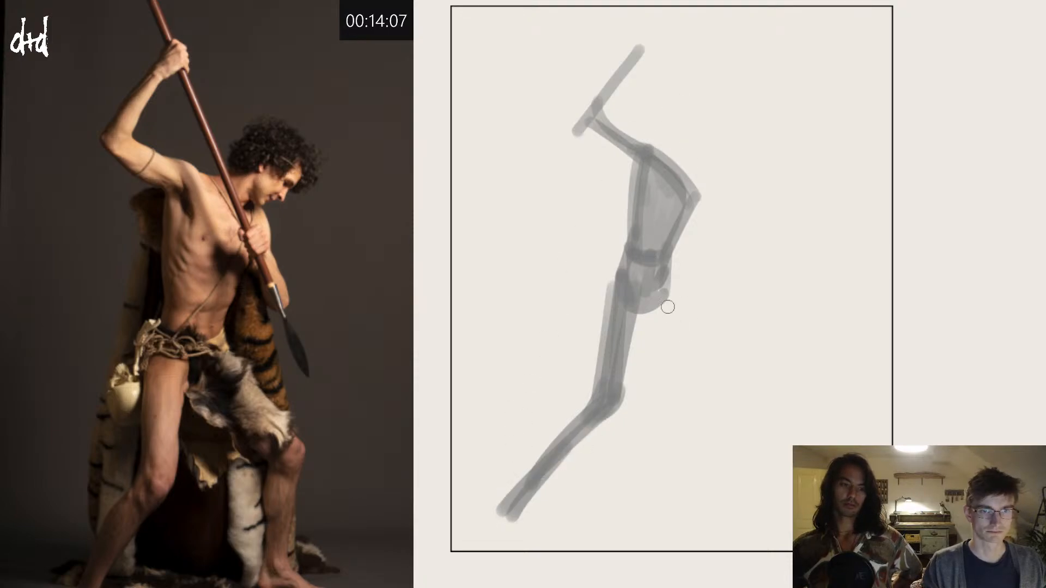
Step: Block in the forward leg with grey strokes, angling the thigh out to the knee, dropping the shin, and adding a flat foot
drag(669, 289, 728, 382)
key(ctrl+z)
drag(672, 291, 726, 389)
drag(632, 304, 724, 387)
drag(647, 295, 714, 362)
mouse_move(663, 294)
mouse_down()
mouse_move(739, 411)
mouse_move(729, 405)
mouse_move(727, 447)
mouse_up()
mouse_move(748, 388)
mouse_down()
mouse_move(721, 457)
mouse_move(719, 510)
mouse_up()
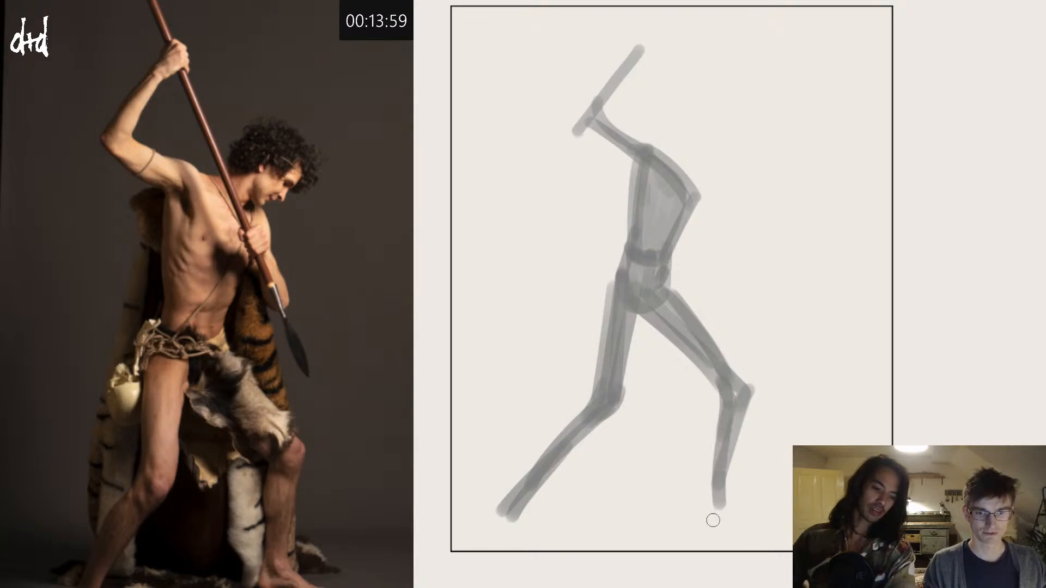
key(ctrl+z)
mouse_move(732, 419)
mouse_down()
mouse_move(716, 509)
mouse_move(725, 495)
mouse_move(742, 512)
mouse_move(727, 502)
mouse_move(784, 513)
mouse_up()
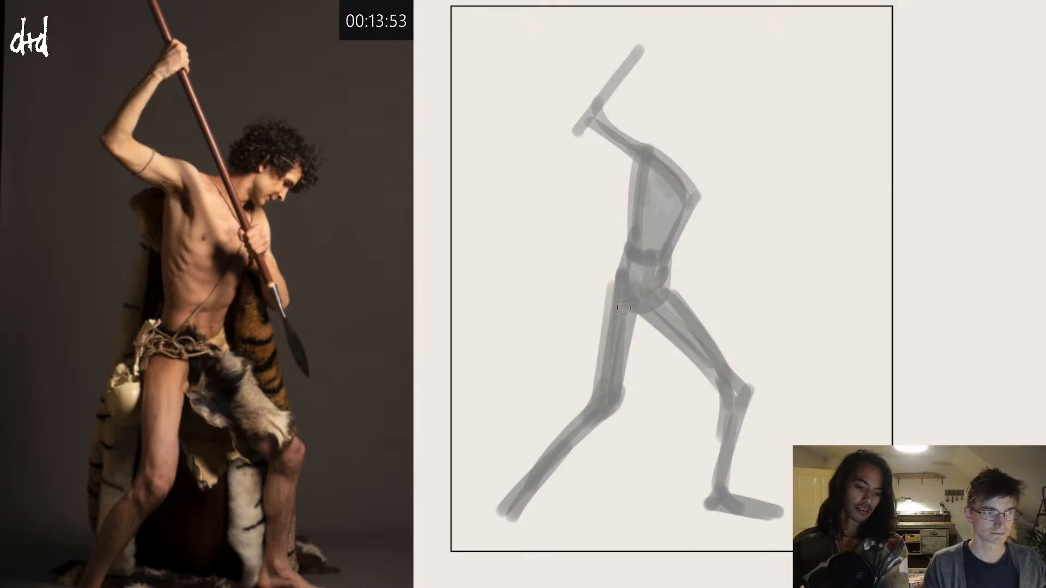
Step: Thicken the rear thigh with grey strokes down both sides to the knee, and add a flat foot below the rear ankle
drag(624, 267, 596, 400)
drag(637, 322, 611, 403)
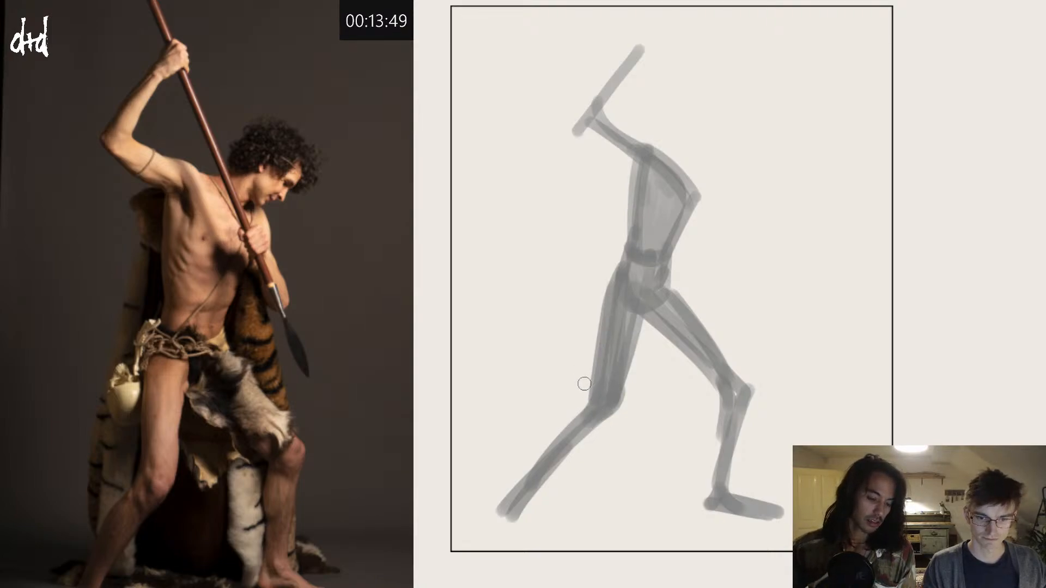
drag(529, 489, 557, 527)
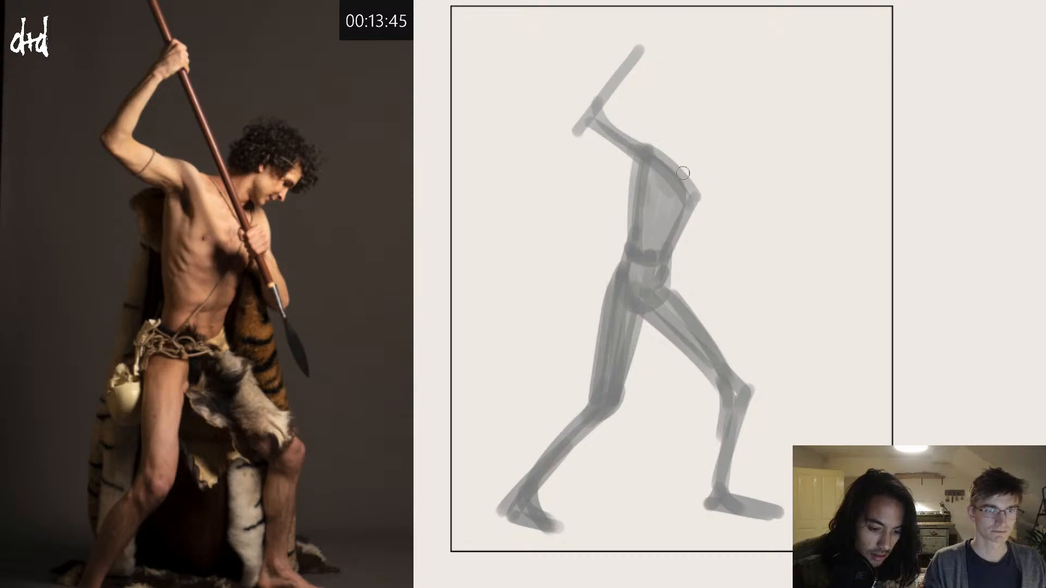
Step: Block in the lowered arm bent at the torso's side, then thicken the raised arm and add a grey fist and shoulder mass
mouse_move(648, 154)
mouse_down()
mouse_move(696, 213)
mouse_move(690, 226)
mouse_move(696, 212)
mouse_move(709, 228)
mouse_move(698, 205)
mouse_move(703, 227)
mouse_move(688, 217)
mouse_move(717, 271)
mouse_up()
mouse_move(692, 225)
mouse_down()
mouse_move(727, 284)
mouse_move(699, 212)
mouse_move(702, 227)
mouse_move(671, 256)
mouse_move(686, 221)
mouse_move(661, 267)
mouse_move(677, 248)
mouse_move(660, 305)
mouse_up()
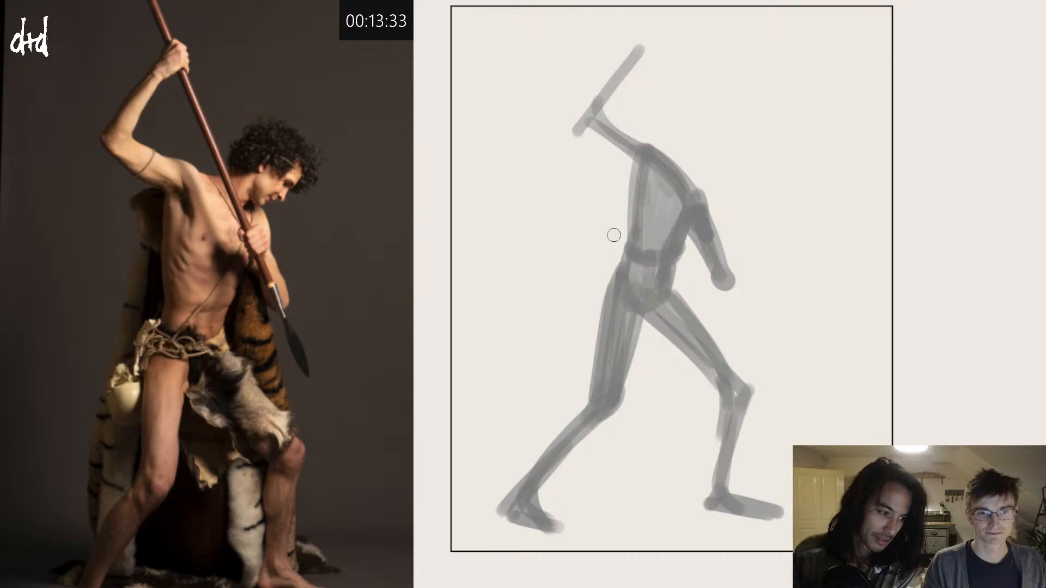
mouse_move(589, 115)
mouse_down()
mouse_move(652, 161)
mouse_move(590, 111)
mouse_move(657, 172)
mouse_move(593, 122)
mouse_move(654, 171)
mouse_move(597, 107)
mouse_move(589, 123)
mouse_move(582, 115)
mouse_move(649, 55)
mouse_move(589, 127)
mouse_move(652, 47)
mouse_move(647, 63)
mouse_move(630, 65)
mouse_move(648, 49)
mouse_up()
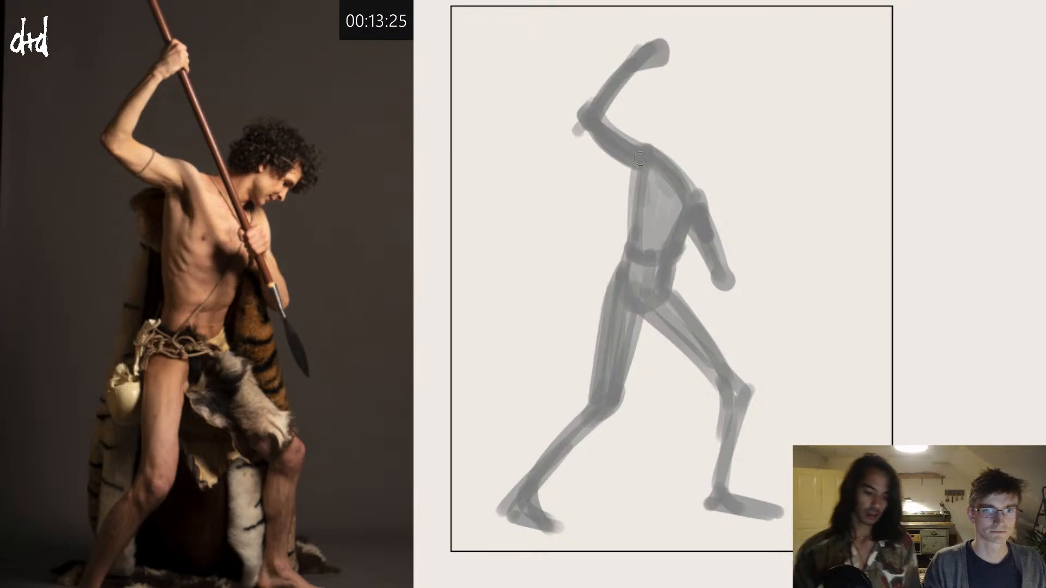
mouse_move(640, 158)
mouse_down()
mouse_move(647, 145)
mouse_move(657, 180)
mouse_up()
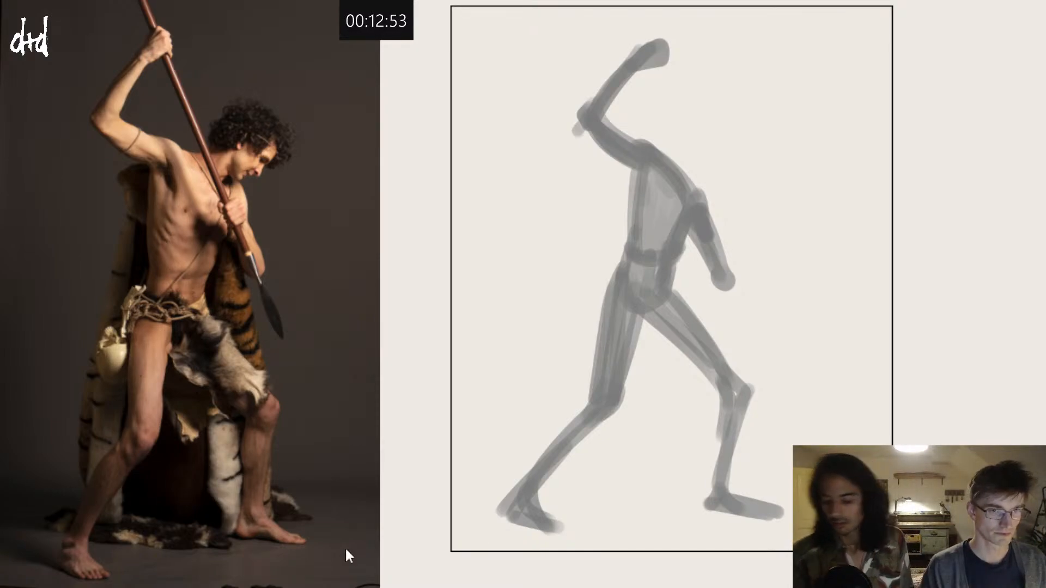
Step: Block in the neck and an oval head leaning forward, and darken the back, chest and raised fist with more grey
mouse_move(669, 160)
mouse_down()
mouse_move(697, 154)
mouse_move(711, 164)
mouse_move(725, 138)
mouse_move(725, 169)
mouse_move(700, 152)
mouse_move(725, 162)
mouse_move(720, 133)
mouse_move(733, 138)
mouse_move(731, 157)
mouse_move(686, 184)
mouse_move(693, 190)
mouse_move(686, 185)
mouse_move(703, 173)
mouse_move(666, 177)
mouse_move(709, 169)
mouse_move(700, 190)
mouse_move(686, 182)
mouse_move(706, 210)
mouse_up()
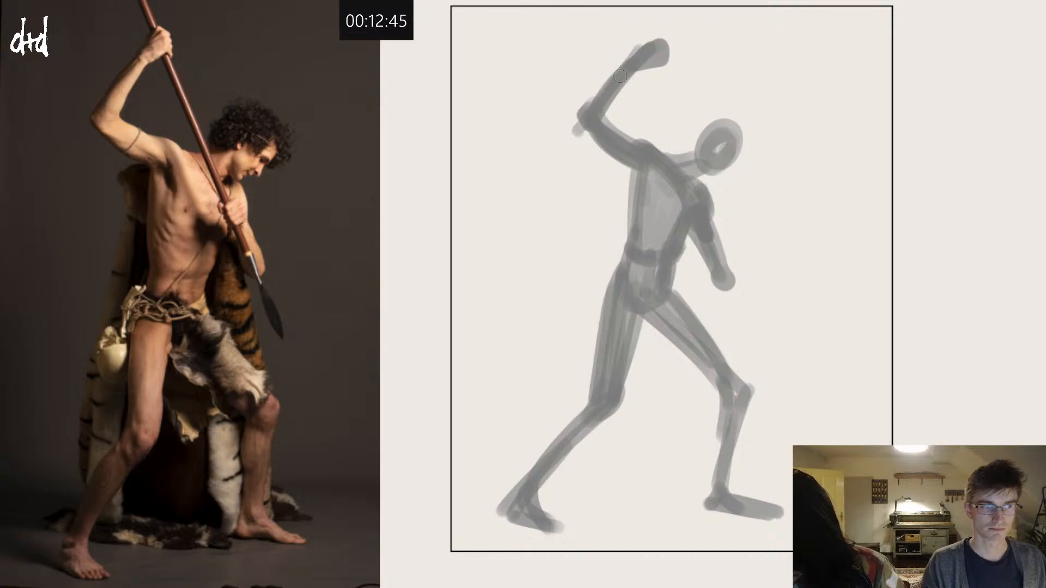
mouse_move(630, 168)
mouse_down()
mouse_move(634, 238)
mouse_move(632, 228)
mouse_up()
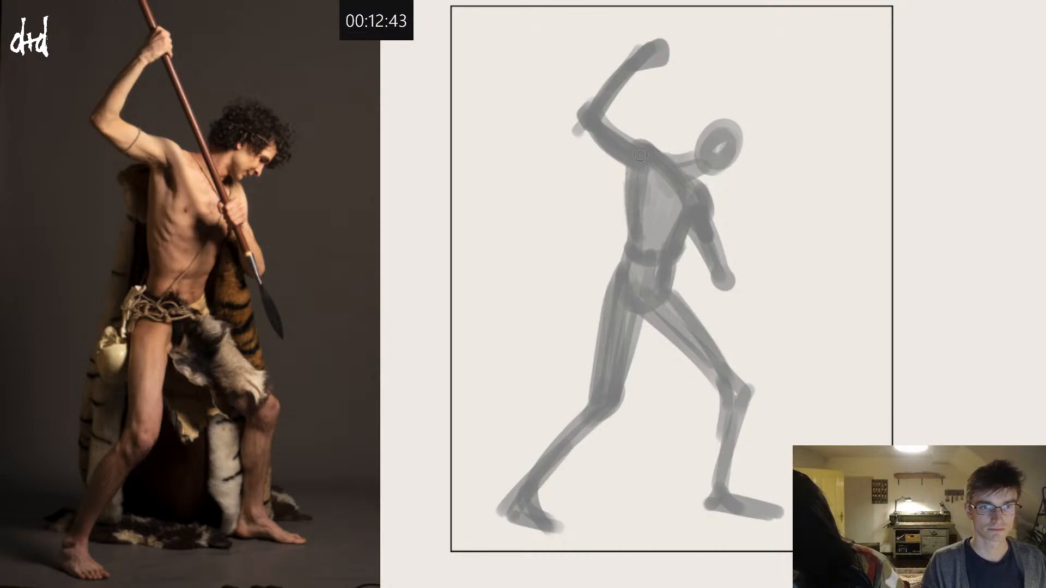
mouse_move(644, 158)
mouse_down()
mouse_move(656, 216)
mouse_move(621, 200)
mouse_move(650, 158)
mouse_move(660, 191)
mouse_up()
alt+click(668, 195)
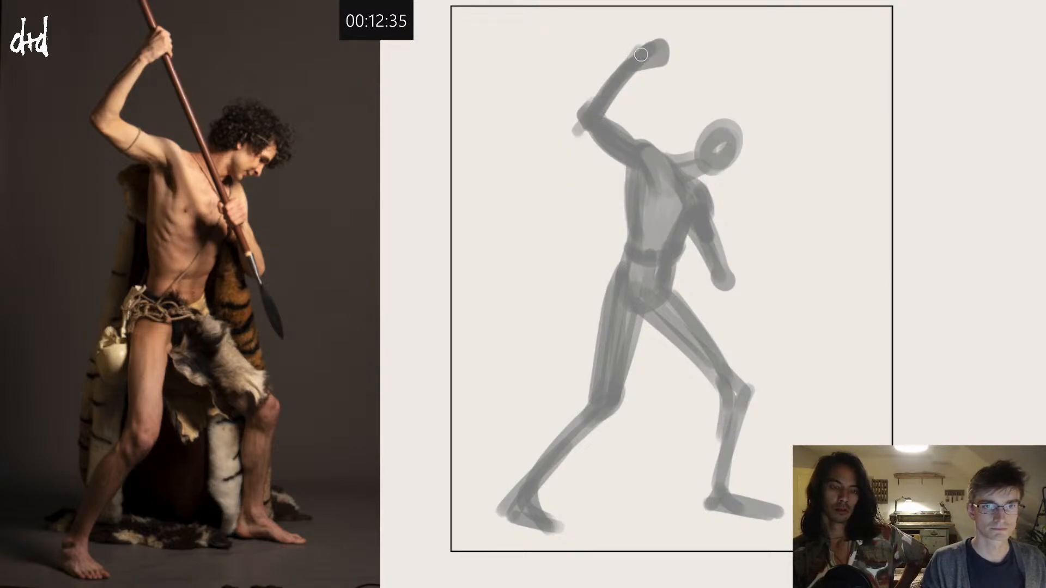
drag(642, 65, 661, 48)
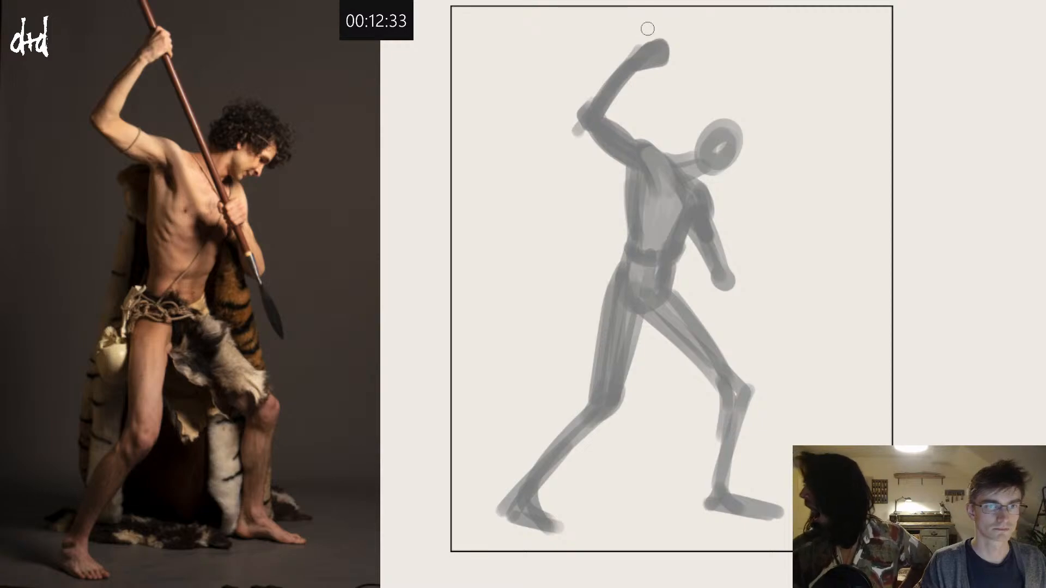
Step: Draw the thin spear shaft diagonally from the canvas's upper edge through the raised fist to the front knee, and thicken the spearhead
drag(631, 8, 666, 82)
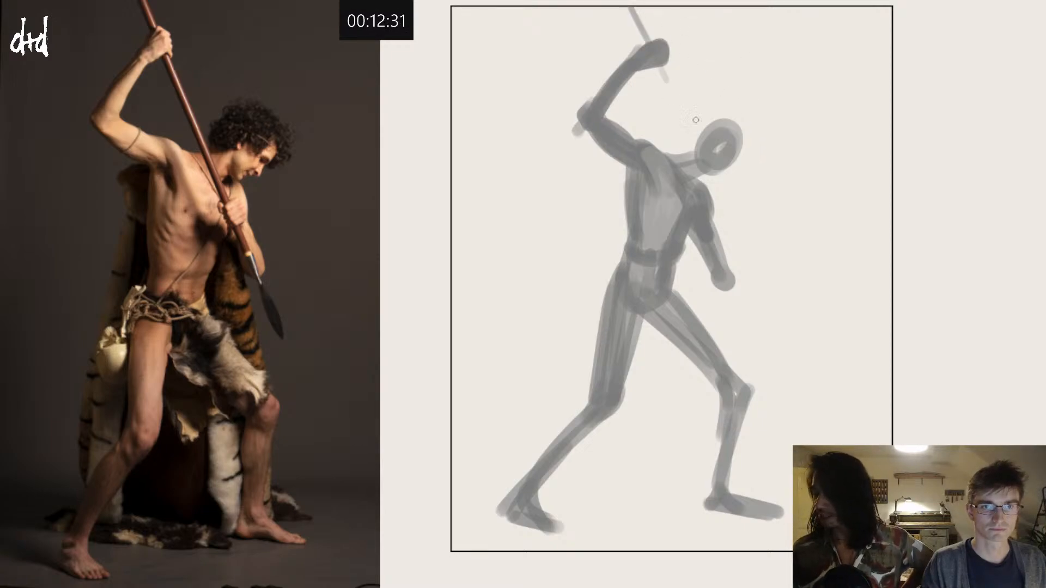
key(ctrl+z)
drag(647, 8, 671, 95)
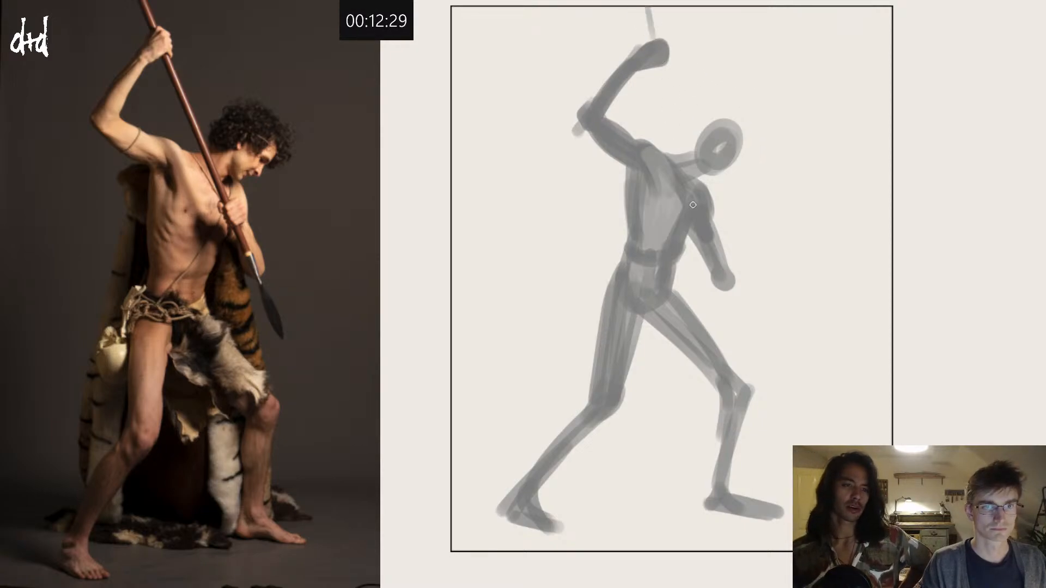
key(ctrl+z)
drag(639, 8, 757, 385)
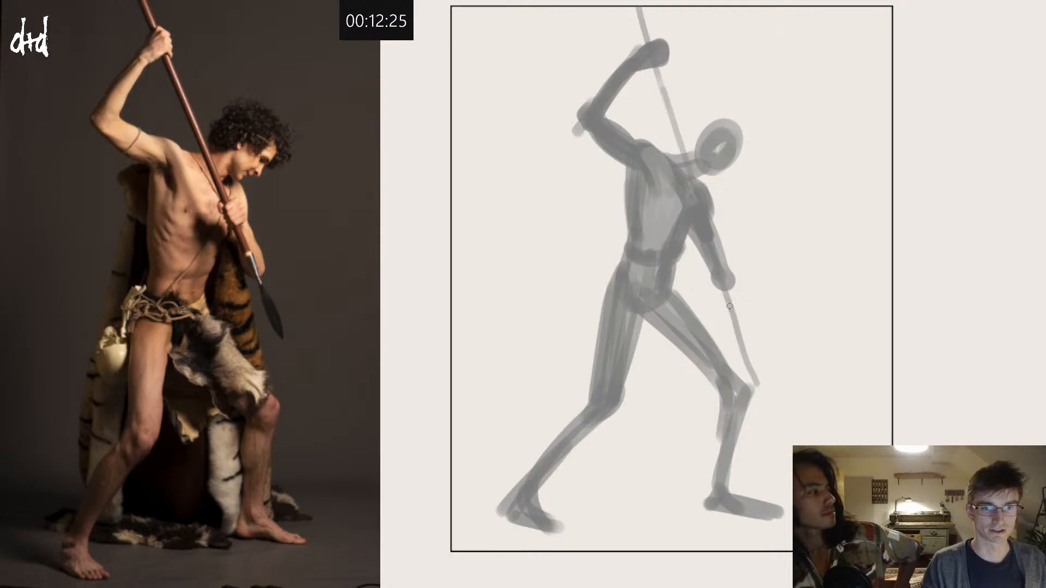
mouse_move(730, 306)
mouse_down()
mouse_move(741, 348)
mouse_move(733, 320)
mouse_up()
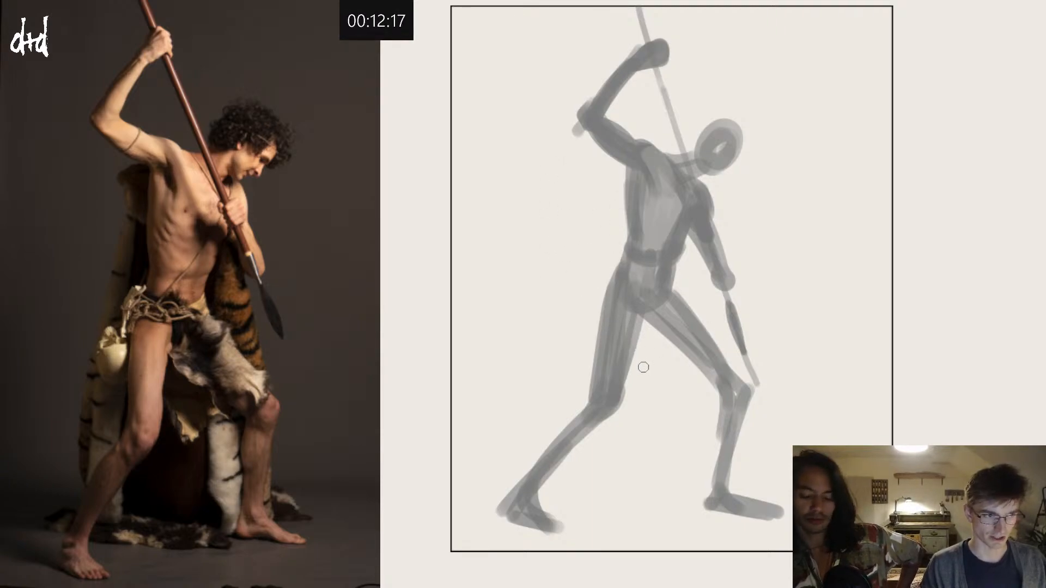
Step: Thicken the rear calf down to the ankle and fill the inner thigh and abdomen with grey
mouse_move(590, 402)
mouse_down()
mouse_move(542, 450)
mouse_move(591, 409)
mouse_move(542, 465)
mouse_move(569, 425)
mouse_move(521, 504)
mouse_up()
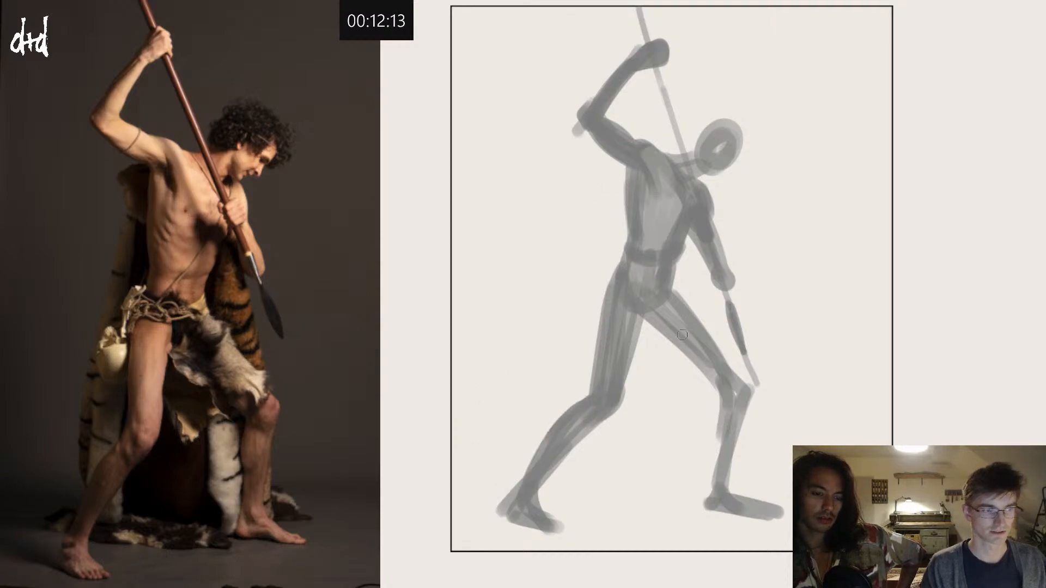
drag(643, 319, 633, 352)
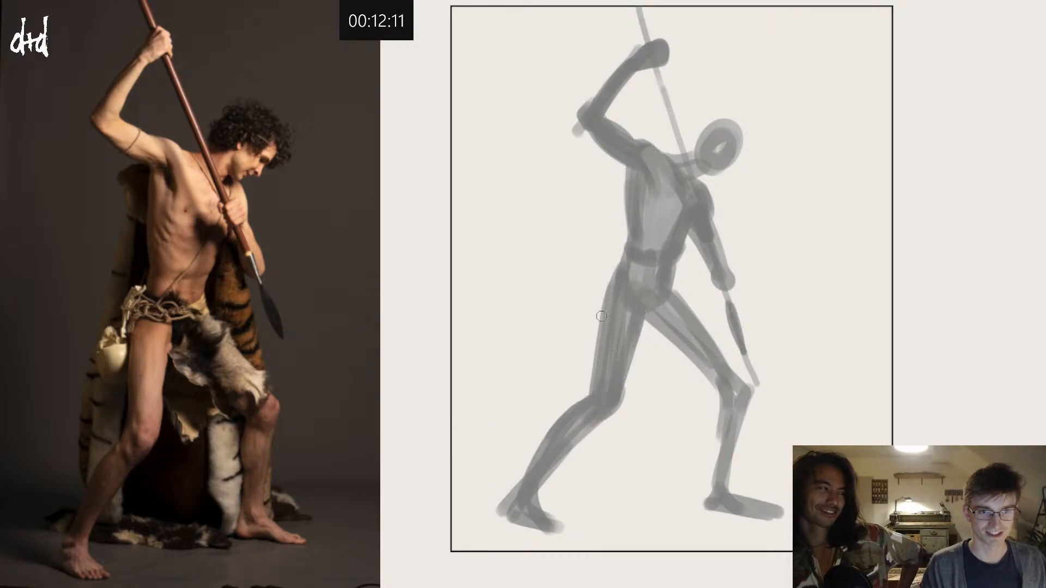
alt+click(657, 238)
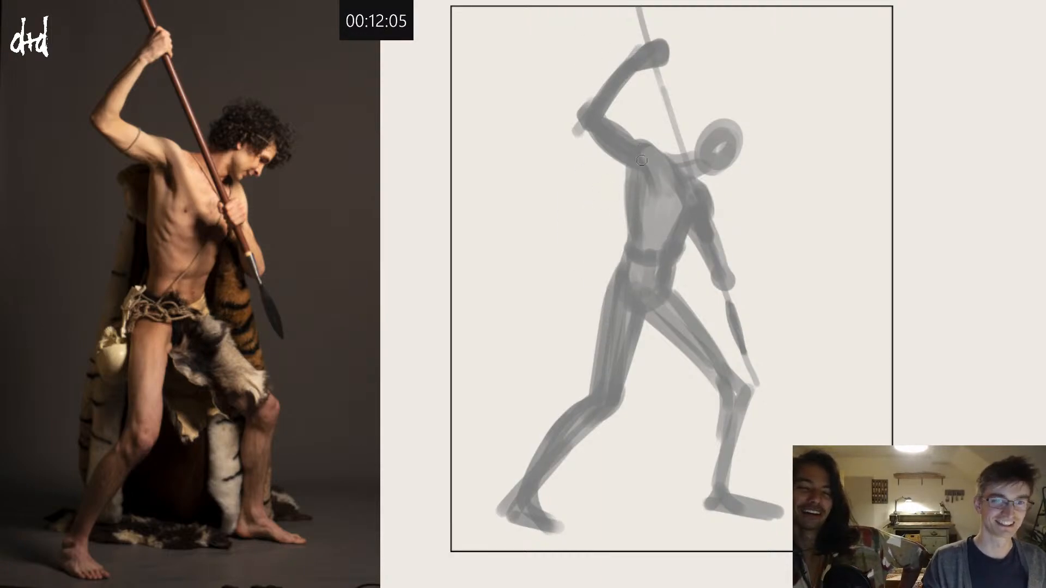
Step: Darken the neck where it meets the jaw and reshape the head into a broader tilted oval
alt+click(668, 146)
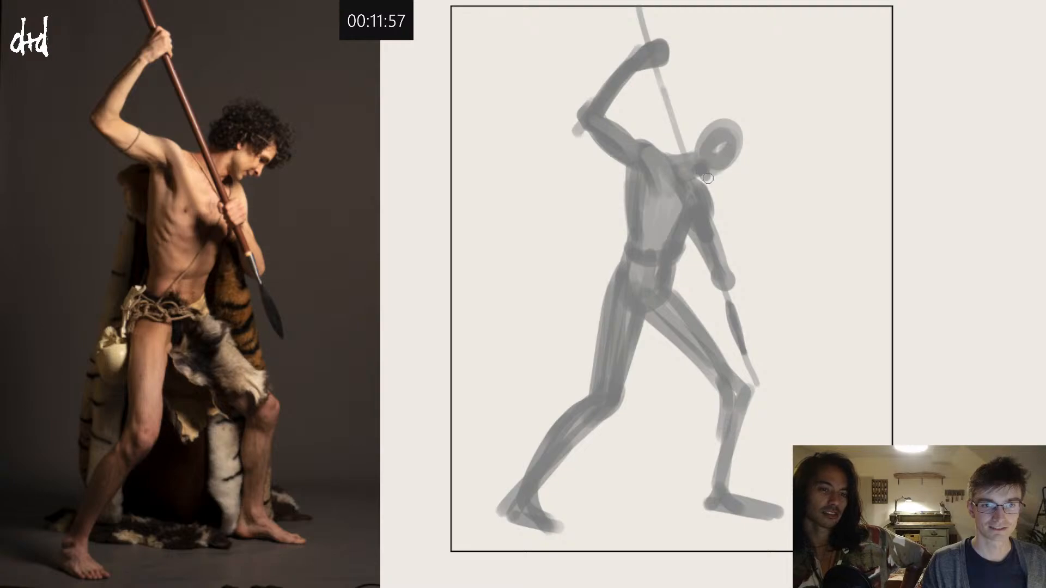
mouse_move(707, 170)
mouse_down()
mouse_move(739, 144)
mouse_move(706, 140)
mouse_move(735, 122)
mouse_move(716, 154)
mouse_up()
key(ctrl+z)
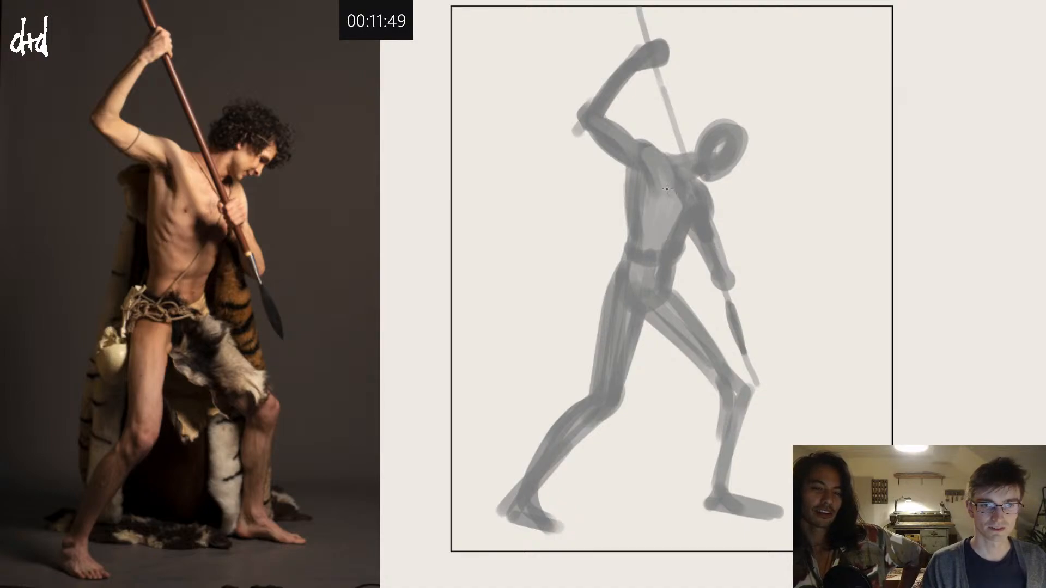
mouse_move(657, 177)
mouse_down()
mouse_move(650, 218)
mouse_move(670, 236)
mouse_up()
drag(672, 209, 681, 212)
key(ctrl+z)
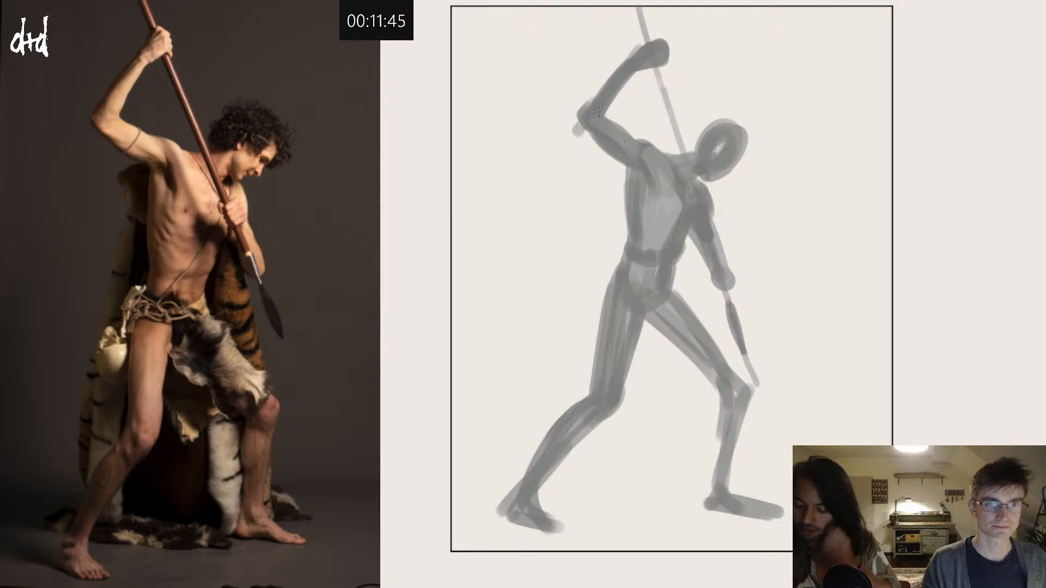
Step: Draw a short thin dark contour from the raised arm's shoulder into the chest, retrying strokes that miss the form
drag(599, 112, 639, 146)
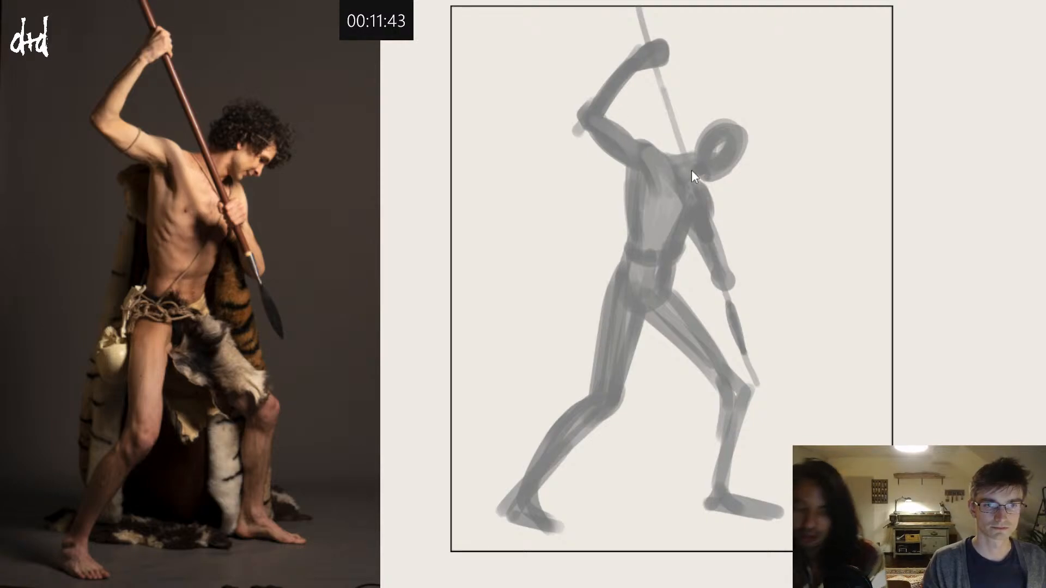
drag(602, 112, 652, 190)
key(ctrl+z)
key(ctrl+z)
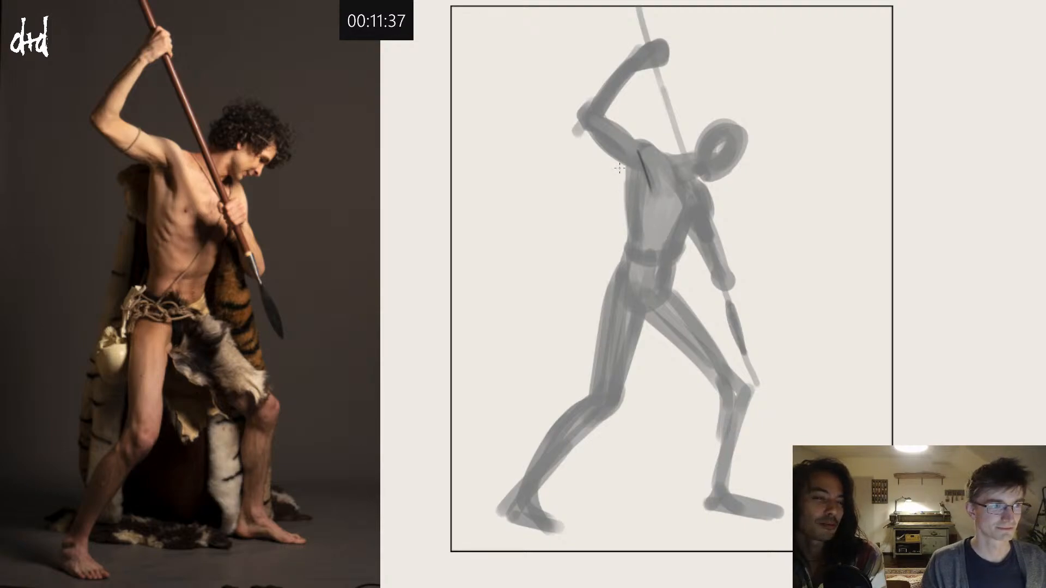
Step: Outline the back side of the torso with a thin dark line from the armpit down to the waist and hip
drag(631, 163, 625, 206)
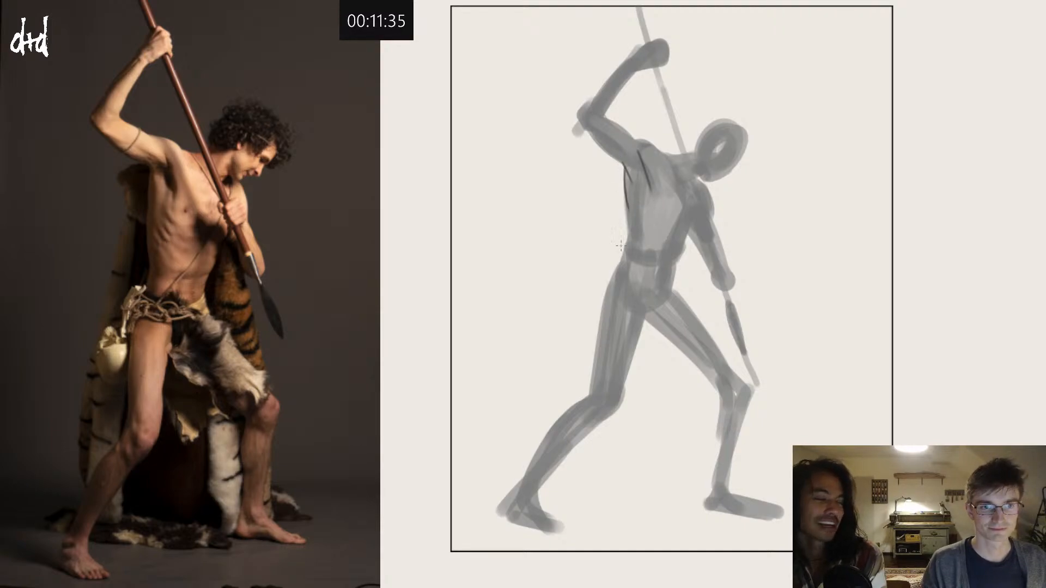
key(ctrl+z)
drag(626, 171, 625, 222)
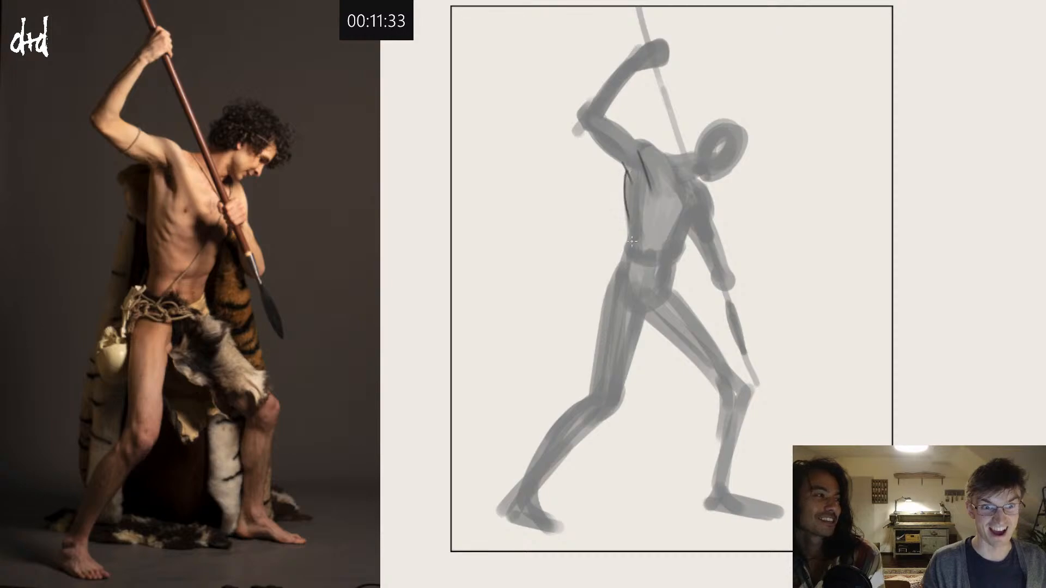
key(ctrl+z)
mouse_move(627, 172)
mouse_down()
mouse_move(631, 275)
mouse_move(630, 235)
mouse_move(620, 272)
mouse_up()
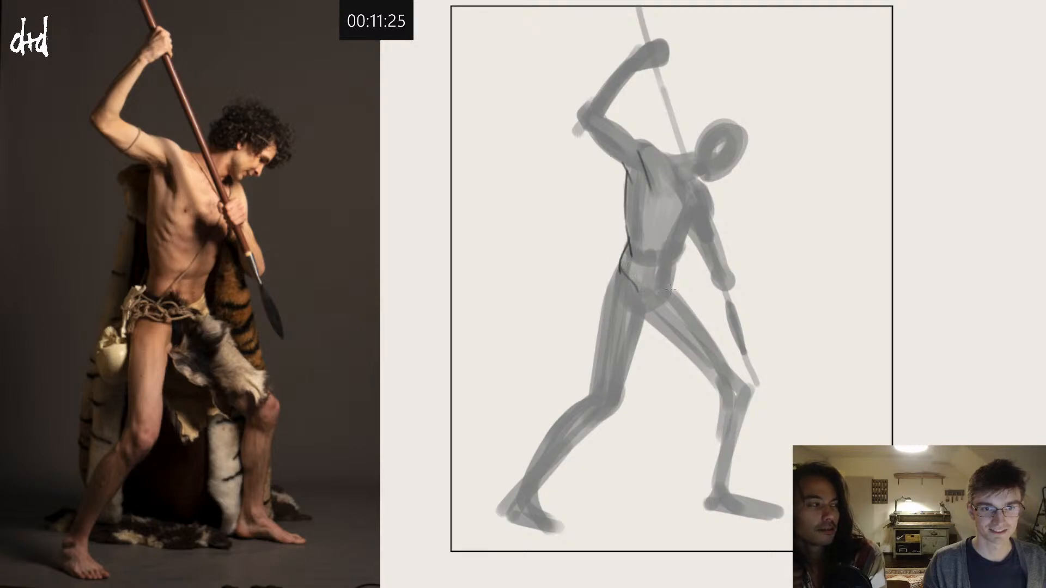
Step: Outline the front of the pelvis and waist with dark lines, mark the lower belly, and extend the chest contour downward
drag(677, 267, 647, 320)
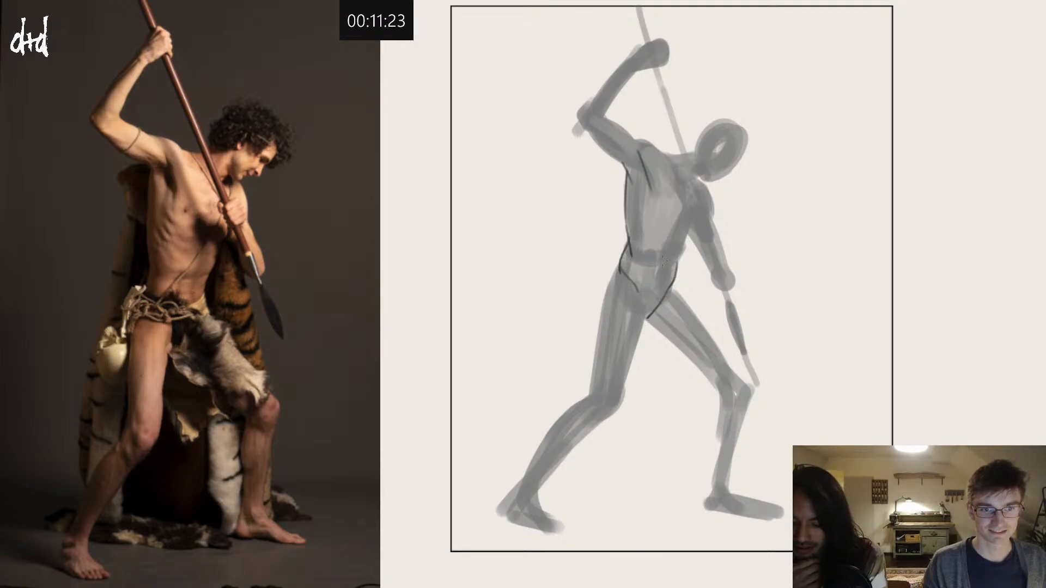
drag(689, 235, 674, 266)
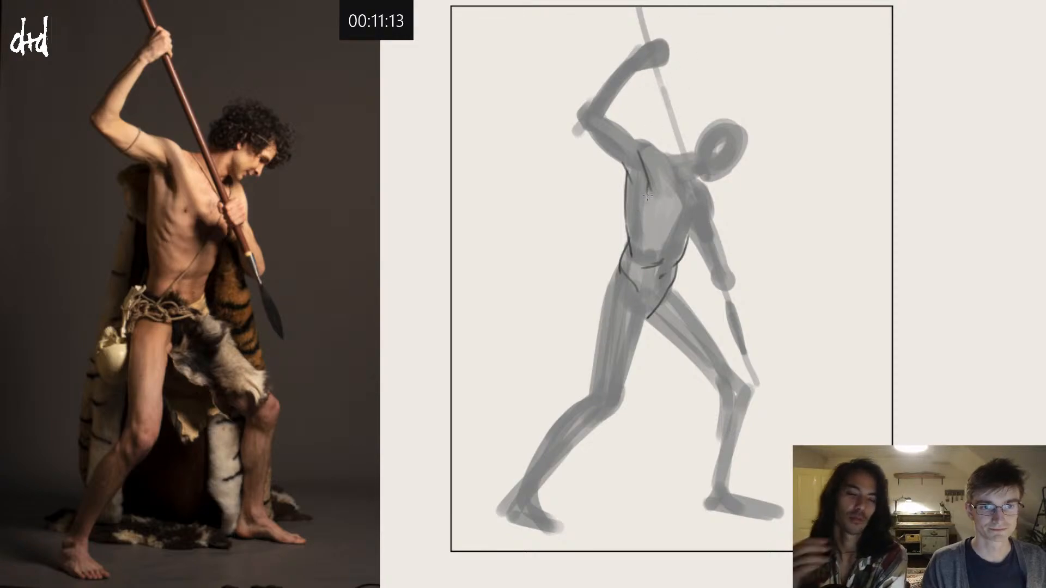
drag(648, 191, 646, 208)
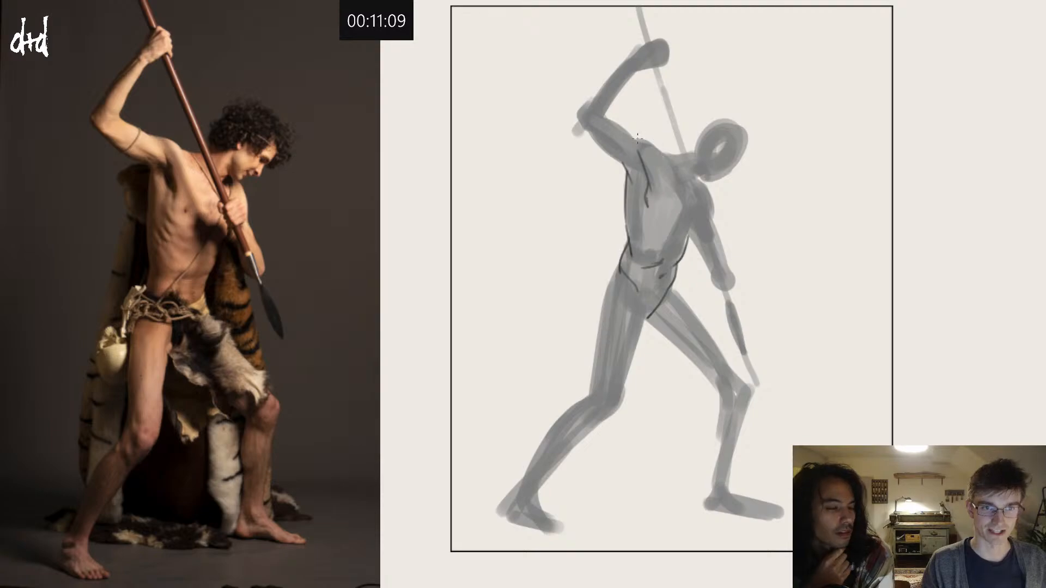
Step: Outline the top of the raised shoulder, add a collarbone line, and carry the contour across to the base of the neck
drag(627, 135, 656, 147)
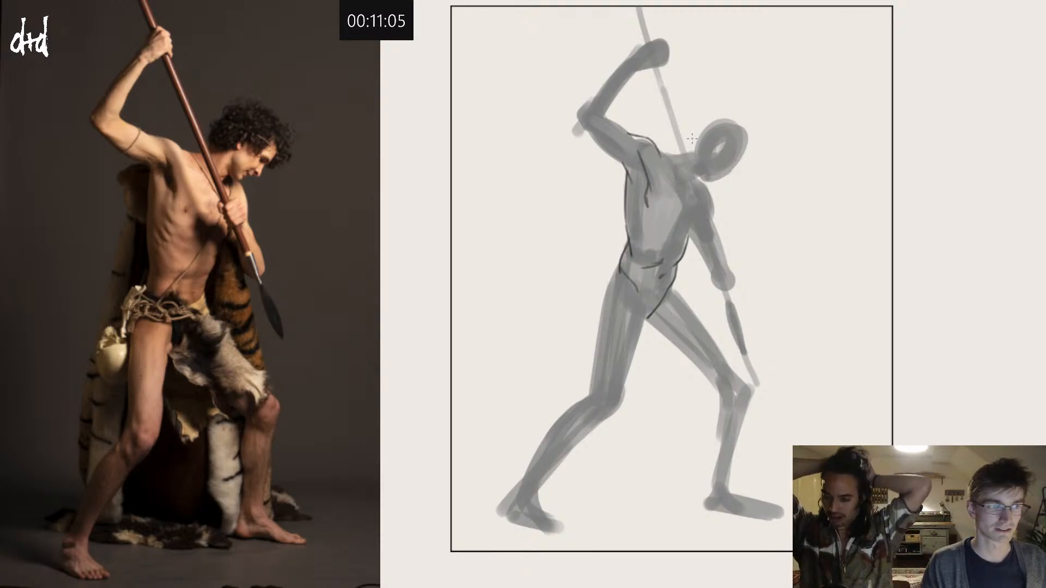
mouse_move(662, 156)
mouse_down()
mouse_move(679, 193)
mouse_move(701, 127)
mouse_move(707, 143)
mouse_move(675, 156)
mouse_up()
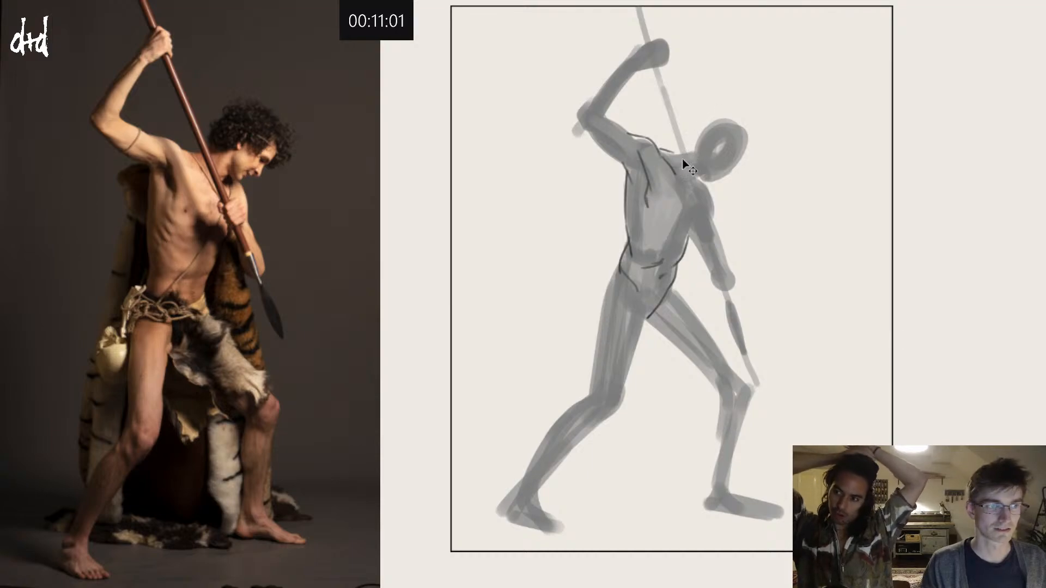
key(ctrl+z)
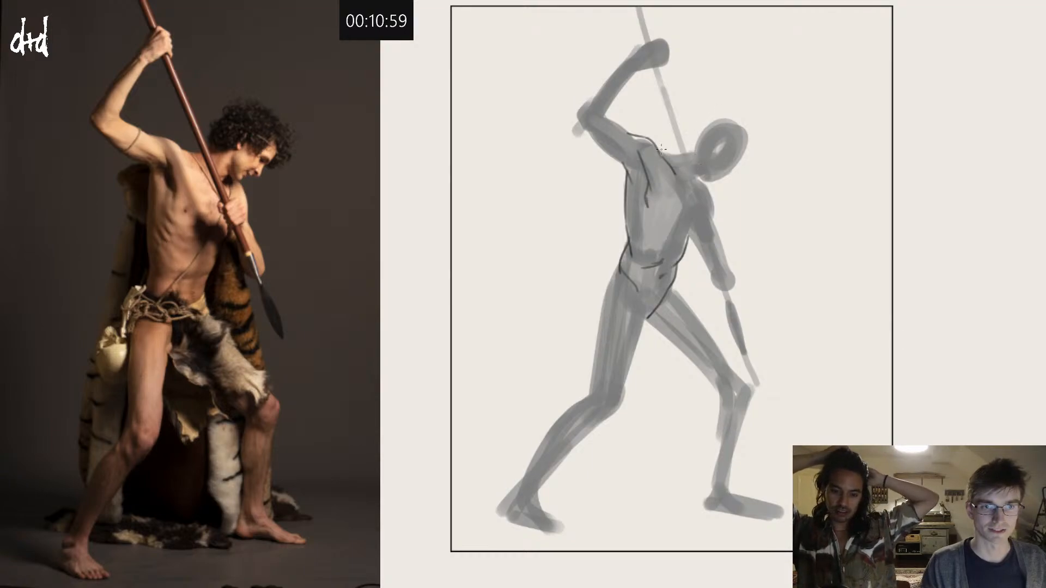
drag(657, 150, 688, 150)
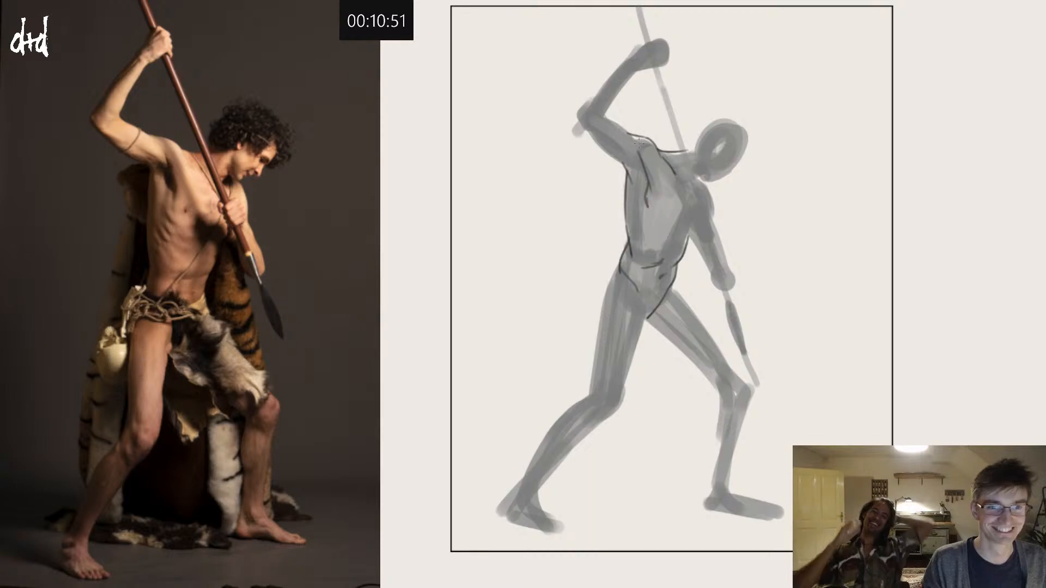
Step: Outline the raised arm with thin dark lines from the shoulder around the elbow to the wrist, and define the clenched fist
drag(635, 139, 590, 113)
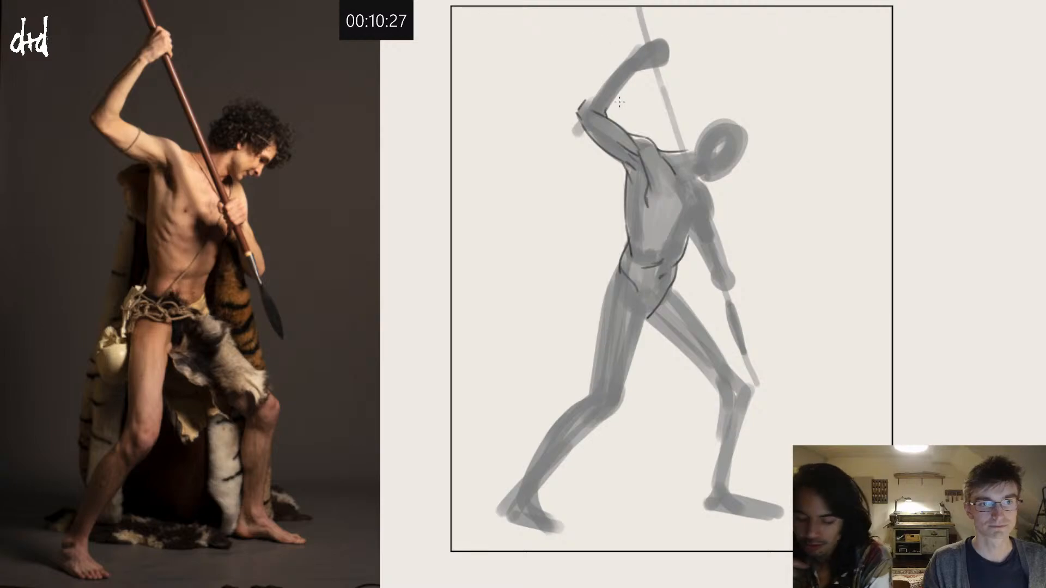
drag(584, 102, 639, 52)
key(ctrl+z)
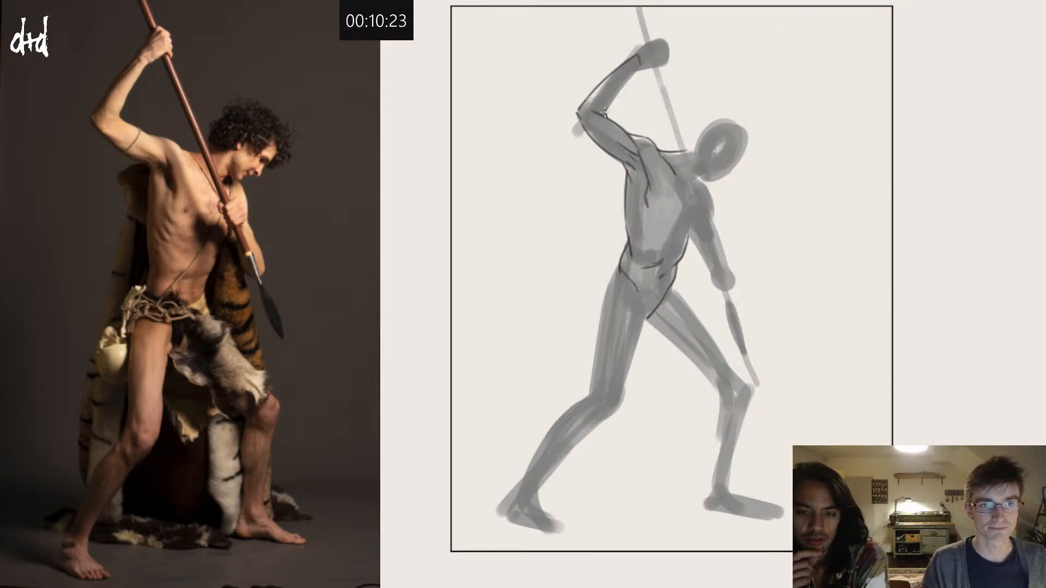
mouse_move(605, 113)
mouse_down()
mouse_move(639, 67)
mouse_move(669, 53)
mouse_move(656, 36)
mouse_move(637, 49)
mouse_move(660, 35)
mouse_move(670, 64)
mouse_up()
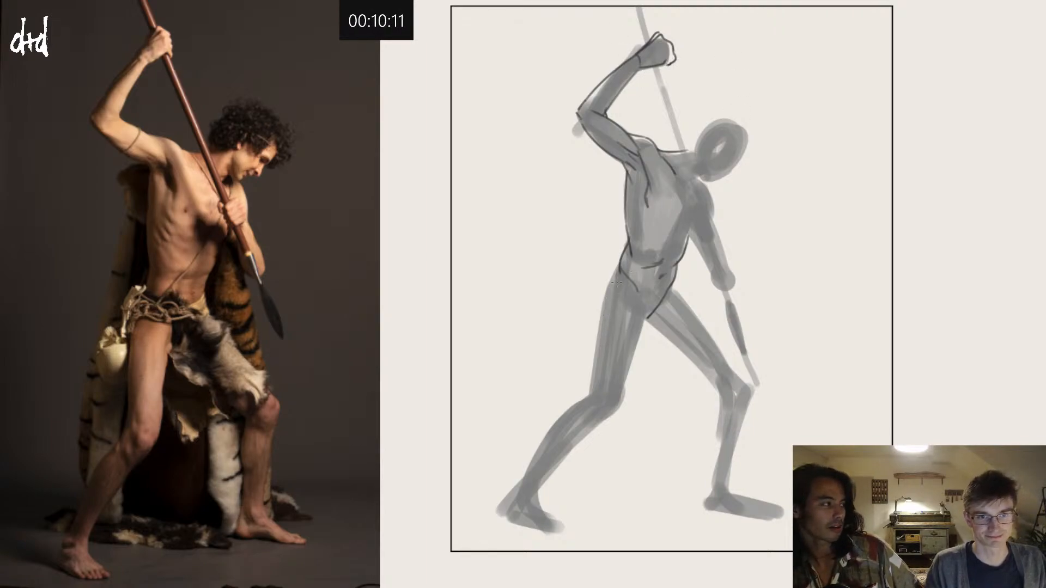
Step: Outline the outer edge of the rear thigh from hip to knee with a thin dark line and mark the groin crease
drag(619, 267, 597, 327)
key(ctrl+z)
drag(620, 269, 599, 311)
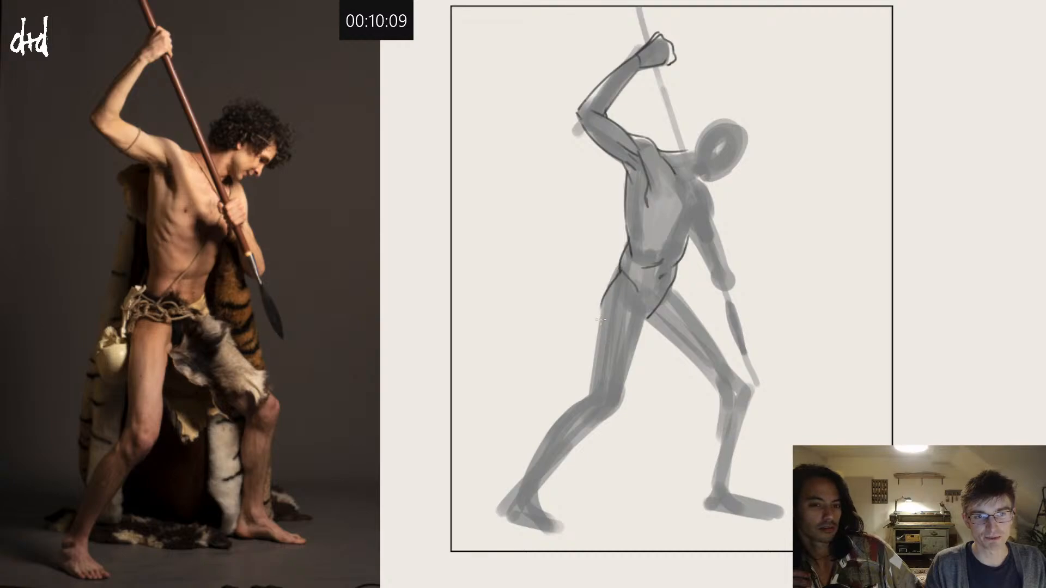
key(ctrl+z)
mouse_move(621, 270)
mouse_down()
mouse_move(598, 320)
mouse_move(591, 392)
mouse_up()
key(ctrl+z)
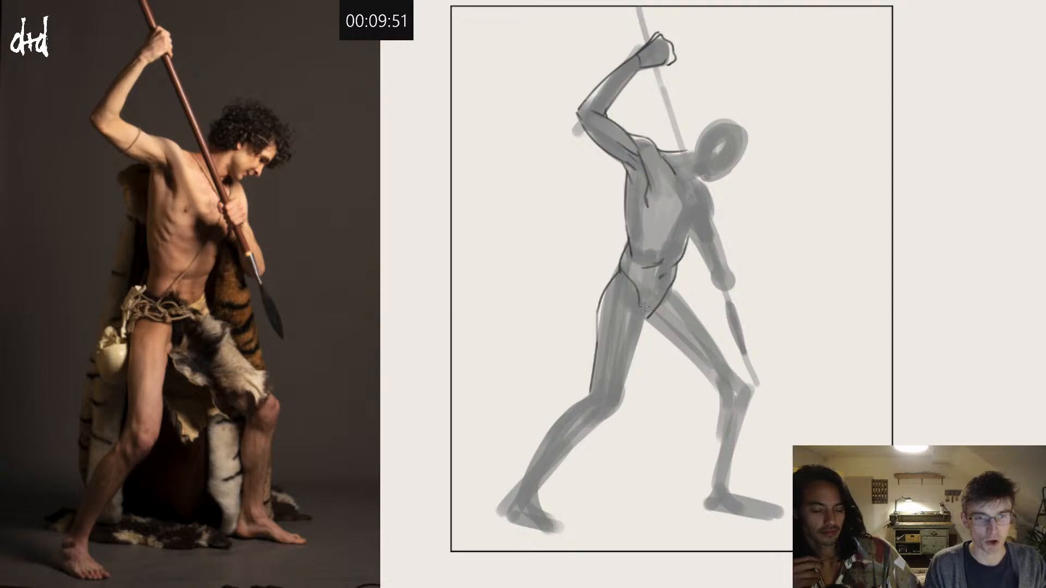
Step: Draw the front contour of the rear thigh from the groin down to the knee and define the kneecap
drag(638, 311, 629, 351)
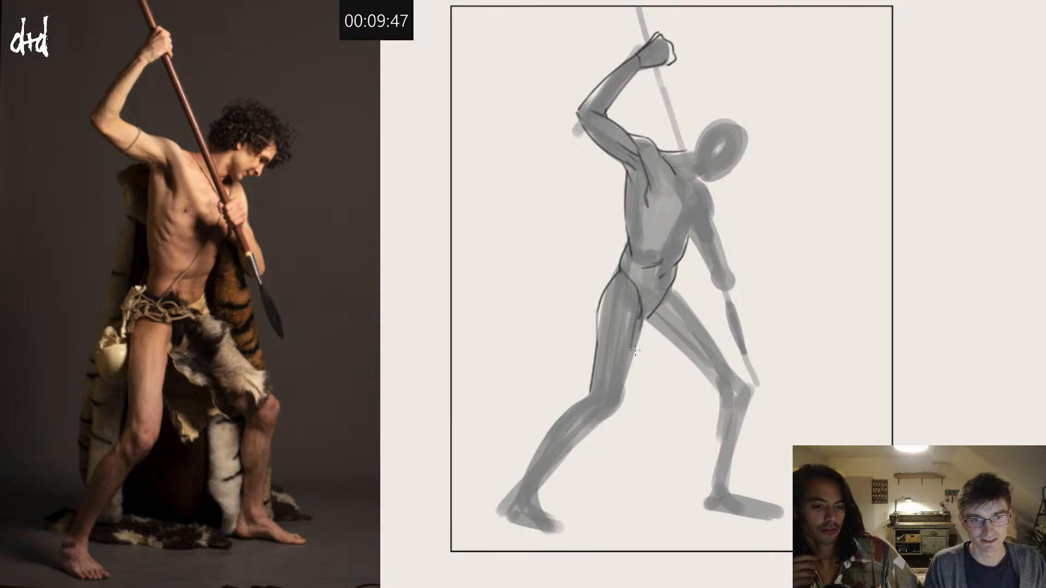
drag(642, 328, 615, 399)
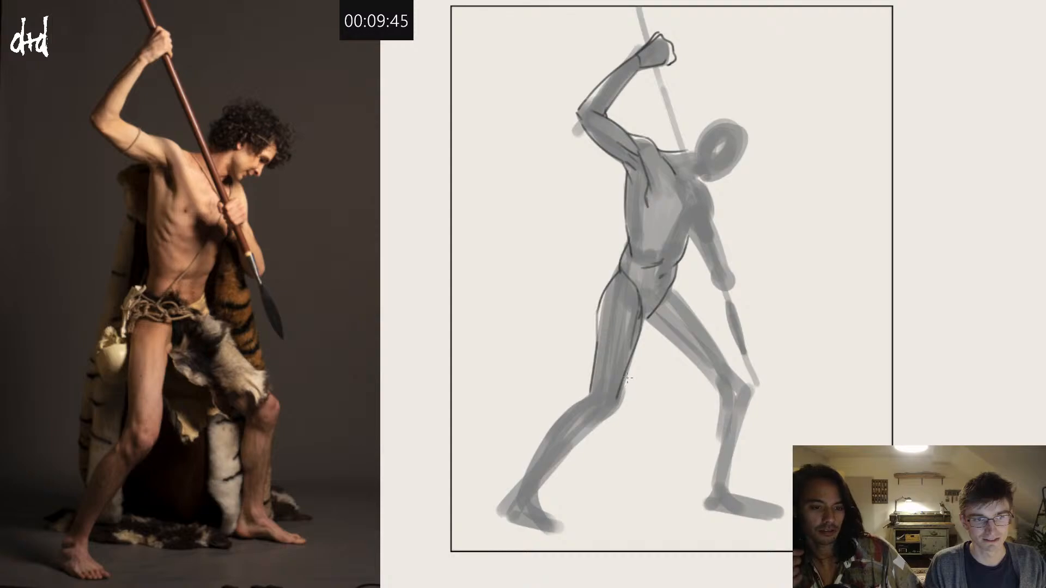
key(ctrl+z)
mouse_move(639, 336)
mouse_down()
mouse_move(617, 408)
mouse_move(570, 436)
mouse_move(599, 411)
mouse_move(610, 419)
mouse_move(589, 421)
mouse_move(611, 418)
mouse_up()
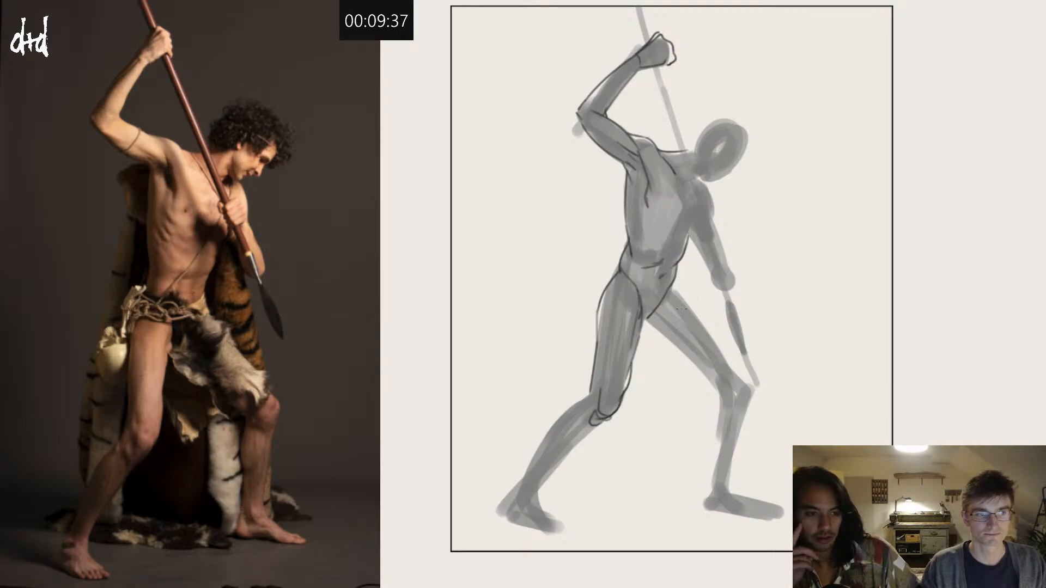
Step: Outline the crotch and the upper edge of the front thigh, and rough in the thigh's underside toward the knee
drag(667, 293, 642, 337)
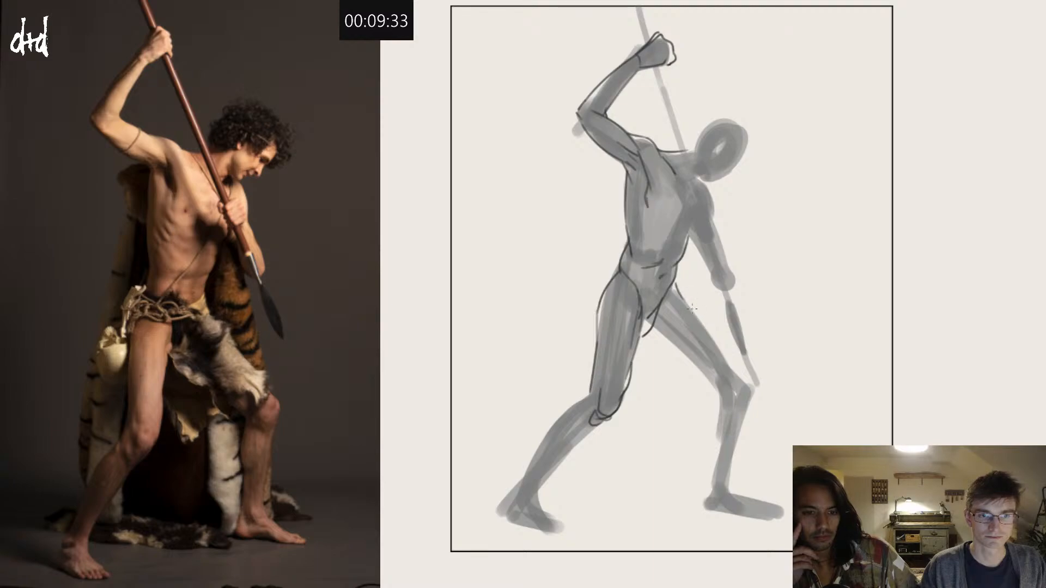
drag(672, 284, 730, 357)
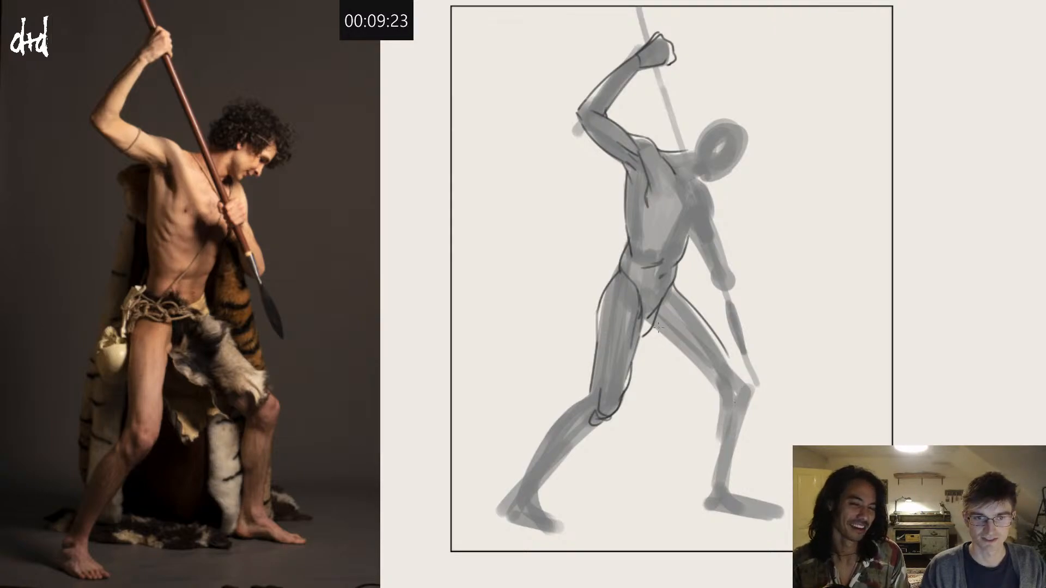
mouse_move(658, 327)
mouse_down()
mouse_move(725, 403)
mouse_move(709, 515)
mouse_move(742, 427)
mouse_move(724, 348)
mouse_up()
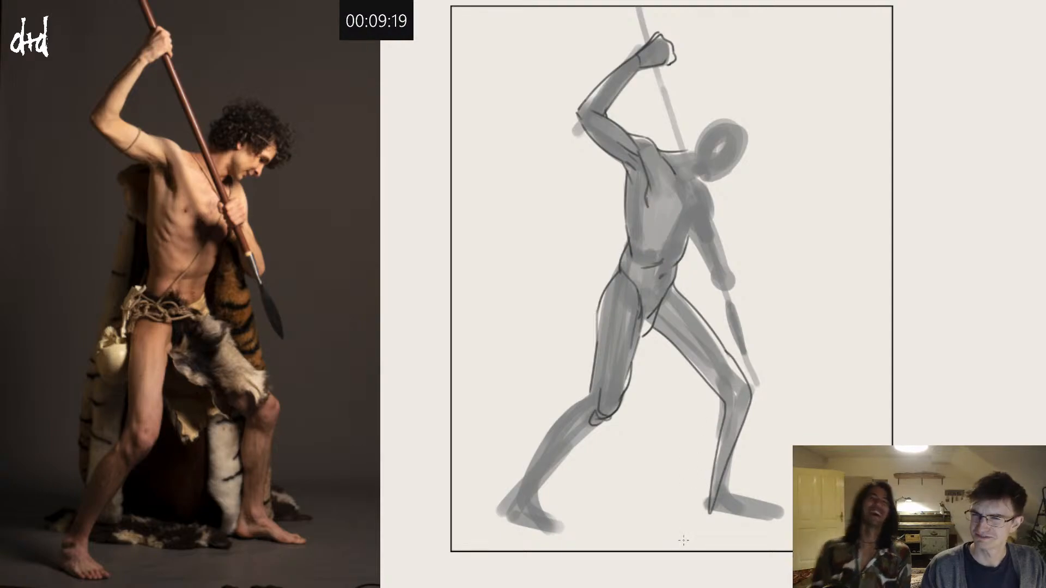
key(ctrl+z)
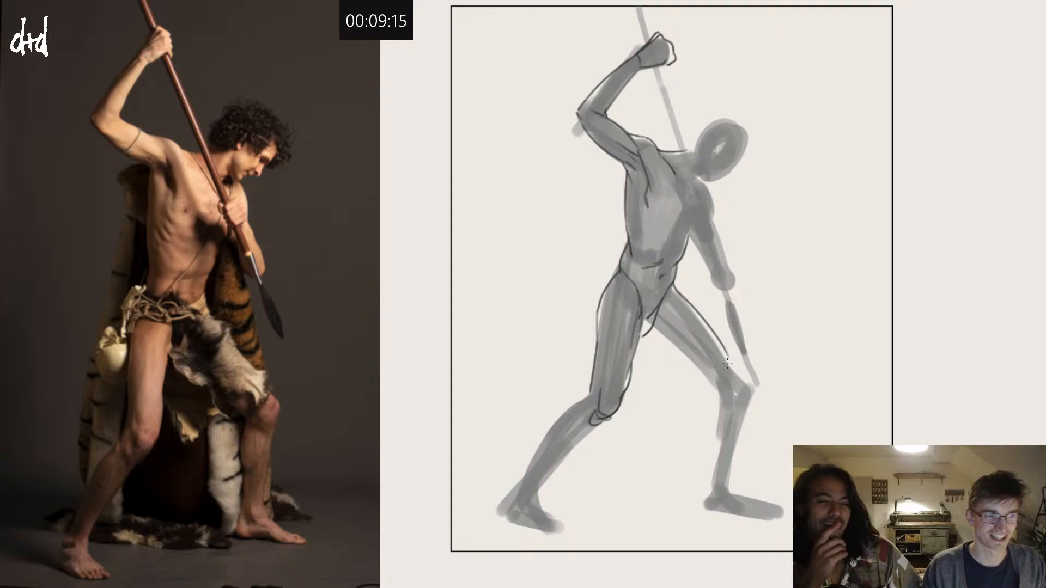
mouse_move(705, 379)
mouse_down()
mouse_move(730, 410)
mouse_move(721, 388)
mouse_up()
key(ctrl+z)
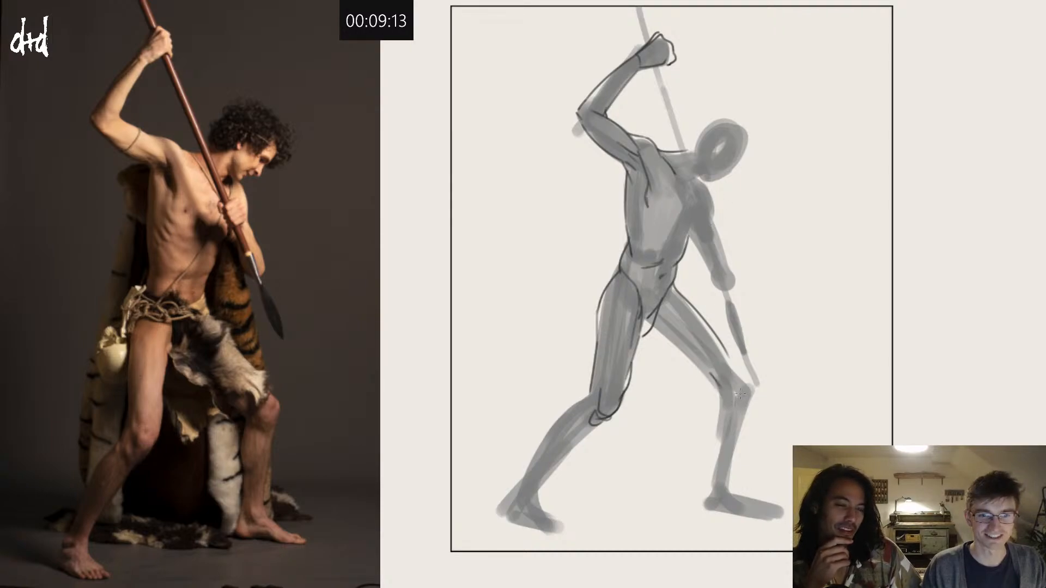
key(ctrl+z)
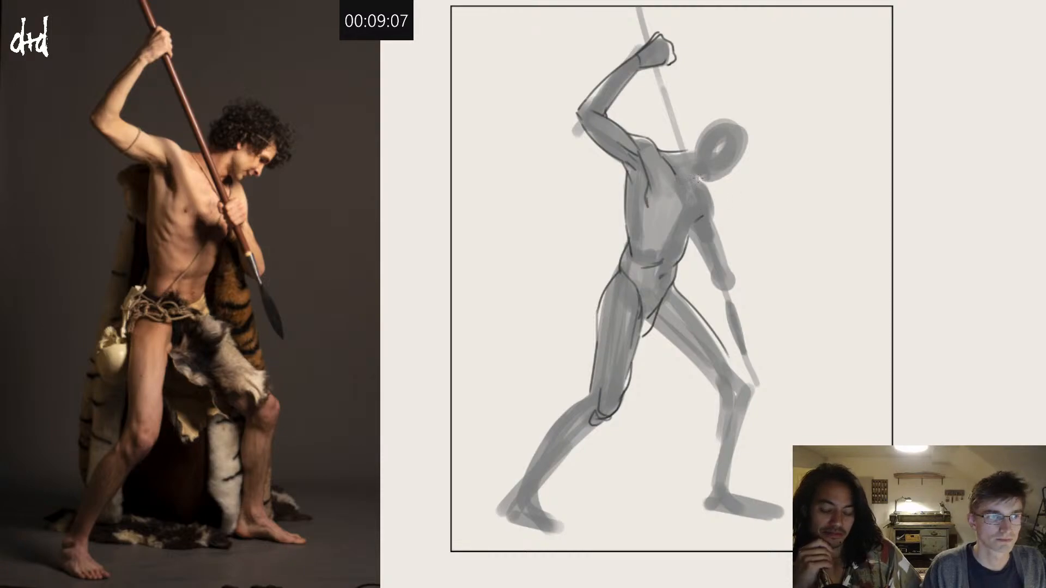
Step: Mark the base of the neck, and outline the front leg from the thigh's underside past the knee to the heel
drag(705, 176, 685, 182)
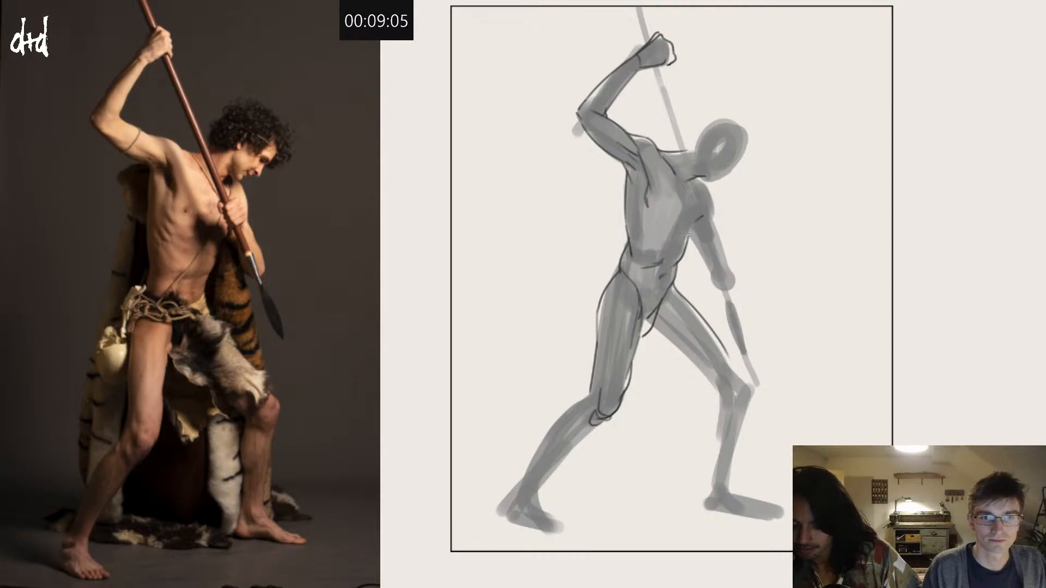
mouse_move(654, 323)
mouse_down()
mouse_move(702, 375)
mouse_move(754, 395)
mouse_move(737, 457)
mouse_up()
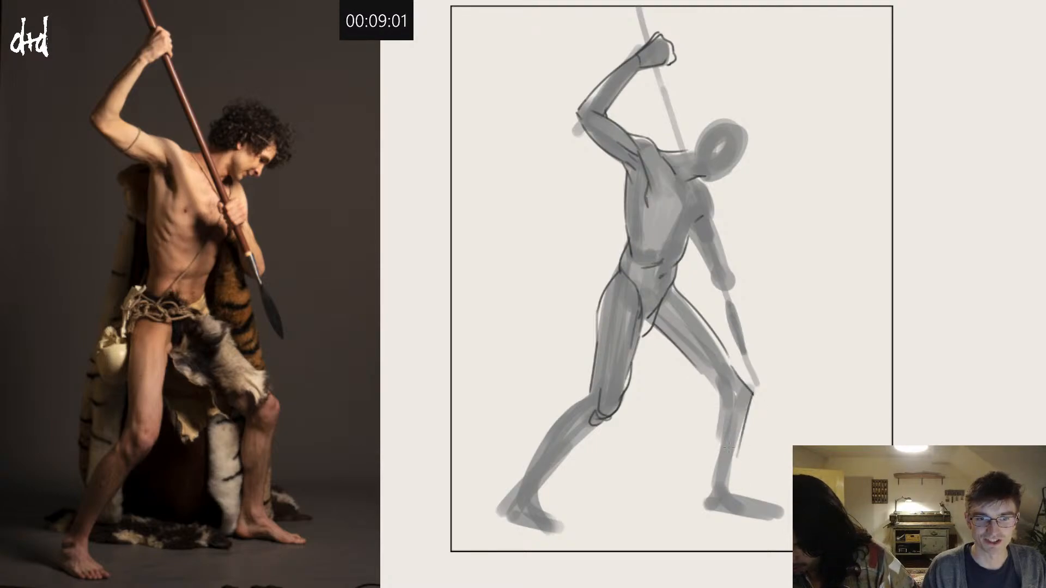
key(ctrl+z)
mouse_move(703, 374)
mouse_down()
mouse_move(720, 402)
mouse_move(710, 506)
mouse_up()
mouse_move(753, 396)
mouse_down()
mouse_move(725, 490)
mouse_move(778, 515)
mouse_move(711, 506)
mouse_up()
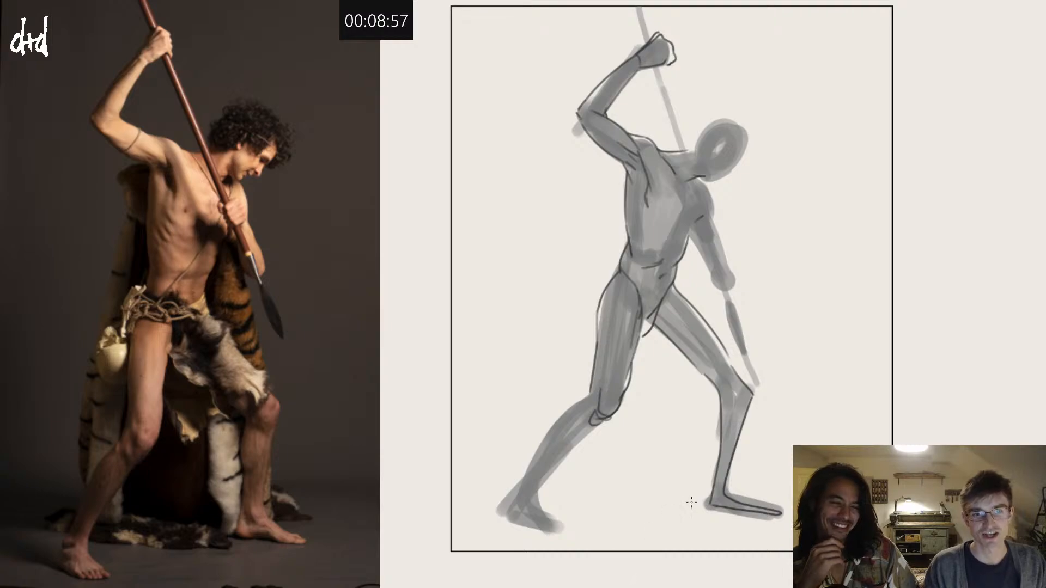
key(ctrl+z)
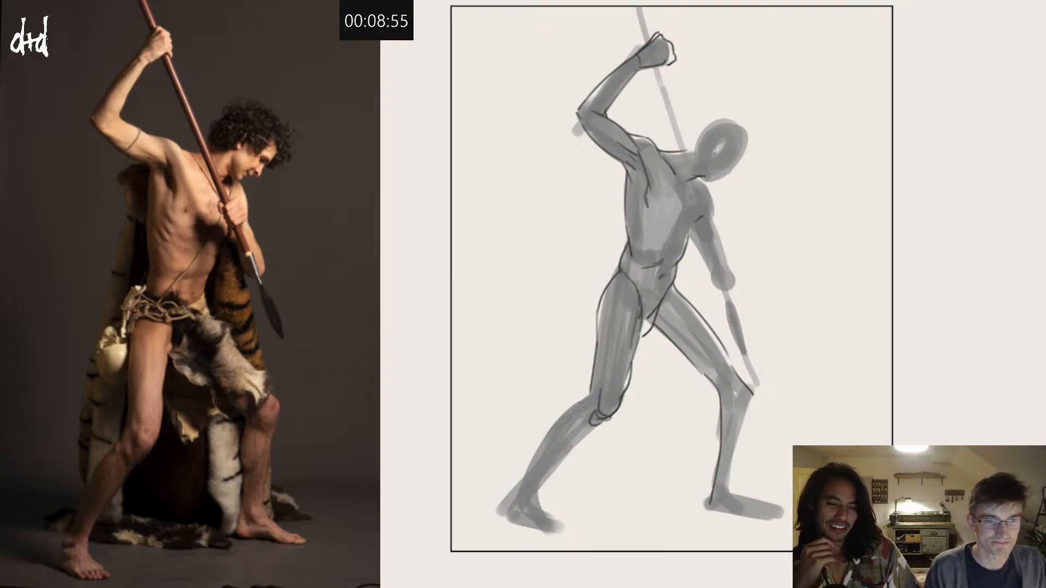
Step: Outline the rear lower leg from the knee to the heel and contour the rear foot
drag(593, 388, 531, 453)
key(ctrl+z)
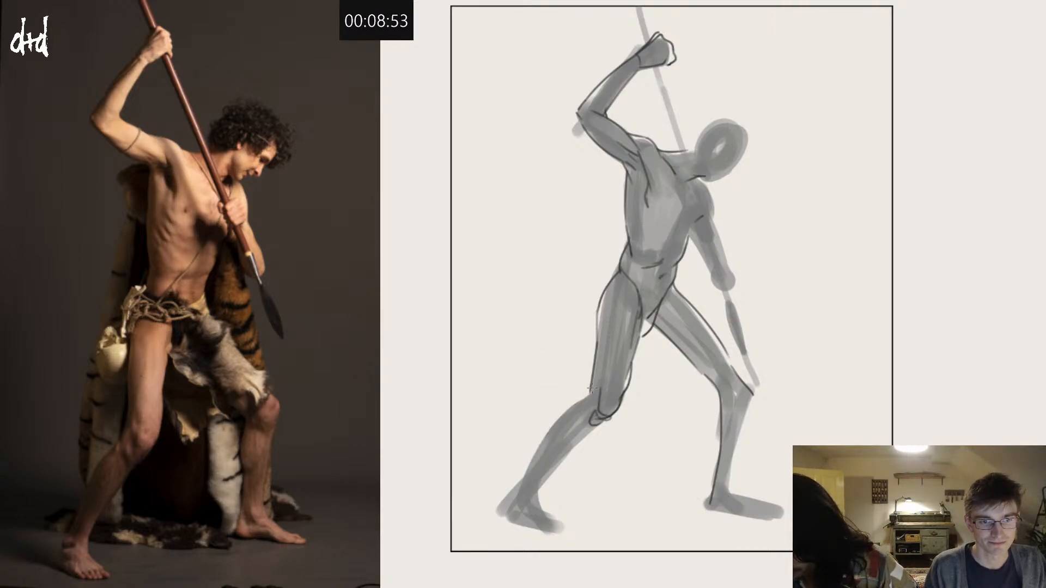
mouse_move(592, 391)
mouse_down()
mouse_move(537, 443)
mouse_move(505, 504)
mouse_up()
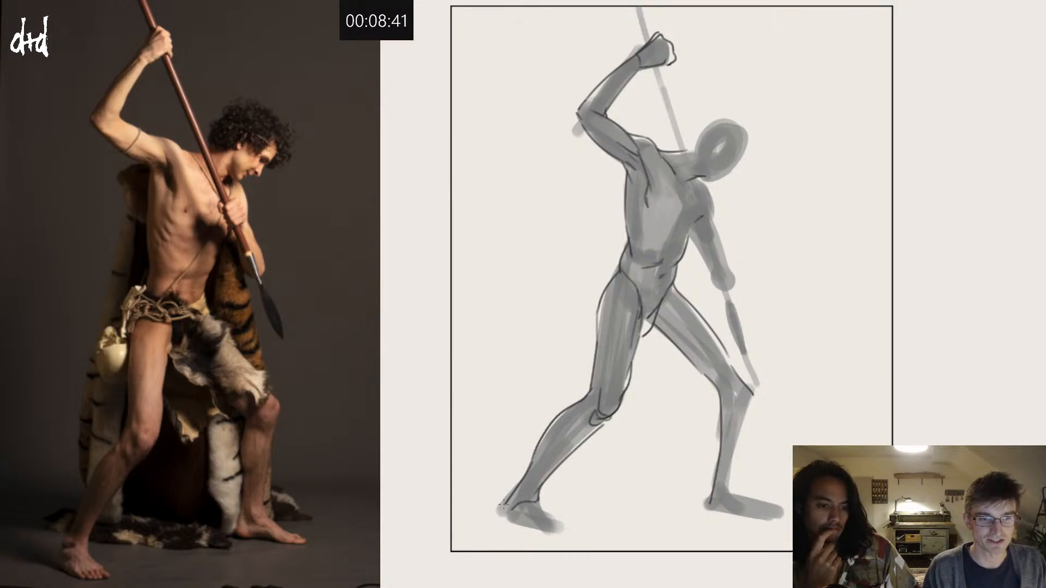
drag(505, 503, 519, 524)
key(ctrl+z)
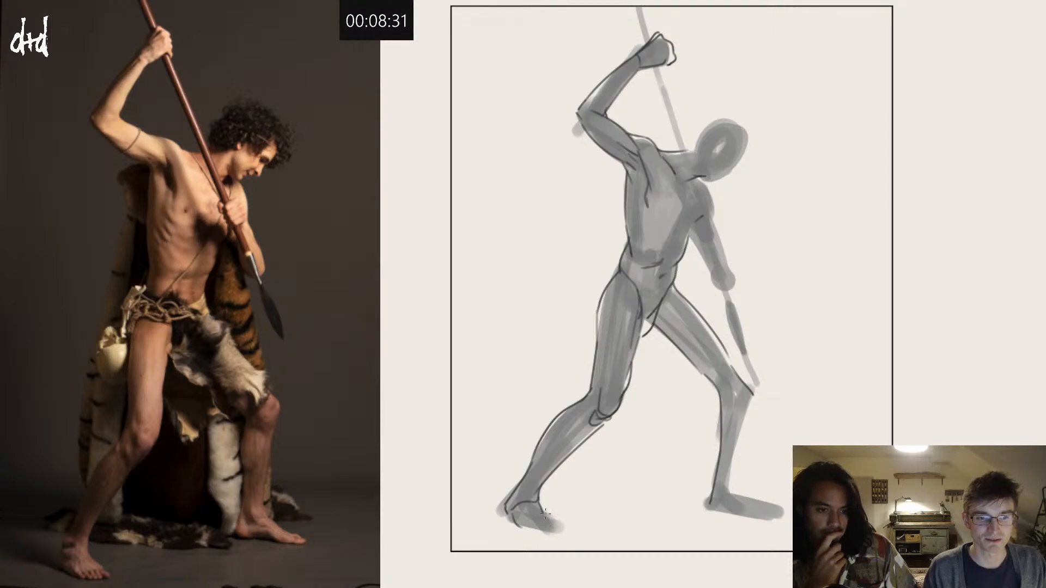
mouse_move(545, 512)
mouse_down()
mouse_move(568, 539)
mouse_move(526, 527)
mouse_move(563, 532)
mouse_up()
key(ctrl+z)
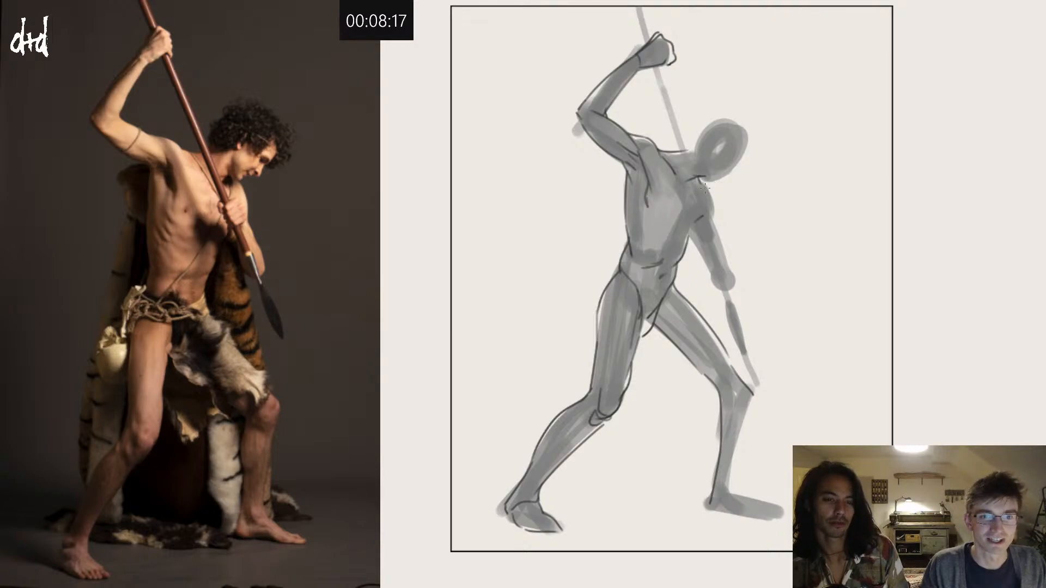
Step: Sketch the head's outline with the jaw, curly hair silhouette, and downward-facing brow and nose
drag(705, 189, 732, 178)
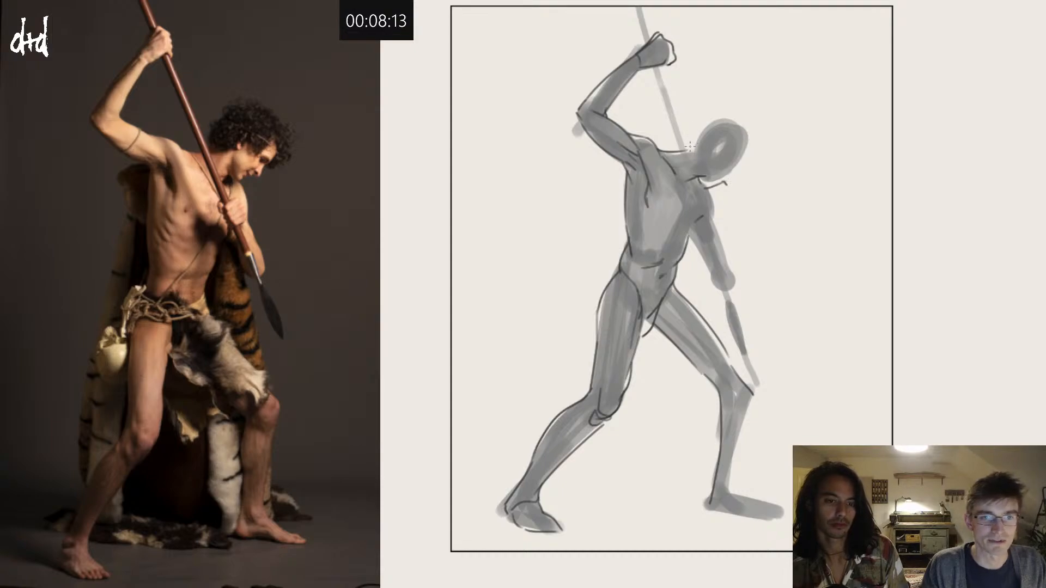
mouse_move(682, 151)
mouse_down()
mouse_move(693, 121)
mouse_move(709, 113)
mouse_move(762, 143)
mouse_move(751, 163)
mouse_up()
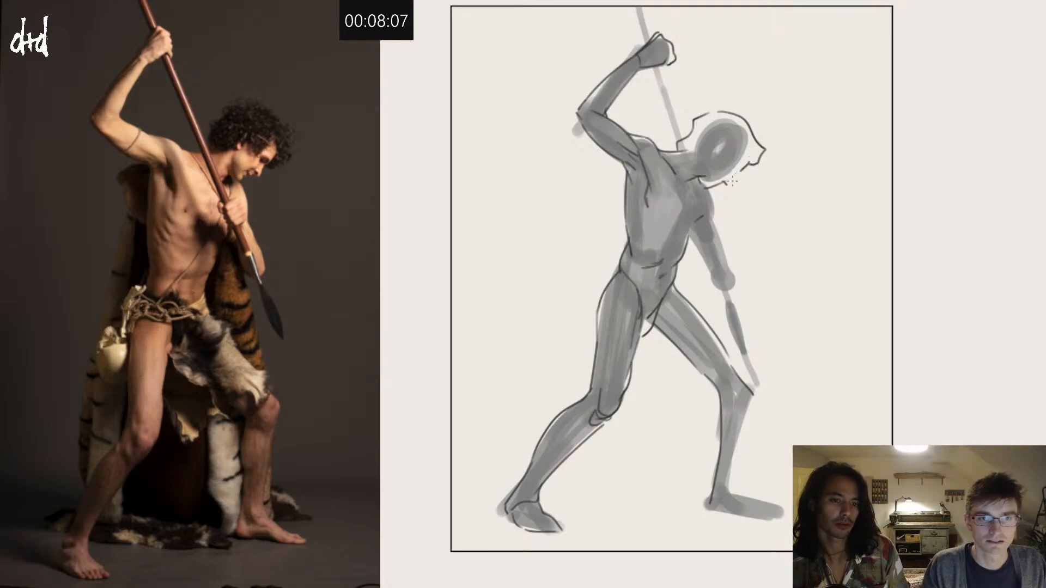
mouse_move(734, 168)
mouse_down()
mouse_move(751, 179)
mouse_move(729, 166)
mouse_up()
key(ctrl+z)
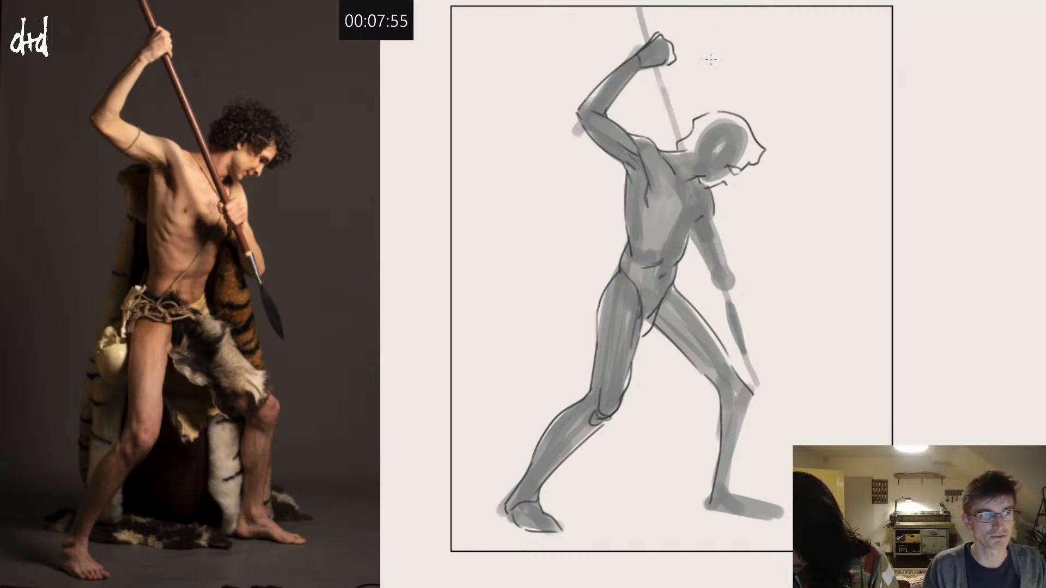
Step: Outline the lowered arm from shoulder to elbow with its inner edge, and draw the fist in front of the chest
drag(713, 210, 727, 263)
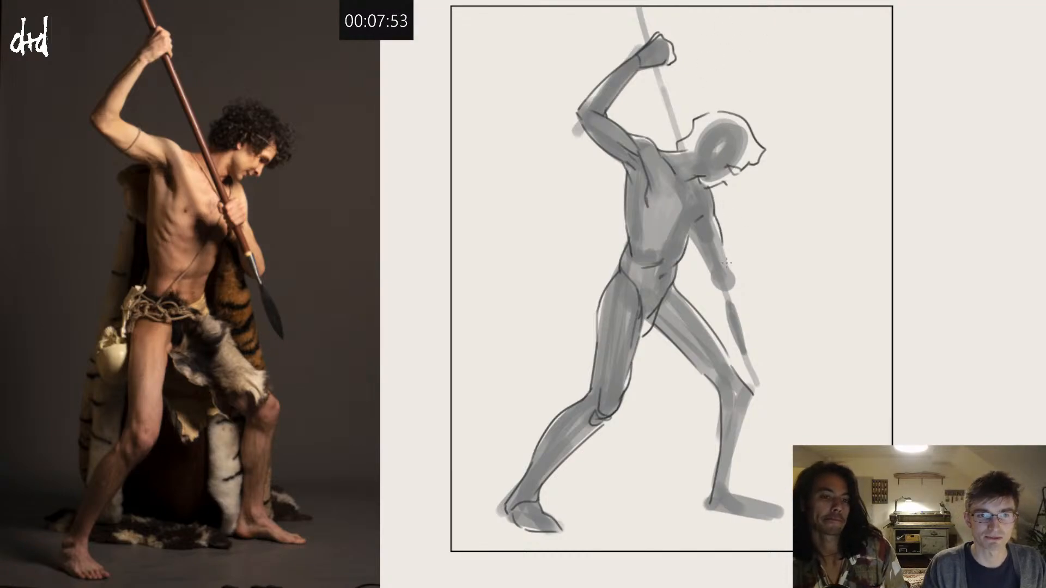
key(ctrl+z)
drag(712, 191, 715, 222)
key(ctrl+z)
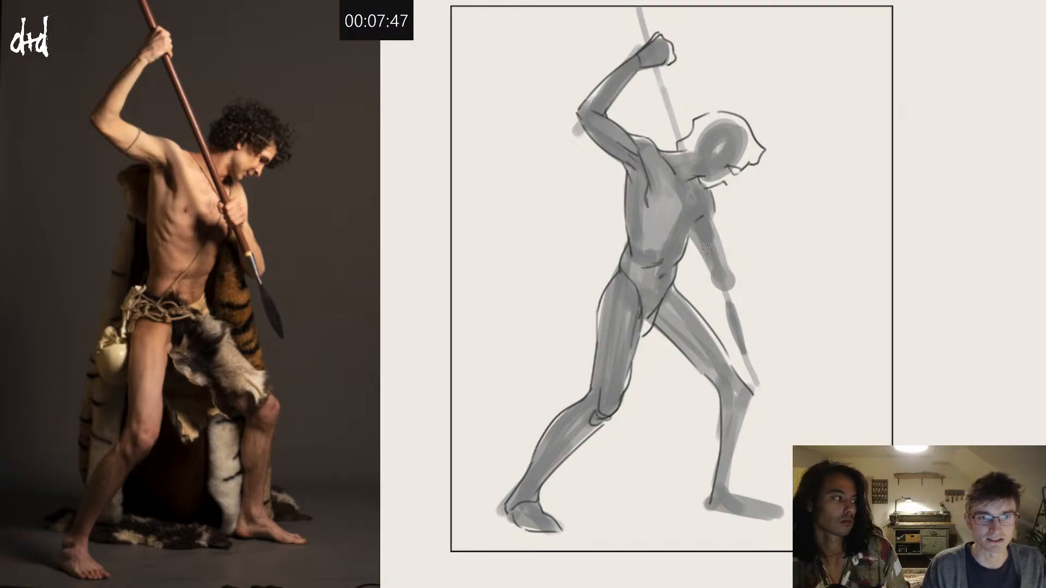
drag(712, 209, 720, 247)
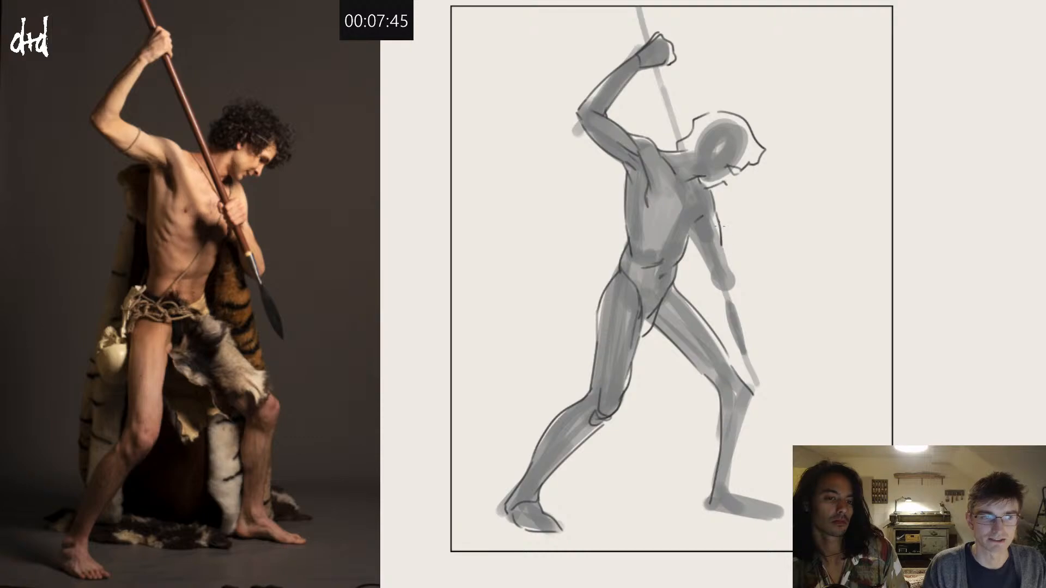
key(ctrl+z)
drag(712, 207, 735, 287)
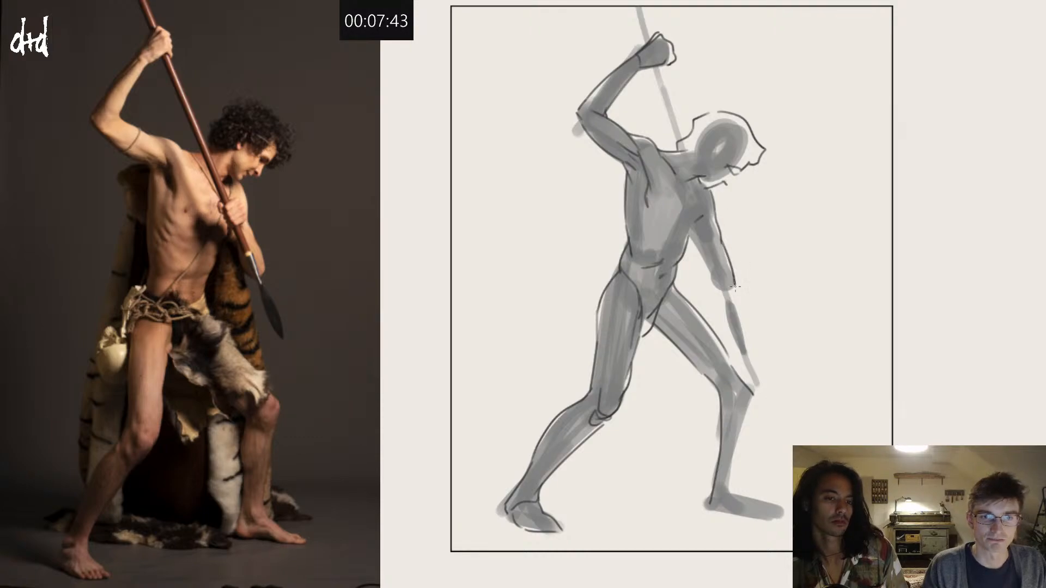
mouse_move(682, 209)
mouse_down()
mouse_move(706, 200)
mouse_move(712, 230)
mouse_up()
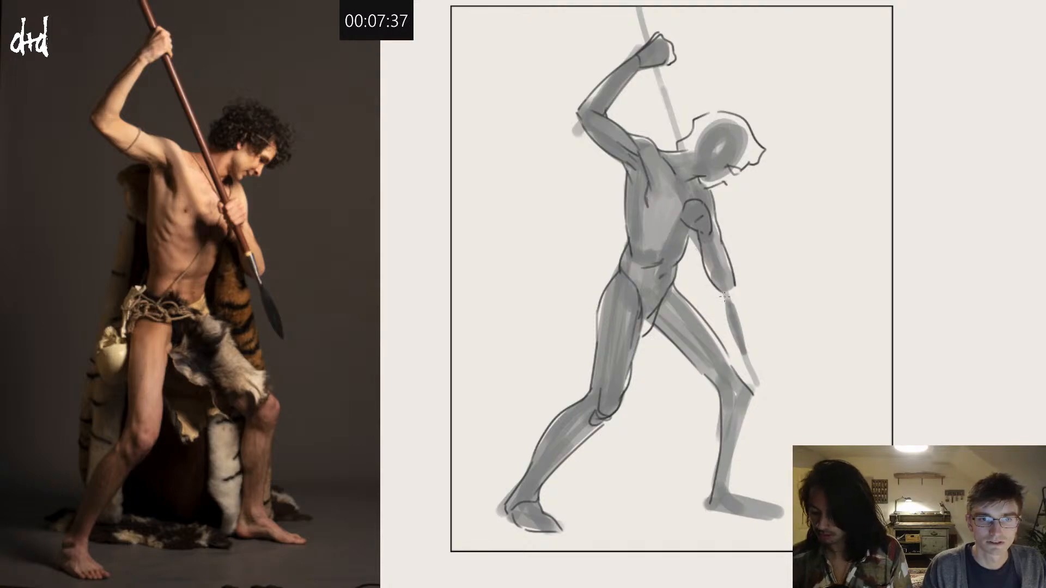
drag(724, 291, 737, 283)
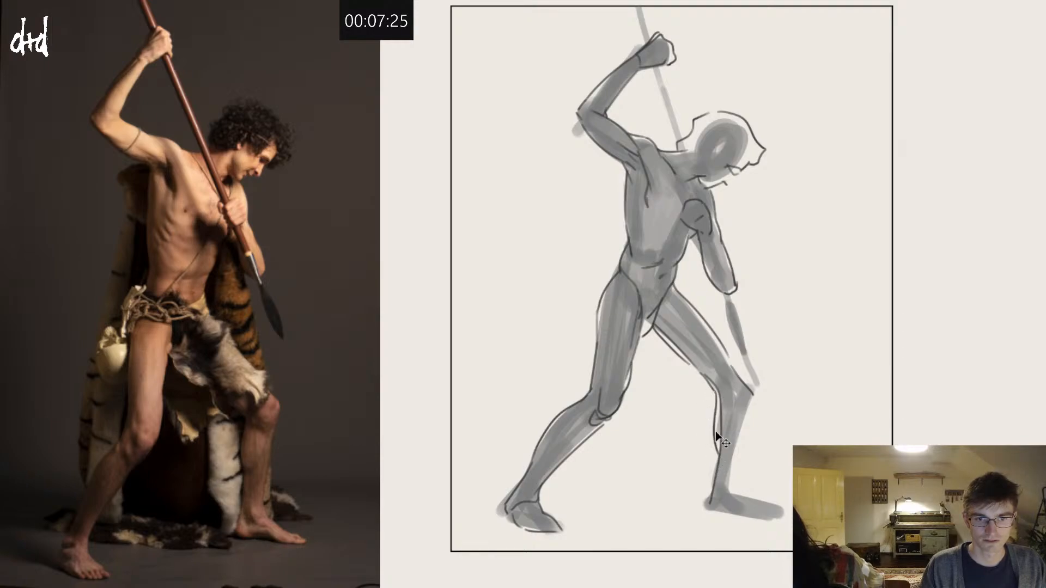
Step: Refine the front lower leg with calf and shin contours, outline its foot, and add short rib marks on the torso
mouse_move(715, 390)
mouse_down()
mouse_move(714, 467)
mouse_move(695, 506)
mouse_move(728, 512)
mouse_move(713, 514)
mouse_move(705, 486)
mouse_move(706, 509)
mouse_up()
key(ctrl+z)
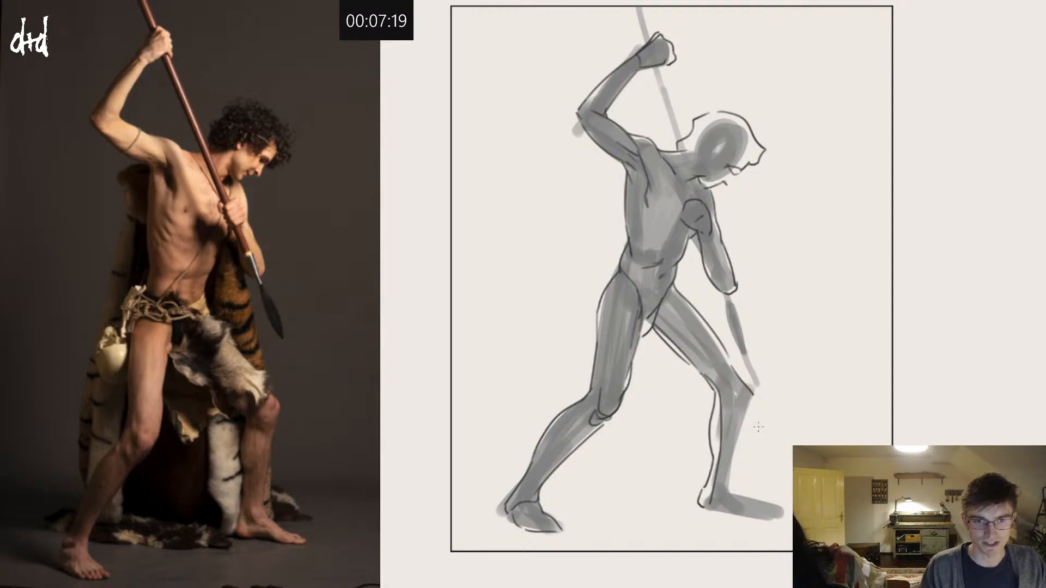
mouse_move(755, 391)
mouse_down()
mouse_move(729, 433)
mouse_move(746, 416)
mouse_move(721, 488)
mouse_up()
key(ctrl+z)
mouse_move(747, 413)
mouse_down()
mouse_move(728, 484)
mouse_move(714, 493)
mouse_up()
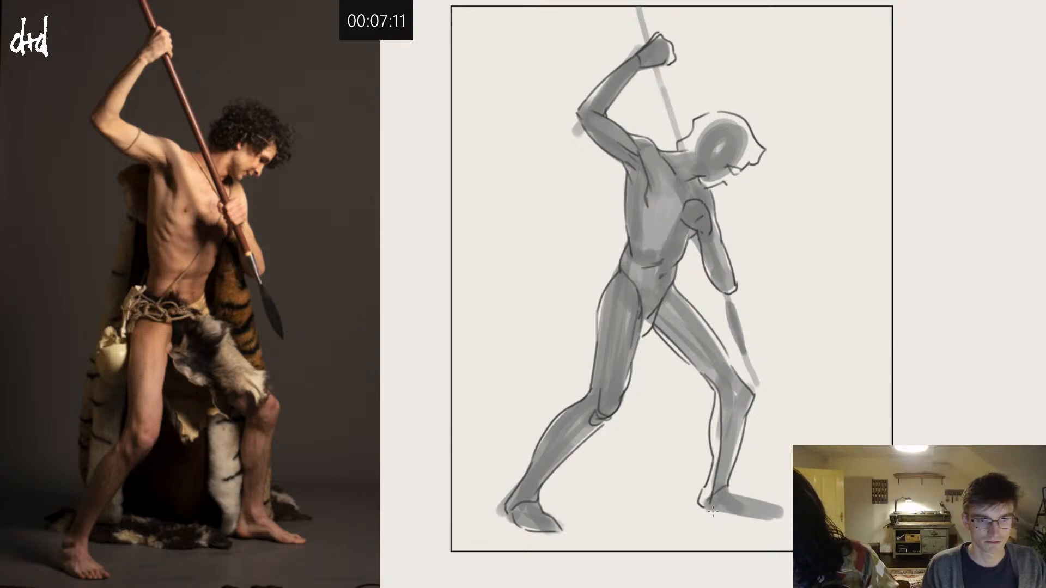
drag(736, 496, 759, 507)
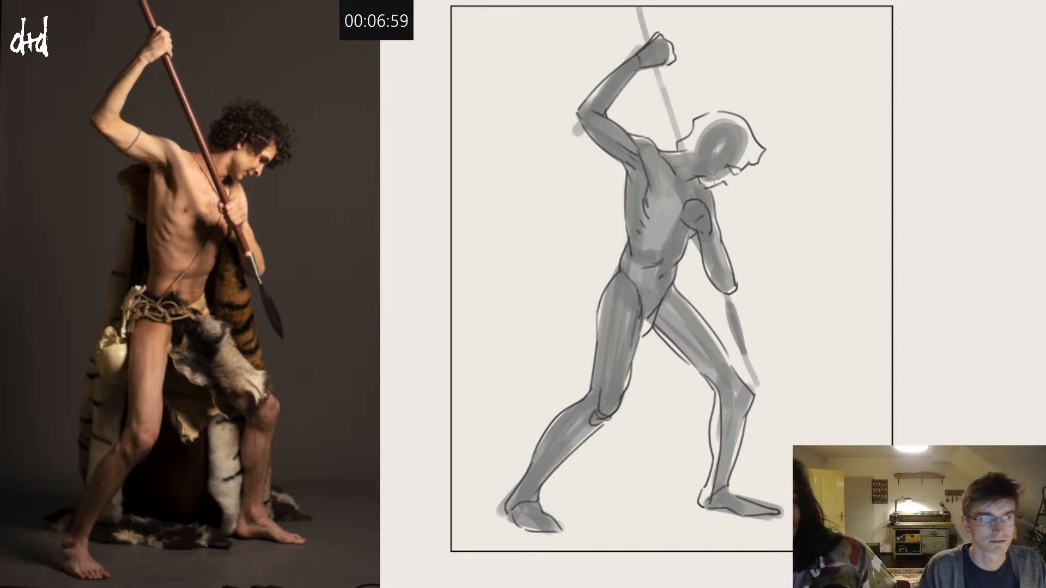
Step: Add the ear, jawline and small facial features to the head
drag(707, 157, 704, 183)
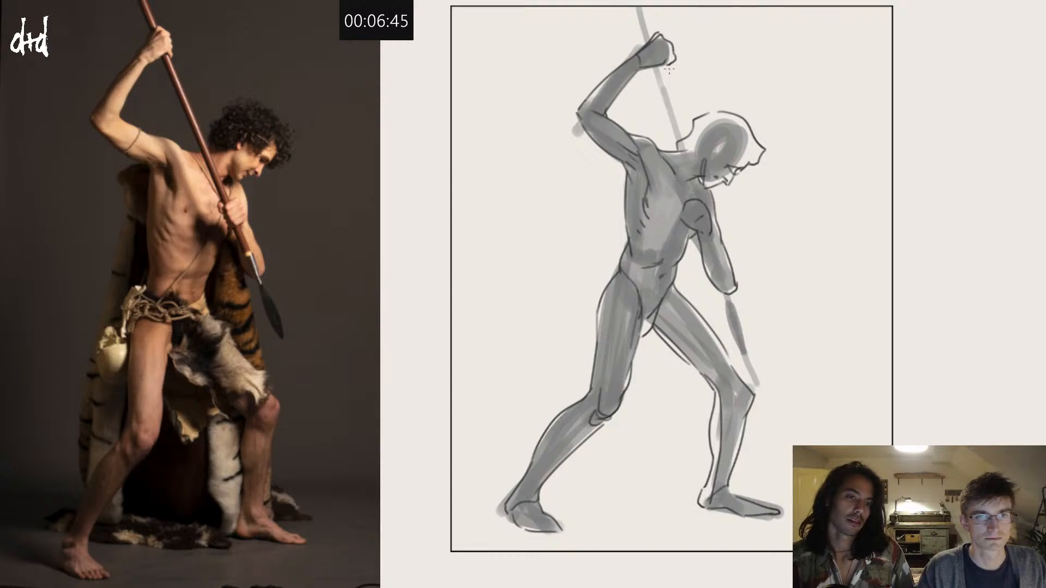
drag(666, 61, 688, 191)
key(ctrl+z)
drag(670, 62, 696, 176)
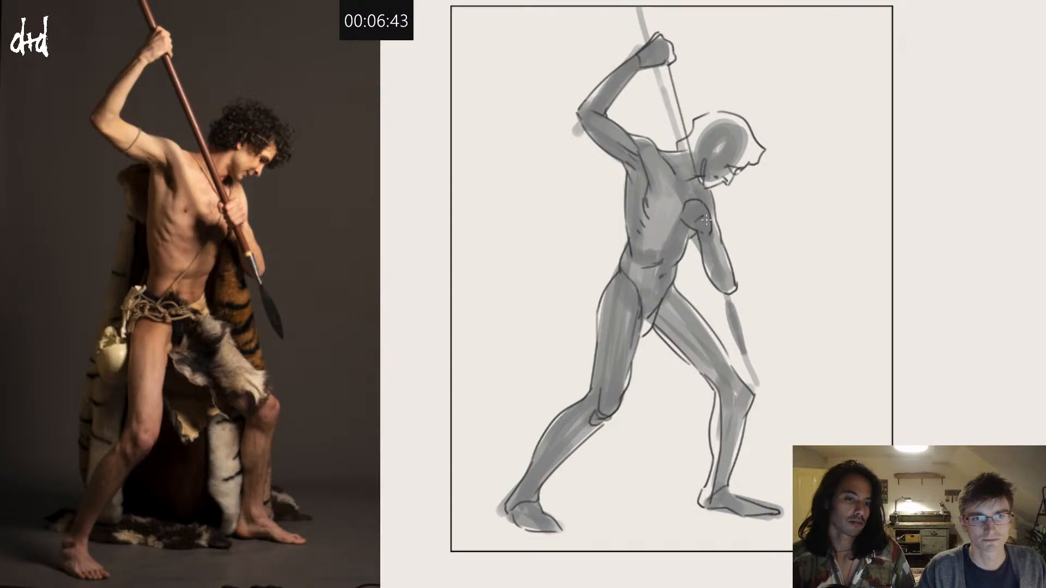
key(ctrl+z)
drag(673, 59, 691, 162)
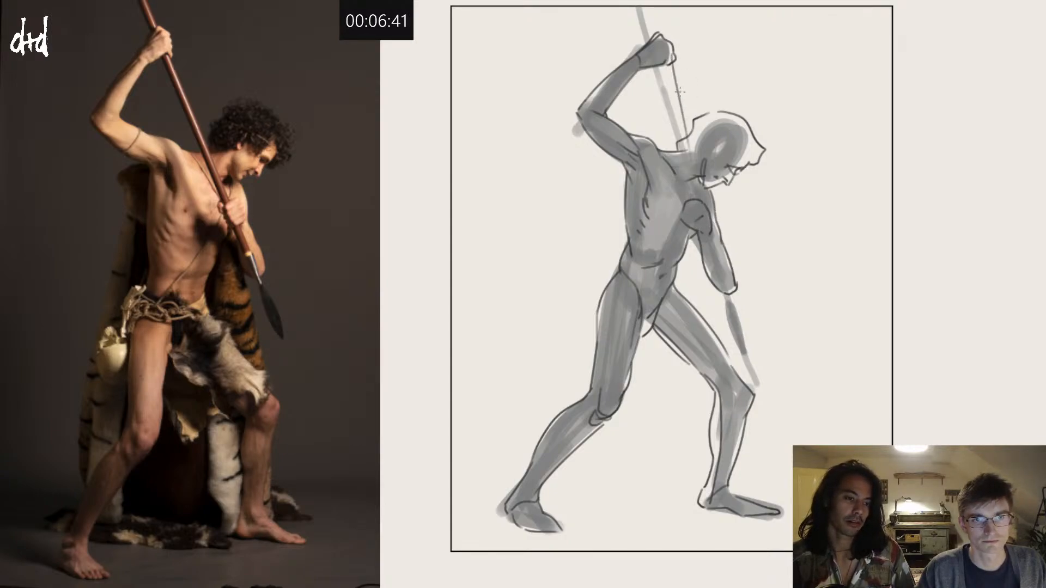
key(ctrl+z)
drag(669, 59, 720, 319)
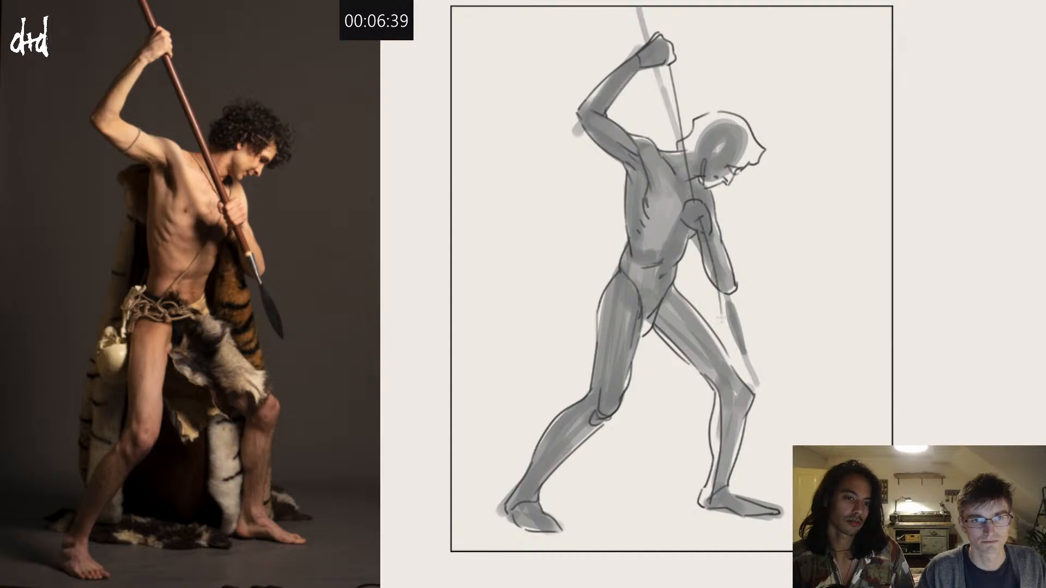
key(ctrl+z)
key(ctrl+z)
drag(672, 64, 703, 209)
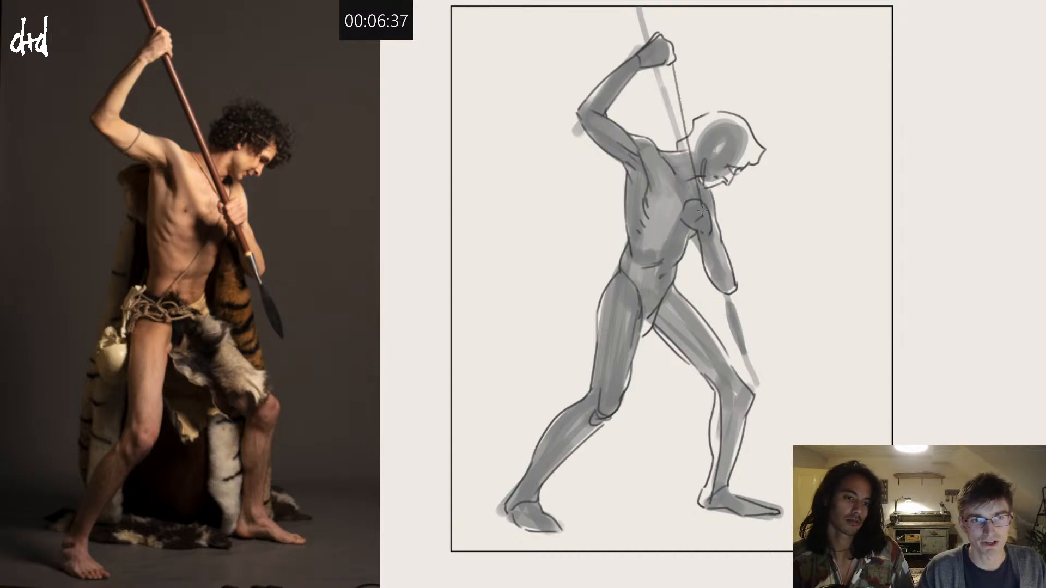
key(ctrl+z)
drag(673, 61, 694, 206)
key(ctrl+z)
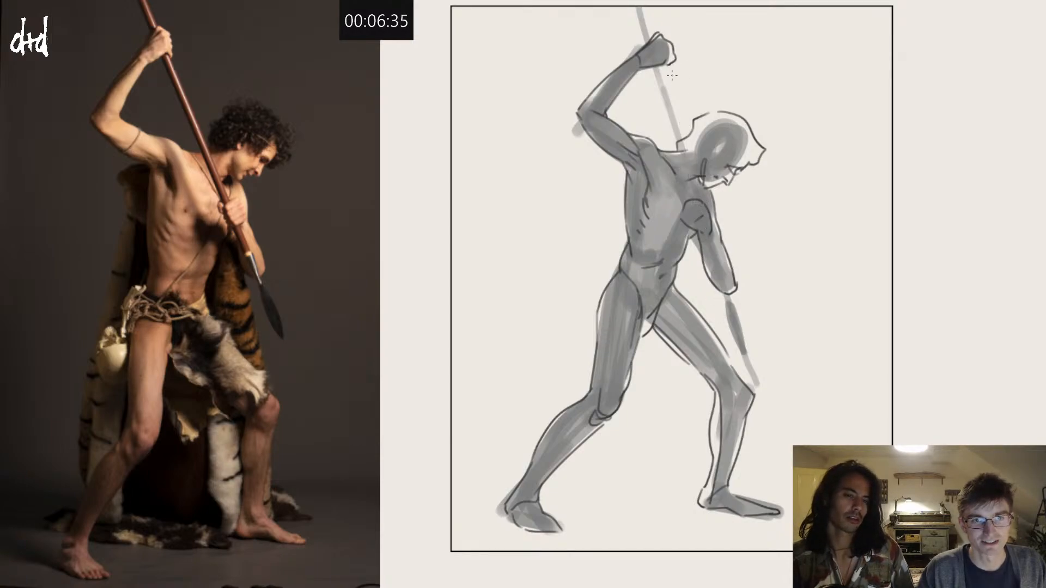
drag(672, 64, 698, 195)
key(ctrl+z)
Step: Draw the spear's shaft edges from the raised fist down past the chest fist to beside the front thigh
drag(672, 62, 717, 327)
drag(692, 225, 715, 322)
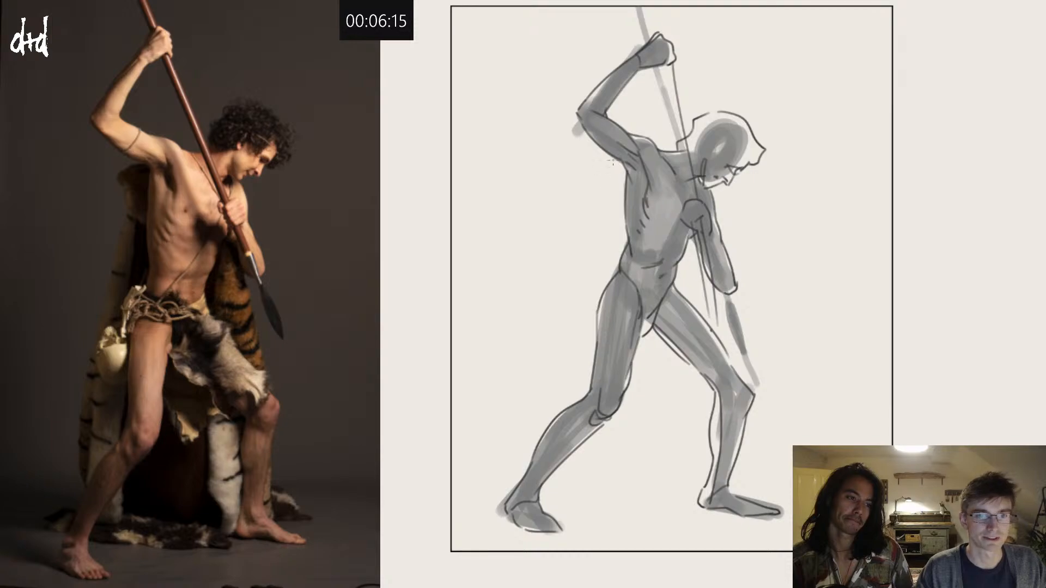
Step: Outline the cape hanging behind the back, and sketch the side and ground edge of the seat block behind the legs
mouse_move(612, 161)
mouse_down()
mouse_move(591, 187)
mouse_move(606, 193)
mouse_move(554, 416)
mouse_up()
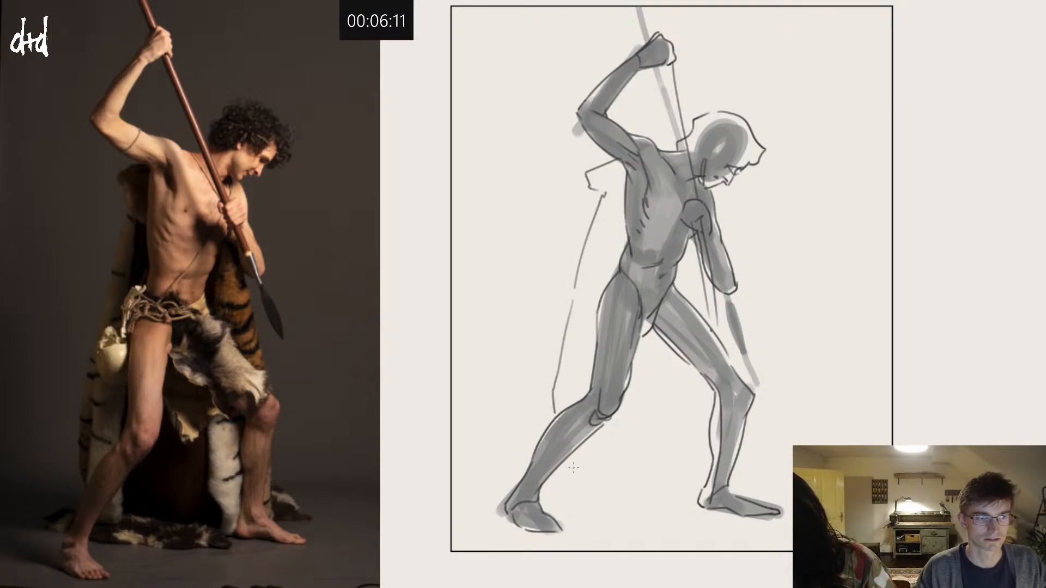
drag(567, 456, 574, 507)
drag(591, 351, 592, 398)
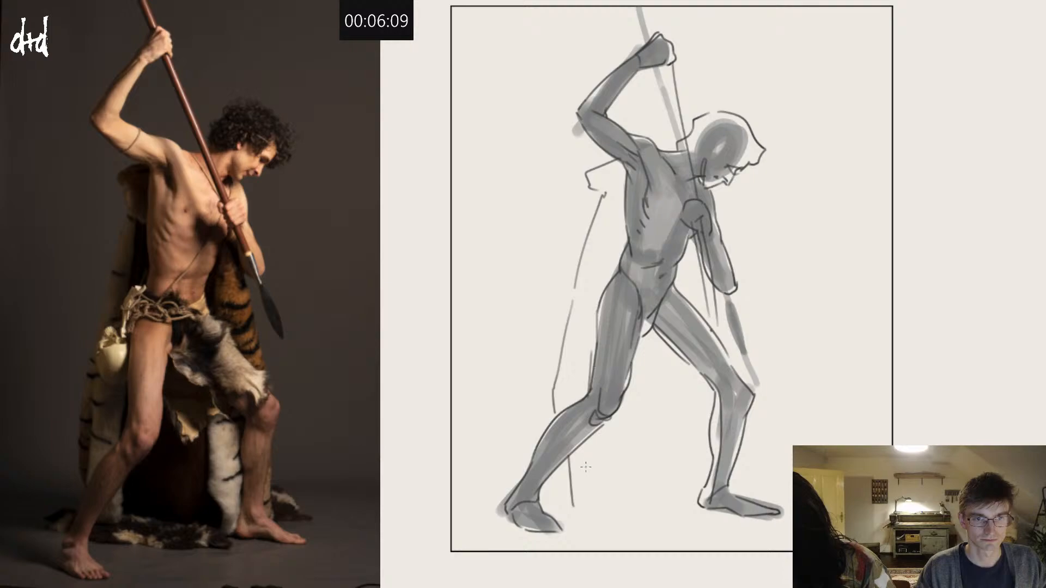
mouse_move(572, 491)
mouse_down()
mouse_move(561, 513)
mouse_move(660, 526)
mouse_move(692, 512)
mouse_up()
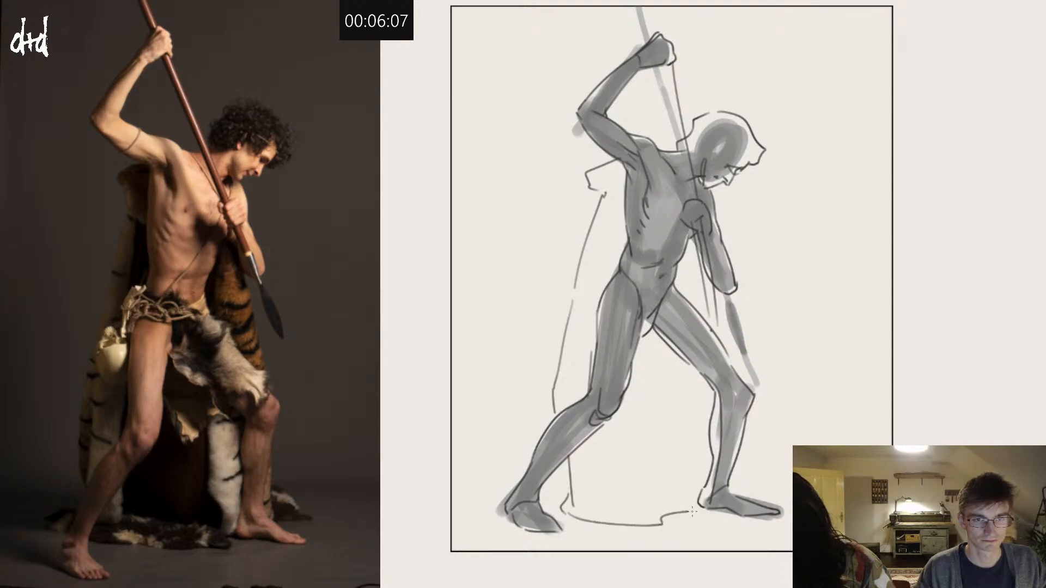
Step: Outline the fur cloth across the groin and front thigh, the drape's front edge, and the pelt behind the front foot
drag(677, 287, 651, 333)
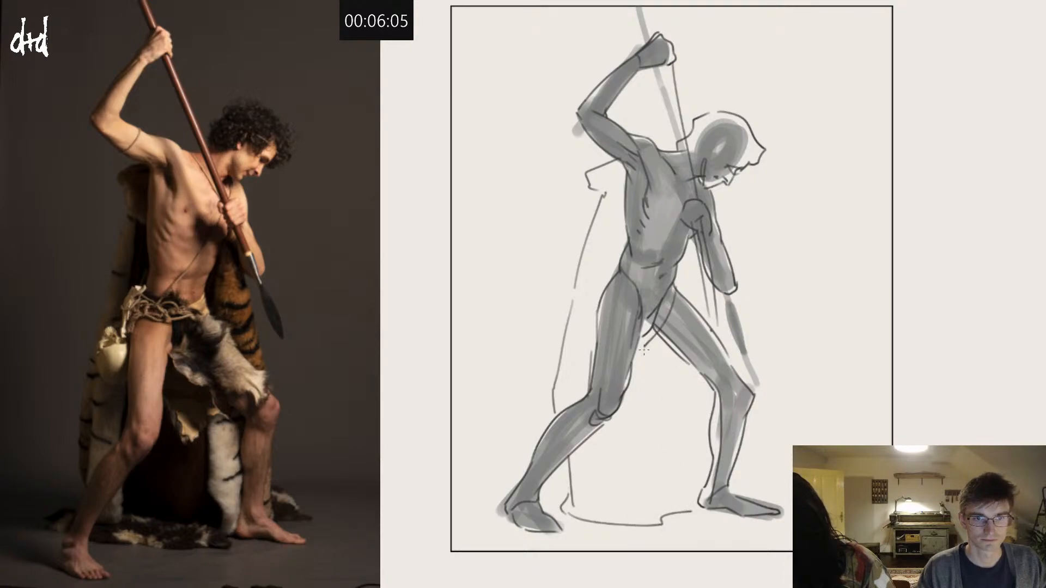
mouse_move(658, 376)
mouse_down()
mouse_move(679, 399)
mouse_move(744, 402)
mouse_up()
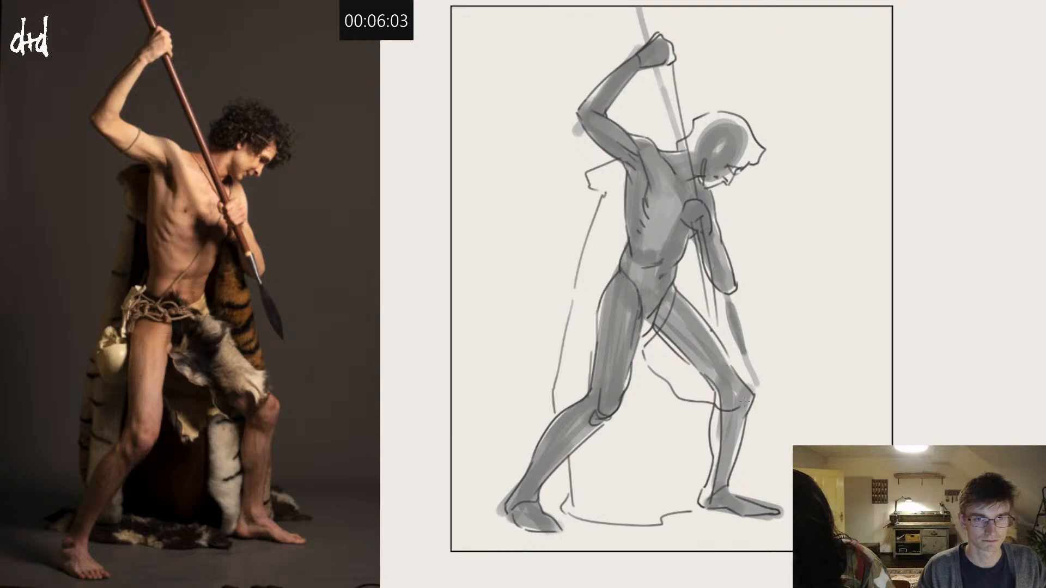
mouse_move(678, 283)
mouse_down()
mouse_move(718, 329)
mouse_move(721, 304)
mouse_move(745, 383)
mouse_up()
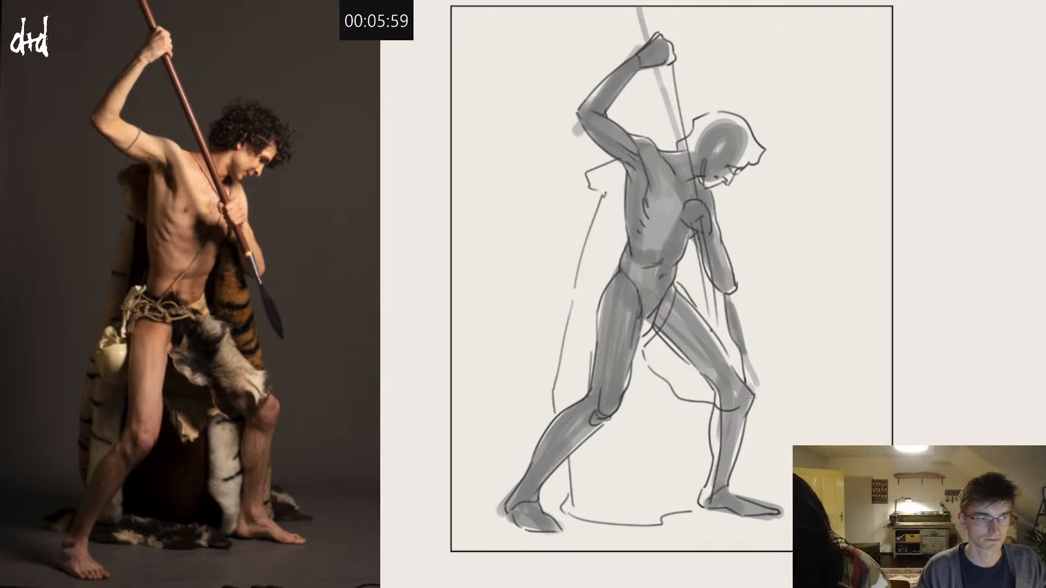
drag(738, 450, 774, 501)
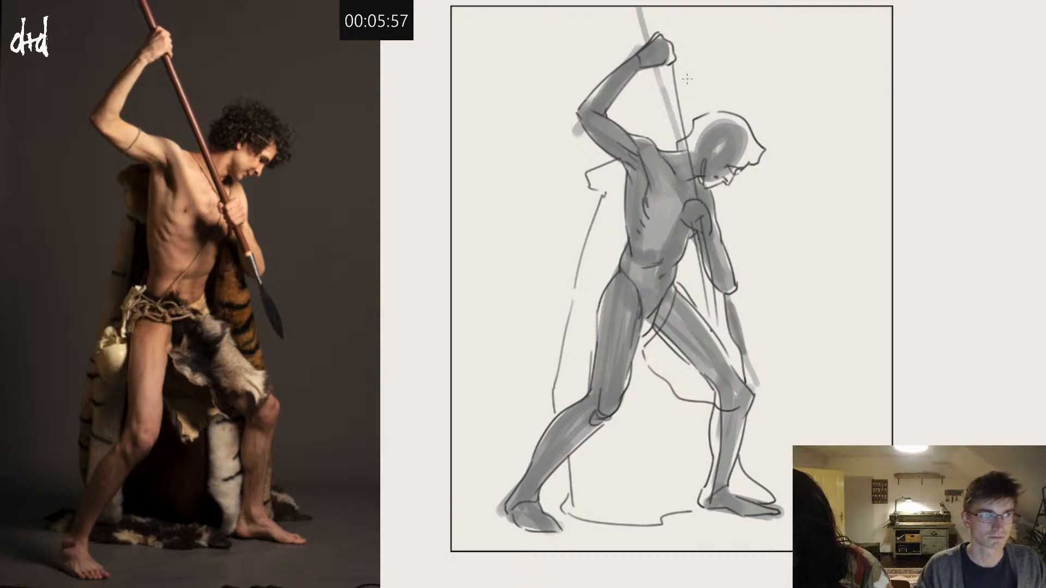
Step: Outline the curly hair mass around the head, with dark scribbled curls over the forehead and a hairline beside the ear
mouse_move(711, 107)
mouse_down()
mouse_move(685, 117)
mouse_move(681, 143)
mouse_up()
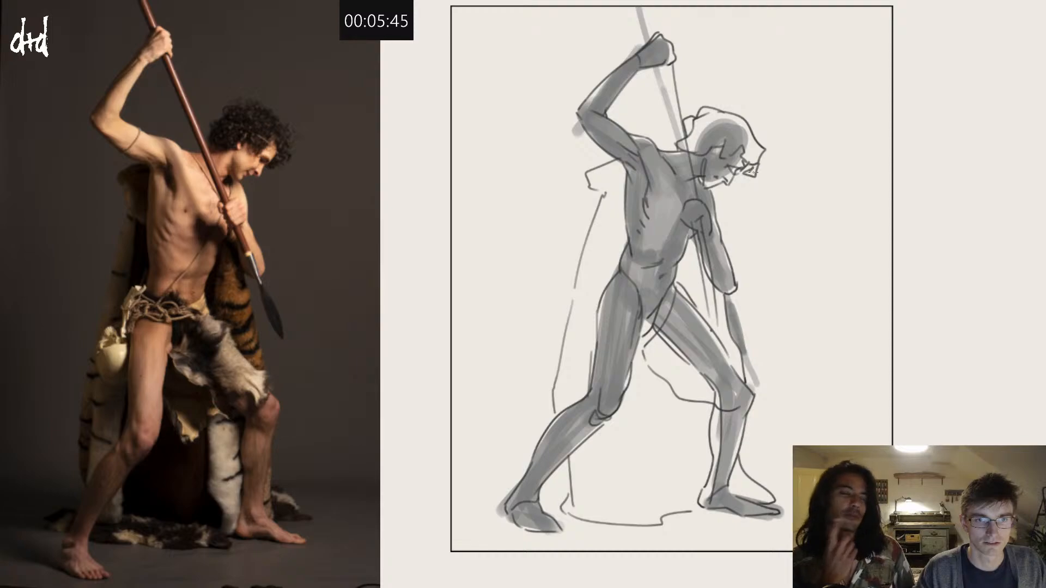
mouse_move(752, 167)
mouse_down()
mouse_move(741, 174)
mouse_move(754, 175)
mouse_up()
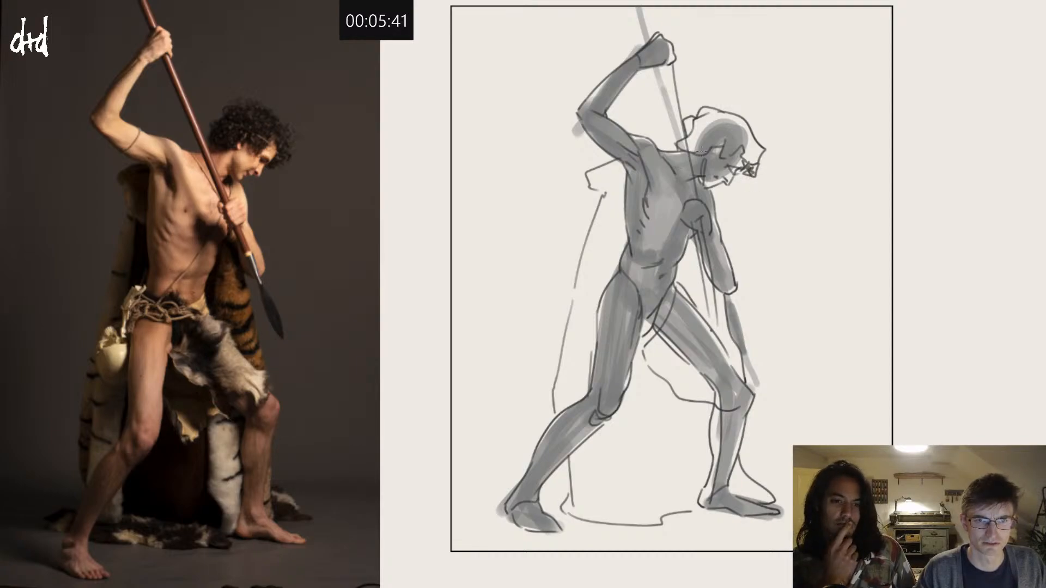
drag(715, 147, 705, 154)
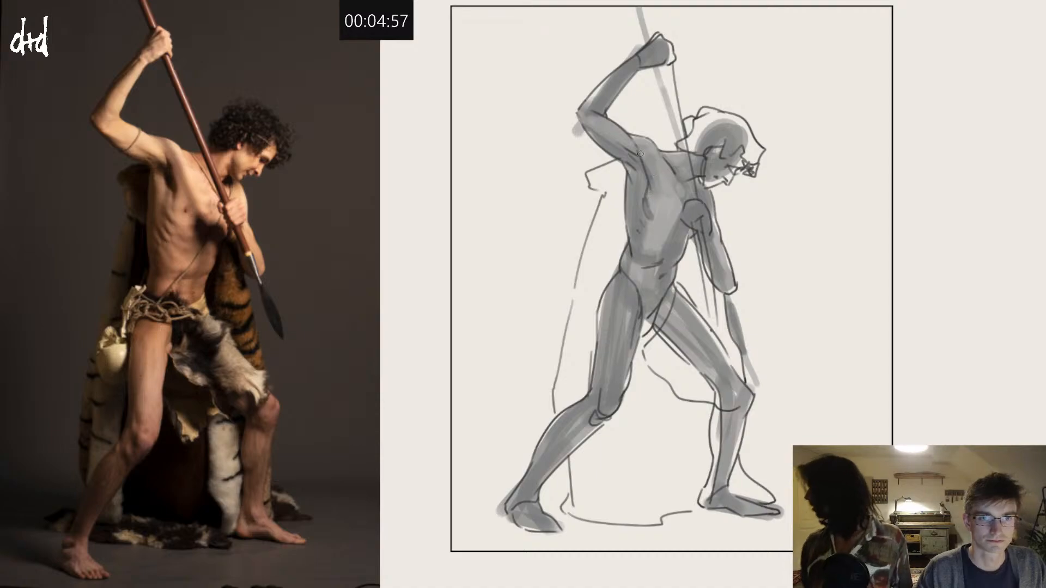
Step: Shade the armpit, the ribs along the torso's side and the fist at the chest with darker grey
drag(637, 145, 647, 195)
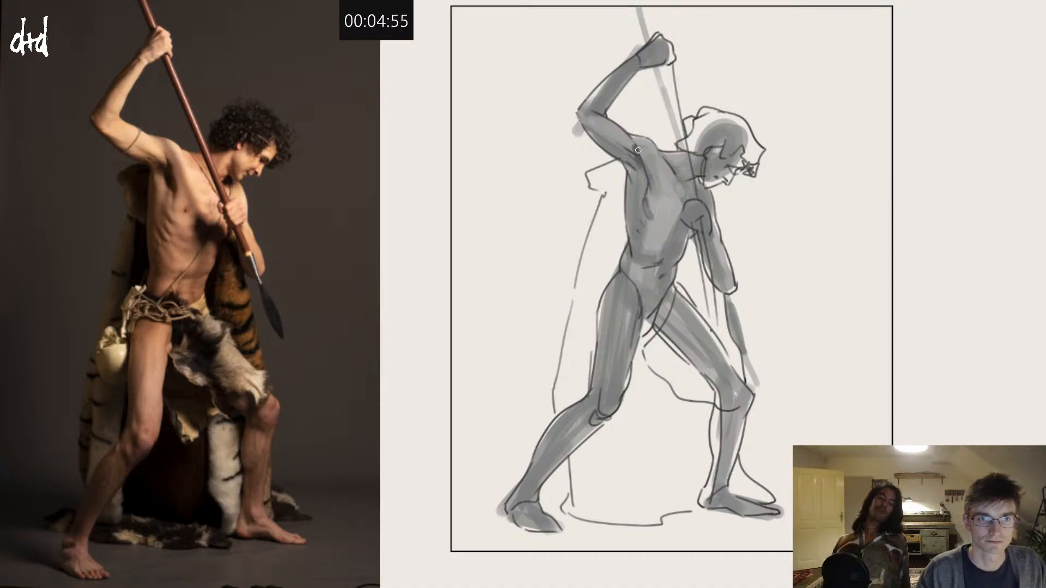
mouse_move(638, 150)
mouse_down()
mouse_move(646, 197)
mouse_move(640, 164)
mouse_move(644, 181)
mouse_up()
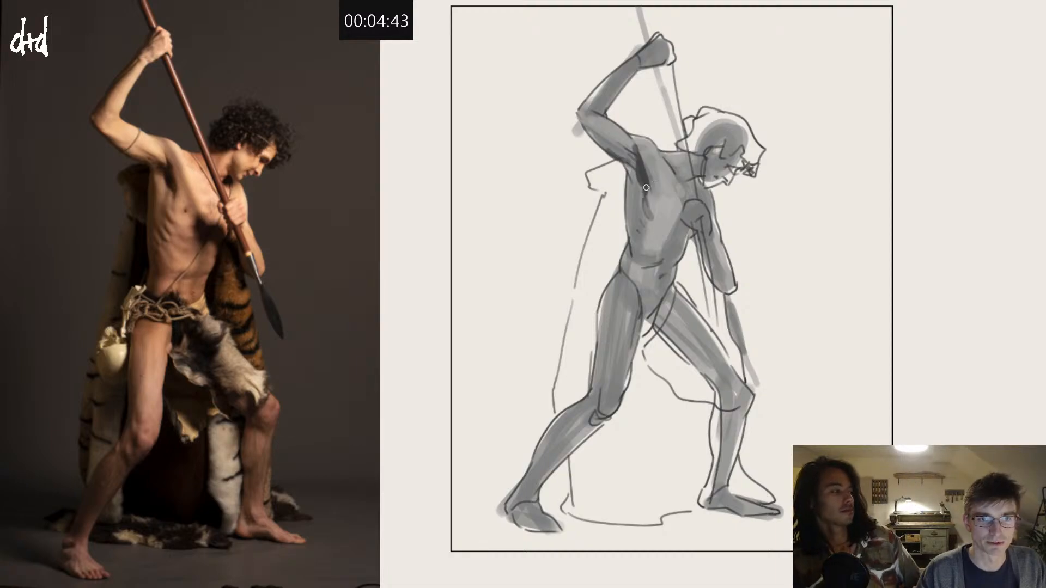
drag(625, 163, 644, 237)
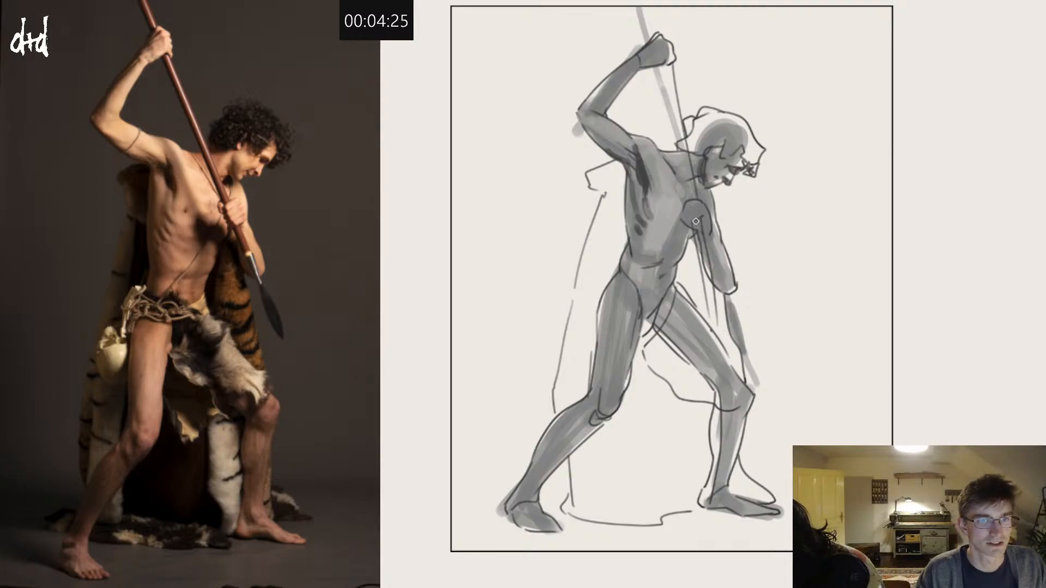
drag(685, 208, 693, 231)
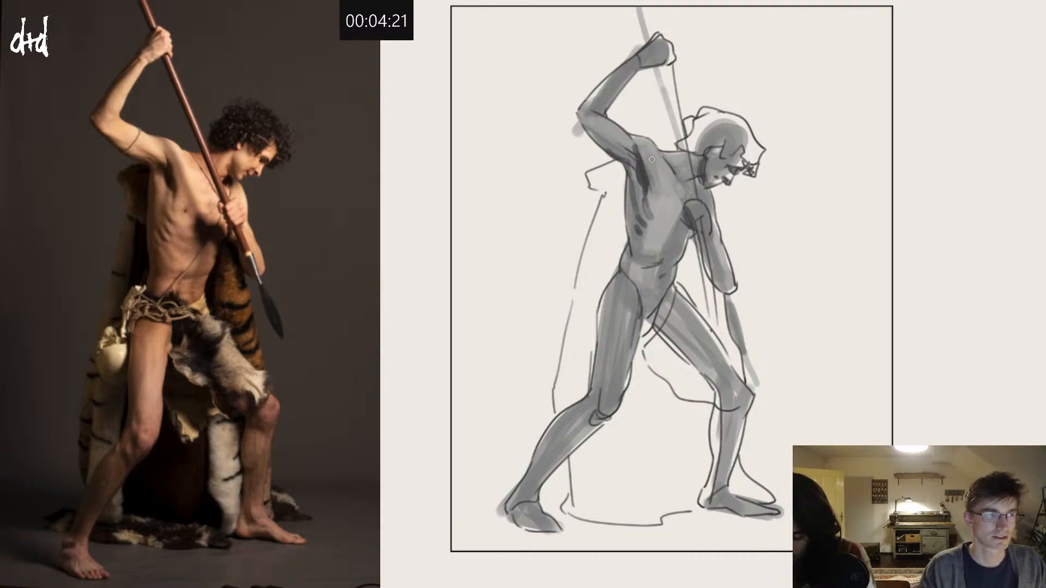
Step: Add dark shadow strokes along the lower waist, hip line and groin
mouse_move(637, 234)
mouse_down()
mouse_move(649, 266)
mouse_move(634, 298)
mouse_move(668, 200)
mouse_move(654, 223)
mouse_move(658, 257)
mouse_move(641, 246)
mouse_move(627, 273)
mouse_move(633, 297)
mouse_move(610, 279)
mouse_move(653, 301)
mouse_move(621, 275)
mouse_move(664, 297)
mouse_move(654, 291)
mouse_move(679, 281)
mouse_move(640, 299)
mouse_move(611, 278)
mouse_up()
key(ctrl+z)
mouse_move(611, 279)
mouse_down()
mouse_move(638, 320)
mouse_move(652, 305)
mouse_move(653, 335)
mouse_up()
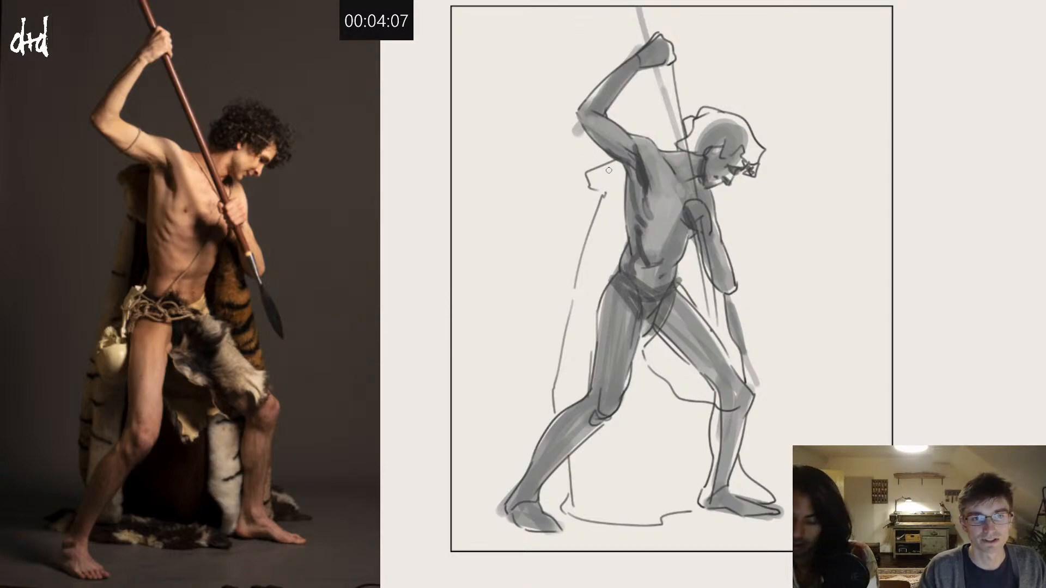
Step: Fill the cape behind the back and the seat block between the legs with flat dark grey
mouse_move(587, 177)
mouse_down()
mouse_move(616, 163)
mouse_move(622, 171)
mouse_move(591, 179)
mouse_move(621, 178)
mouse_move(605, 188)
mouse_move(623, 175)
mouse_move(607, 199)
mouse_move(621, 185)
mouse_move(621, 246)
mouse_move(610, 197)
mouse_move(592, 255)
mouse_move(599, 214)
mouse_move(621, 244)
mouse_move(610, 270)
mouse_move(594, 248)
mouse_move(568, 321)
mouse_move(592, 239)
mouse_move(587, 297)
mouse_move(607, 268)
mouse_move(607, 278)
mouse_move(583, 330)
mouse_move(599, 295)
mouse_move(578, 397)
mouse_move(561, 410)
mouse_move(578, 308)
mouse_move(576, 385)
mouse_up()
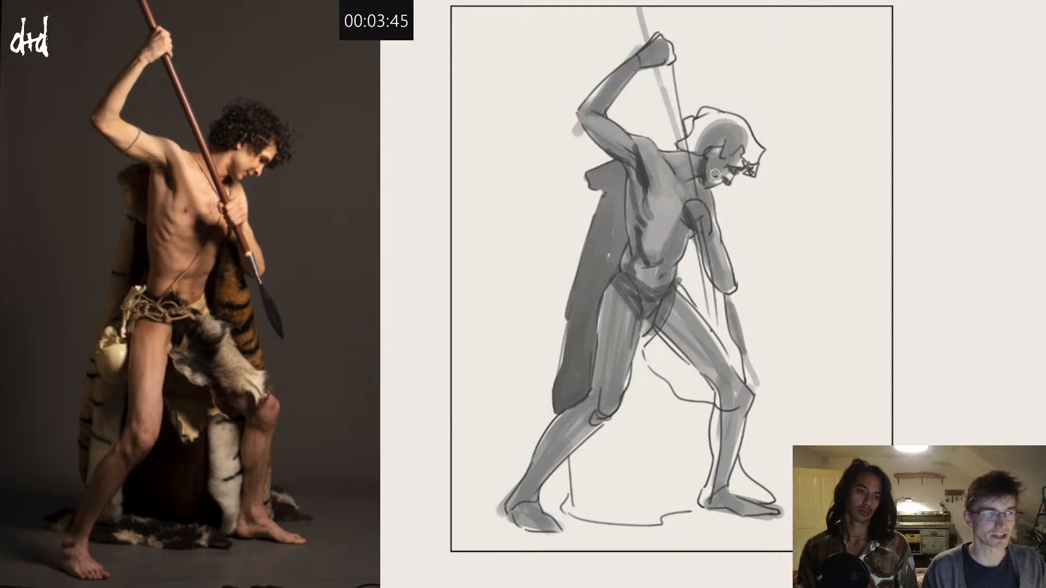
mouse_move(649, 338)
mouse_down()
mouse_move(617, 420)
mouse_move(573, 458)
mouse_move(566, 505)
mouse_move(631, 527)
mouse_move(694, 506)
mouse_move(713, 397)
mouse_move(653, 340)
mouse_move(645, 370)
mouse_move(673, 362)
mouse_move(639, 383)
mouse_move(678, 371)
mouse_move(637, 392)
mouse_move(682, 381)
mouse_move(678, 370)
mouse_move(704, 394)
mouse_move(691, 497)
mouse_move(649, 518)
mouse_move(595, 513)
mouse_move(577, 500)
mouse_move(582, 458)
mouse_move(644, 402)
mouse_move(683, 393)
mouse_move(629, 407)
mouse_move(661, 414)
mouse_move(702, 403)
mouse_move(651, 406)
mouse_move(689, 411)
mouse_move(690, 484)
mouse_up()
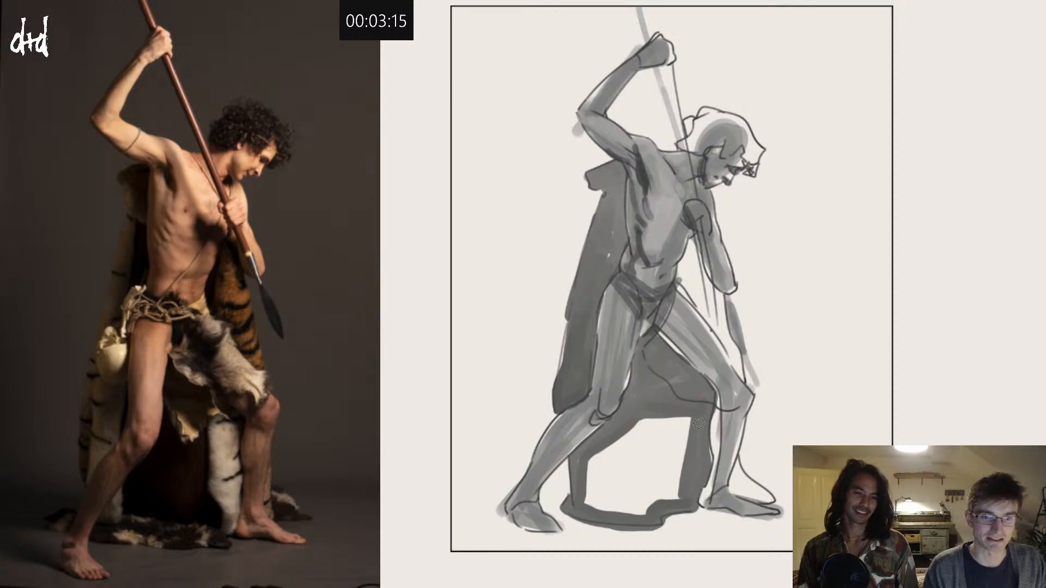
mouse_move(699, 424)
mouse_down()
mouse_move(675, 496)
mouse_move(687, 411)
mouse_move(674, 488)
mouse_move(676, 421)
mouse_up()
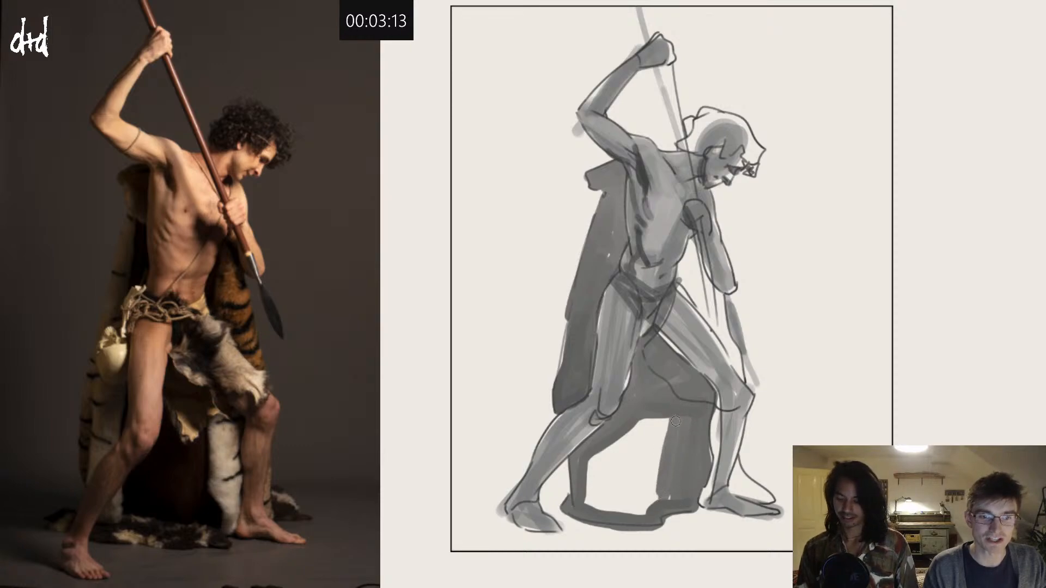
mouse_move(664, 500)
mouse_down()
mouse_move(636, 513)
mouse_move(589, 504)
mouse_move(584, 480)
mouse_move(588, 494)
mouse_move(596, 456)
mouse_move(666, 415)
mouse_move(631, 443)
mouse_move(620, 483)
mouse_move(663, 483)
mouse_move(643, 512)
mouse_move(612, 506)
mouse_move(600, 471)
mouse_up()
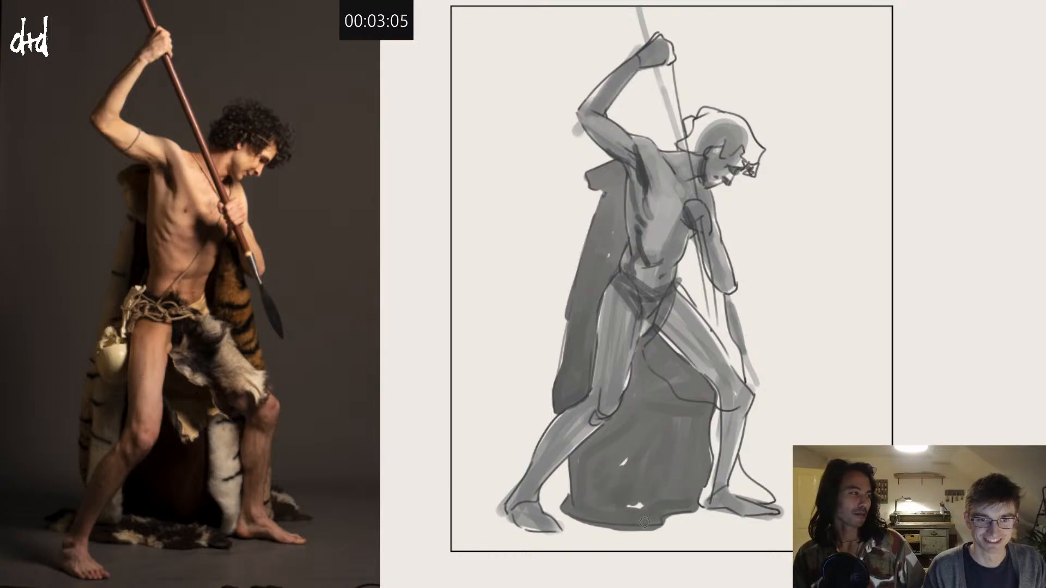
Step: Fill the cape section beside the spear and the pelt behind the front foot with dark grey
mouse_move(681, 288)
mouse_down()
mouse_move(657, 343)
mouse_move(678, 303)
mouse_move(671, 329)
mouse_move(680, 353)
mouse_up()
key(ctrl+z)
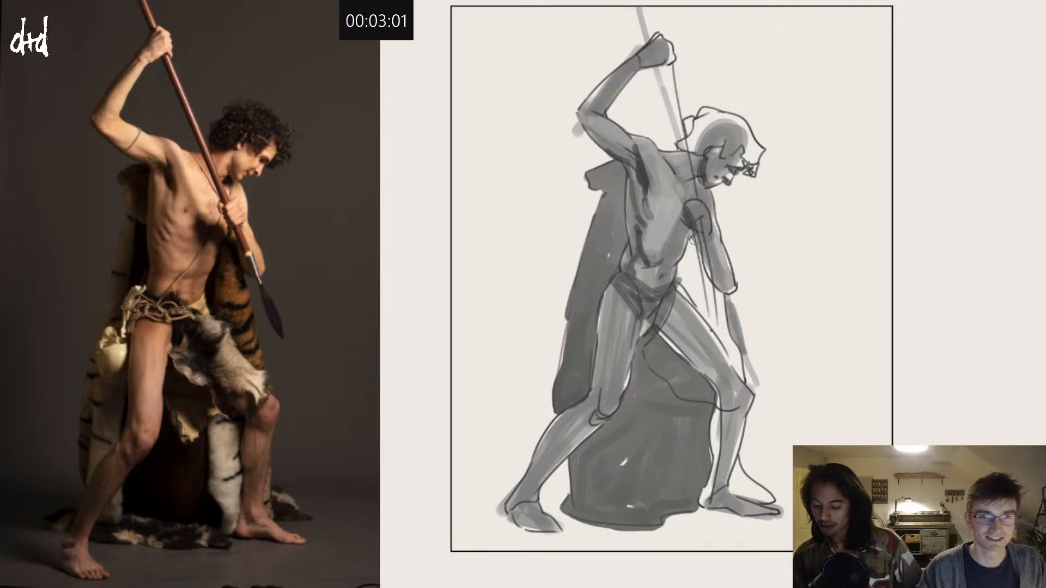
mouse_move(689, 250)
mouse_down()
mouse_move(690, 292)
mouse_move(694, 249)
mouse_move(700, 308)
mouse_move(685, 292)
mouse_move(694, 280)
mouse_move(707, 323)
mouse_move(715, 299)
mouse_move(734, 369)
mouse_up()
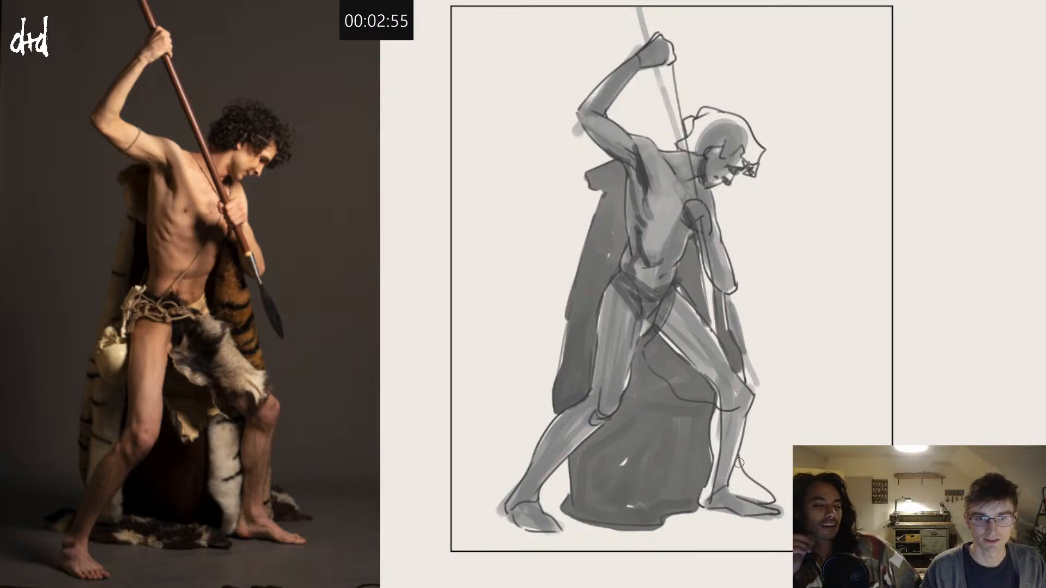
mouse_move(739, 463)
mouse_down()
mouse_move(732, 490)
mouse_move(750, 499)
mouse_move(747, 474)
mouse_up()
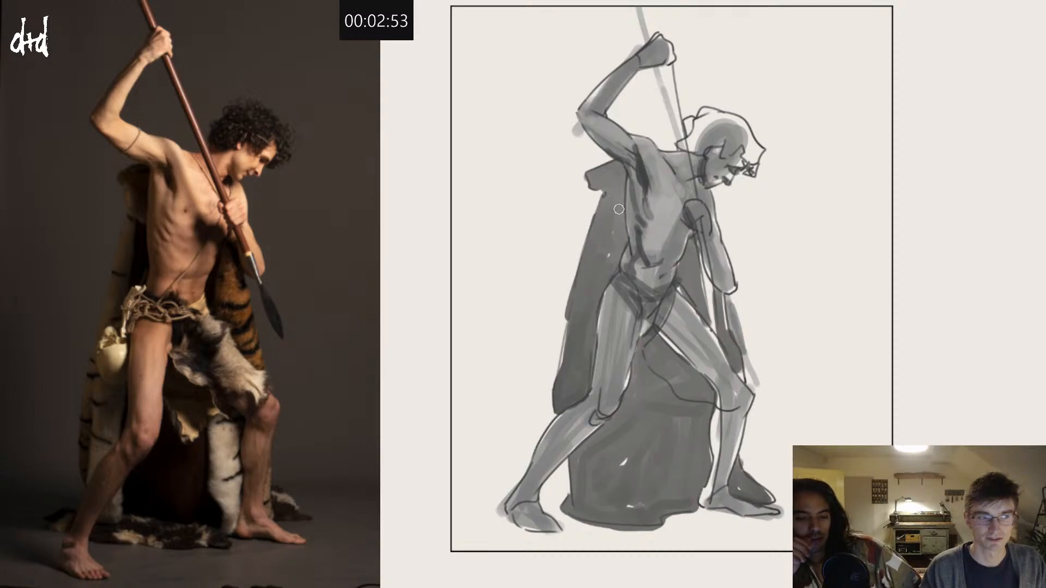
Step: Paint darker shadows below the groin, across the cape's upper folds and on the cape beneath the chest fist
drag(658, 328, 638, 377)
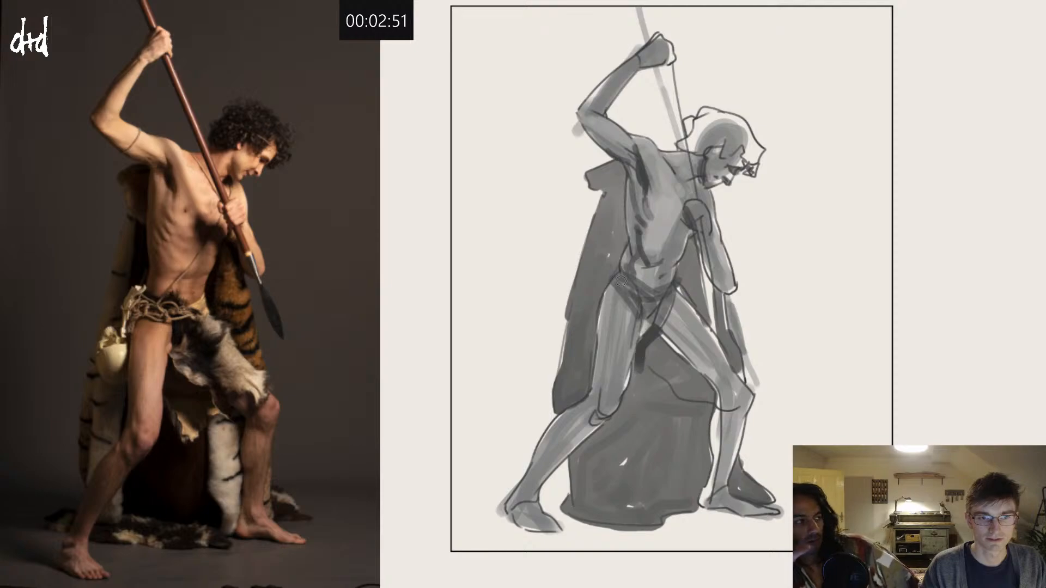
mouse_move(605, 170)
mouse_down()
mouse_move(620, 225)
mouse_move(609, 191)
mouse_move(620, 197)
mouse_move(608, 223)
mouse_move(610, 192)
mouse_move(621, 245)
mouse_move(595, 254)
mouse_up()
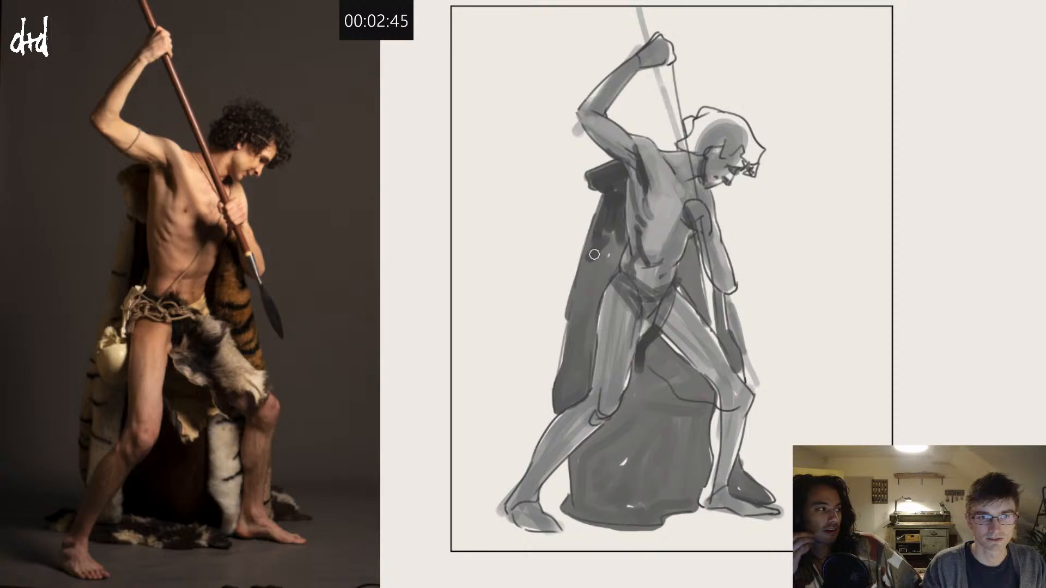
drag(690, 253, 695, 272)
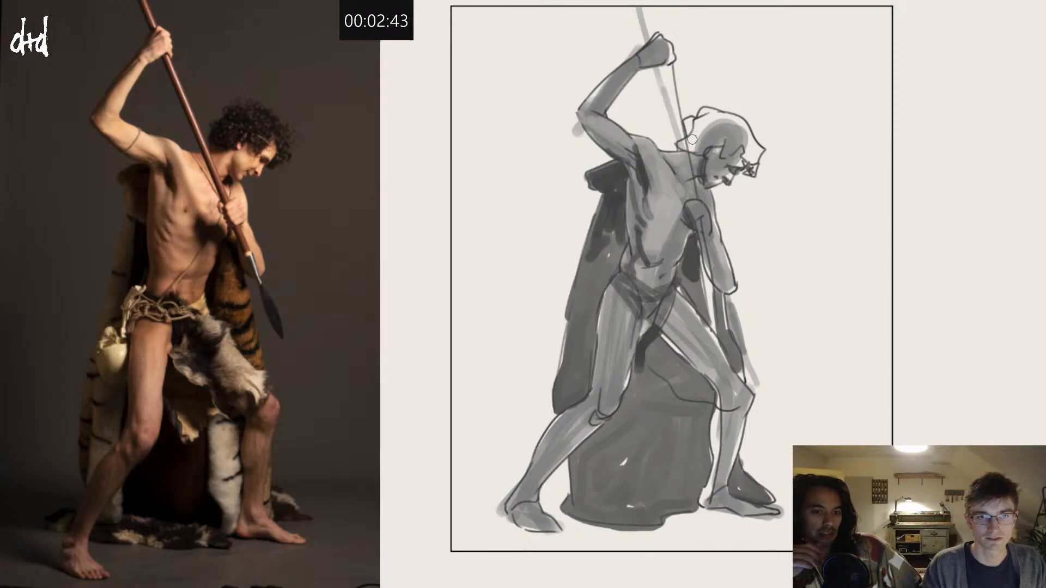
Step: Fill the curly hair with near-black tone and shade the cheek and eye area
mouse_move(693, 139)
mouse_down()
mouse_move(709, 112)
mouse_move(697, 125)
mouse_move(701, 146)
mouse_move(744, 144)
mouse_move(750, 172)
mouse_move(746, 137)
mouse_move(708, 128)
mouse_move(724, 119)
mouse_move(707, 133)
mouse_move(745, 129)
mouse_move(748, 145)
mouse_move(720, 133)
mouse_move(743, 119)
mouse_move(710, 138)
mouse_move(736, 129)
mouse_up()
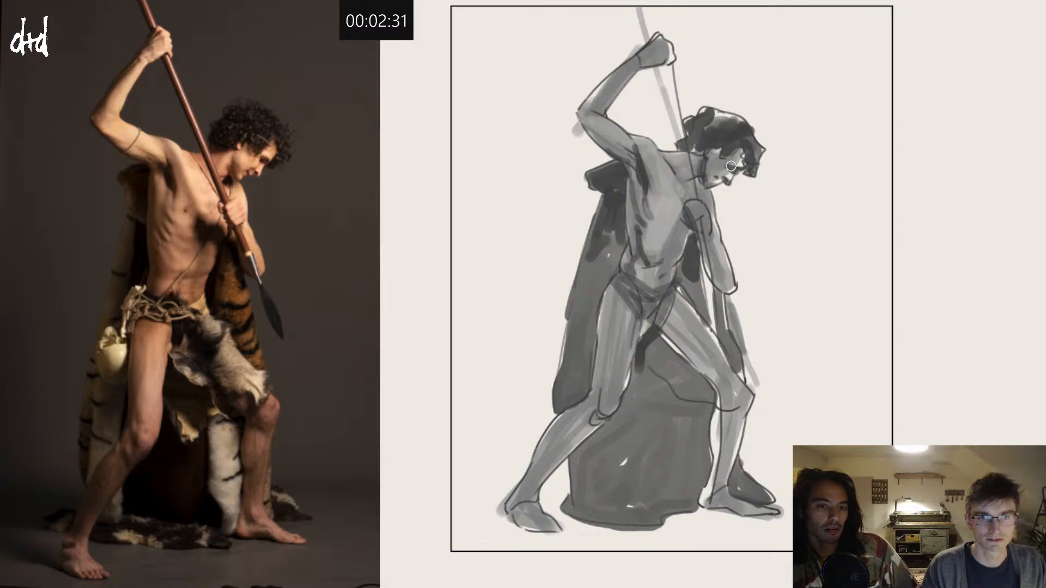
drag(731, 166, 741, 171)
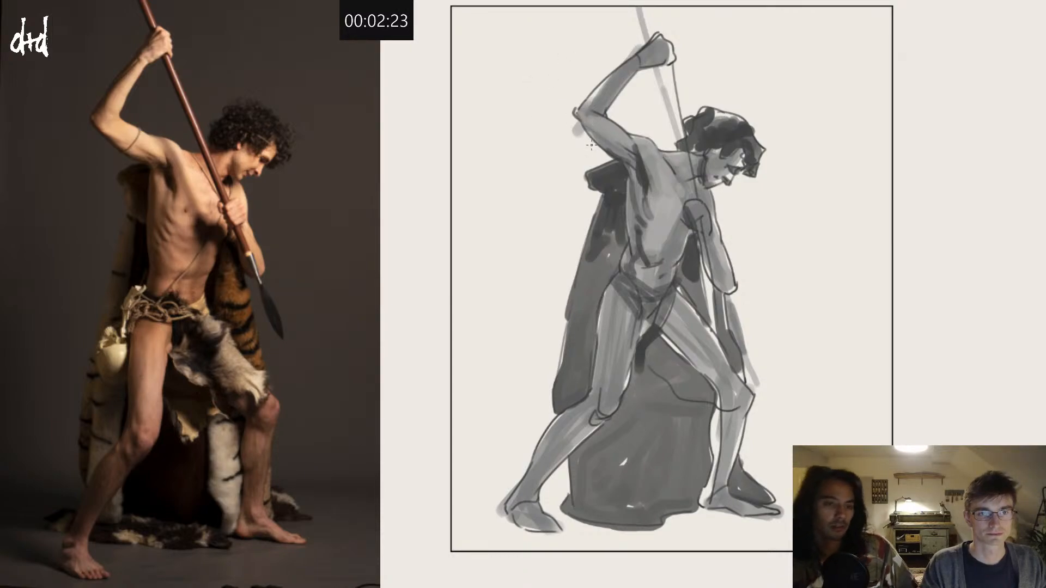
Step: Shade the raised forearm and hand, and darken the lowered arm down to the elbow
mouse_move(611, 76)
mouse_down()
mouse_move(588, 99)
mouse_move(639, 55)
mouse_up()
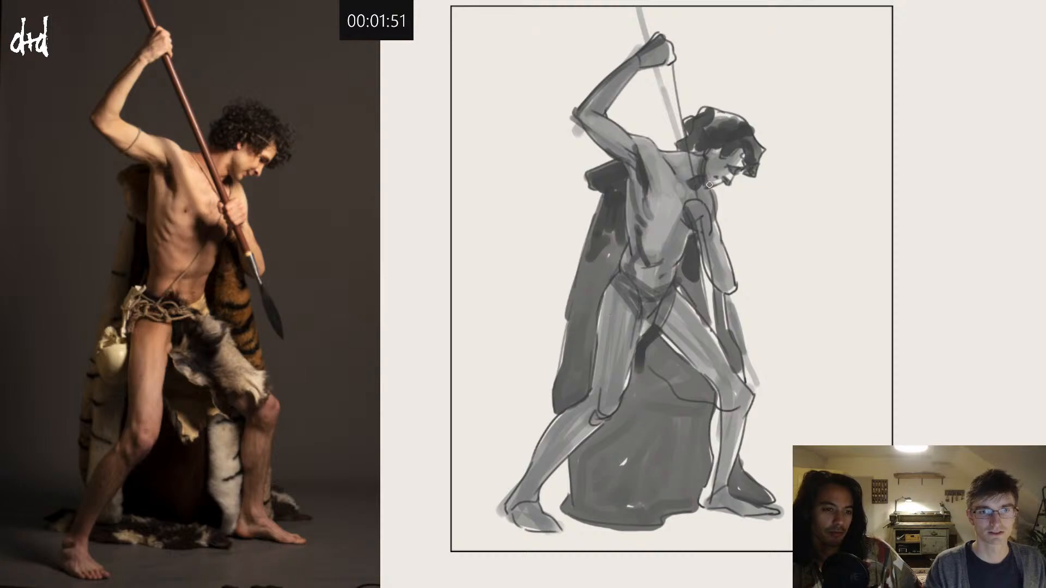
drag(699, 235, 728, 292)
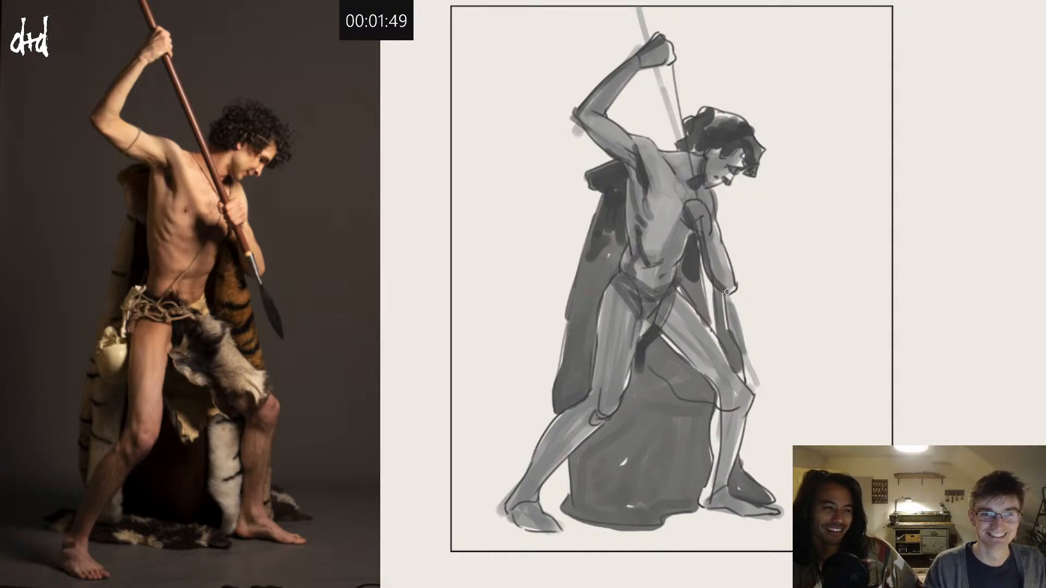
Step: Shade the lowered forearm, darken the chest beside the fist, and fill the groin cloth and pelt over the front thigh
drag(708, 257, 725, 287)
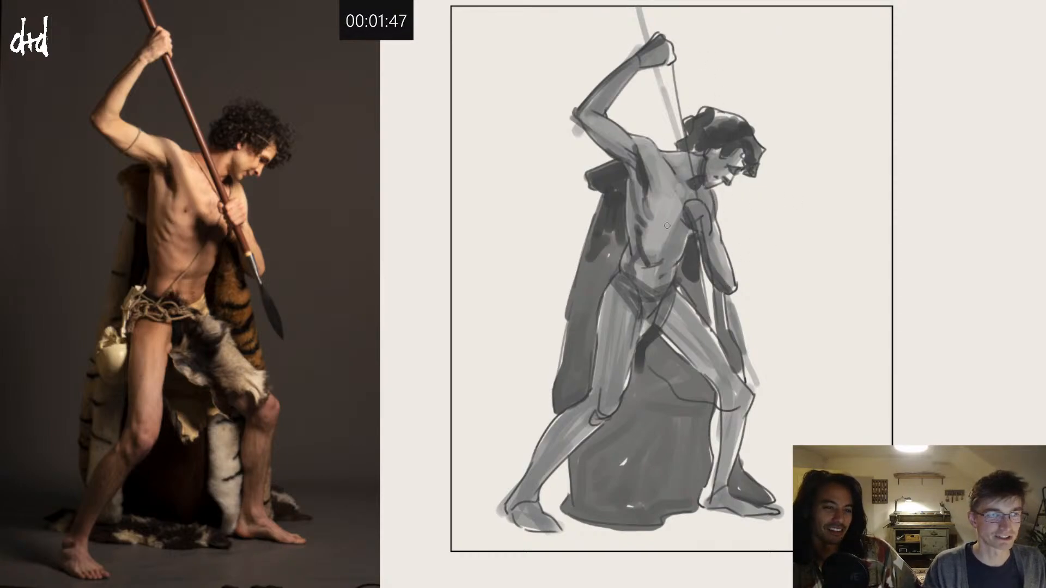
drag(666, 212, 677, 236)
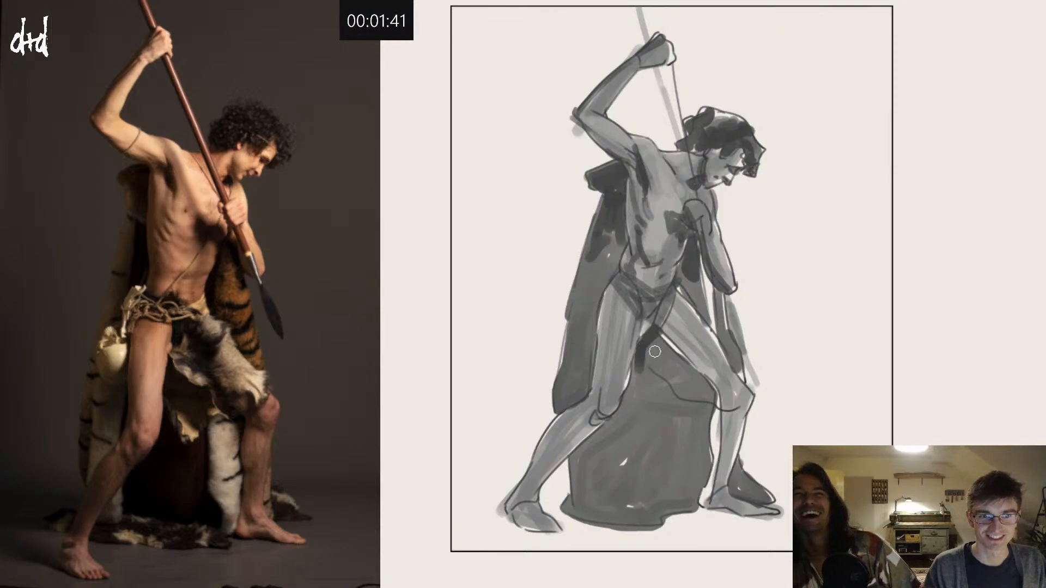
mouse_move(644, 334)
mouse_down()
mouse_move(653, 312)
mouse_move(640, 302)
mouse_move(656, 308)
mouse_move(649, 337)
mouse_move(667, 309)
mouse_move(688, 173)
mouse_move(662, 337)
mouse_move(675, 355)
mouse_move(675, 324)
mouse_move(680, 363)
mouse_move(648, 347)
mouse_move(680, 392)
mouse_move(714, 400)
mouse_move(722, 370)
mouse_move(676, 292)
mouse_move(715, 352)
mouse_move(680, 308)
mouse_move(680, 377)
mouse_move(707, 342)
mouse_up()
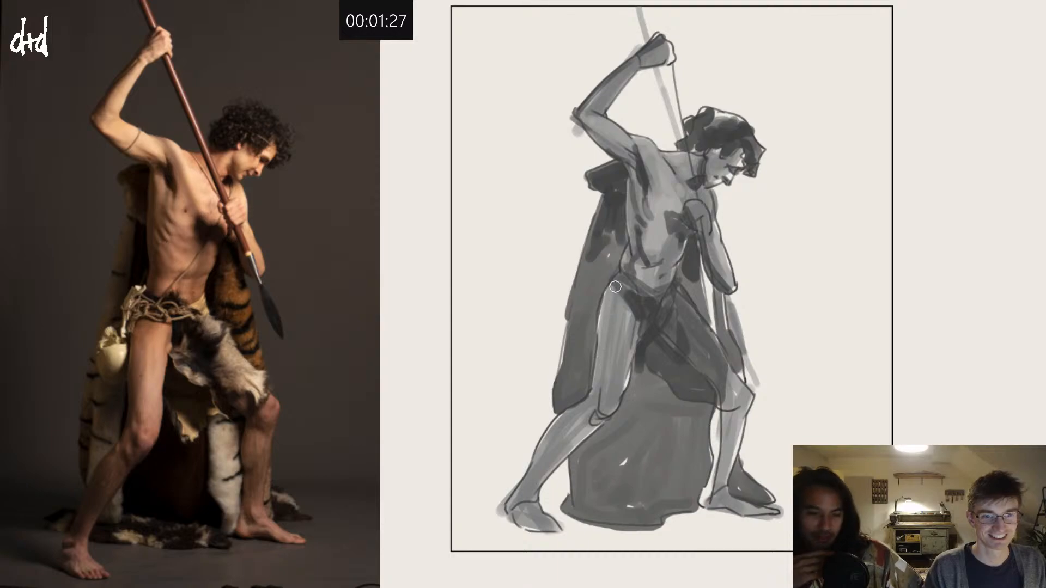
Step: Shade the back leg from the hip down to the foot and darken the front knee and shin with grey tone
drag(615, 286, 589, 396)
alt+click(609, 313)
key(ctrl+z)
mouse_move(615, 284)
mouse_down()
mouse_move(588, 407)
mouse_move(532, 462)
mouse_move(598, 389)
mouse_move(608, 410)
mouse_move(587, 414)
mouse_move(595, 419)
mouse_move(527, 492)
mouse_move(578, 426)
mouse_move(548, 443)
mouse_move(577, 414)
mouse_move(567, 416)
mouse_move(573, 437)
mouse_move(596, 424)
mouse_move(519, 492)
mouse_move(512, 502)
mouse_move(530, 497)
mouse_move(520, 522)
mouse_up()
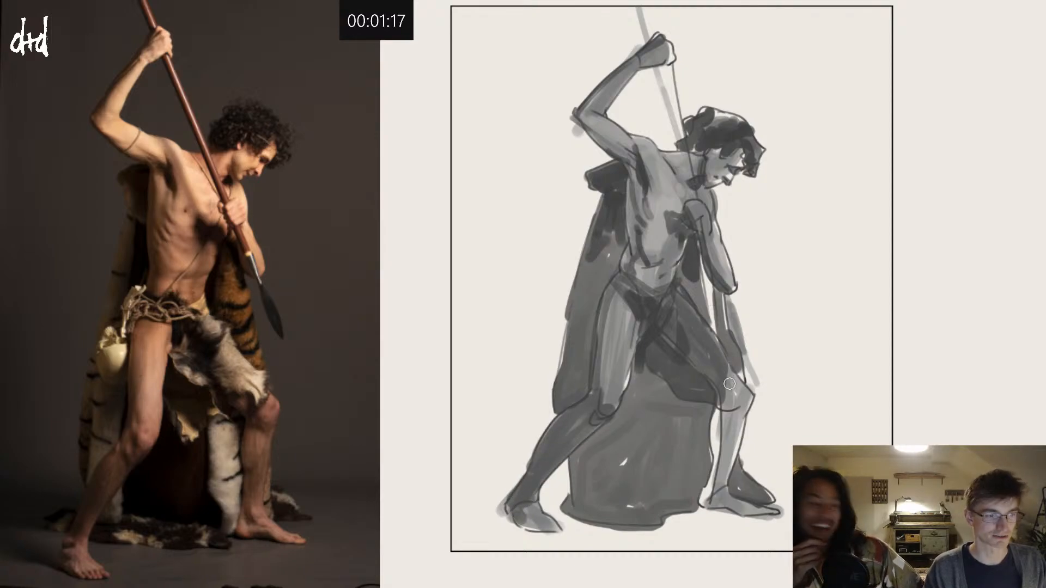
mouse_move(729, 384)
mouse_down()
mouse_move(707, 498)
mouse_move(737, 395)
mouse_up()
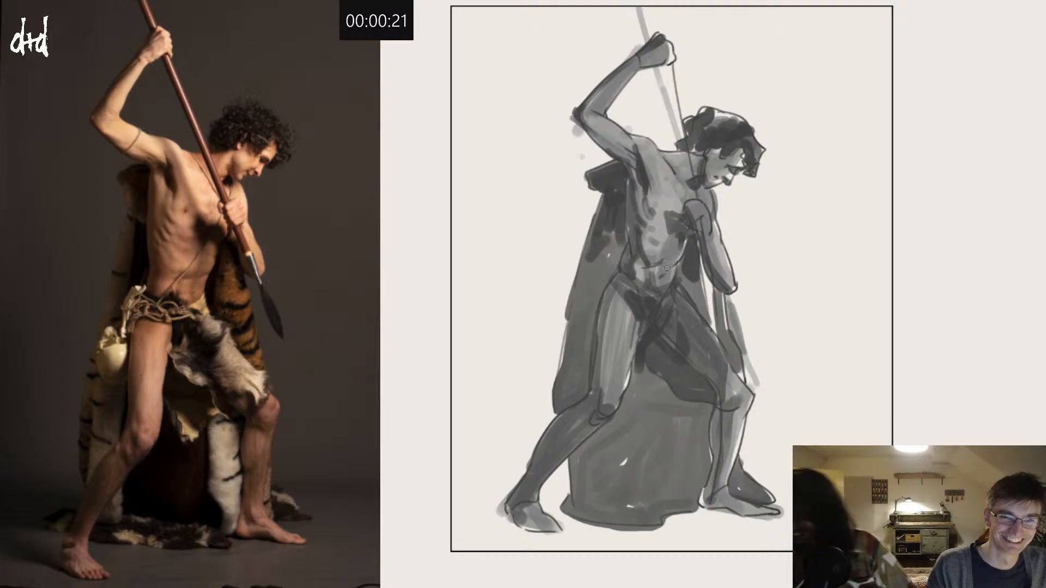
Step: Model the lower abdomen with tonal strokes and add long vertical strokes over the draped seat between the legs
mouse_move(661, 275)
mouse_down()
mouse_move(678, 265)
mouse_move(668, 288)
mouse_move(667, 266)
mouse_up()
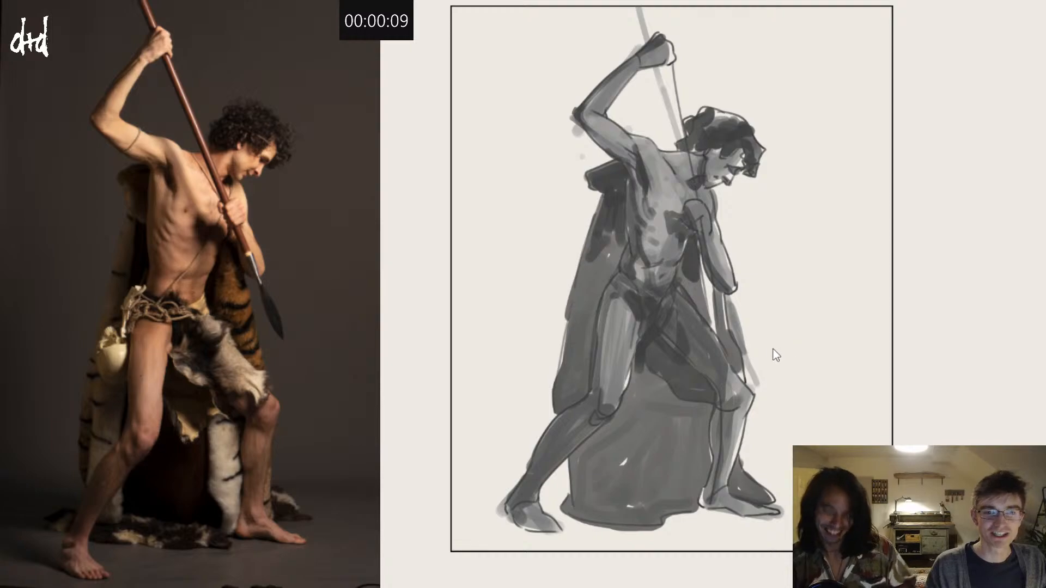
mouse_move(665, 320)
mouse_down()
mouse_move(679, 351)
mouse_move(662, 357)
mouse_move(693, 356)
mouse_move(718, 386)
mouse_move(730, 379)
mouse_move(711, 385)
mouse_move(720, 401)
mouse_move(676, 427)
mouse_move(675, 398)
mouse_move(642, 362)
mouse_move(611, 443)
mouse_move(635, 379)
mouse_move(613, 424)
mouse_move(636, 381)
mouse_move(618, 490)
mouse_up()
drag(636, 380, 632, 488)
drag(645, 383, 645, 482)
mouse_move(656, 388)
mouse_down()
mouse_move(657, 491)
mouse_move(671, 490)
mouse_up()
drag(678, 410, 685, 495)
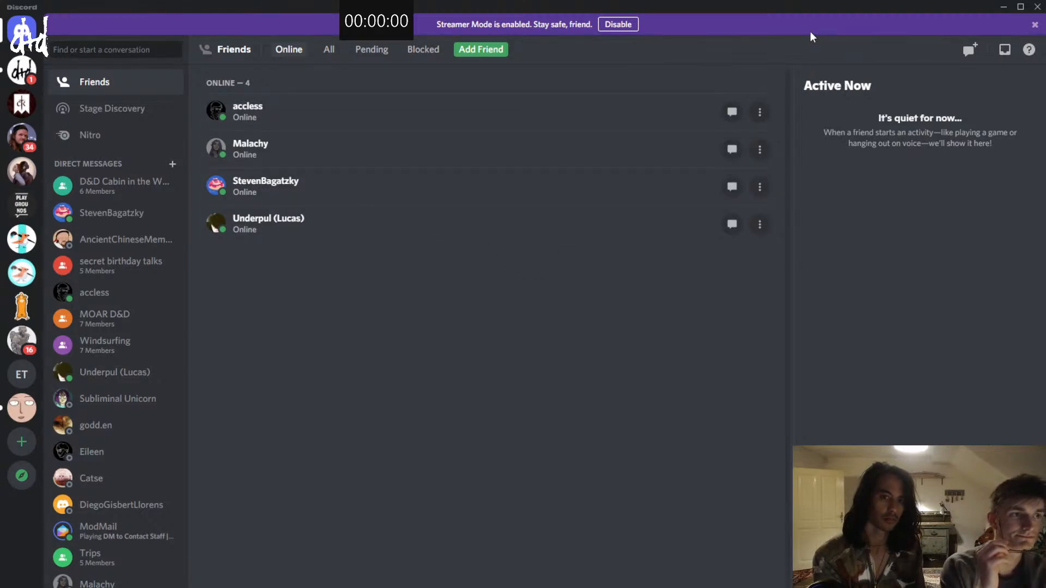
Step: Switch to Discord and open the stream-artshare channel of the Drink and Draw server
drag(826, 10, 926, 1)
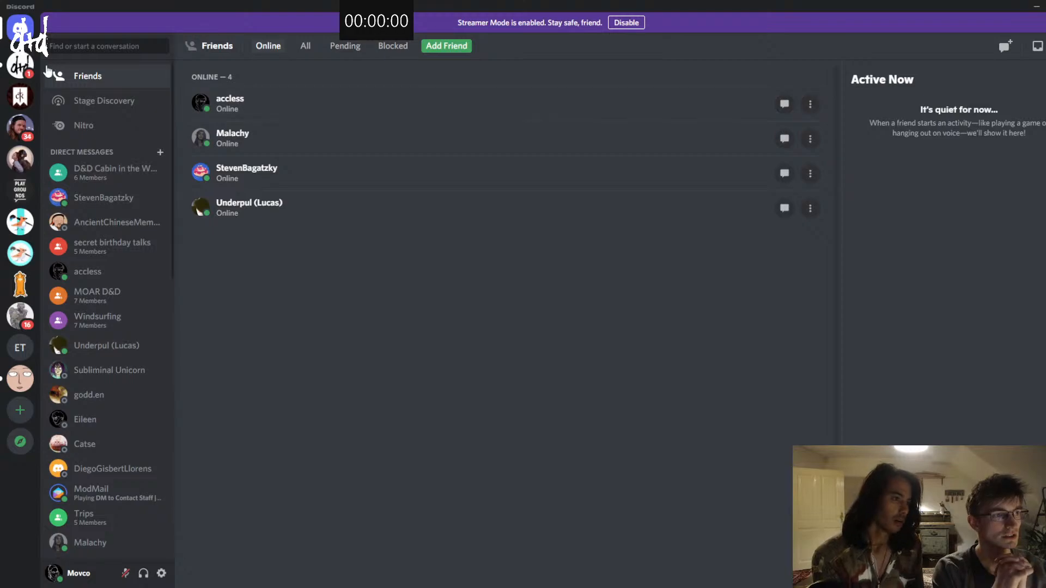
click(20, 66)
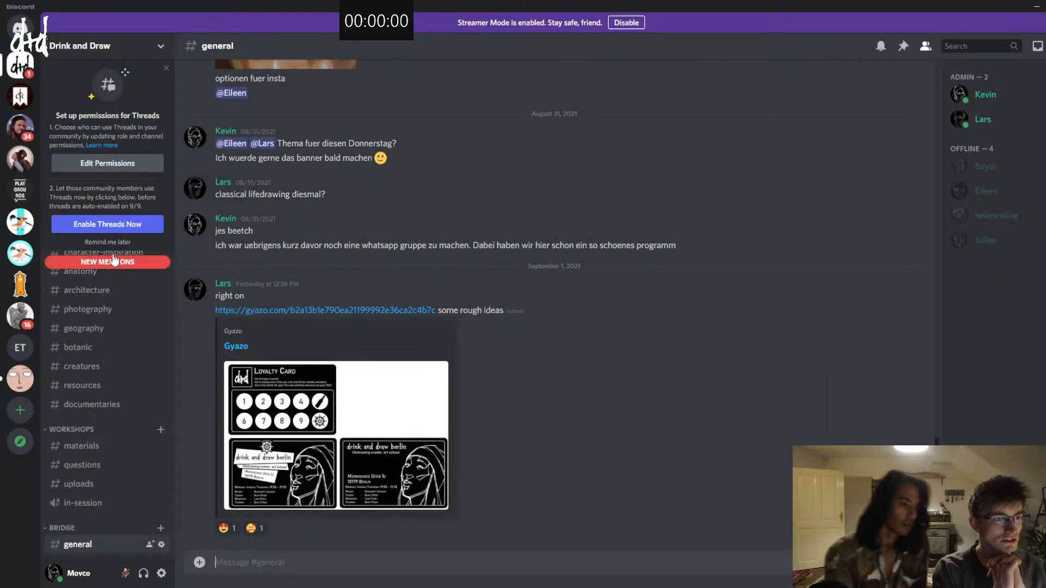
click(92, 368)
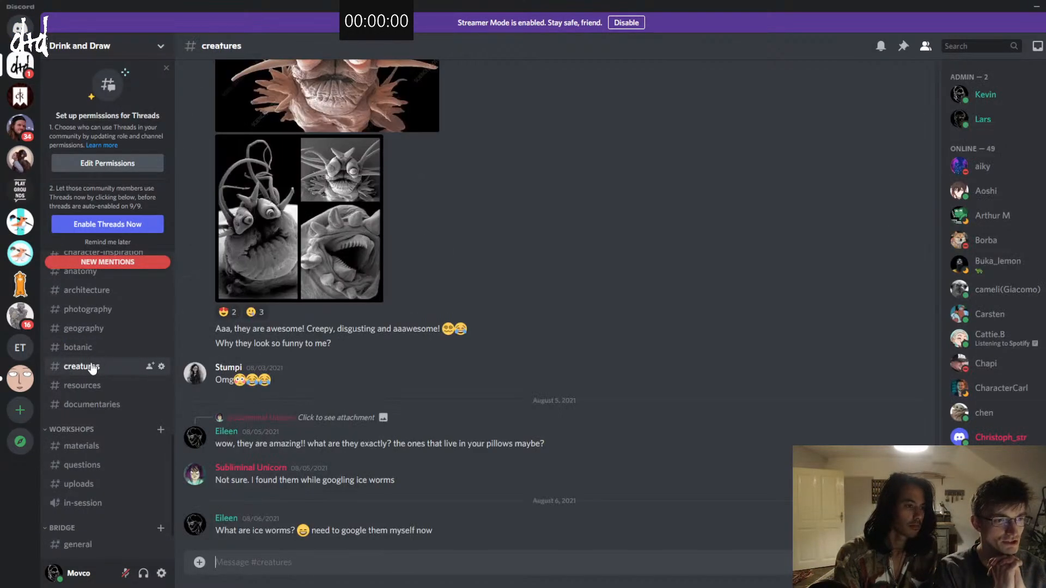
click(82, 329)
click(86, 291)
scroll(112, 327, up, 6)
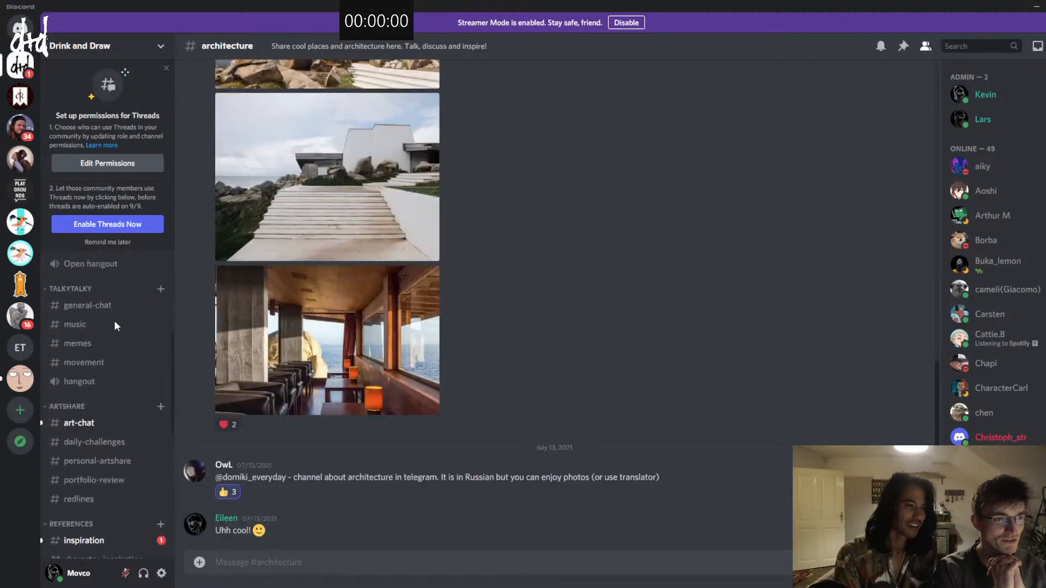
scroll(114, 325, up, 2)
click(128, 290)
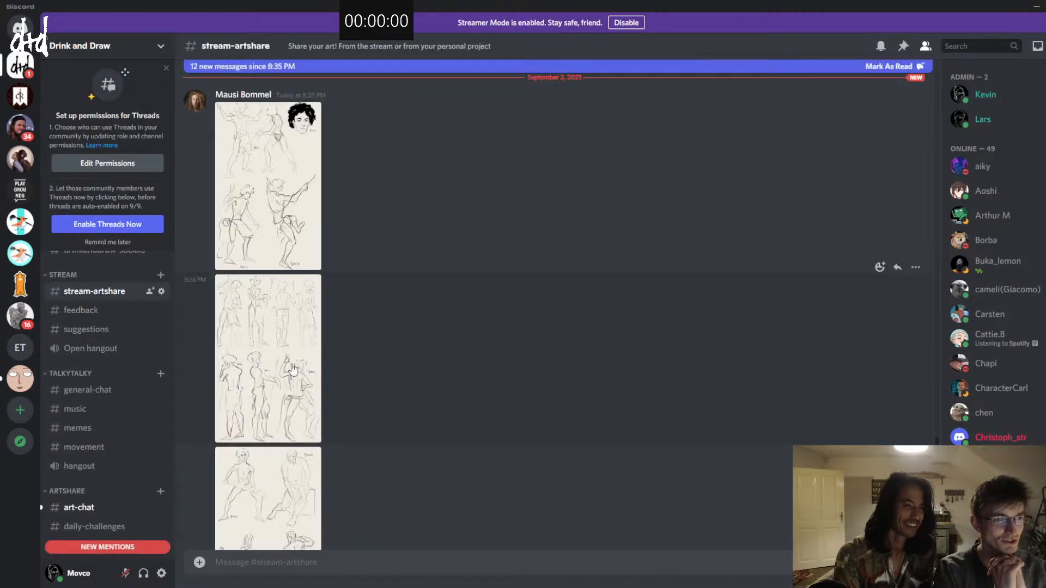
Step: Examine the three digital sketch sheets in the first new stream-artshare post at enlarged size, one after another
scroll(384, 318, up, 2)
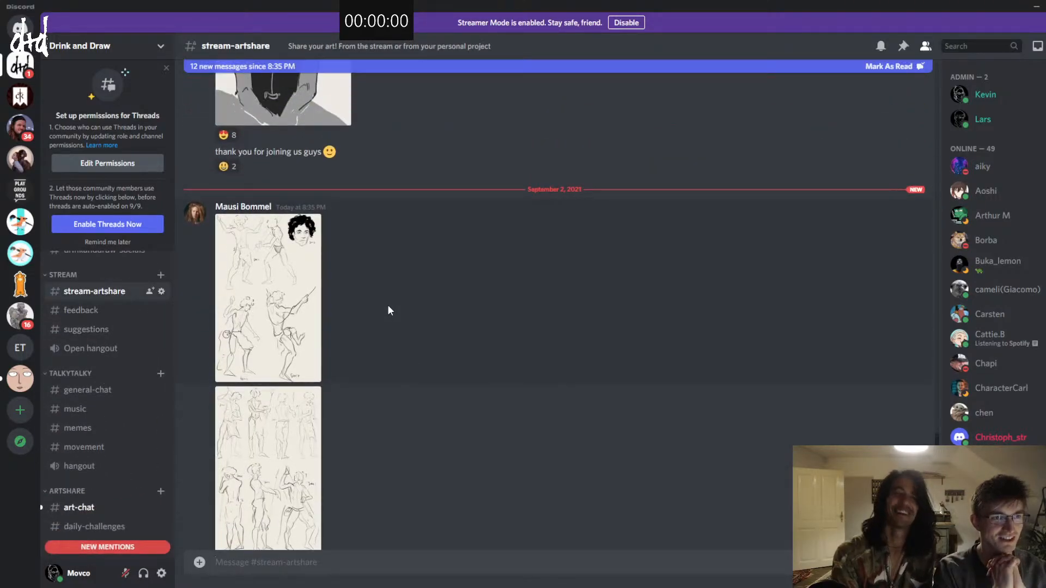
click(289, 312)
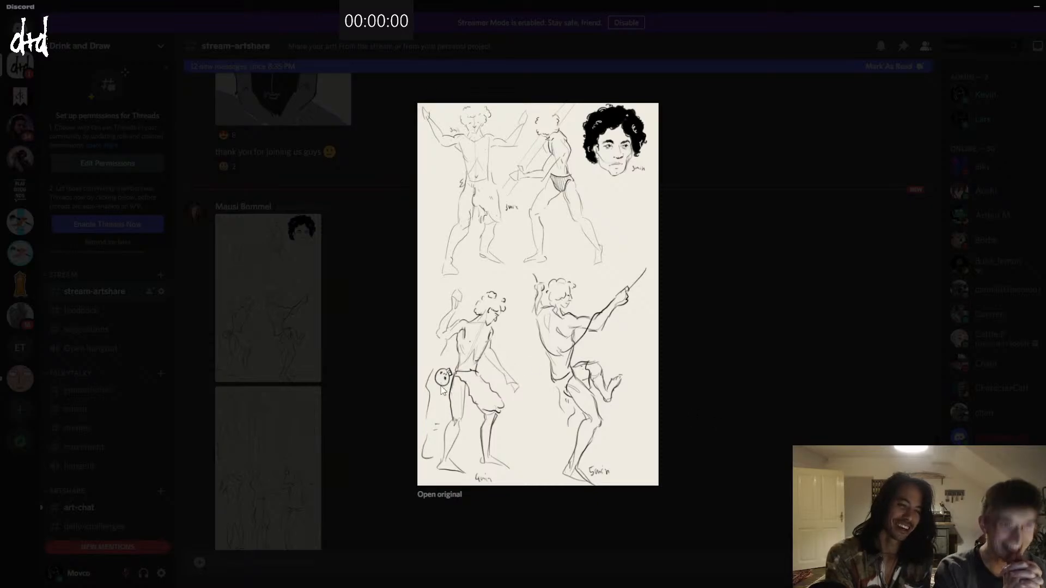
click(755, 350)
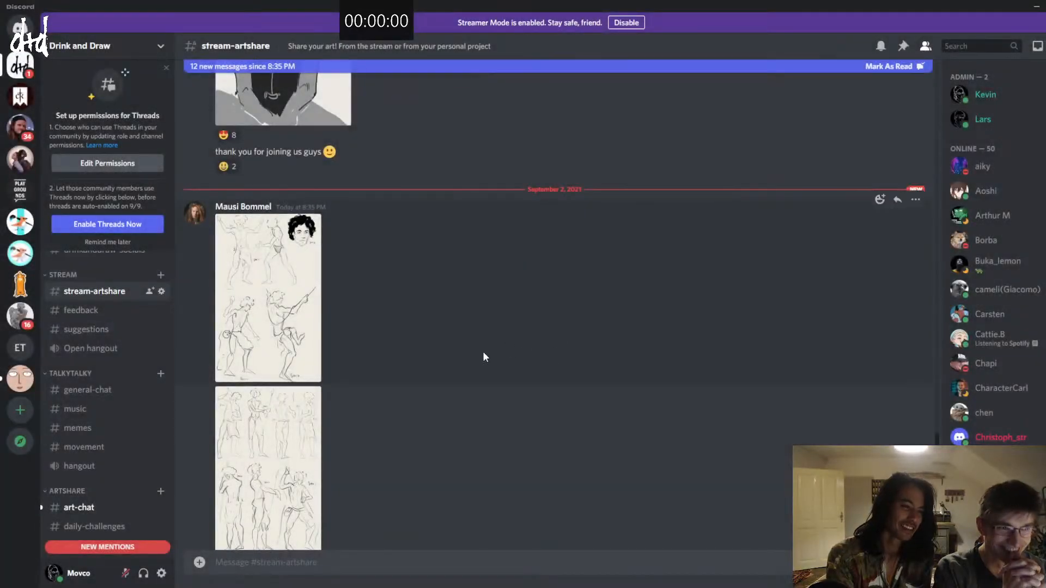
scroll(381, 354, down, 2)
click(302, 357)
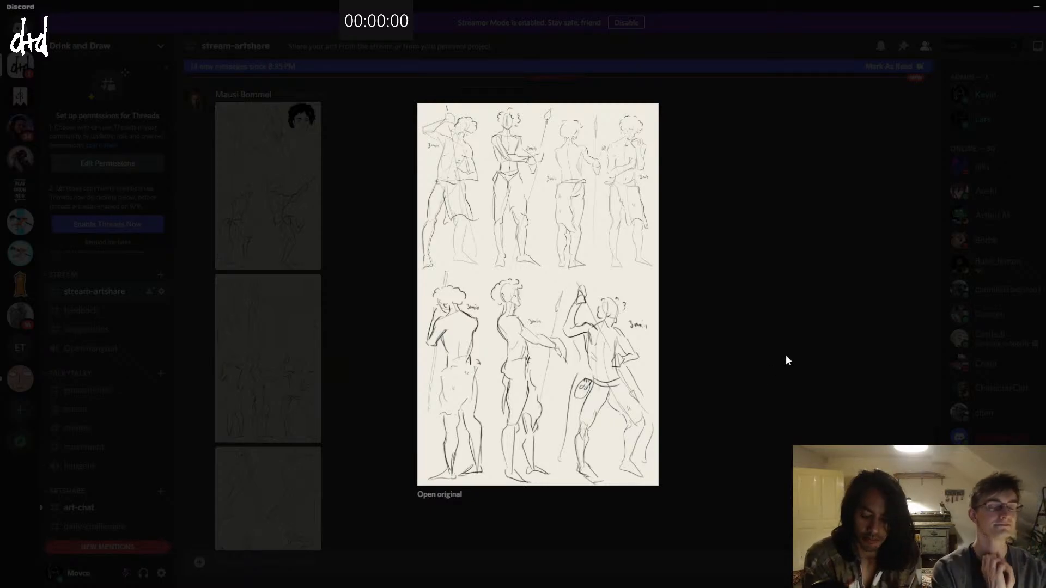
click(735, 340)
scroll(415, 351, down, 3)
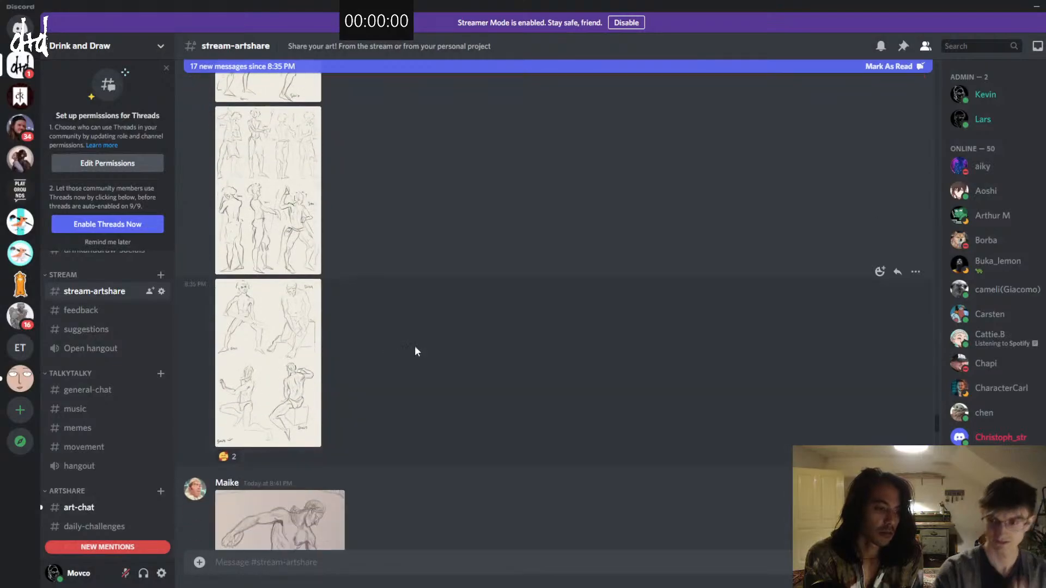
click(304, 369)
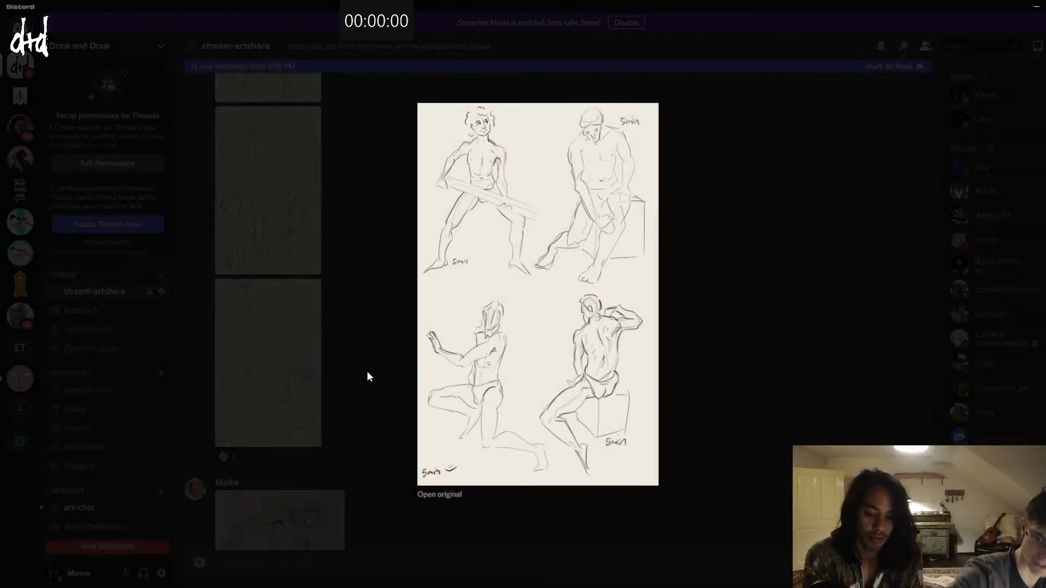
click(699, 371)
scroll(549, 380, up, 5)
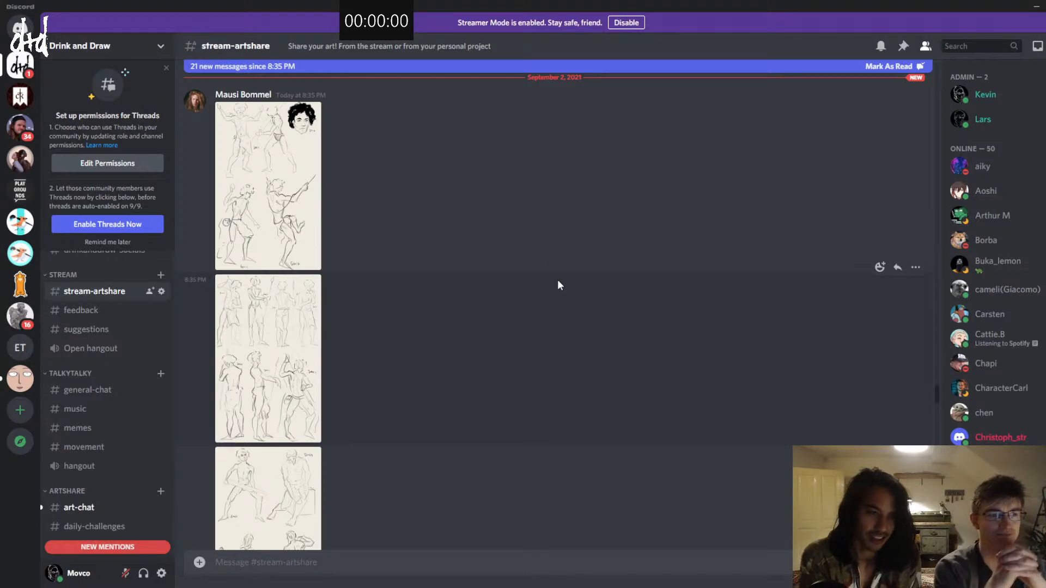
Step: Examine the pencil drawing of the discus thrower in the following post at enlarged size
scroll(461, 248, down, 2)
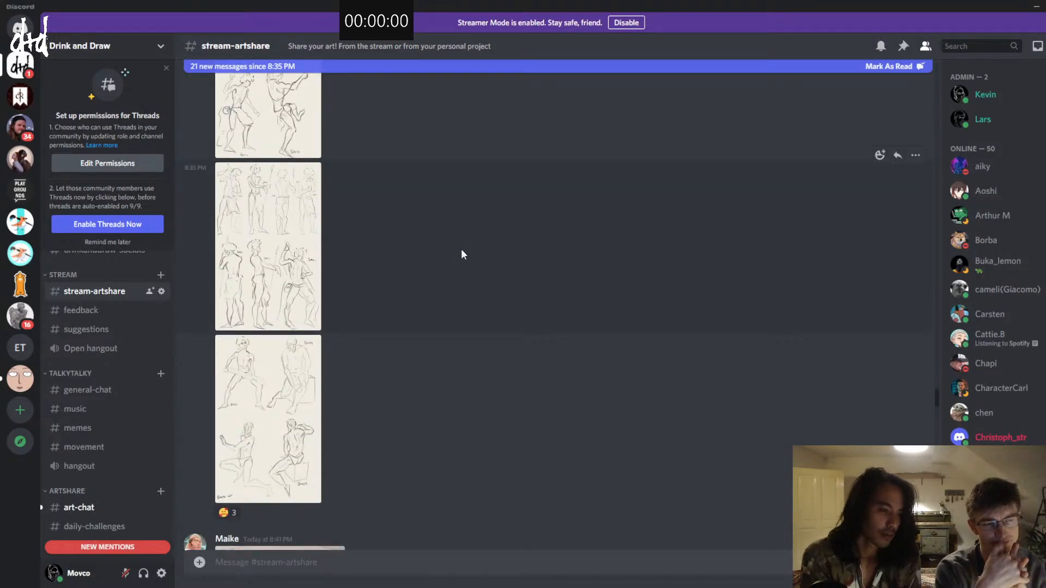
scroll(462, 257, down, 2)
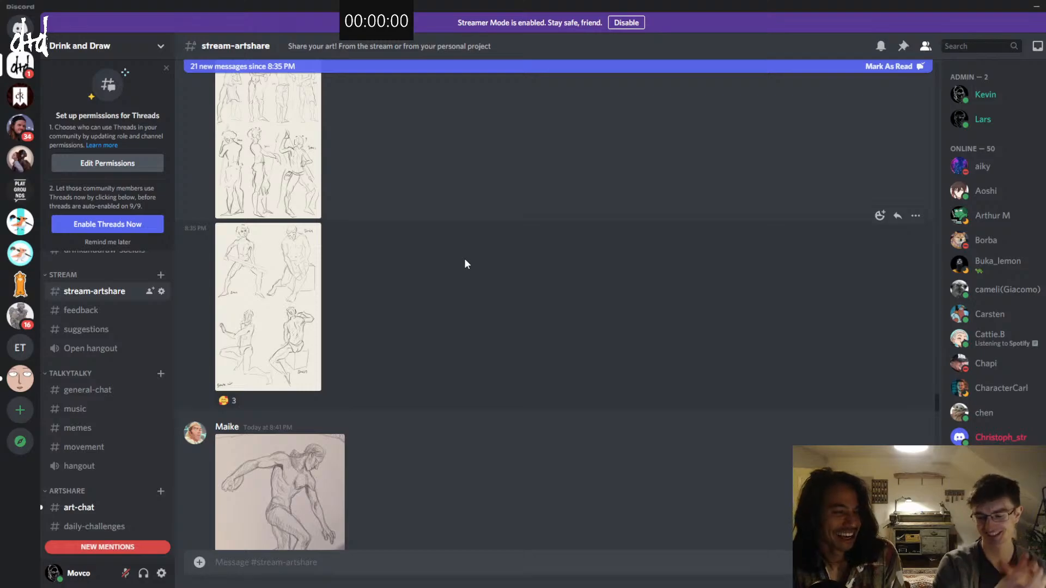
scroll(451, 275, down, 2)
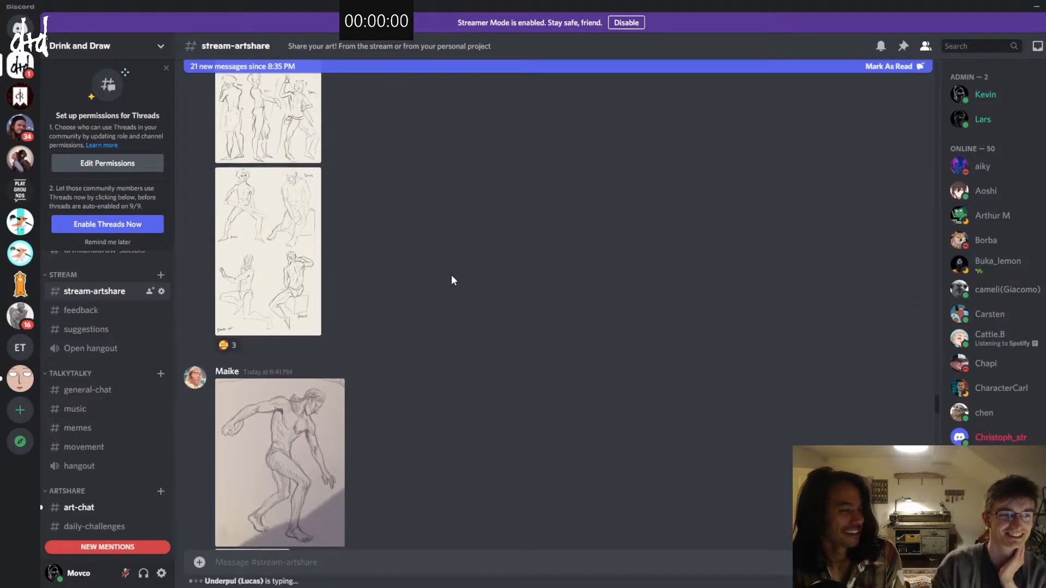
scroll(449, 282, down, 2)
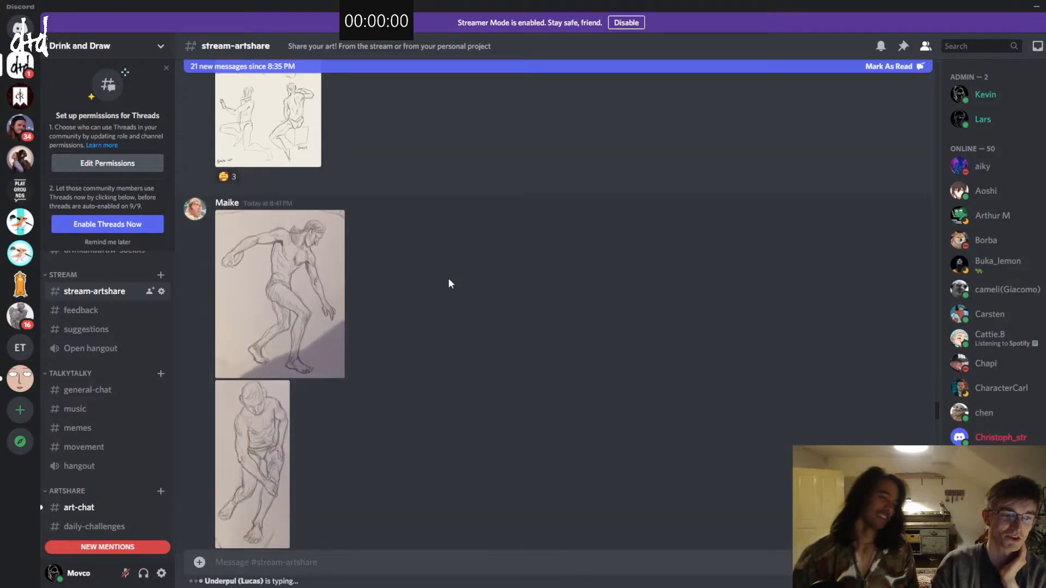
scroll(444, 299, down, 1)
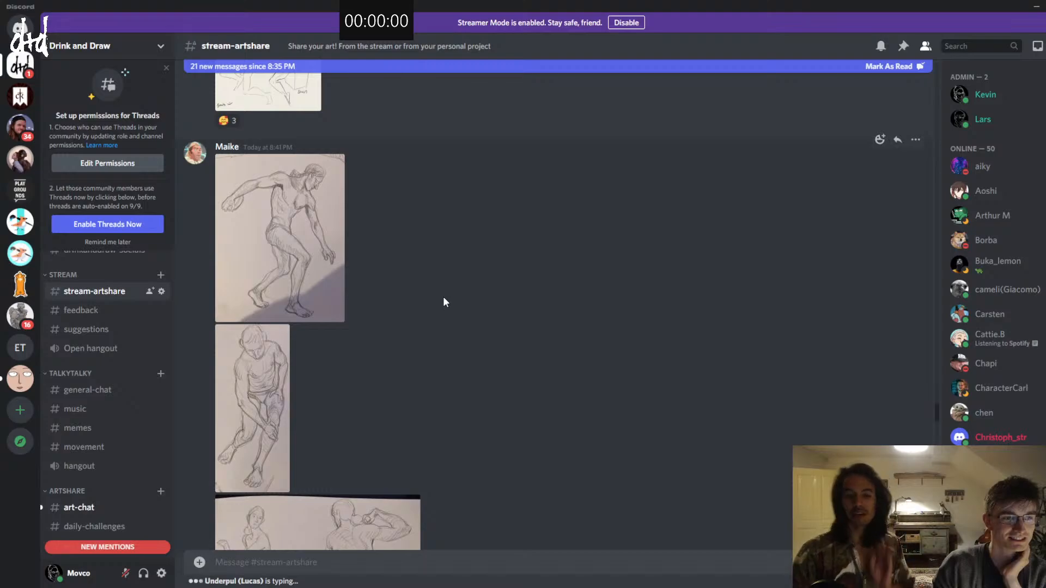
click(266, 253)
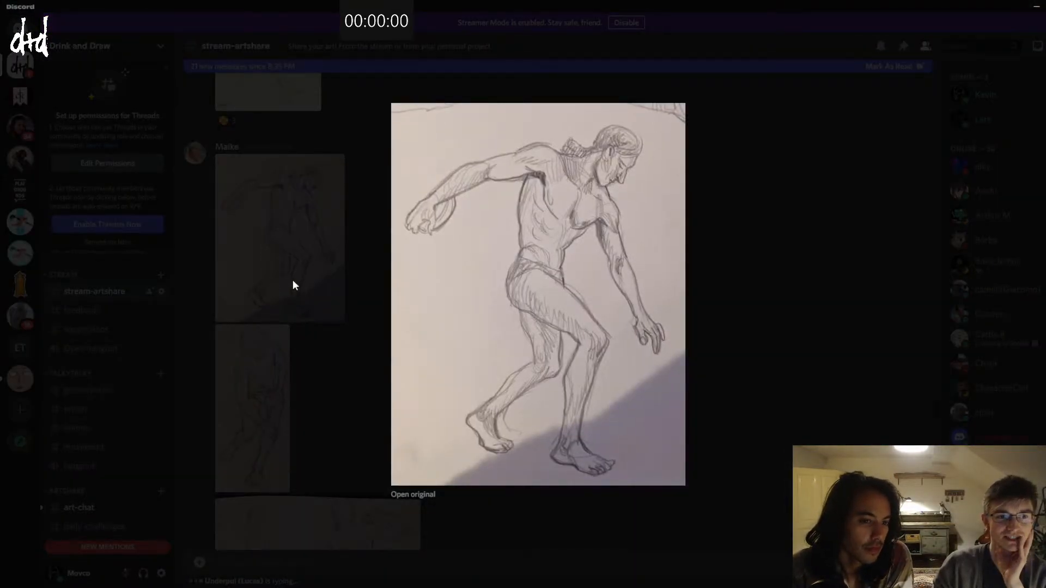
click(319, 281)
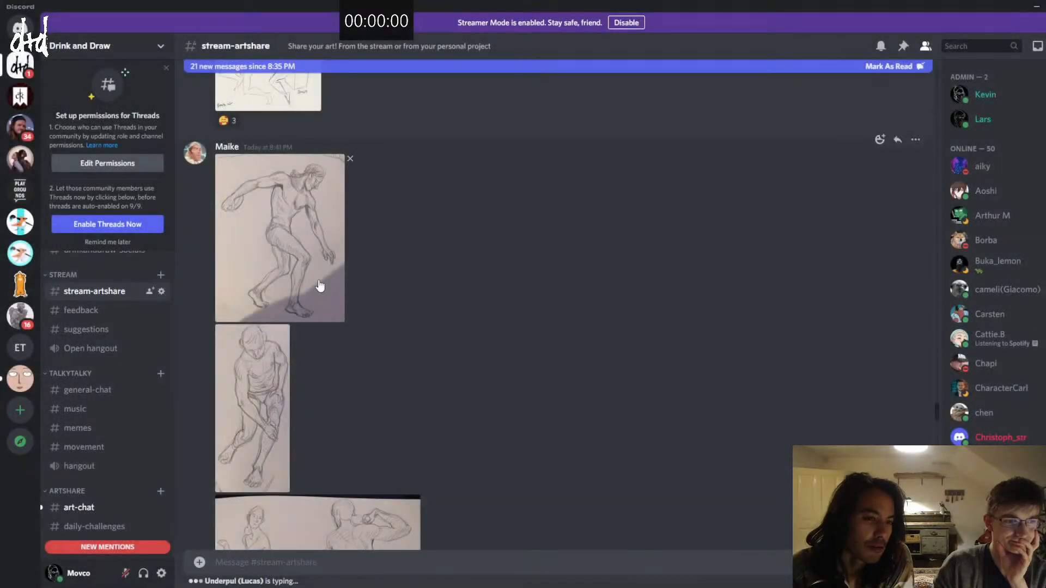
click(319, 281)
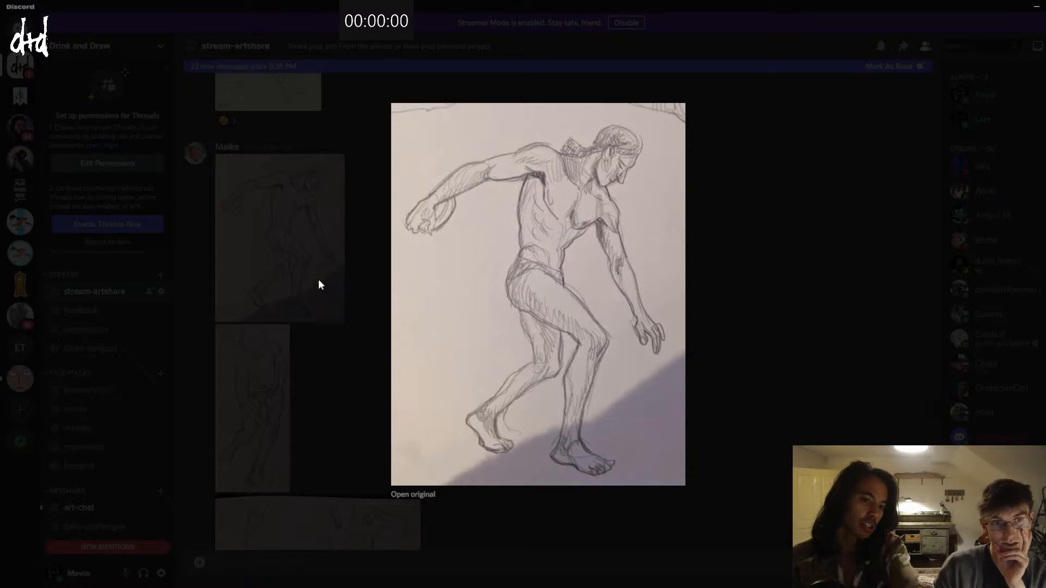
click(319, 285)
Step: View the enlarged pencil drawings of the man leaning on his knee and the two kneeling figures
click(251, 368)
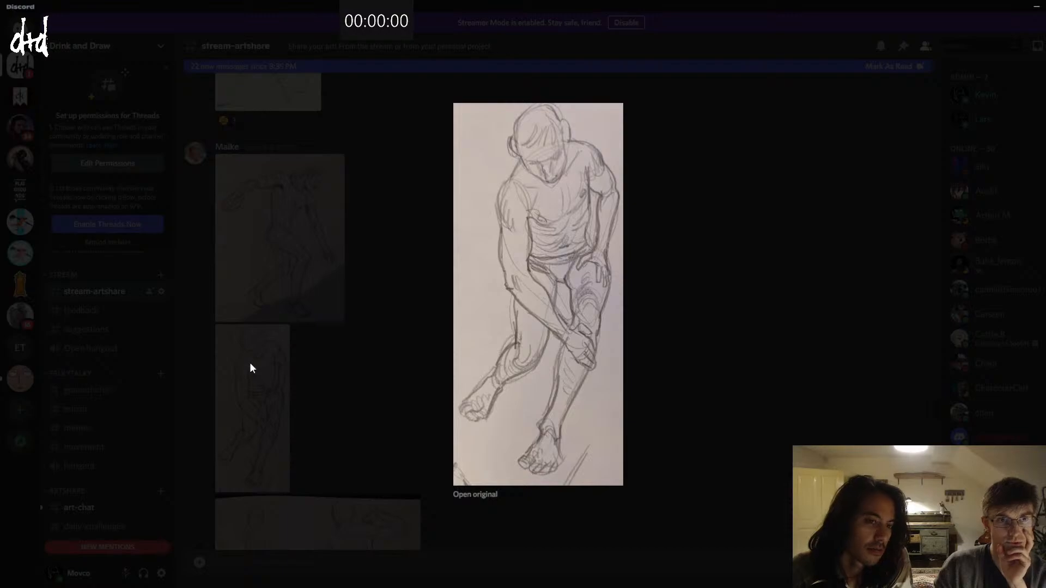
click(251, 368)
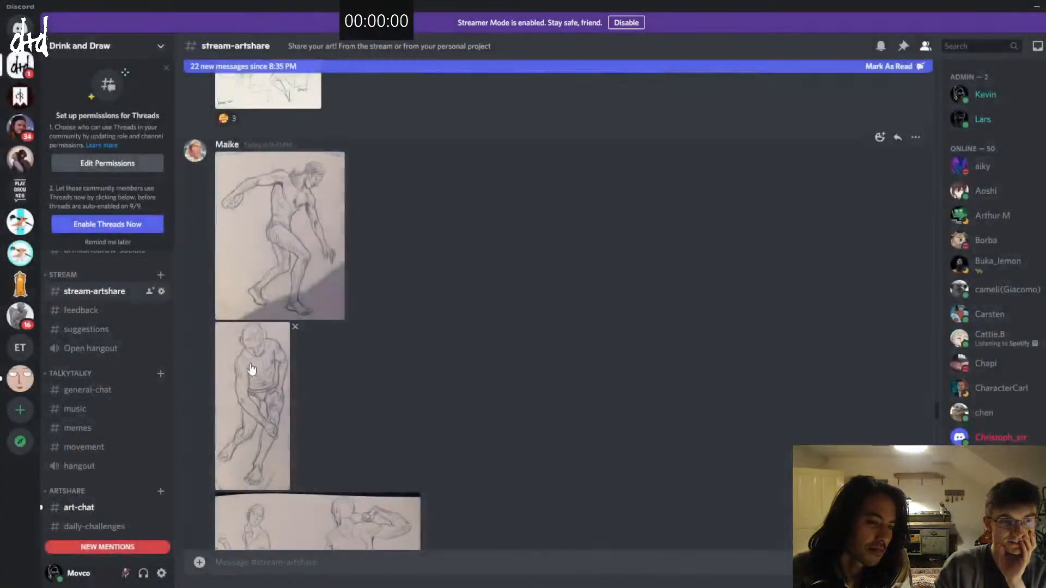
scroll(252, 369, down, 4)
click(265, 363)
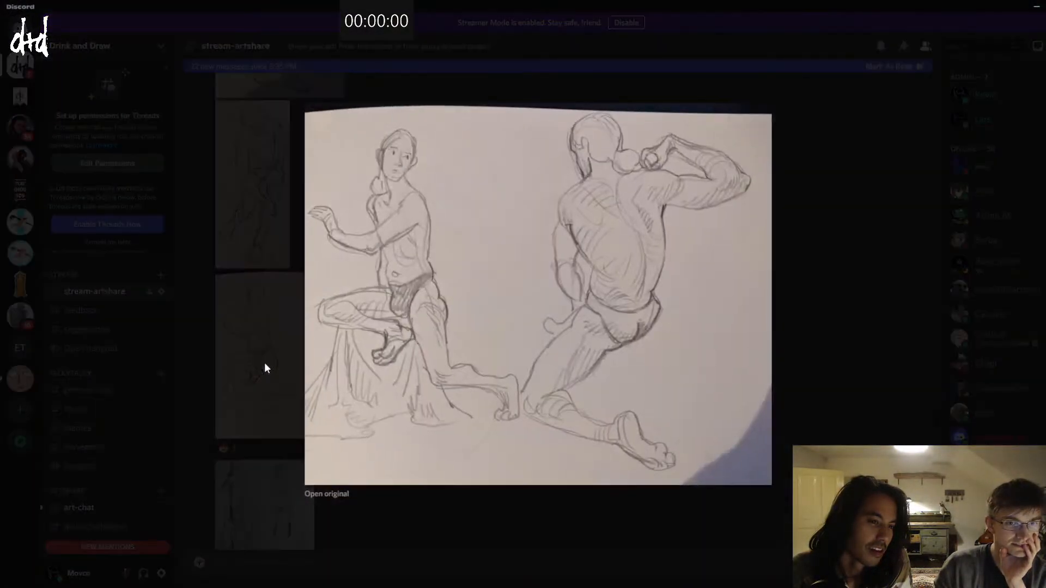
click(298, 376)
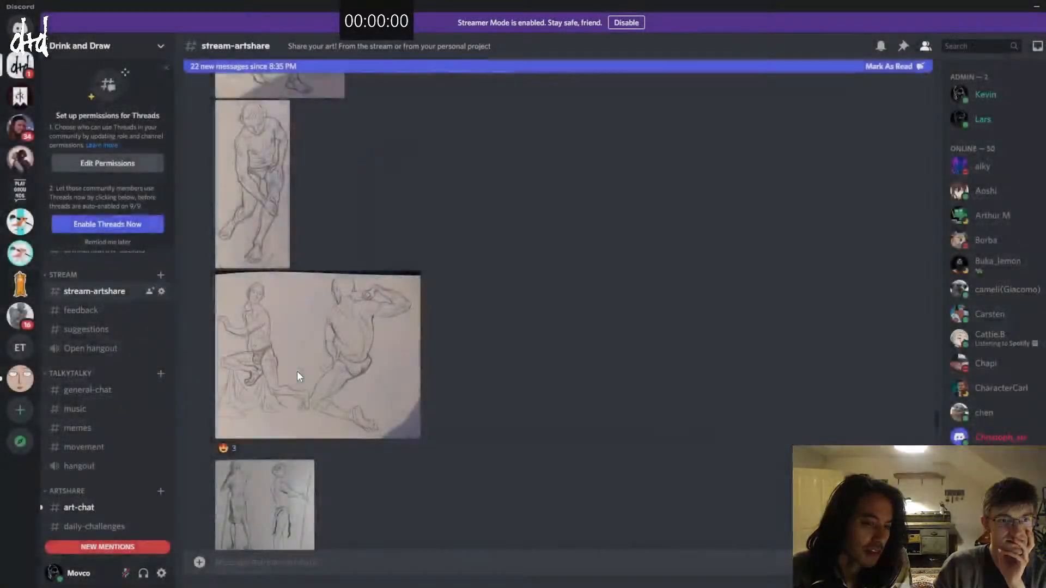
Step: View the two enlarged pencil sheets of standing figures holding spears
scroll(297, 374, down, 3)
click(295, 388)
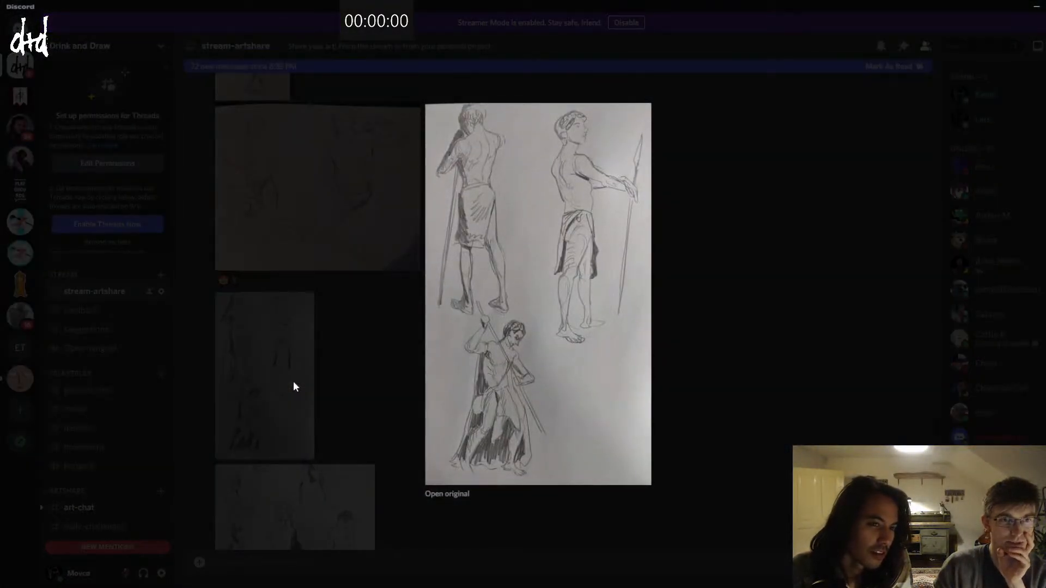
scroll(294, 387, down, 5)
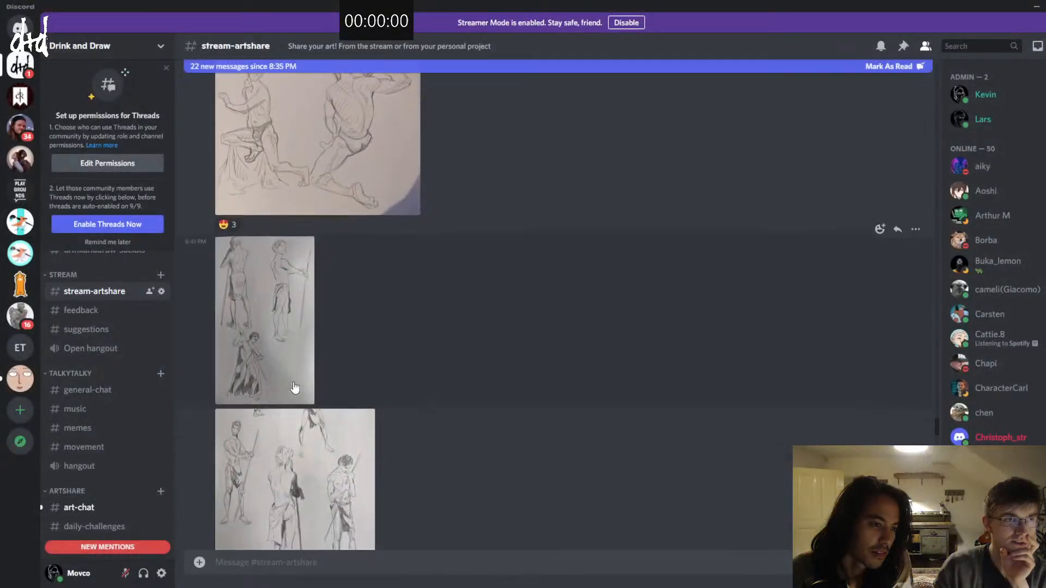
click(295, 387)
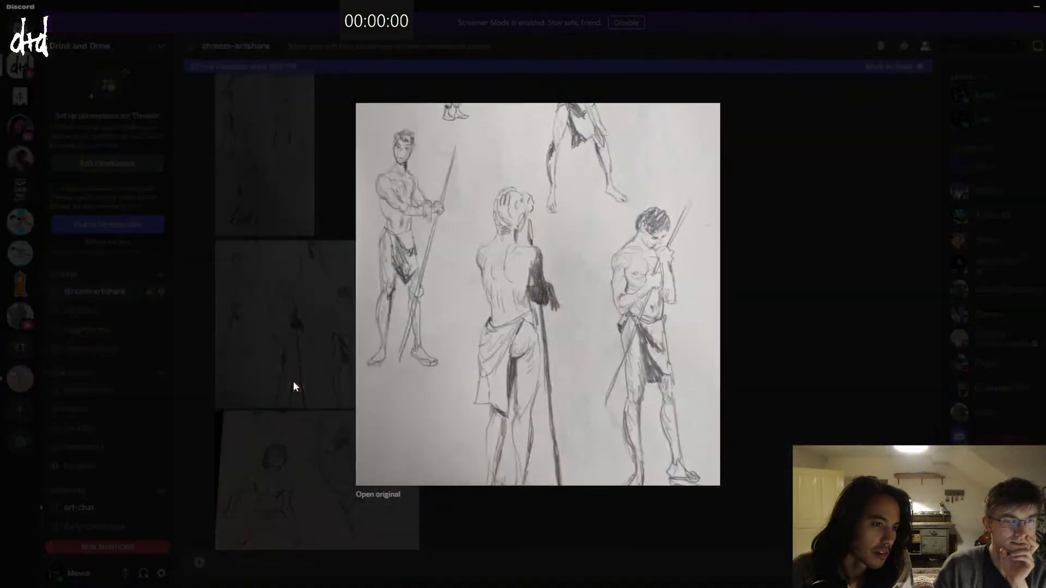
click(293, 367)
scroll(329, 354, up, 8)
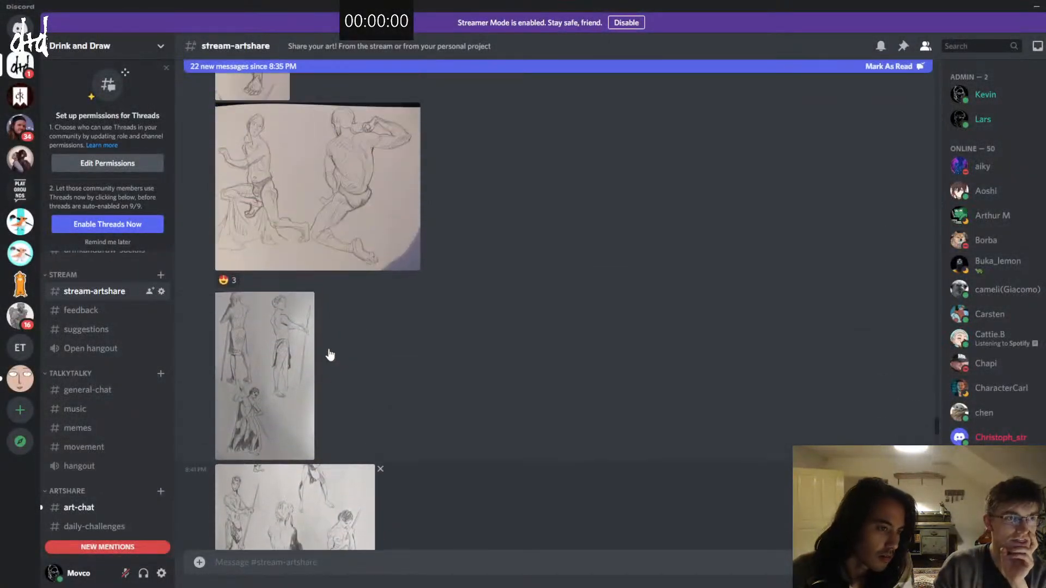
Step: View the enlarged pencil sheet of three standing spear bearers, followed by the sheet with the lunging and climbing figures
scroll(329, 349, up, 6)
scroll(329, 349, down, 15)
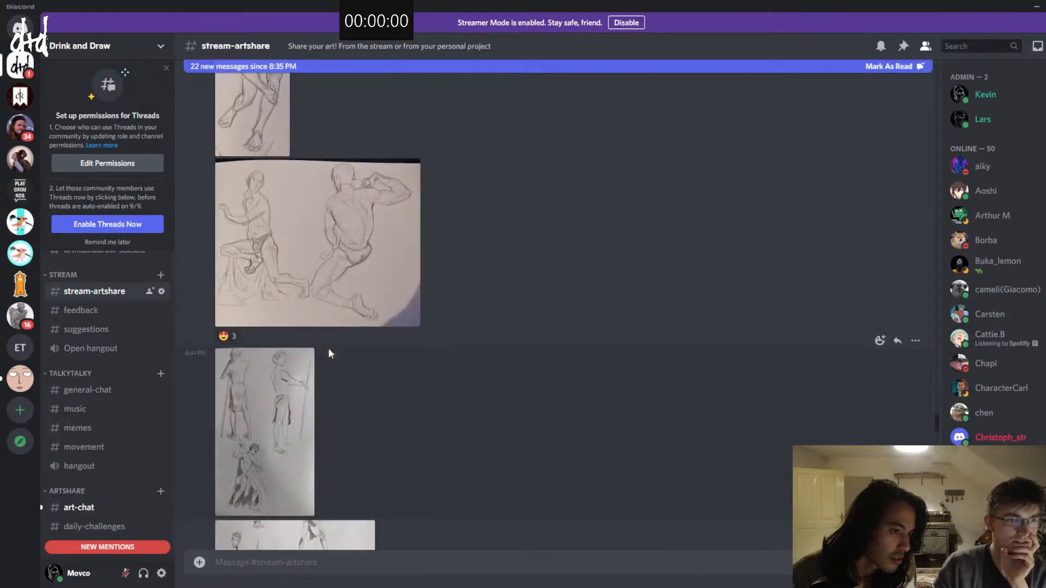
scroll(329, 349, down, 1)
click(338, 311)
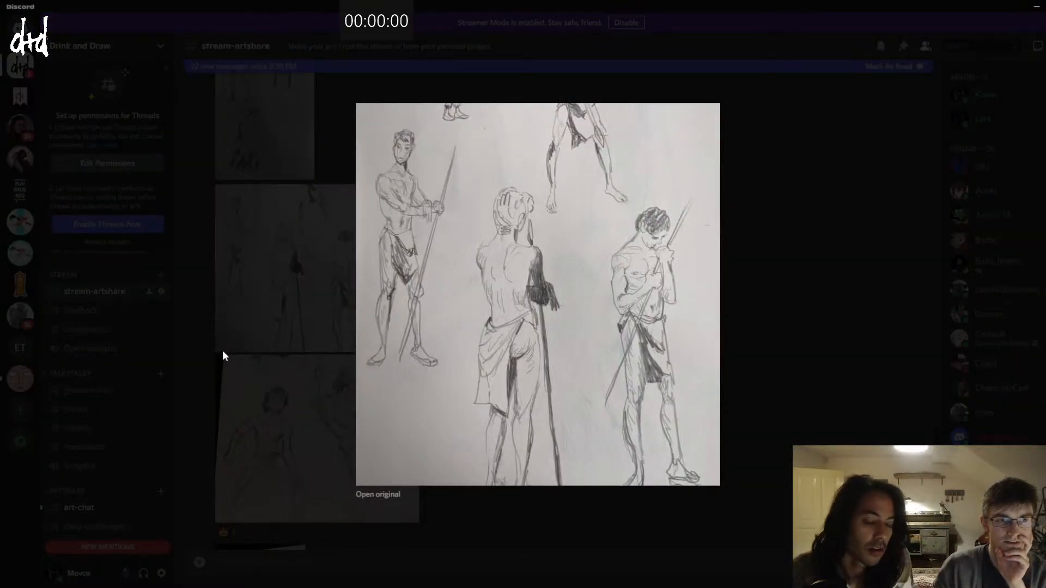
click(243, 339)
scroll(251, 337, down, 2)
click(258, 339)
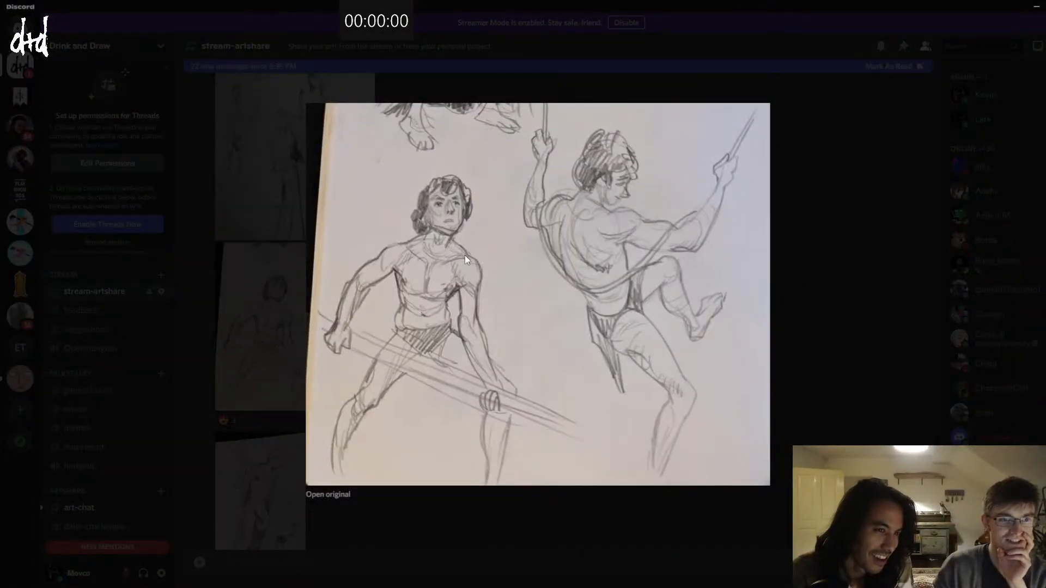
click(236, 268)
Step: View the enlarged pencil drawings of the cloaked spear bearer and of the two men handling long poles
scroll(272, 305, down, 2)
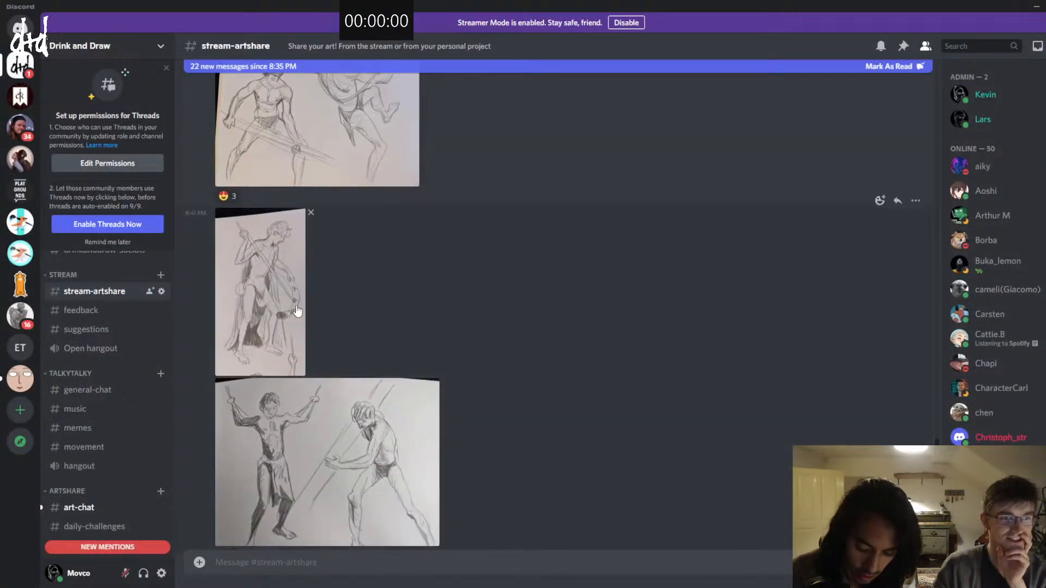
click(297, 311)
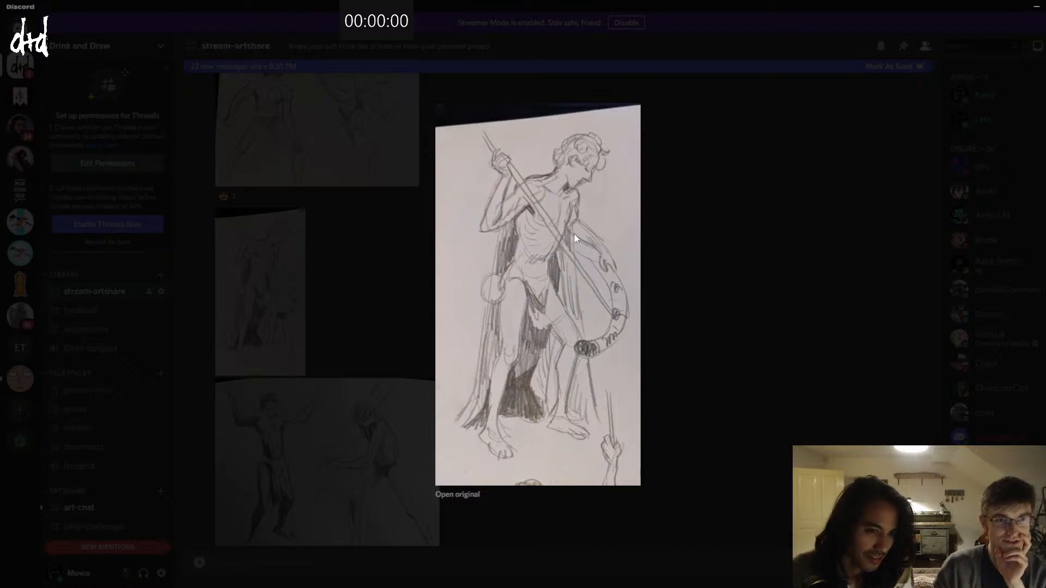
click(258, 316)
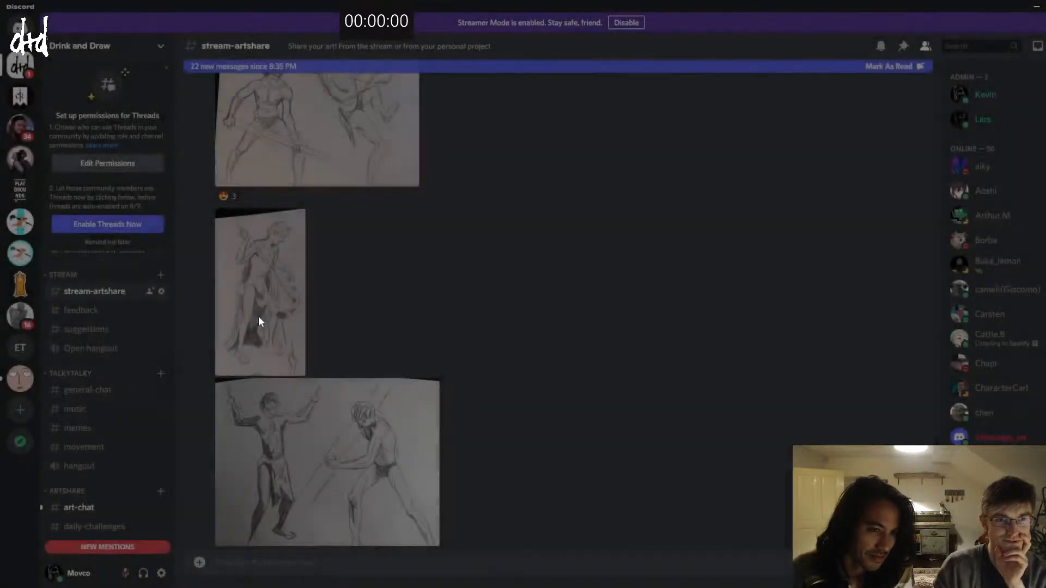
scroll(260, 319, down, 3)
click(260, 323)
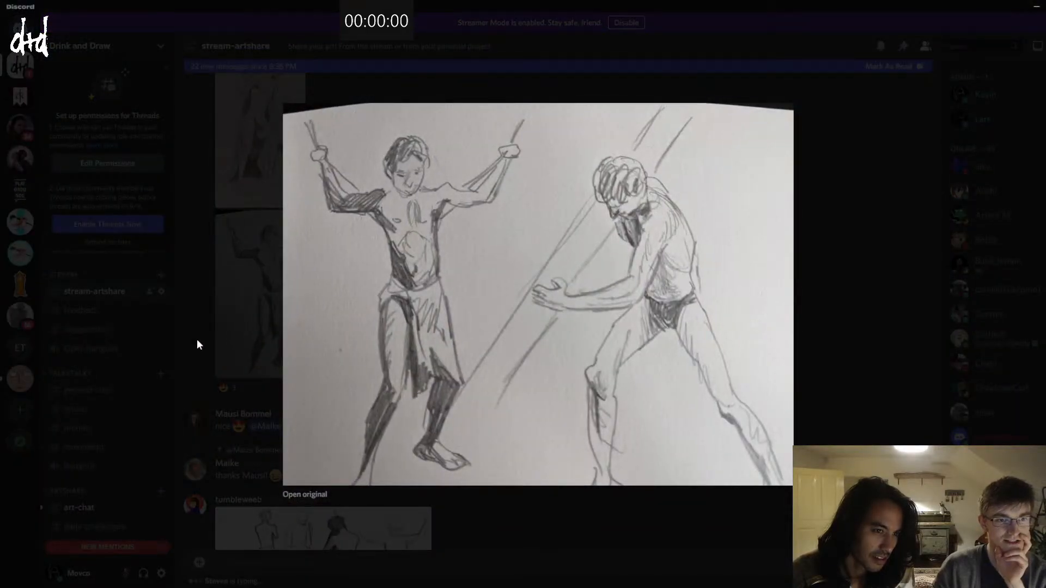
click(197, 340)
scroll(197, 340, down, 2)
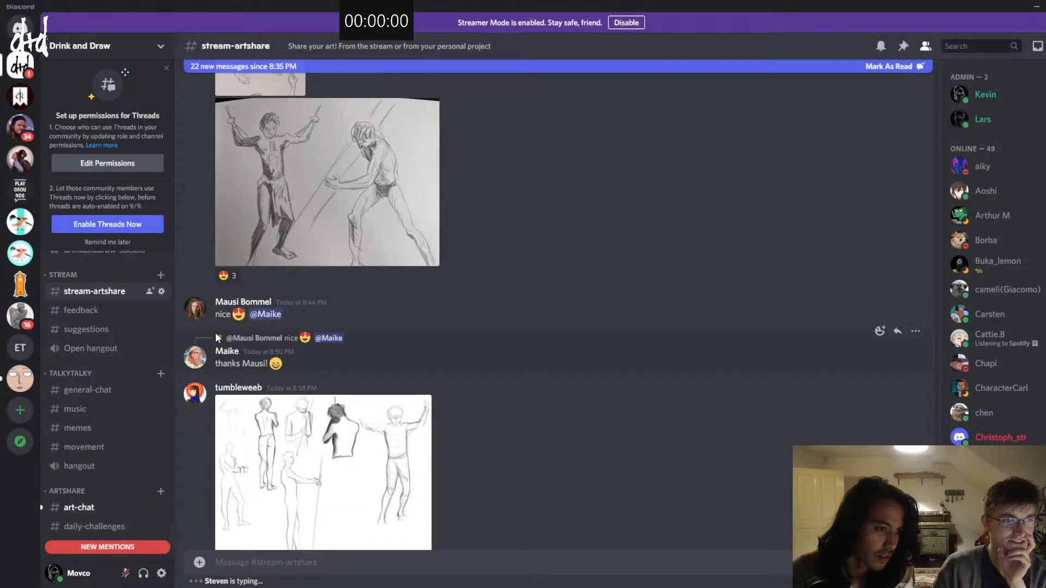
scroll(215, 332, down, 2)
scroll(217, 337, down, 1)
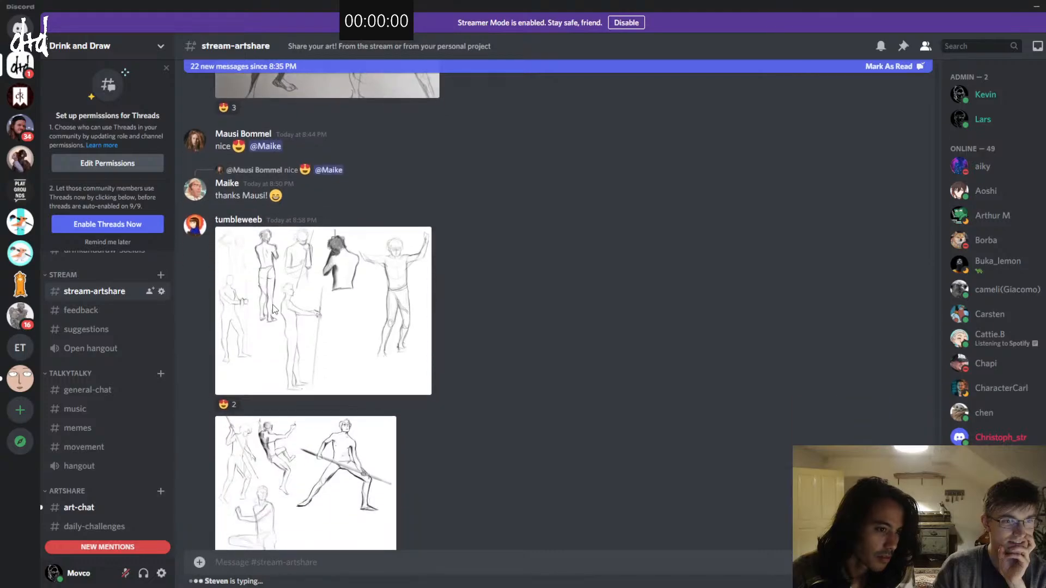
click(292, 300)
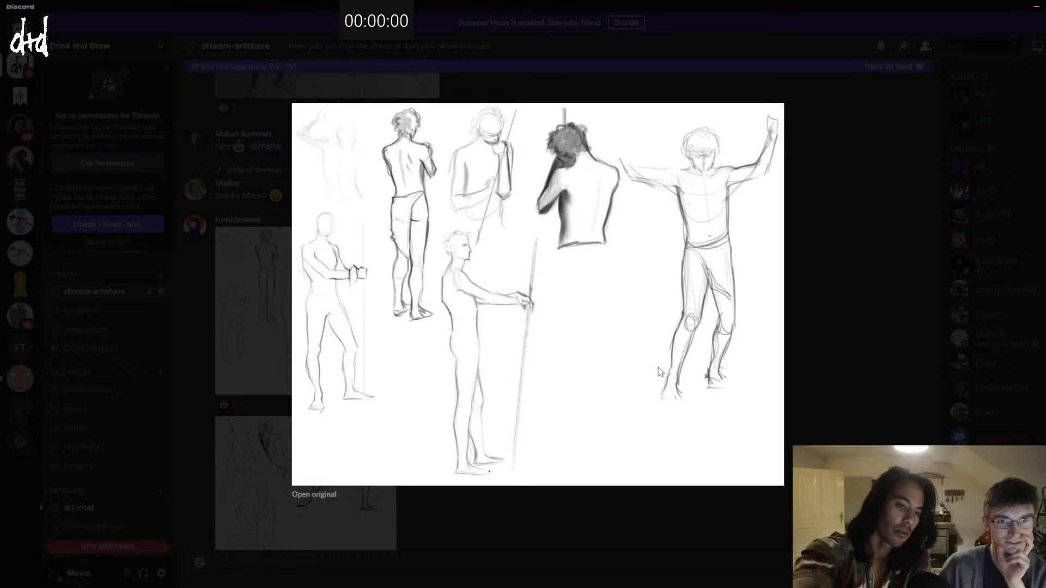
click(264, 322)
scroll(269, 346, down, 3)
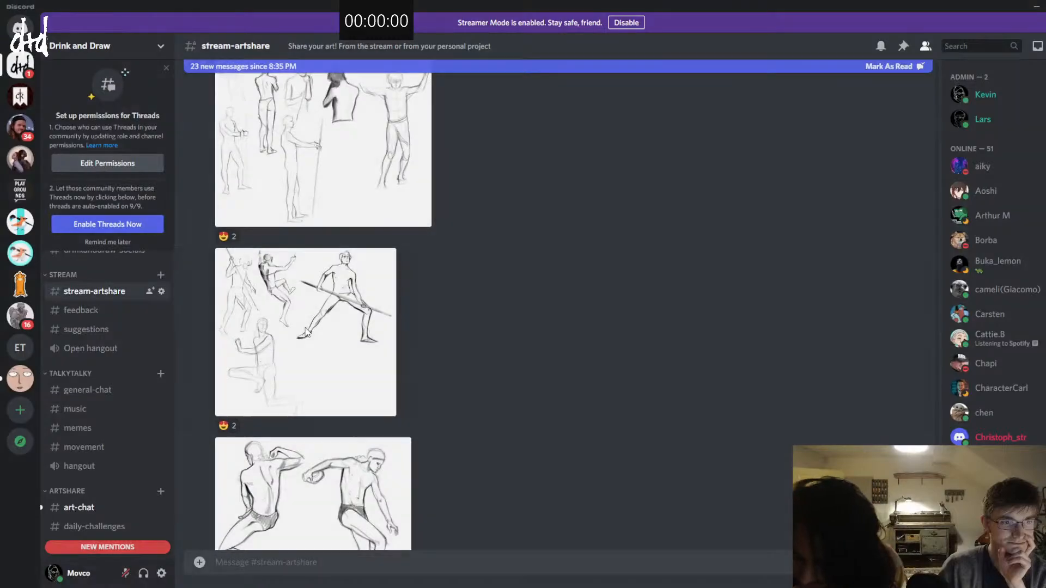
click(289, 332)
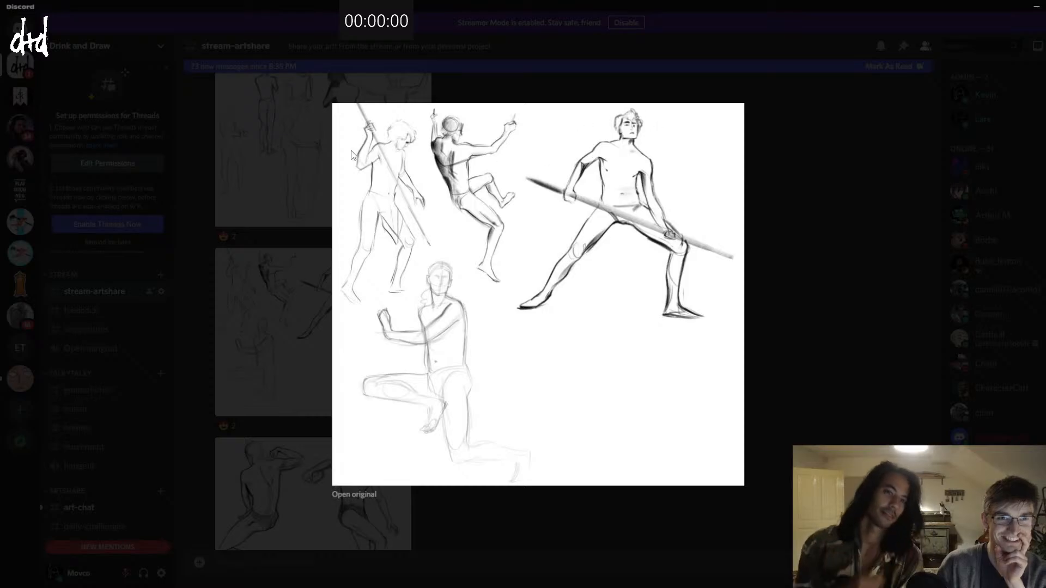
click(212, 213)
scroll(295, 231, down, 5)
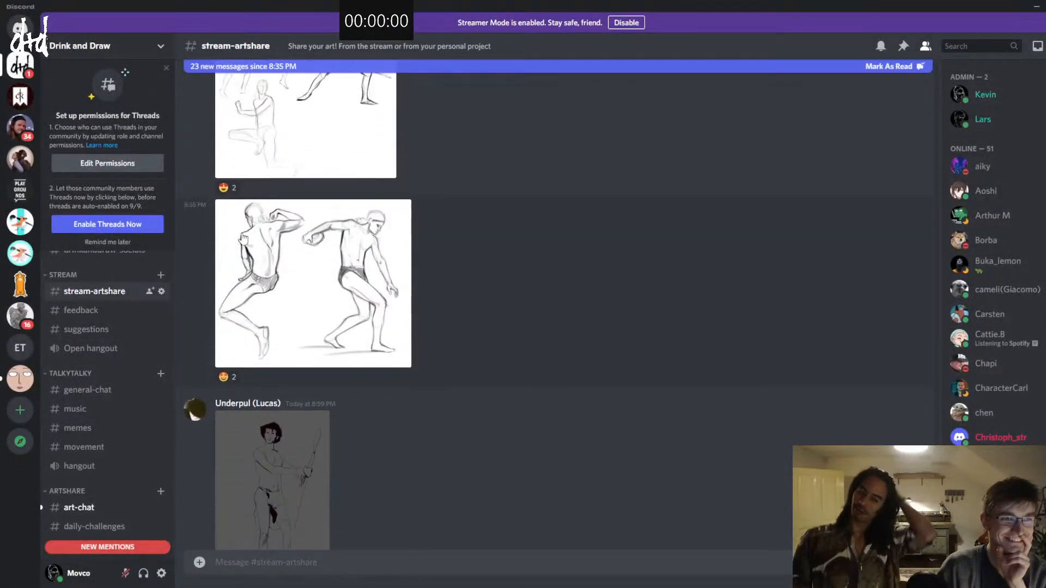
click(295, 231)
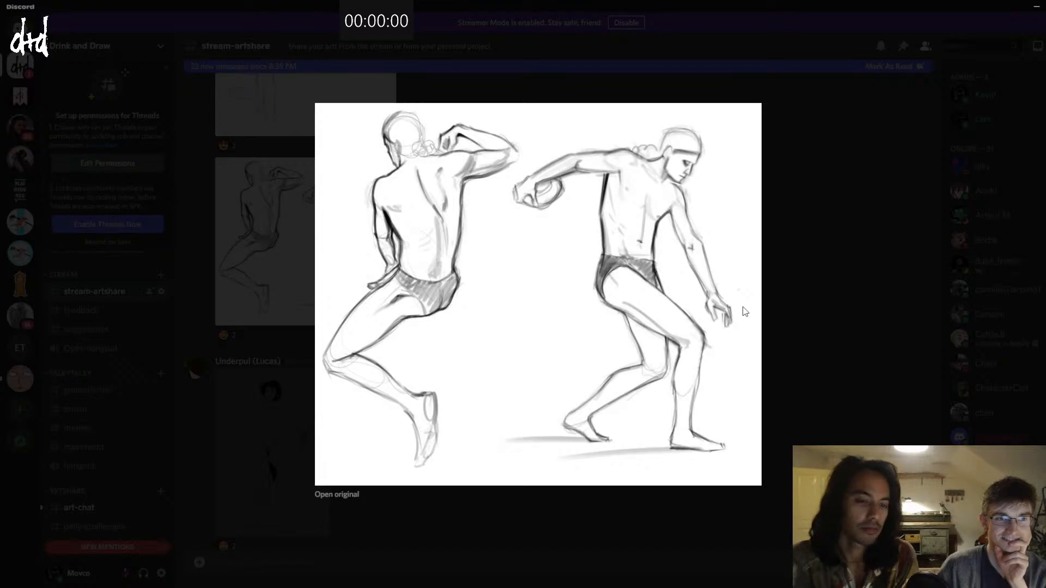
click(228, 287)
Step: View the two black-ink drawings of standing spear bearers on grey at enlarged size, one after the other
scroll(229, 294, down, 3)
click(236, 286)
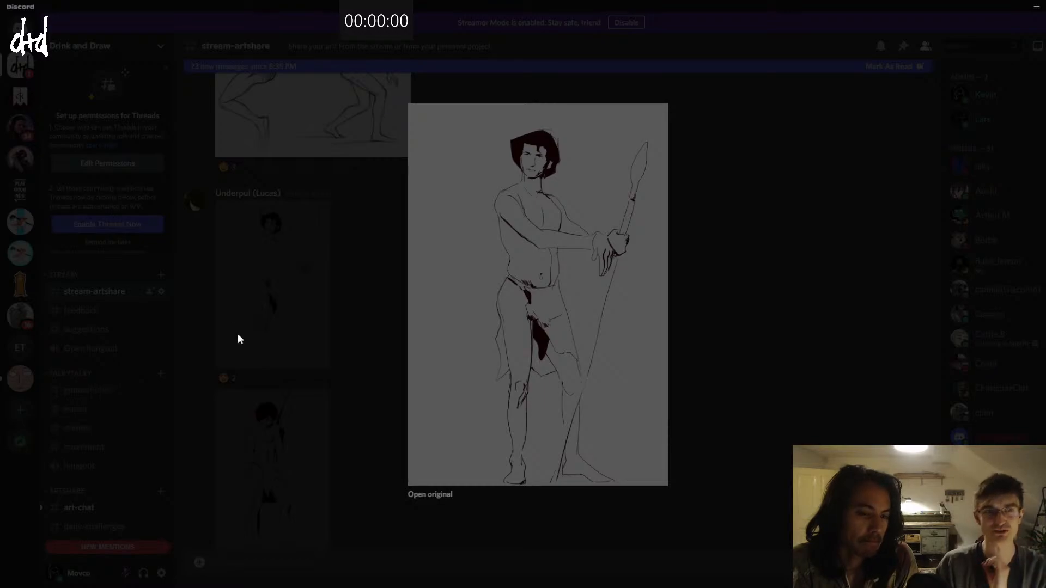
click(234, 363)
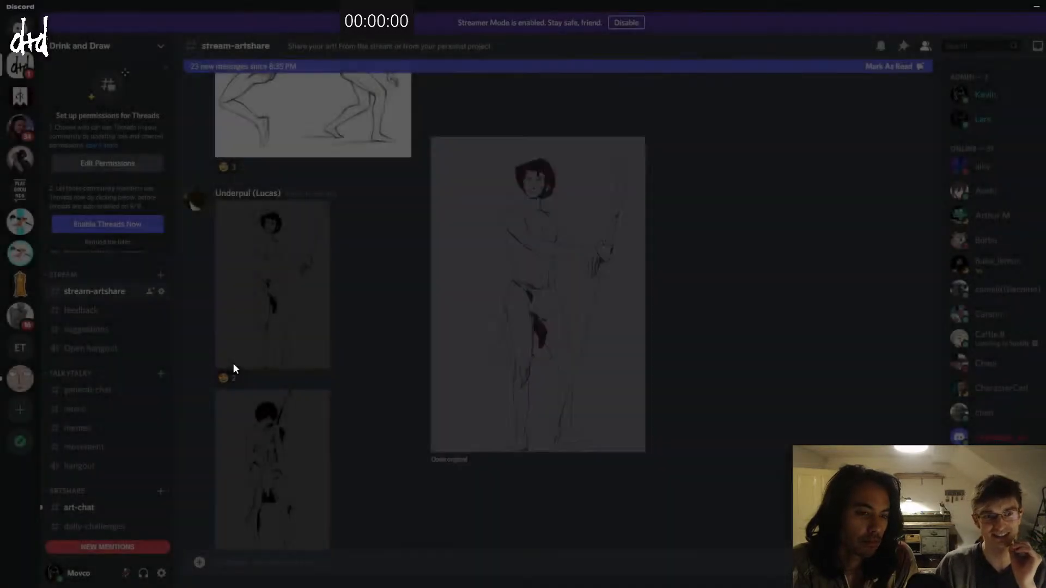
scroll(234, 364, down, 3)
click(305, 287)
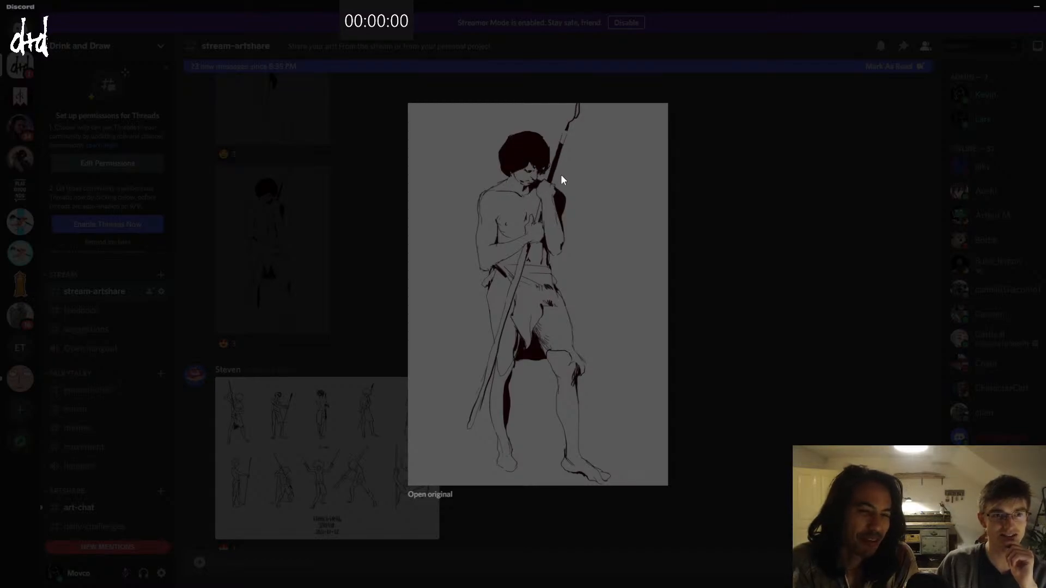
click(326, 190)
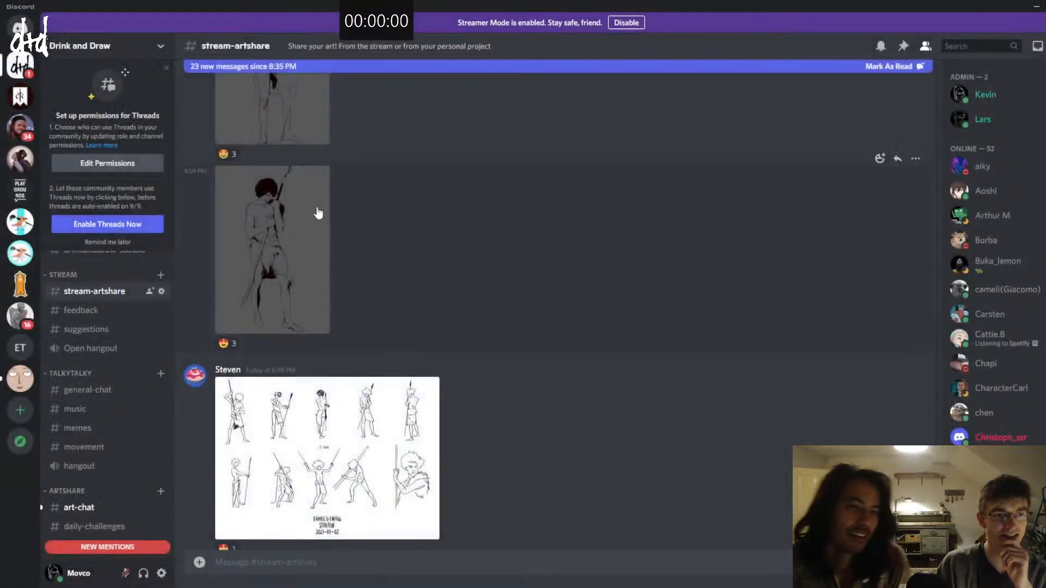
Step: Examine the 3-minute and 5-minute line-art pose sheets labelled "Drink & Draw Stream 2021-01-02" at enlarged size
scroll(319, 212, down, 2)
scroll(319, 212, down, 1)
click(235, 277)
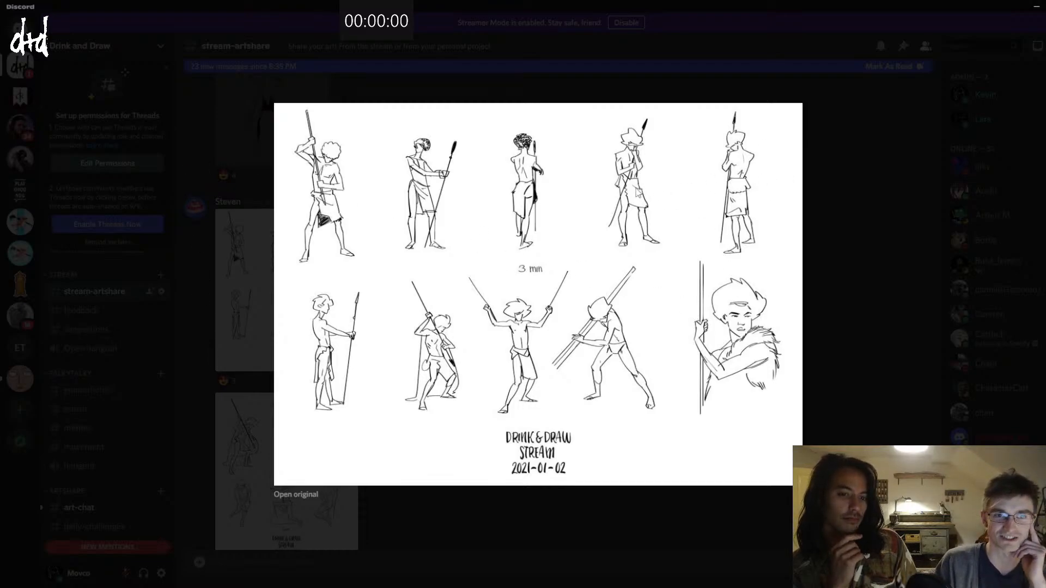
click(169, 205)
scroll(308, 265, down, 3)
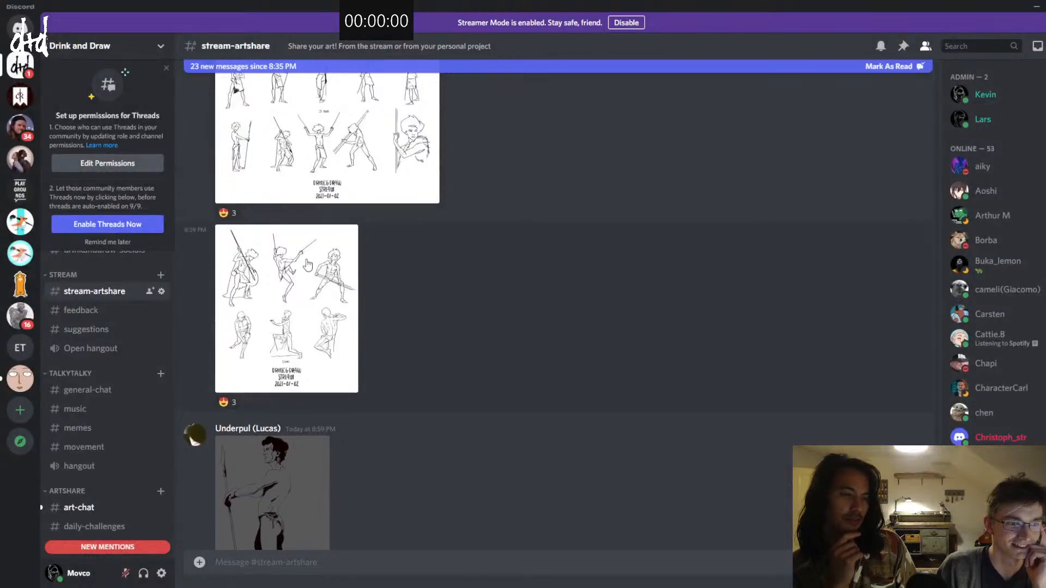
click(299, 272)
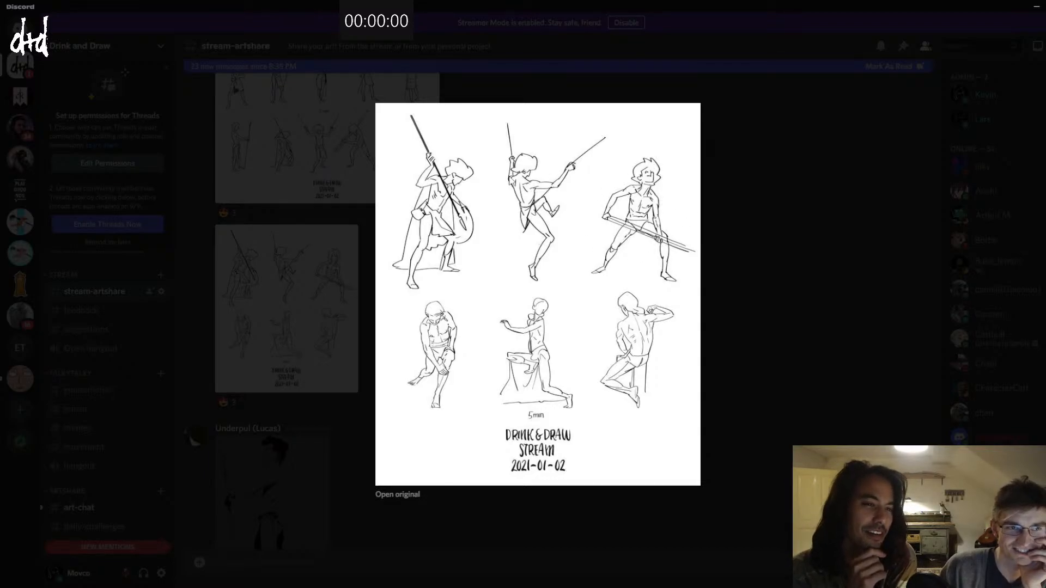
click(303, 237)
Step: View the enlarged ink drawing of the spear bearer standing in profile
scroll(292, 247, down, 5)
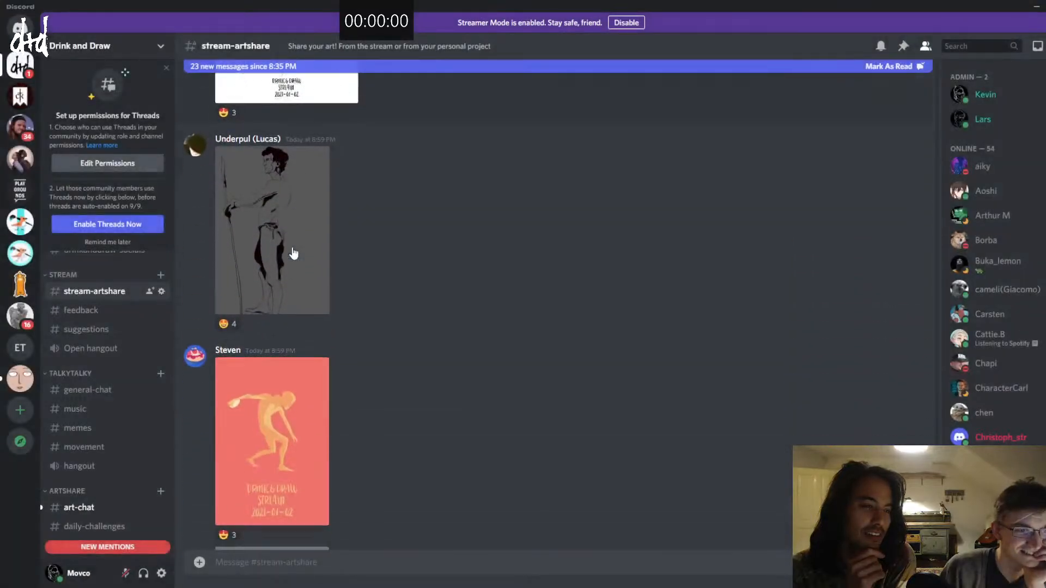
click(290, 236)
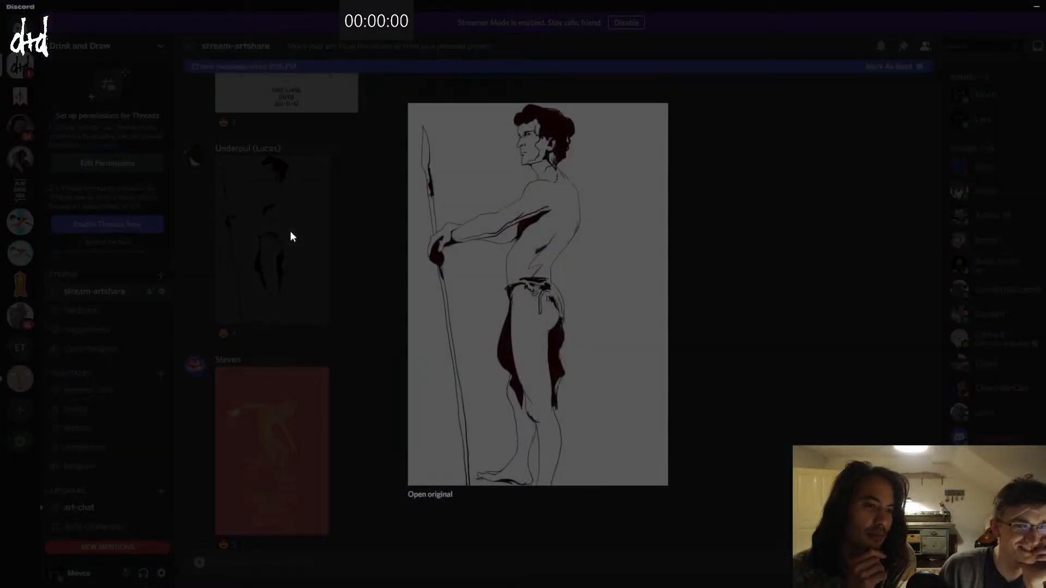
click(291, 236)
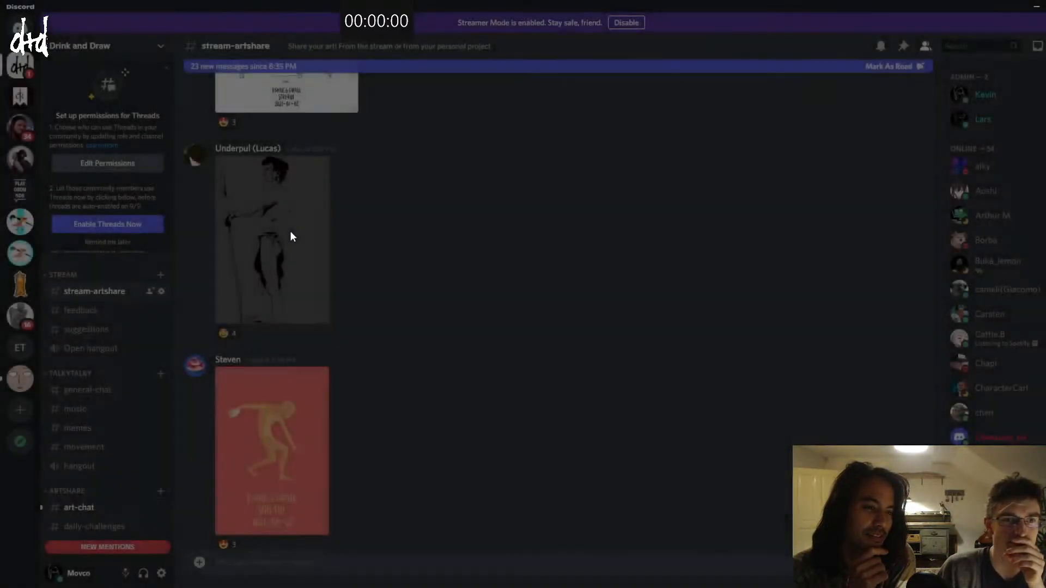
Step: View the enlarged coral poster of the discus thrower and the teal poster of the blue spear figure
scroll(283, 248, down, 4)
click(284, 253)
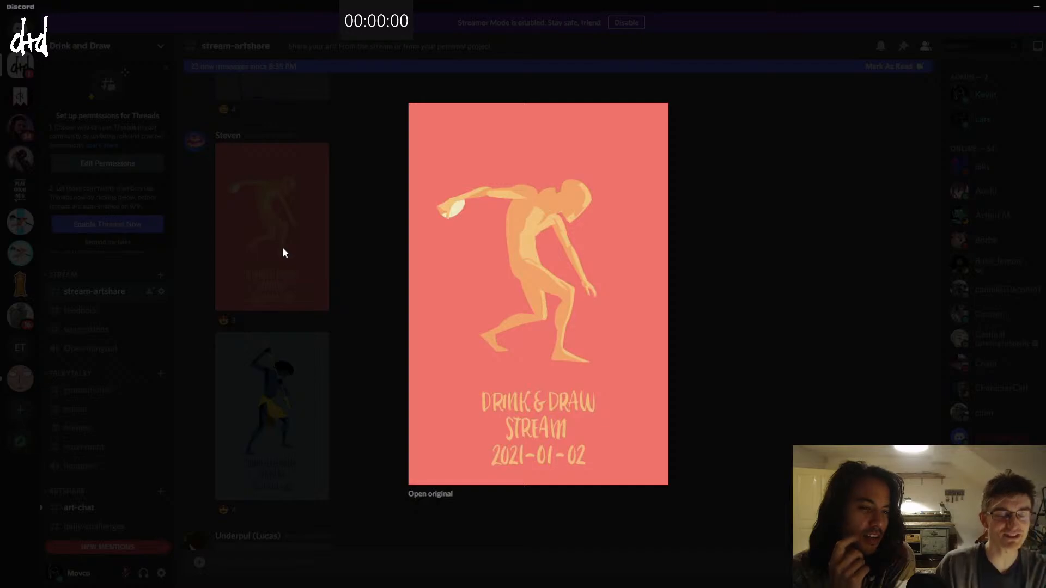
click(282, 249)
click(248, 375)
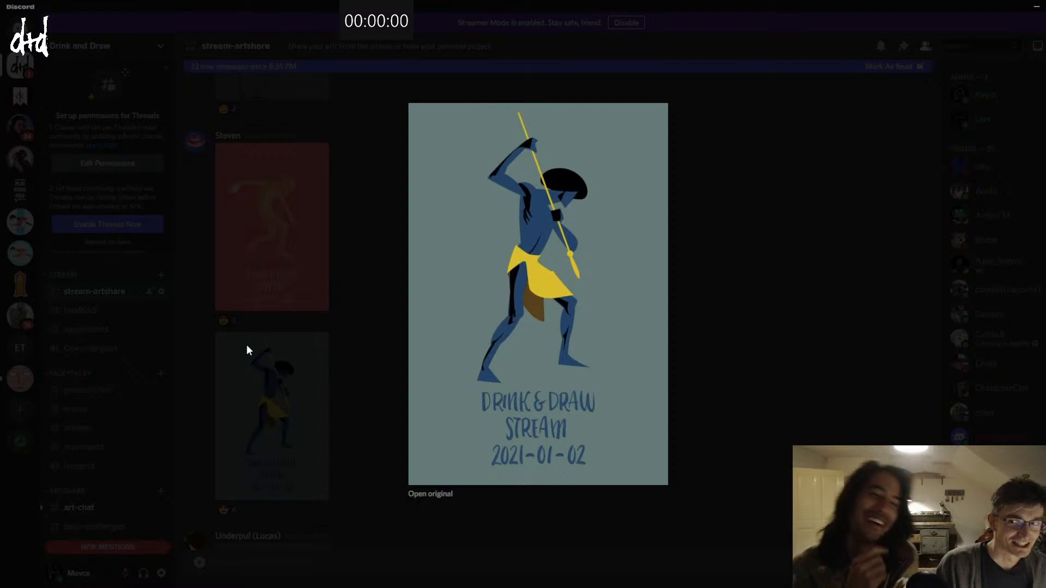
click(207, 350)
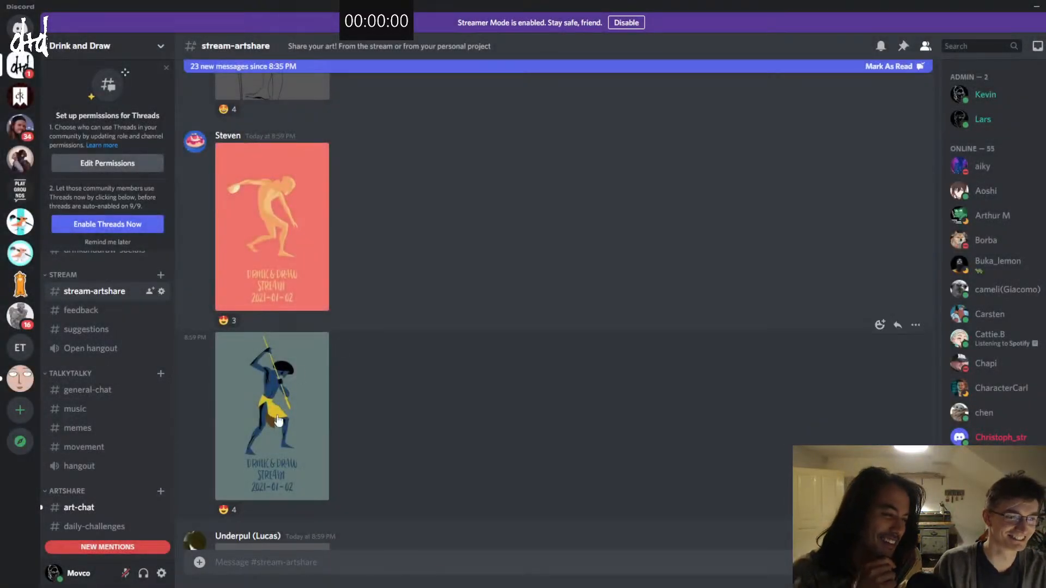
Step: View the enlarged ink drawing of the figure with outstretched arms and the yellow-lit value painting of the spear bearer
scroll(311, 424, down, 3)
scroll(309, 418, down, 2)
click(316, 381)
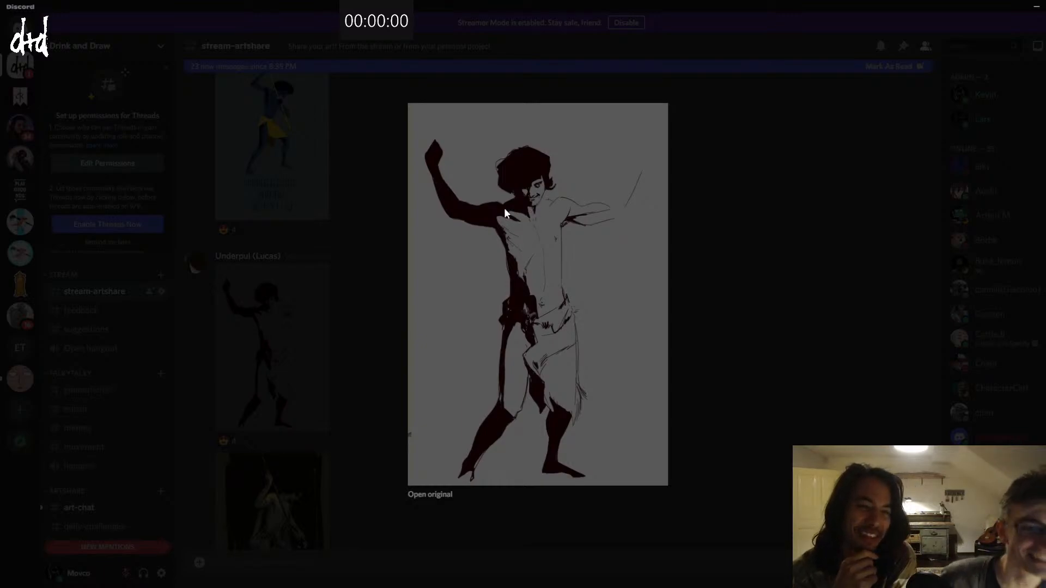
click(190, 316)
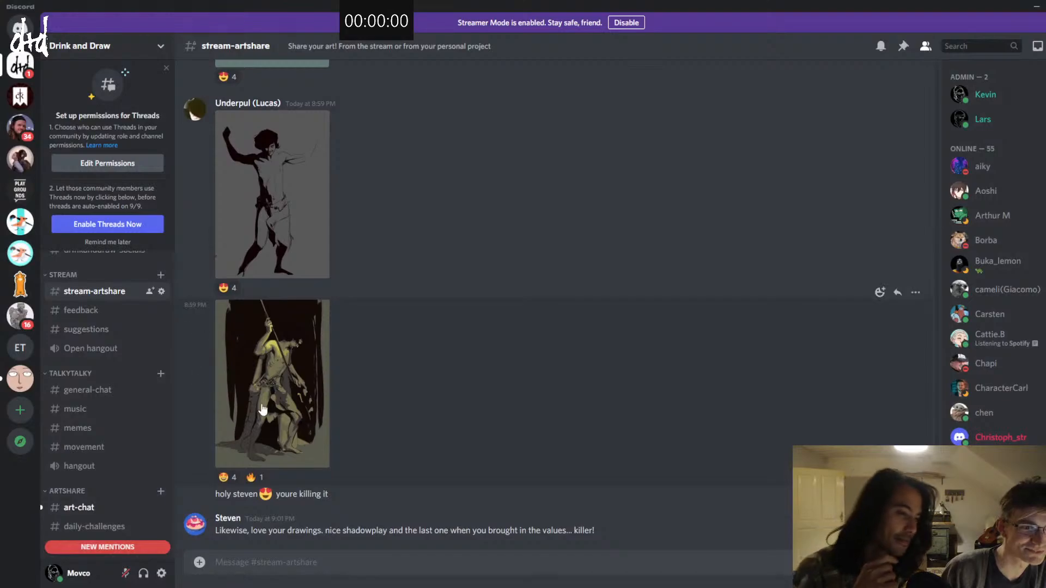
click(262, 409)
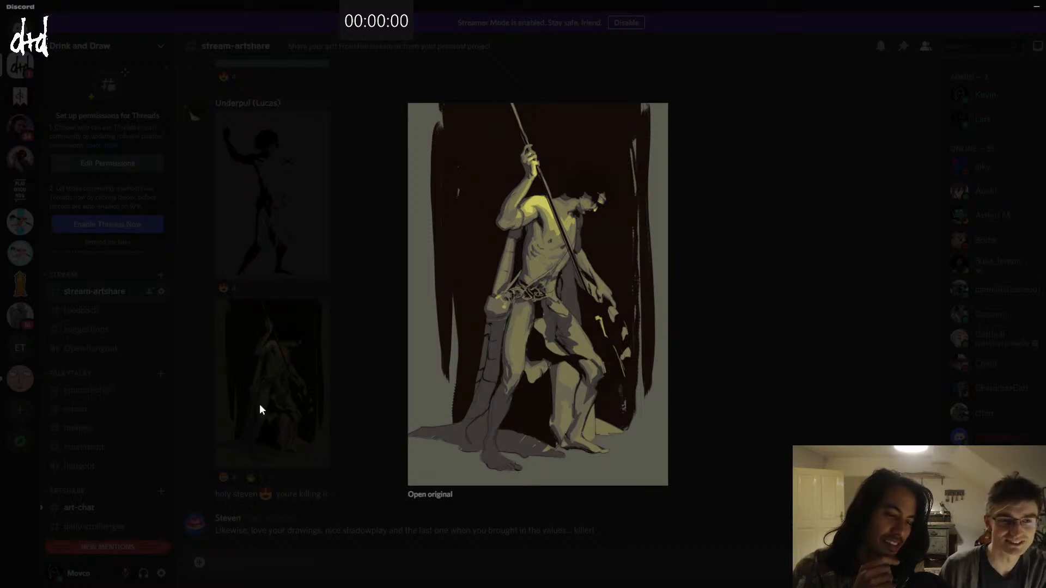
click(314, 367)
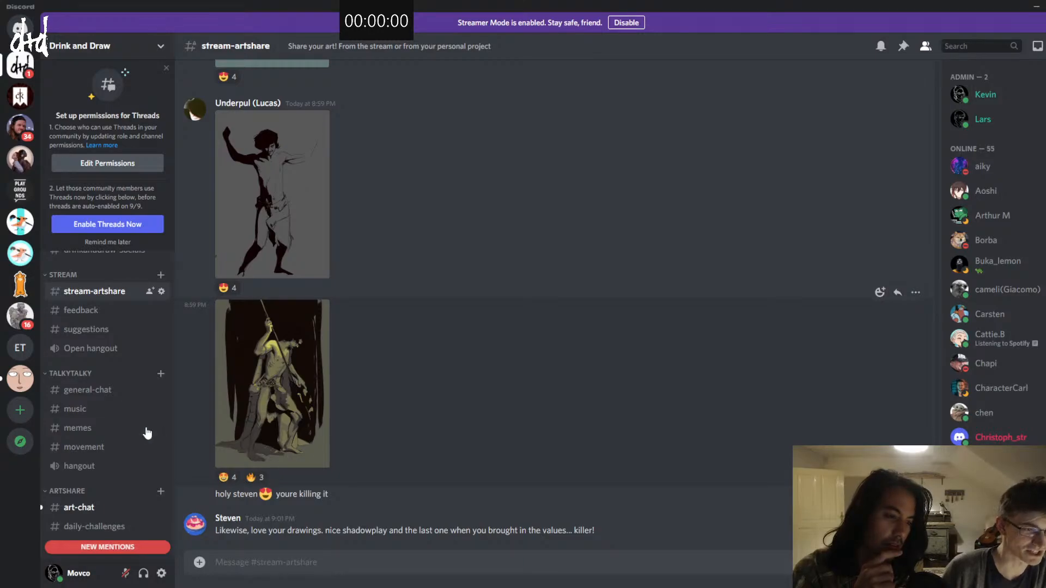
Step: Switch to the inspiration channel and look through the Book of Travels links and the posts before them
scroll(109, 430, down, 3)
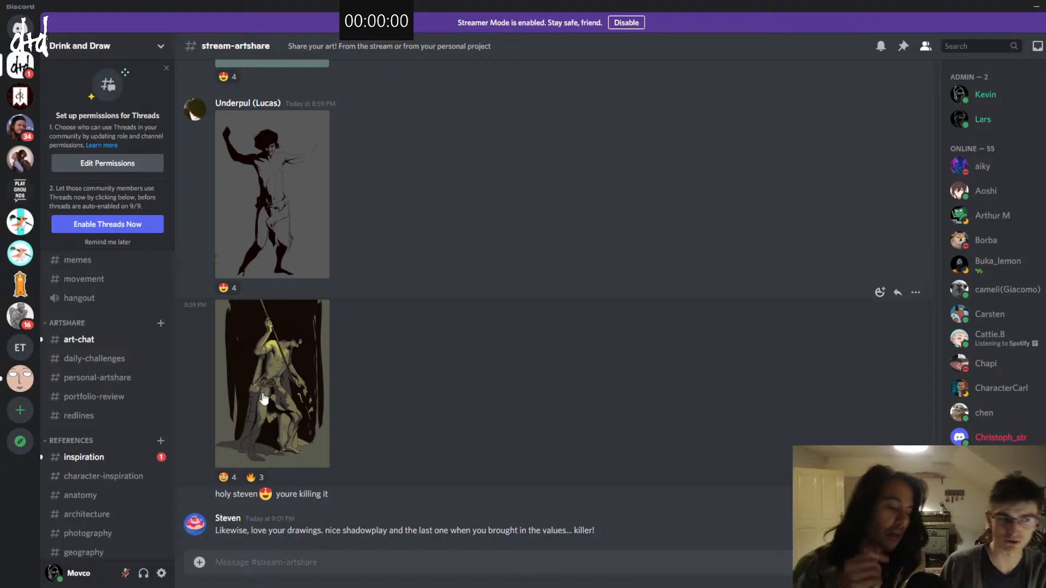
click(137, 458)
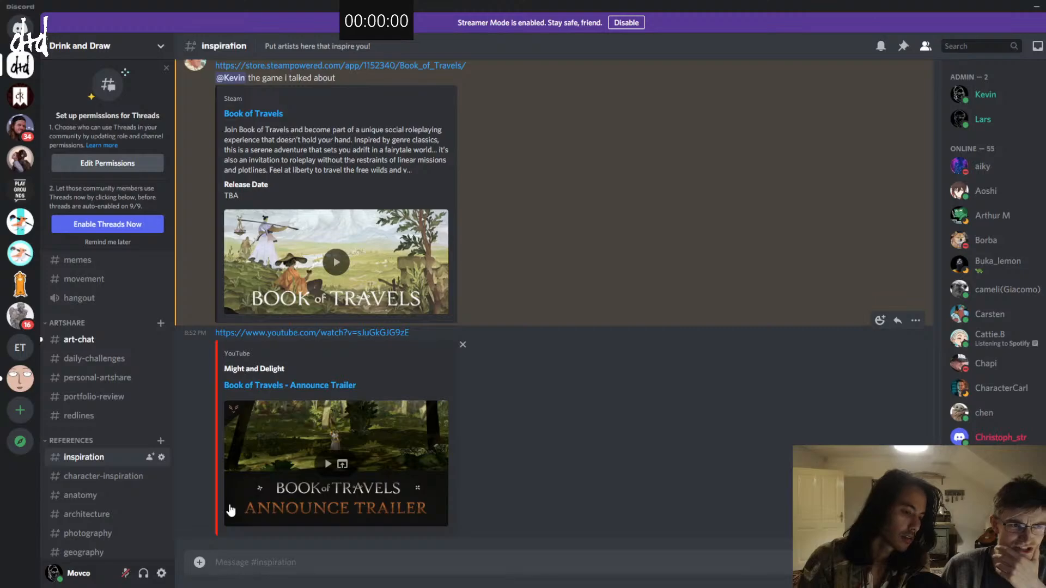
scroll(325, 455, up, 3)
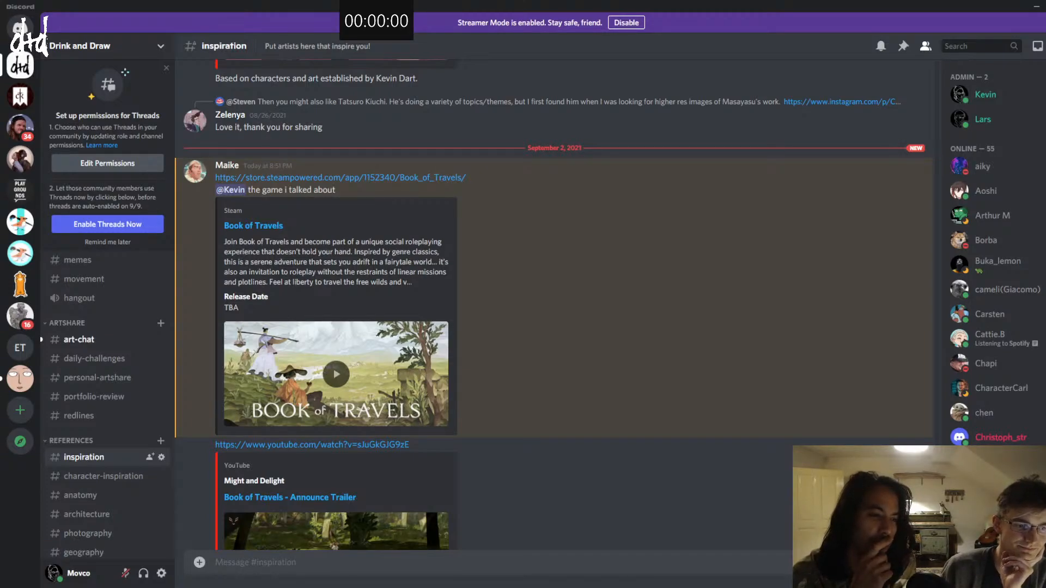
scroll(336, 413, down, 3)
scroll(335, 413, up, 6)
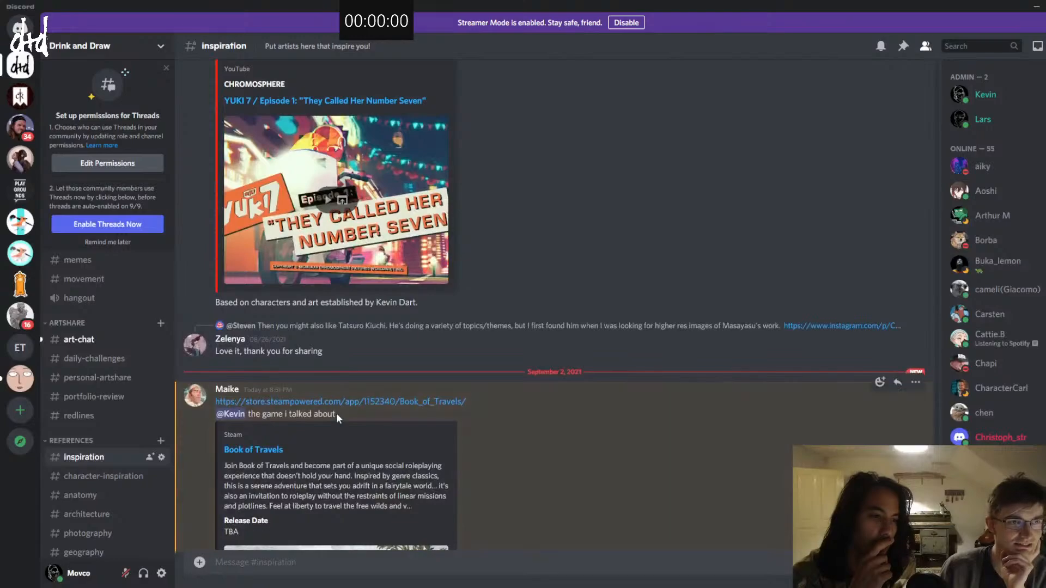
scroll(336, 413, up, 6)
scroll(336, 413, down, 7)
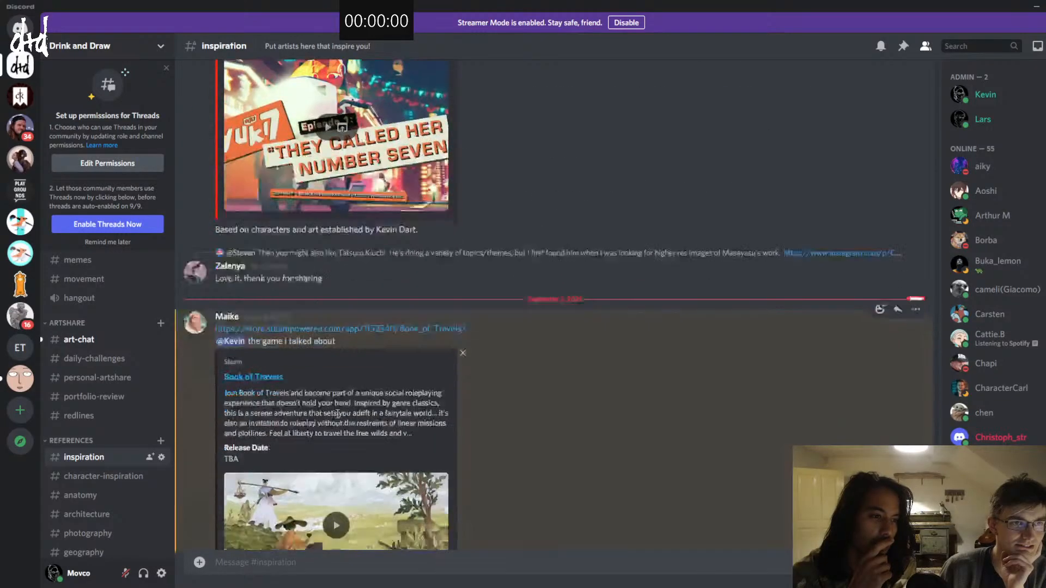
scroll(336, 413, down, 5)
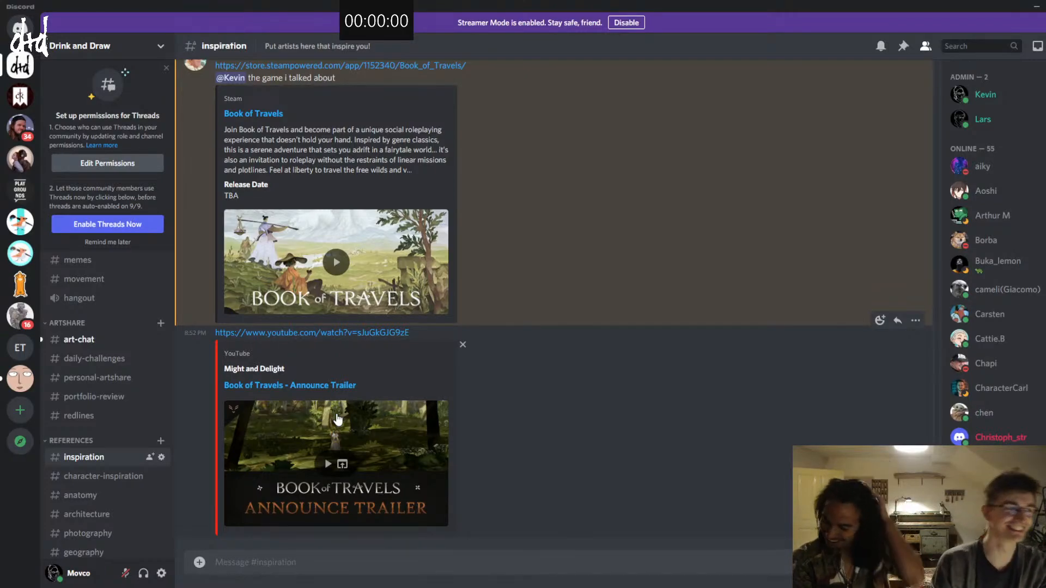
Step: Switch to the art-chat channel and read the new messages about the KHAT artbook campaign down to the latest post
click(126, 338)
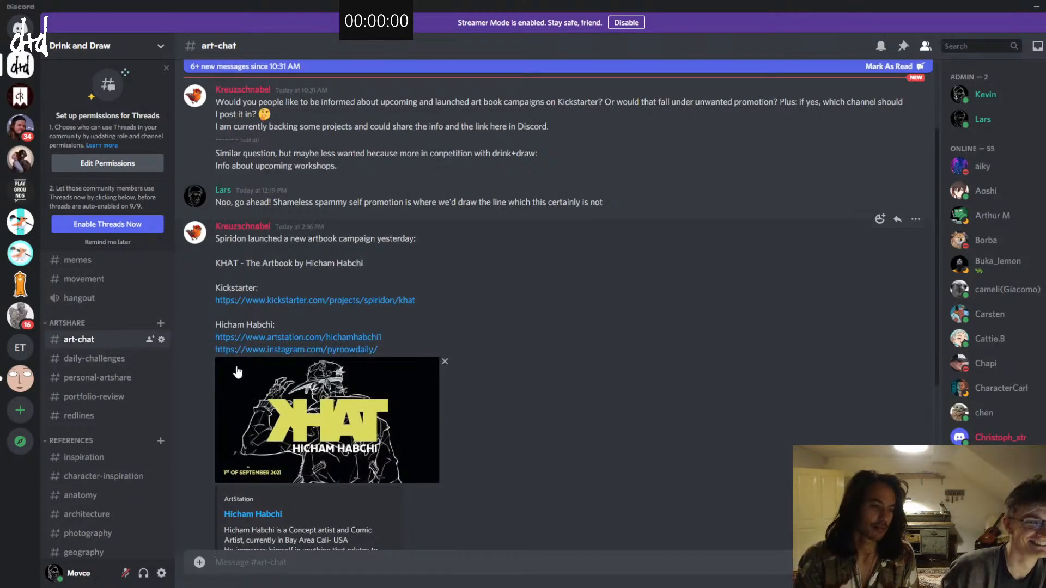
scroll(237, 372, down, 5)
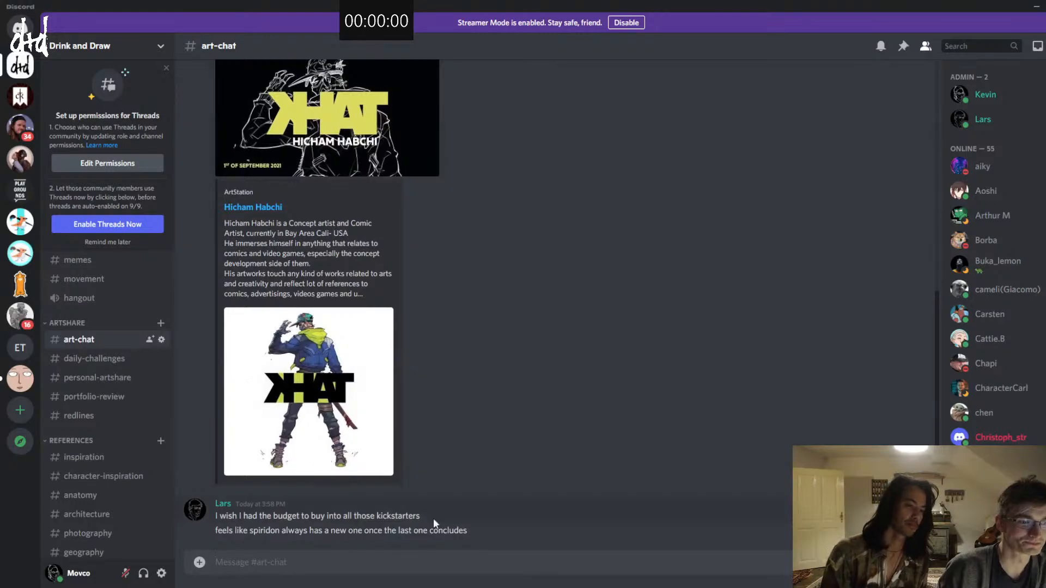